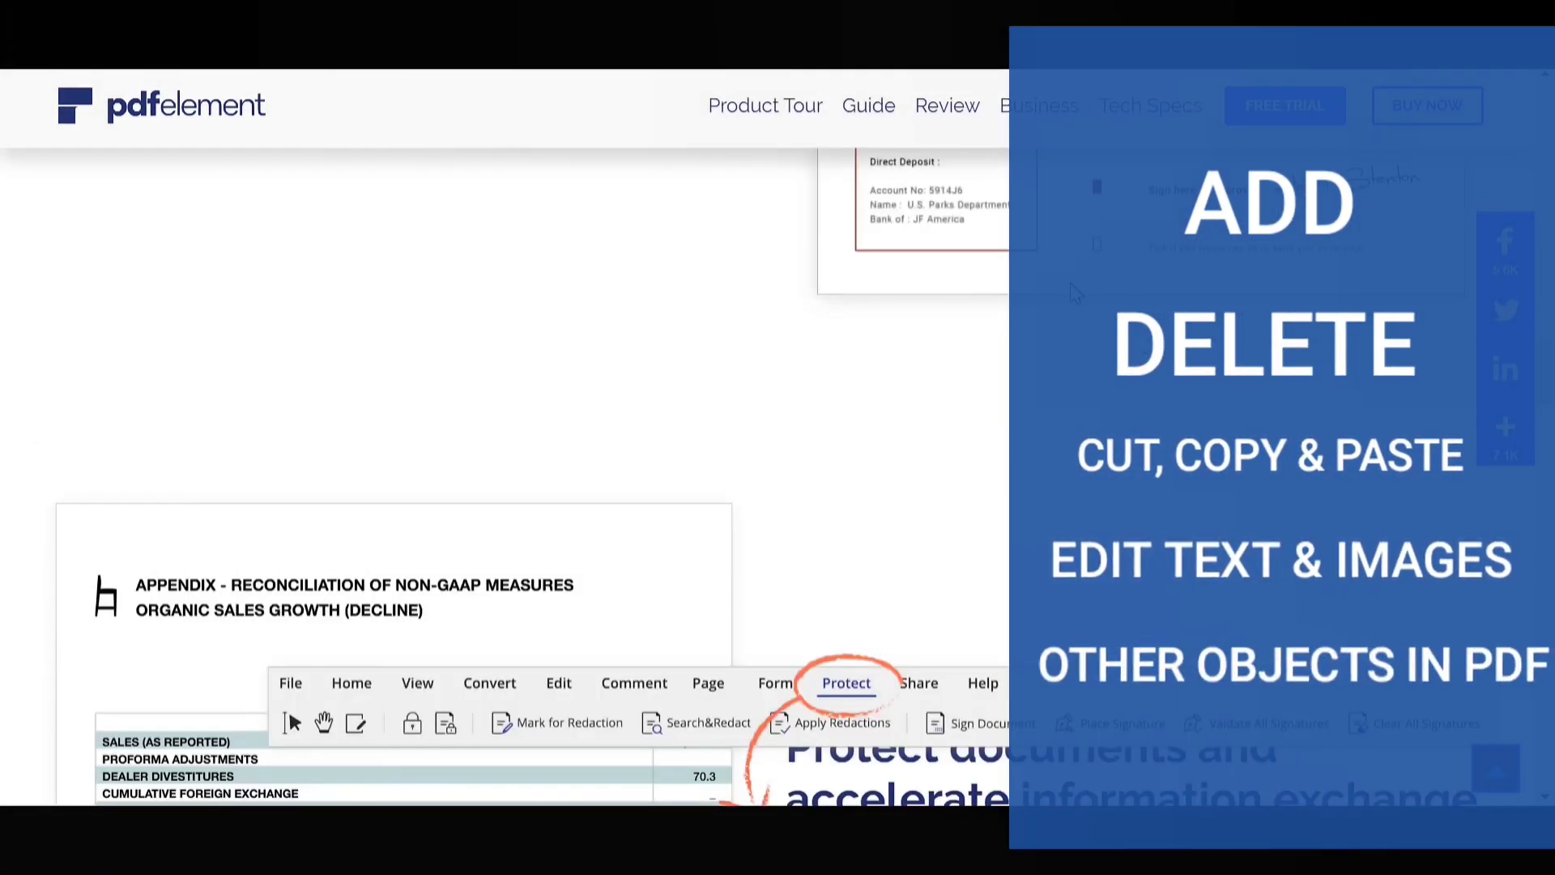
- Scroll the PDFelement page to the 'Reliably create and distribute PDF forms' section
scroll(997, 388, up, 5)
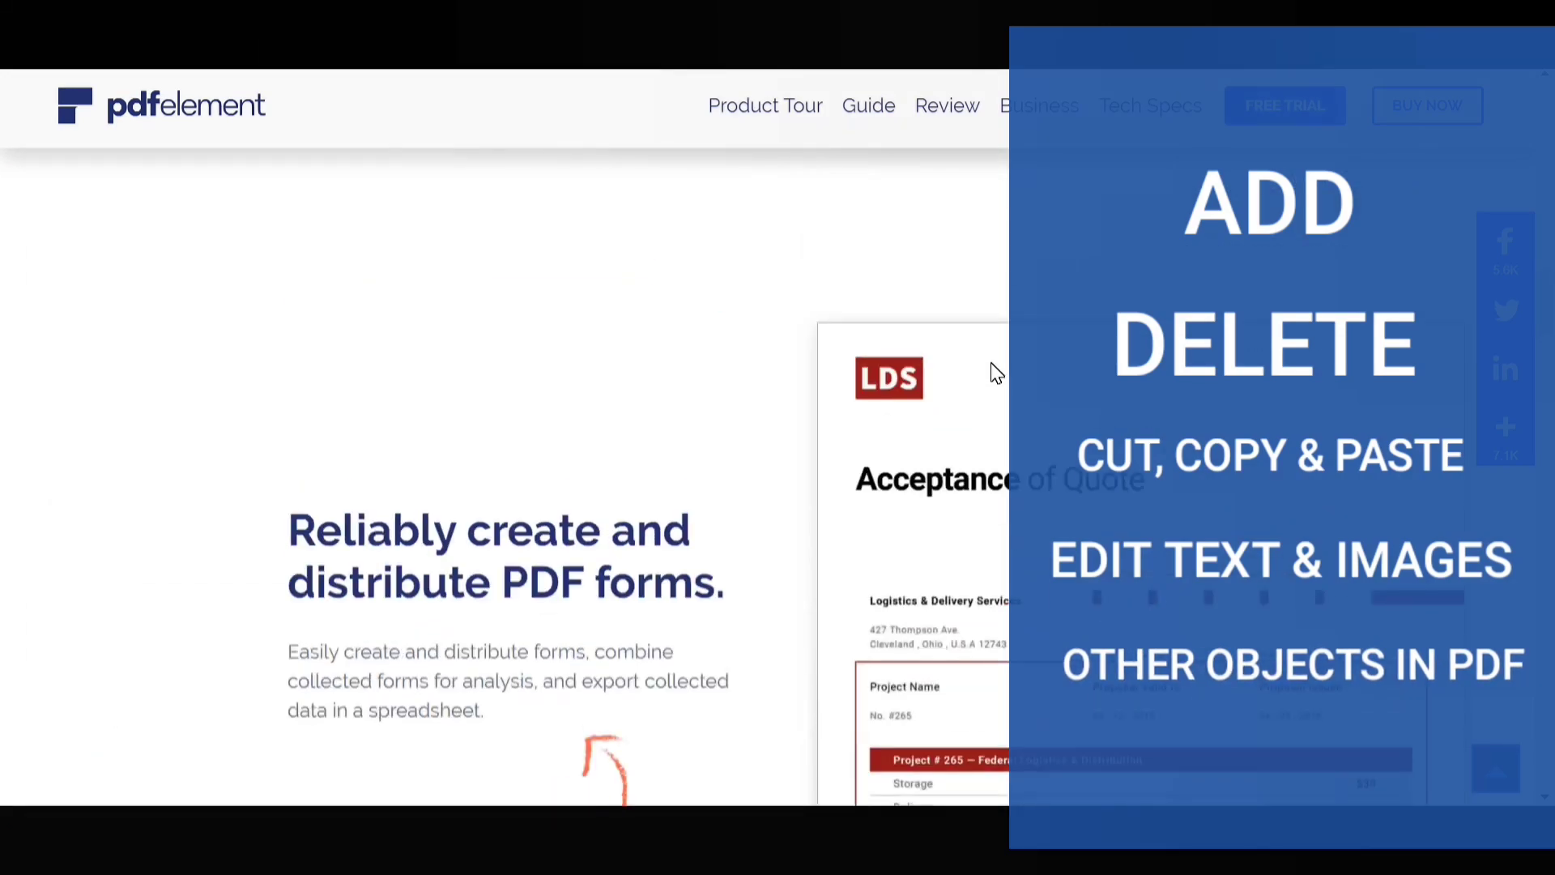
scroll(996, 373, up, 5)
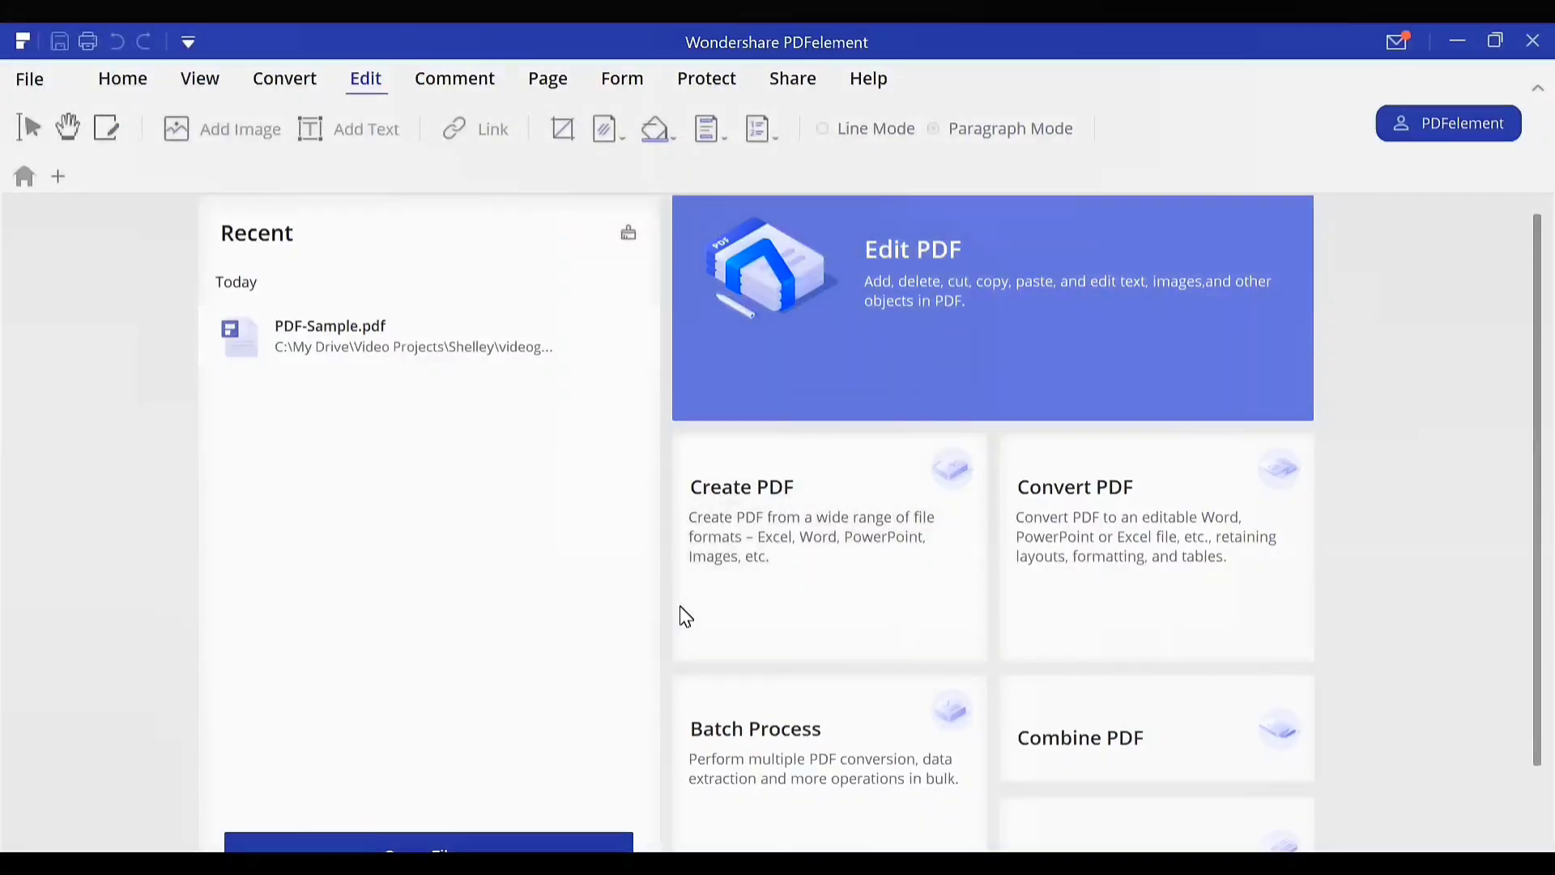
- Open PDF-Sample.pdf and type the title 'Travelling is' at the top of page 1
key(ctrl+o)
key(Return)
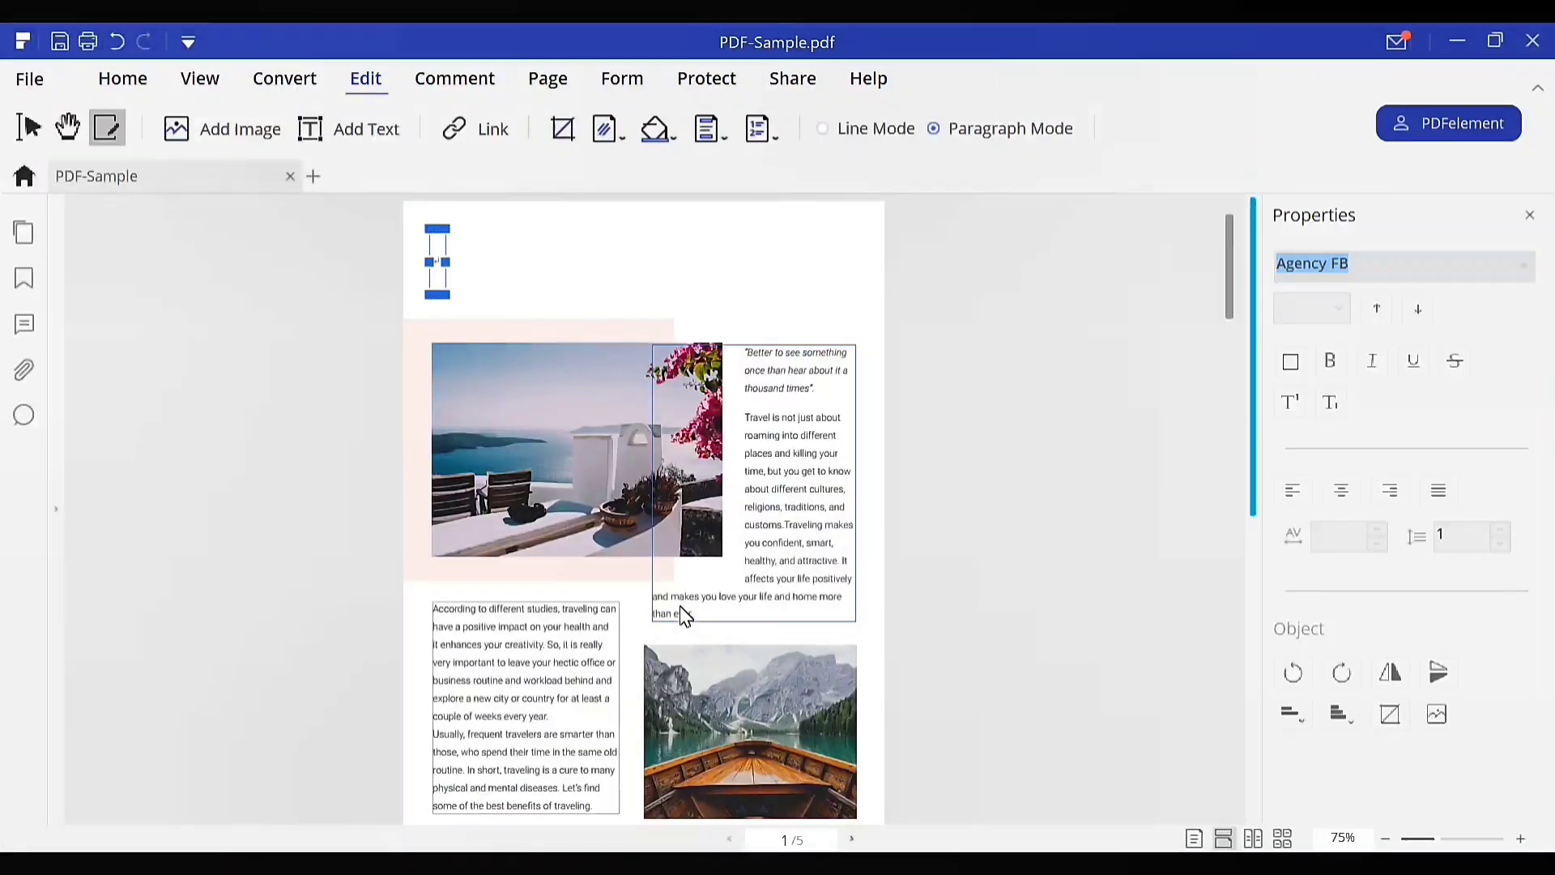
text(Traf)
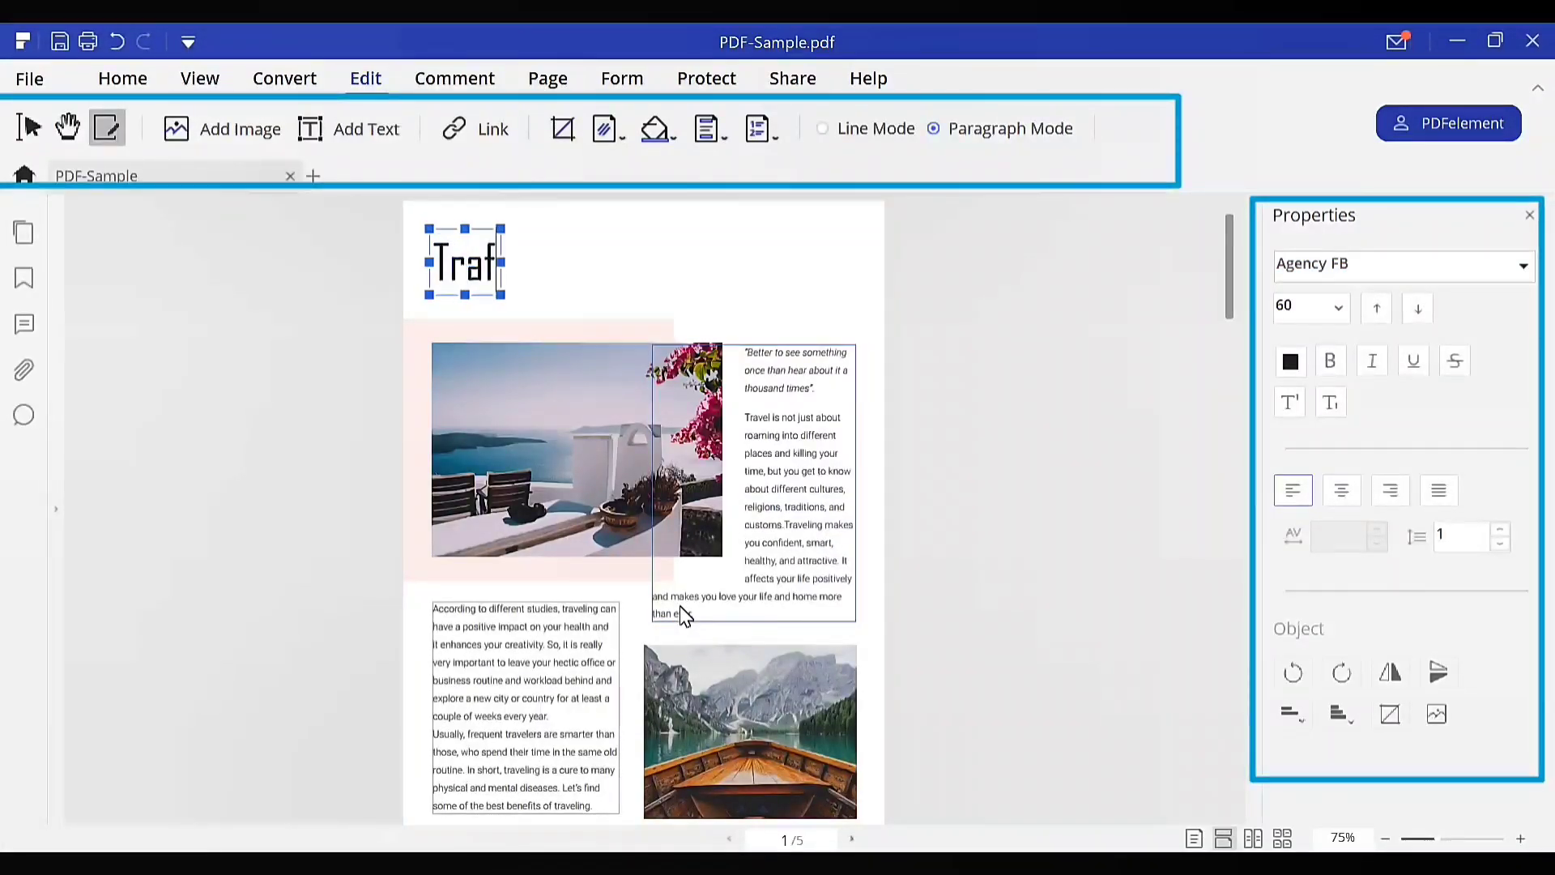
key(BackSpace)
text(velling is)
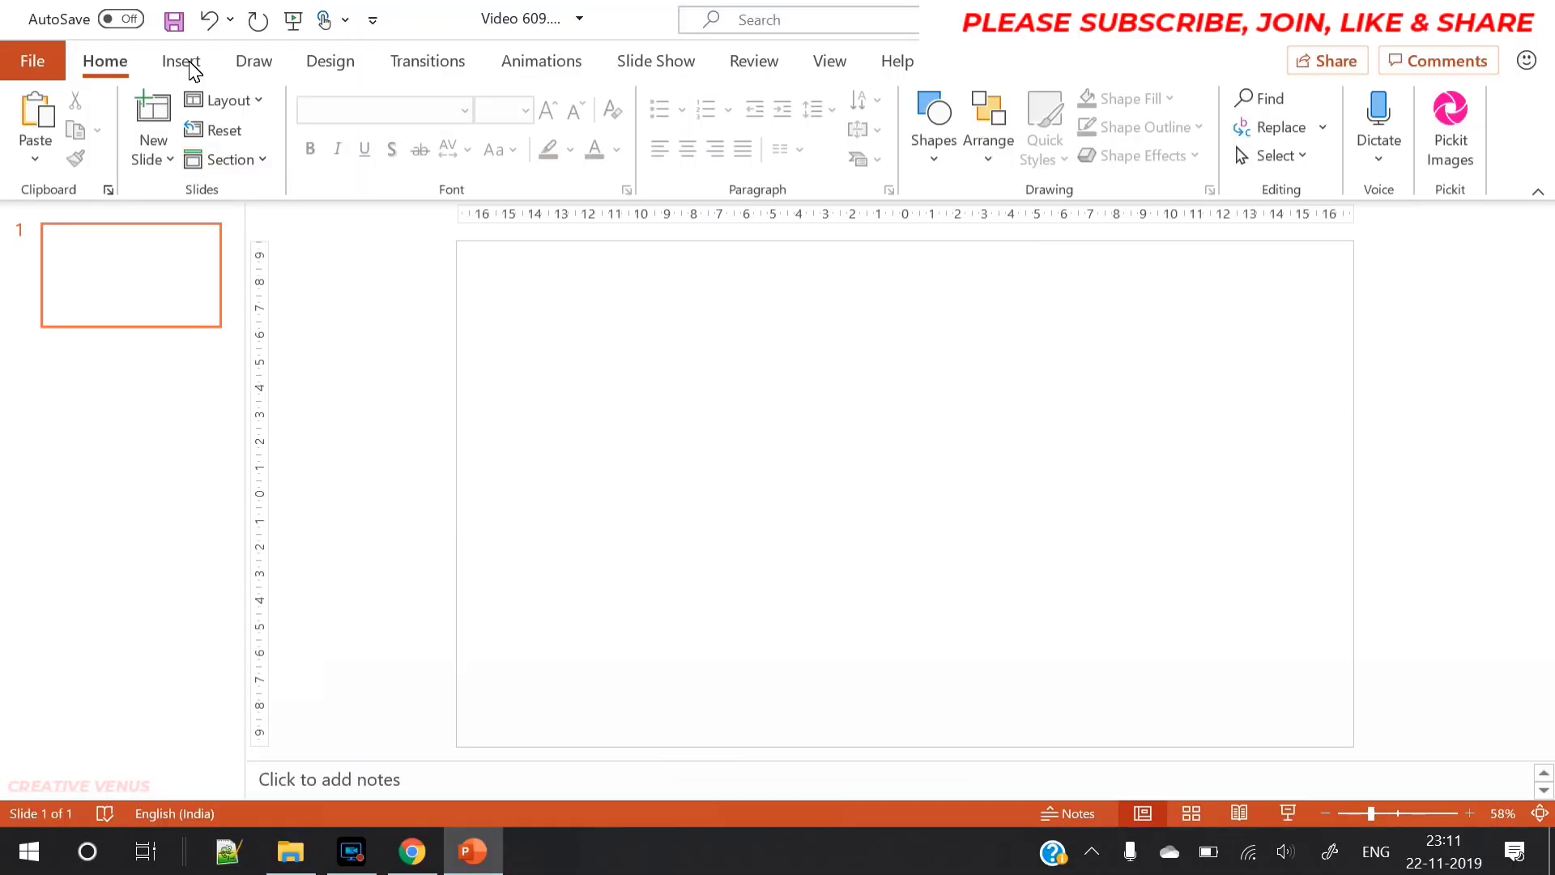
- Draw a parallelogram across the slide centre and tilt it to slant upward to the right
click(176, 61)
click(396, 153)
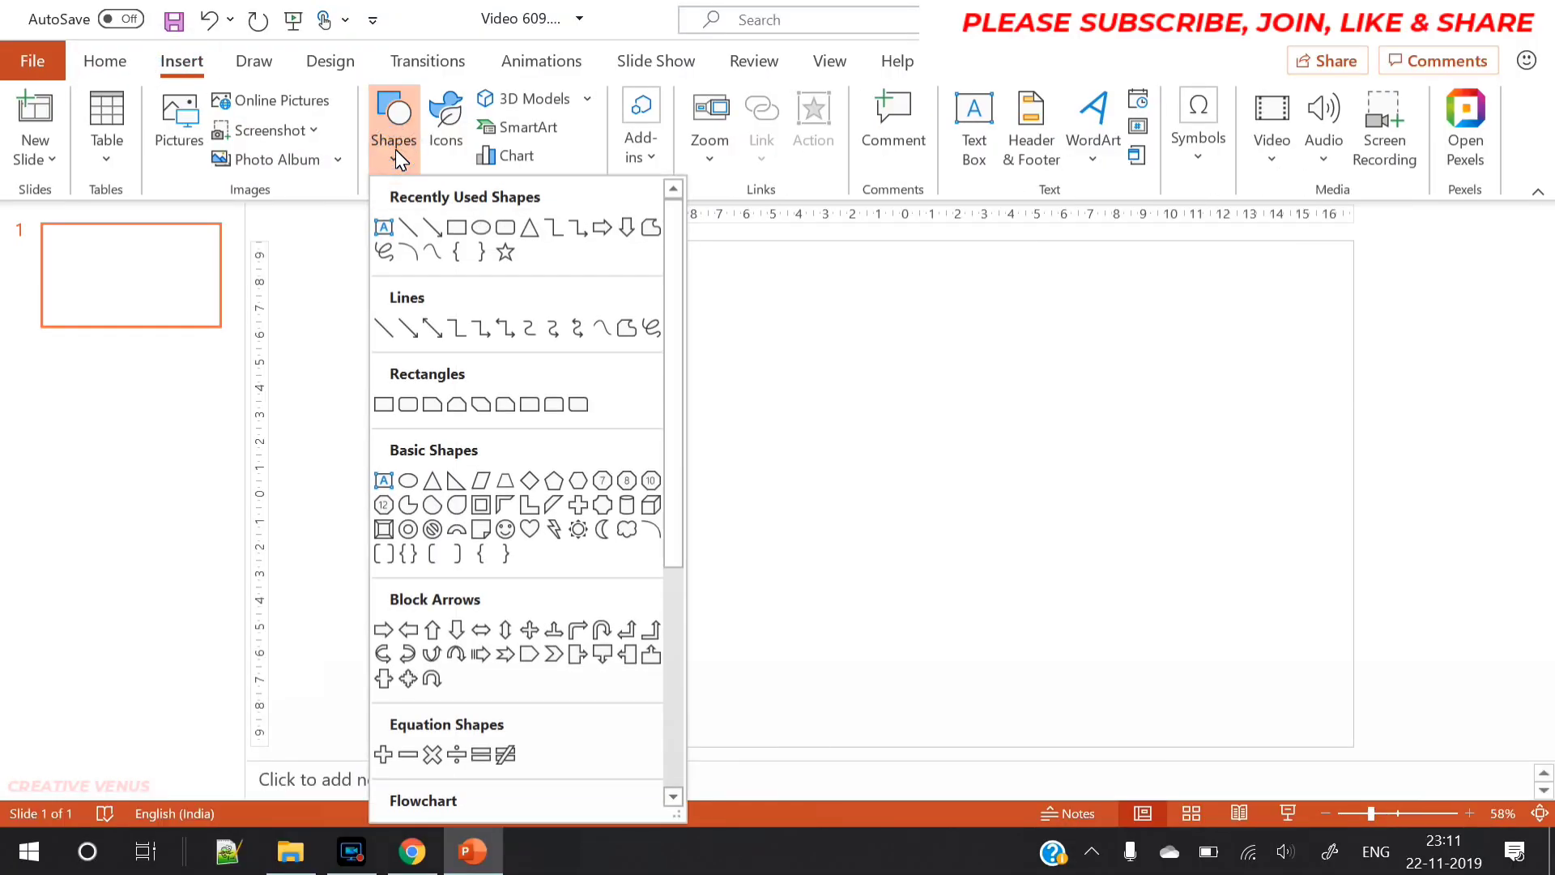
click(484, 484)
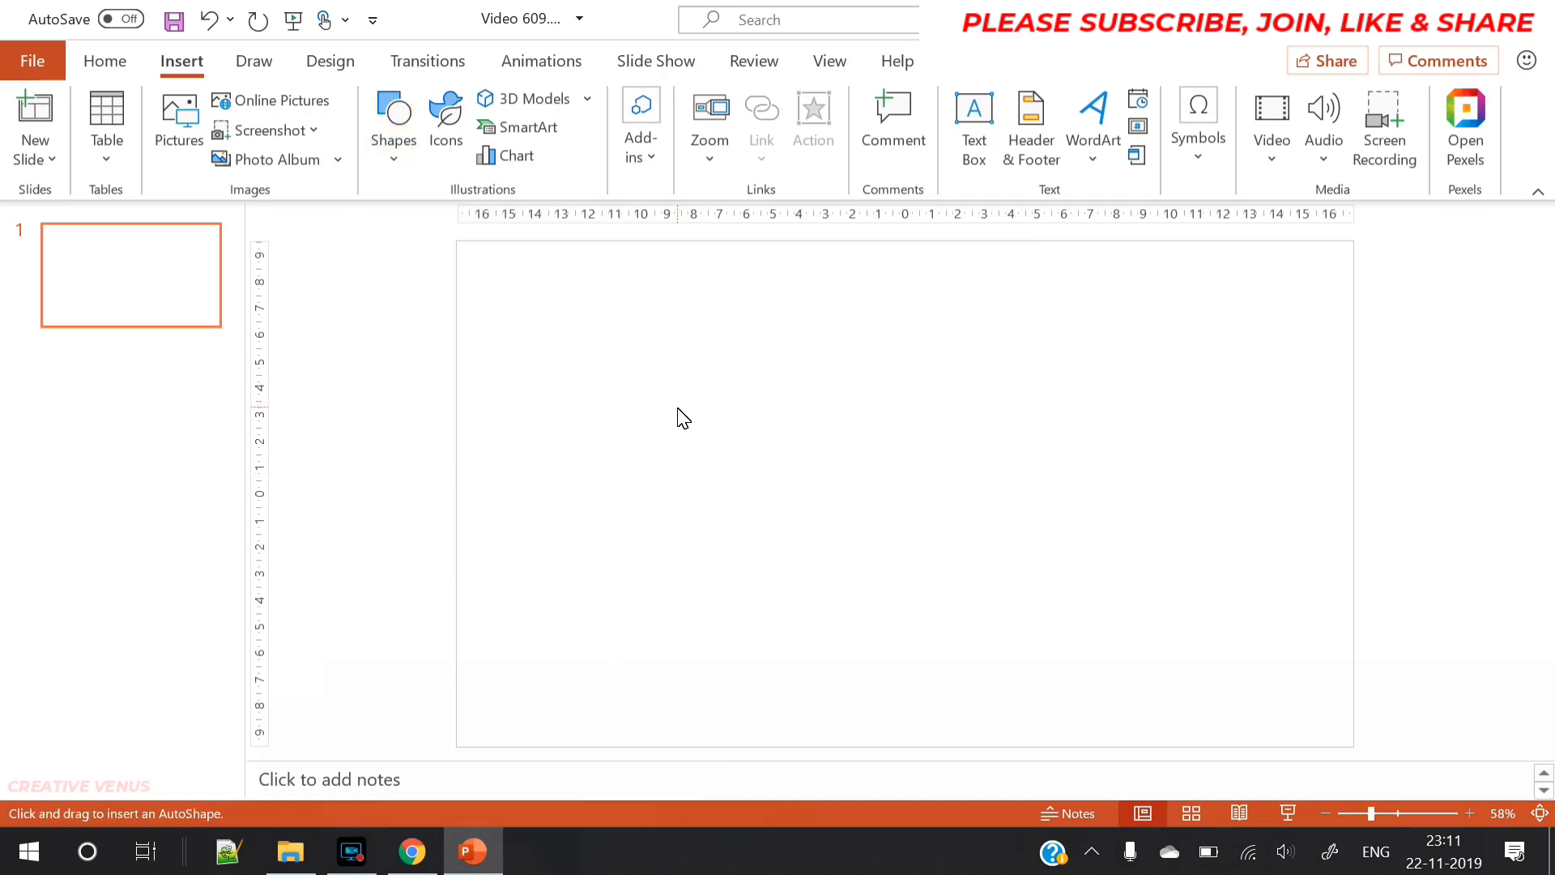
drag(677, 406, 1180, 564)
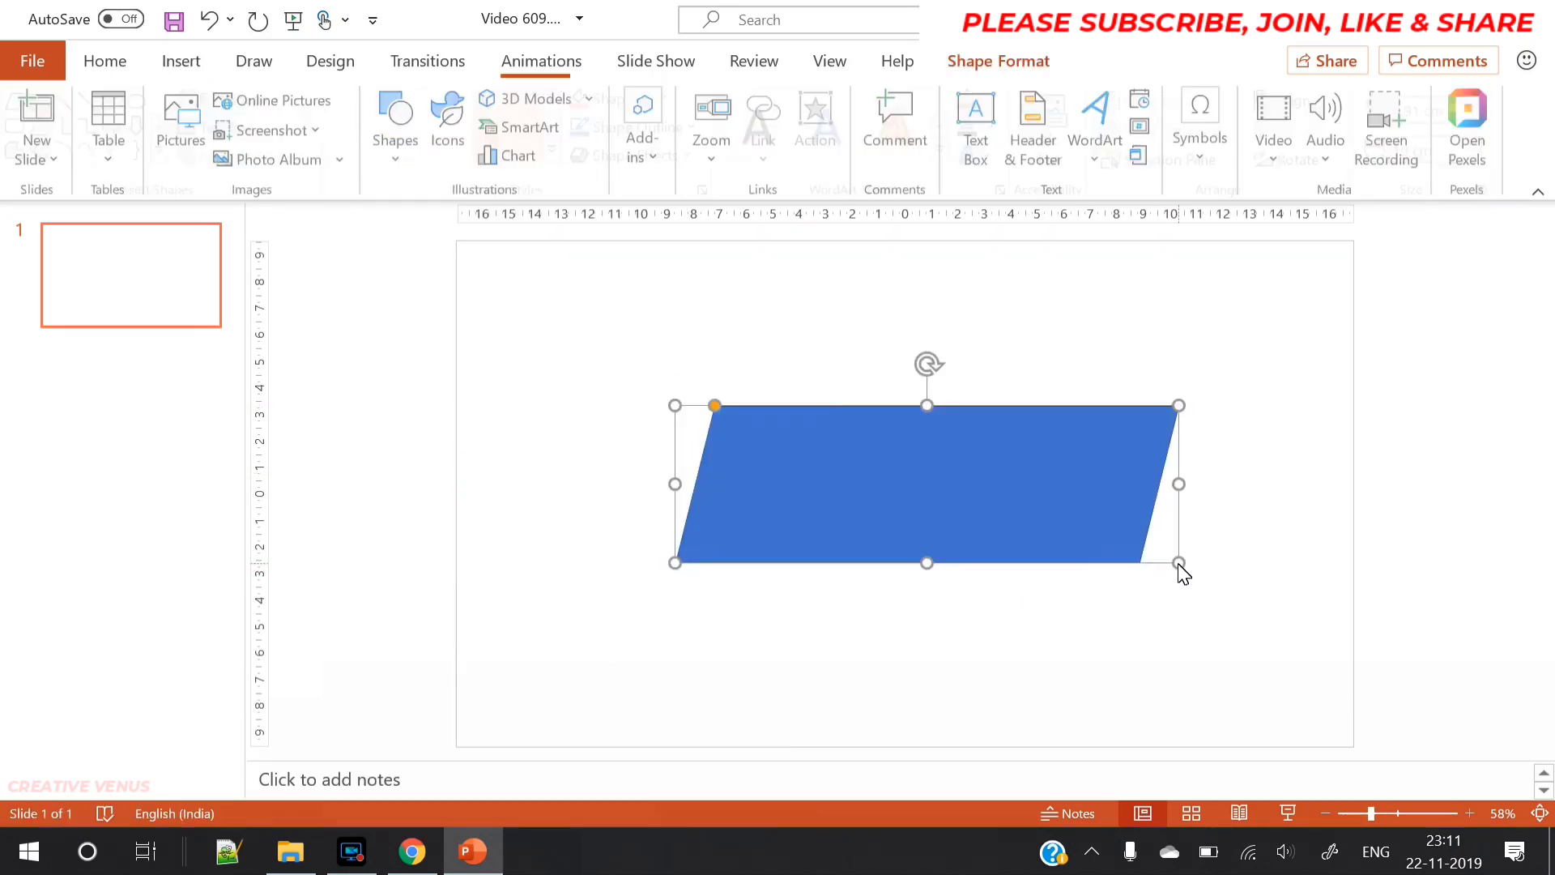
mouse_move(927, 368)
mouse_down()
mouse_move(892, 378)
mouse_move(901, 369)
mouse_up()
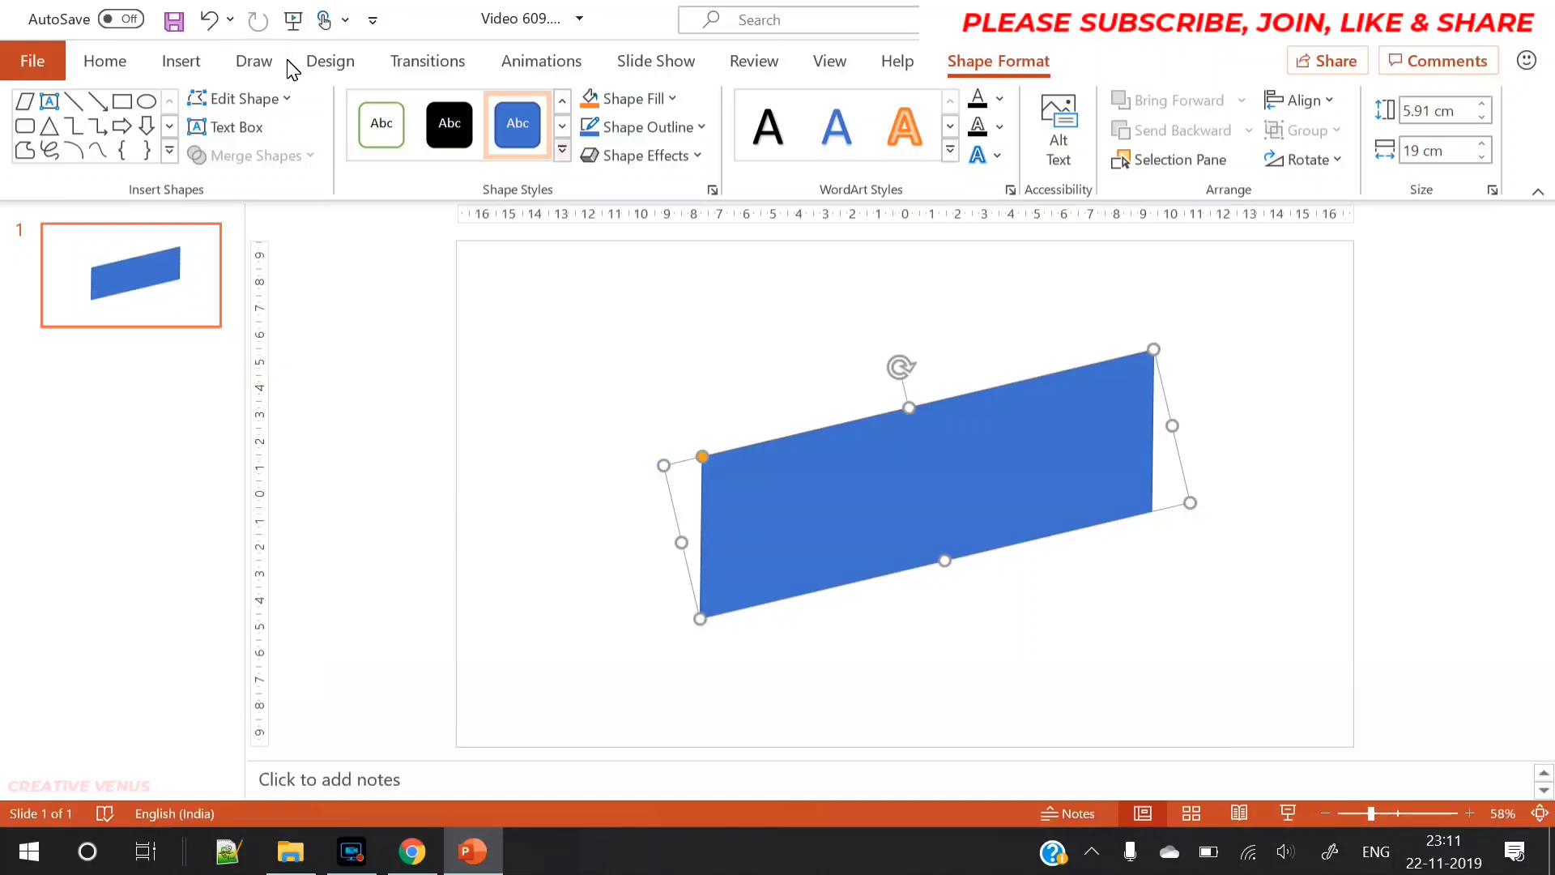
- Draw a tall rectangle on the right side of the slide
click(181, 65)
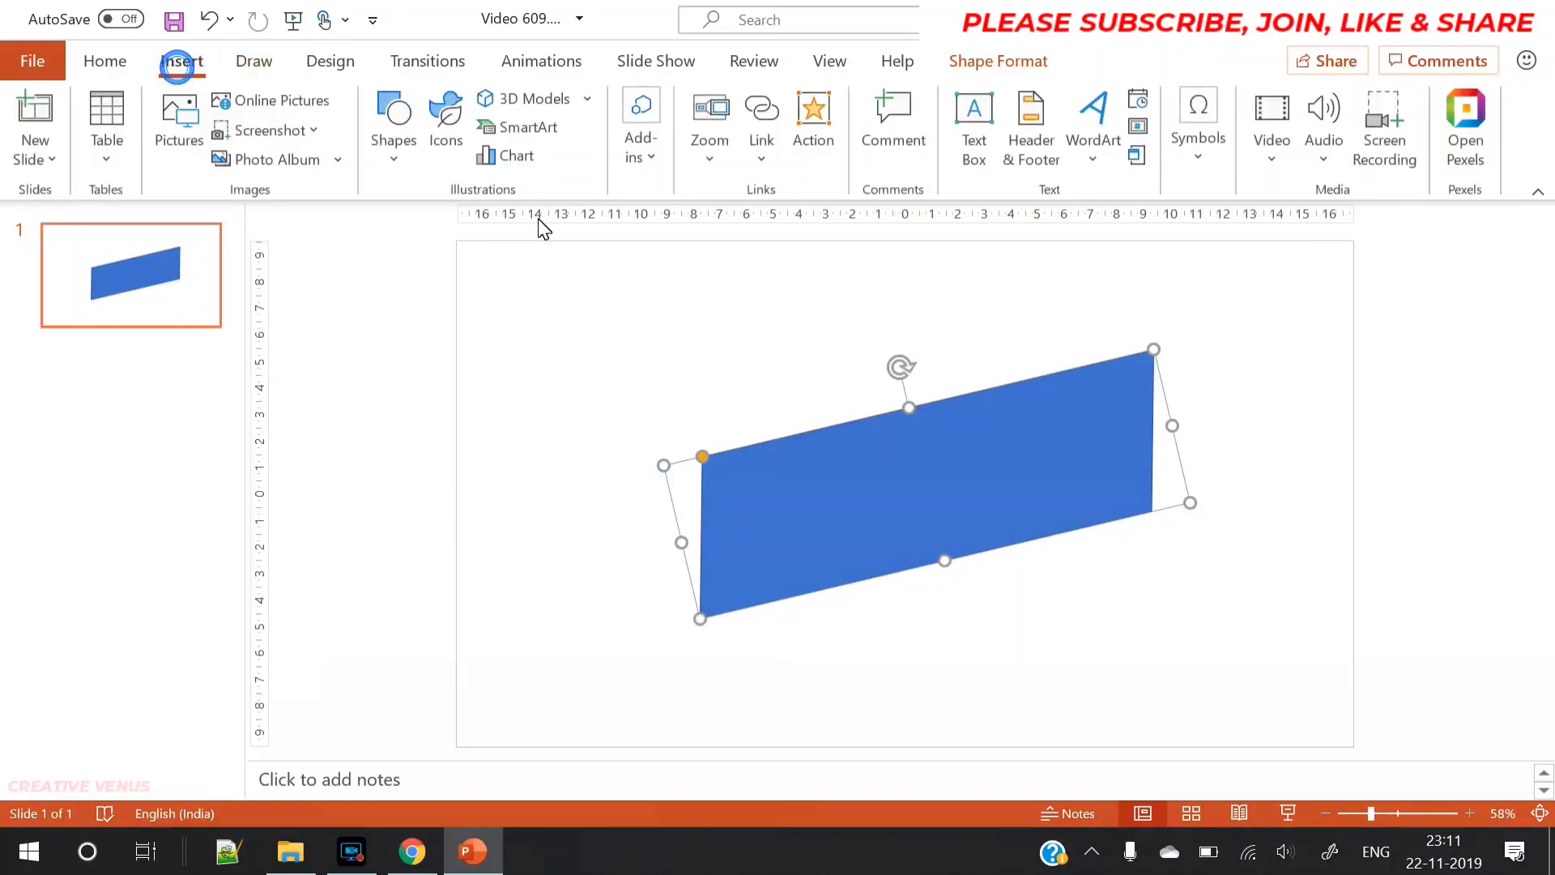
click(392, 154)
click(487, 231)
mouse_move(1098, 298)
mouse_down()
mouse_move(1208, 684)
mouse_move(1264, 695)
mouse_up()
- Move and re-tilt the parallelogram, then check its rotation settings showing 346°
drag(1022, 465, 965, 486)
drag(834, 387, 836, 390)
click(1306, 155)
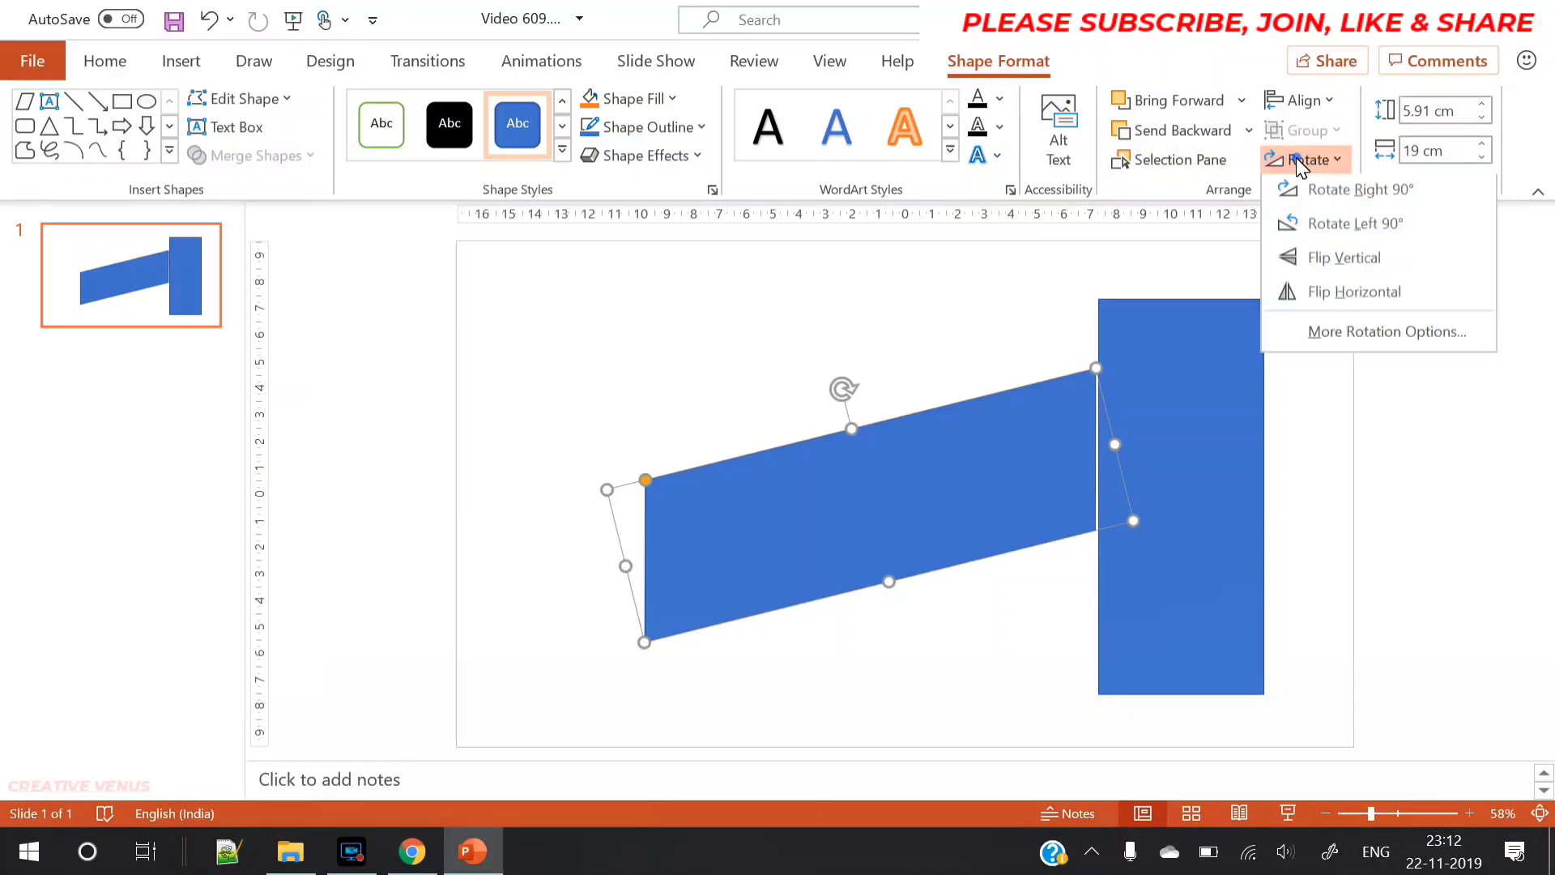
click(1361, 345)
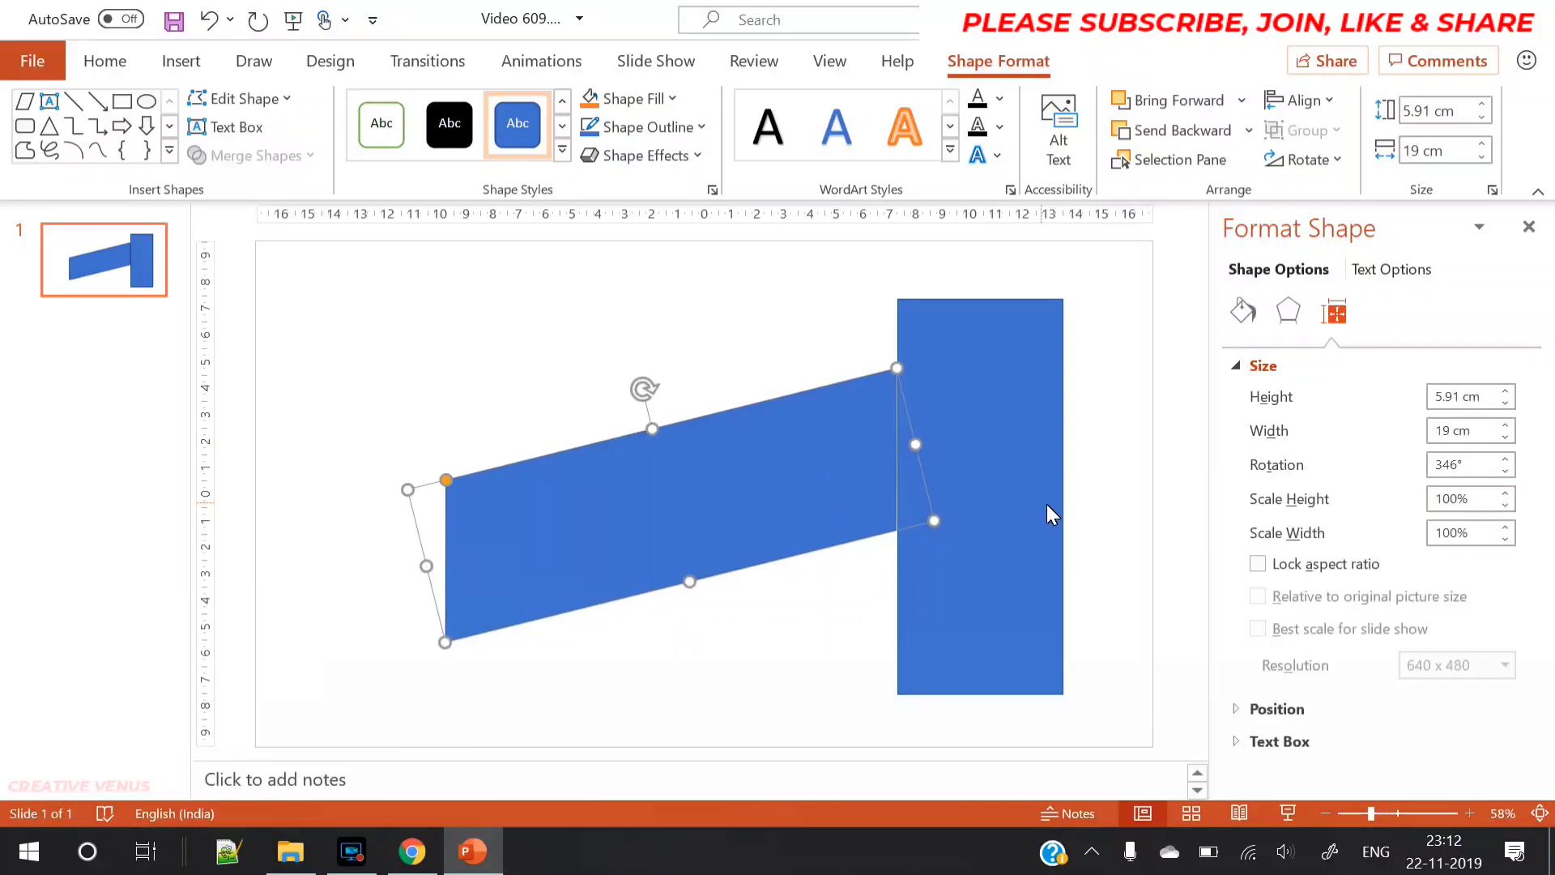
click(1021, 510)
- Delete the rectangle, then shrink and reposition the parallelogram
key(Delete)
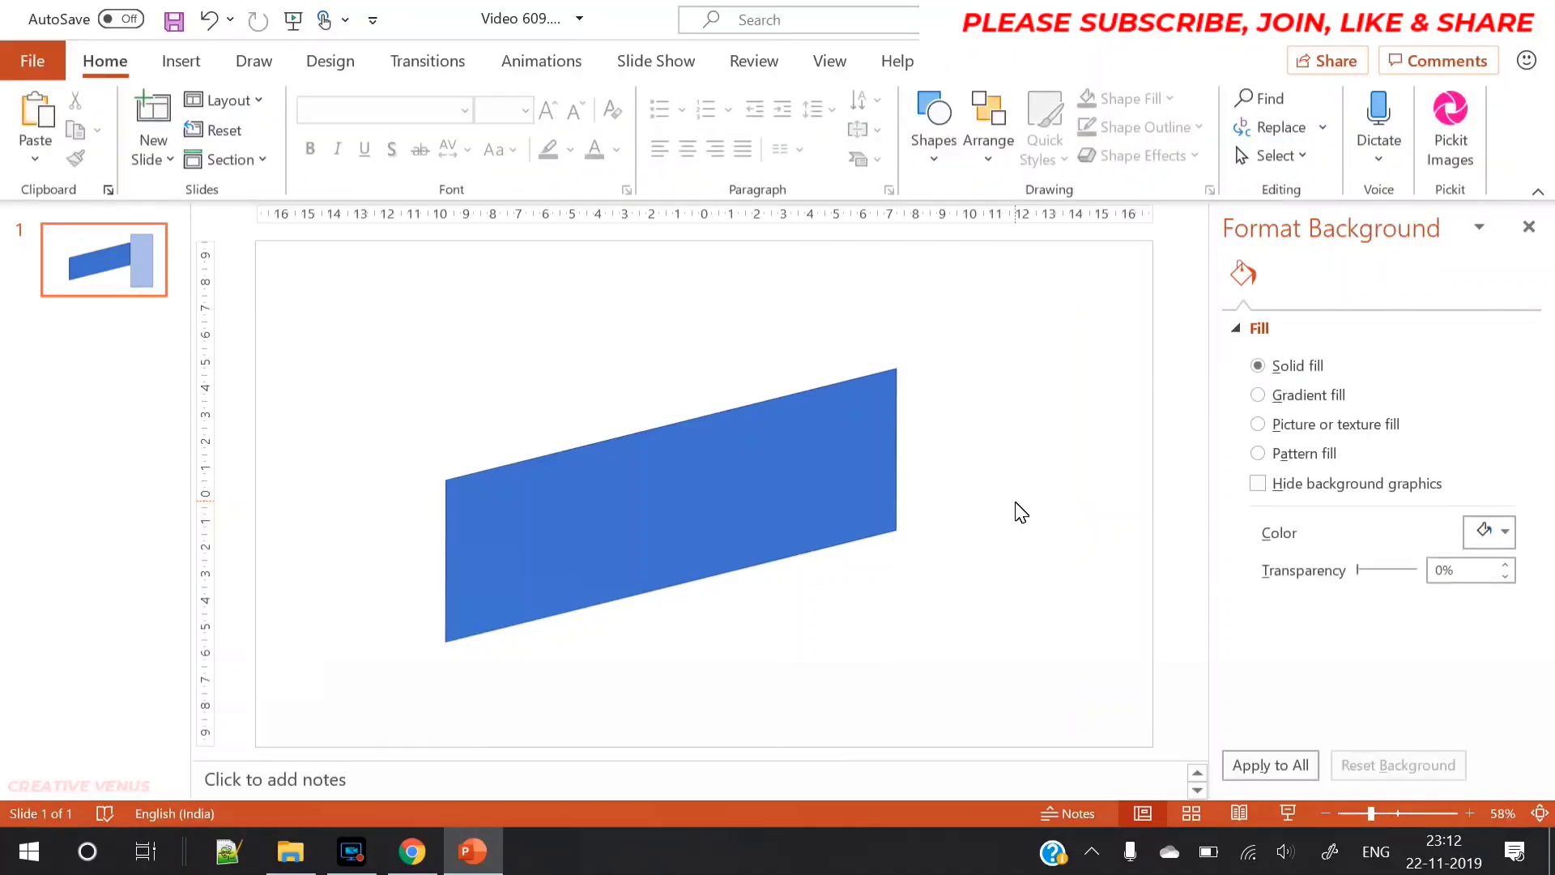
click(812, 483)
drag(789, 483, 870, 456)
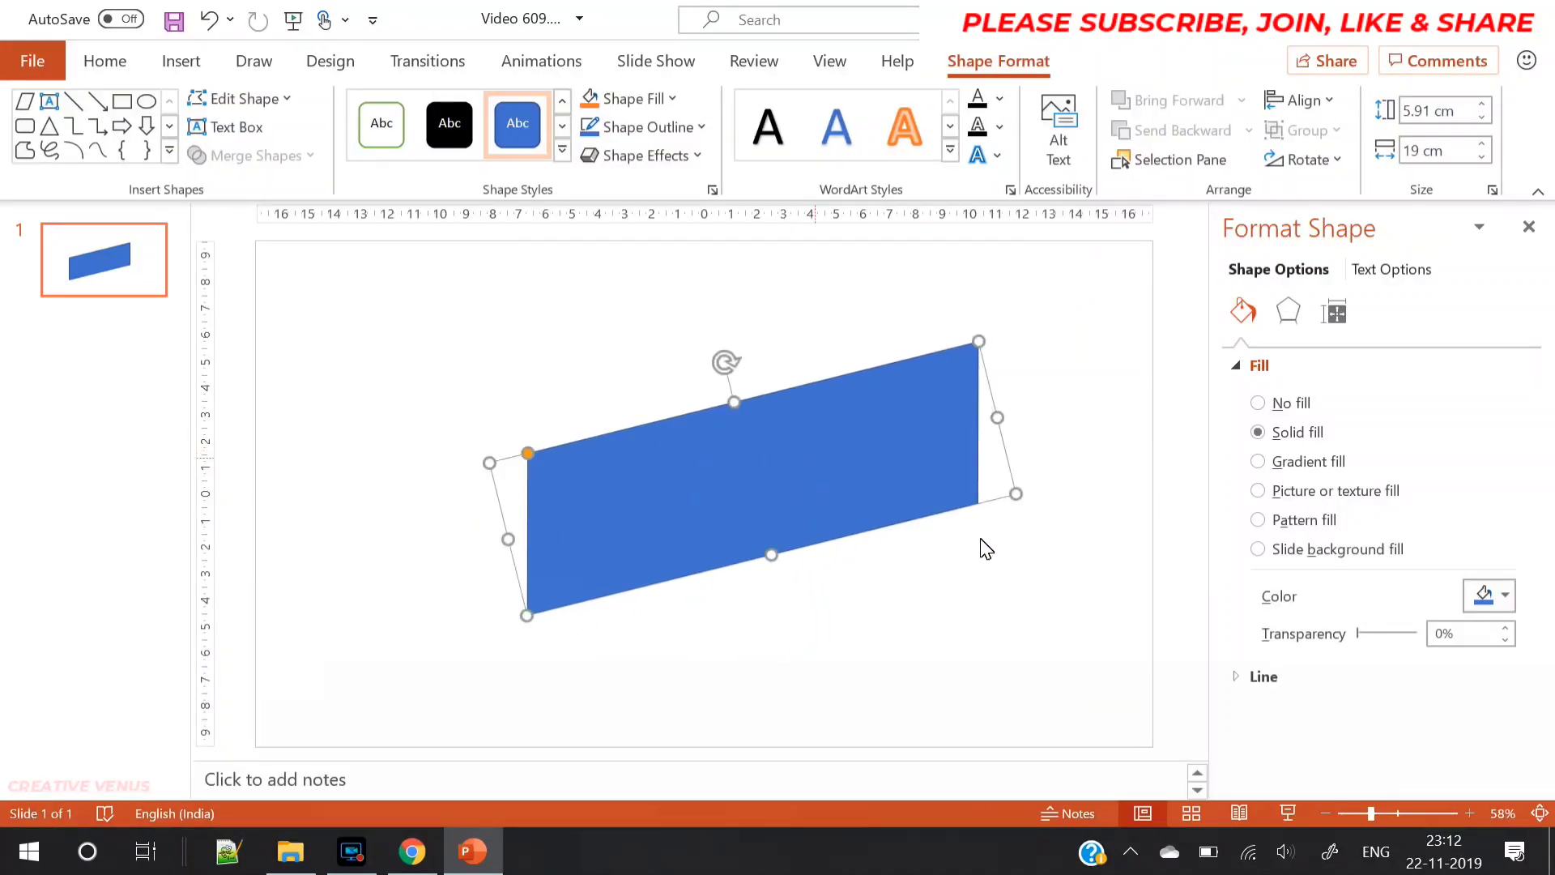
drag(1018, 497, 931, 497)
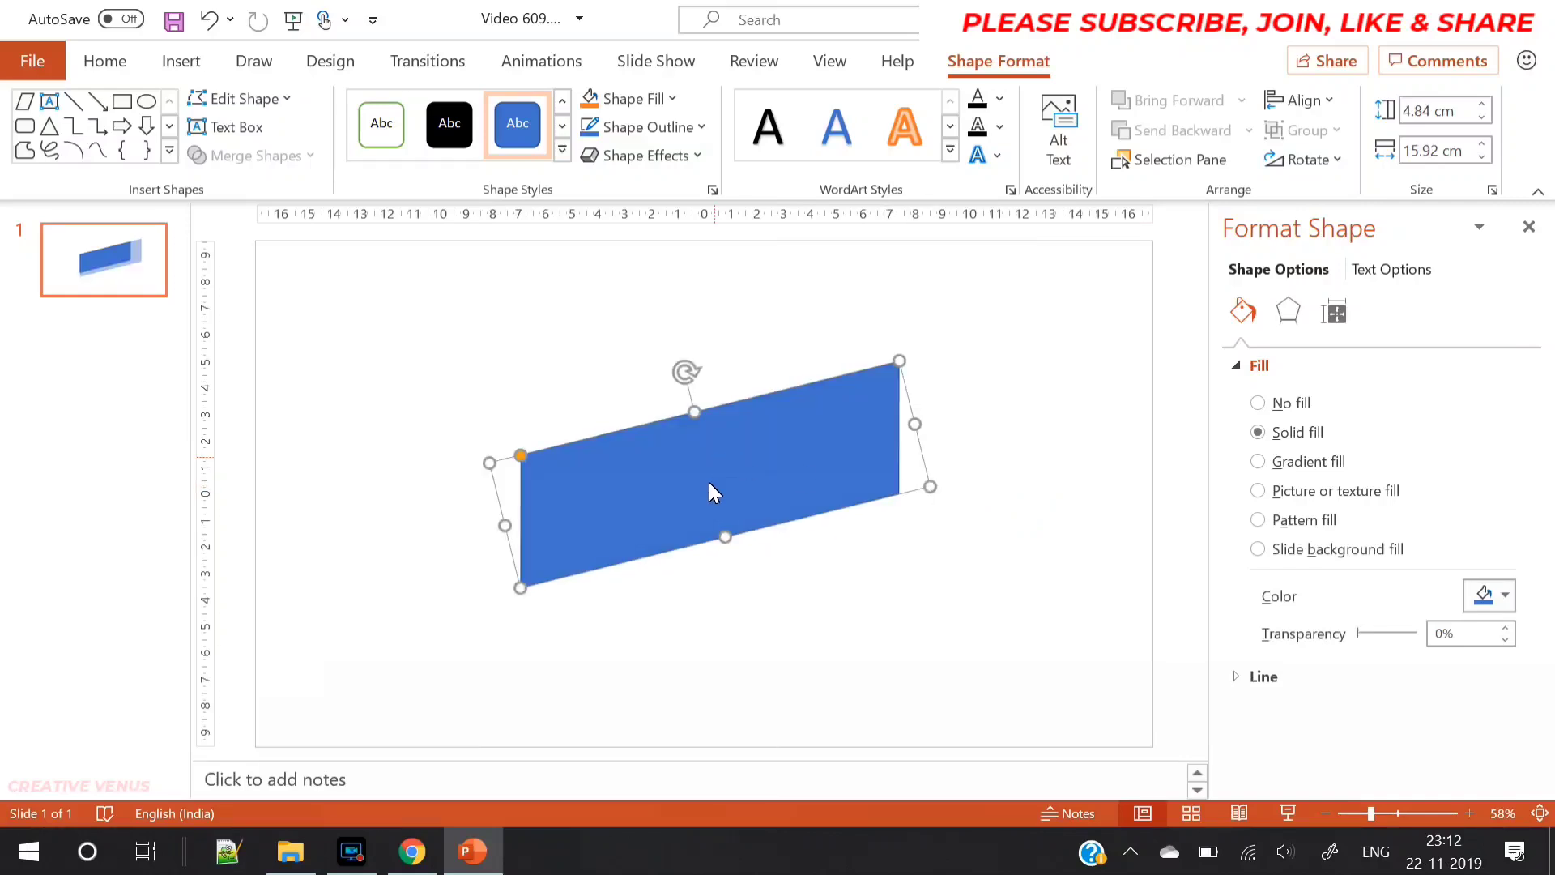
drag(713, 494, 736, 373)
- Duplicate the parallelogram into two thin bars: one upper left at 12.3 cm, one lower at 17.15 cm
key(ctrl+c)
key(ctrl+v)
drag(754, 435, 736, 357)
drag(941, 279, 843, 314)
drag(706, 330, 737, 559)
key(ctrl+v)
mouse_move(901, 546)
mouse_down()
mouse_move(989, 573)
mouse_move(1042, 542)
mouse_move(883, 546)
mouse_up()
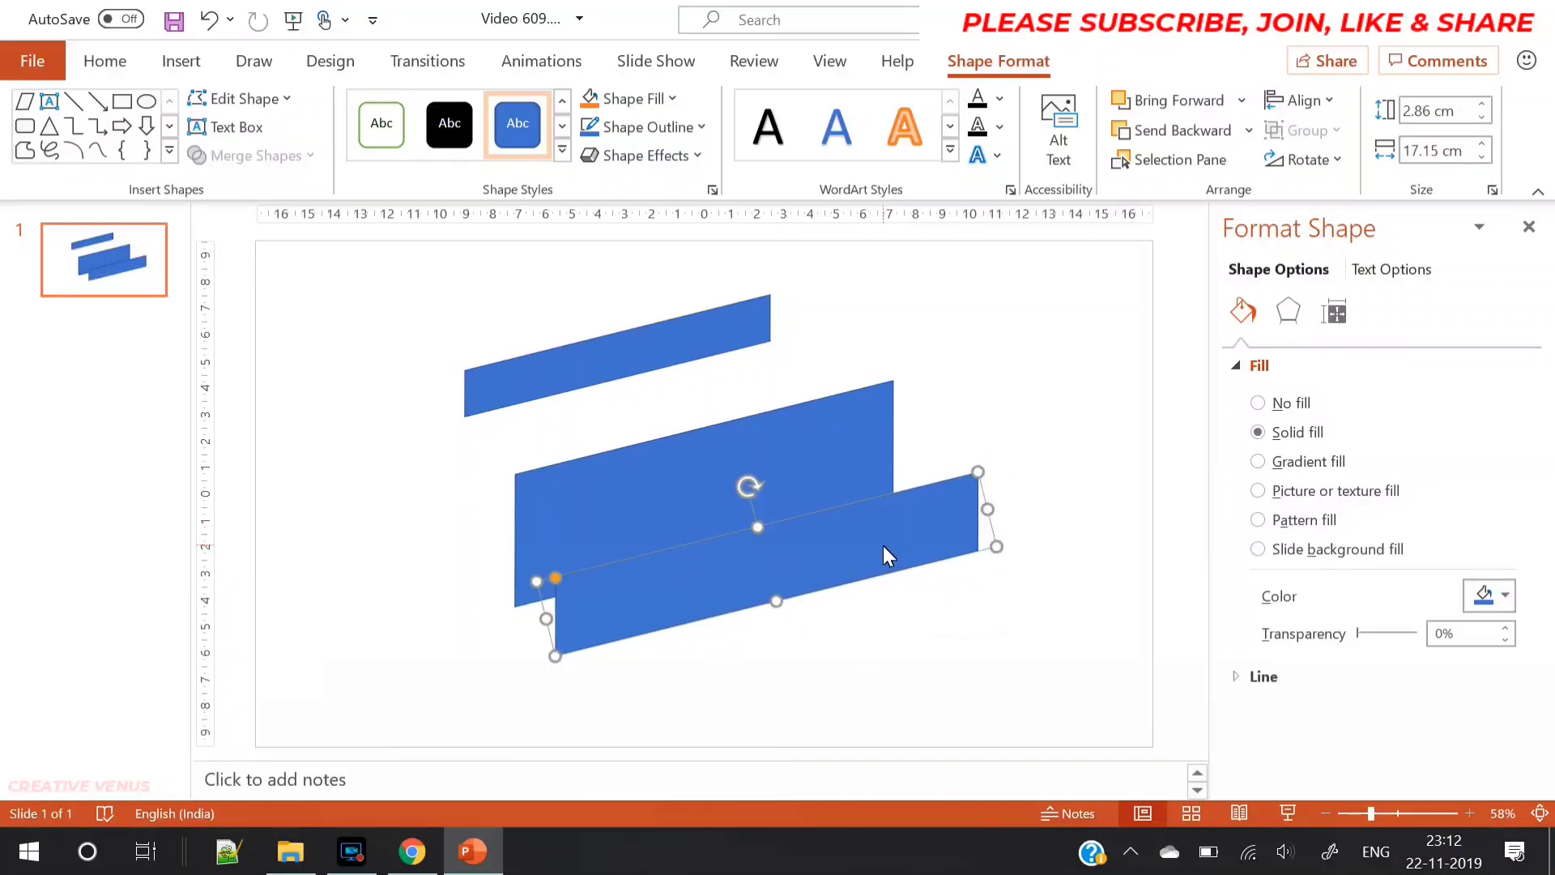
- Remove the outlines from all three bars and send the lower bar to the back
click(1316, 677)
click(1280, 713)
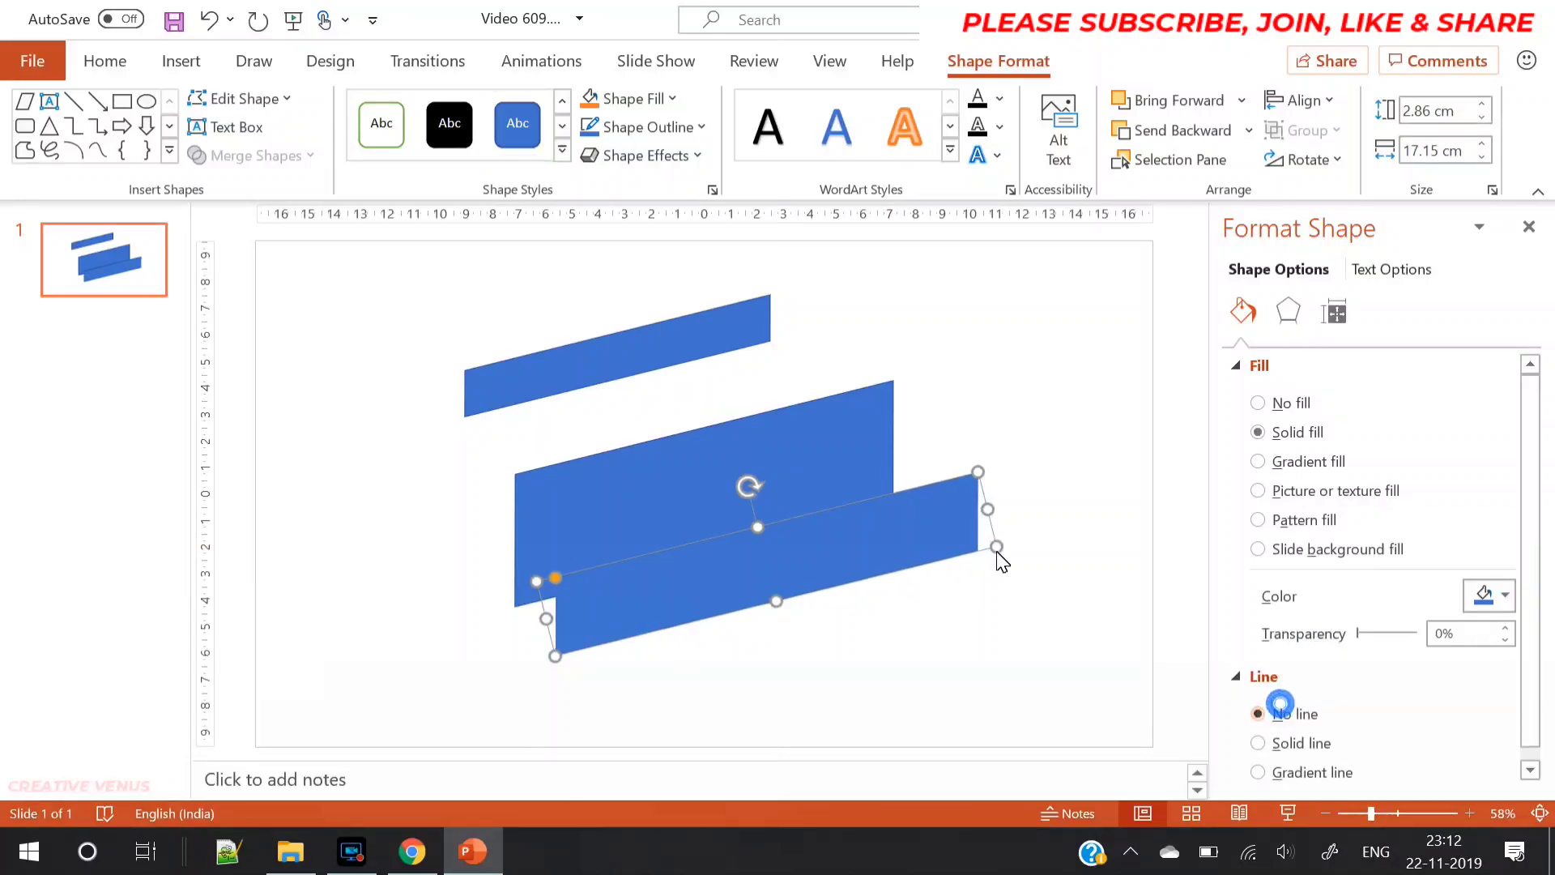
click(876, 455)
click(1310, 714)
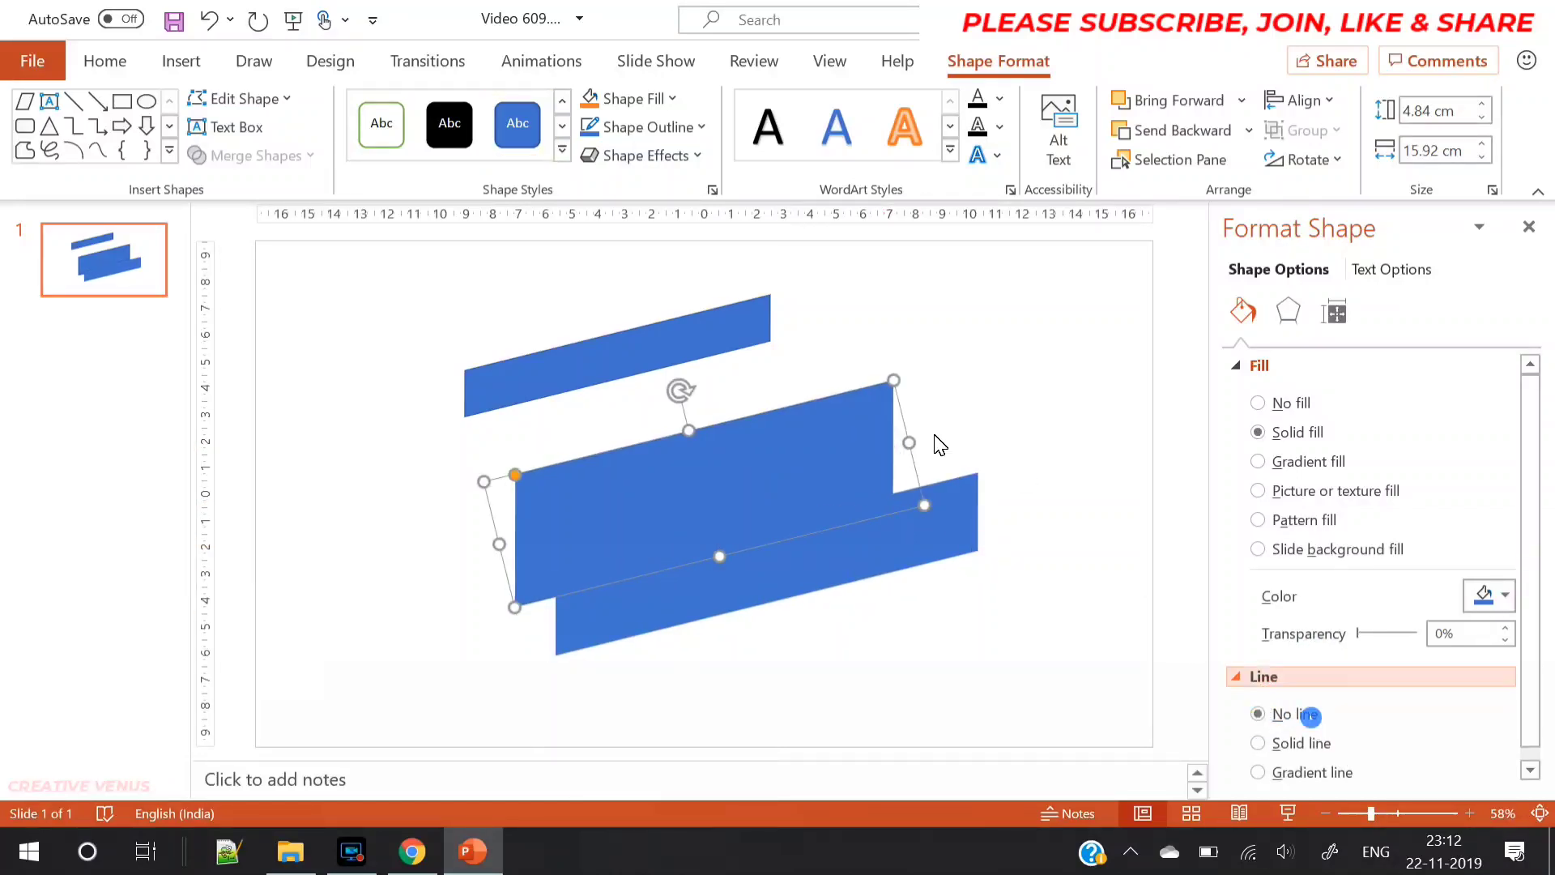
click(758, 328)
click(1297, 713)
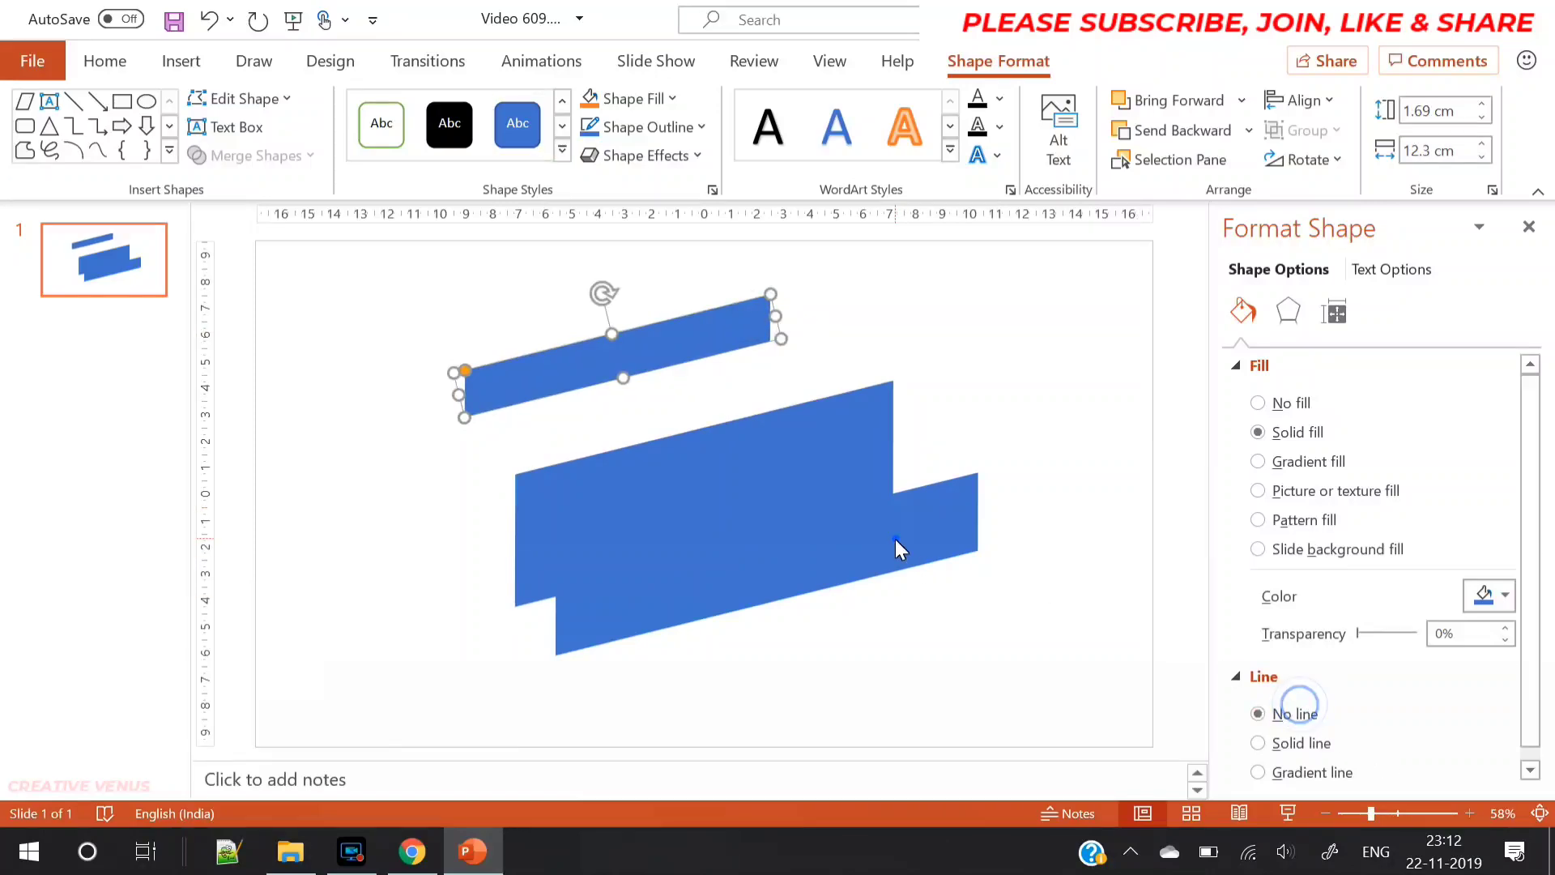
click(896, 538)
right_click(896, 538)
click(1023, 445)
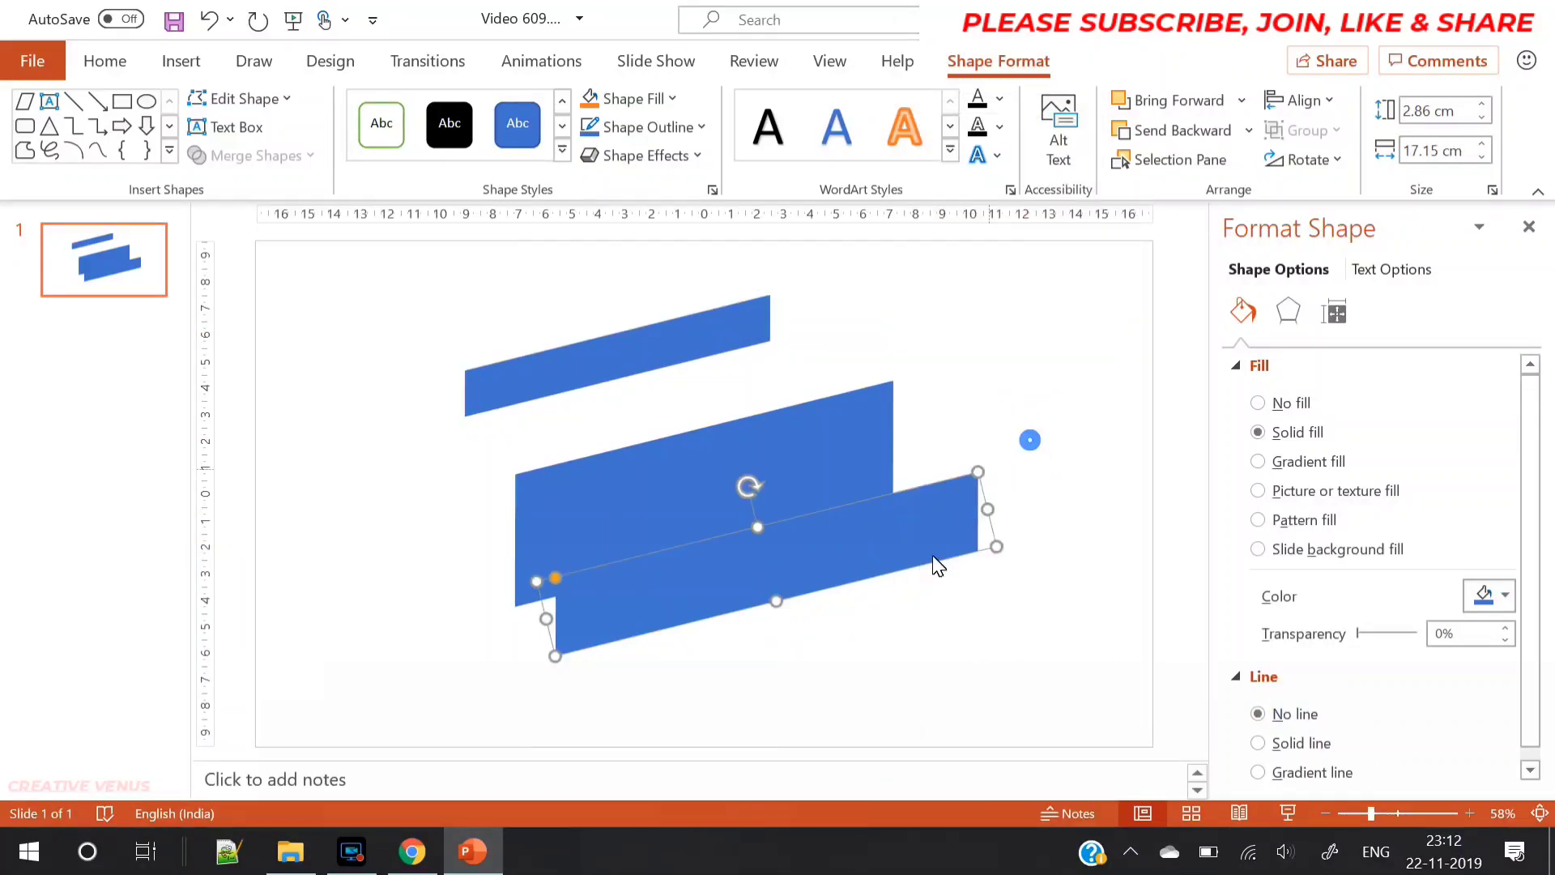
click(996, 610)
- Colour the lower bar orange and the thin top bar gold
click(791, 450)
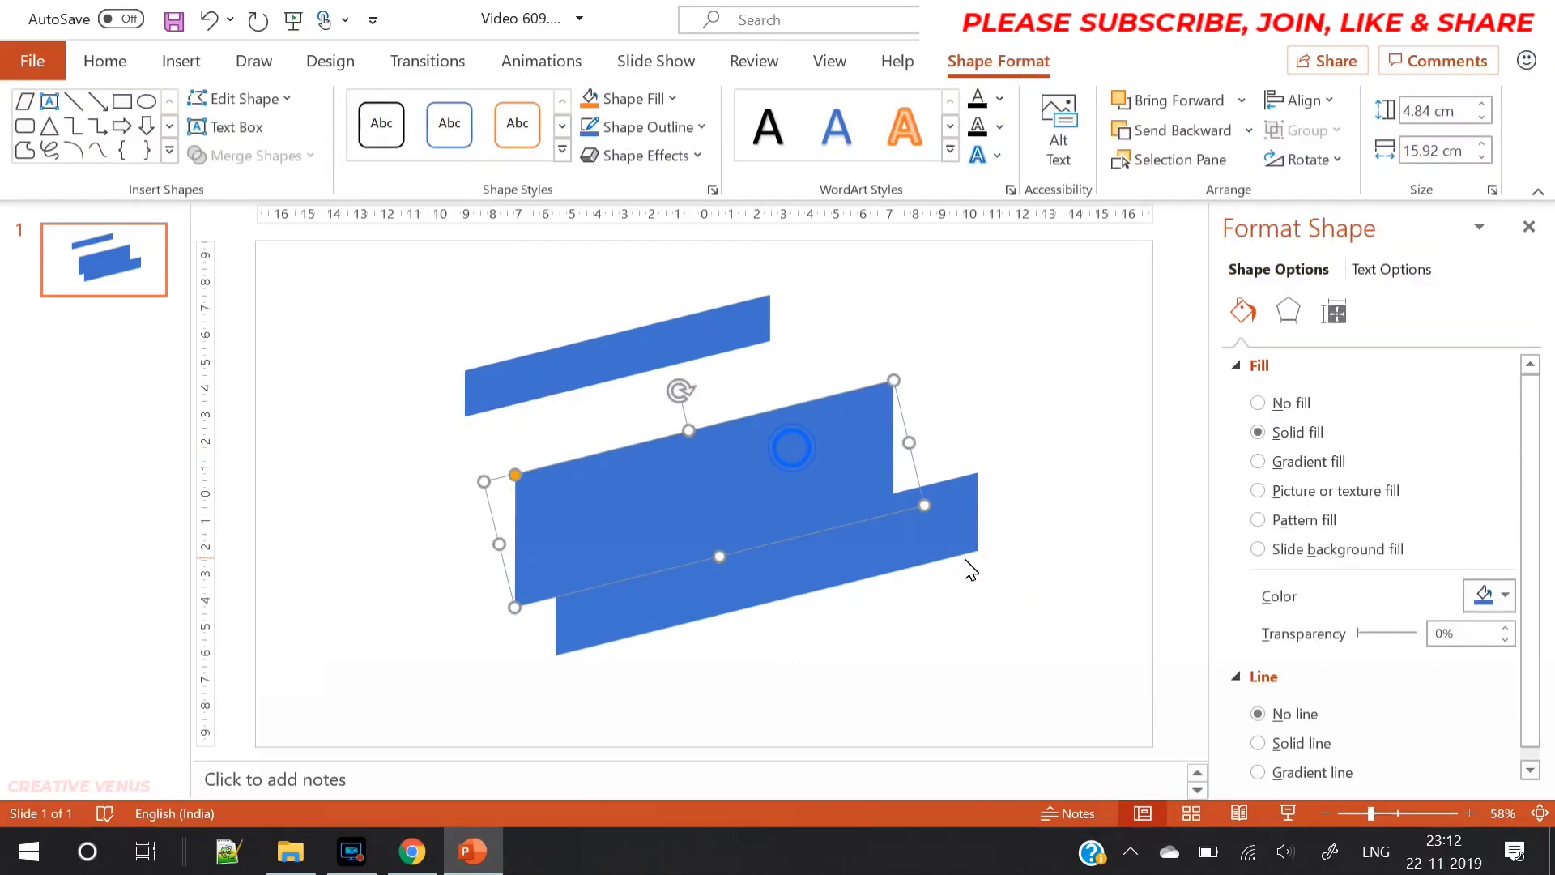
click(918, 542)
click(588, 99)
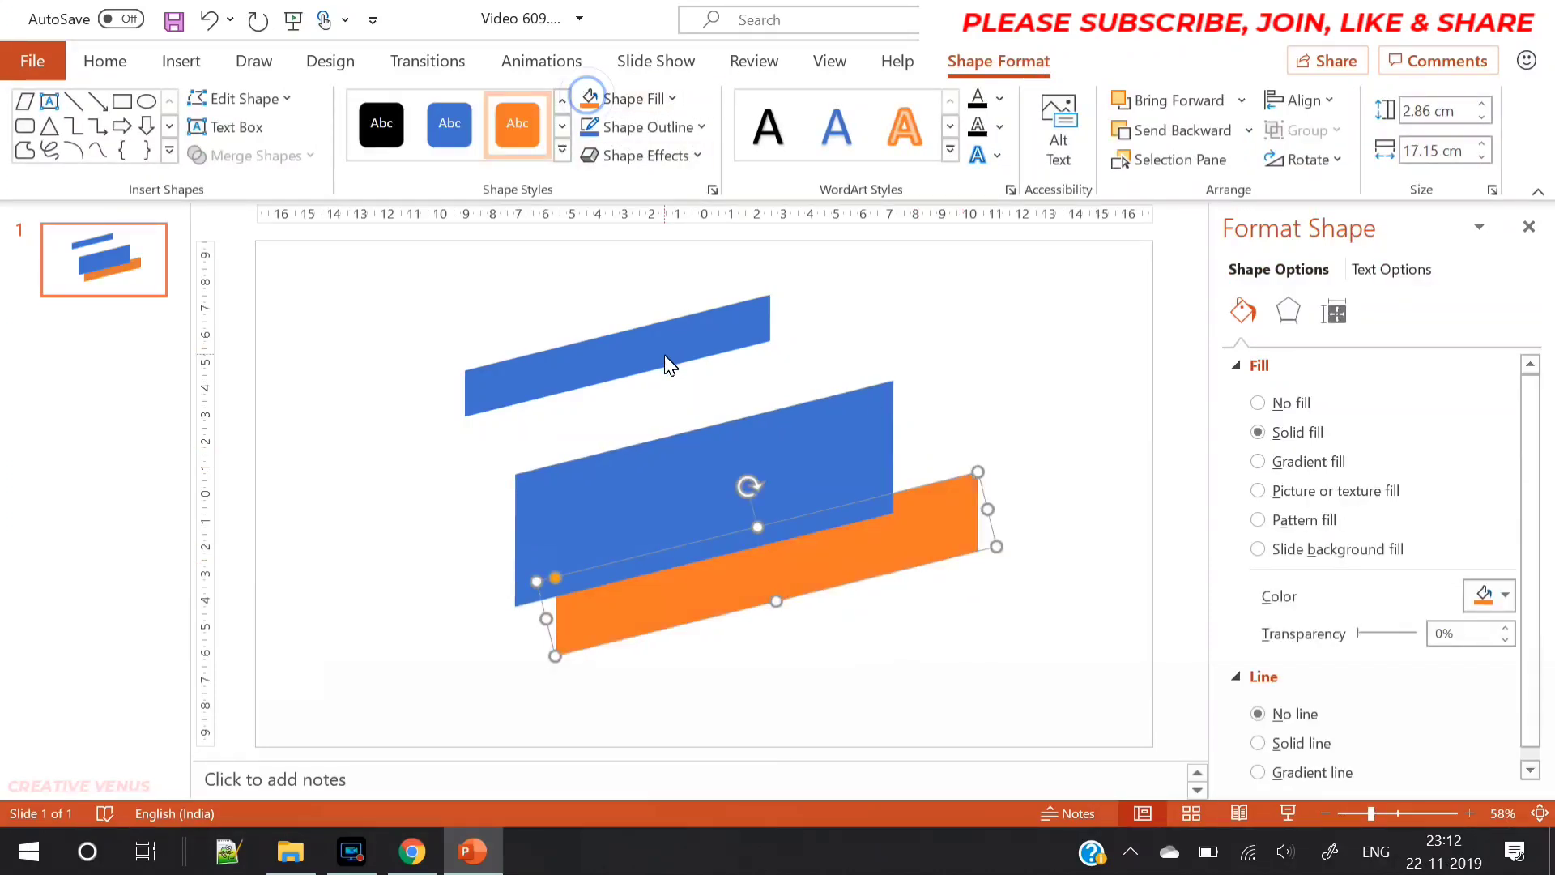
click(661, 350)
click(657, 98)
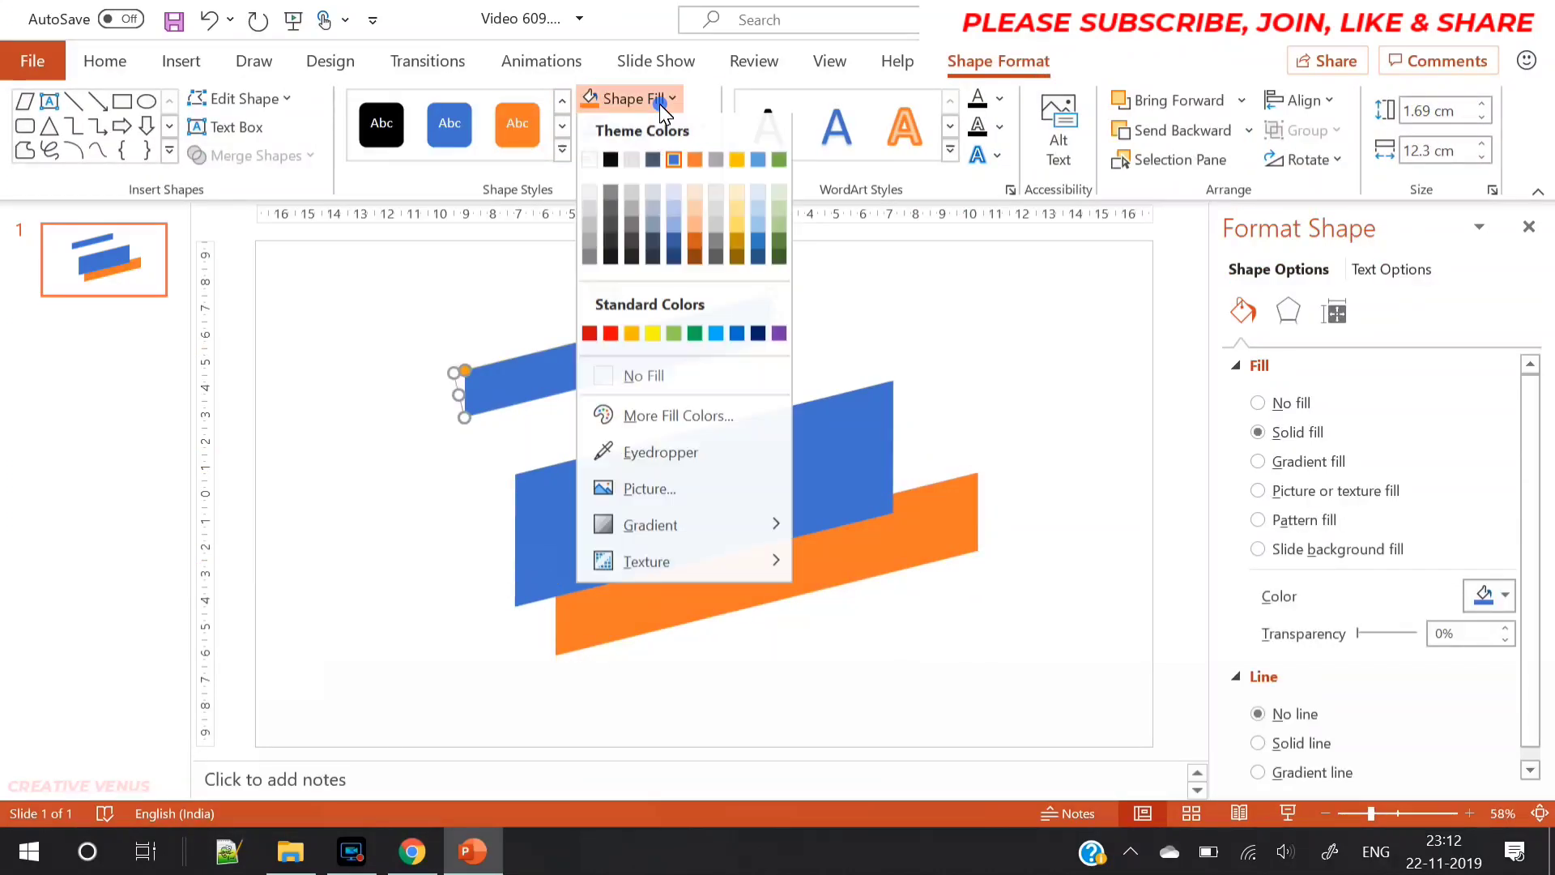
click(741, 162)
click(980, 409)
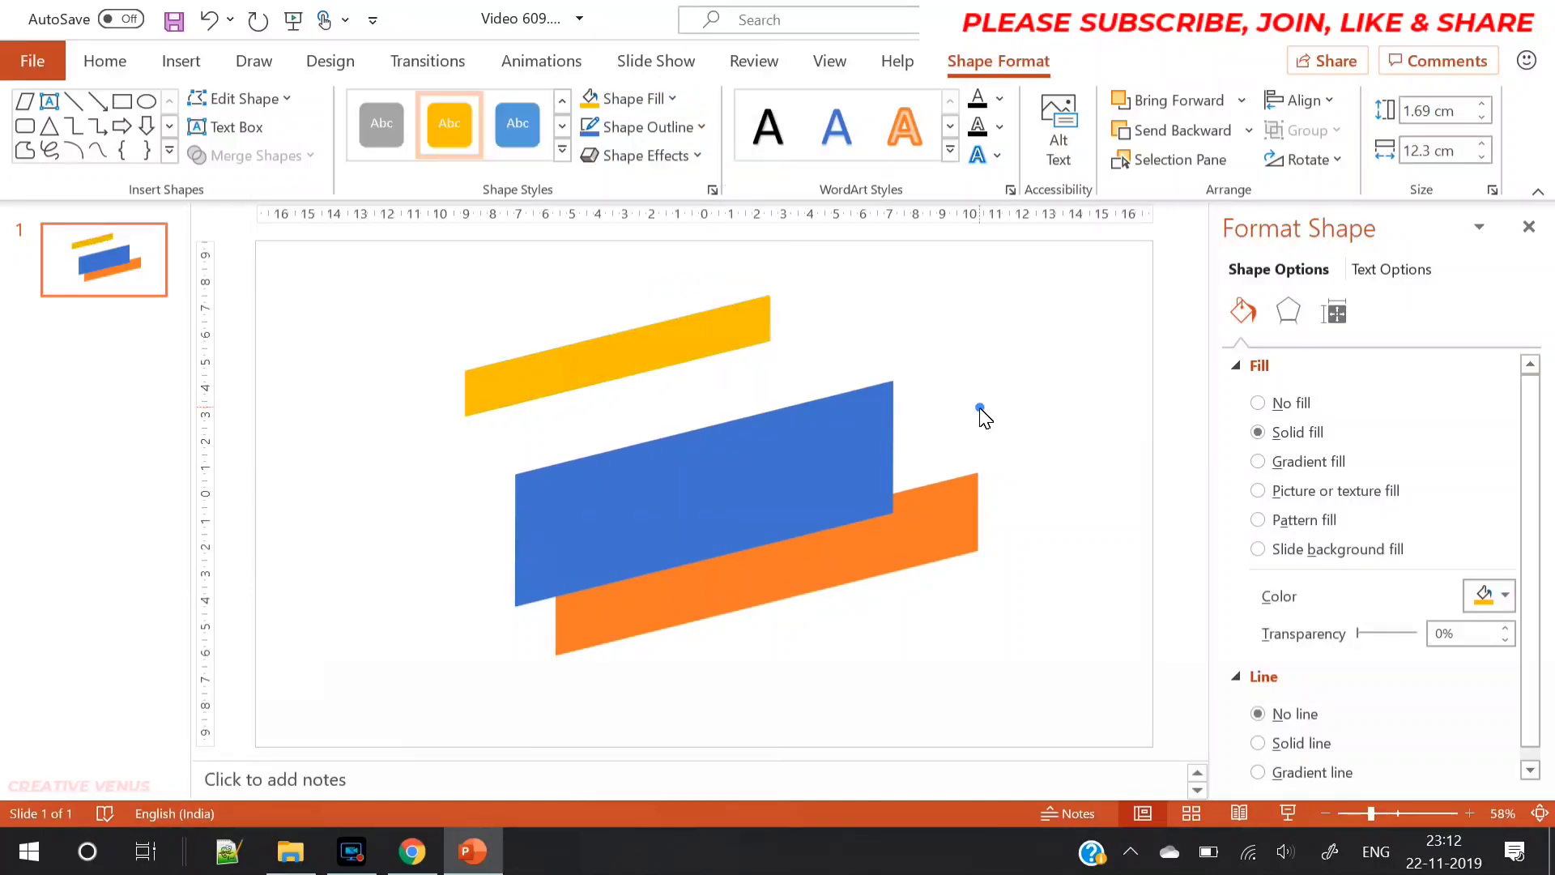
- Duplicate the blue bar, extend it left to 22.25 cm, and give it a dotted pattern fill
click(781, 421)
key(ctrl+c)
key(ctrl+v)
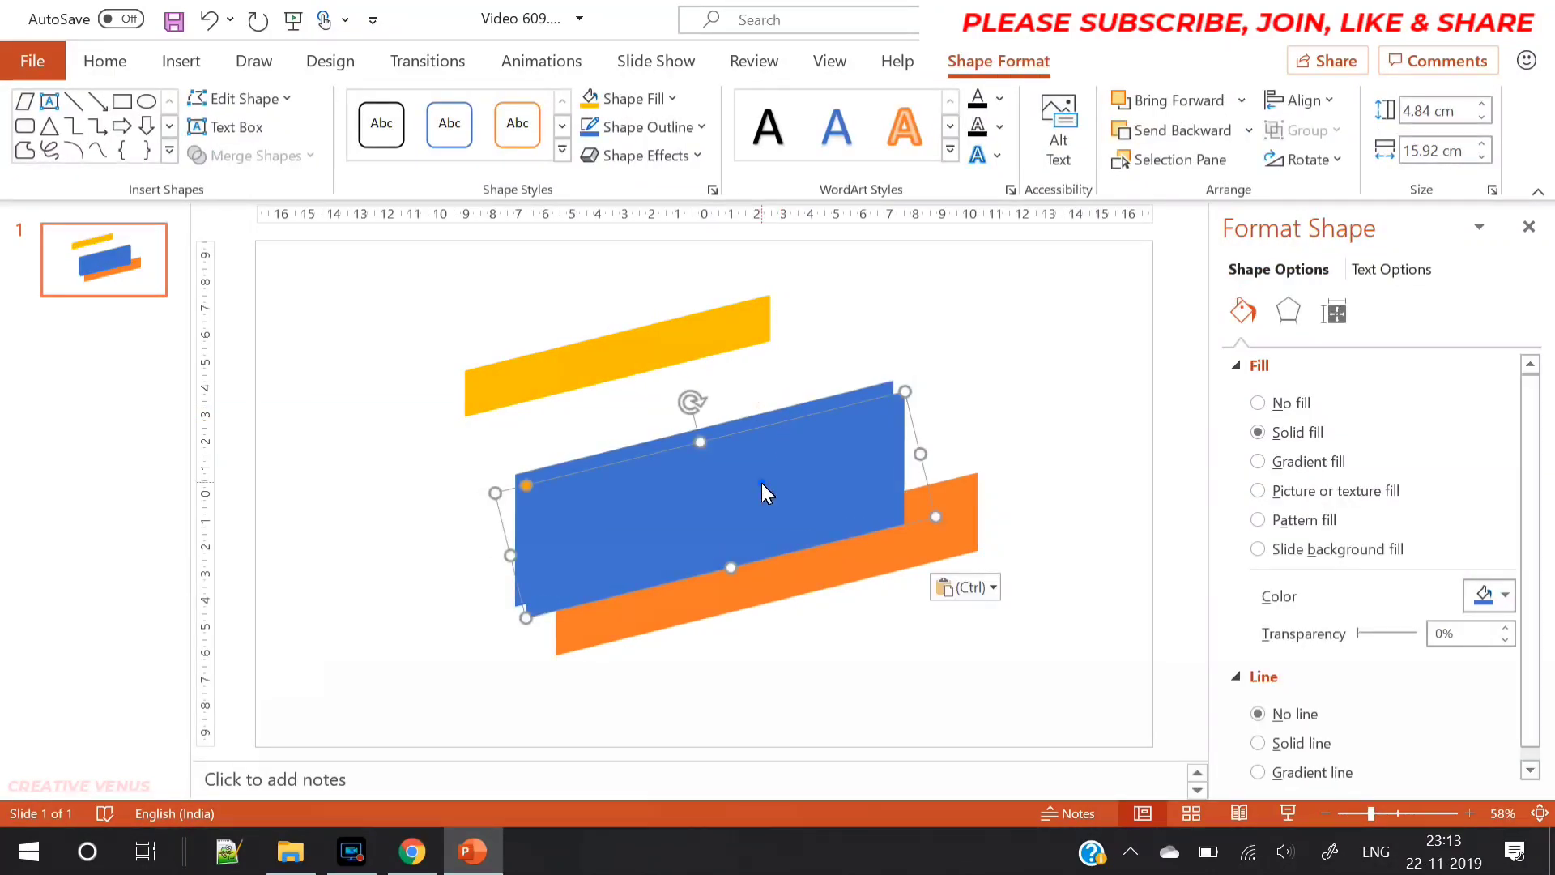
drag(762, 483, 801, 364)
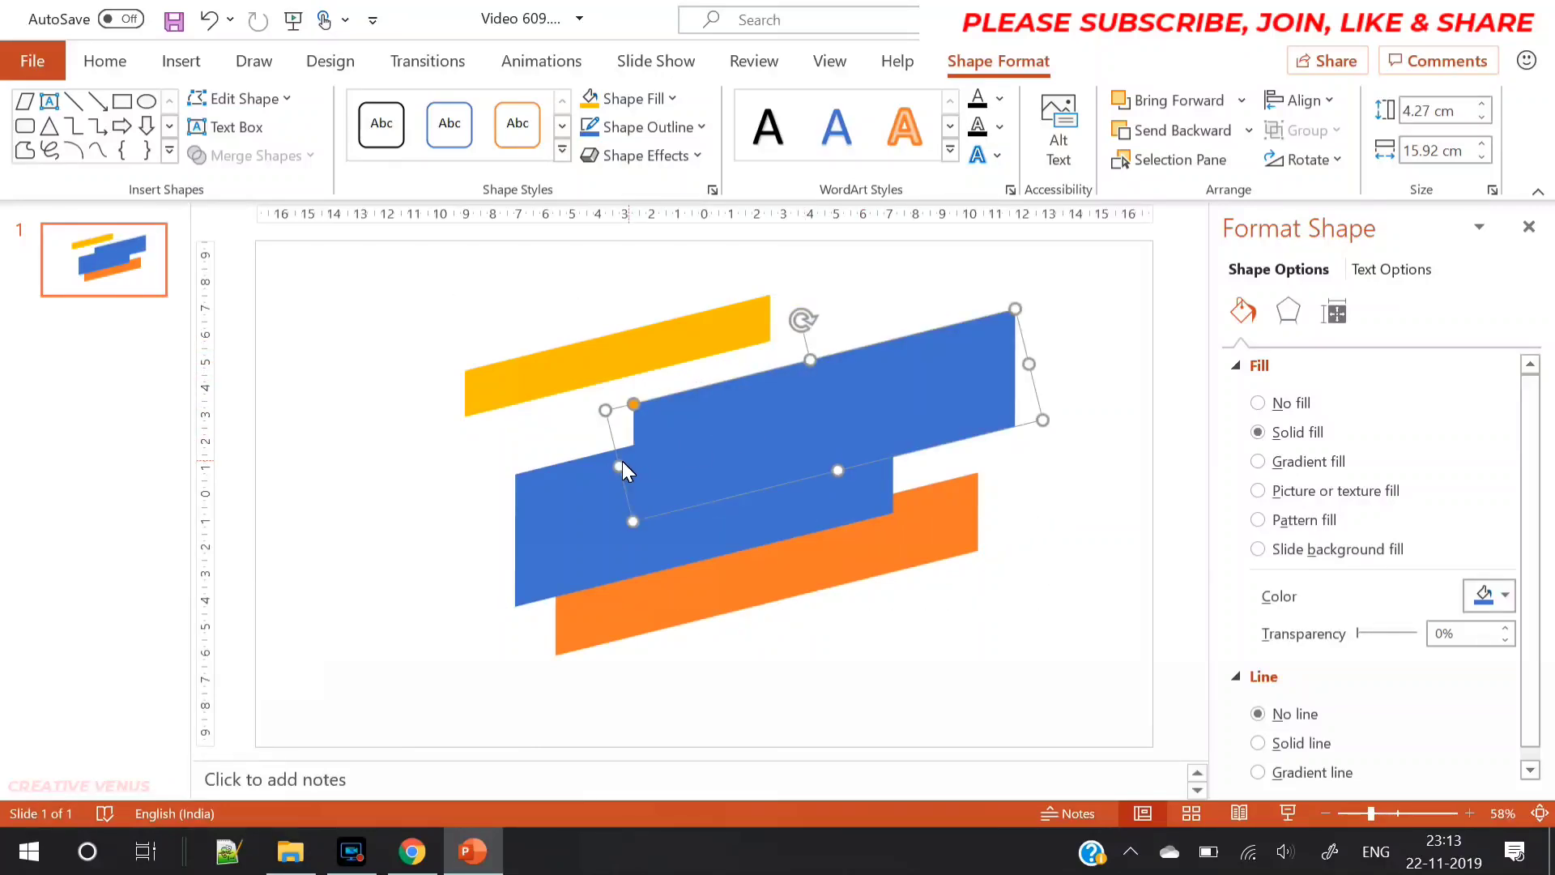
drag(621, 466, 451, 504)
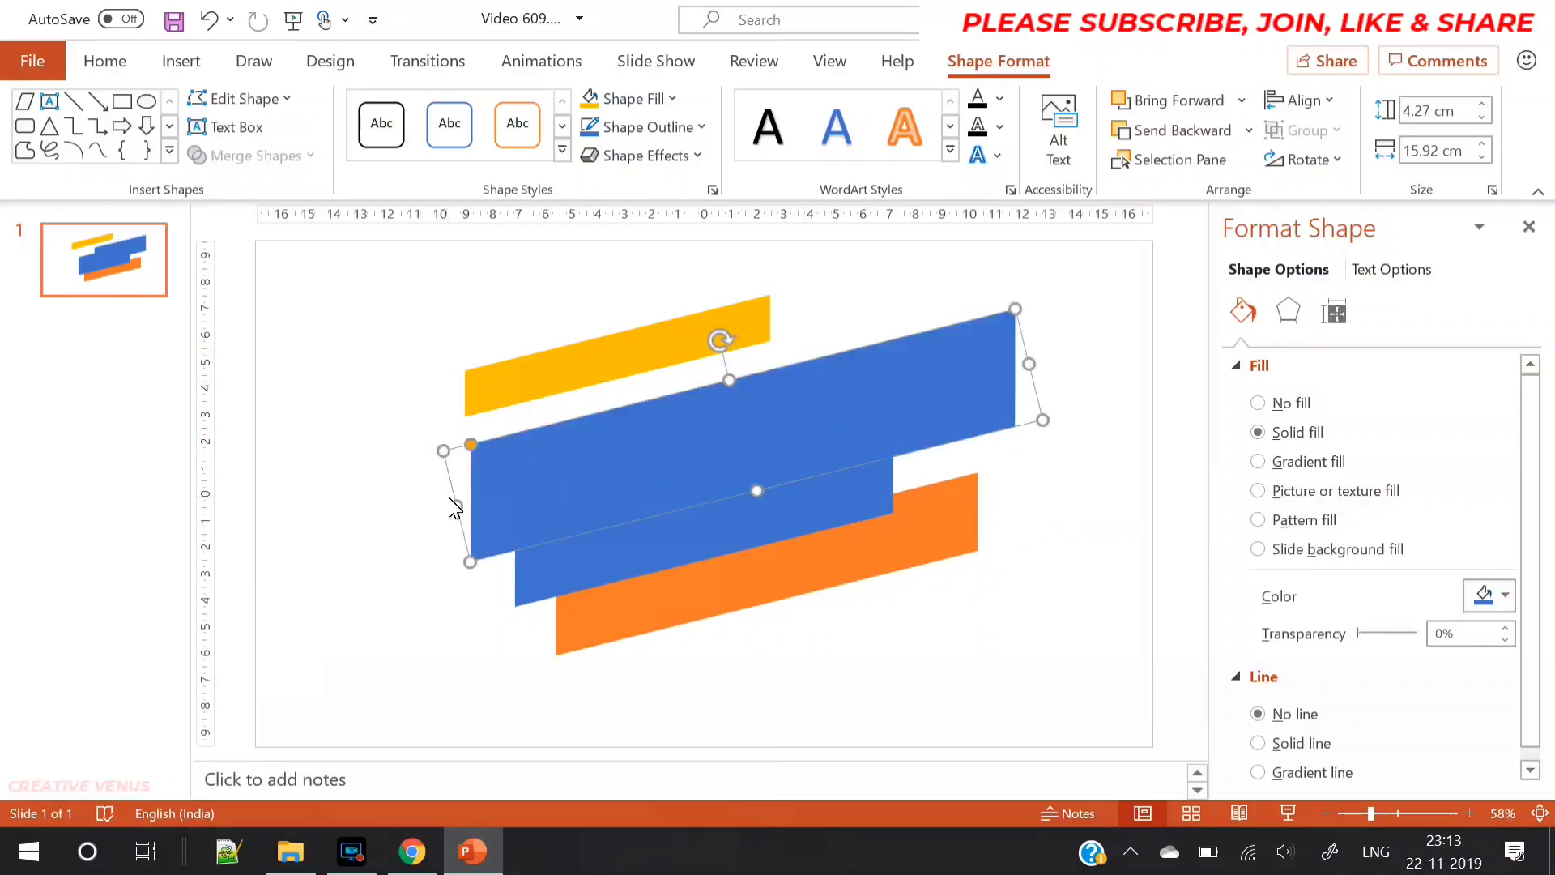
right_click(814, 418)
click(886, 439)
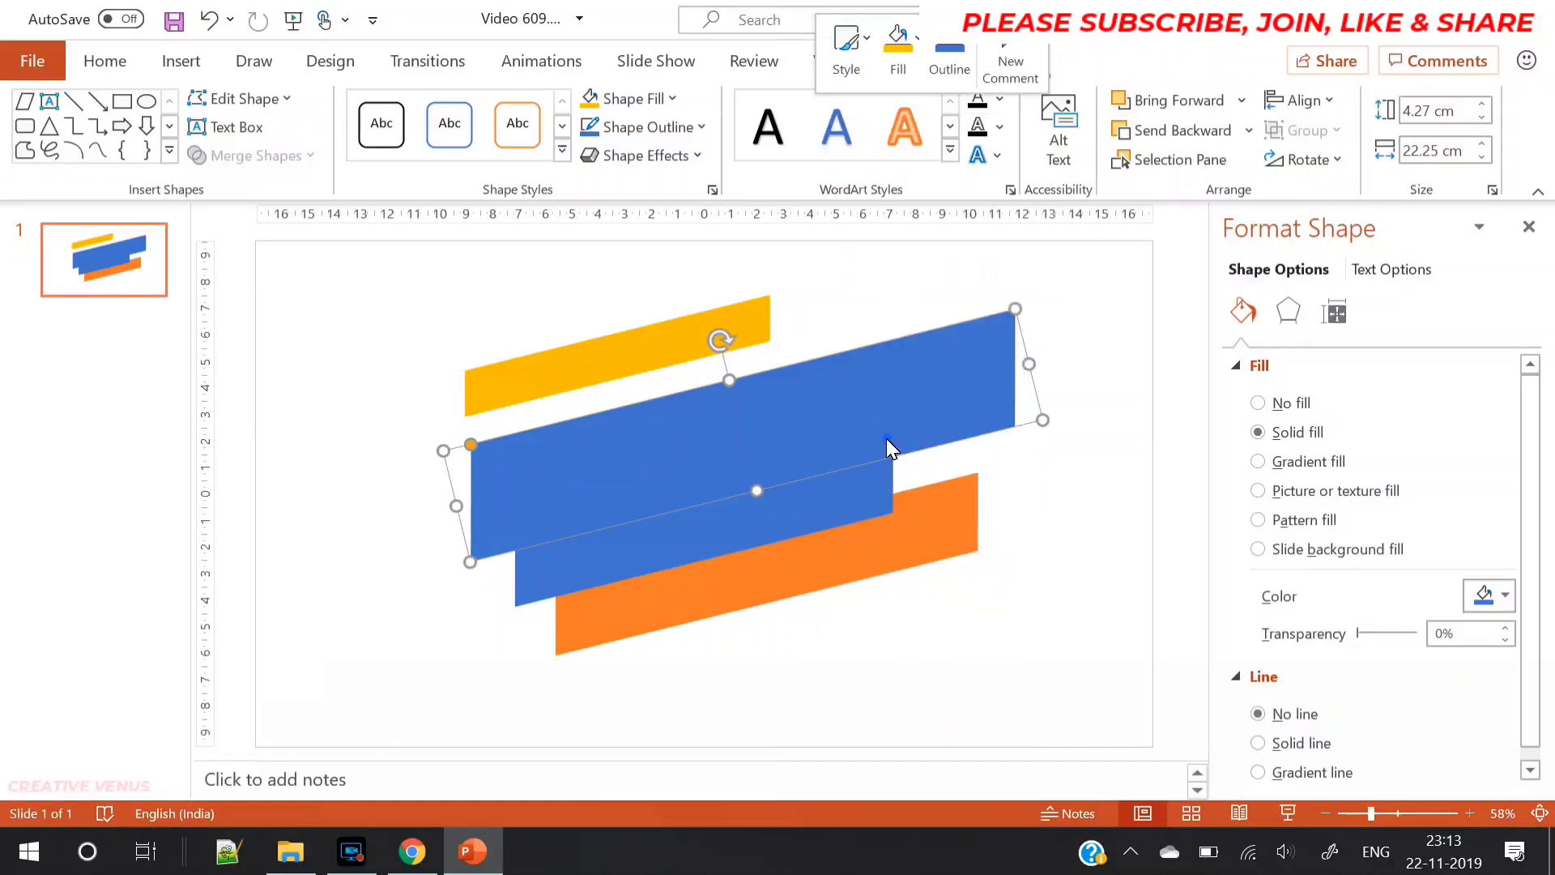
click(1313, 523)
click(1054, 496)
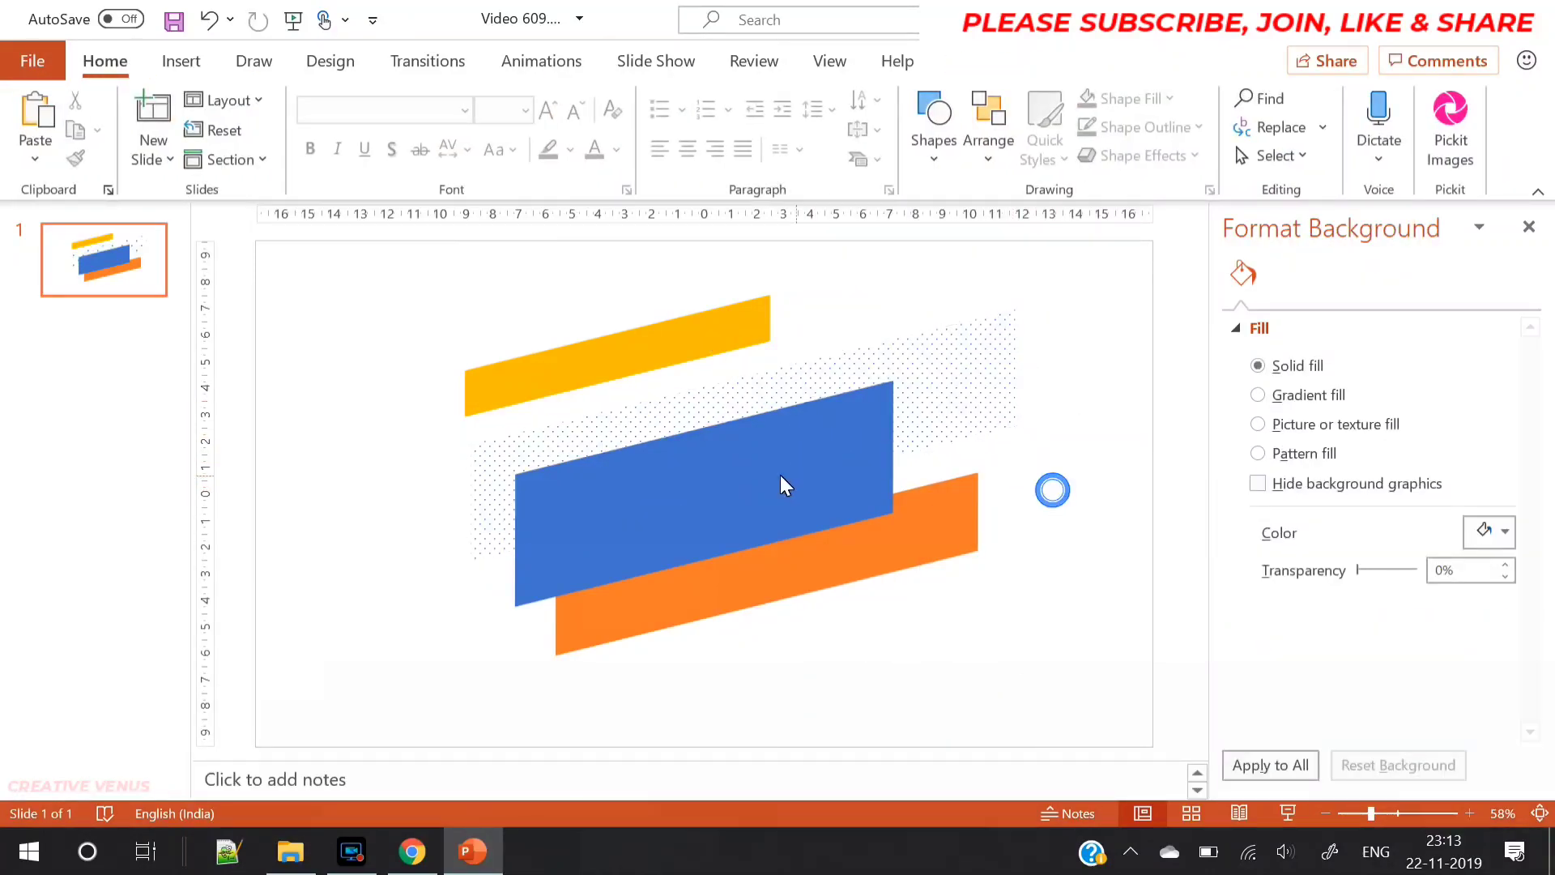
click(932, 402)
- Paste a copy of the dotted bar at lower left with a denser blue pattern, sized 2.89 × 11.27 cm
key(ctrl+x)
key(ctrl+v)
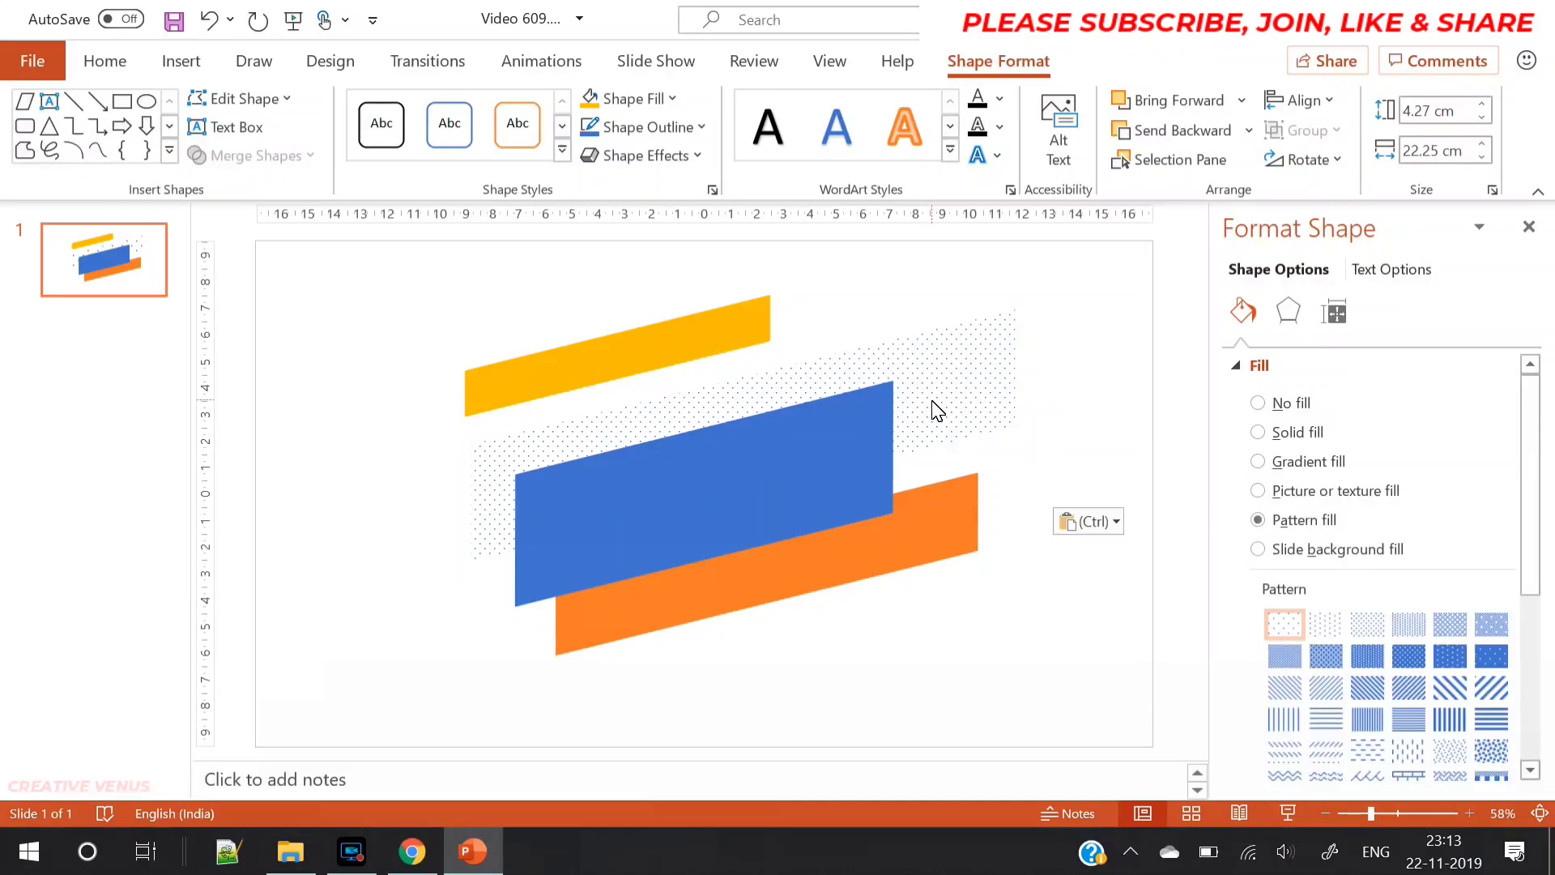
click(956, 376)
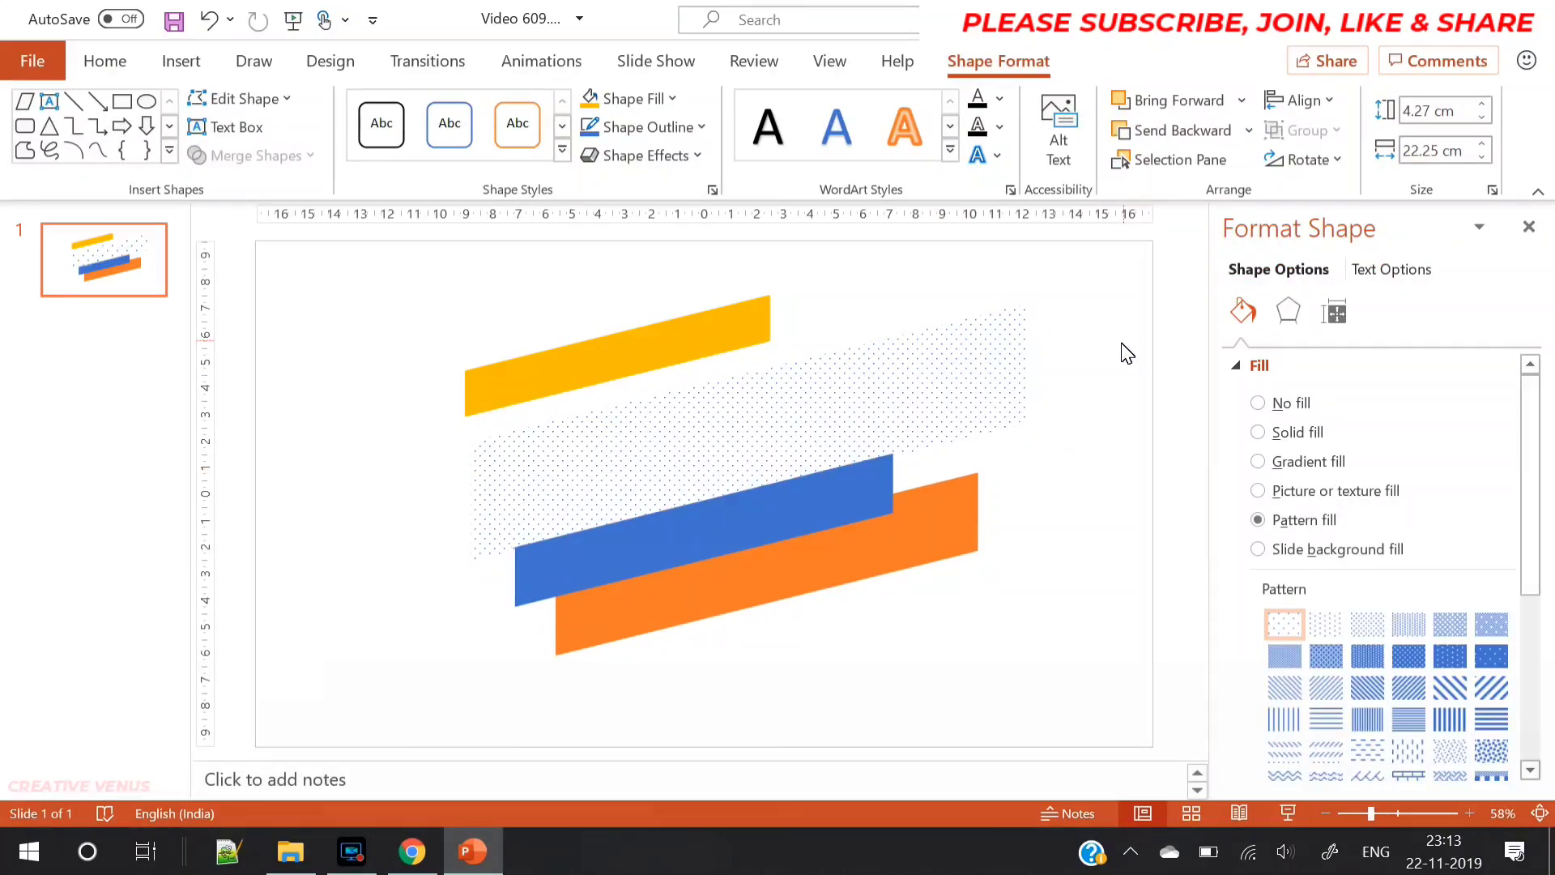
click(988, 378)
drag(846, 409, 730, 521)
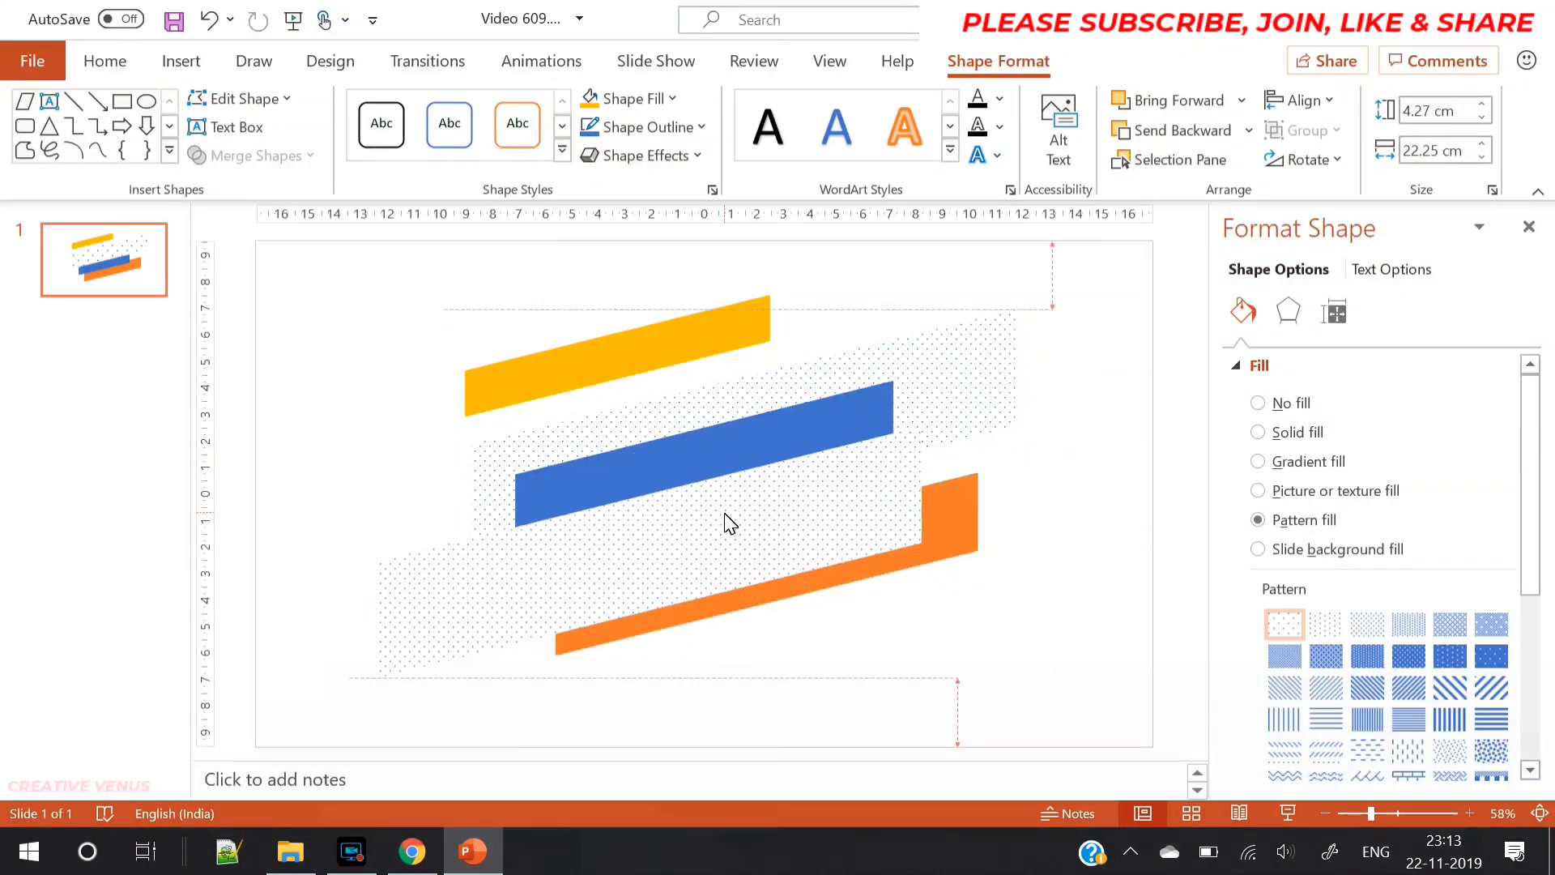
click(1368, 658)
drag(936, 480, 645, 515)
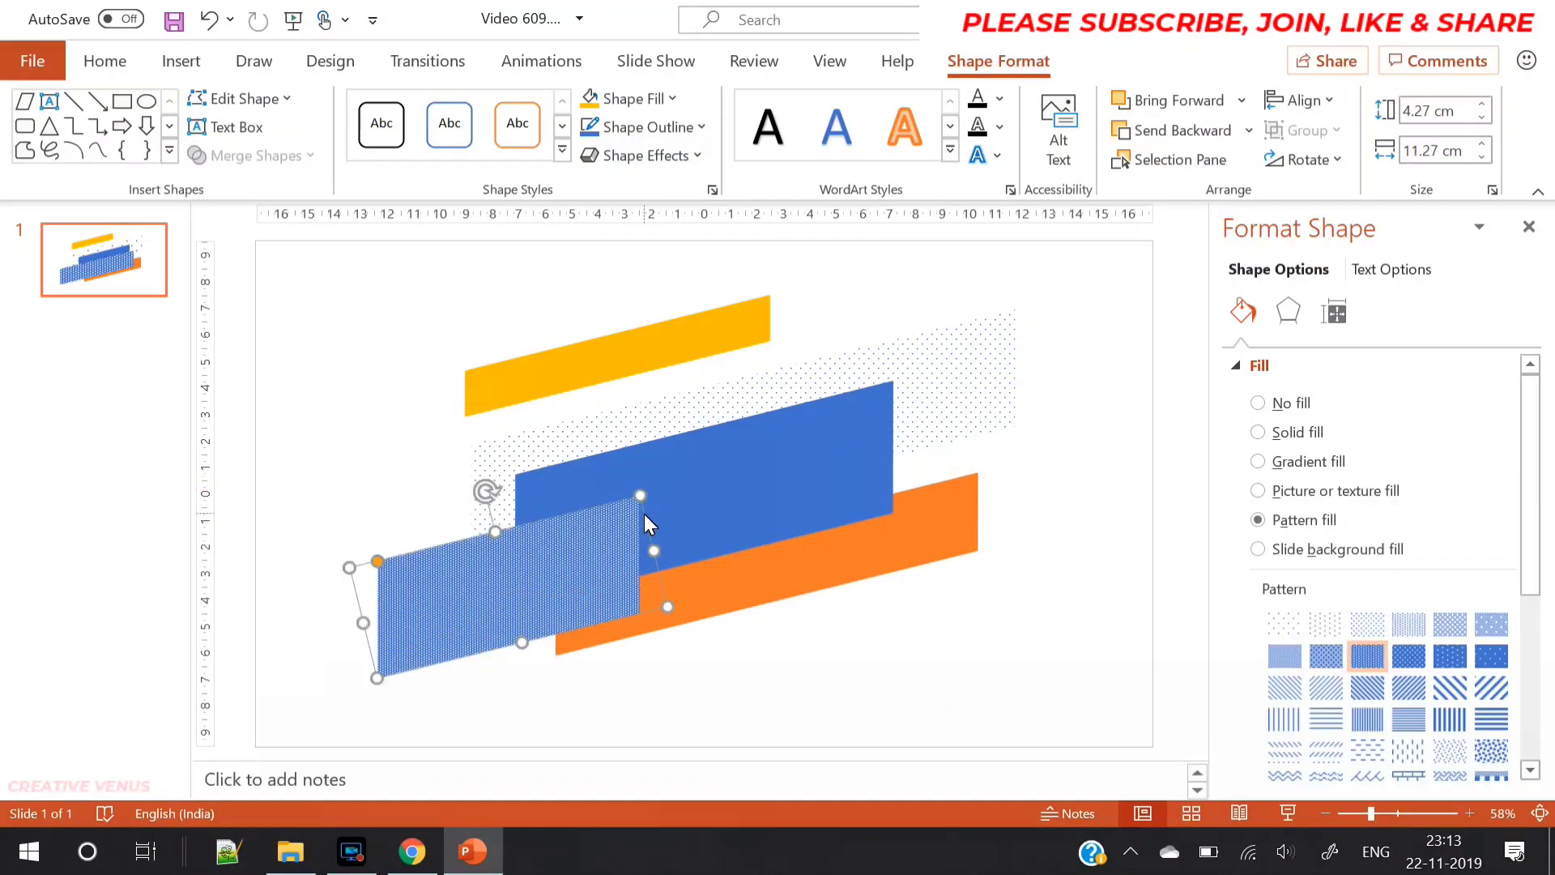
drag(523, 644, 557, 577)
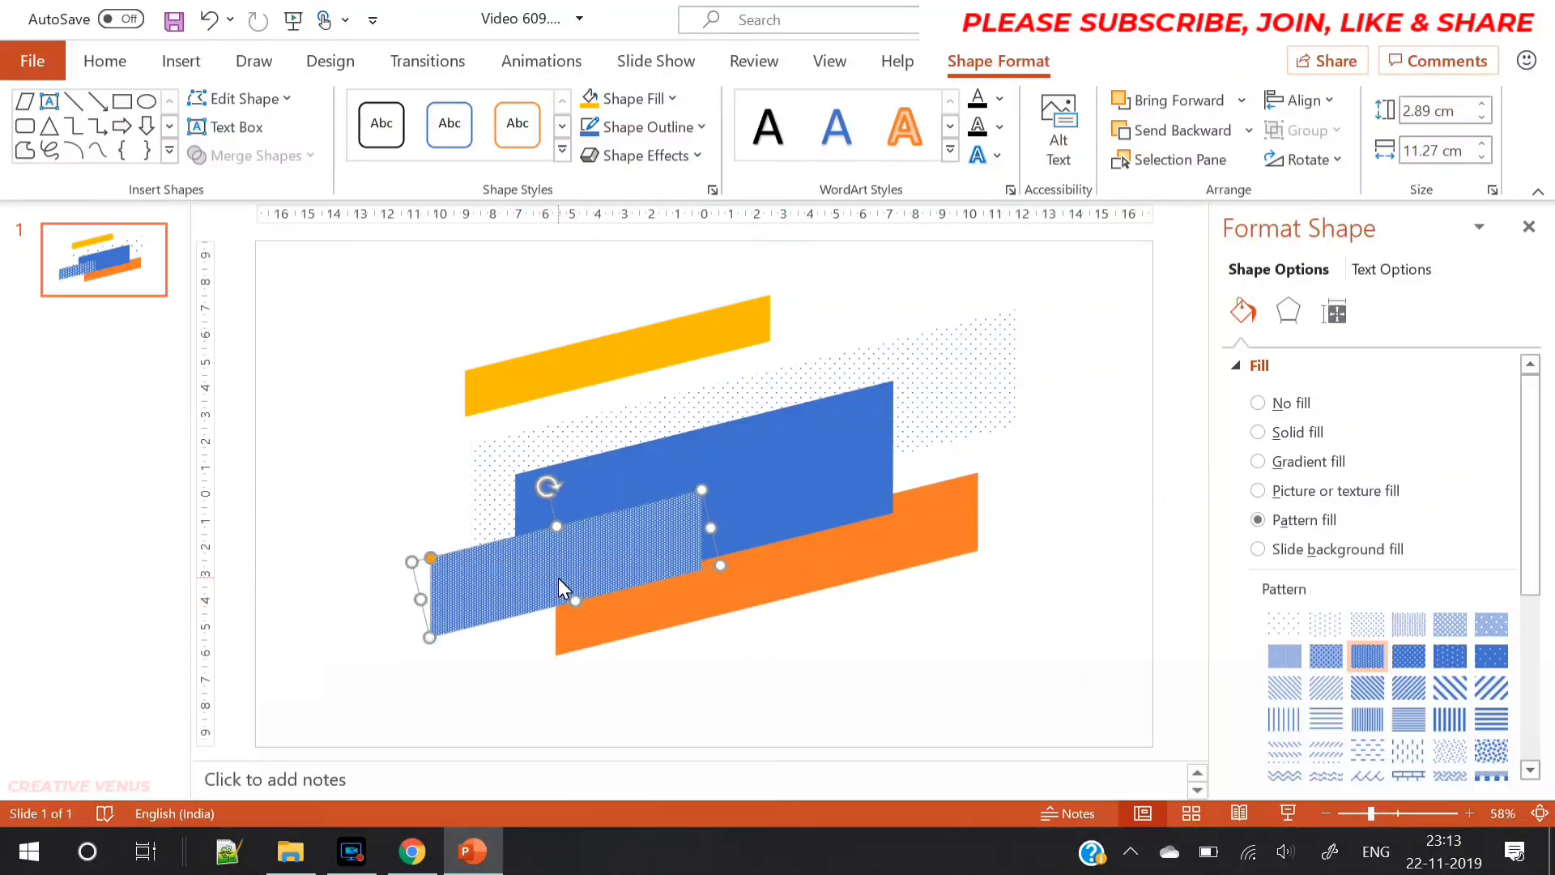
- Send the pattern bar behind the blue shape, nudge it down, and make the blue rectangle taller
right_click(558, 577)
click(677, 452)
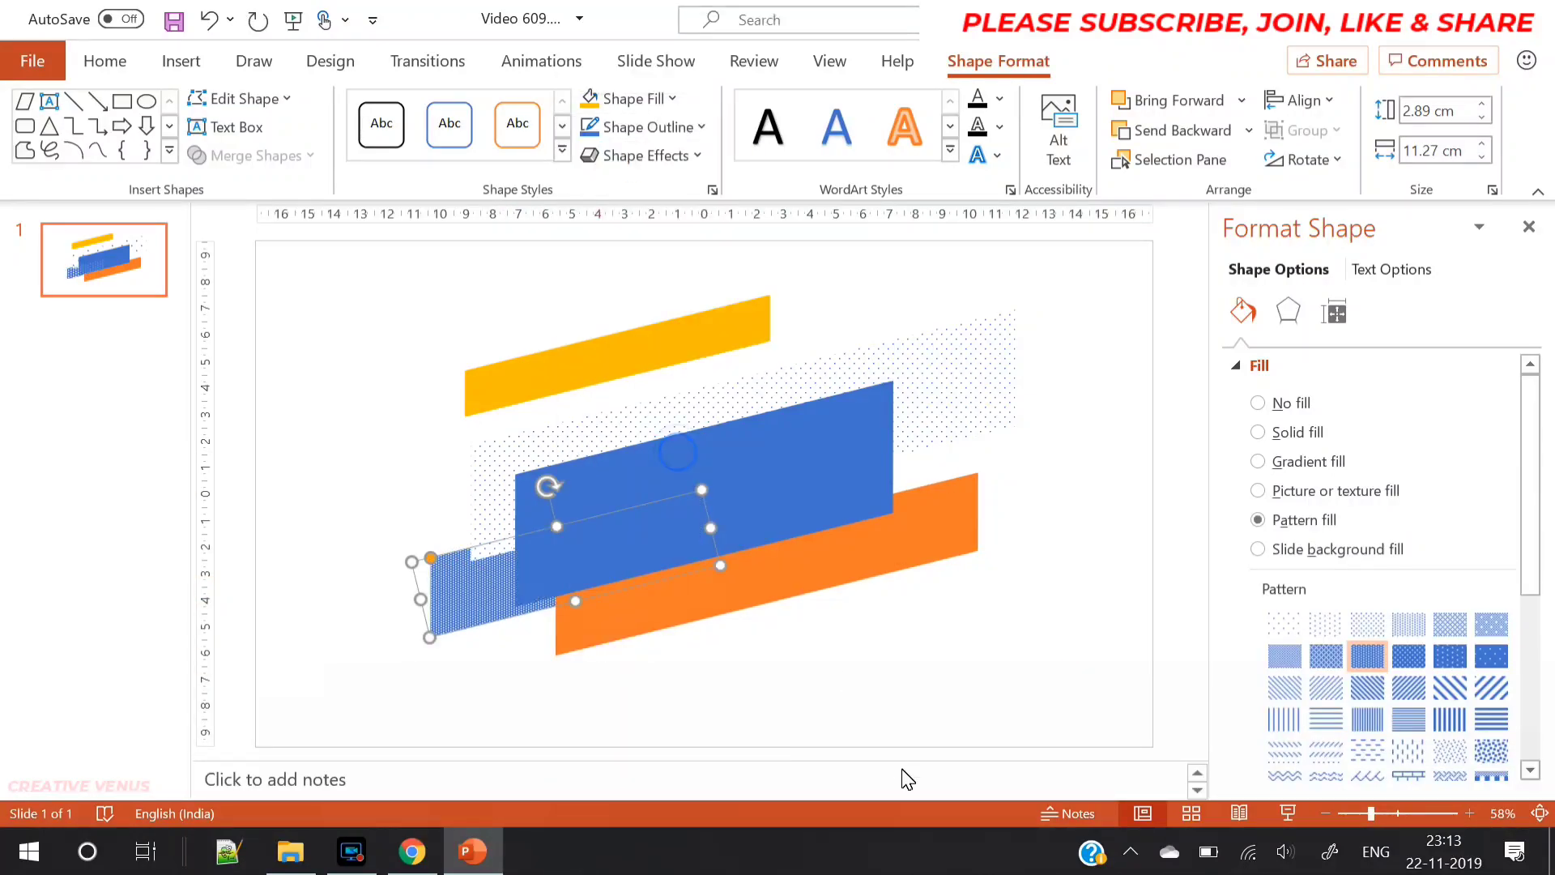
click(902, 774)
click(454, 627)
drag(445, 618, 480, 640)
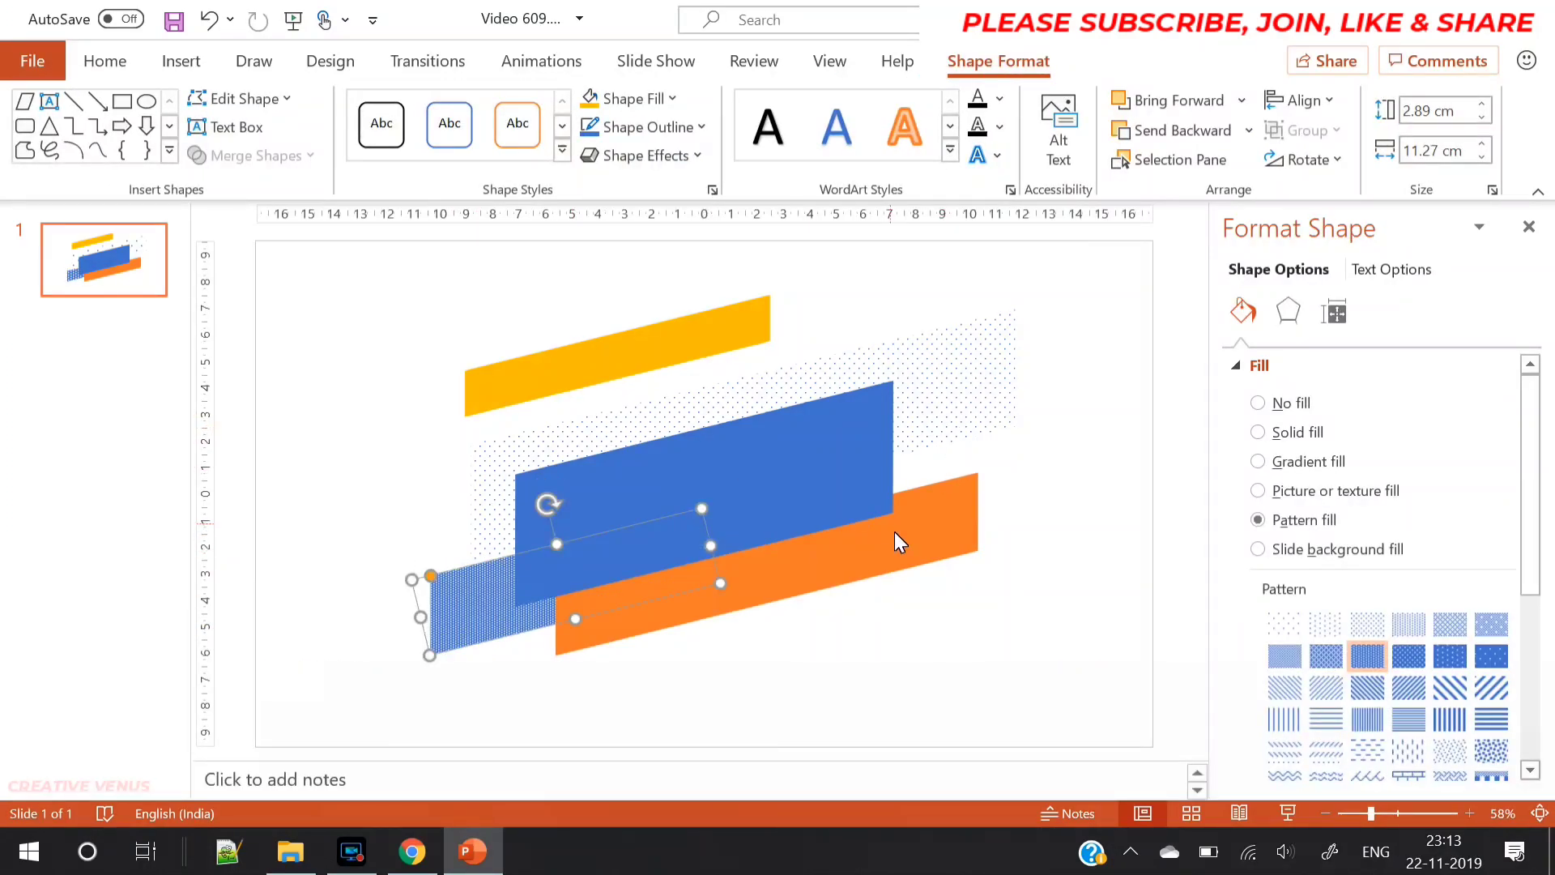
click(853, 479)
drag(691, 436, 687, 412)
- Copy the orange bar and resize the copy to 1.64 × 11.09 cm at upper right
click(940, 392)
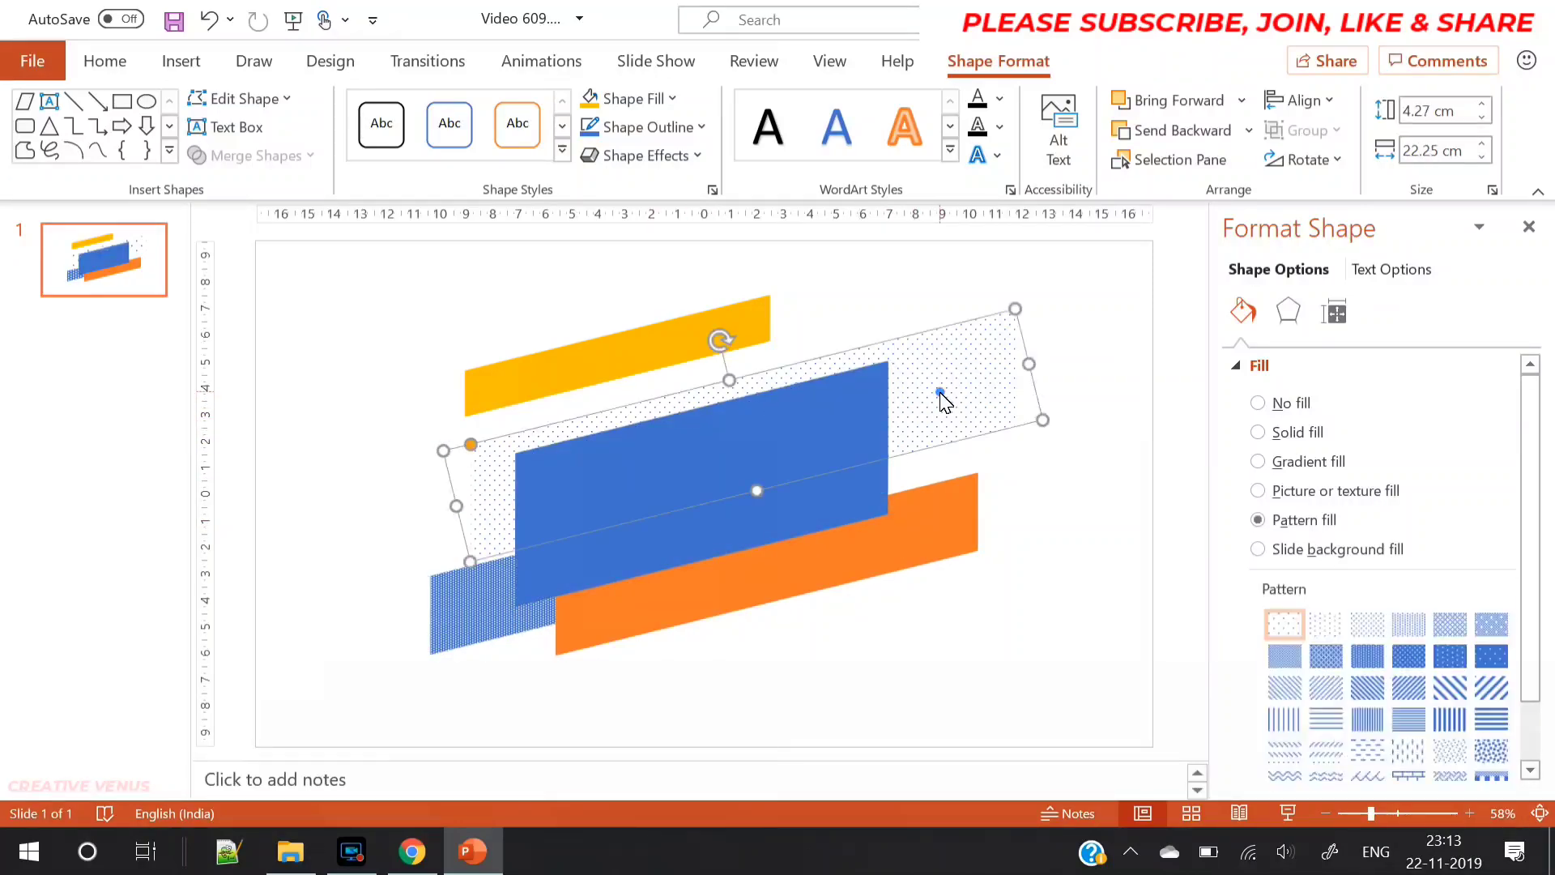
click(908, 538)
key(ctrl+c)
key(ctrl+v)
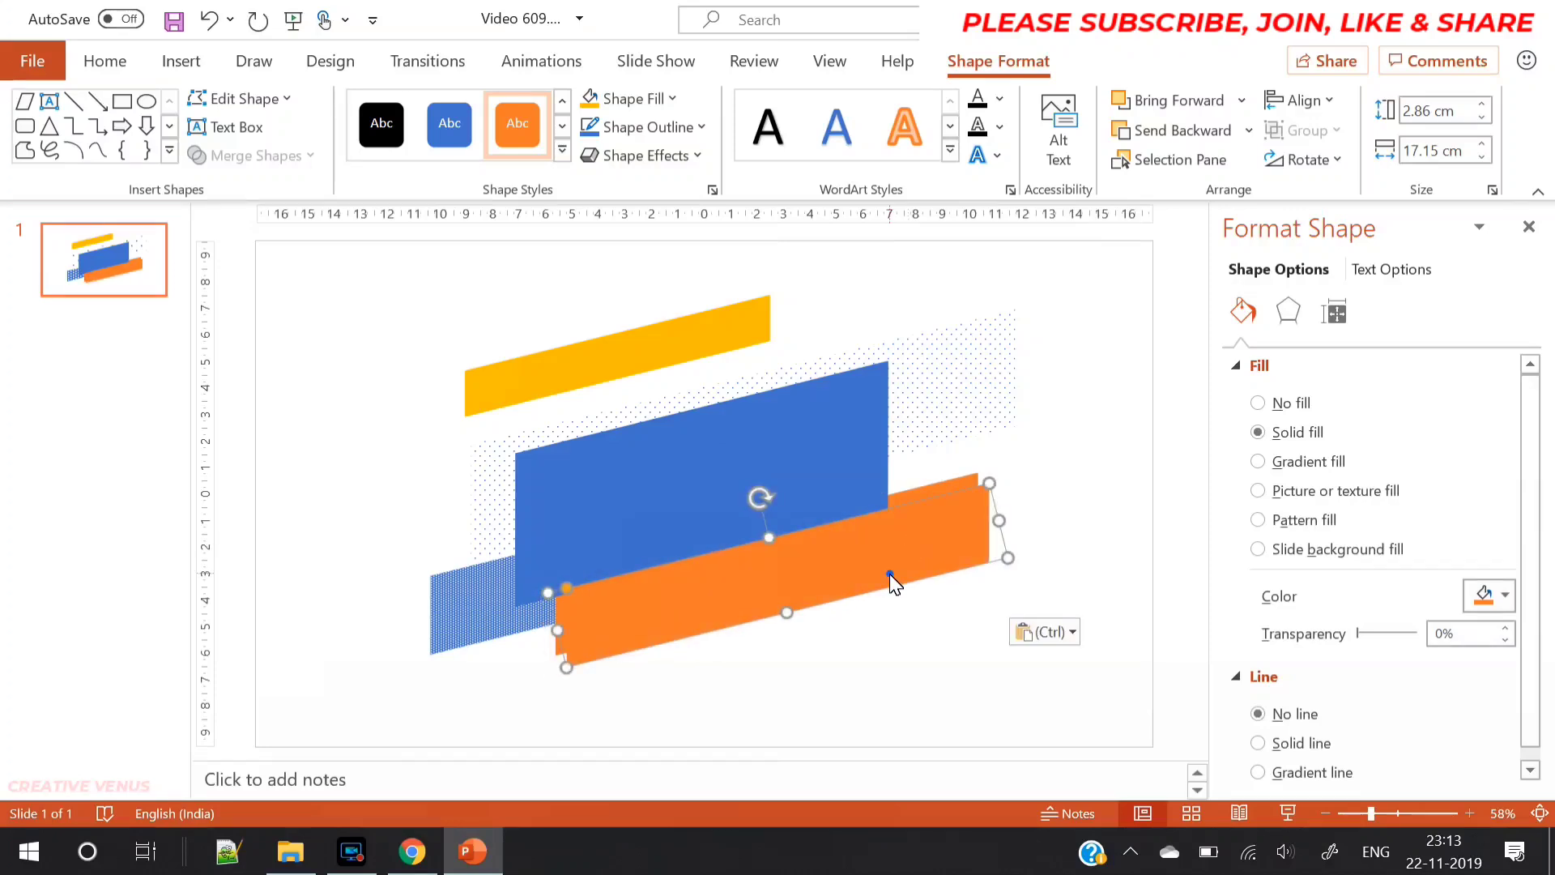
drag(889, 574, 983, 397)
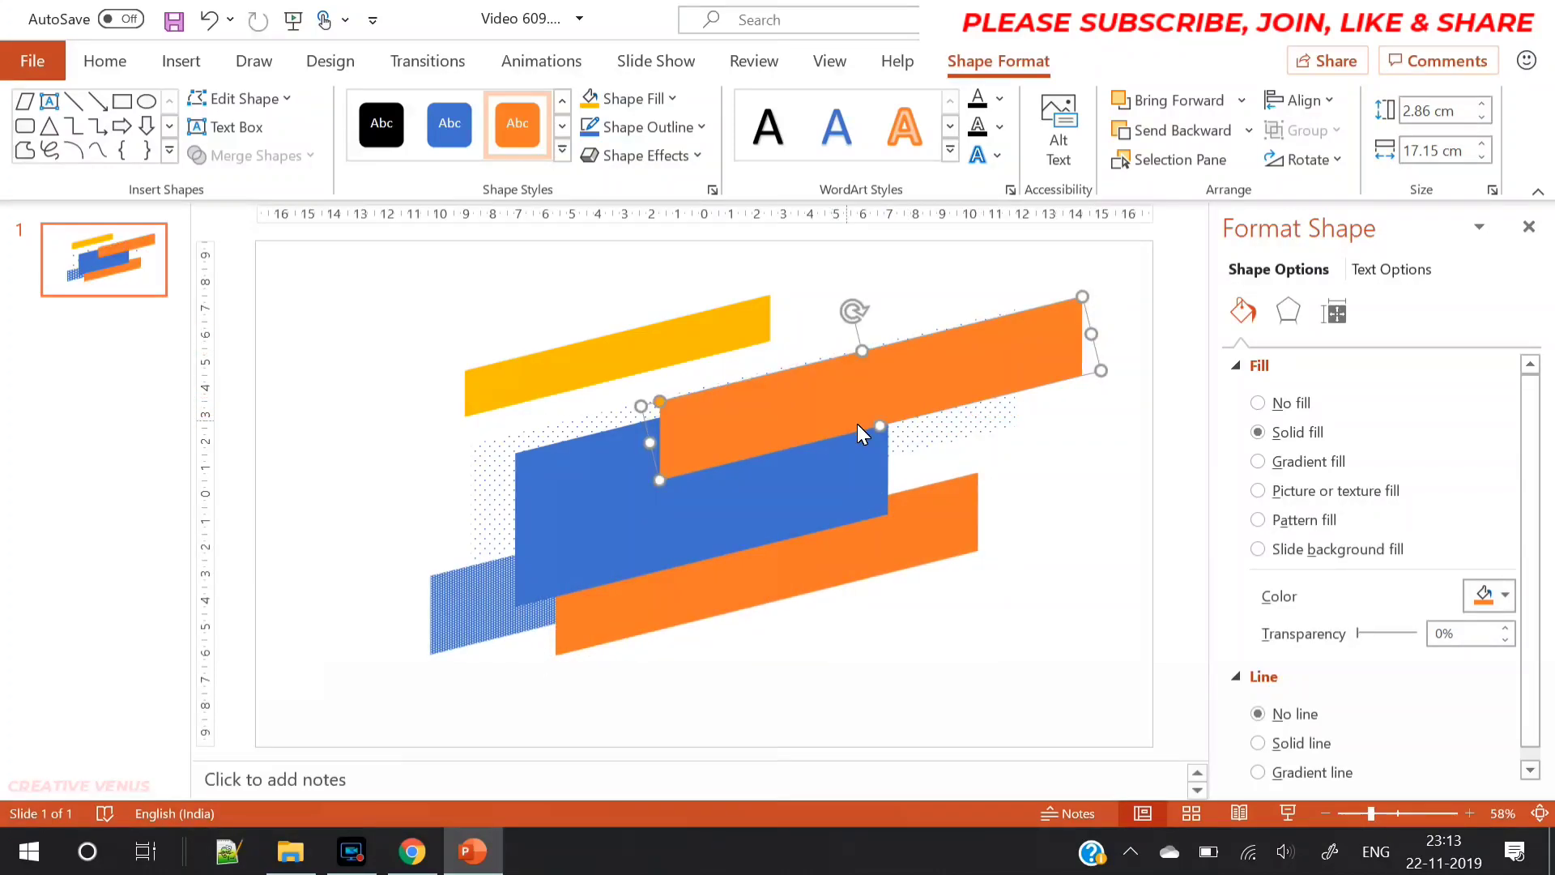
drag(879, 424, 873, 394)
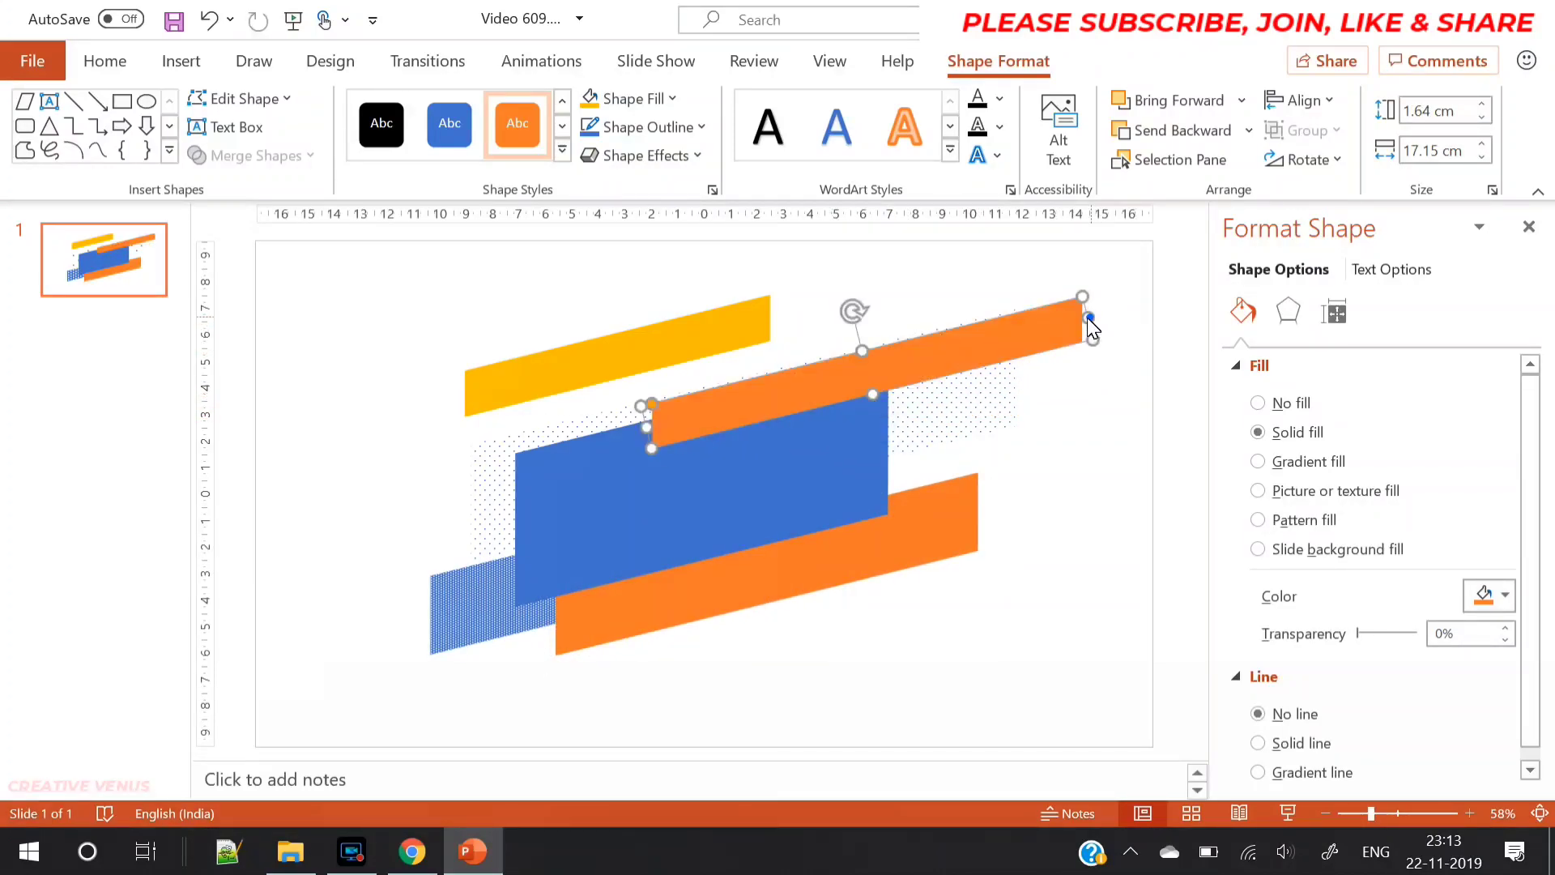
drag(1090, 317, 906, 397)
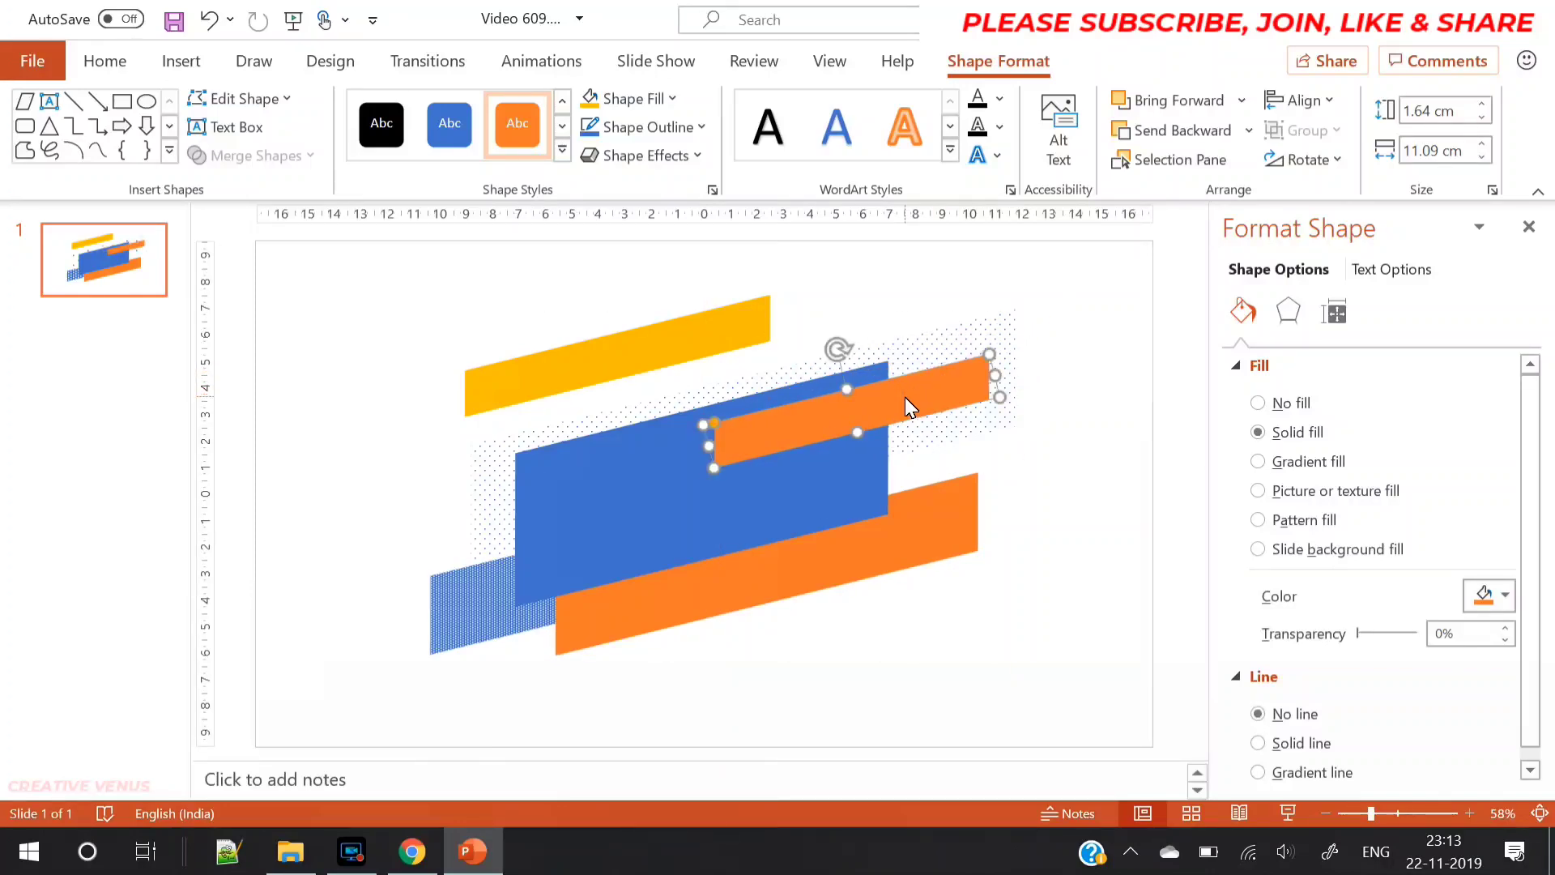
click(752, 391)
click(689, 421)
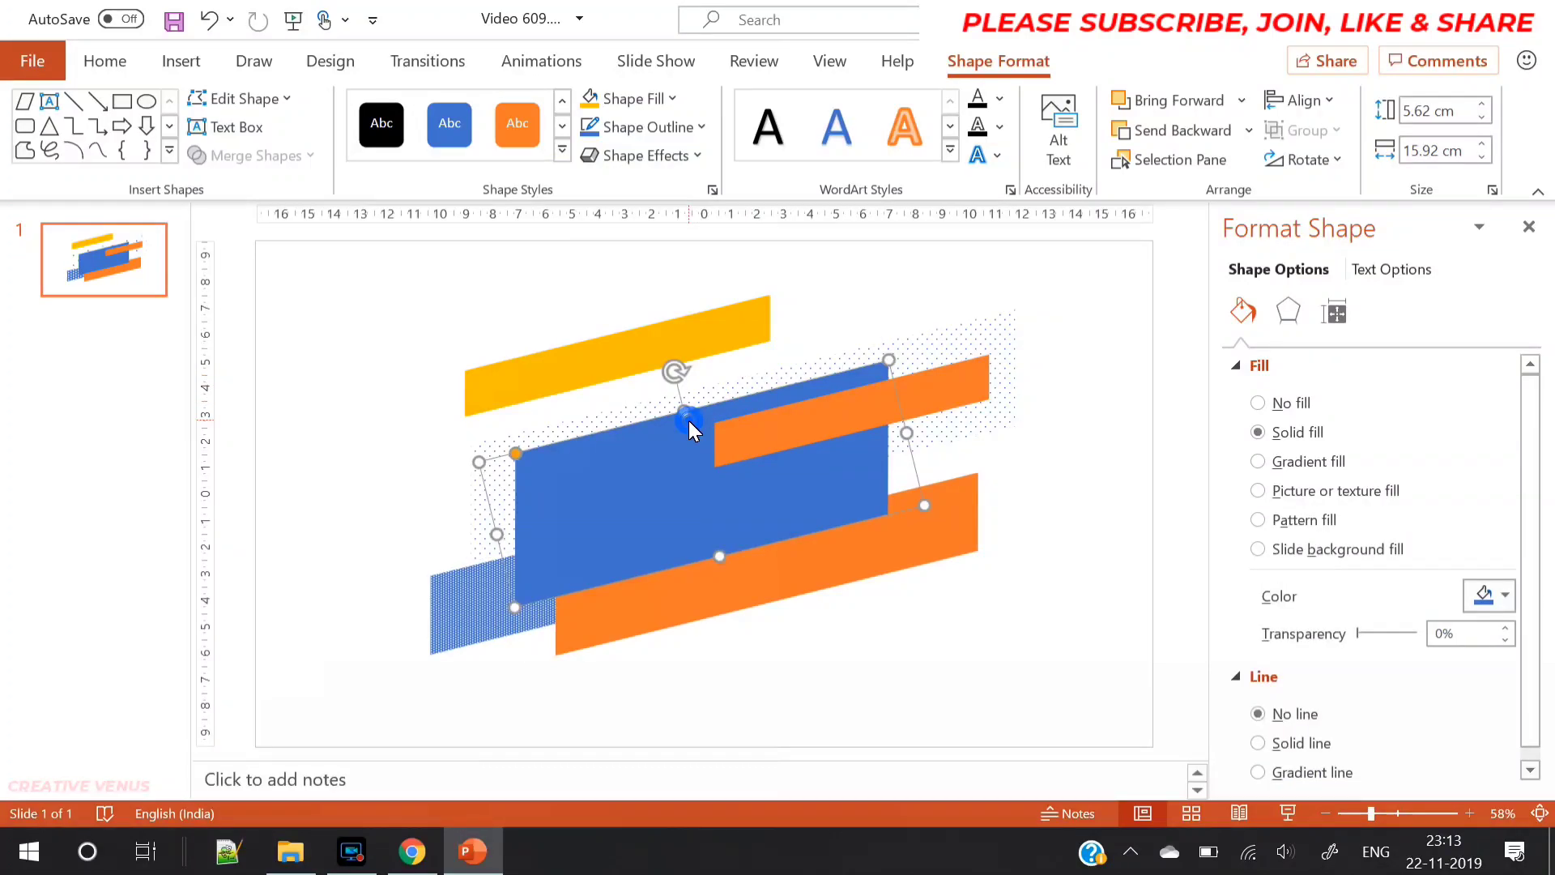
- Bring the blue shape in front of the orange bar
right_click(689, 421)
key(Escape)
key(ctrl+shift+bracketright)
click(1134, 535)
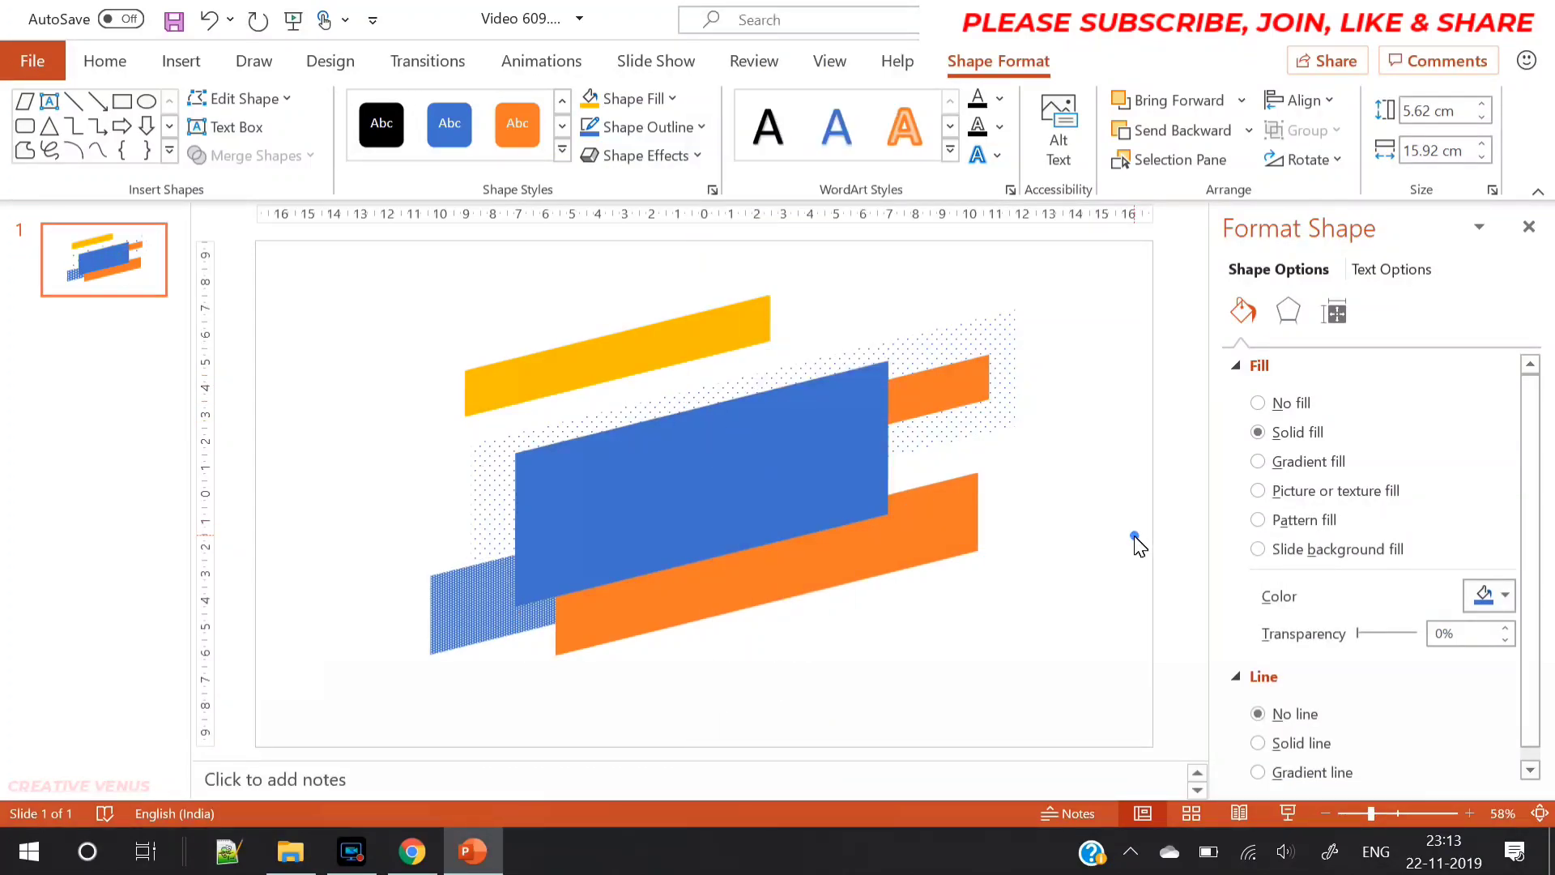
- Duplicate the yellow bar, recolour the copy grey, and place it over the gold strip
click(712, 333)
key(ctrl+c)
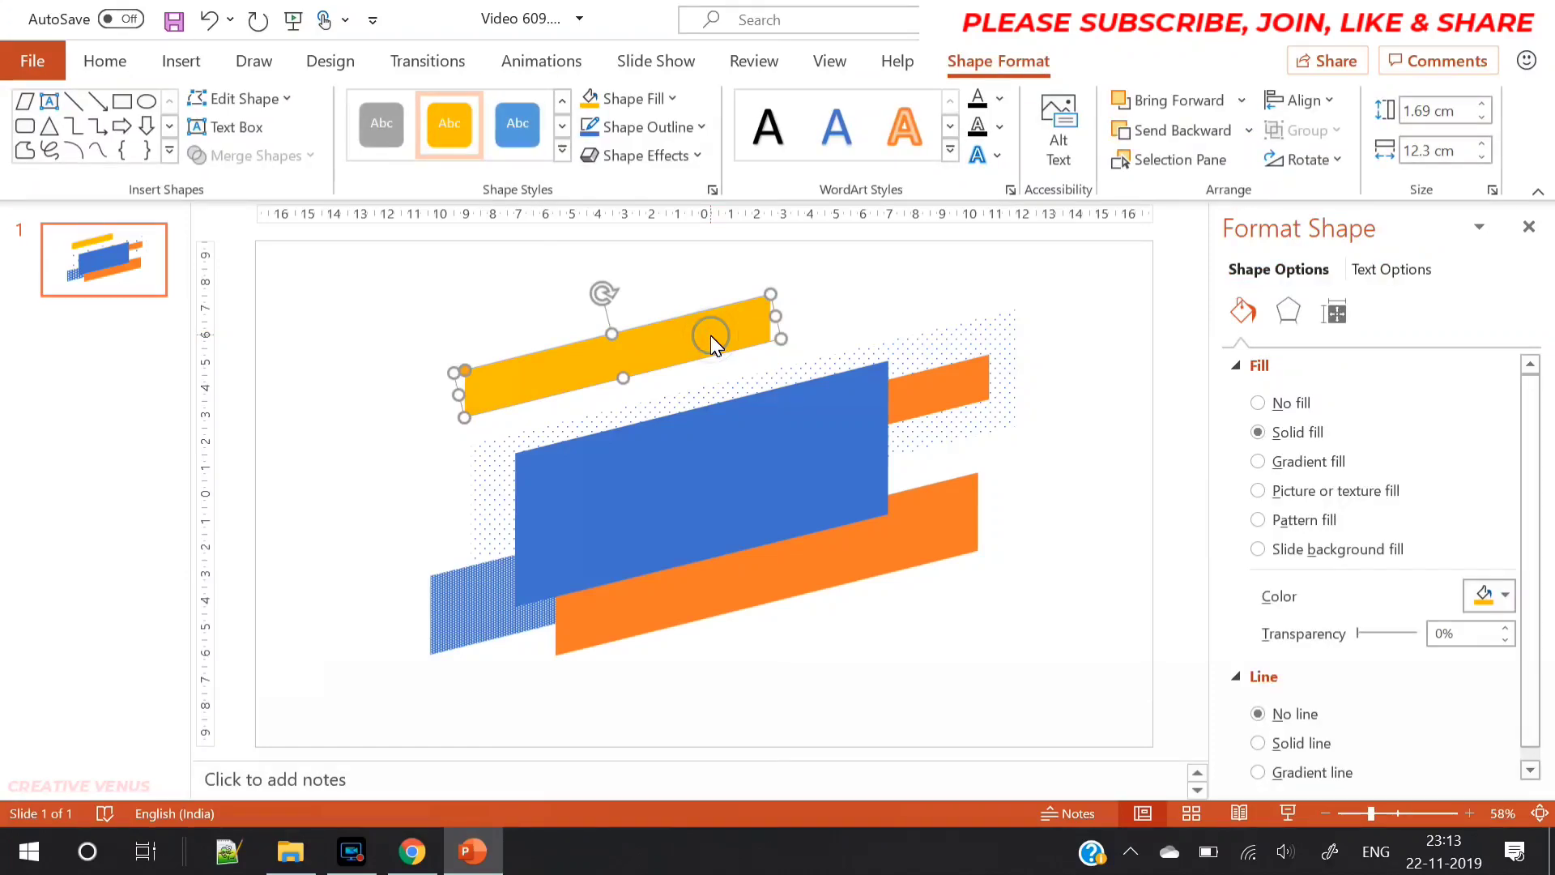
key(ctrl+v)
drag(697, 342, 531, 479)
drag(579, 431, 570, 413)
click(643, 99)
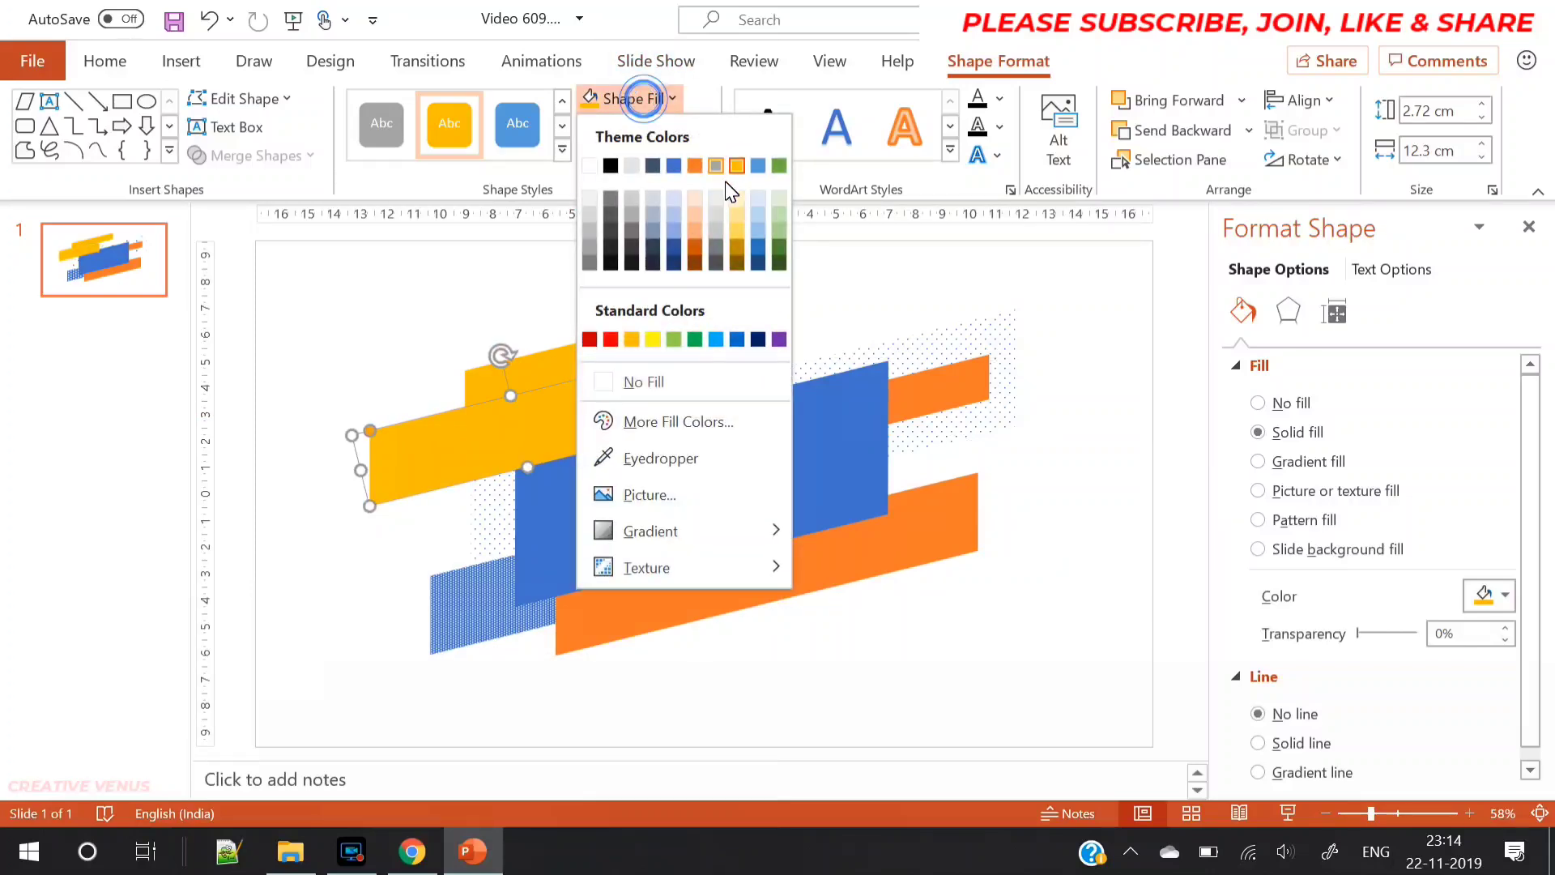
click(717, 165)
drag(590, 426, 616, 414)
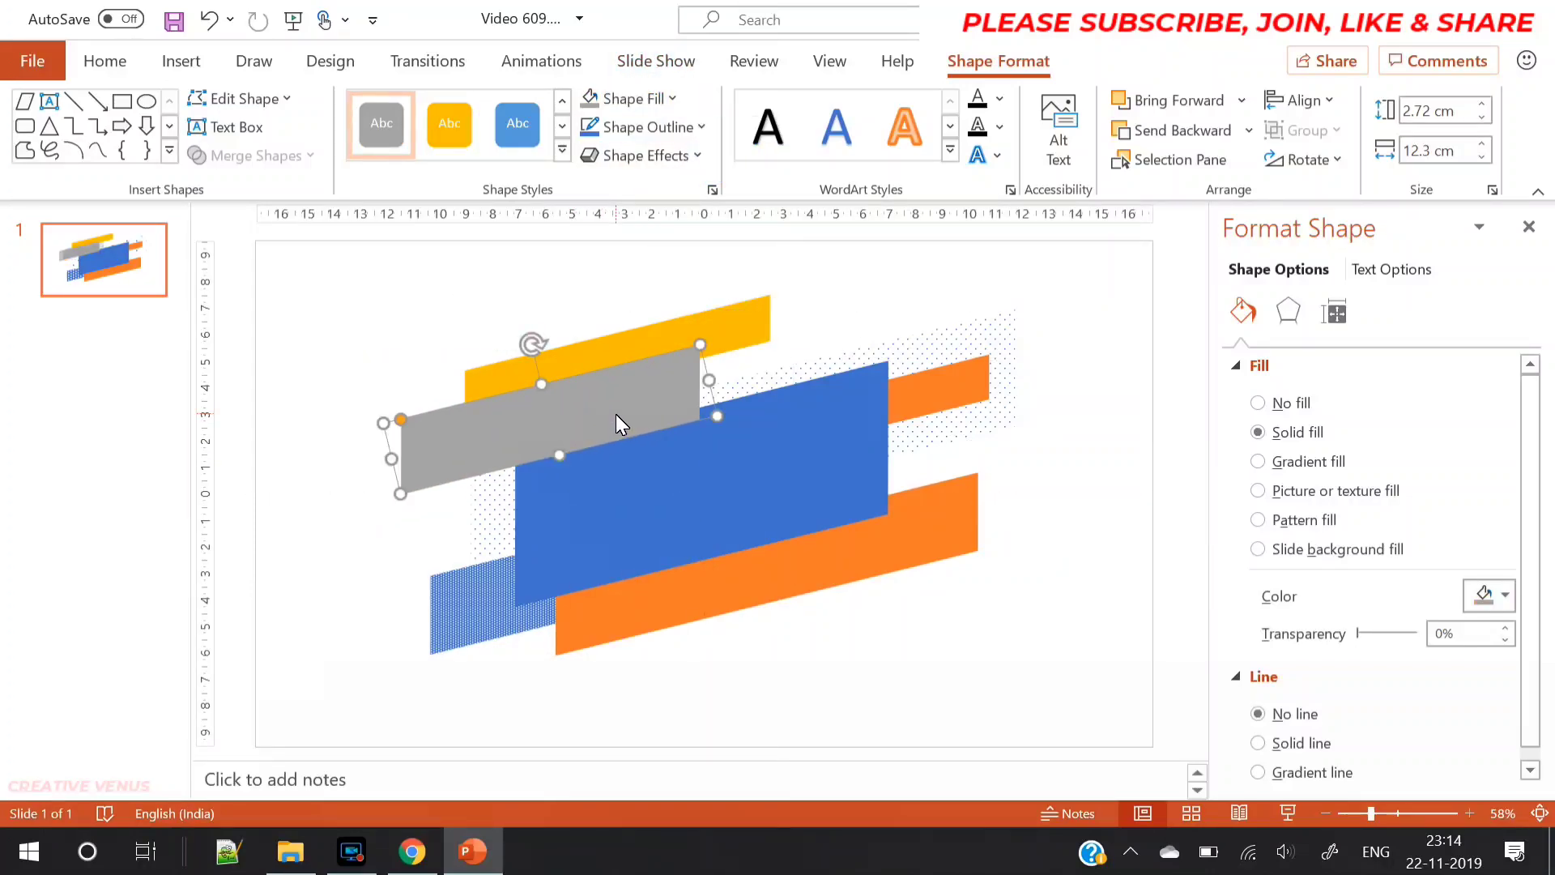
- Stretch the lower-left pattern shape's bottom corner down and to the left
click(500, 519)
click(473, 595)
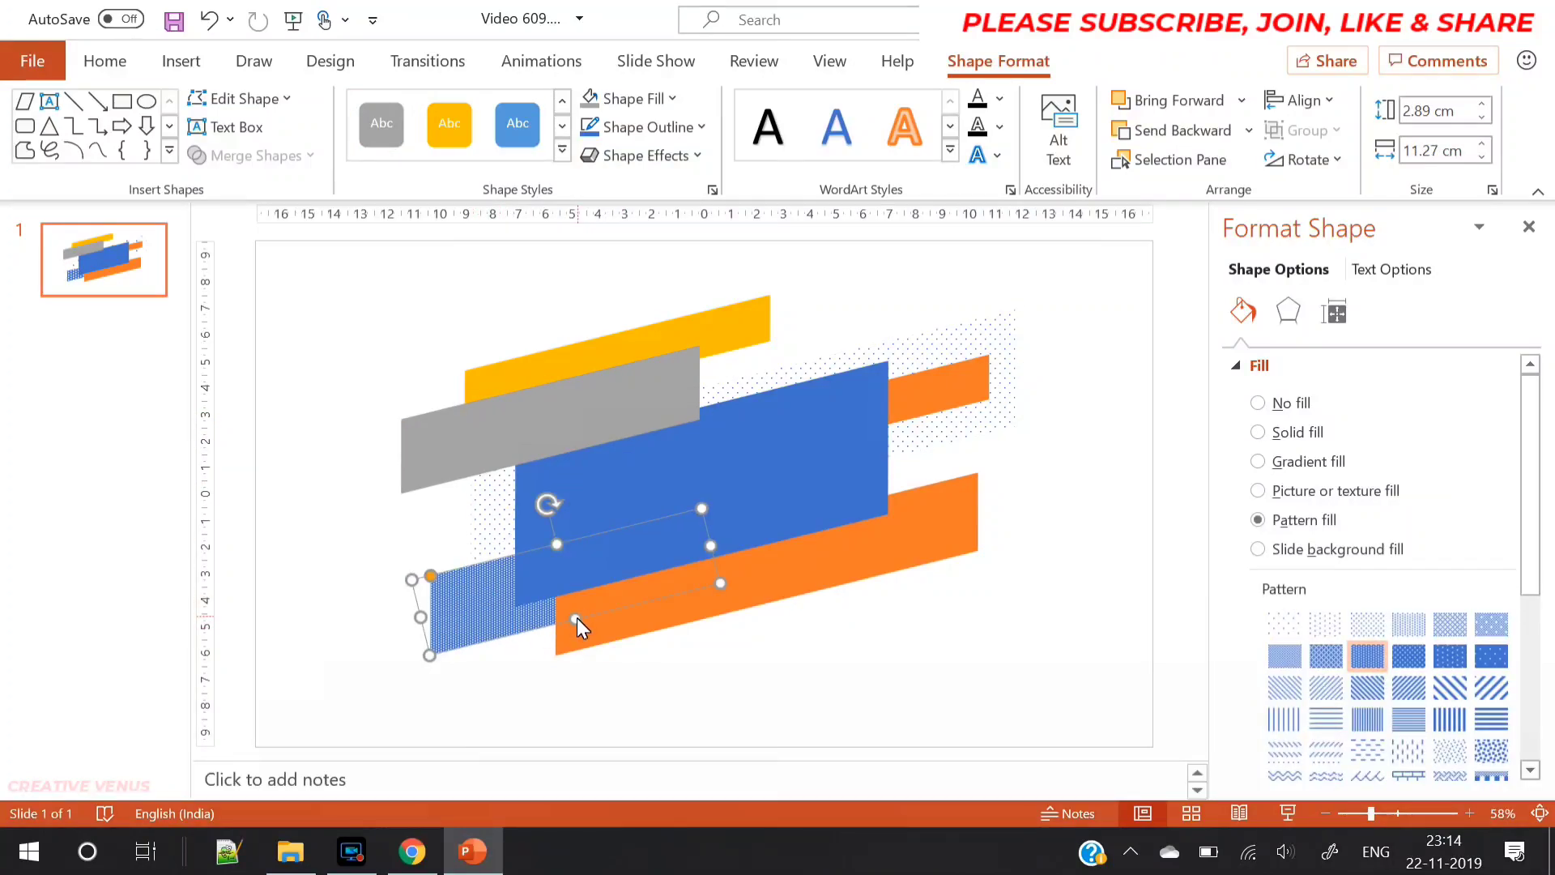
drag(577, 622, 493, 635)
click(494, 635)
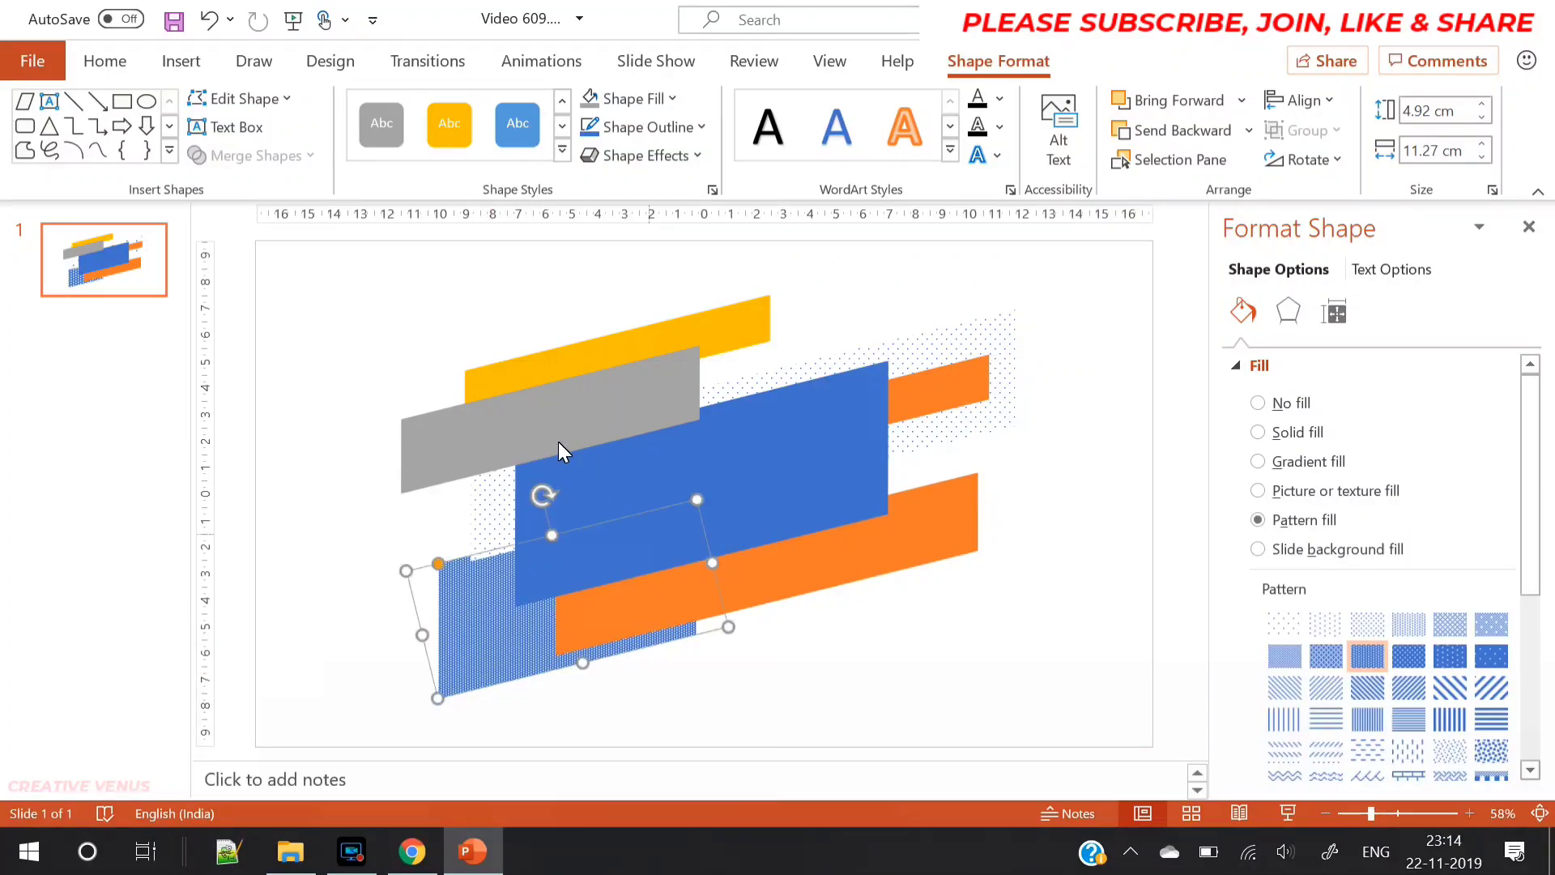
- Bring the blue rectangle to the front and extend its bottom edge downward
right_click(790, 499)
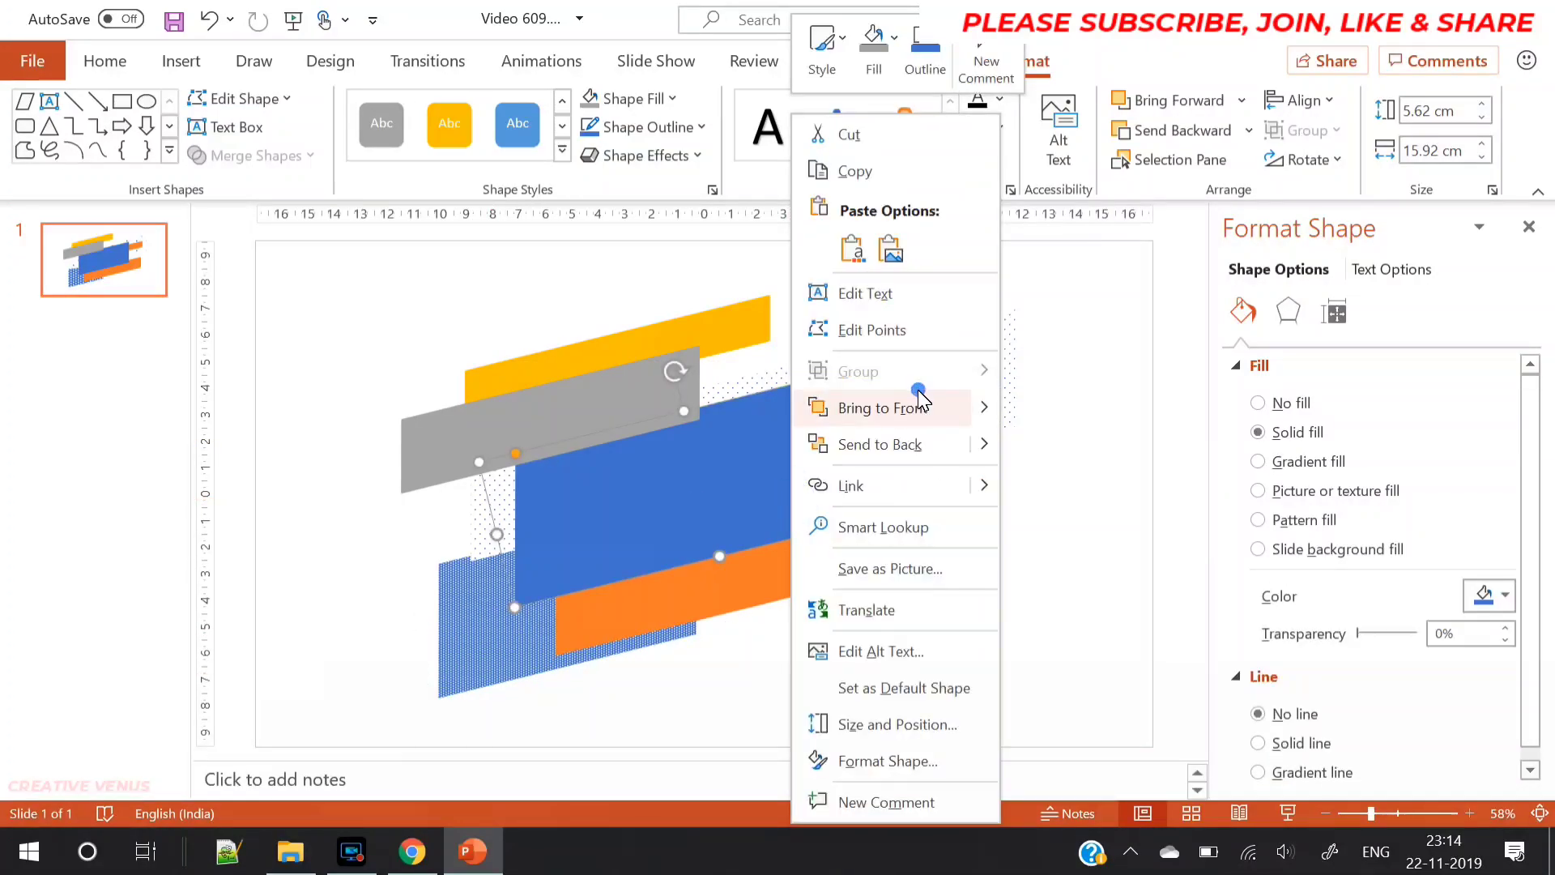
click(917, 407)
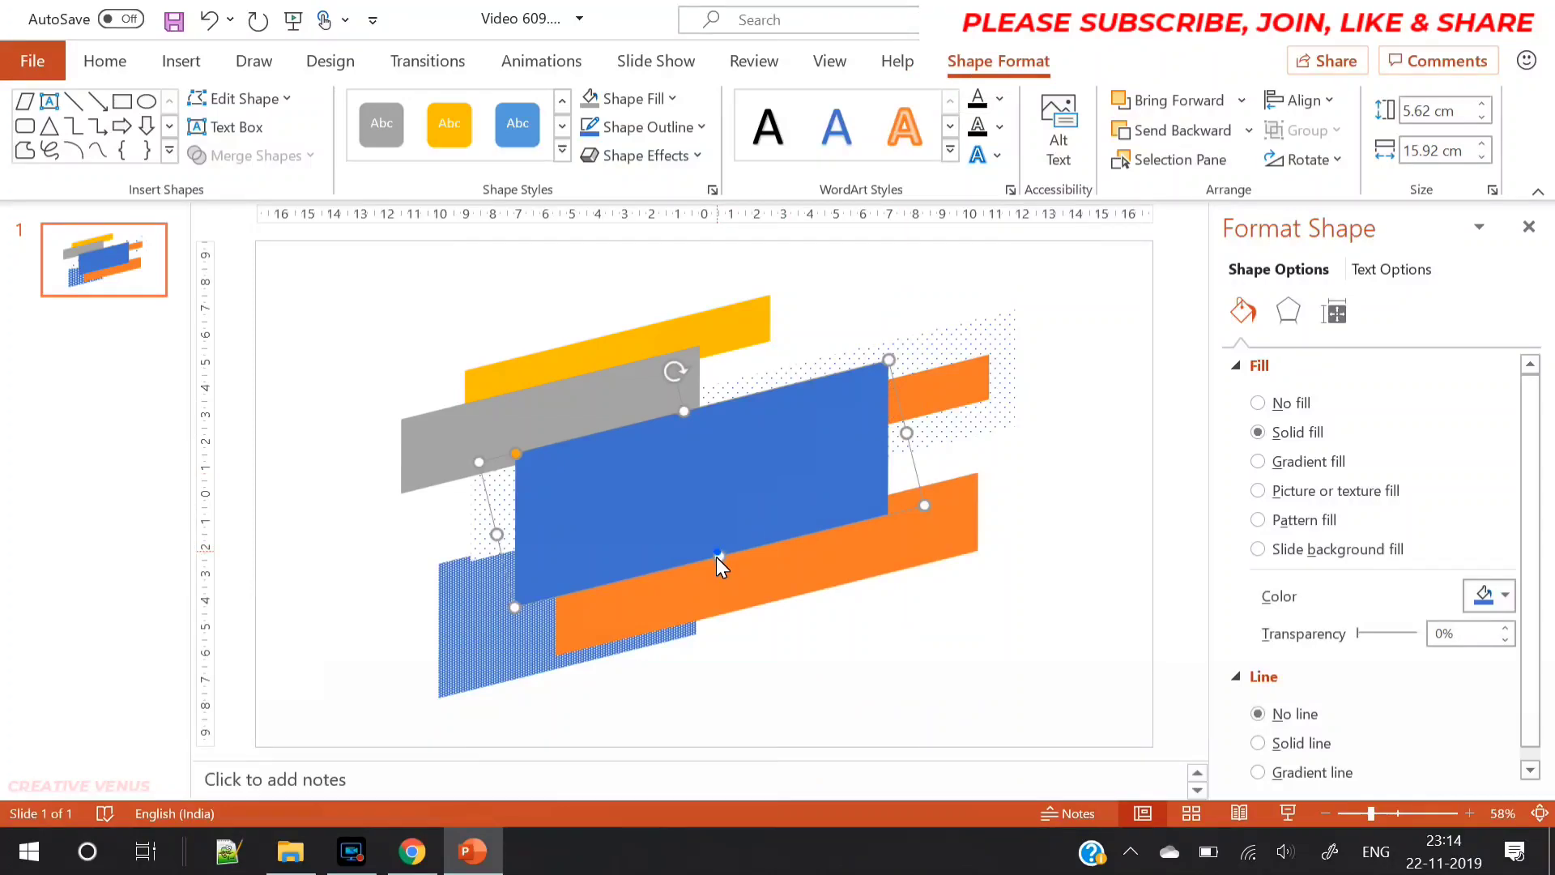
drag(717, 555, 716, 577)
- Shift the grey bar right and down, and shorten the yellow bar to 10.2 cm wide
click(932, 685)
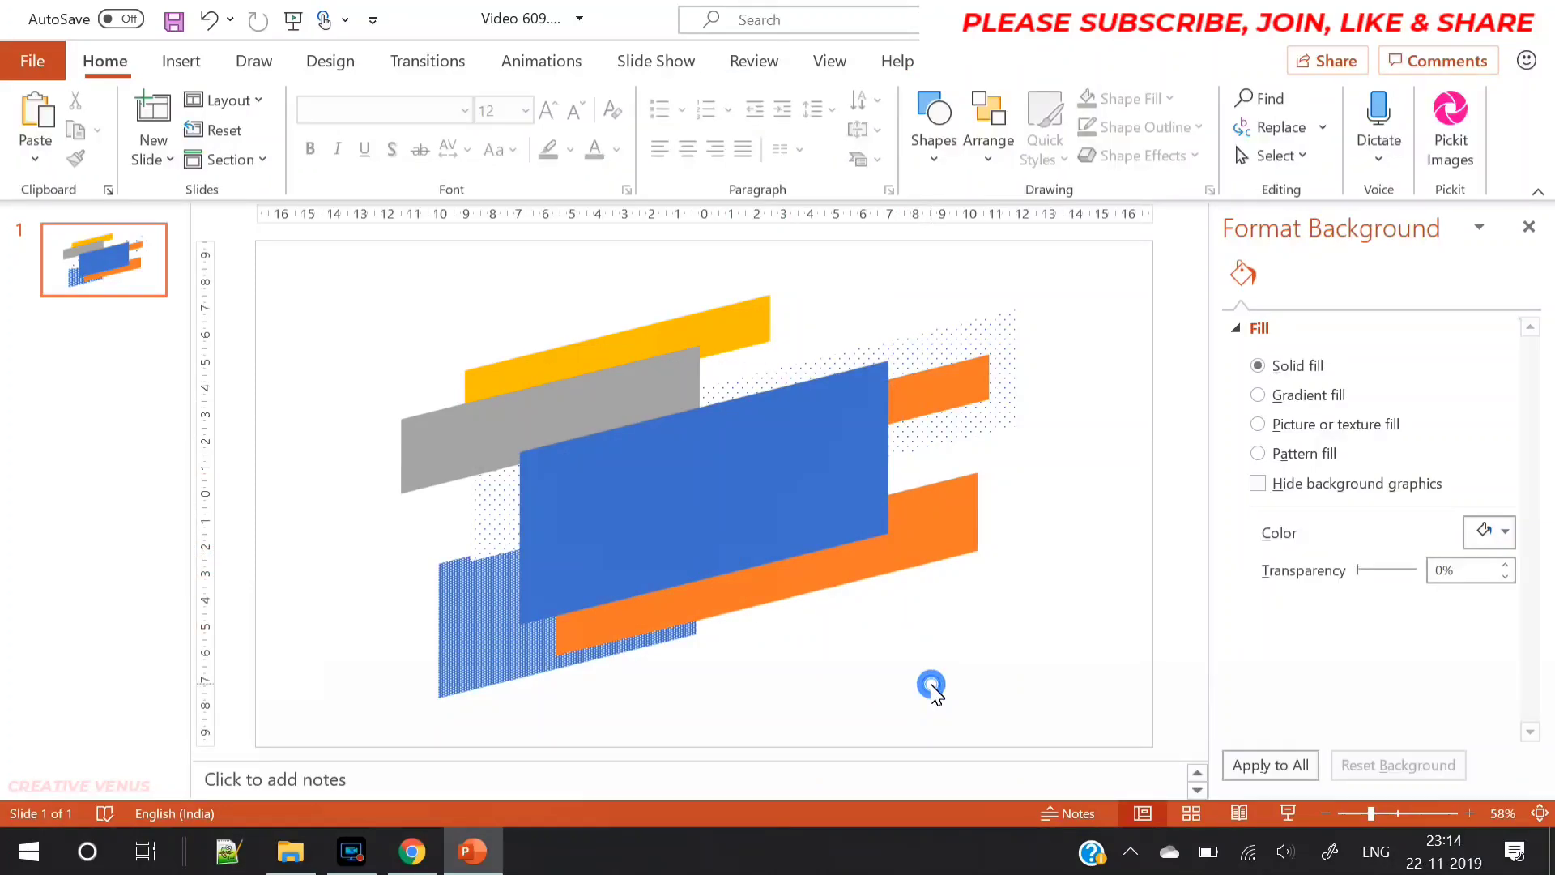
drag(566, 406, 595, 426)
click(613, 349)
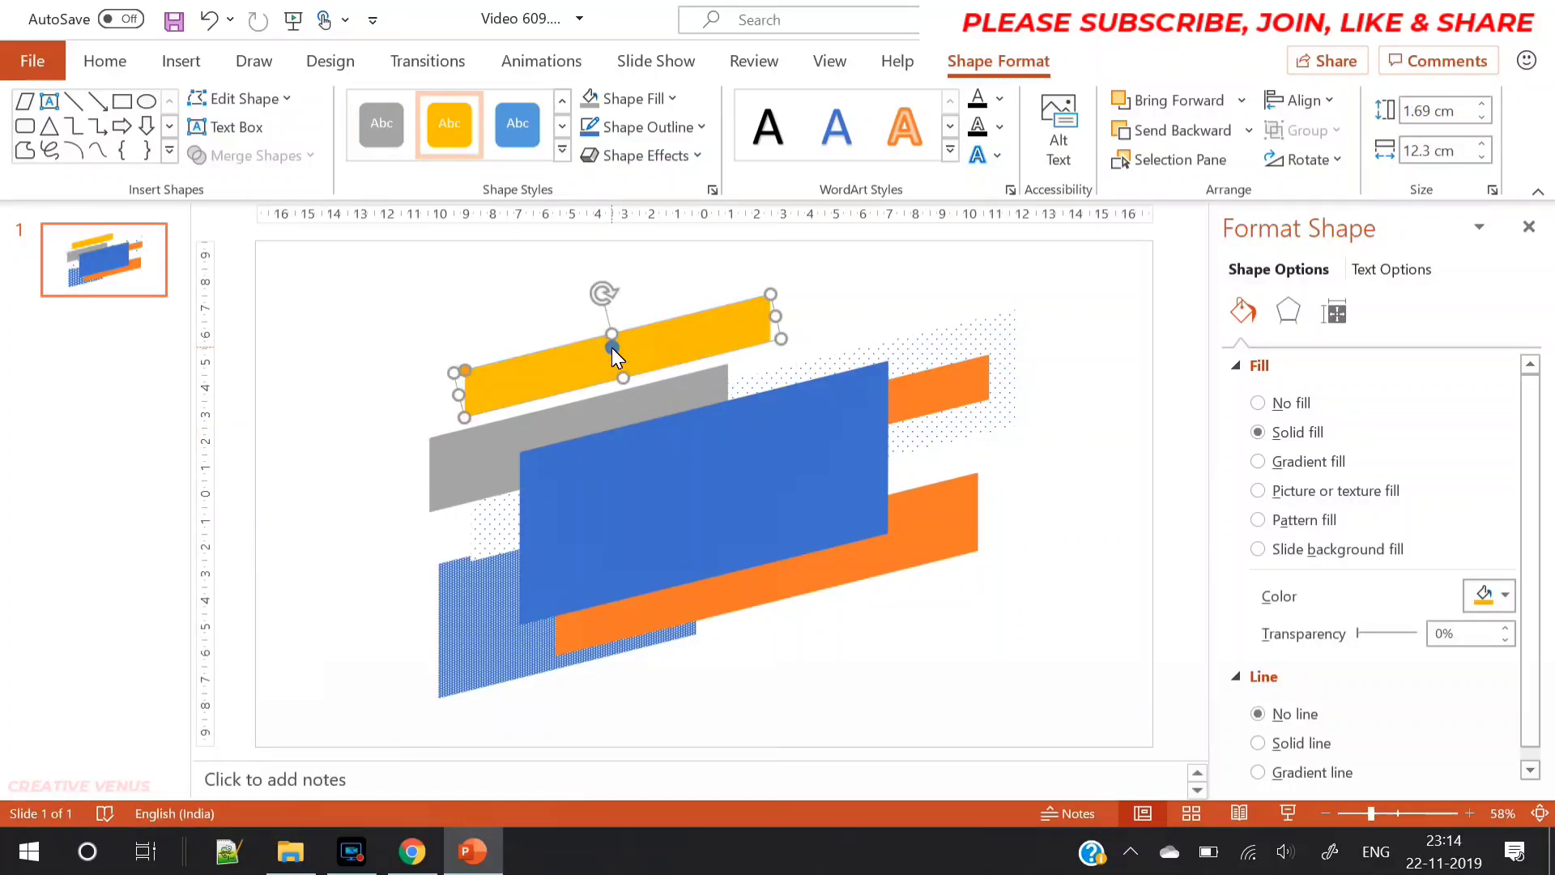
drag(459, 394, 523, 391)
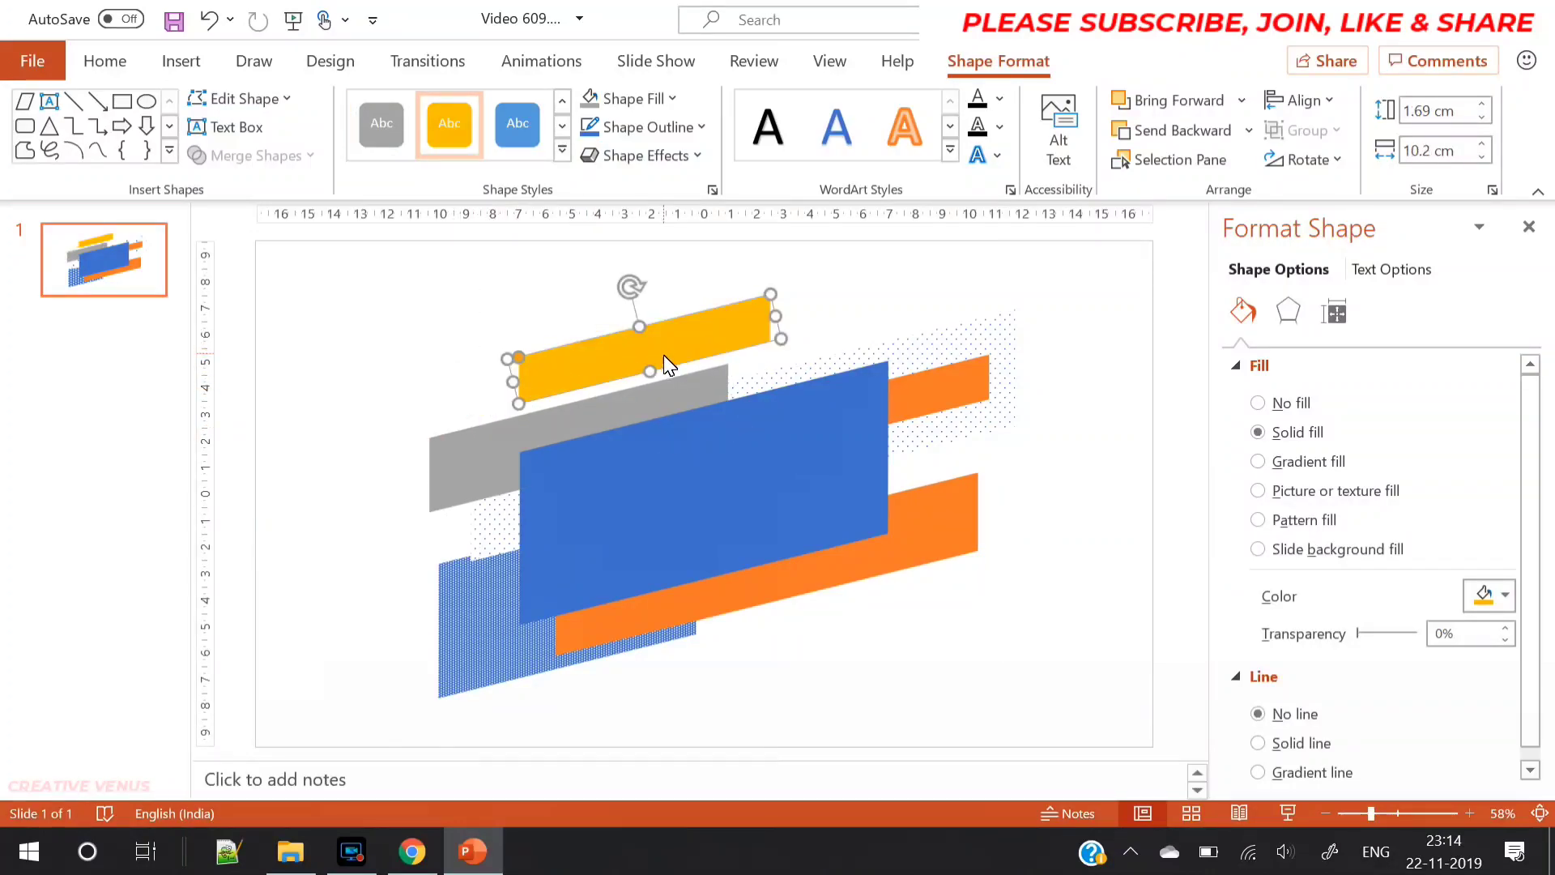
- Slim the middle orange bar to 2.21 cm and place a 1.64 × 11.09 cm orange copy beneath it
click(917, 392)
key(ctrl+c)
key(ctrl+v)
drag(912, 406, 902, 596)
click(959, 527)
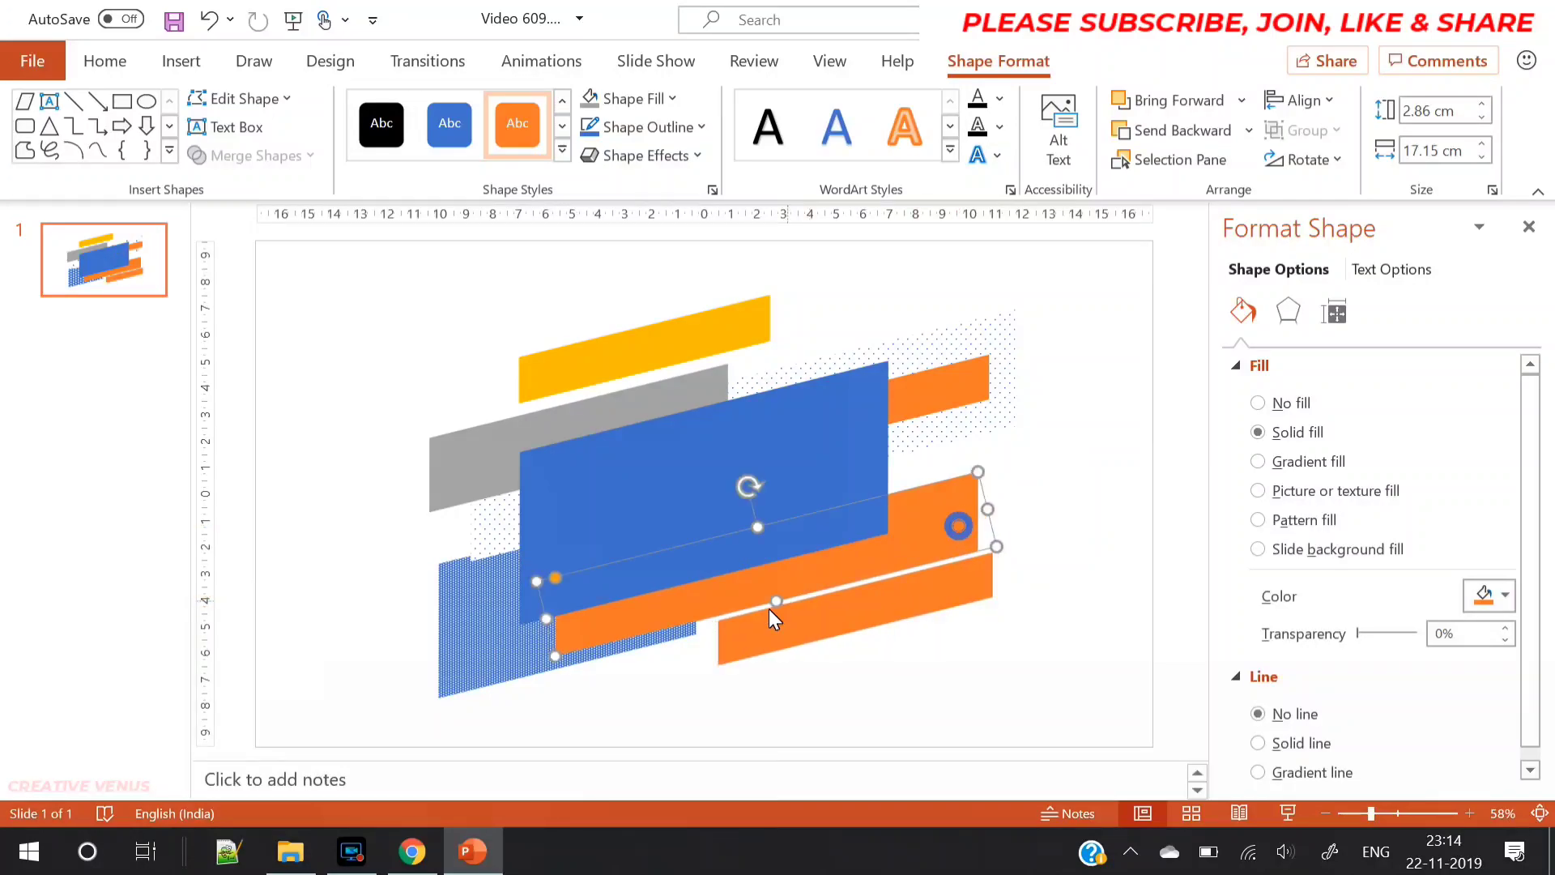
drag(775, 601, 770, 584)
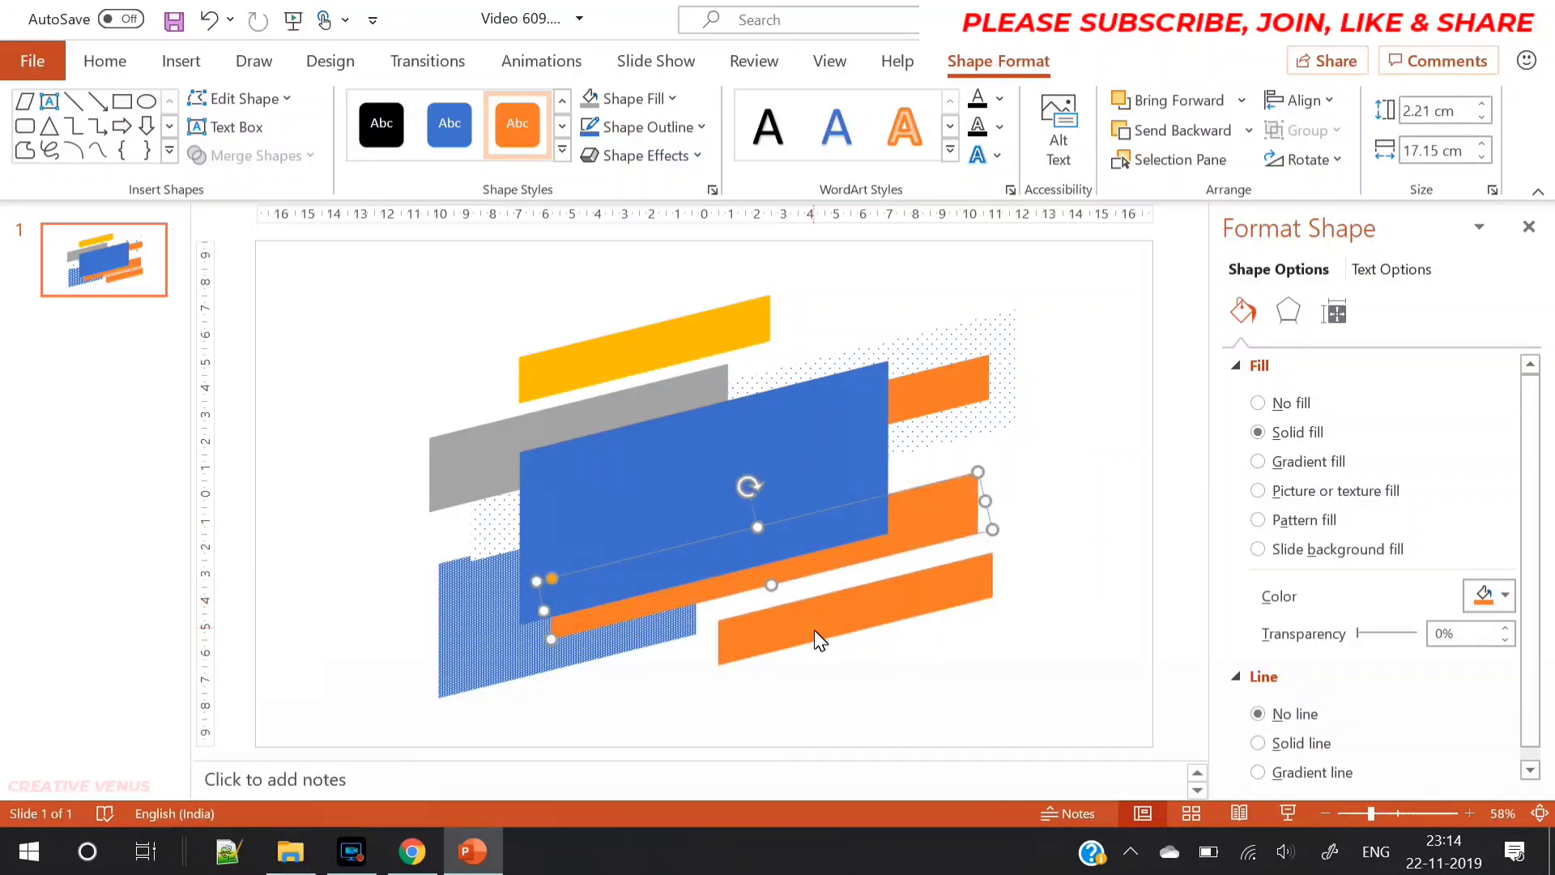
drag(814, 630, 755, 641)
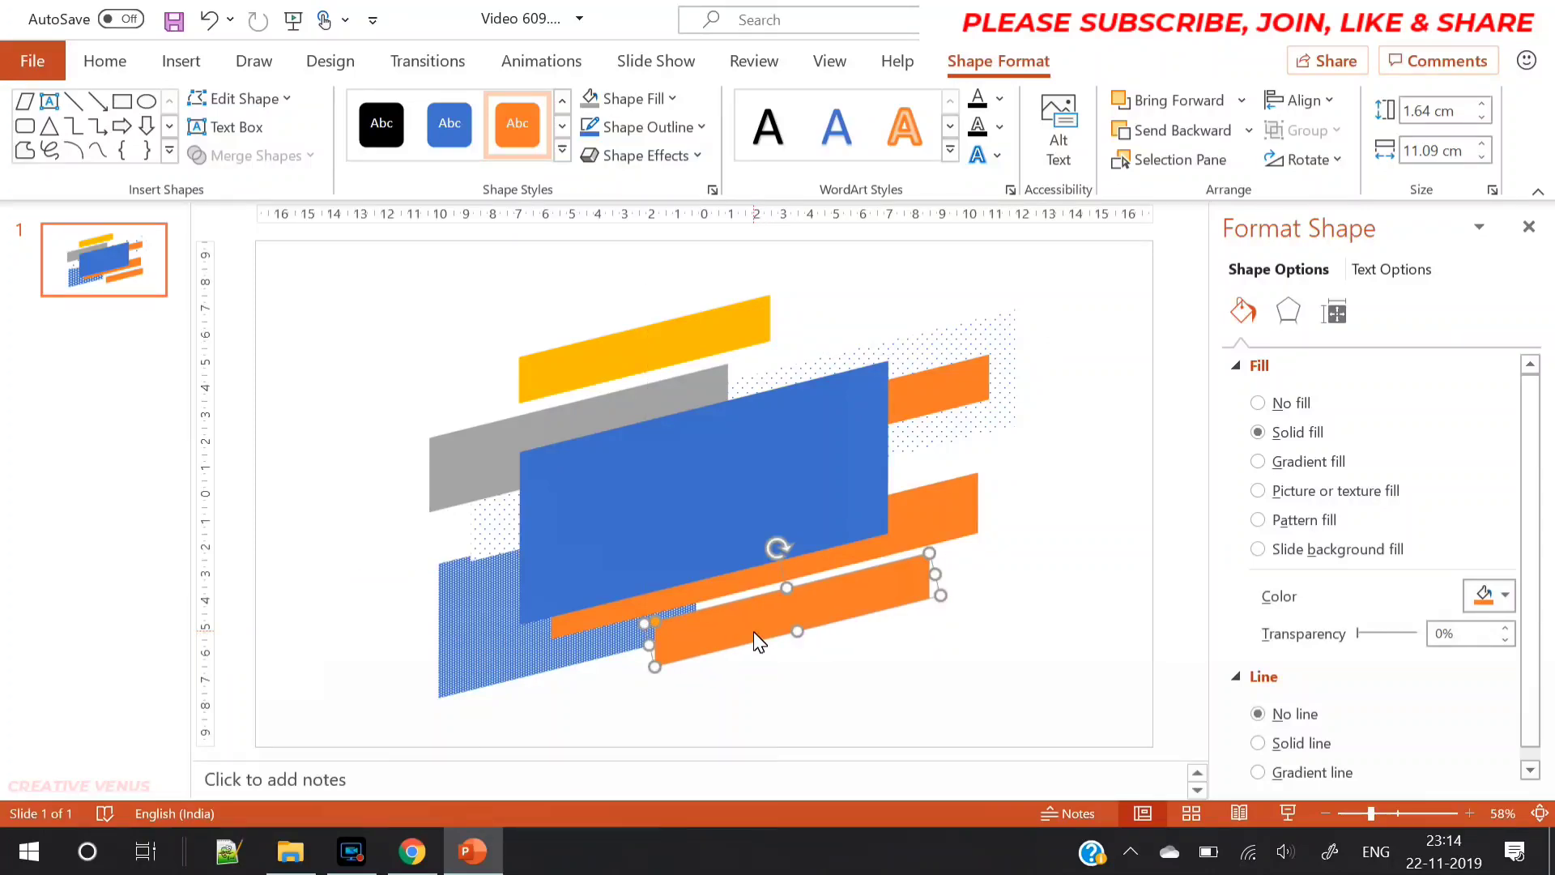
click(983, 645)
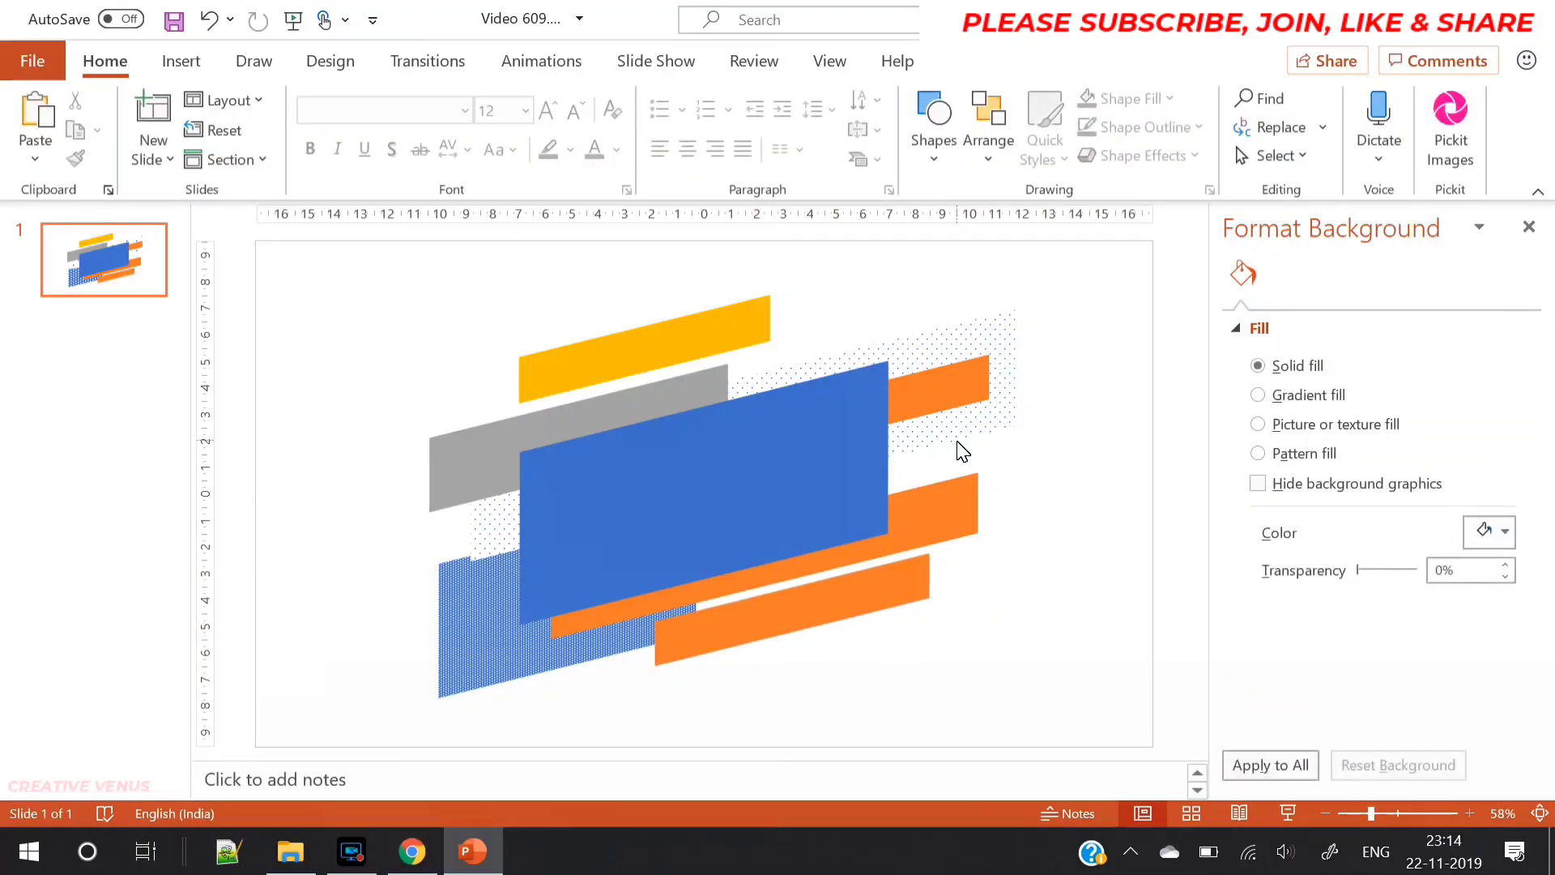
- Give the central rectangle a linear gradient fill running horizontally
click(789, 445)
click(1278, 464)
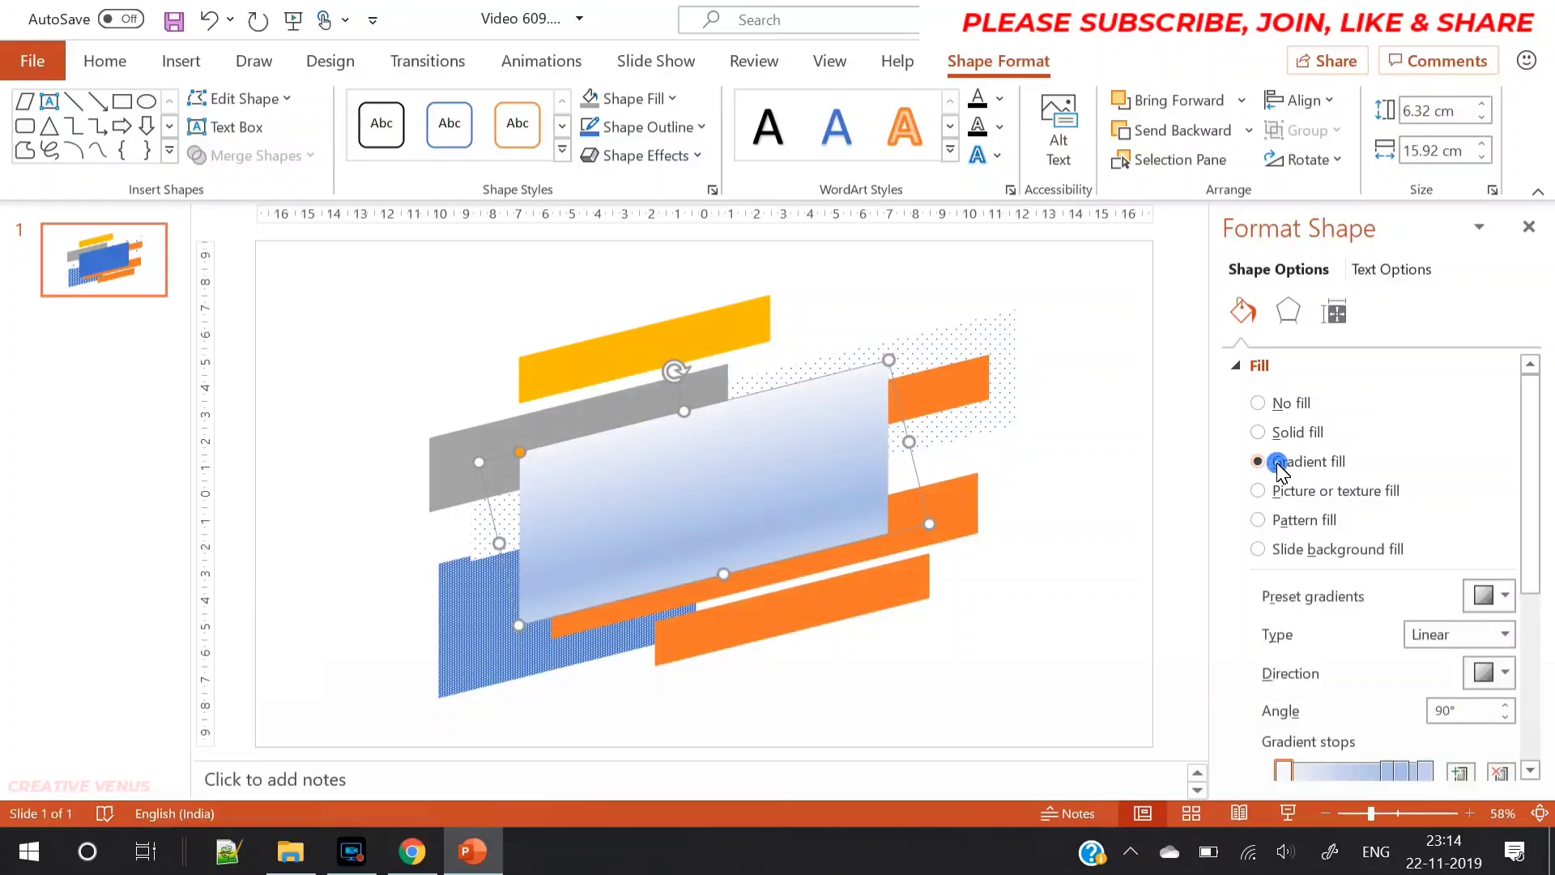
click(1504, 637)
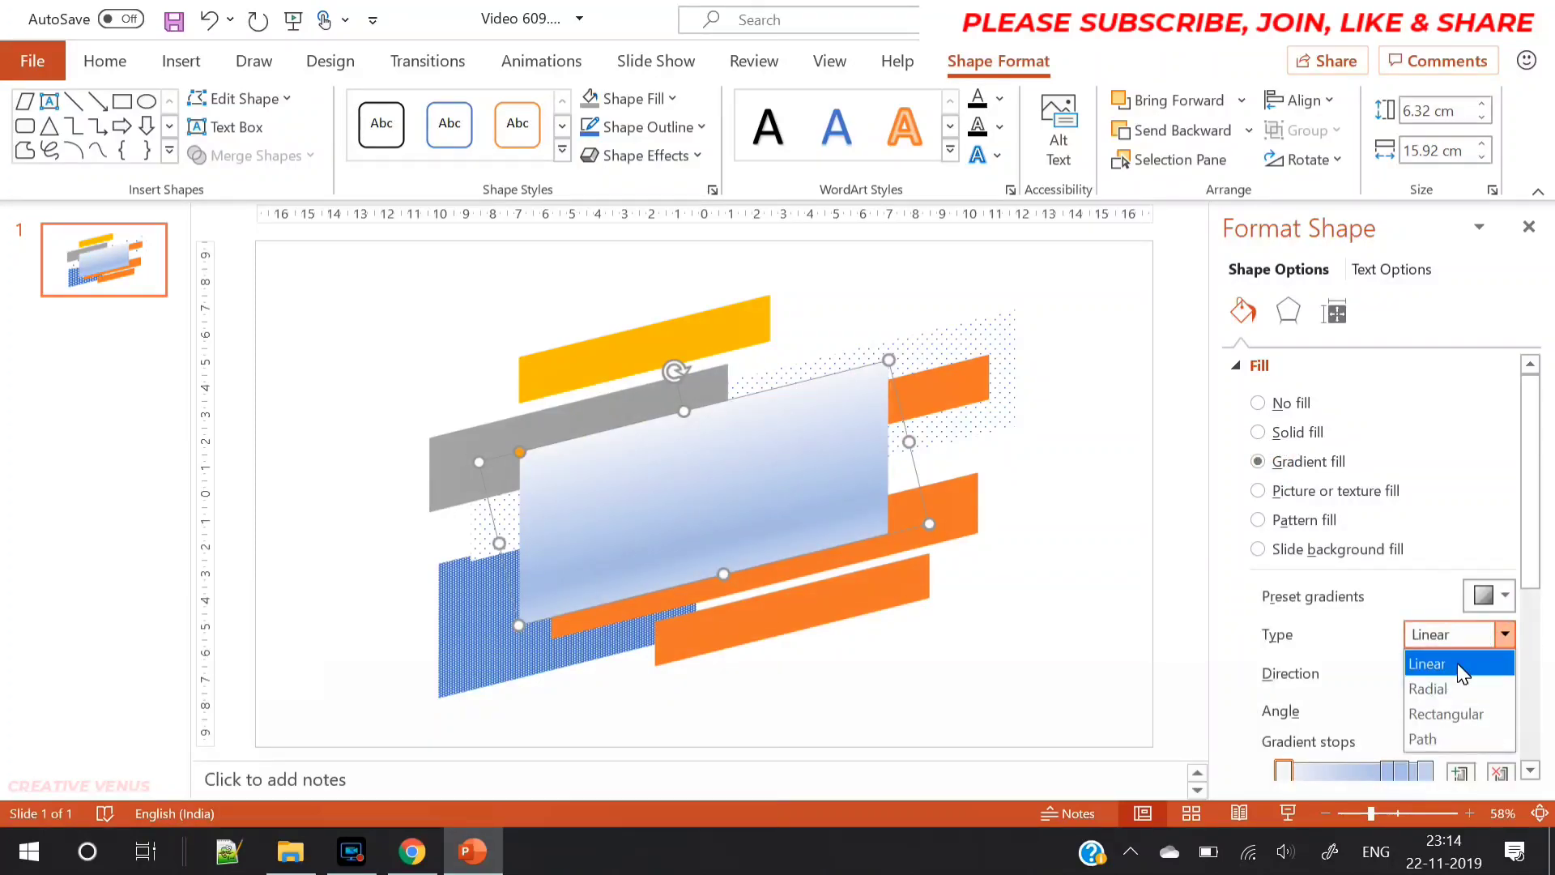
click(1470, 664)
click(1499, 674)
click(1391, 553)
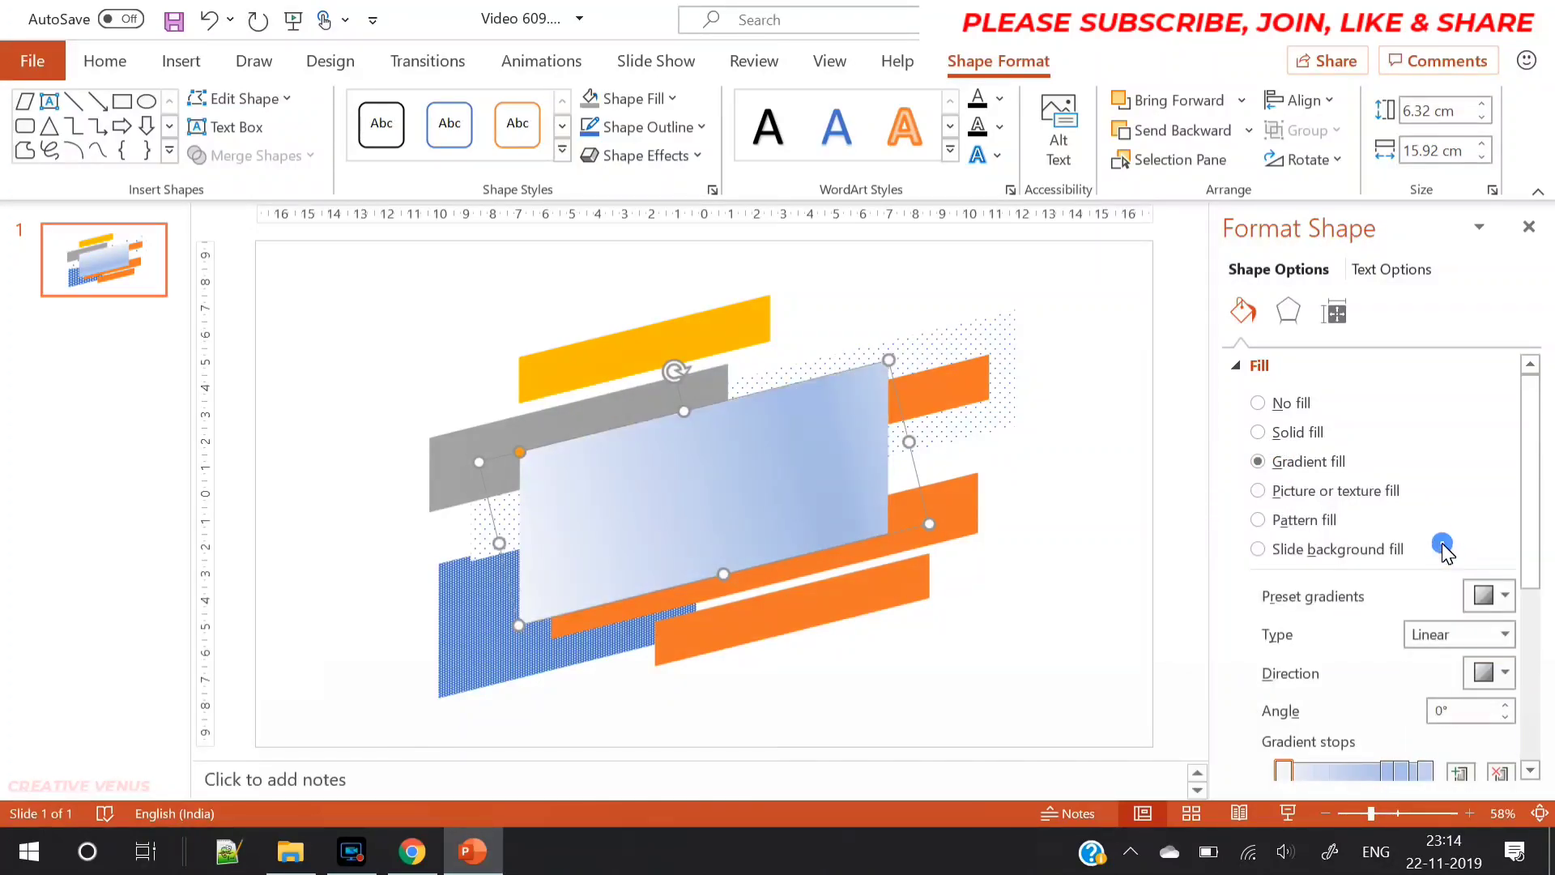
- Remove the extra gradient stops, move one to 0% and colour it bright blue
drag(1521, 510, 1520, 676)
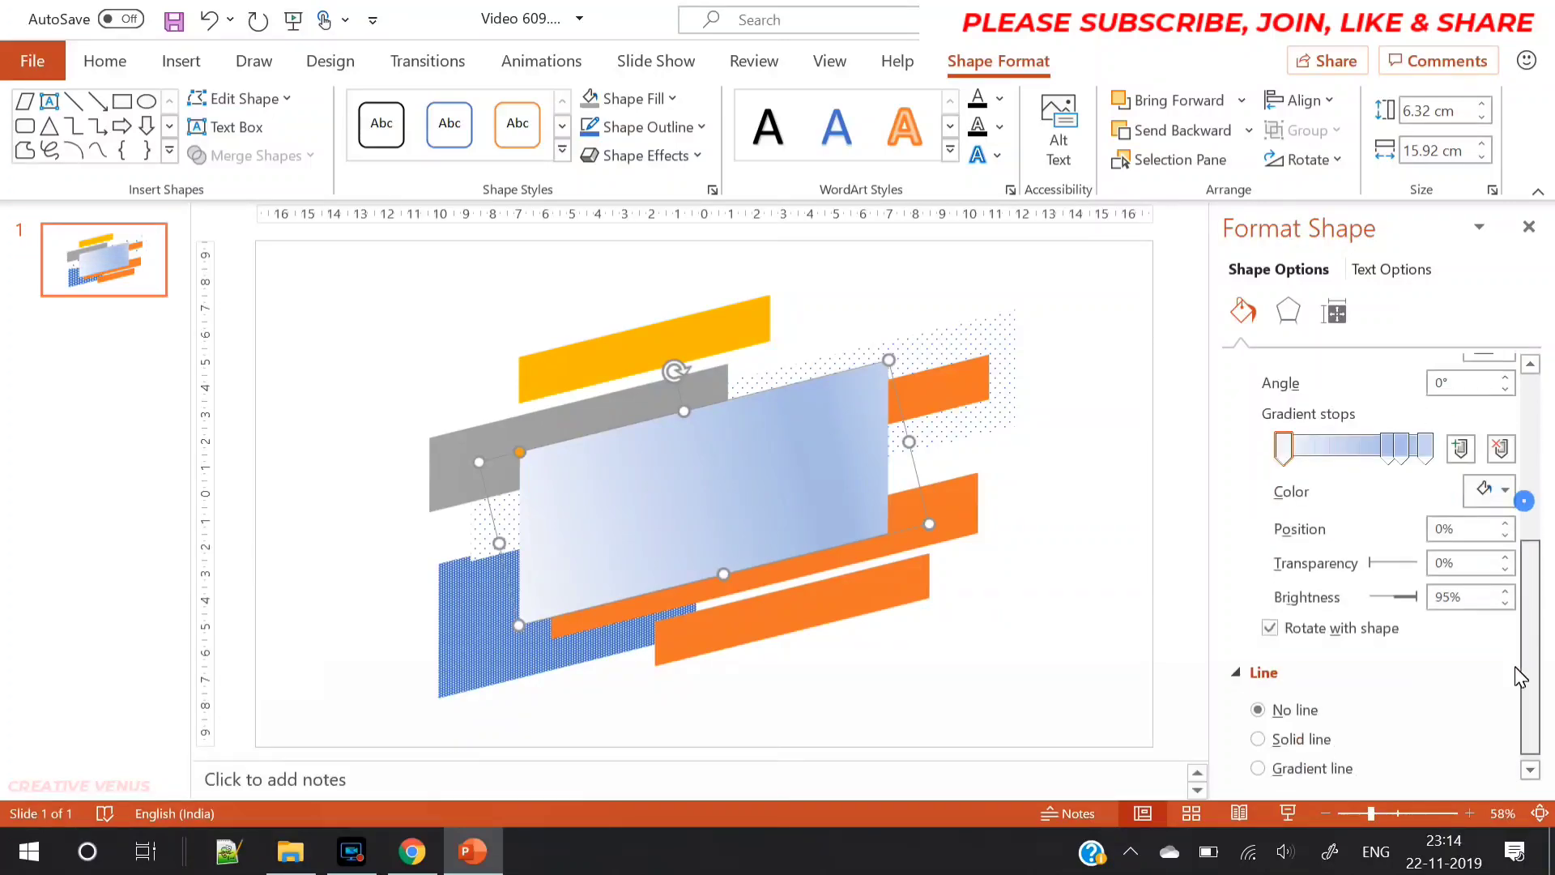
click(1501, 448)
click(1500, 448)
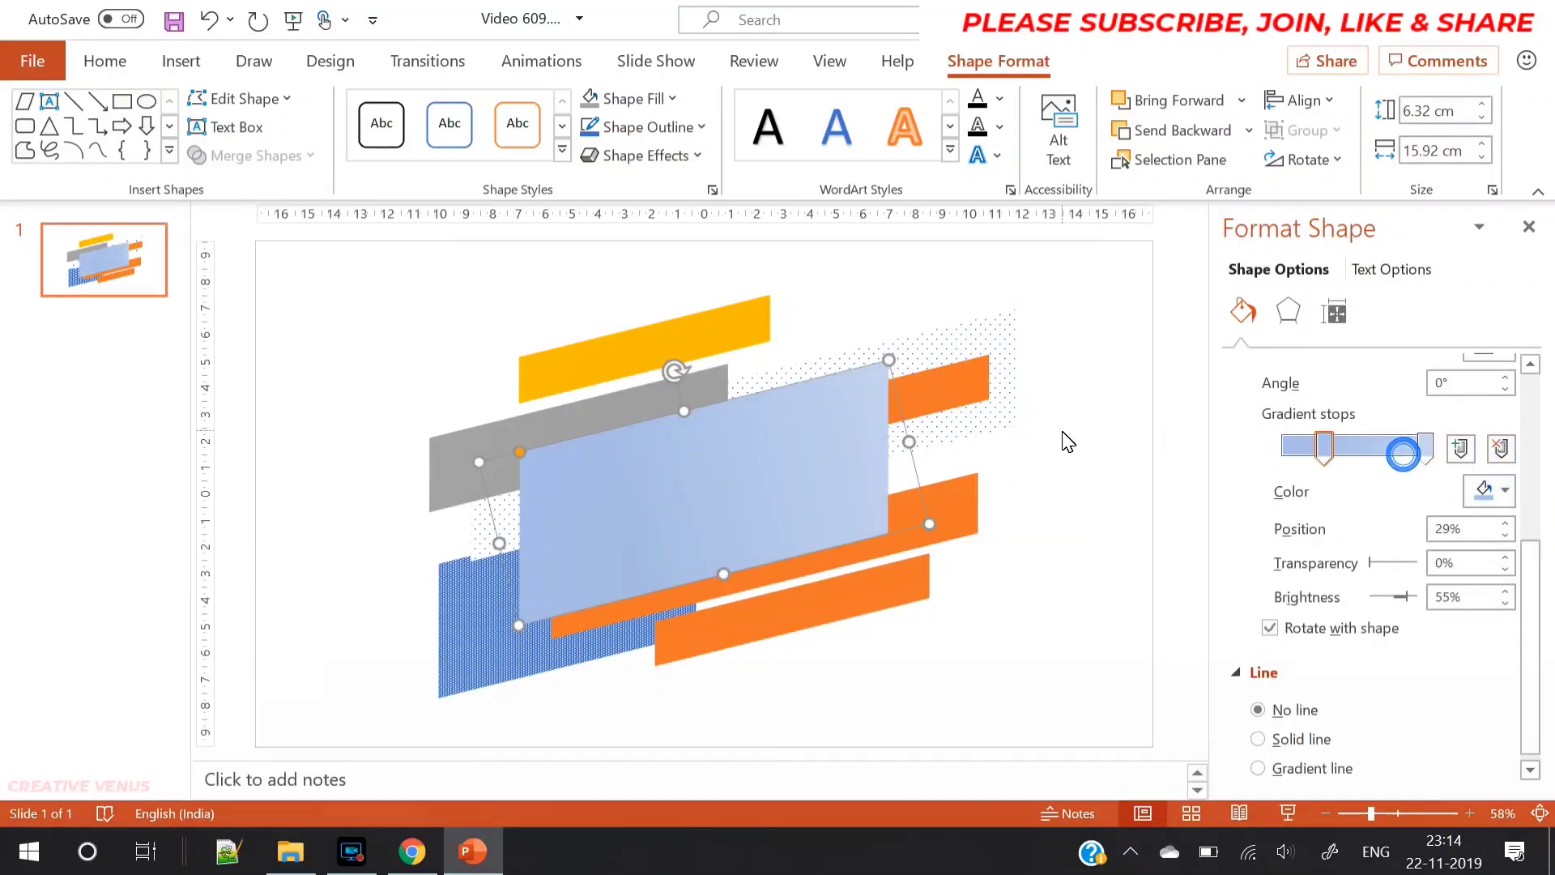
drag(1401, 447, 1284, 450)
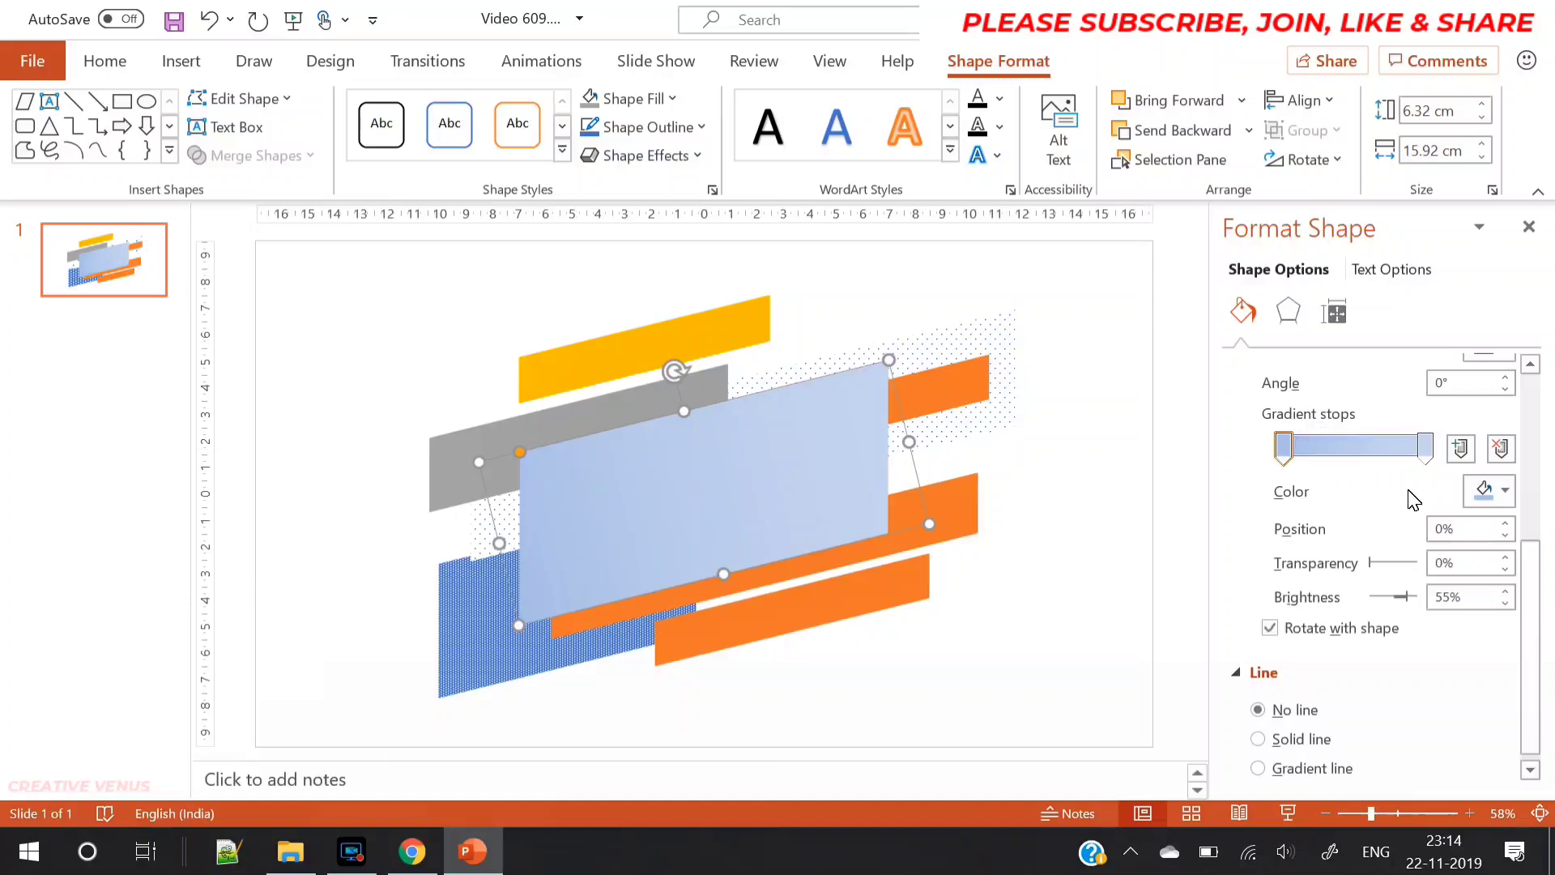
click(1486, 490)
click(1387, 776)
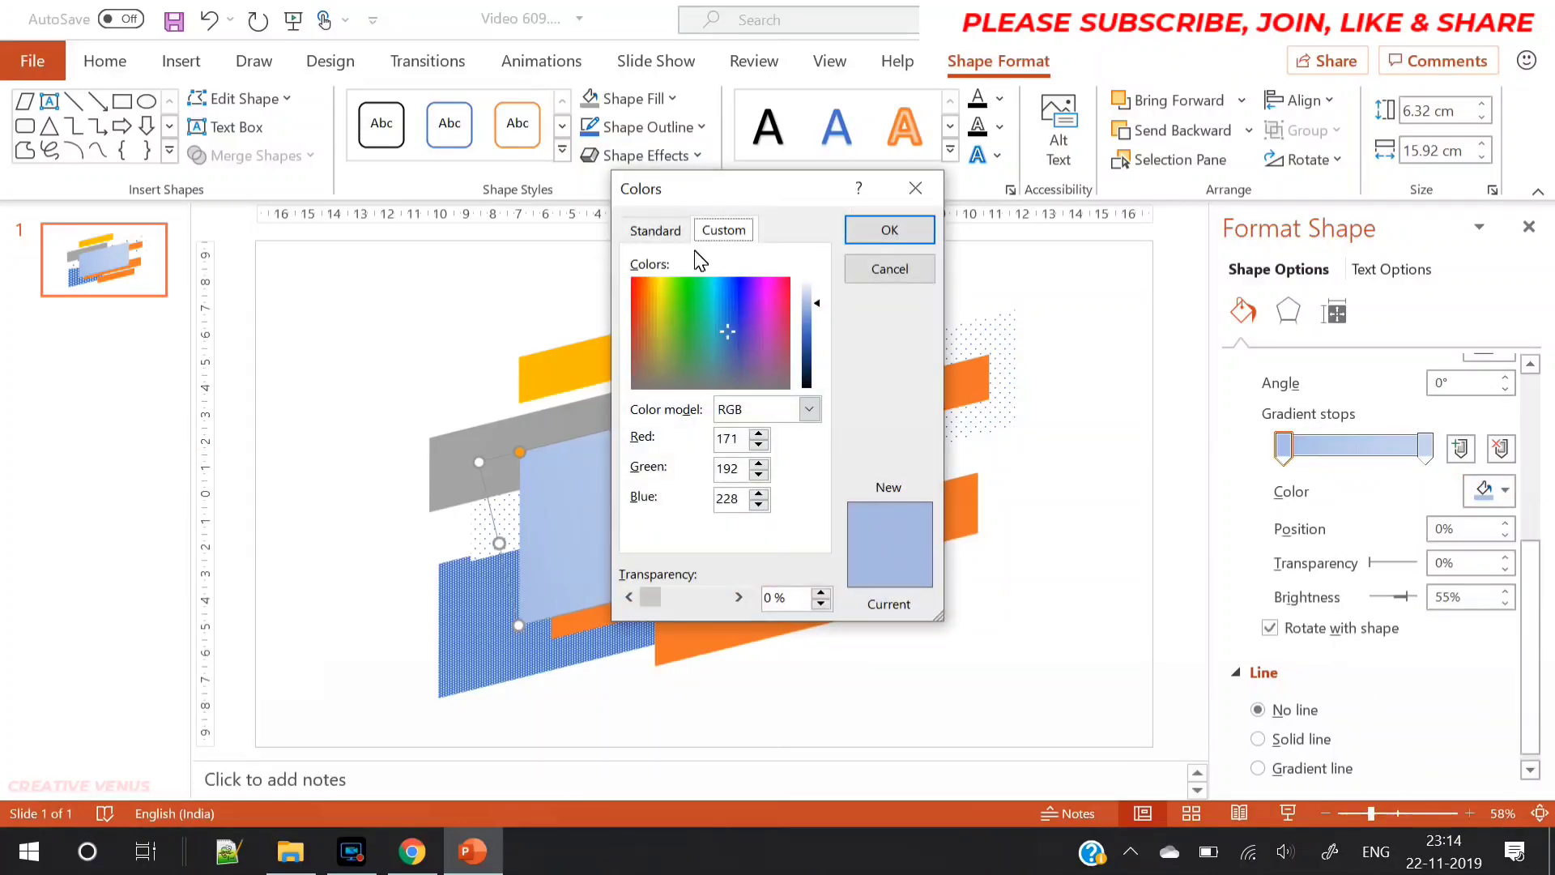
click(655, 230)
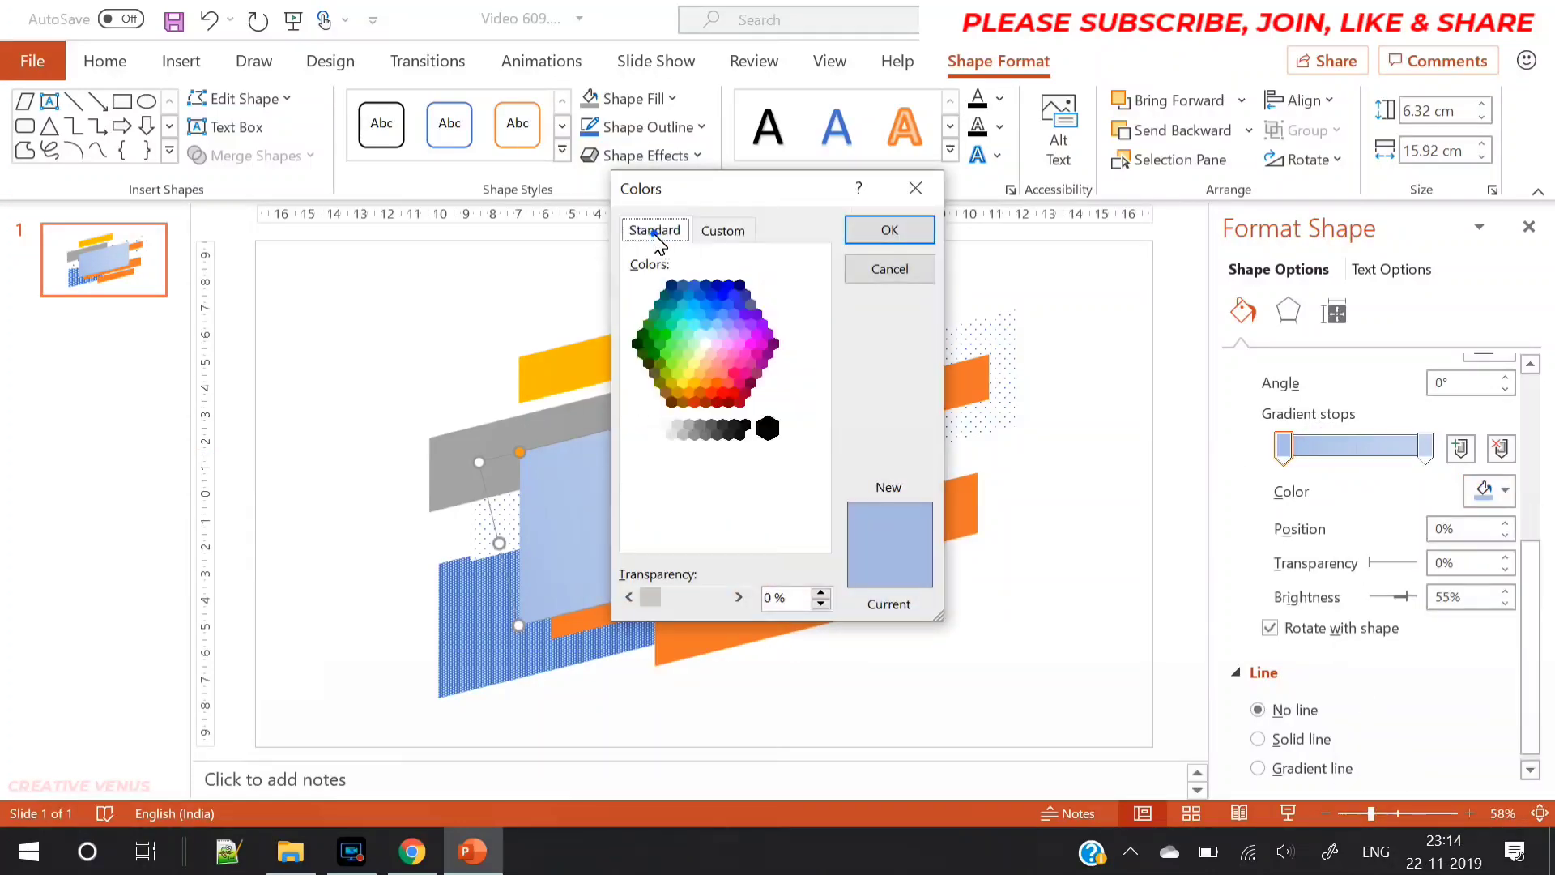
click(723, 295)
click(886, 232)
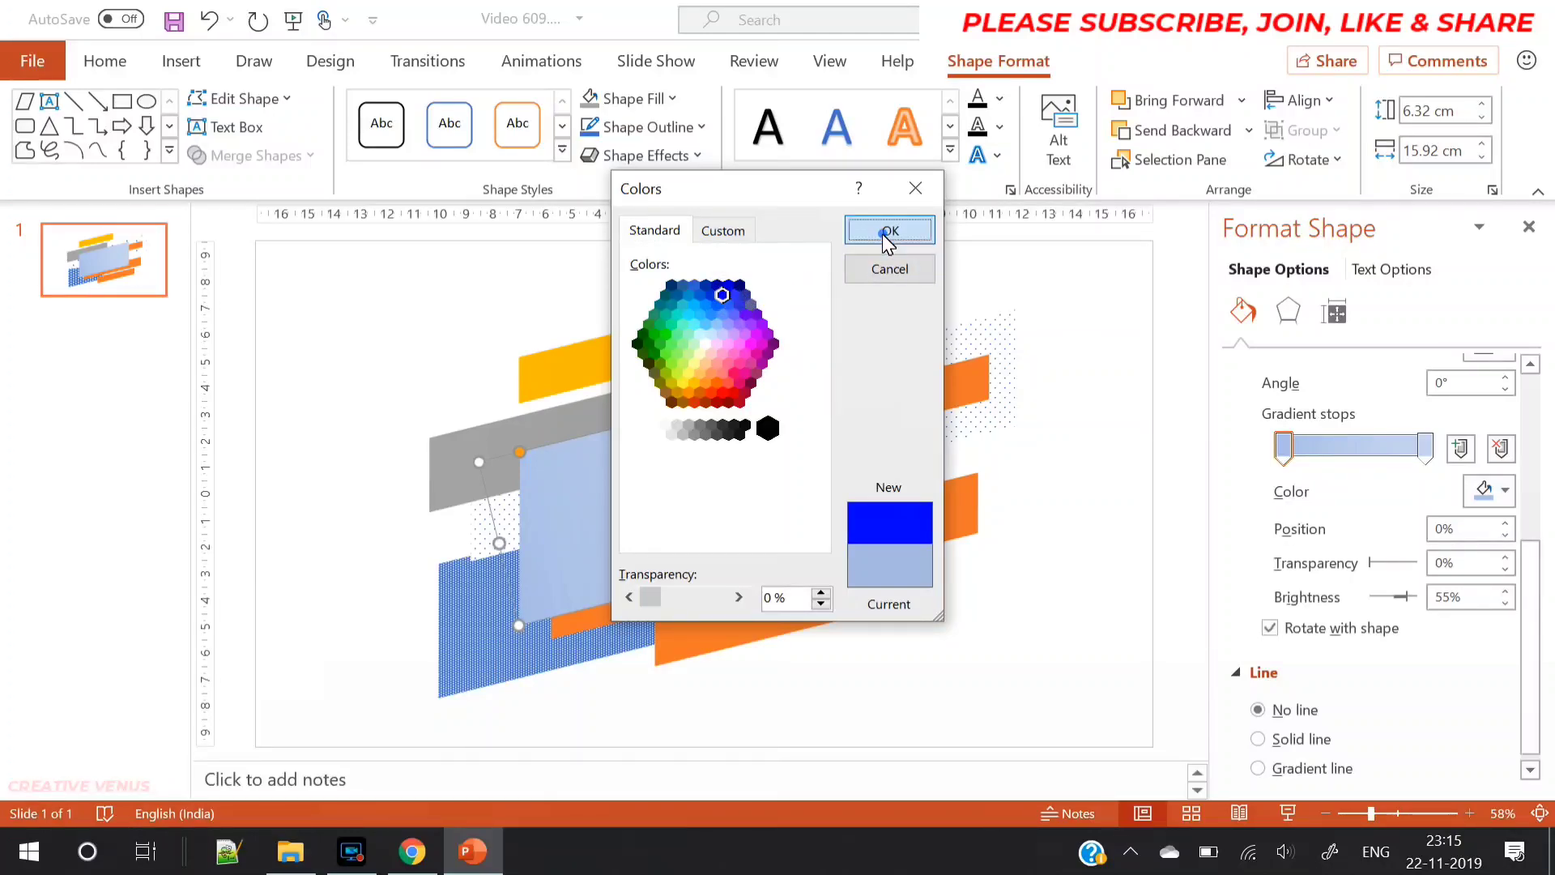
- Colour the right gradient stop dark purple via More Colors and move it to about 87%
click(1428, 450)
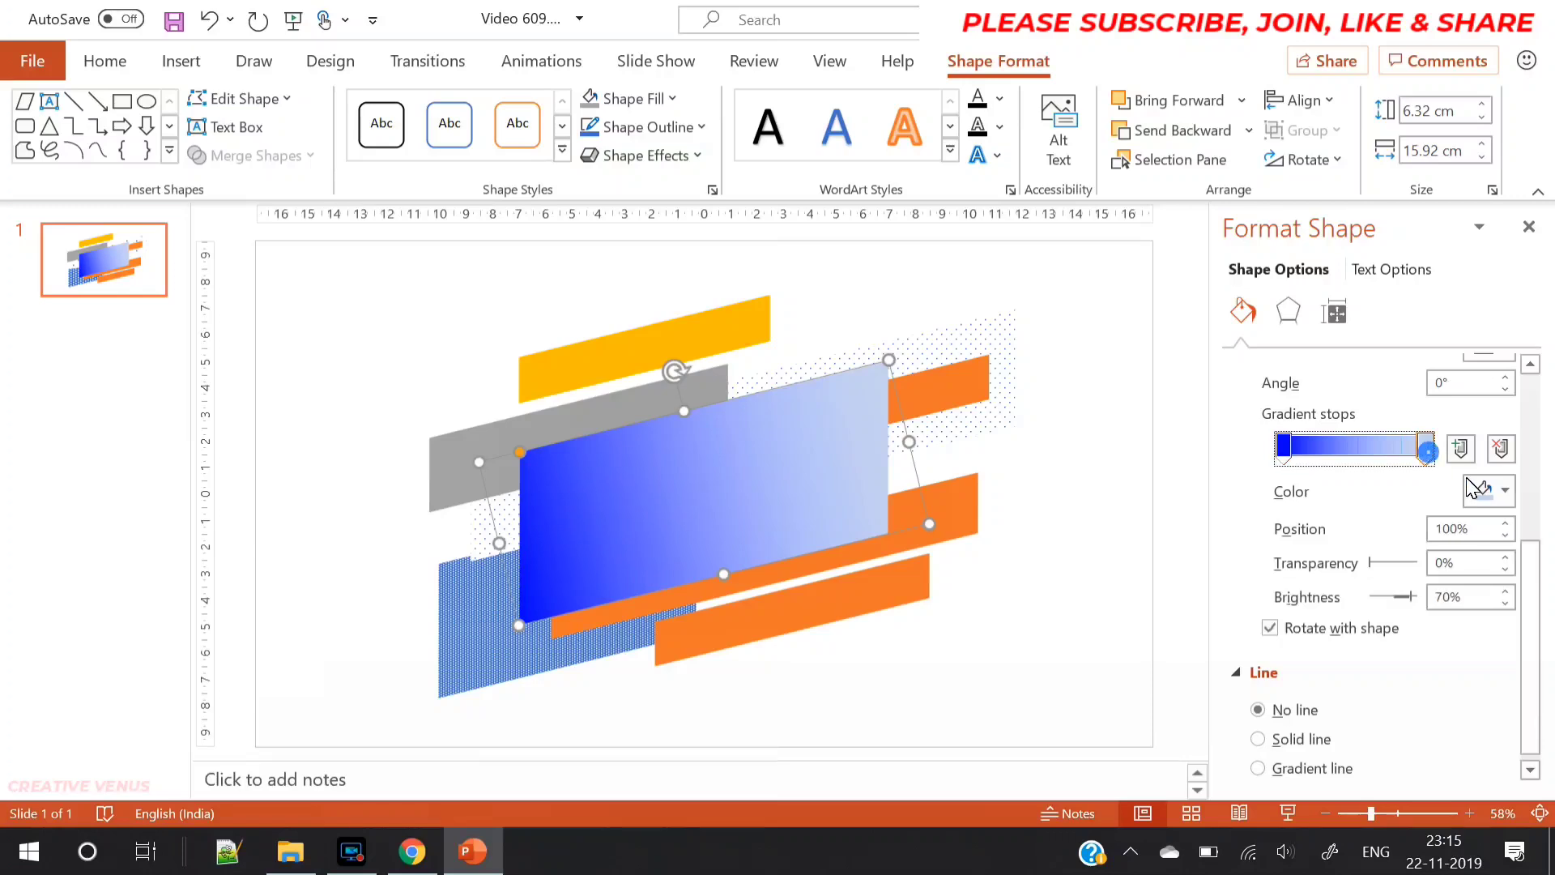
click(1489, 490)
click(1404, 427)
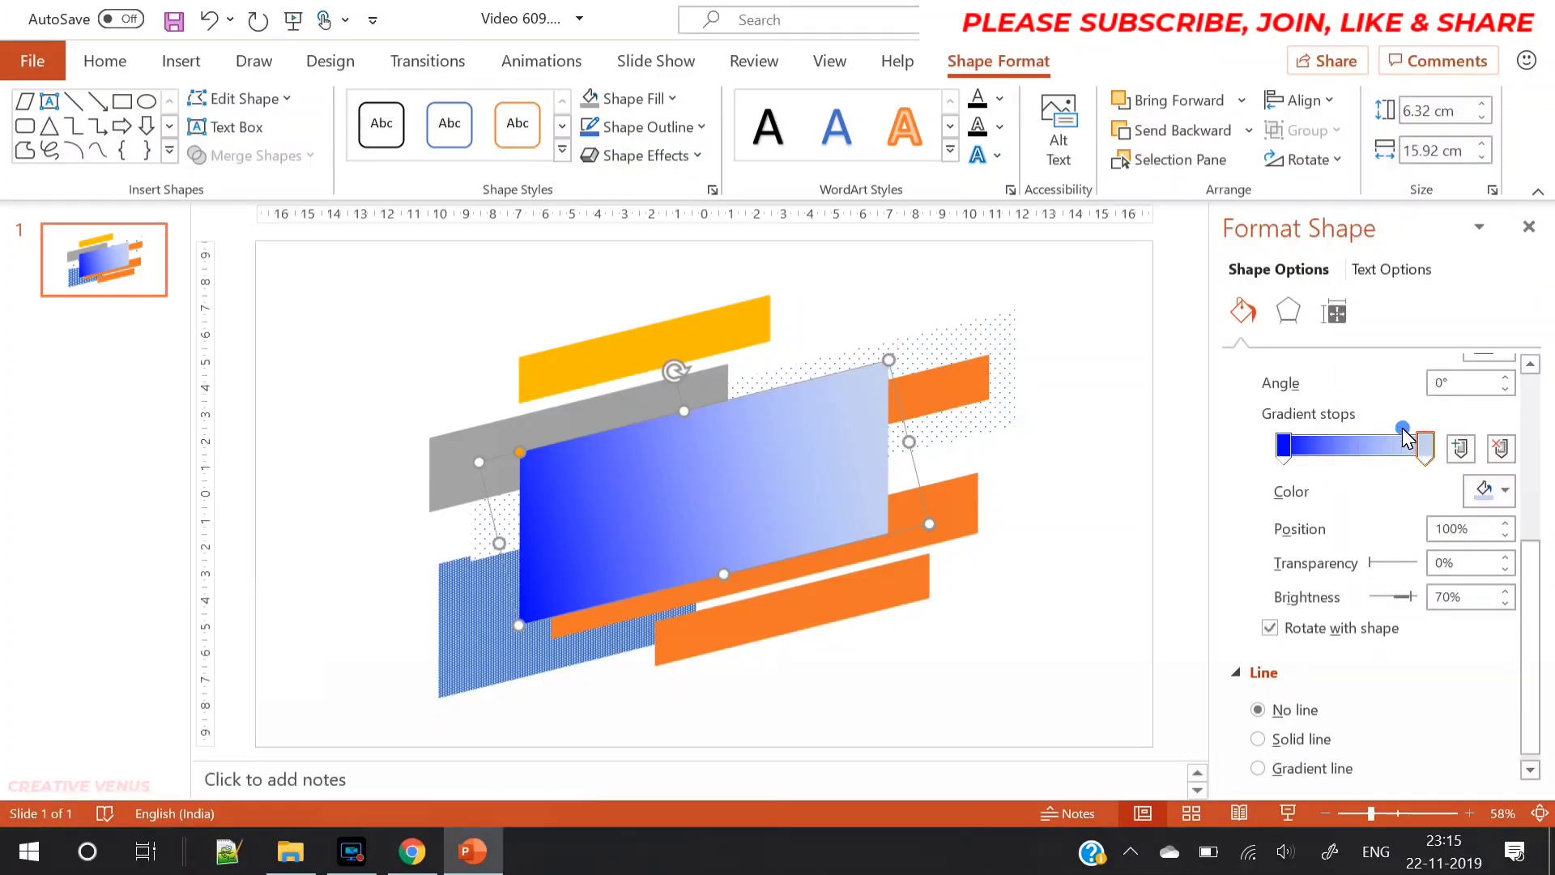
drag(732, 330, 733, 320)
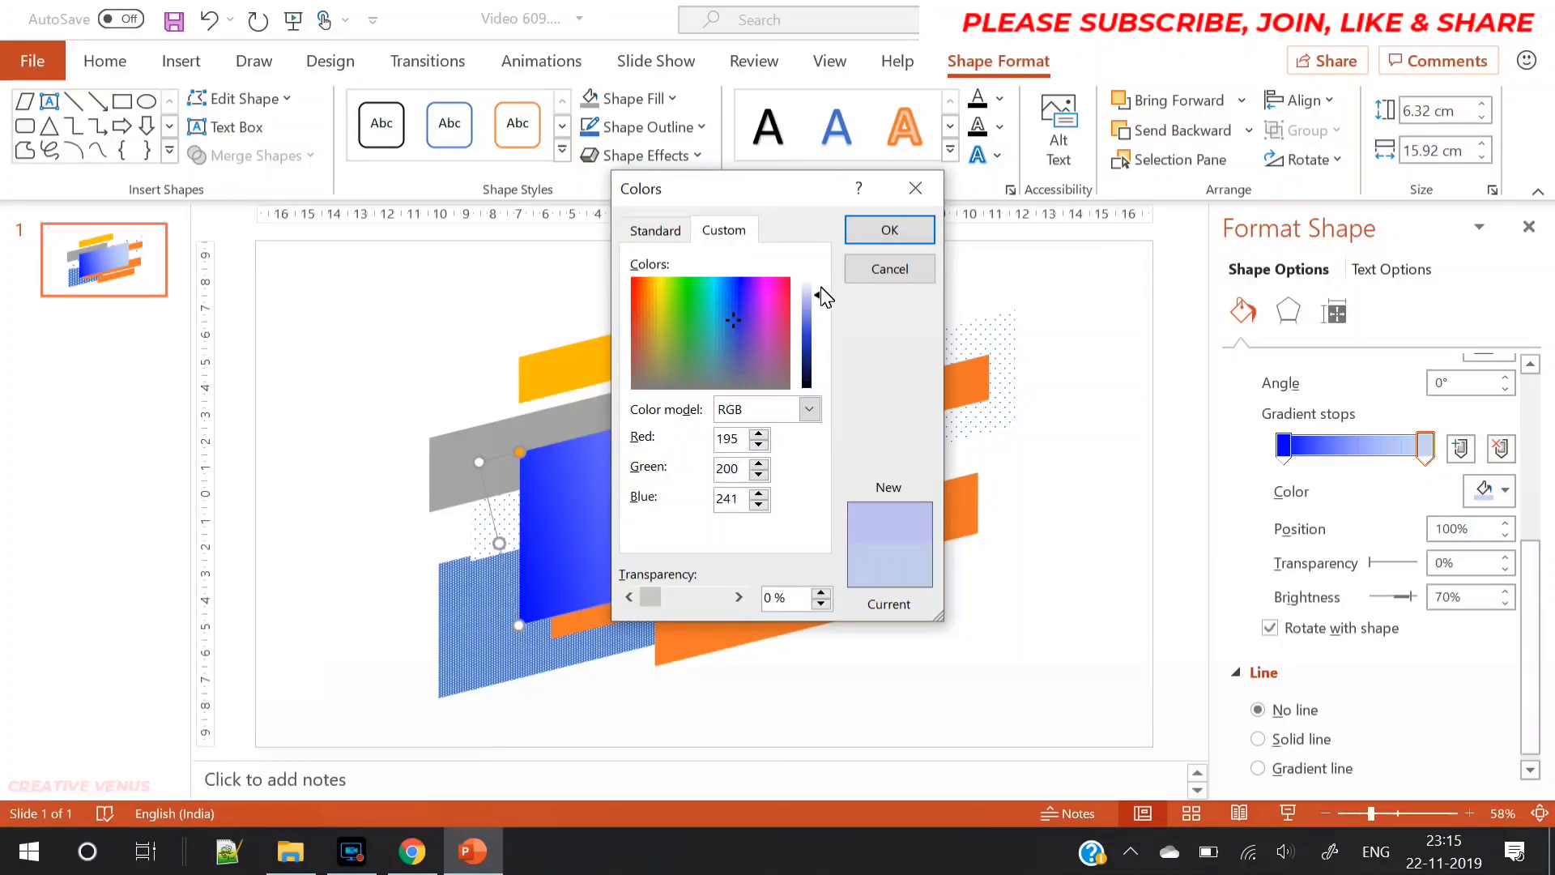
click(671, 235)
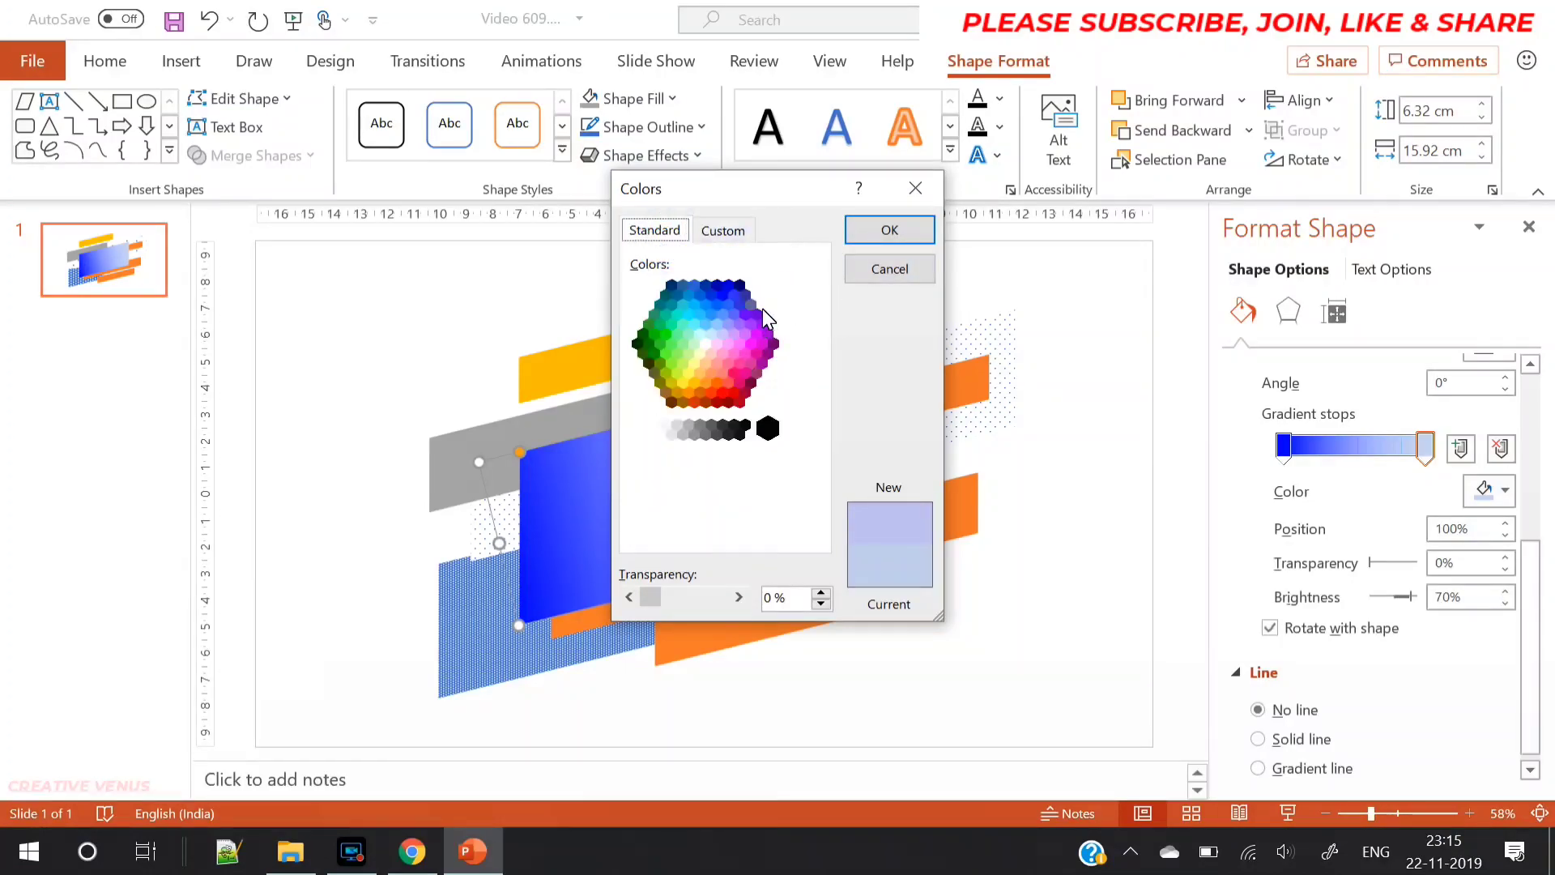
click(739, 283)
click(742, 239)
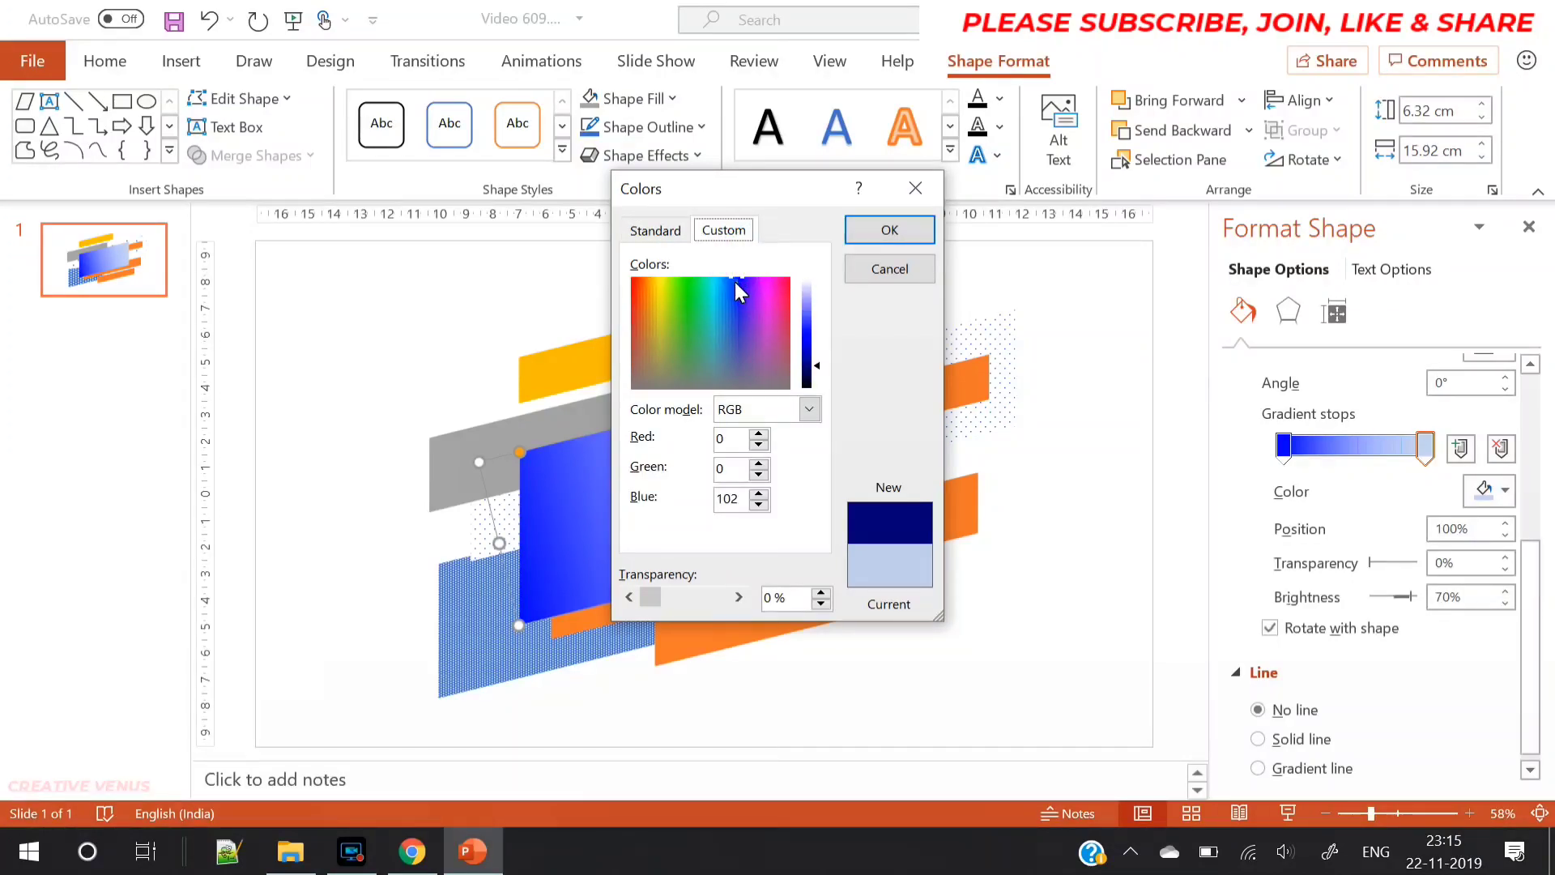
click(735, 280)
click(752, 285)
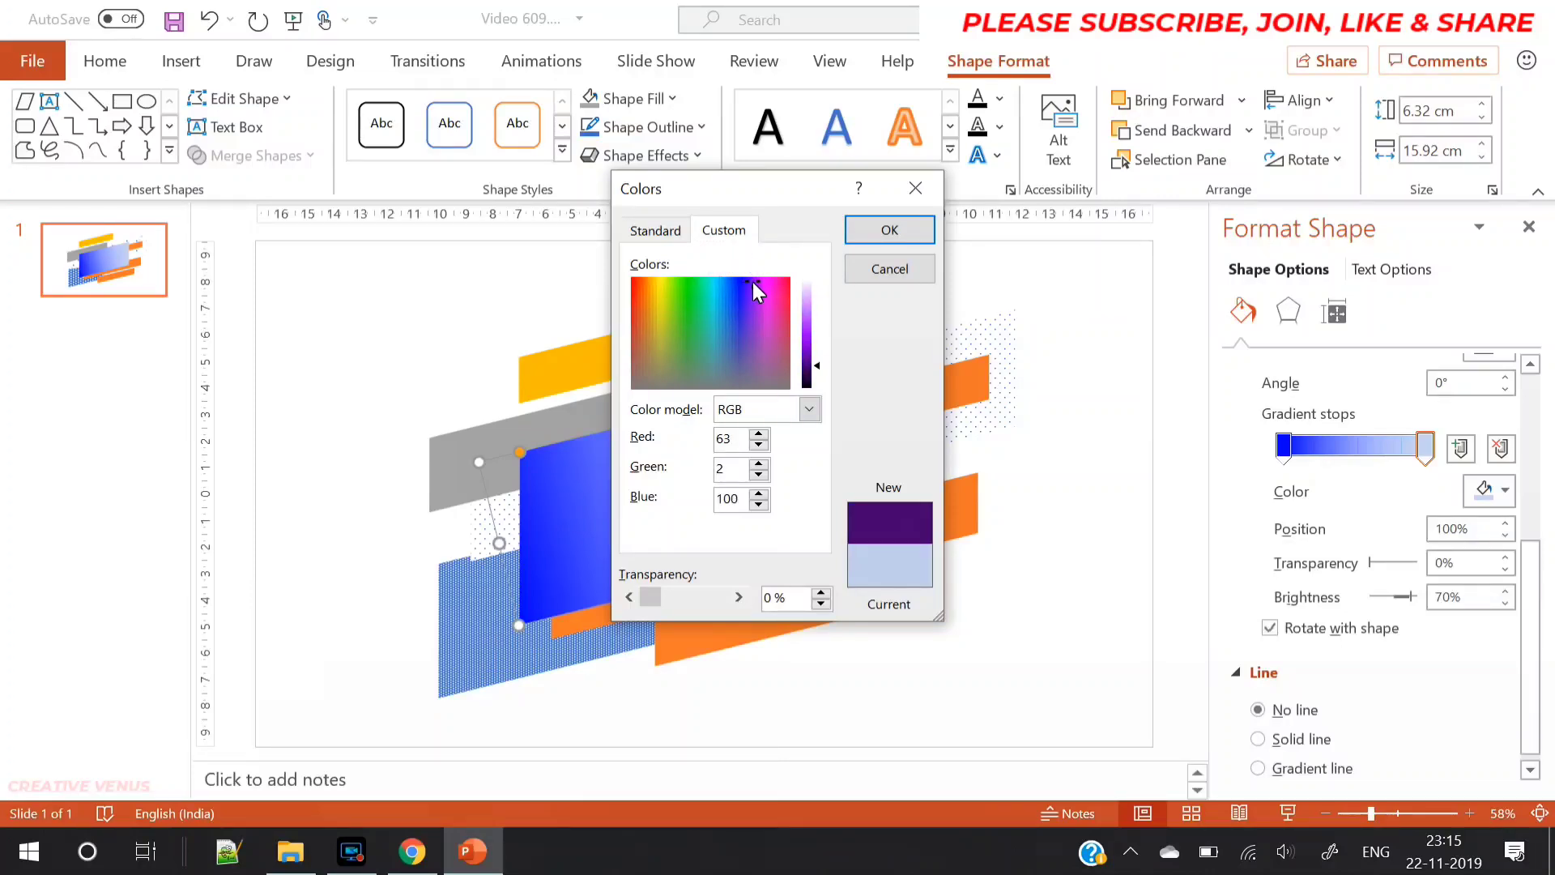
click(875, 239)
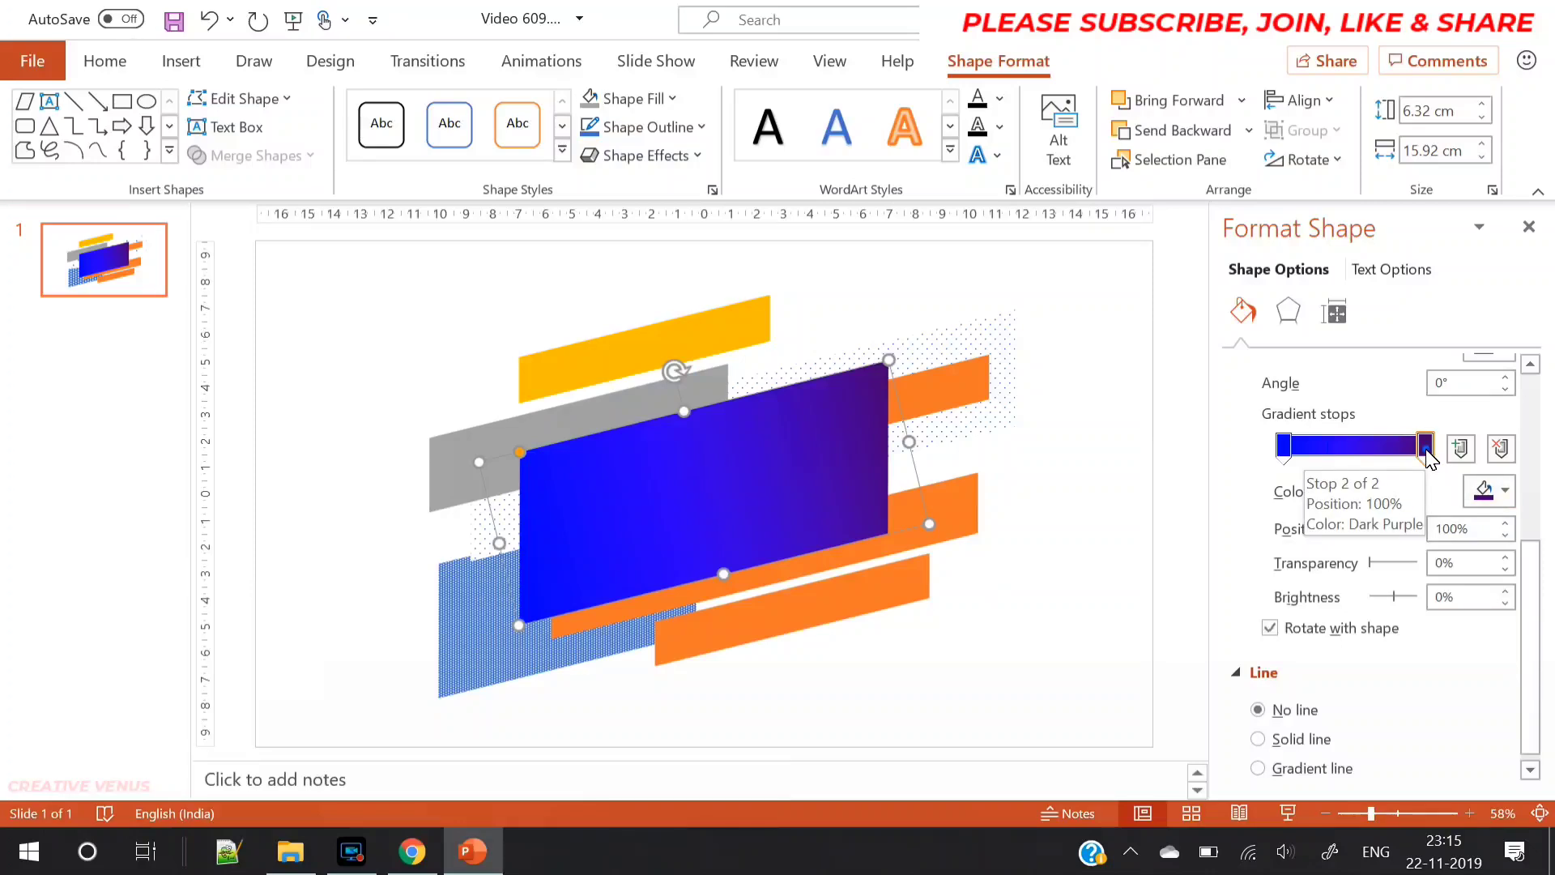
drag(1426, 457, 1410, 459)
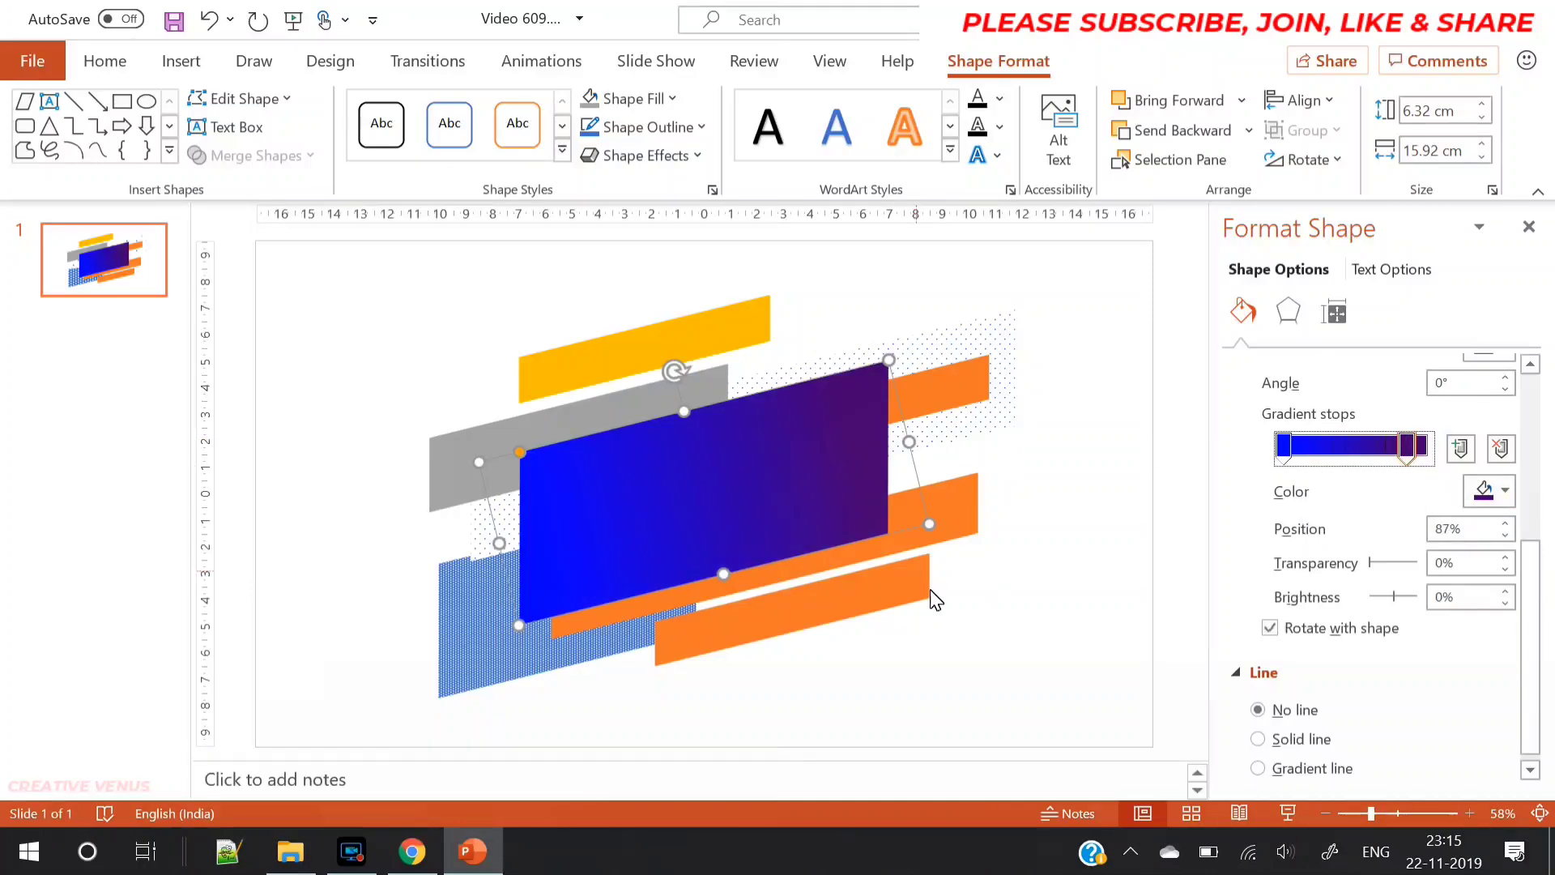
- Use Format Painter to copy the rectangle's gradient onto the three orange bars, the yellow bar and the grey bar
click(81, 61)
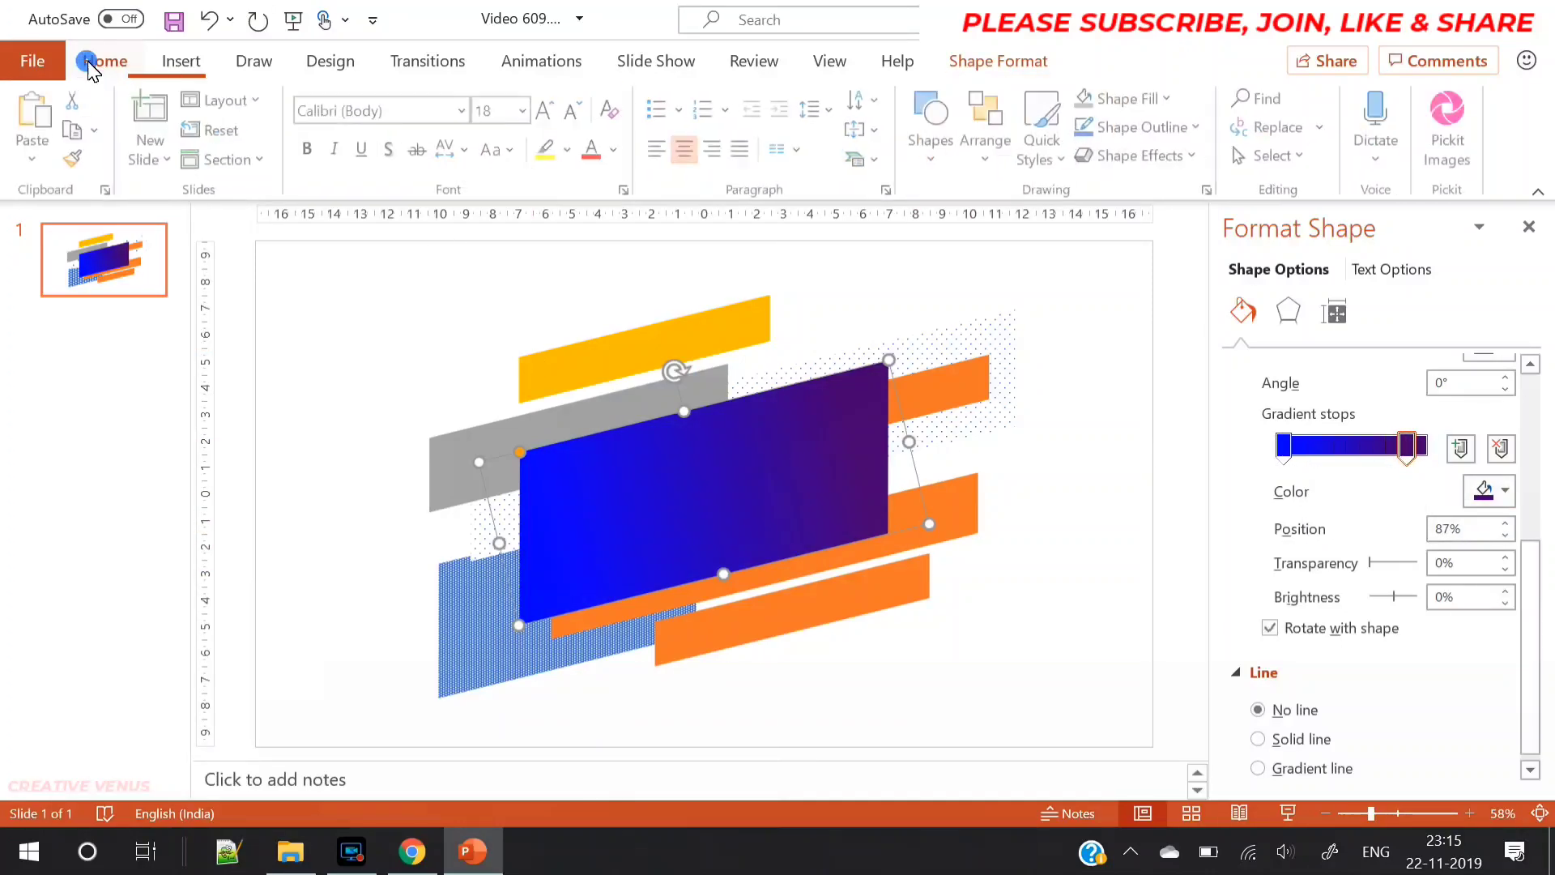
click(76, 159)
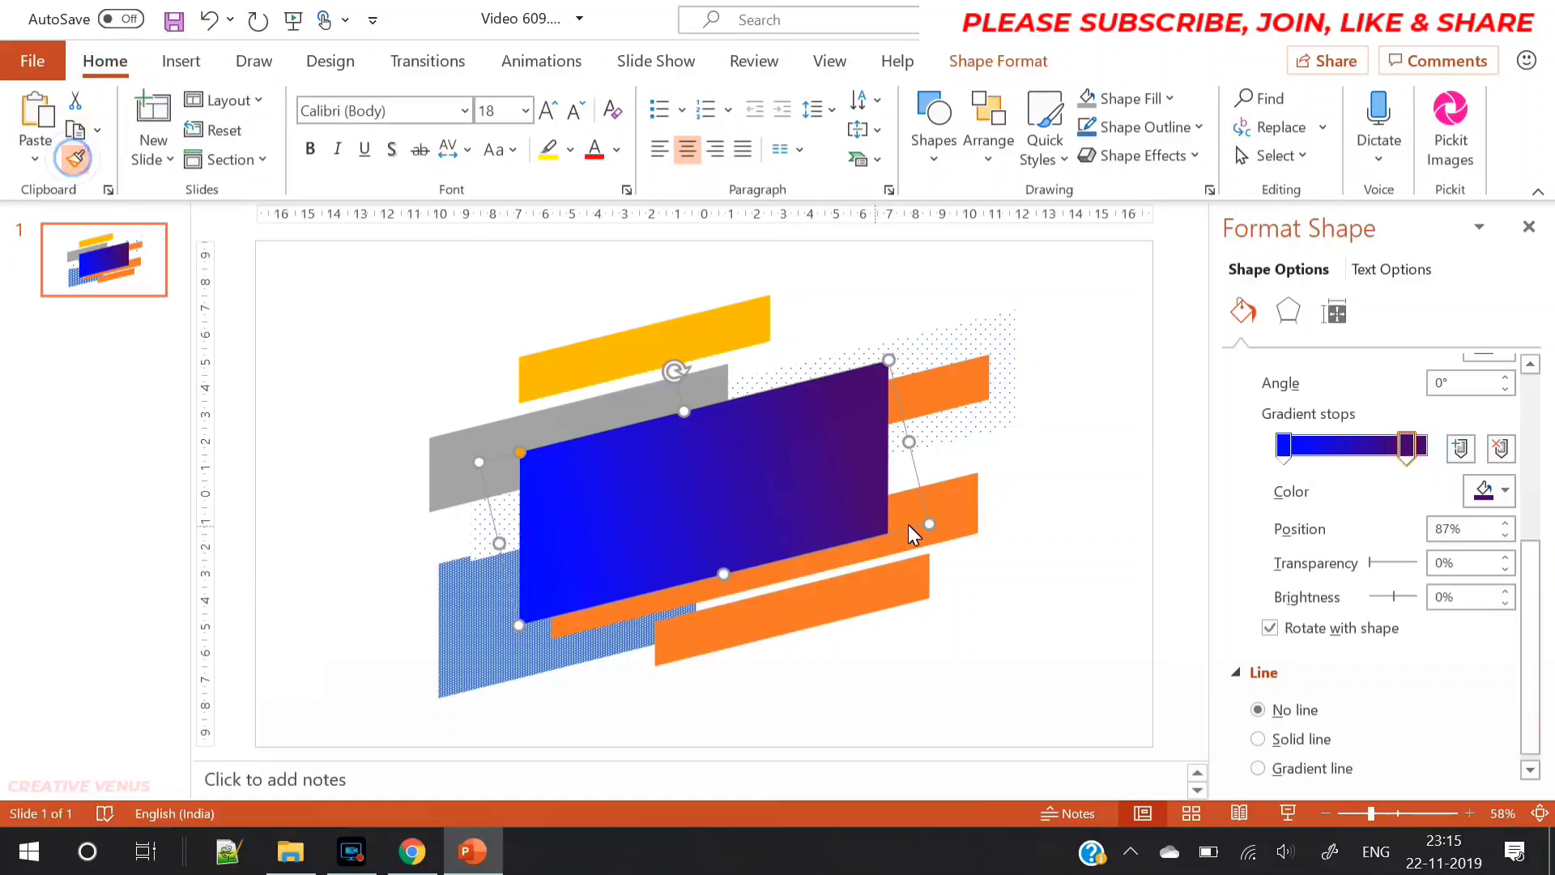
click(949, 522)
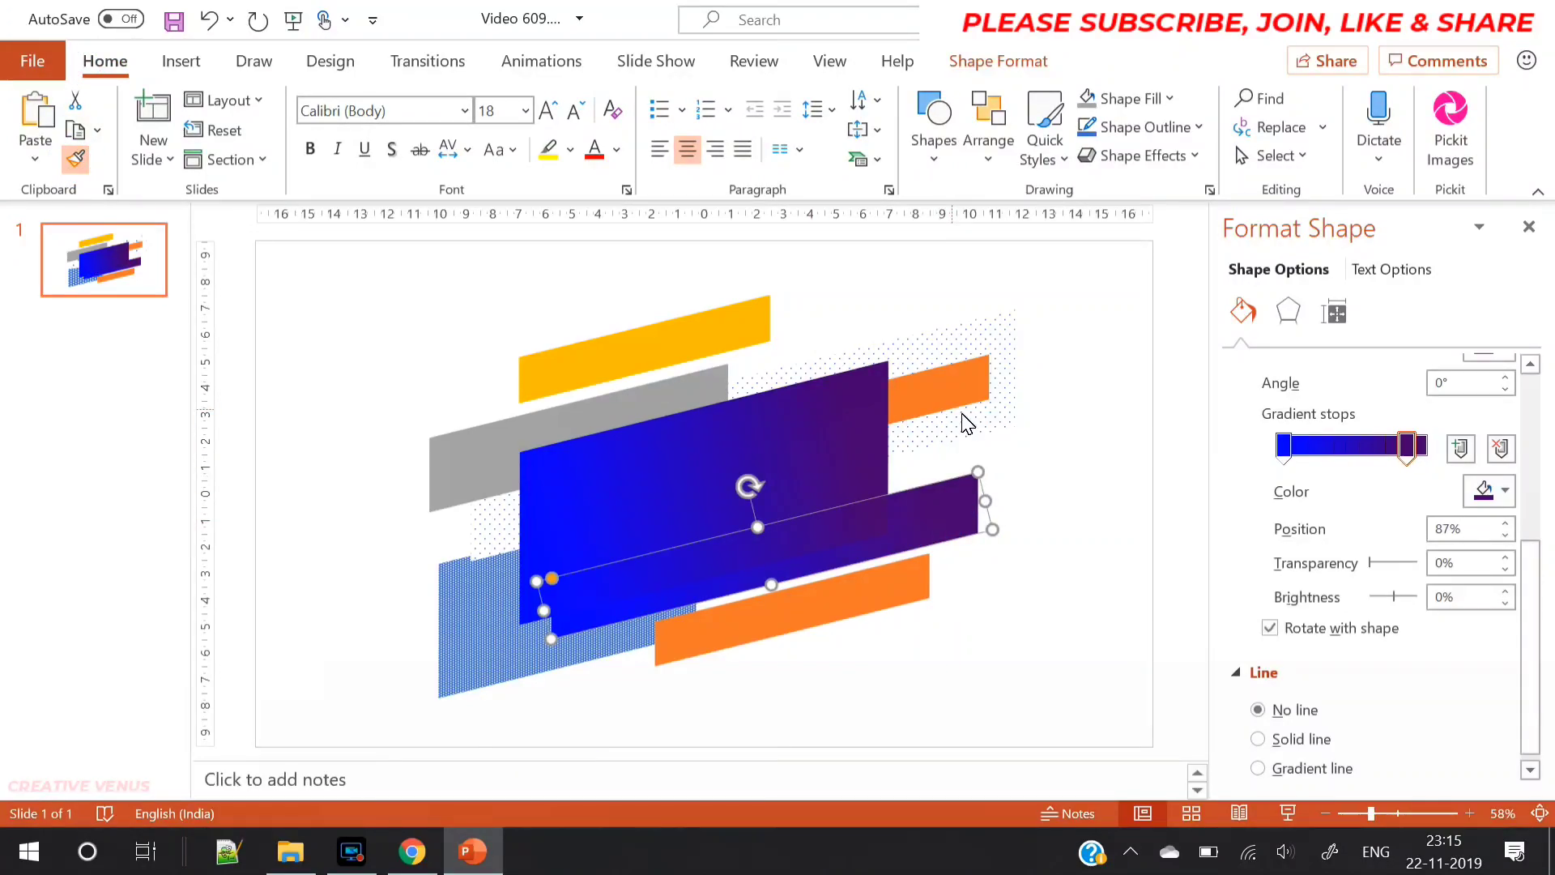
click(938, 396)
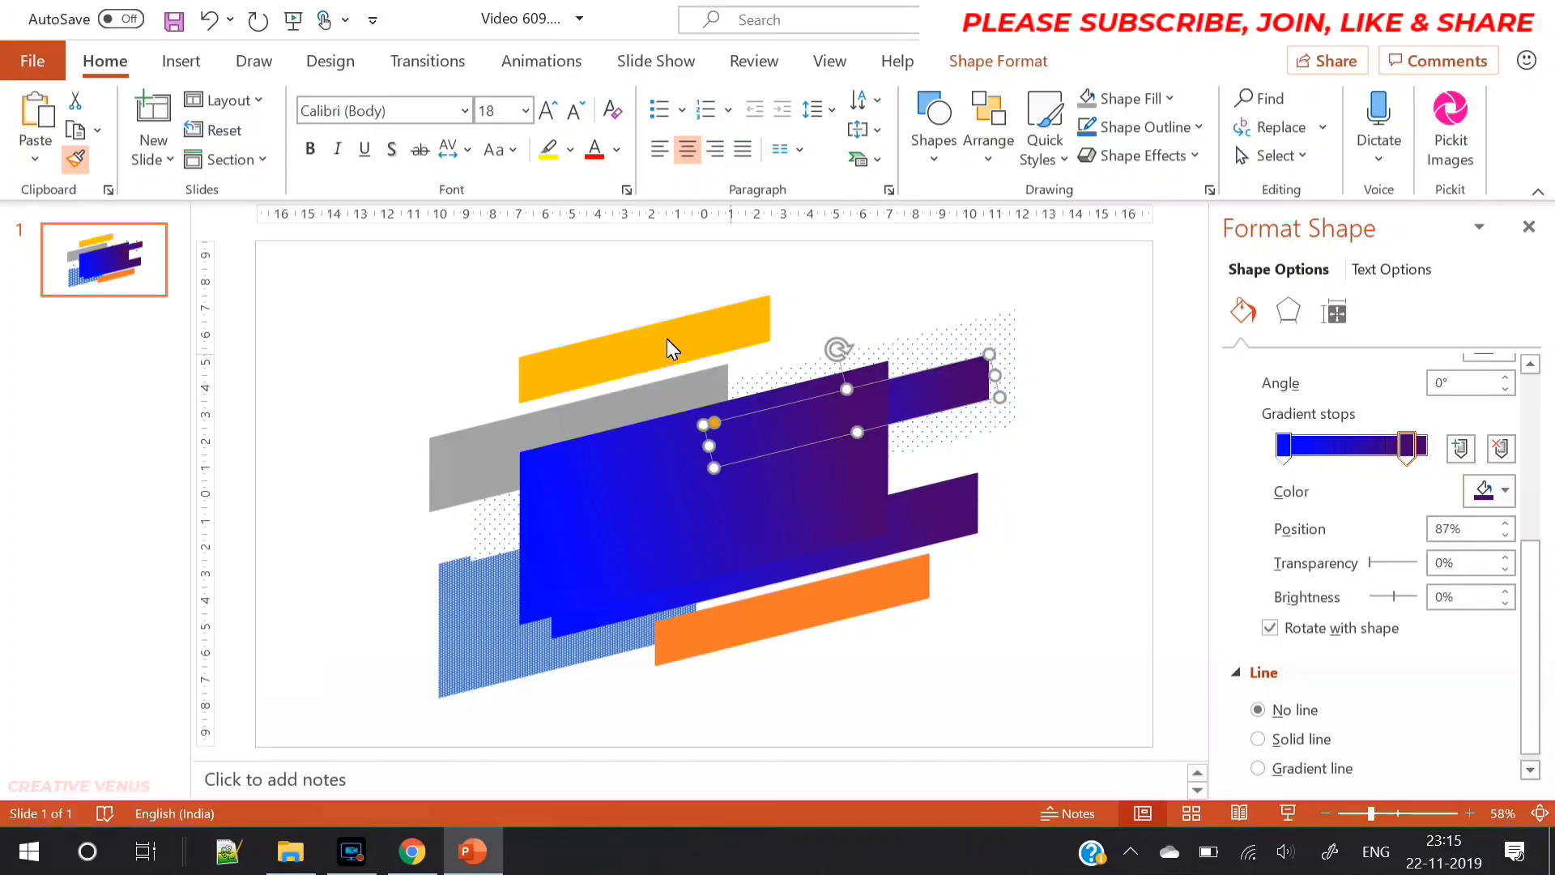
click(695, 347)
click(480, 459)
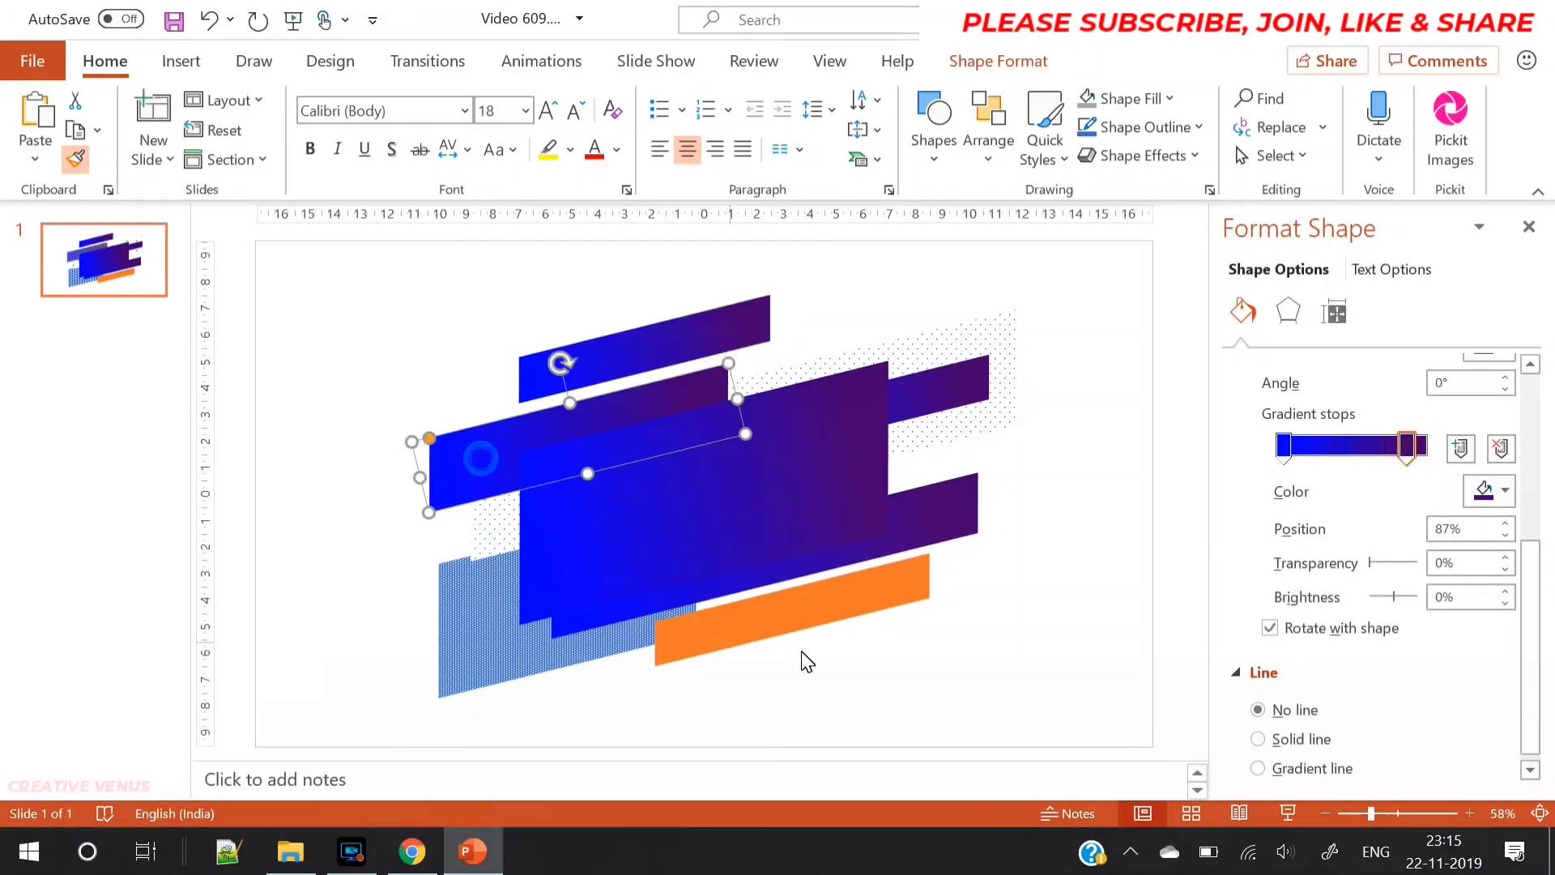
click(799, 614)
click(75, 158)
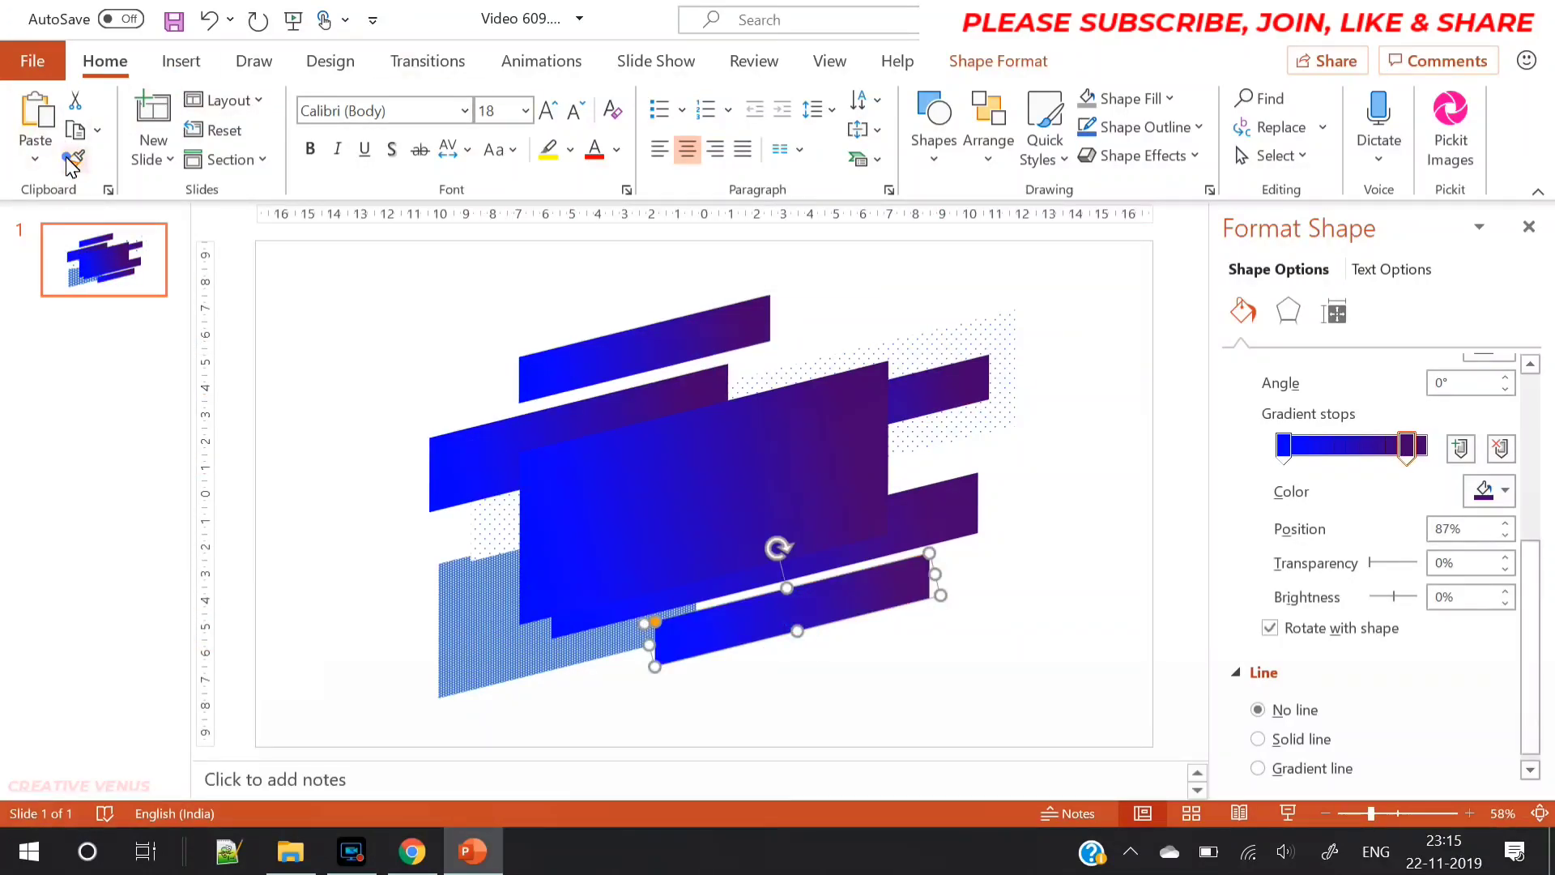
- Select the bottom, upper-right and then middle-right gradient bars in turn
click(983, 610)
click(834, 611)
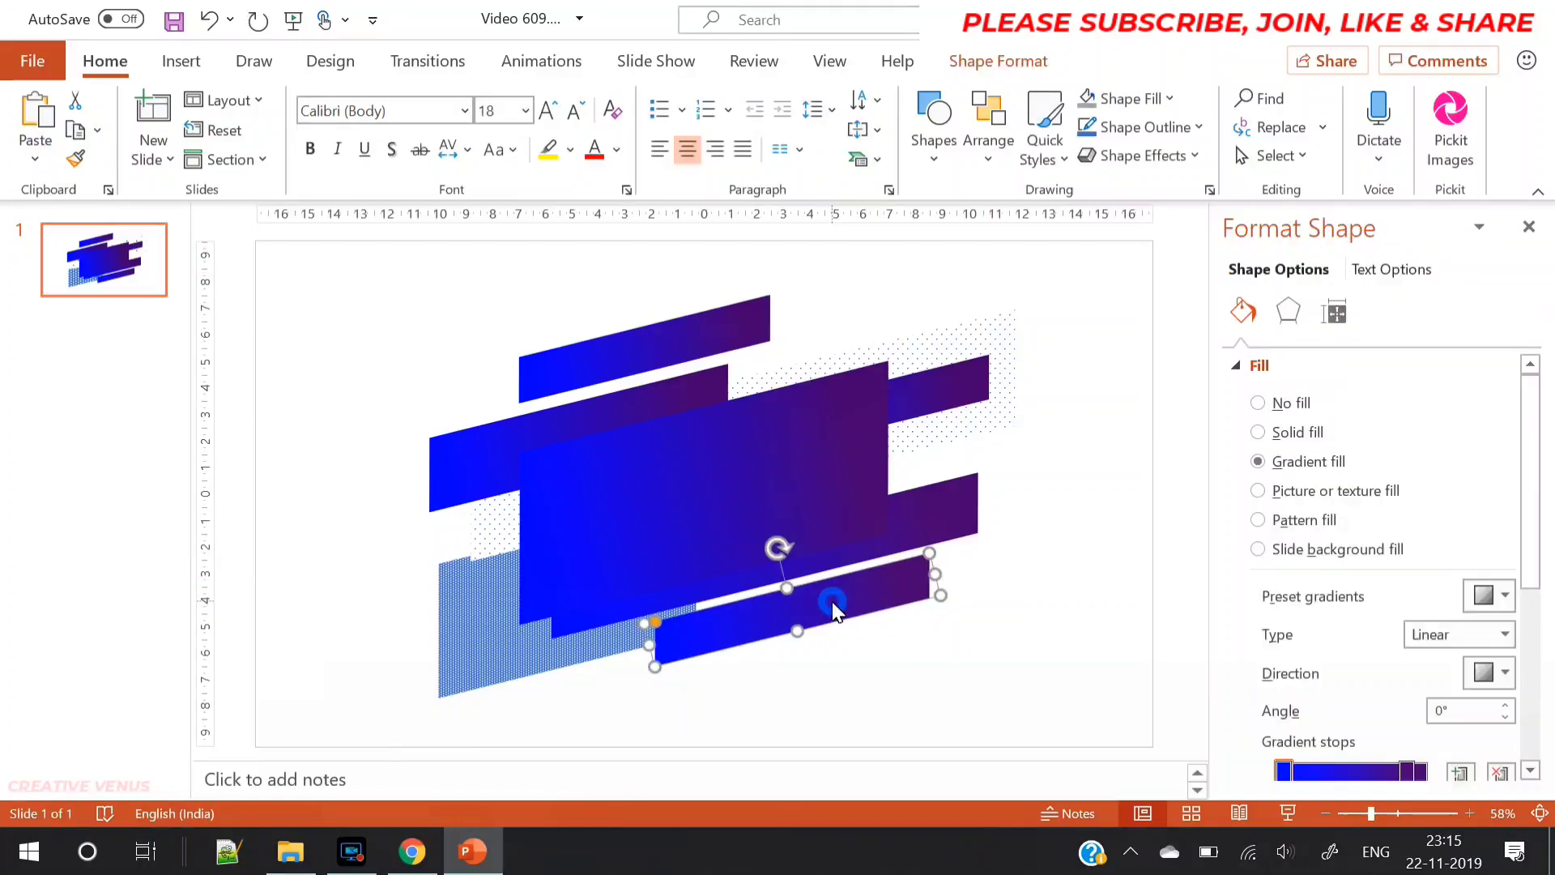
click(953, 399)
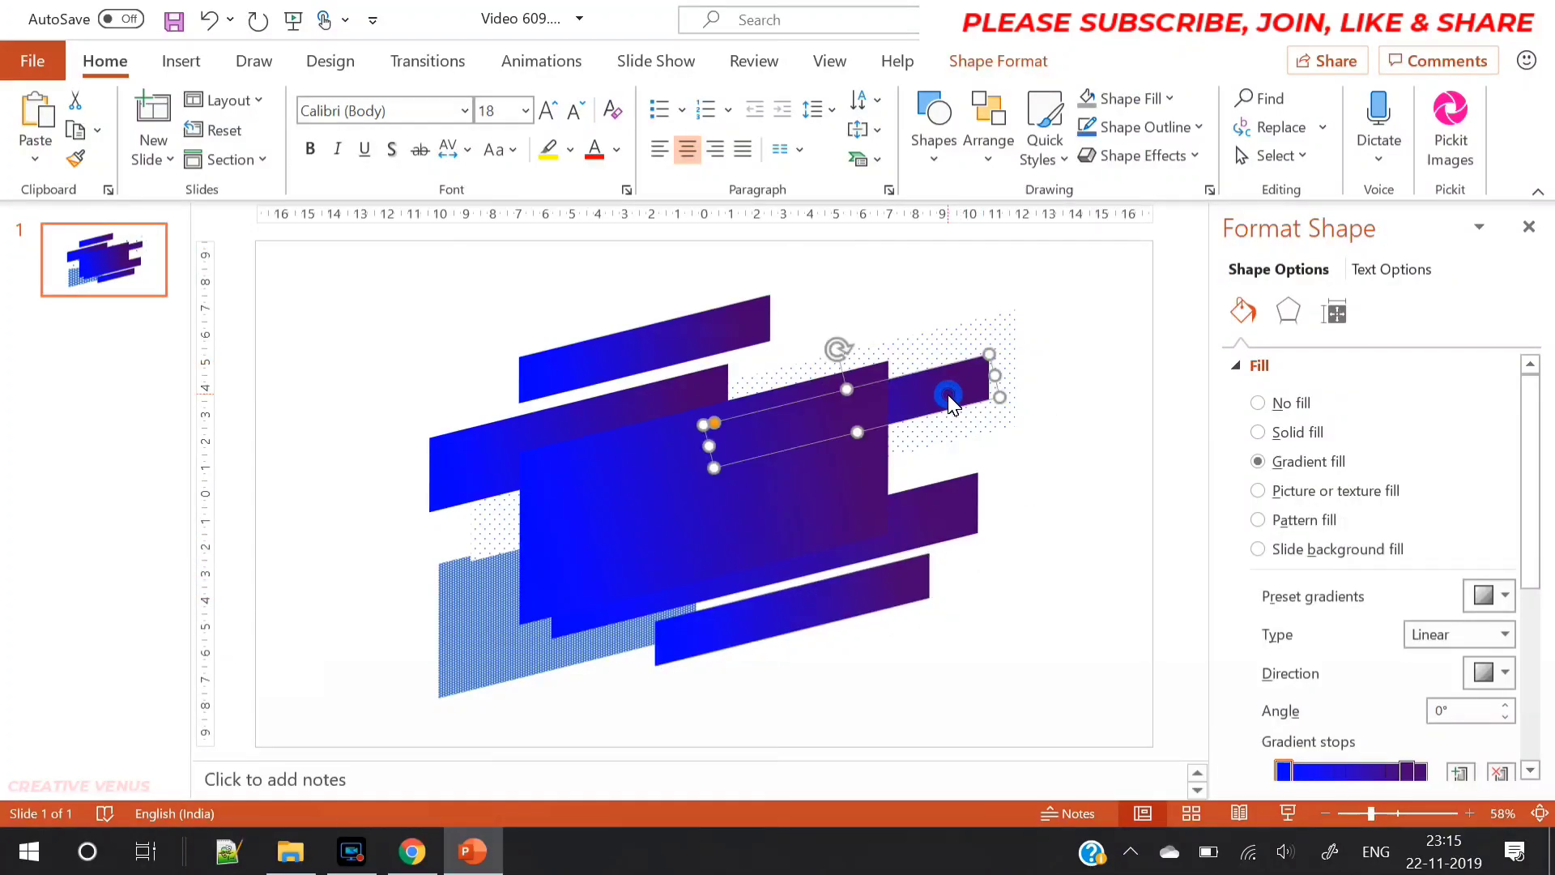
click(959, 535)
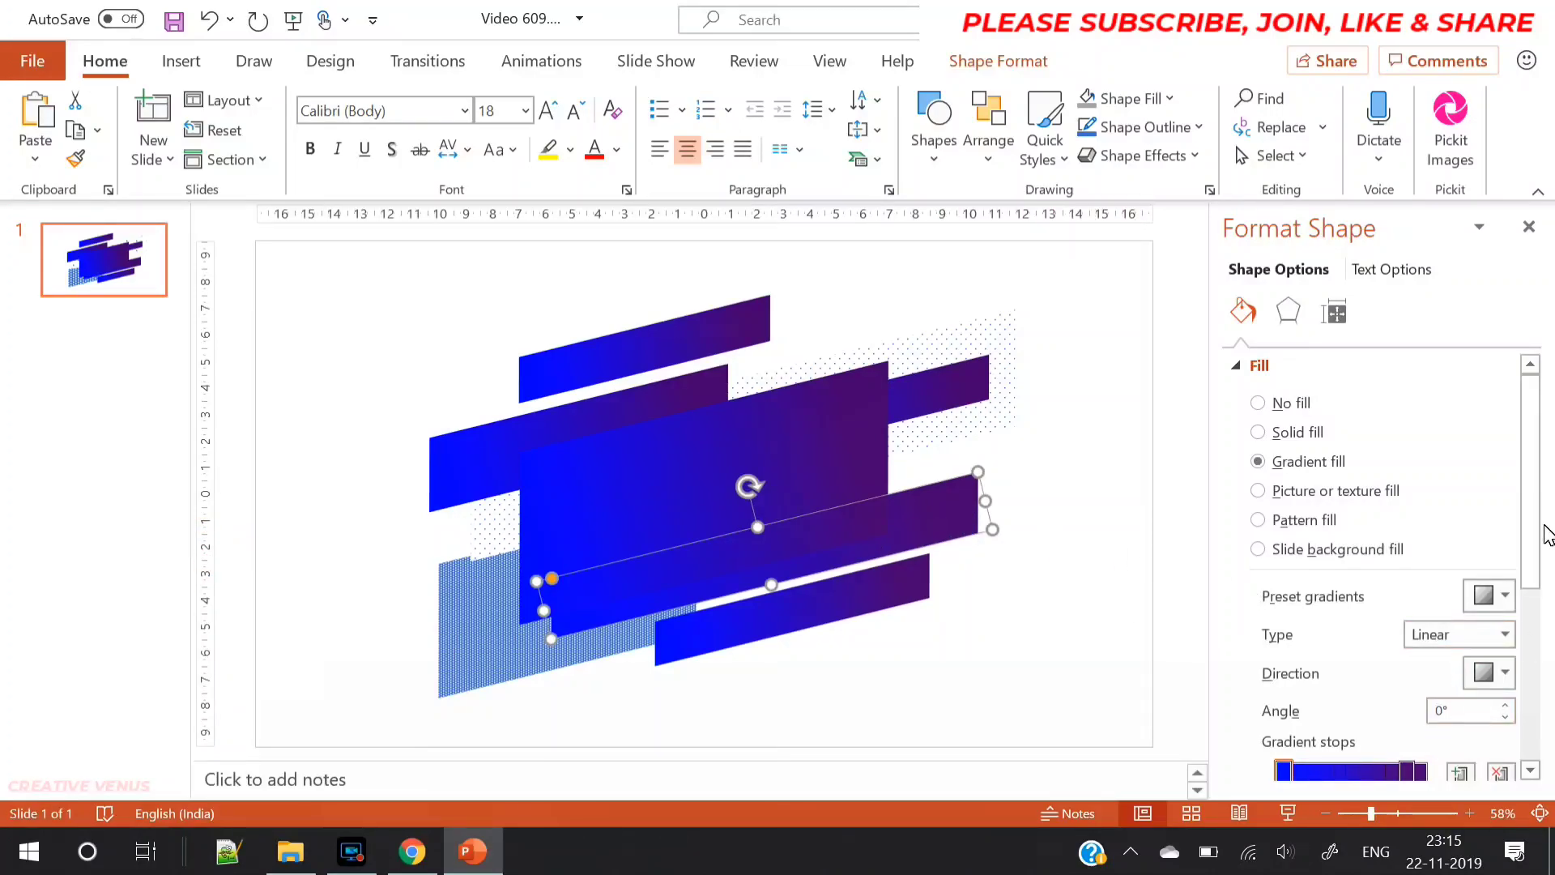
drag(1530, 531, 1531, 644)
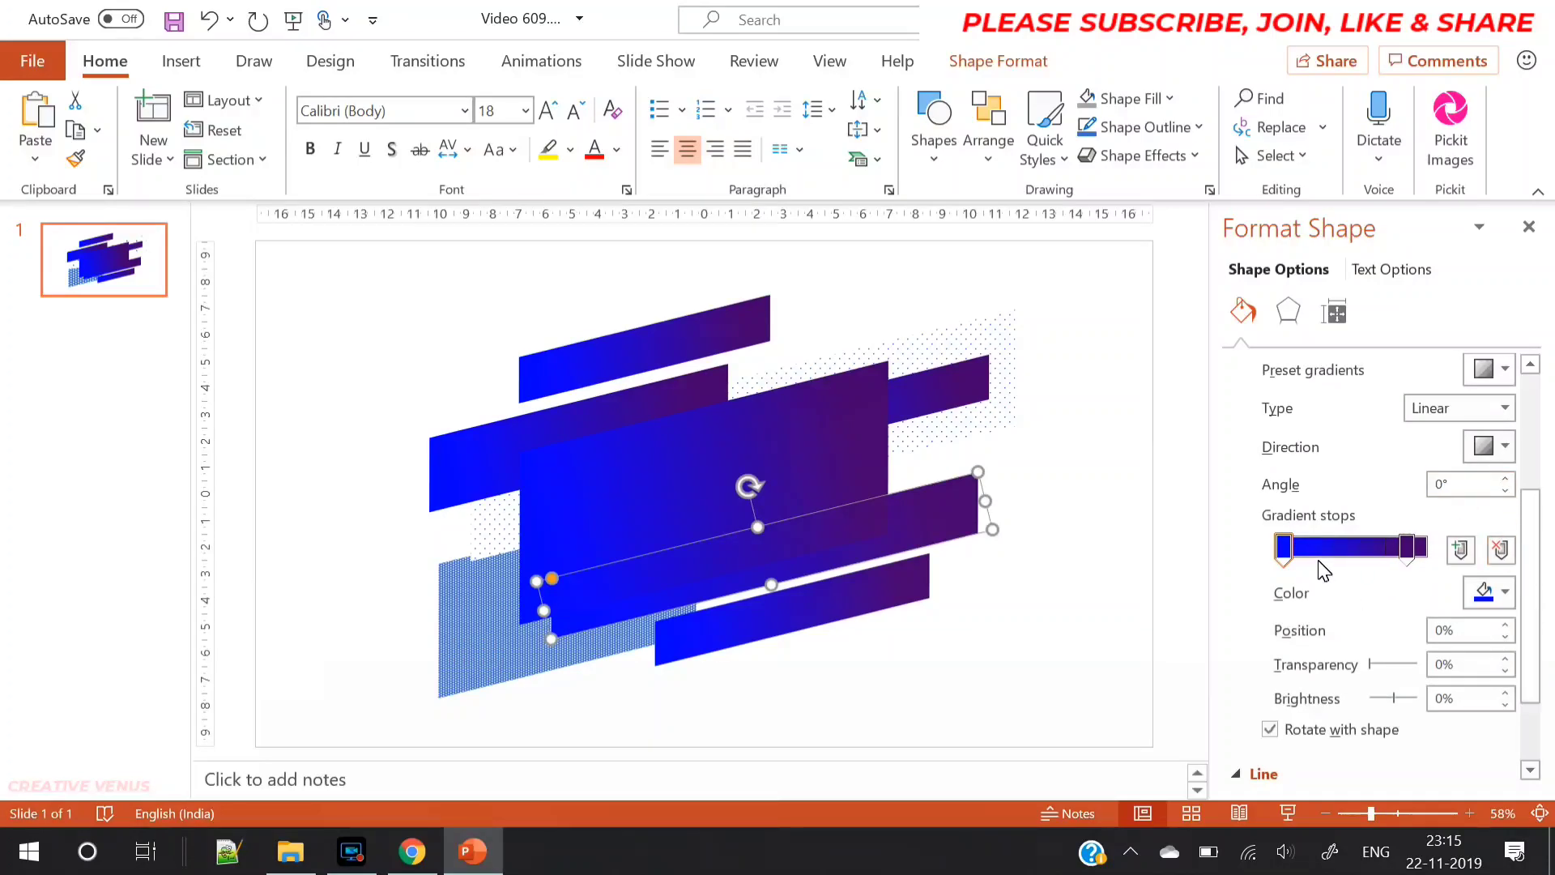
- Set the middle-right bar's left gradient stop to a darker indigo
click(1505, 592)
click(1385, 532)
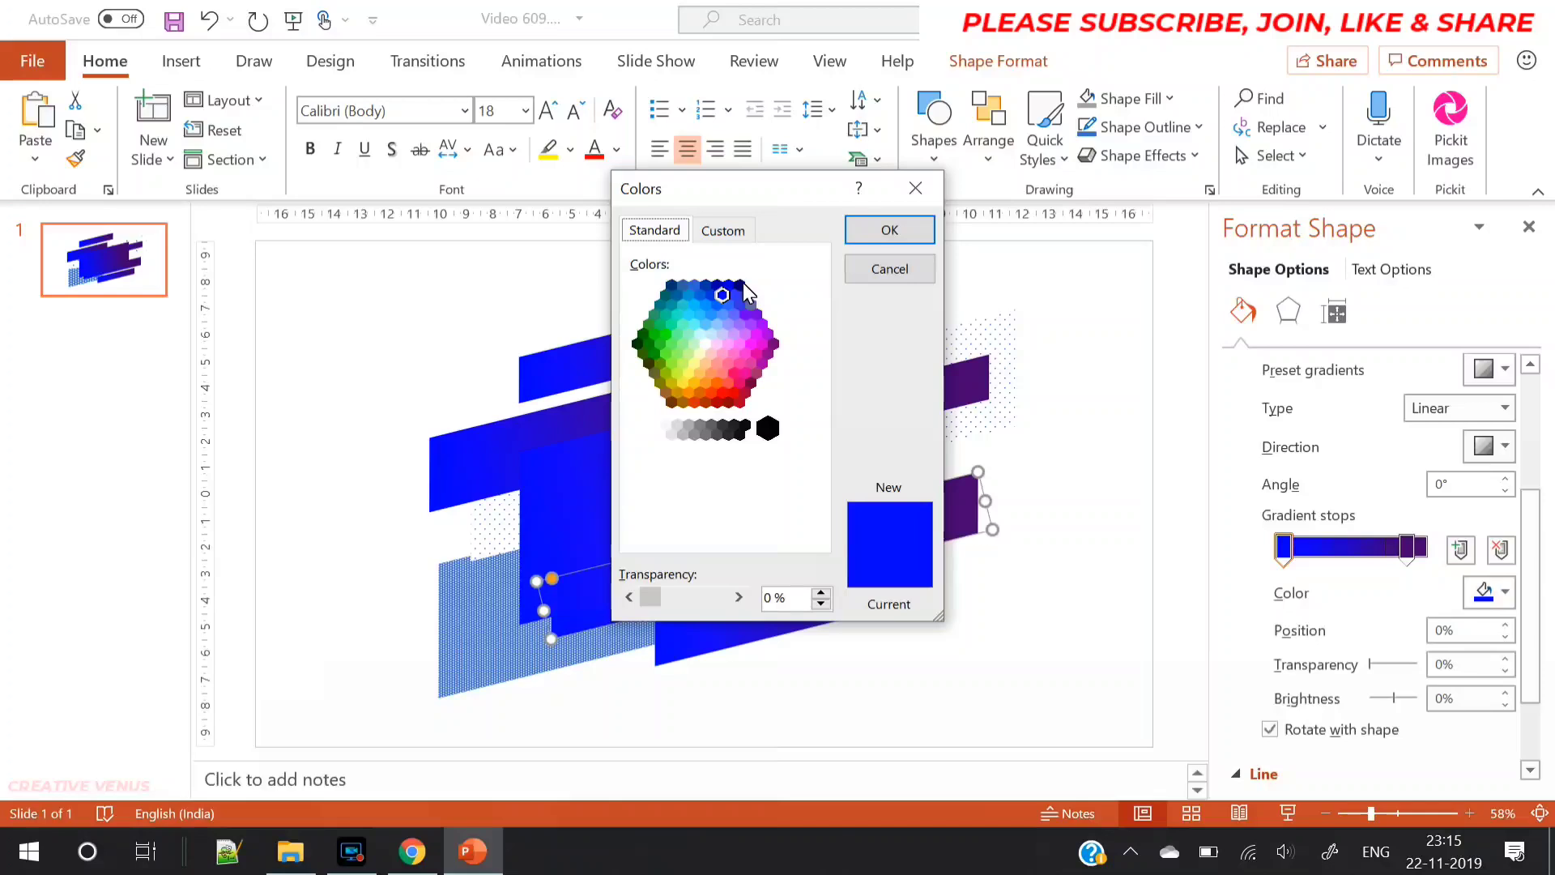
click(739, 285)
click(907, 227)
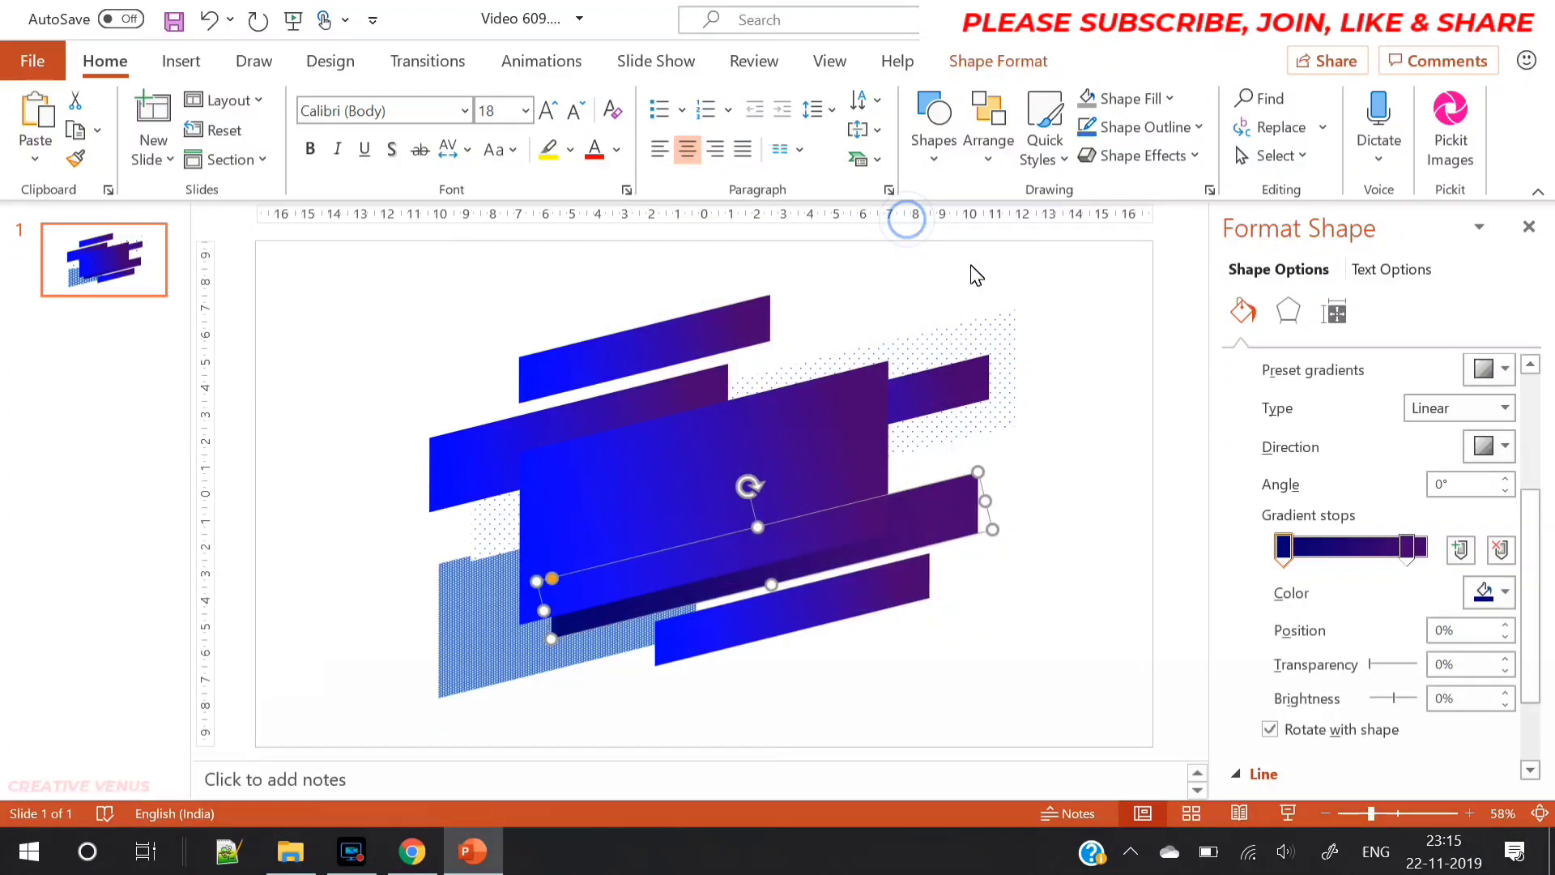
- Set the right gradient stop to a brighter purple, RGB 94/0/158
click(1413, 557)
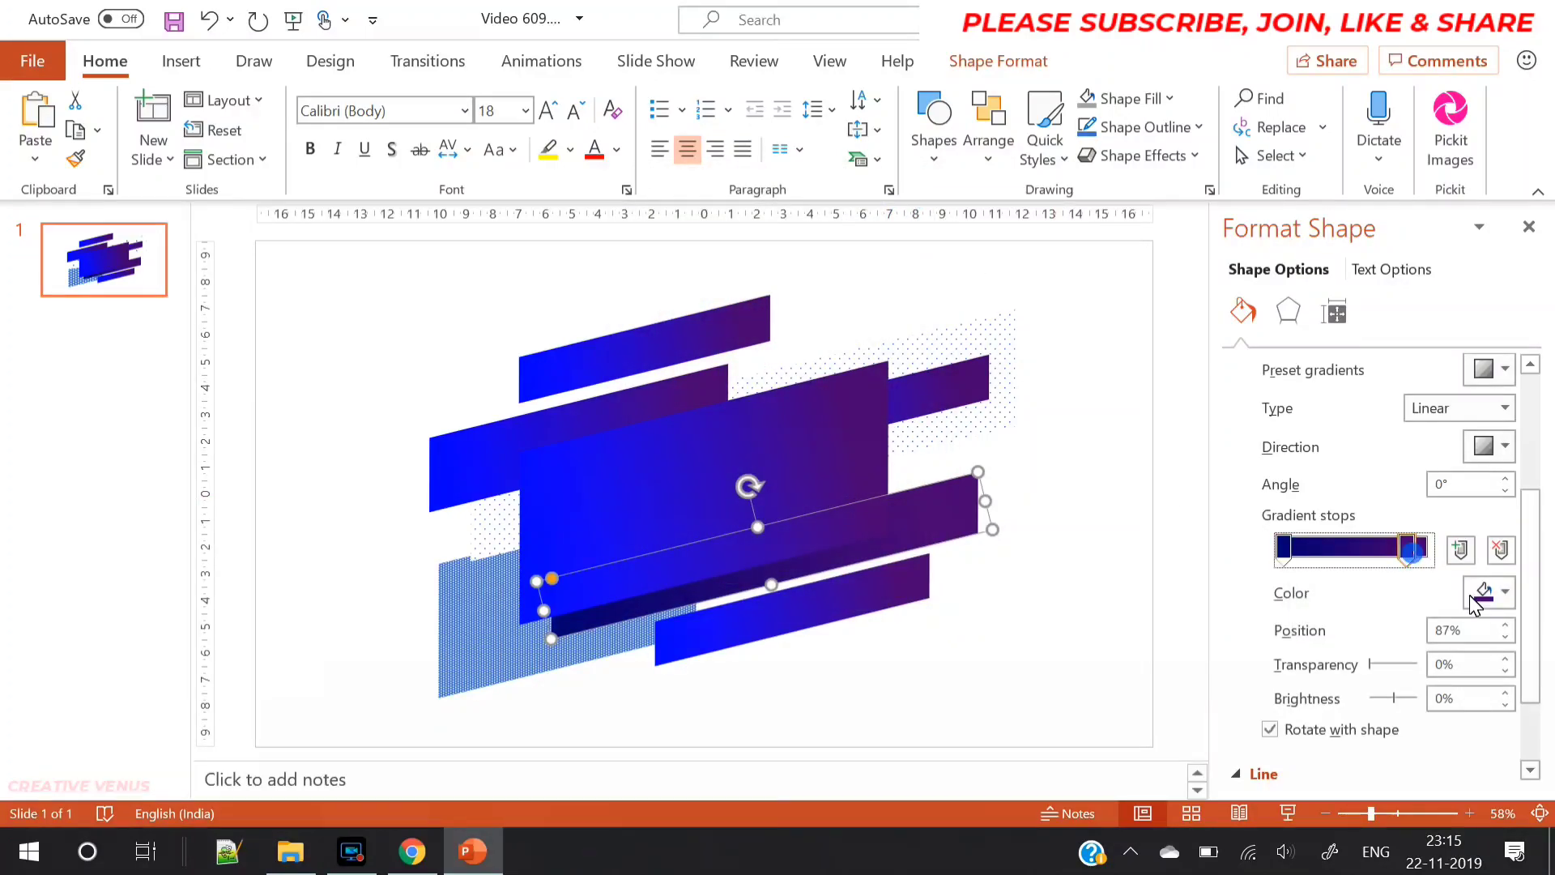
click(1491, 592)
click(1445, 541)
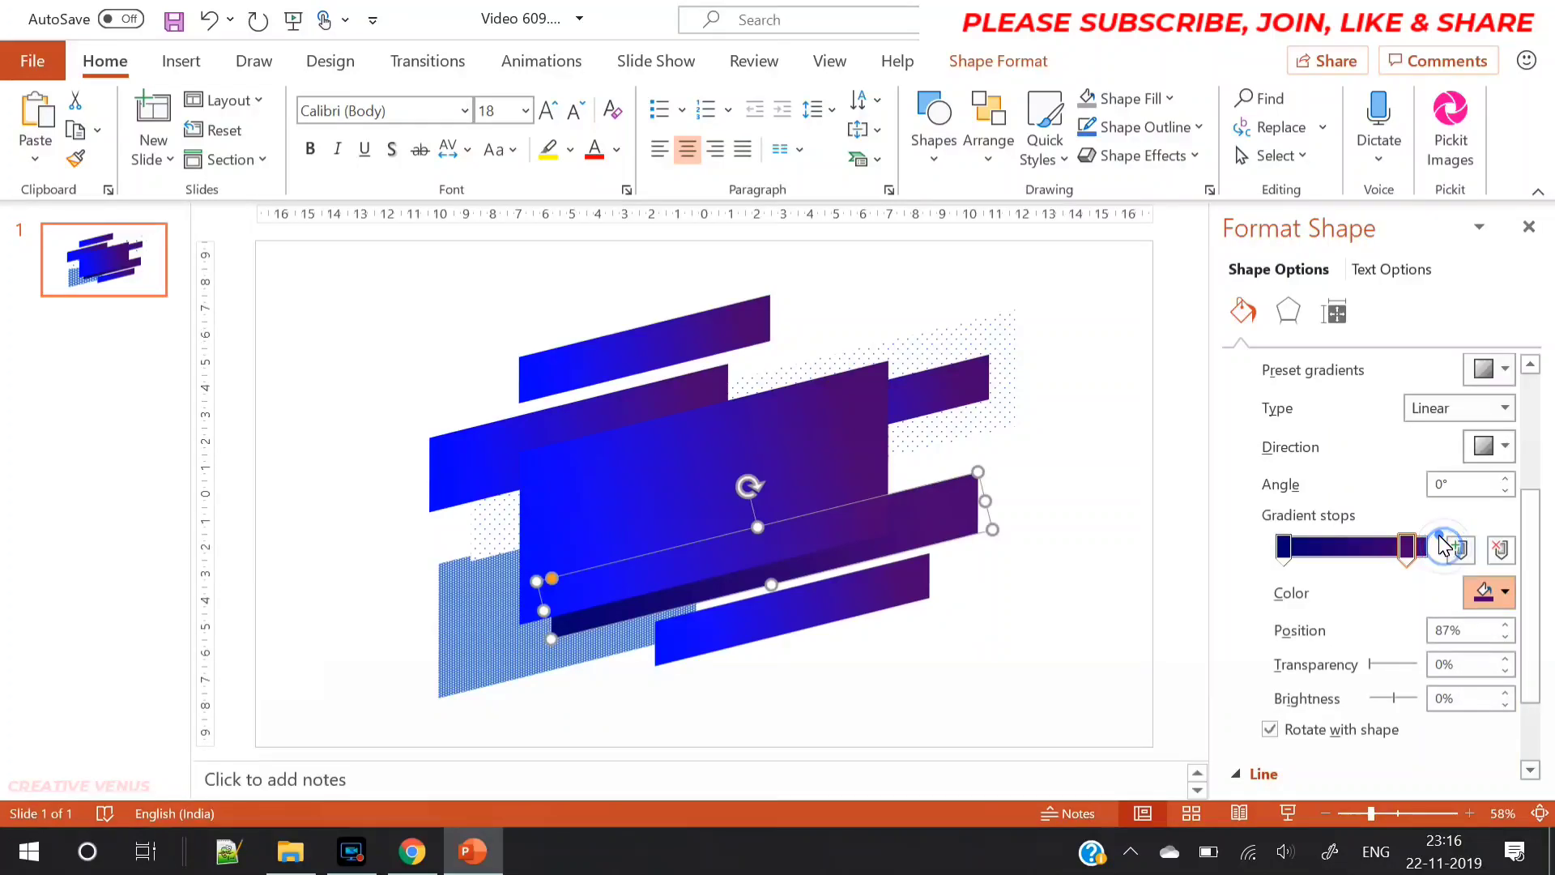
drag(815, 367, 815, 355)
drag(750, 280, 752, 278)
click(890, 235)
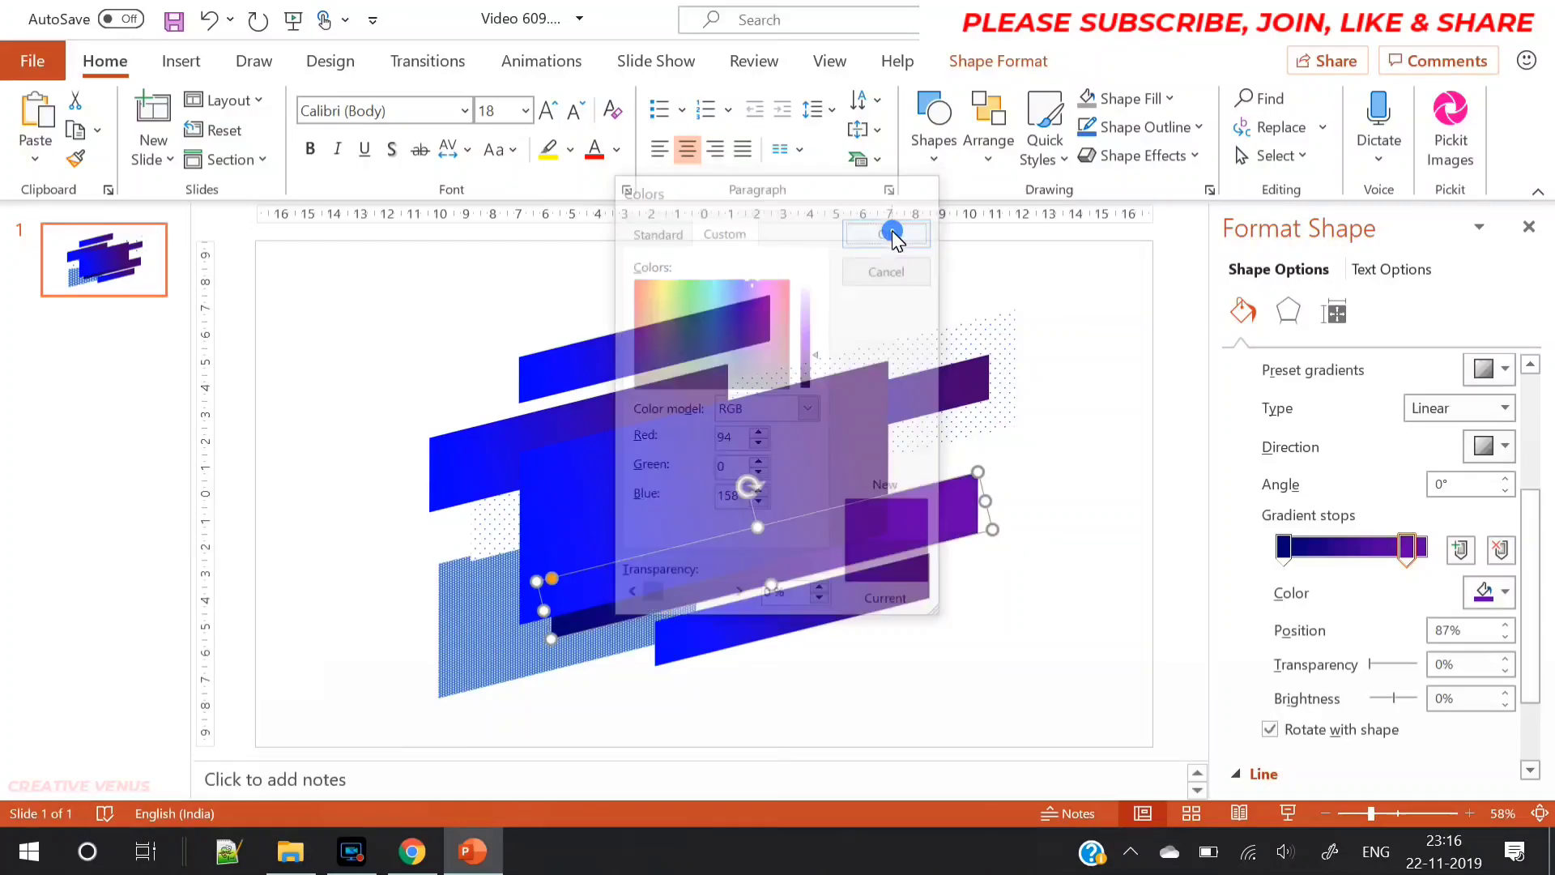
click(1067, 577)
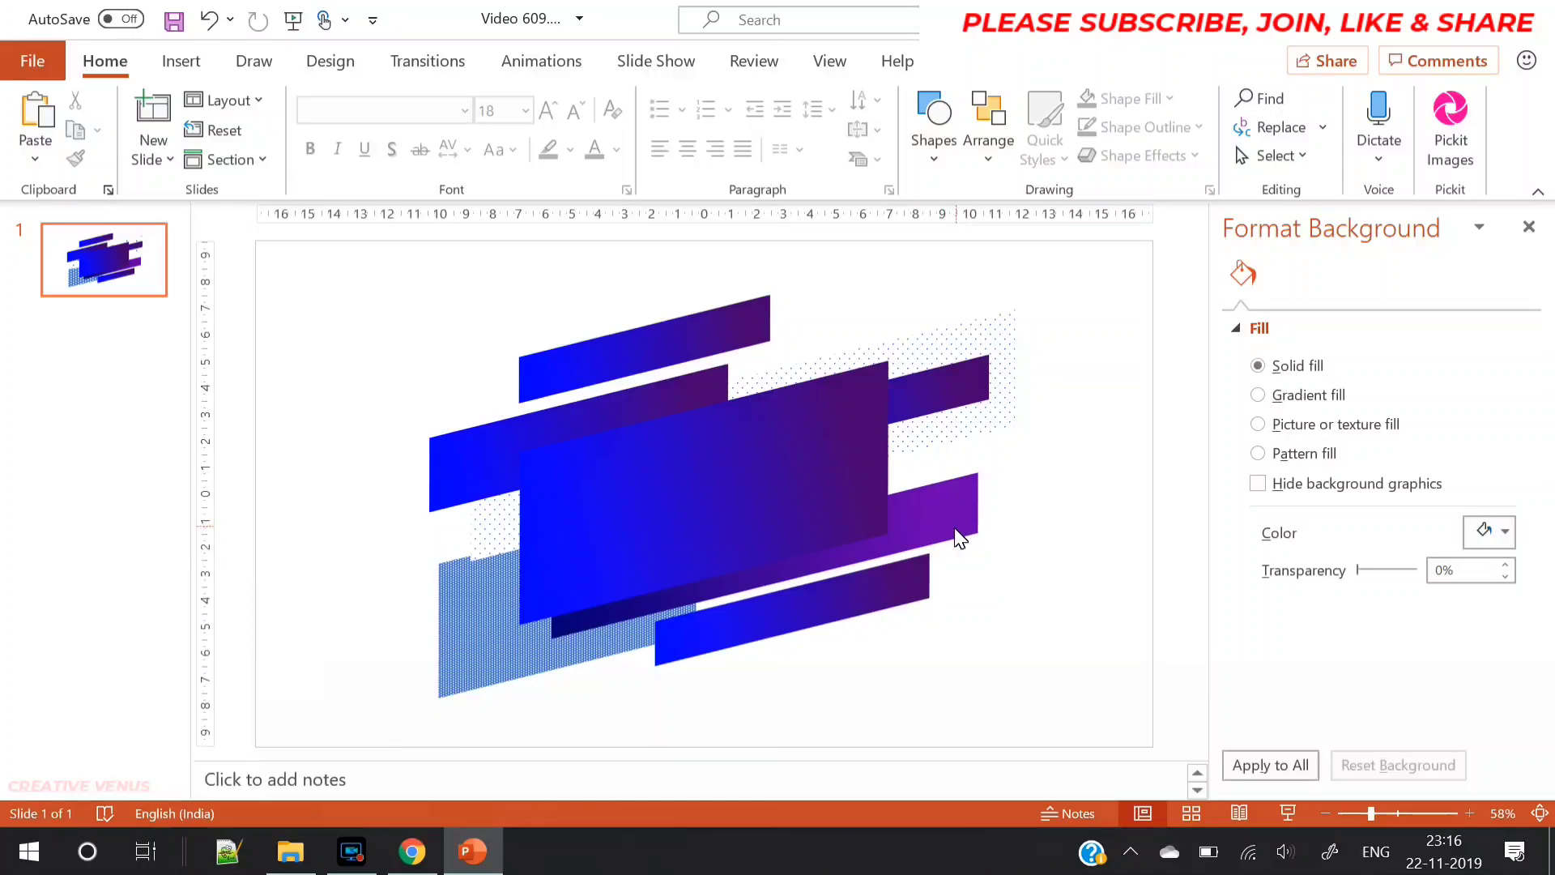
- Make the upper-right bar's right gradient stop the recent bright blue
click(931, 419)
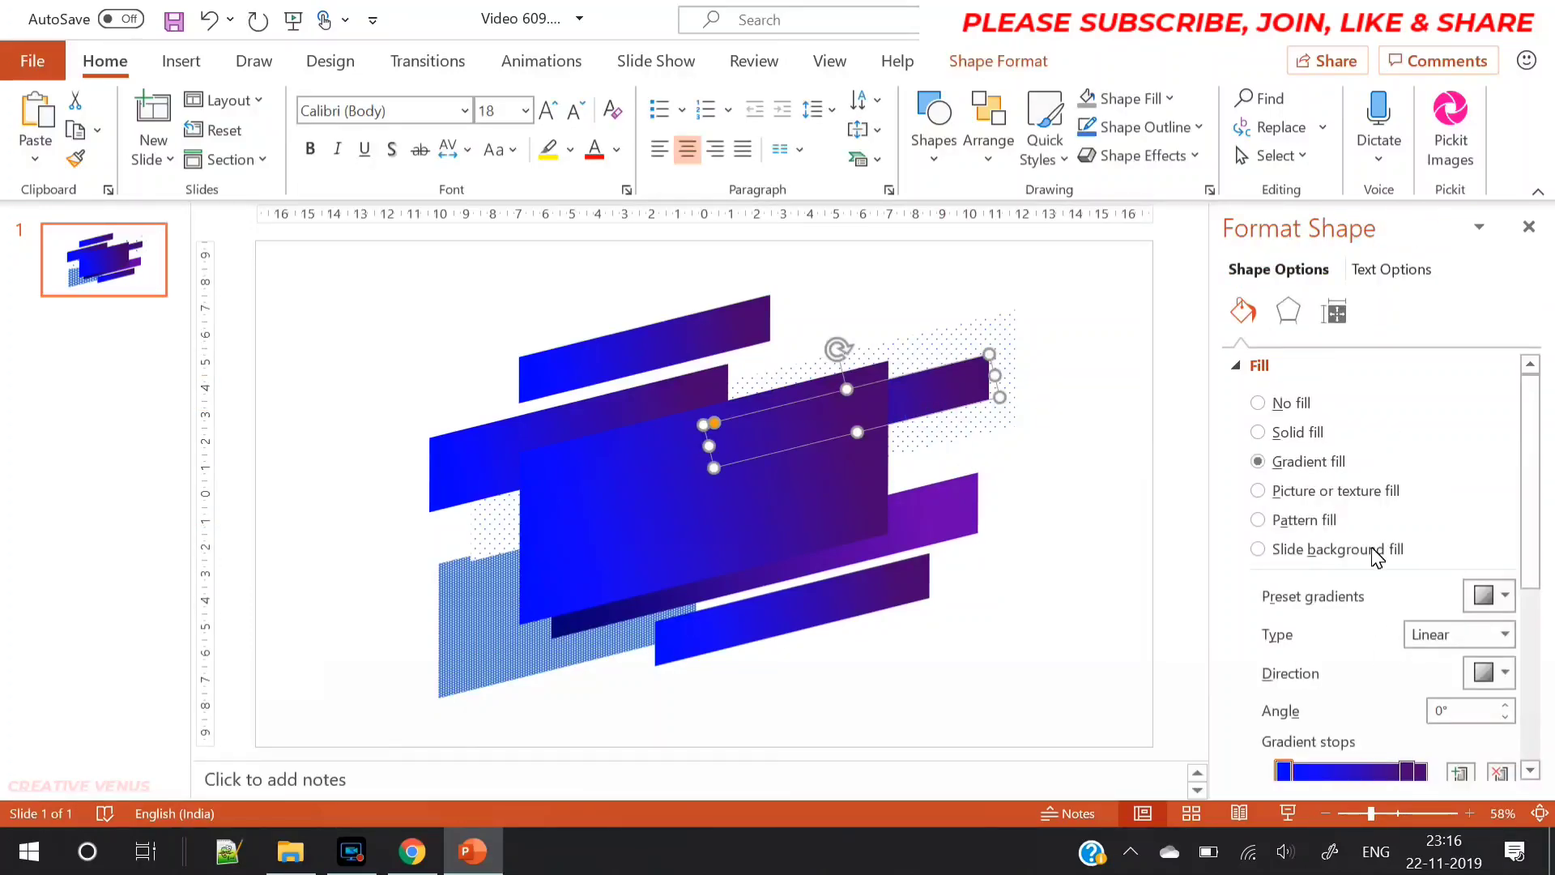
drag(1533, 532, 1537, 629)
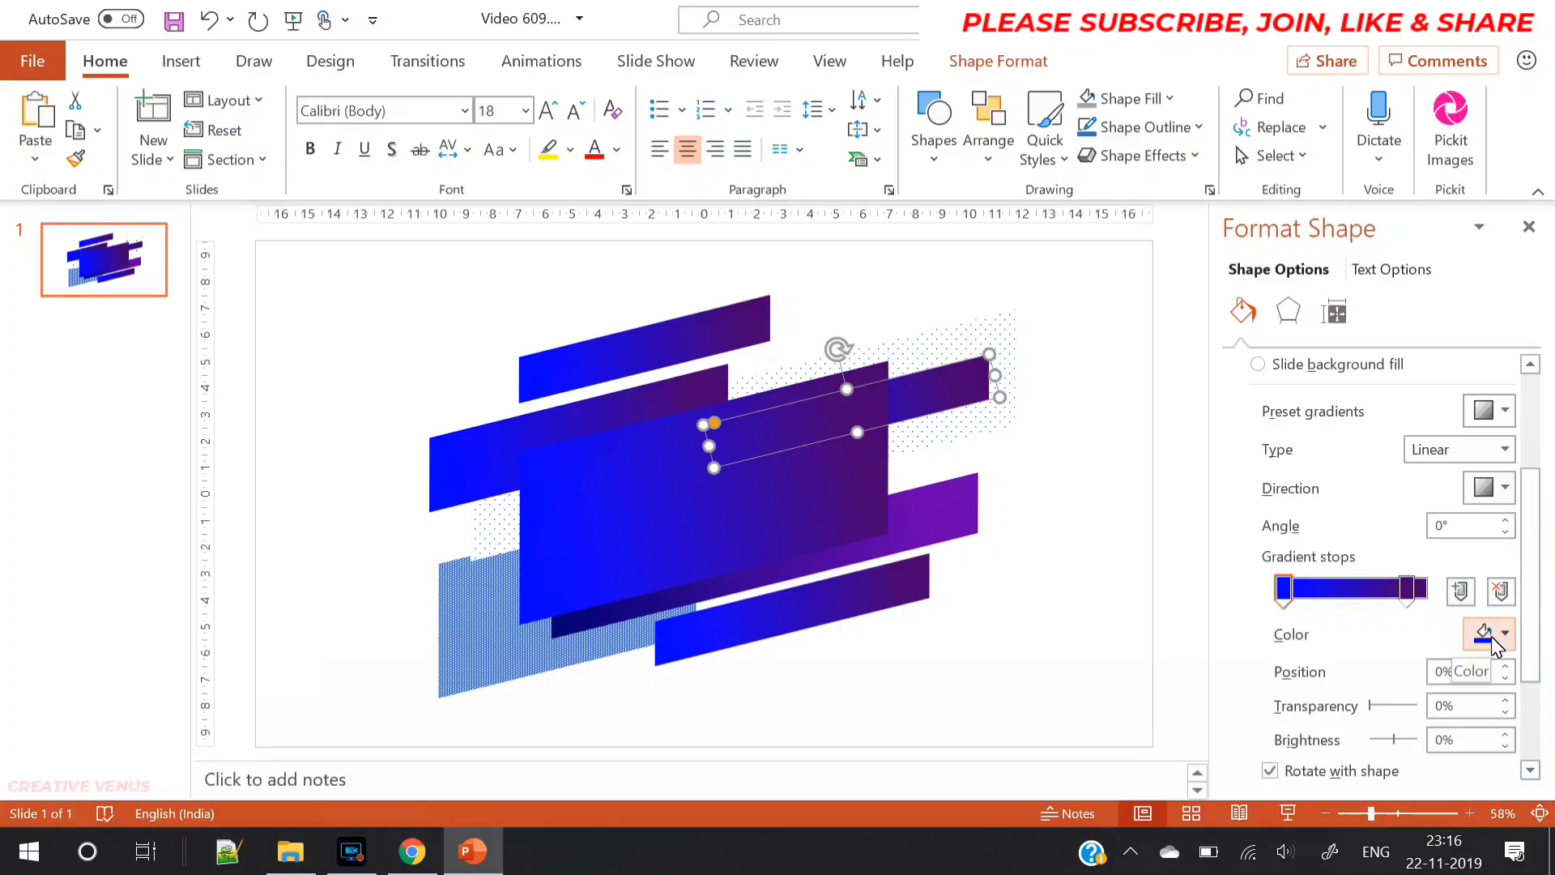
click(1409, 589)
click(1486, 635)
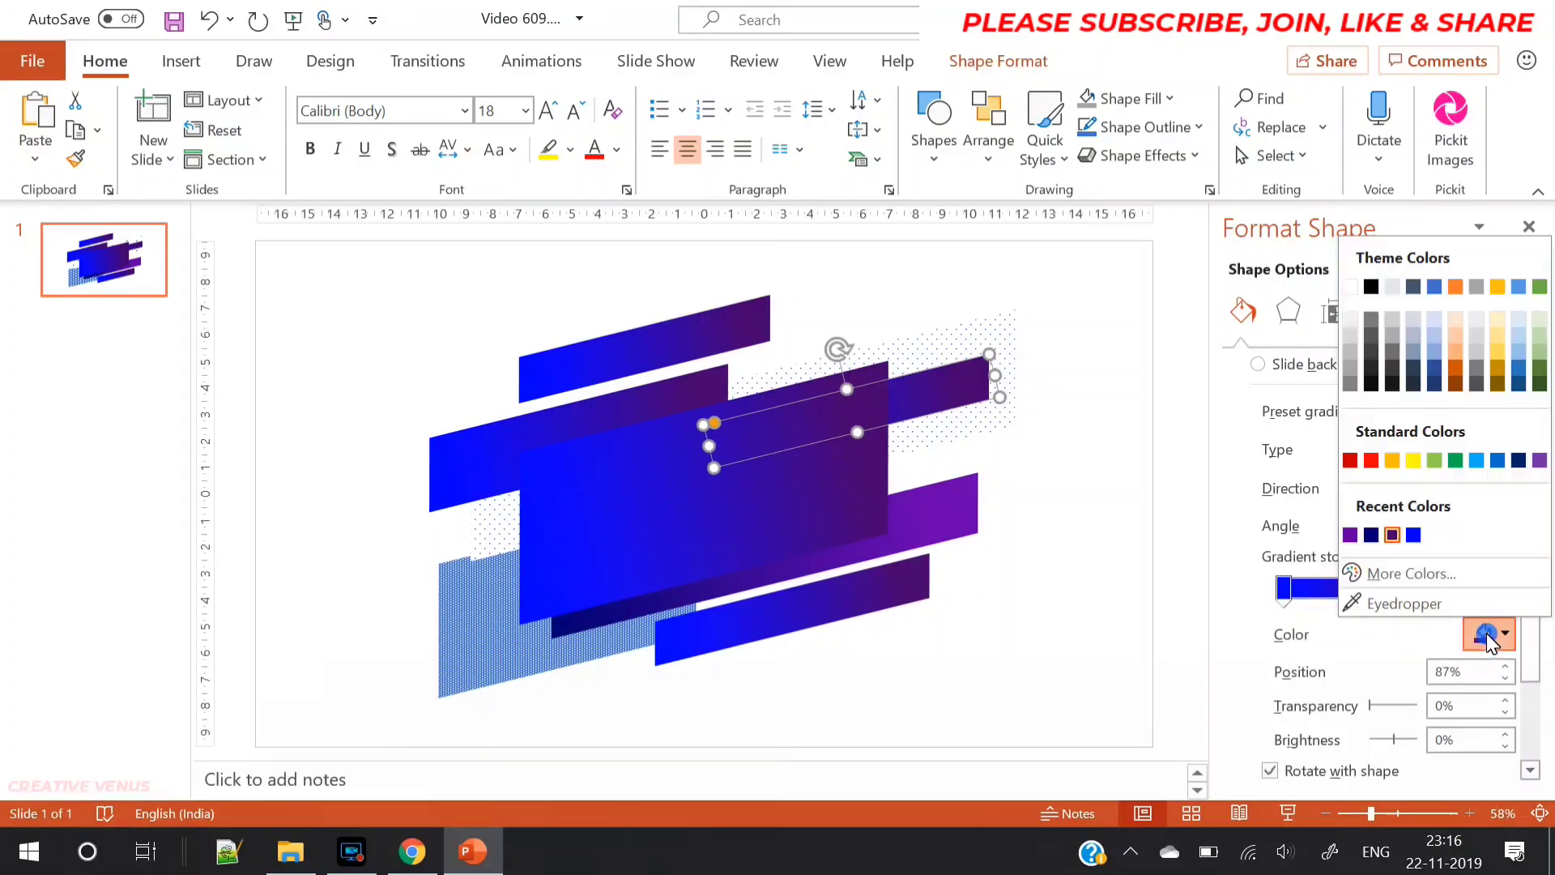
click(1413, 534)
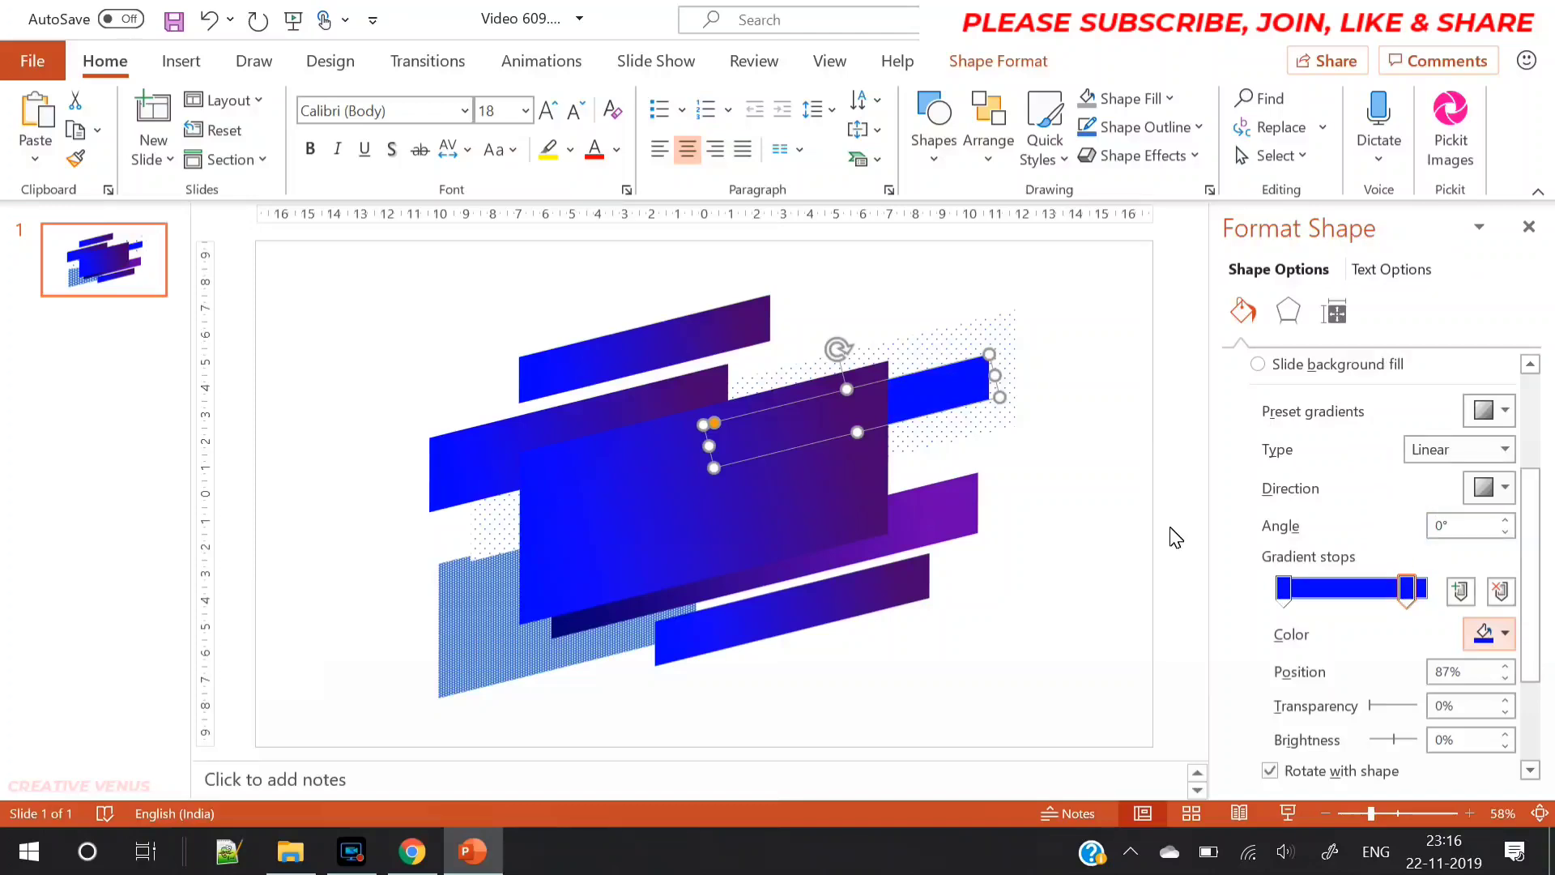
click(1080, 520)
- Colour its left stop purple and slide that stop toward the bar's middle
click(943, 414)
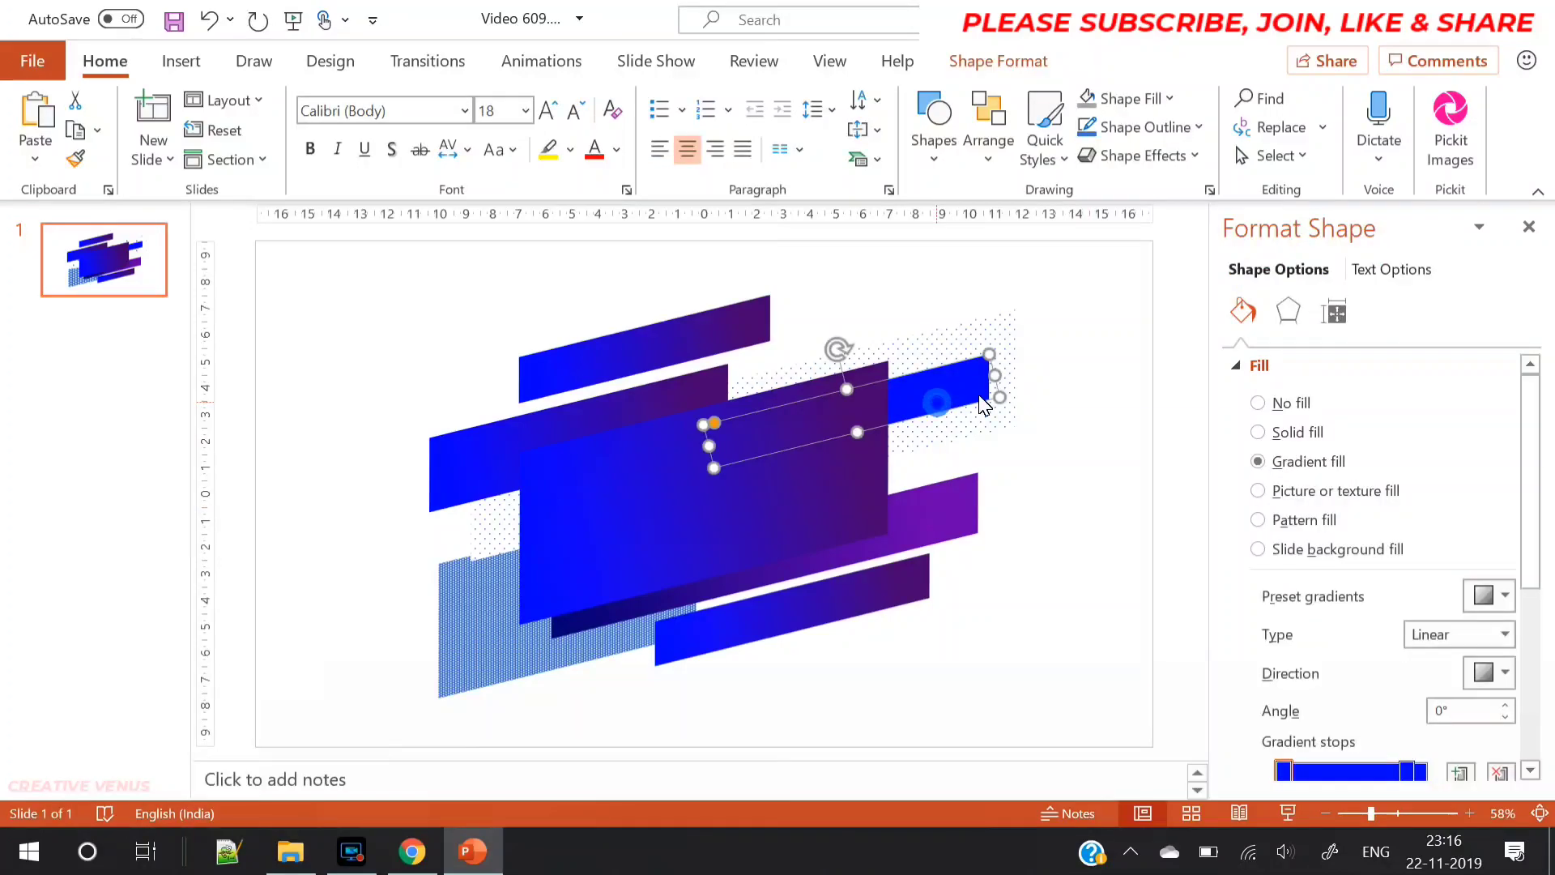
drag(1530, 547, 1533, 631)
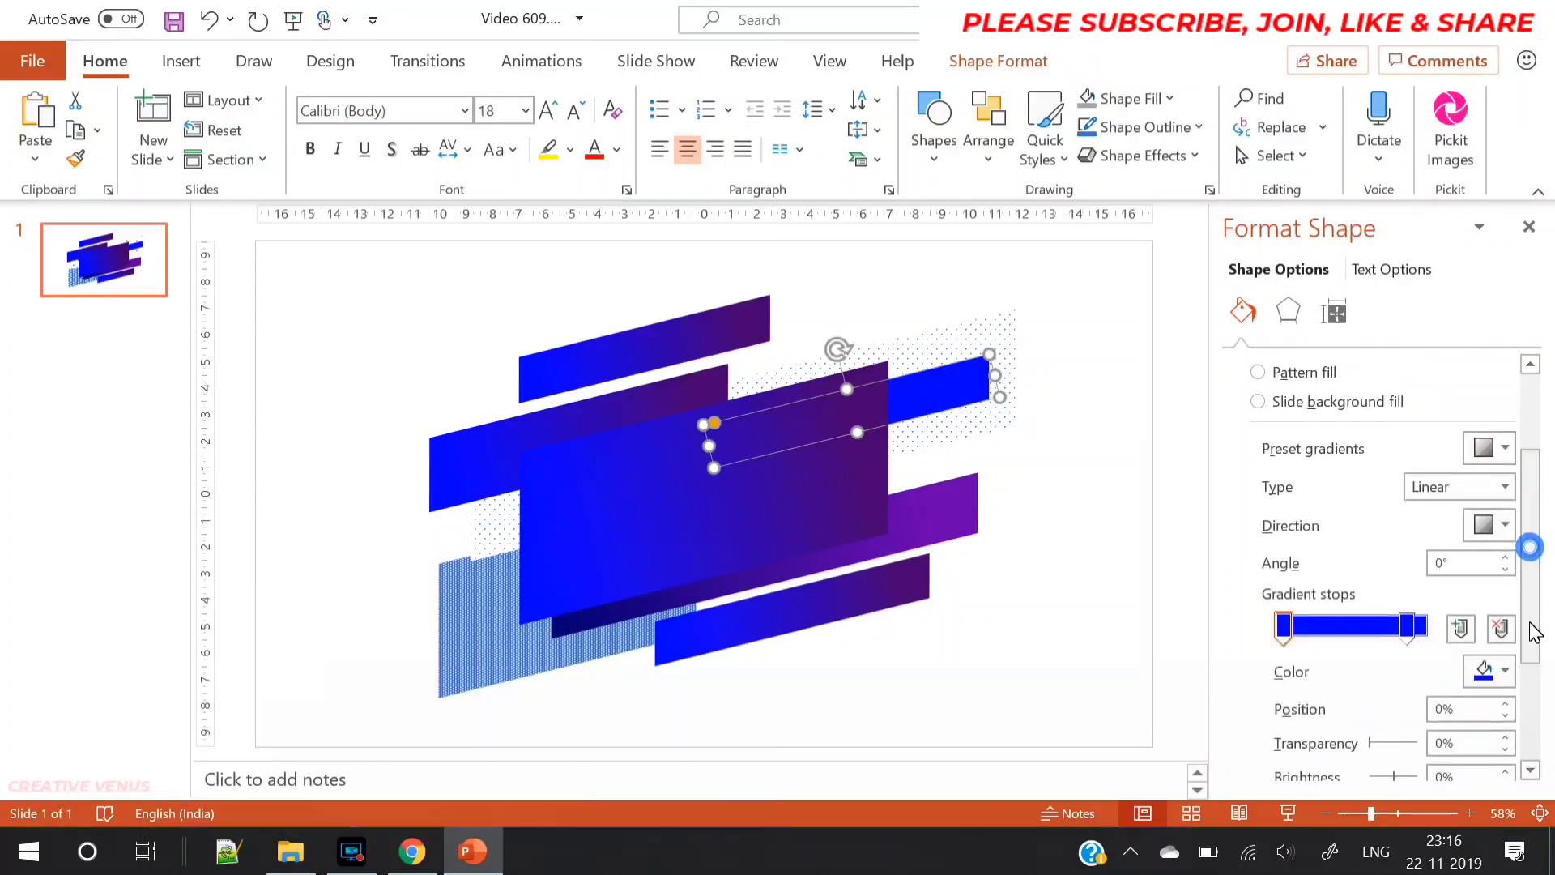
click(1407, 628)
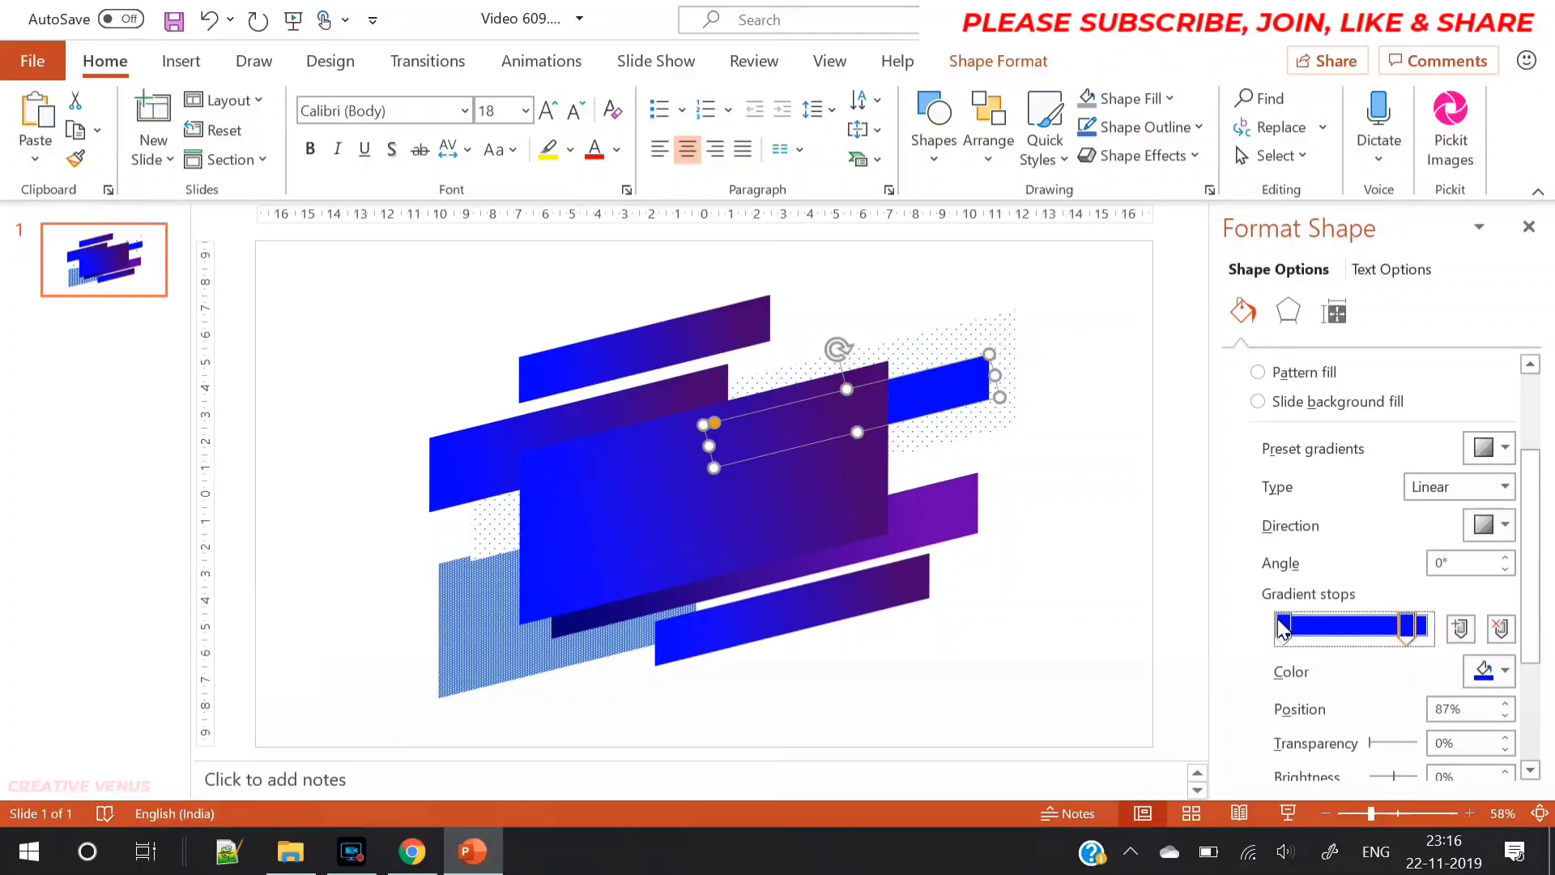
click(1499, 675)
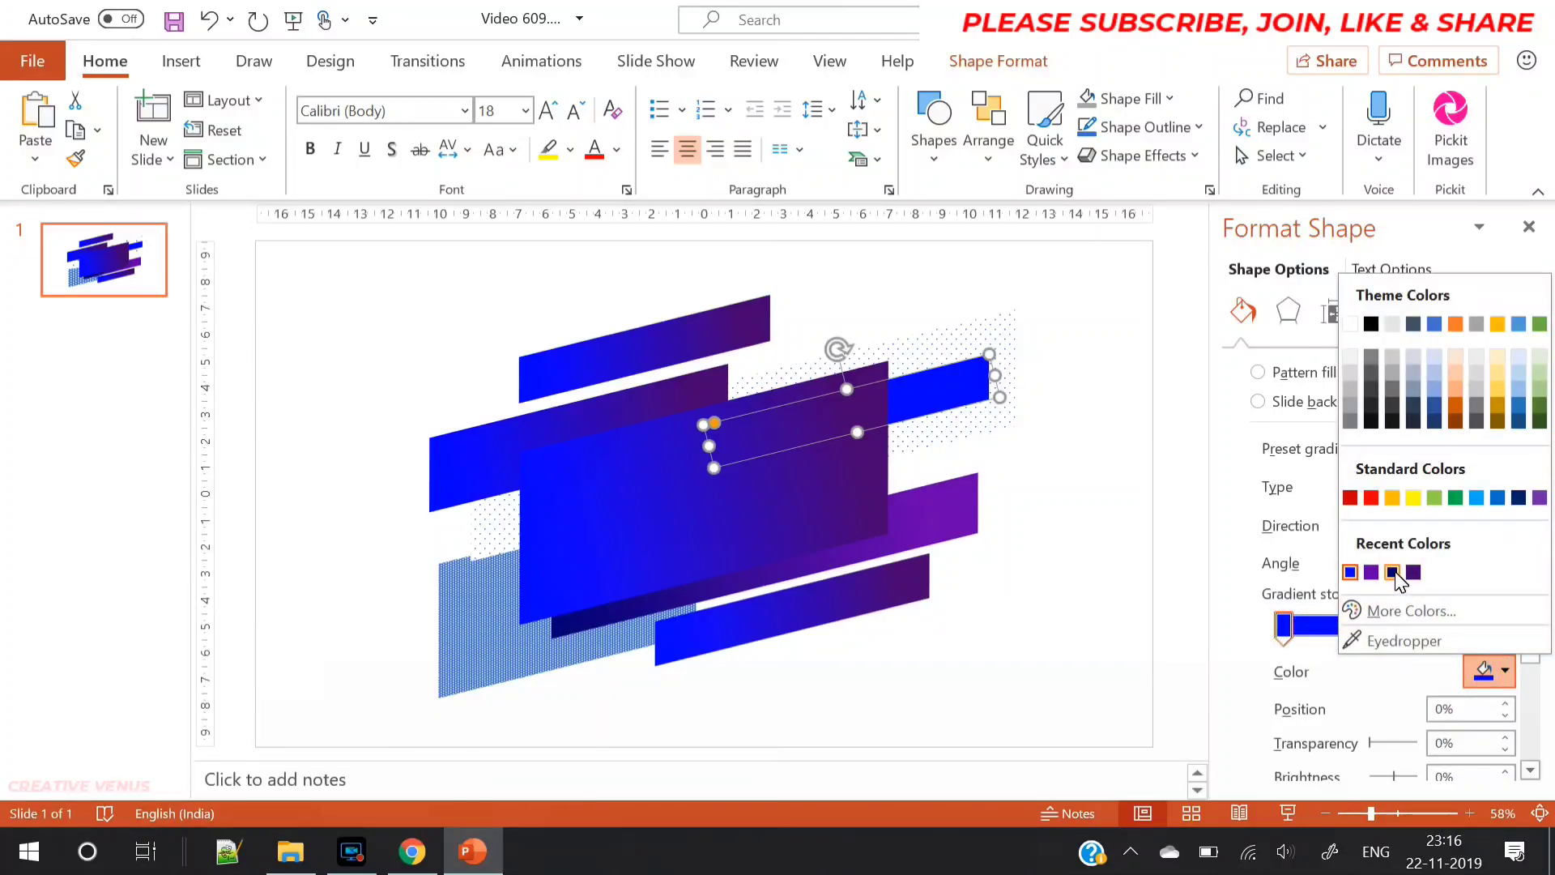
click(1376, 573)
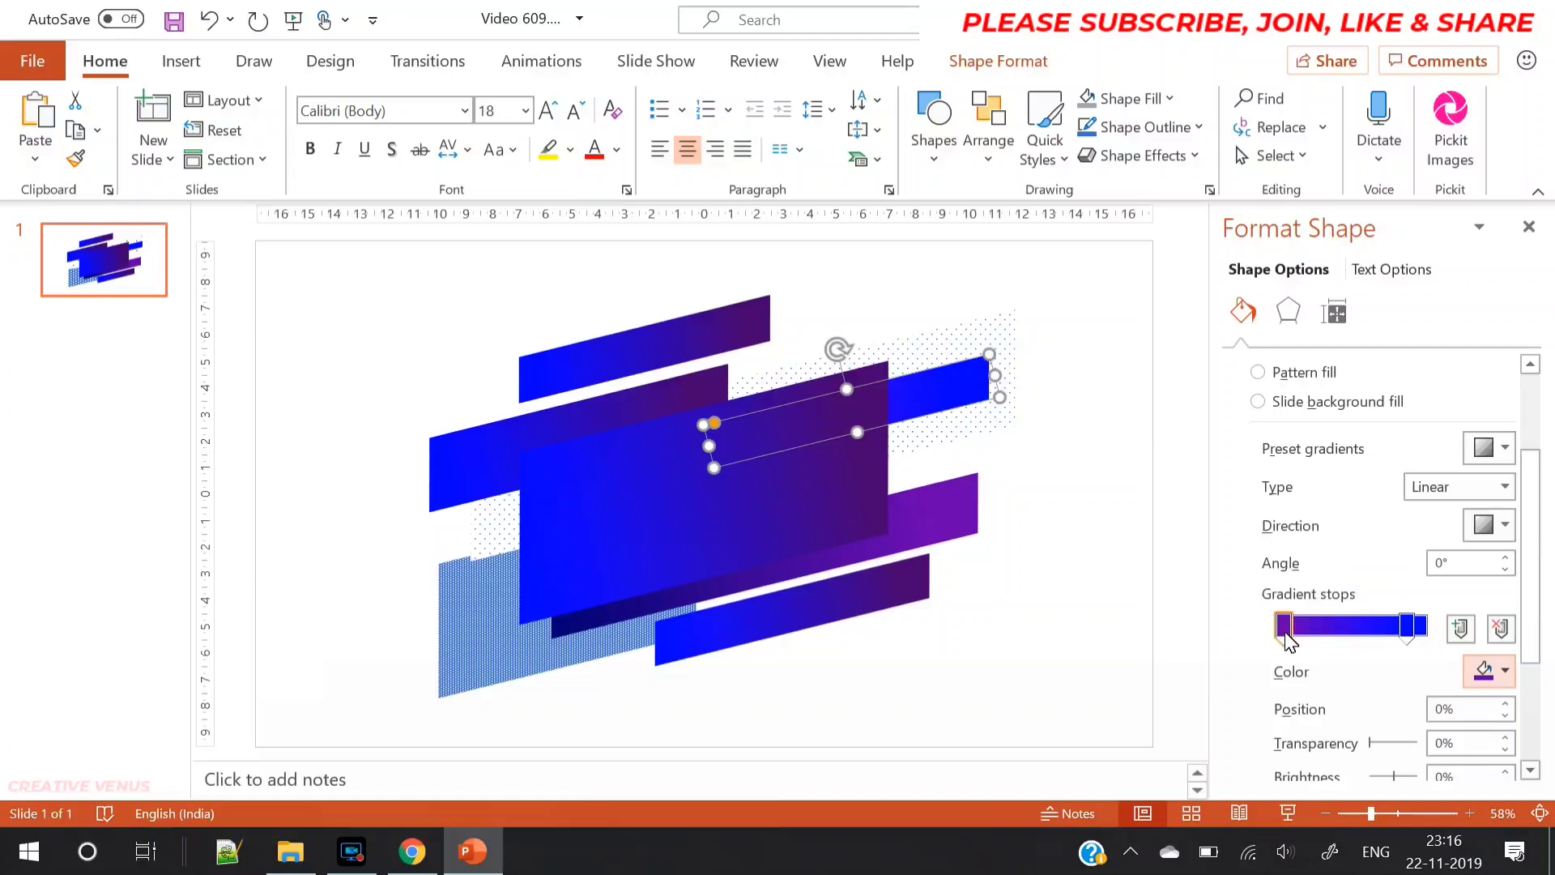
drag(1287, 634, 1369, 636)
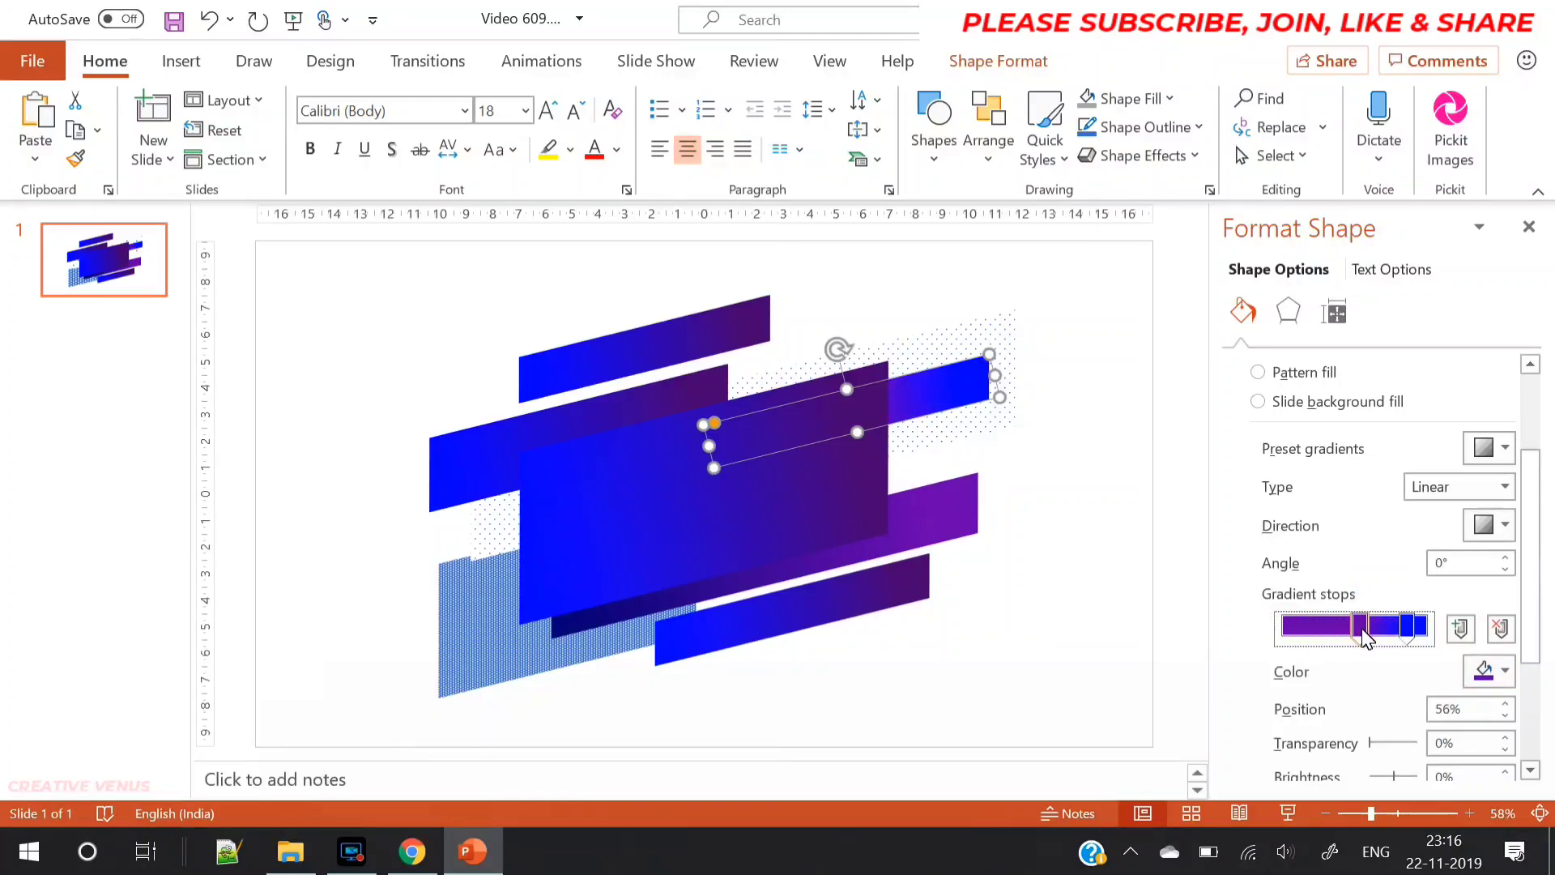
click(1094, 582)
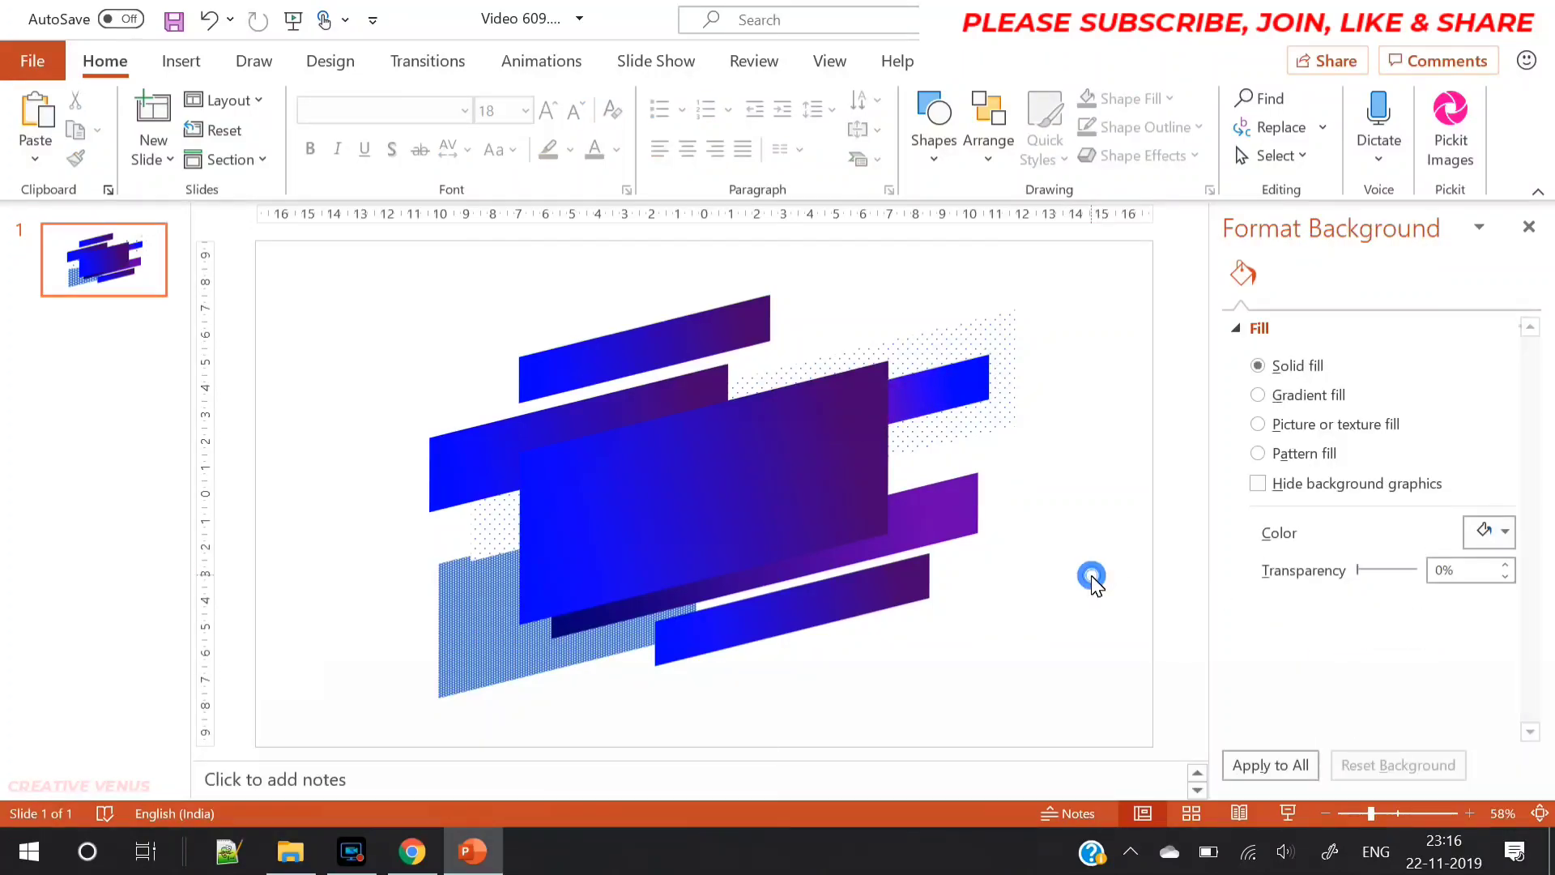
- Give the wide left bar a diagonal gradient direction, pull the purple stop to 63% and lower the angle slightly
click(619, 407)
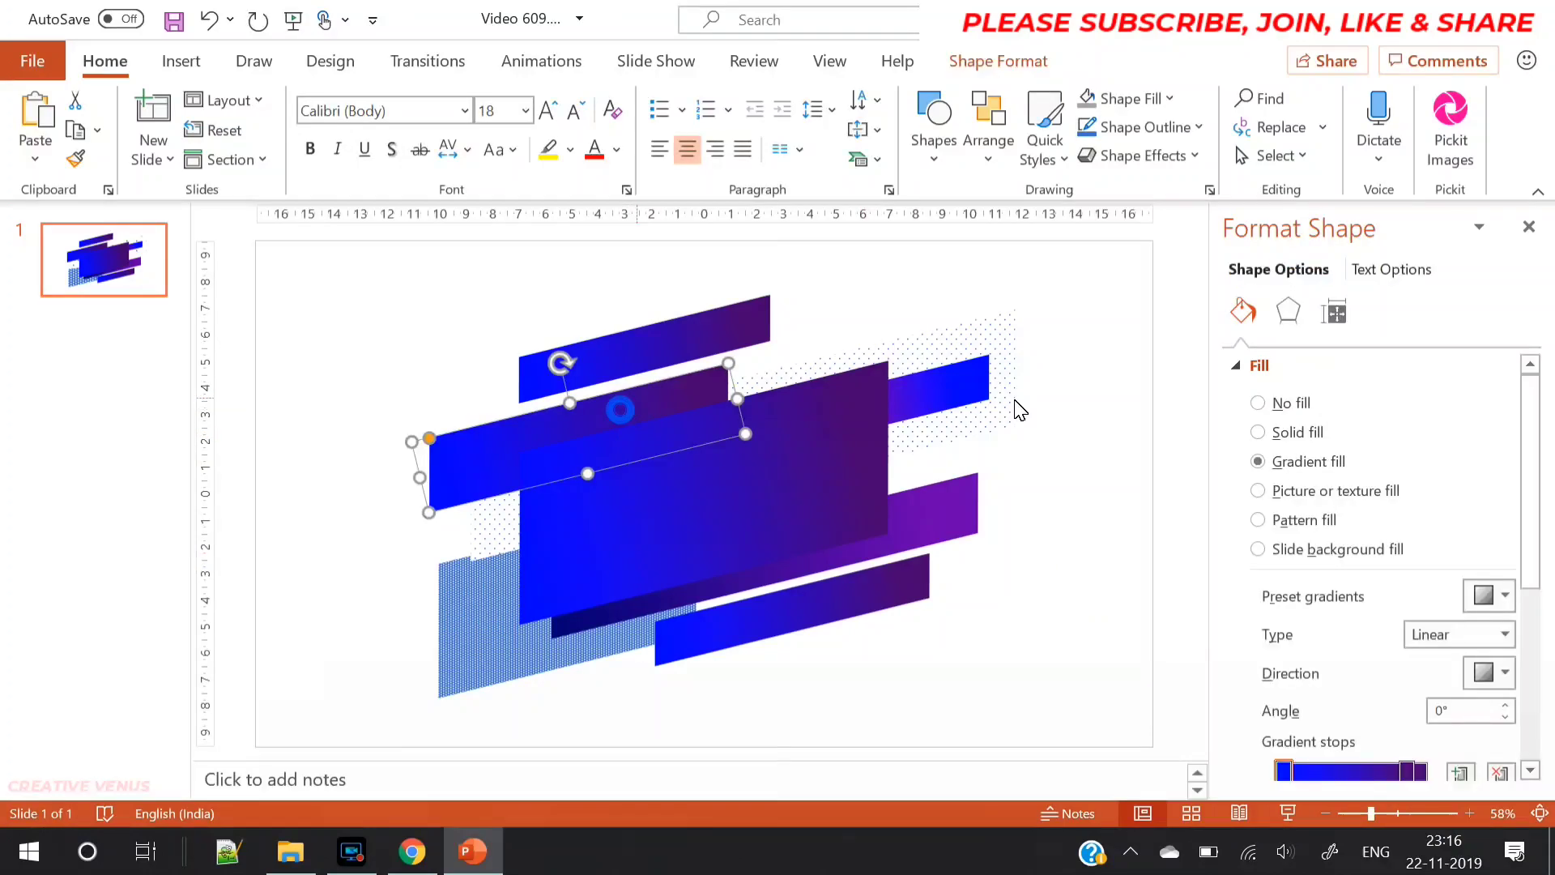
drag(1537, 502, 1540, 572)
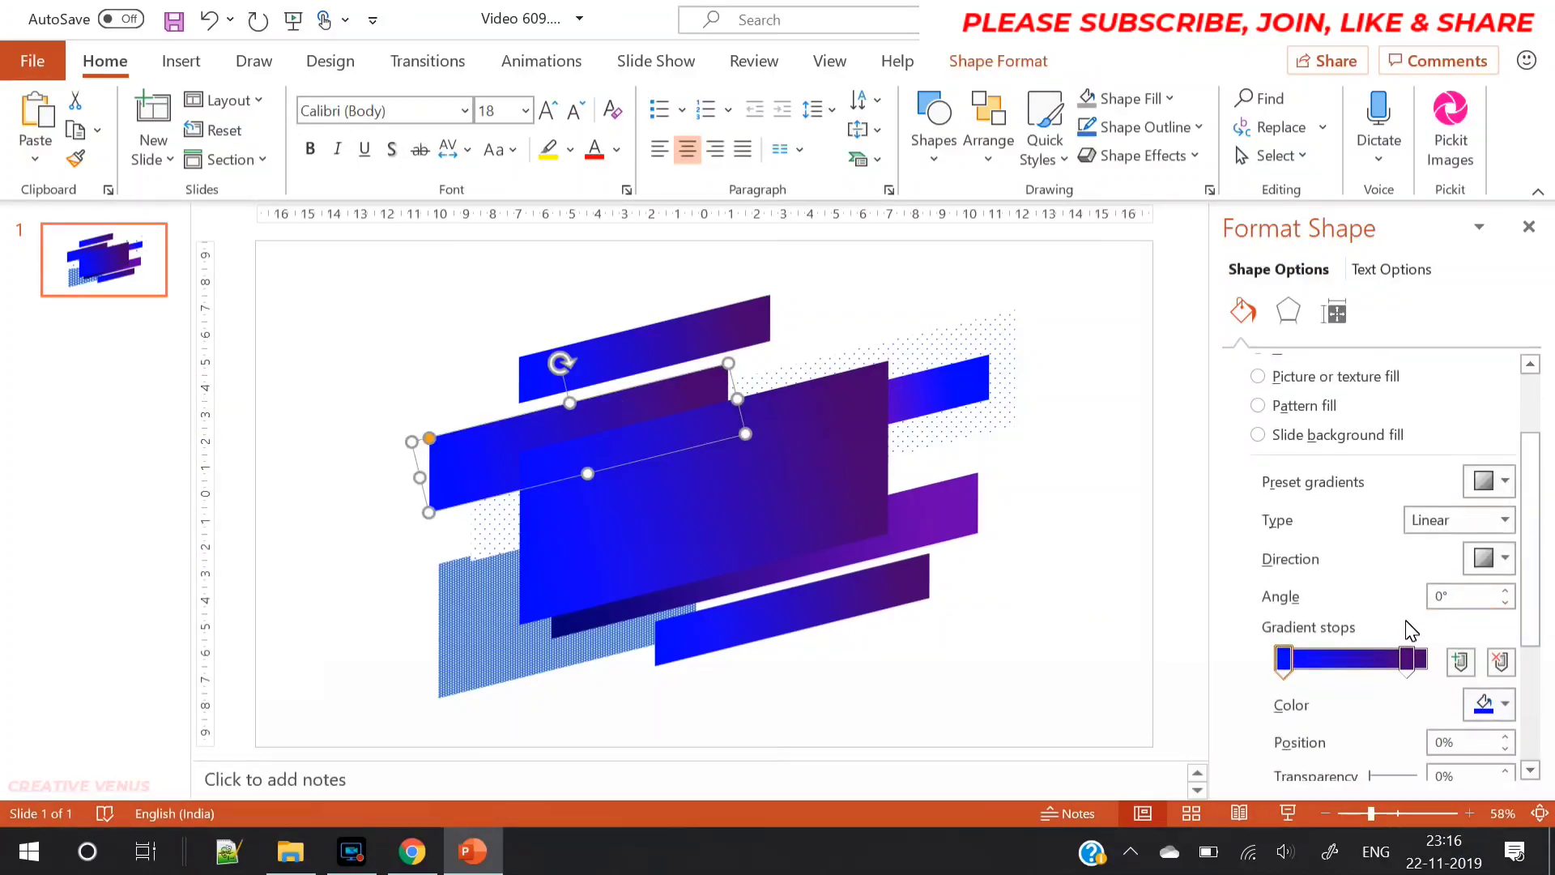
click(1500, 562)
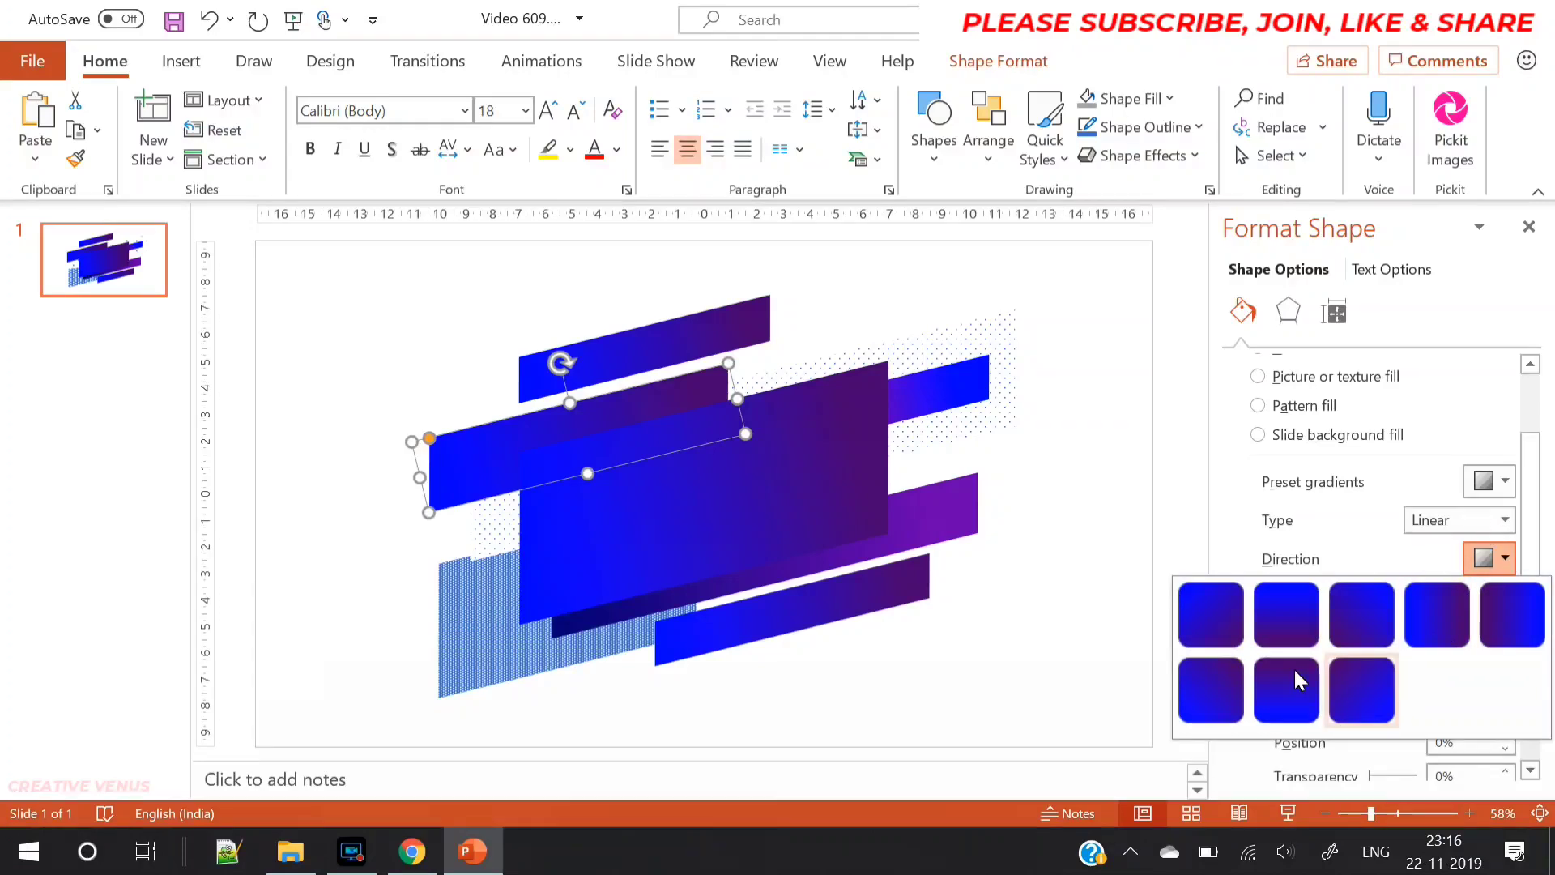
click(1224, 621)
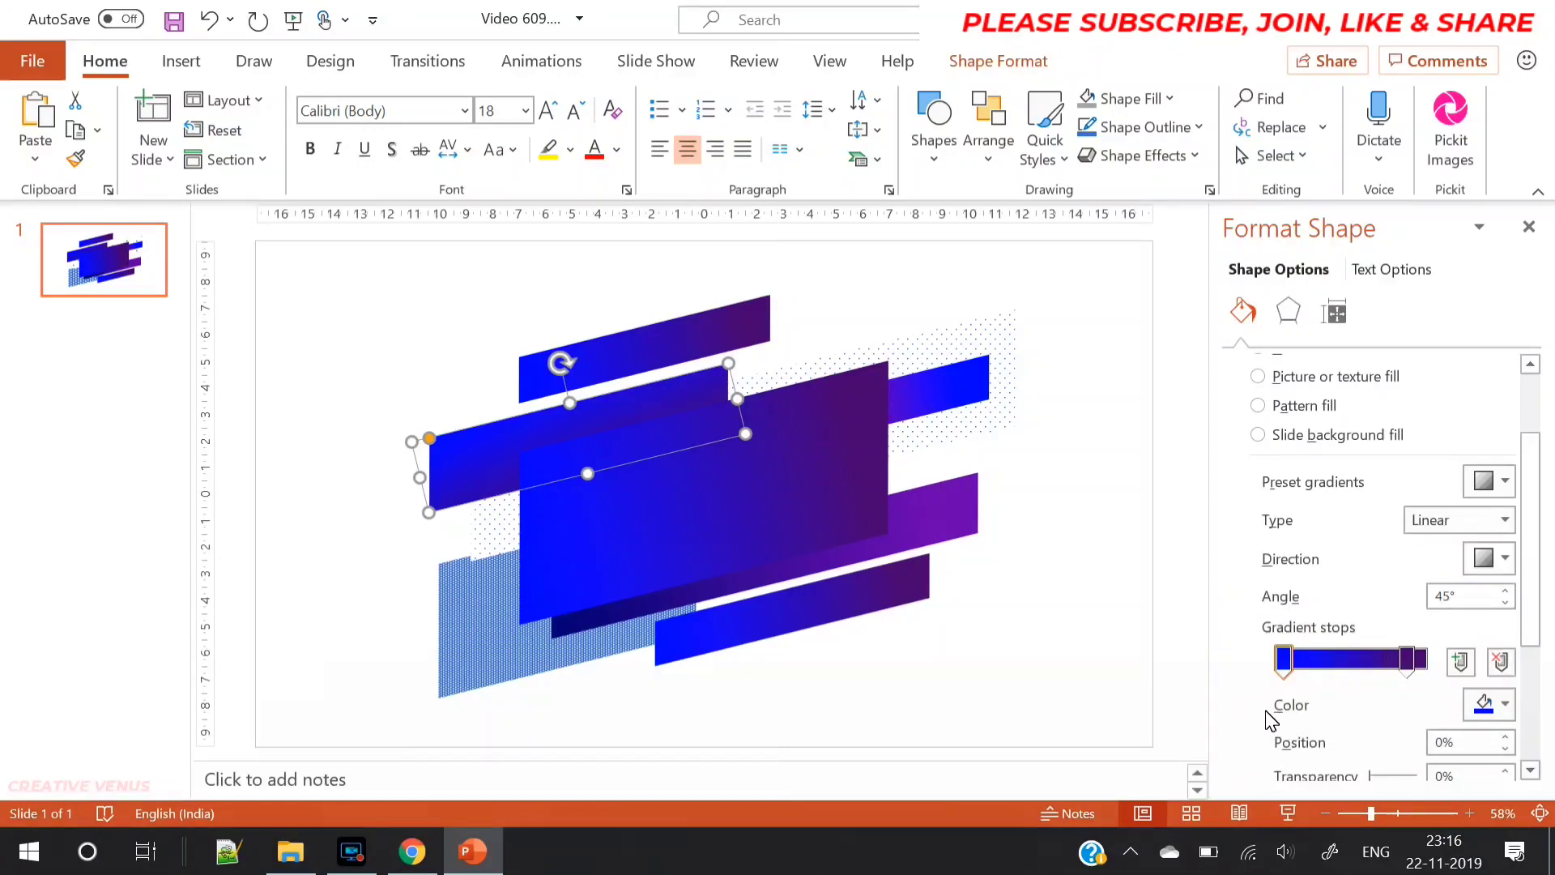
drag(1404, 668, 1377, 668)
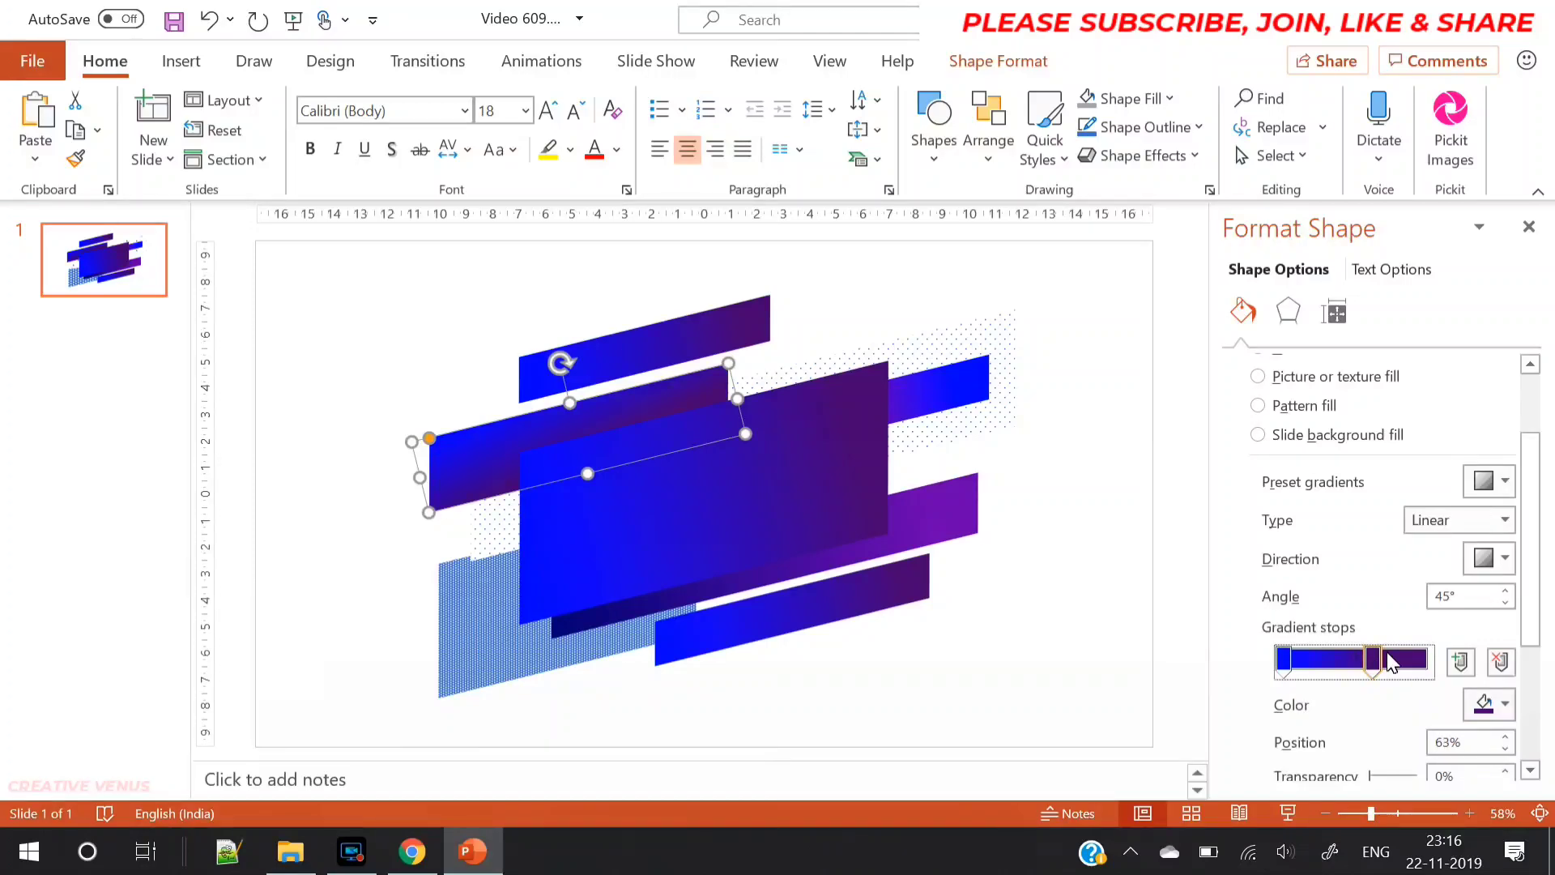
click(1506, 603)
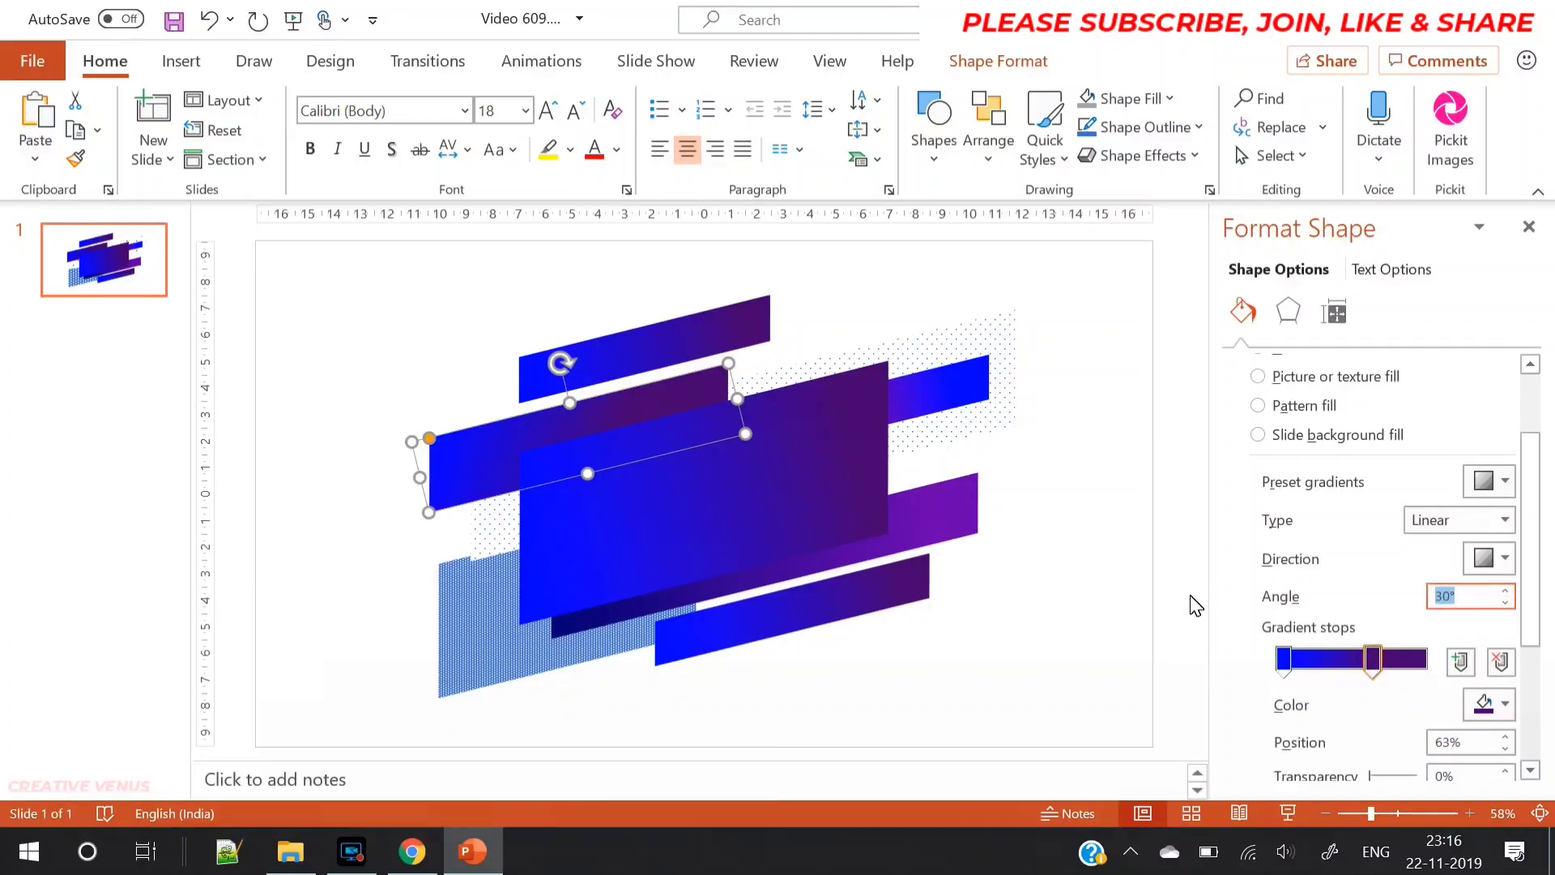
click(1114, 629)
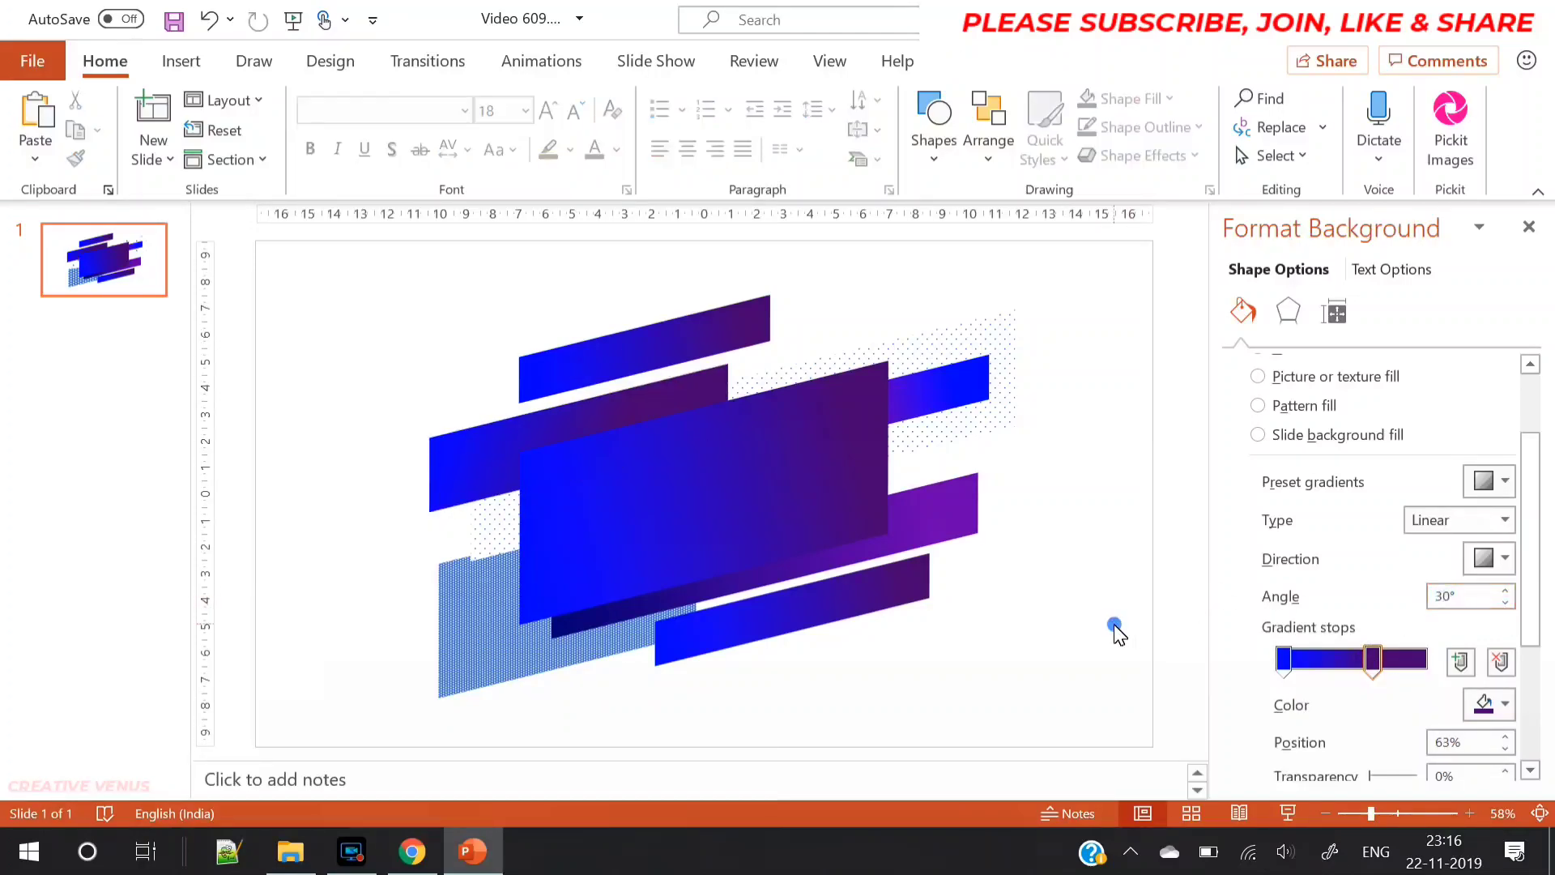
click(938, 541)
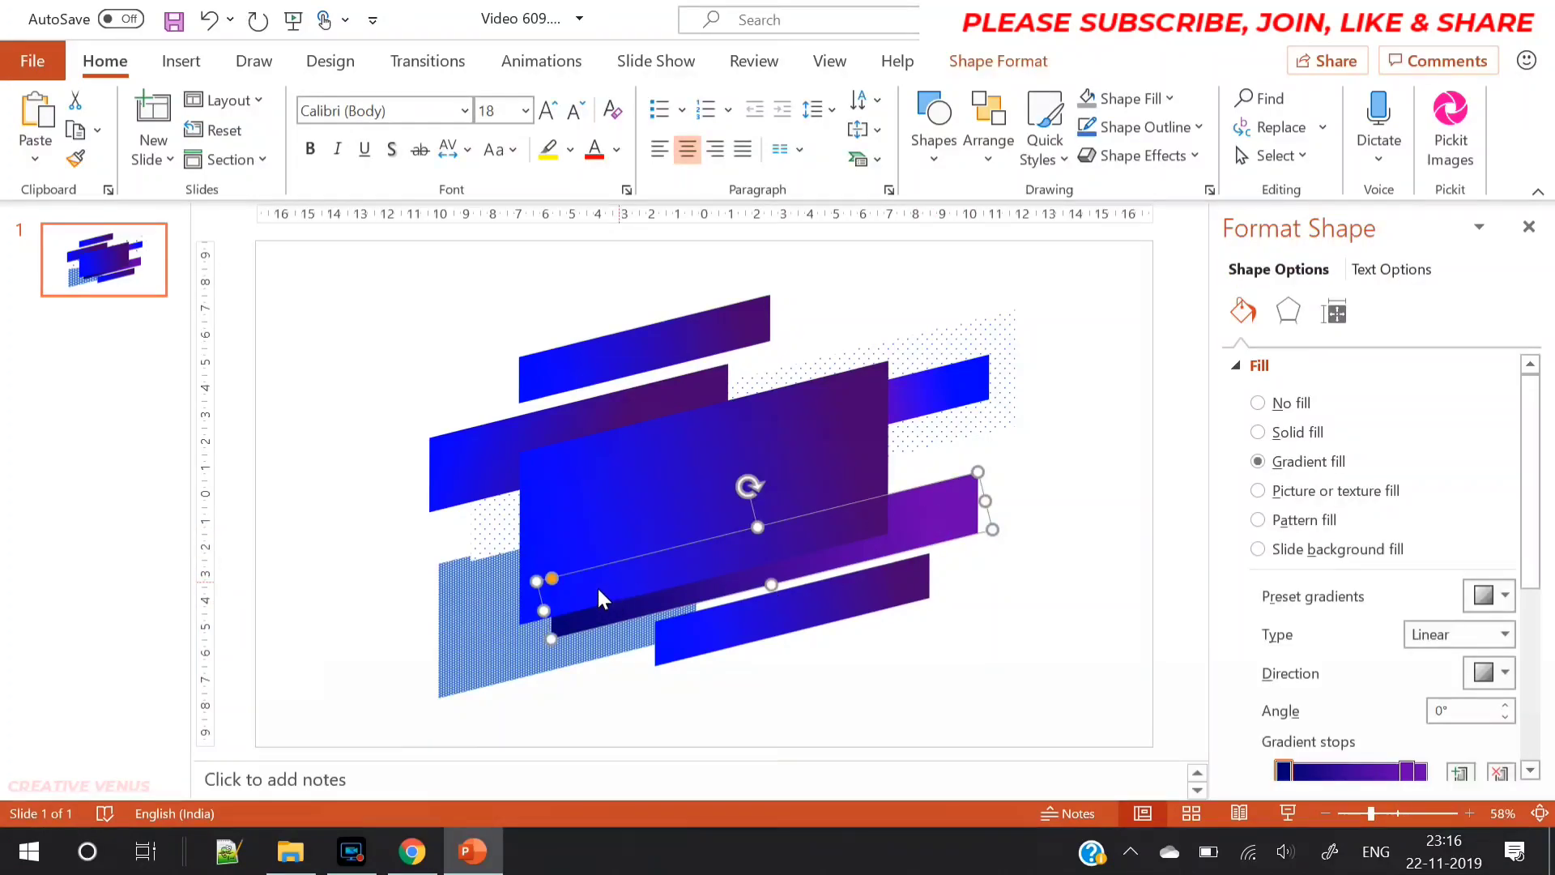
- Shorten the purple bar from its left end and shift it and the bottom blue bar into tighter overlap
drag(546, 610, 659, 593)
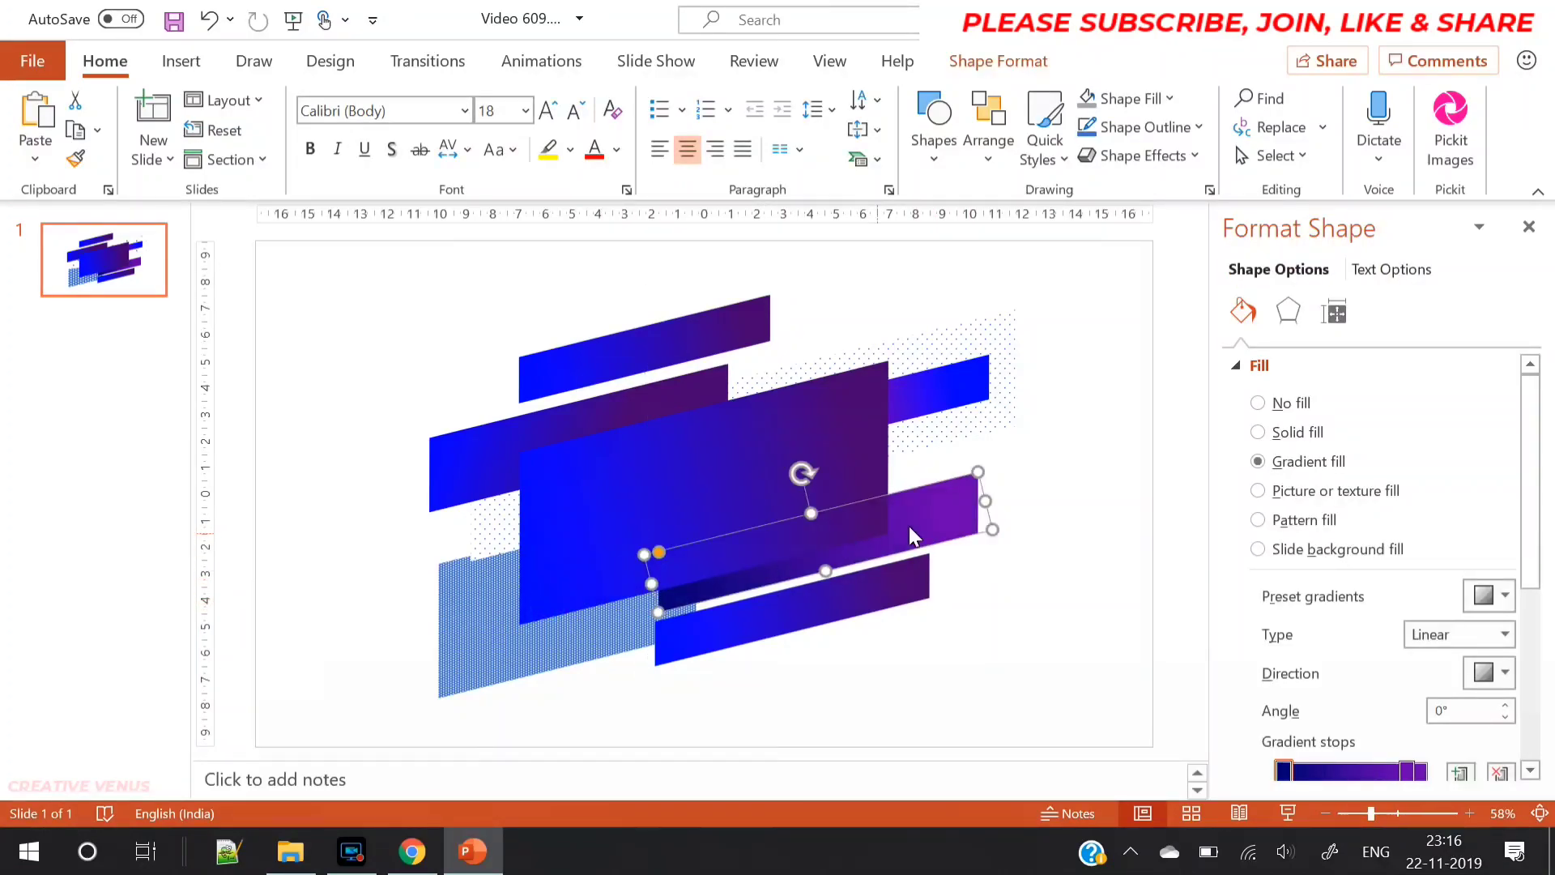
drag(921, 518, 918, 520)
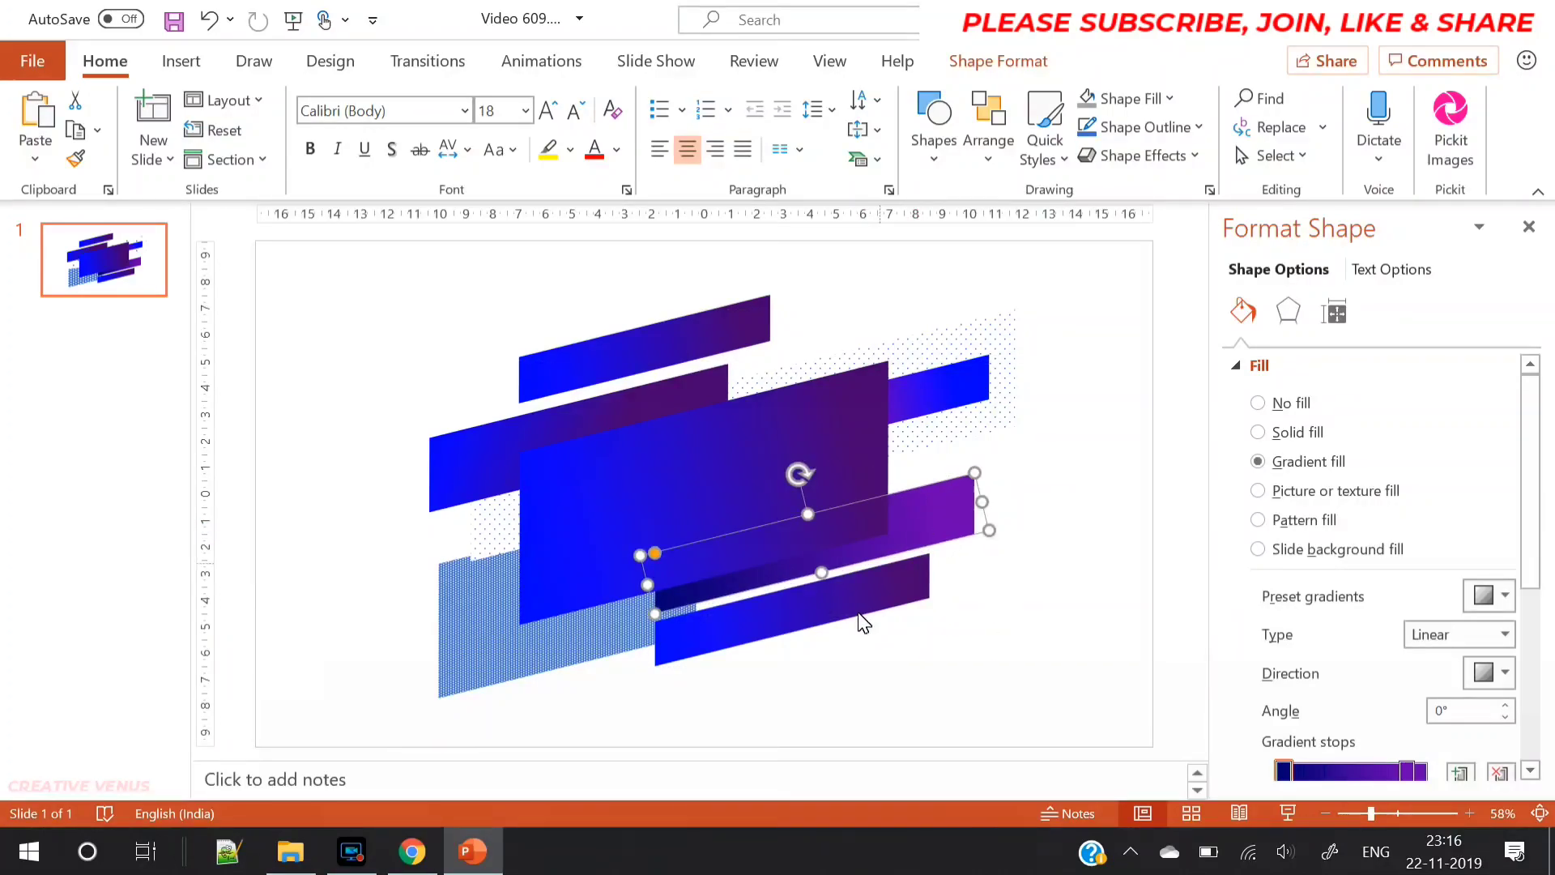
drag(851, 625, 785, 621)
key(Tab)
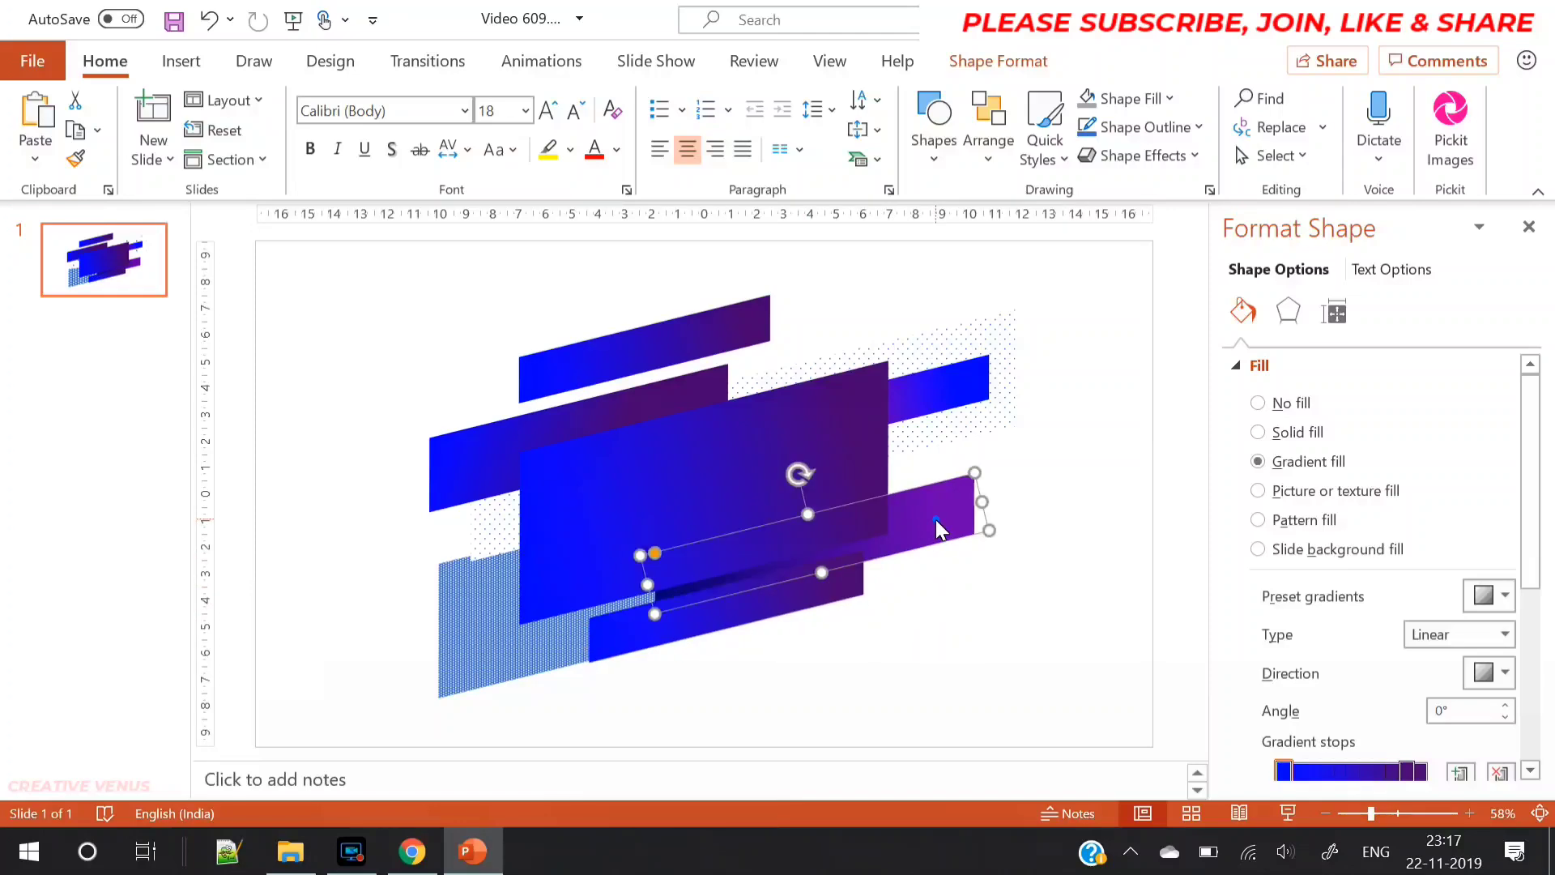
drag(936, 518, 938, 534)
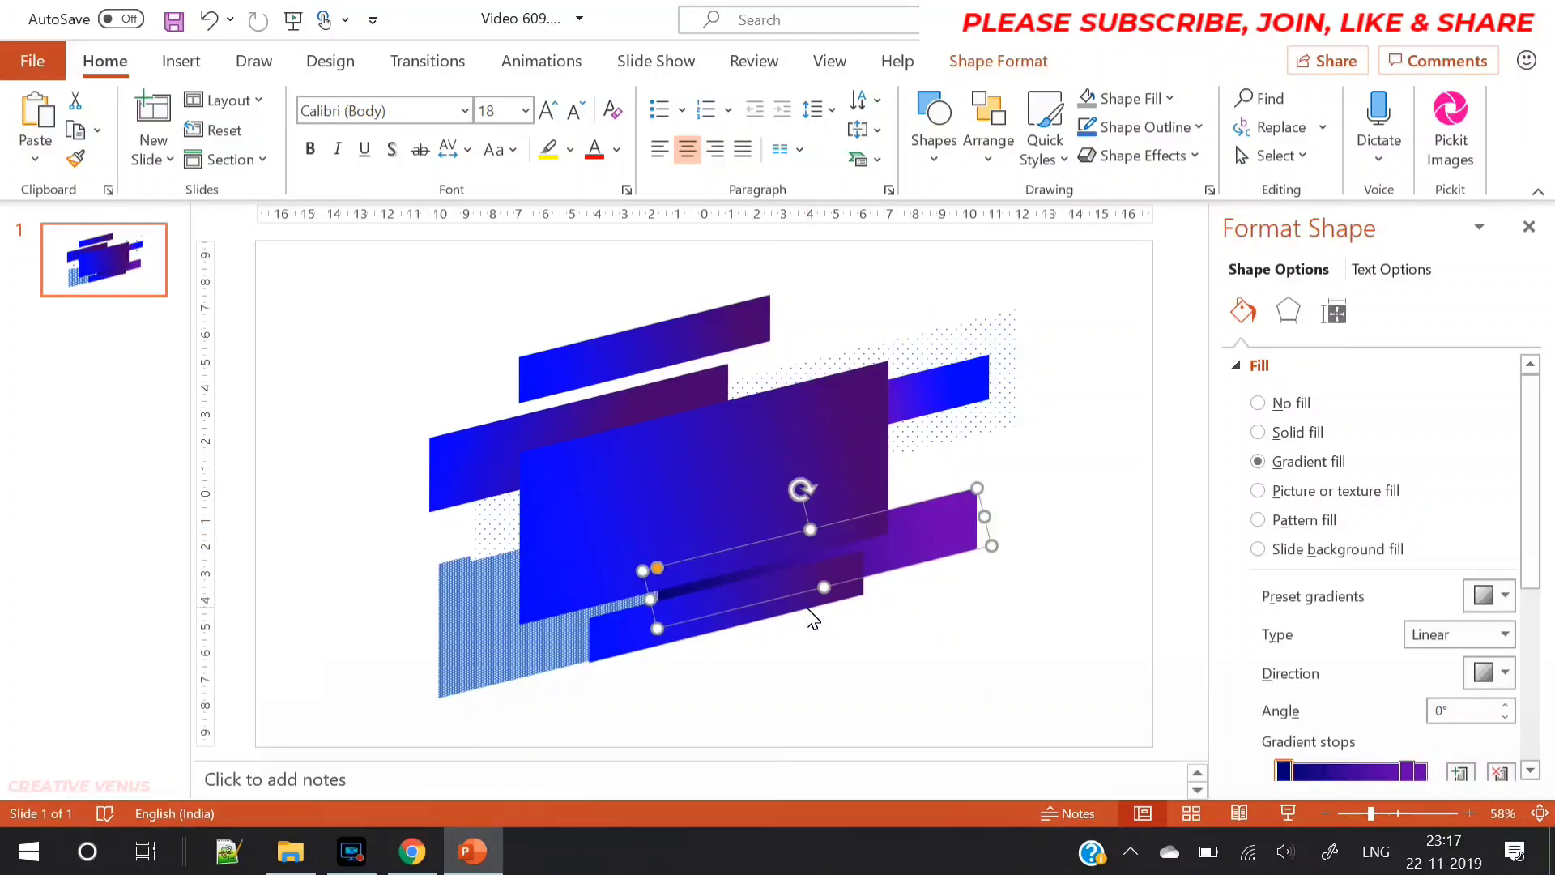
mouse_move(819, 615)
mouse_down()
mouse_move(1000, 583)
mouse_move(840, 609)
mouse_up()
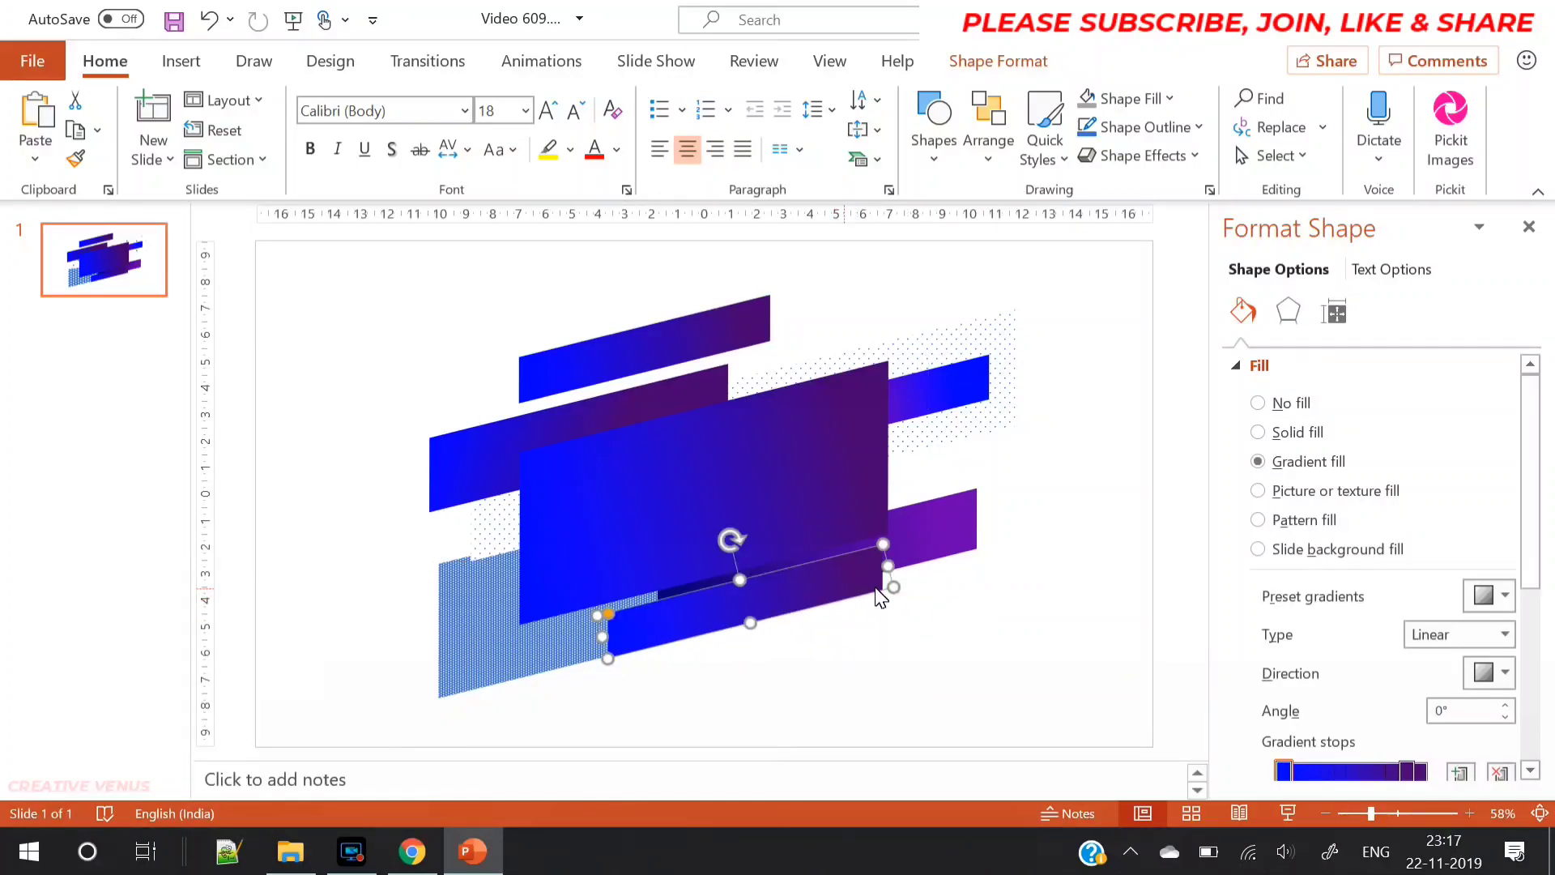
- Colour the bottom bar's right stop blue and its left stop dark purple, sliding it right
drag(1536, 529, 1536, 601)
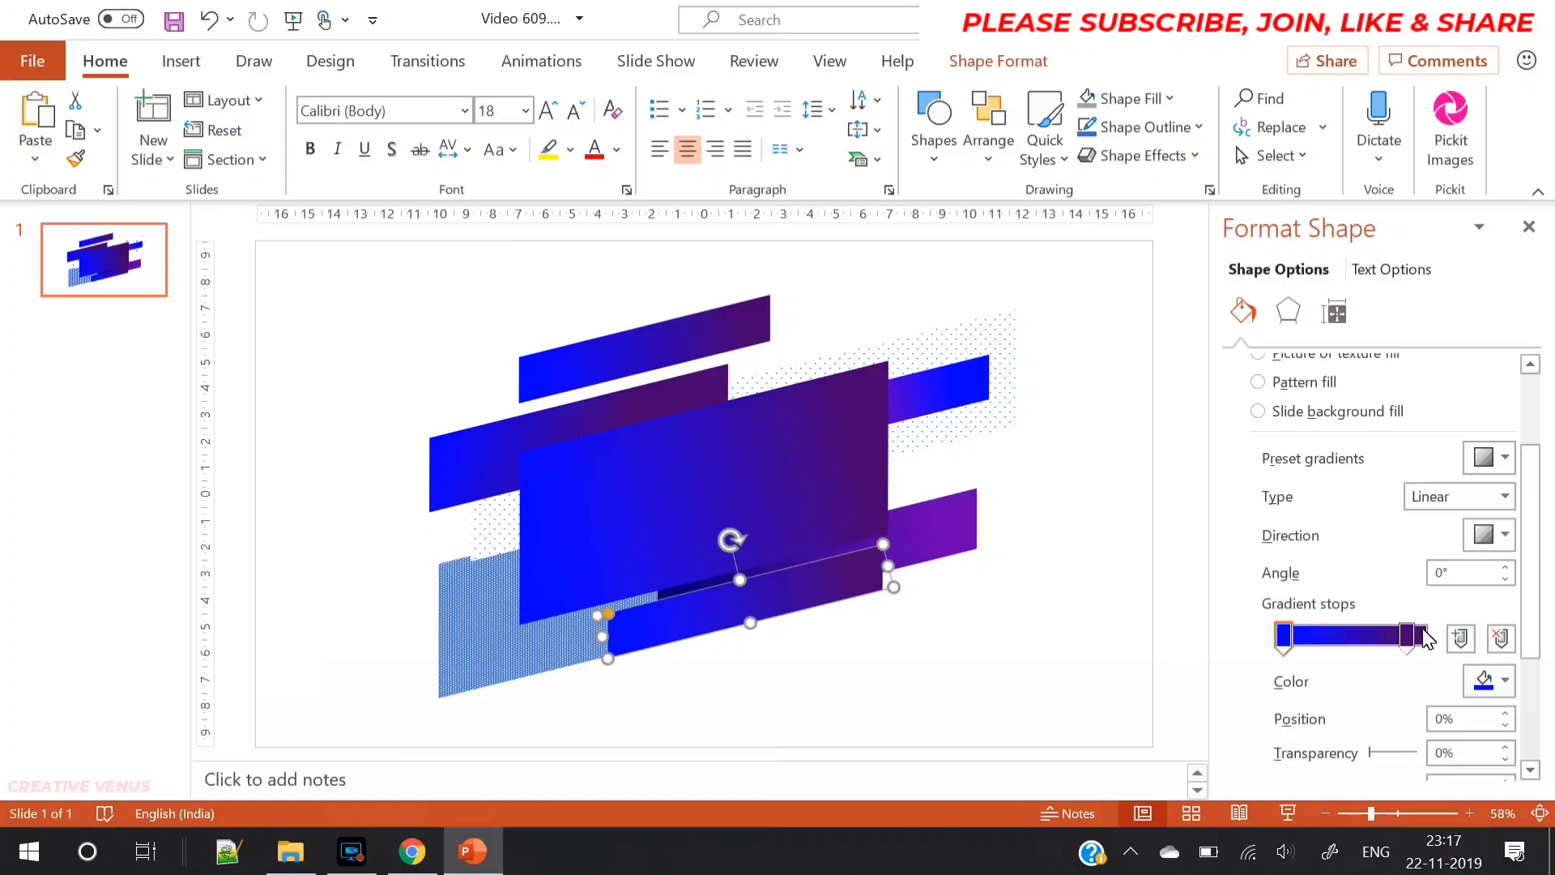
click(1503, 681)
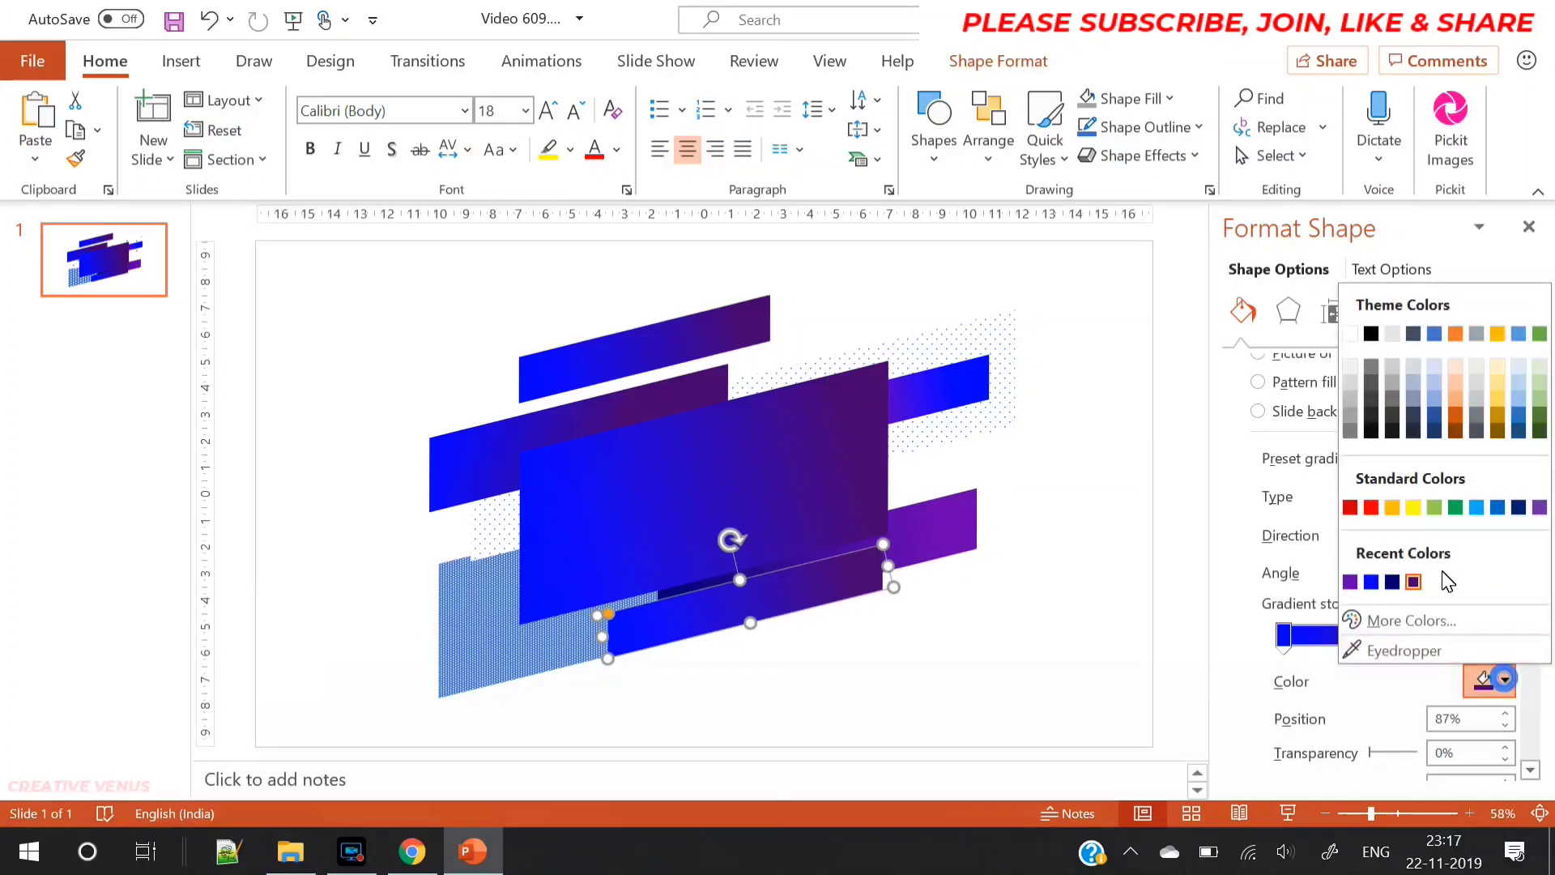
click(1372, 582)
click(1280, 648)
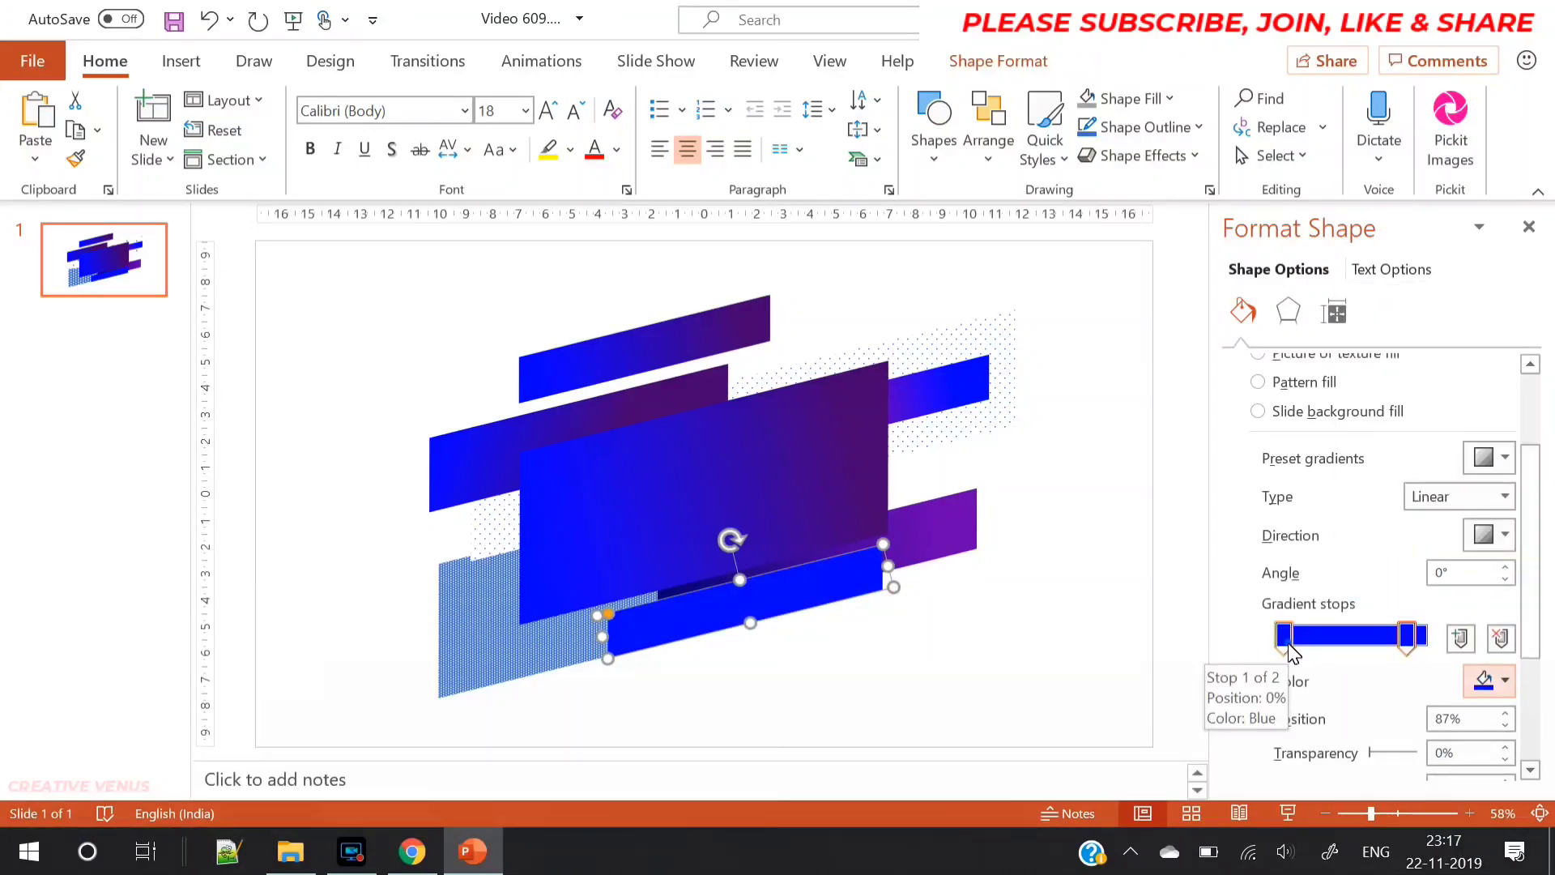
click(1478, 683)
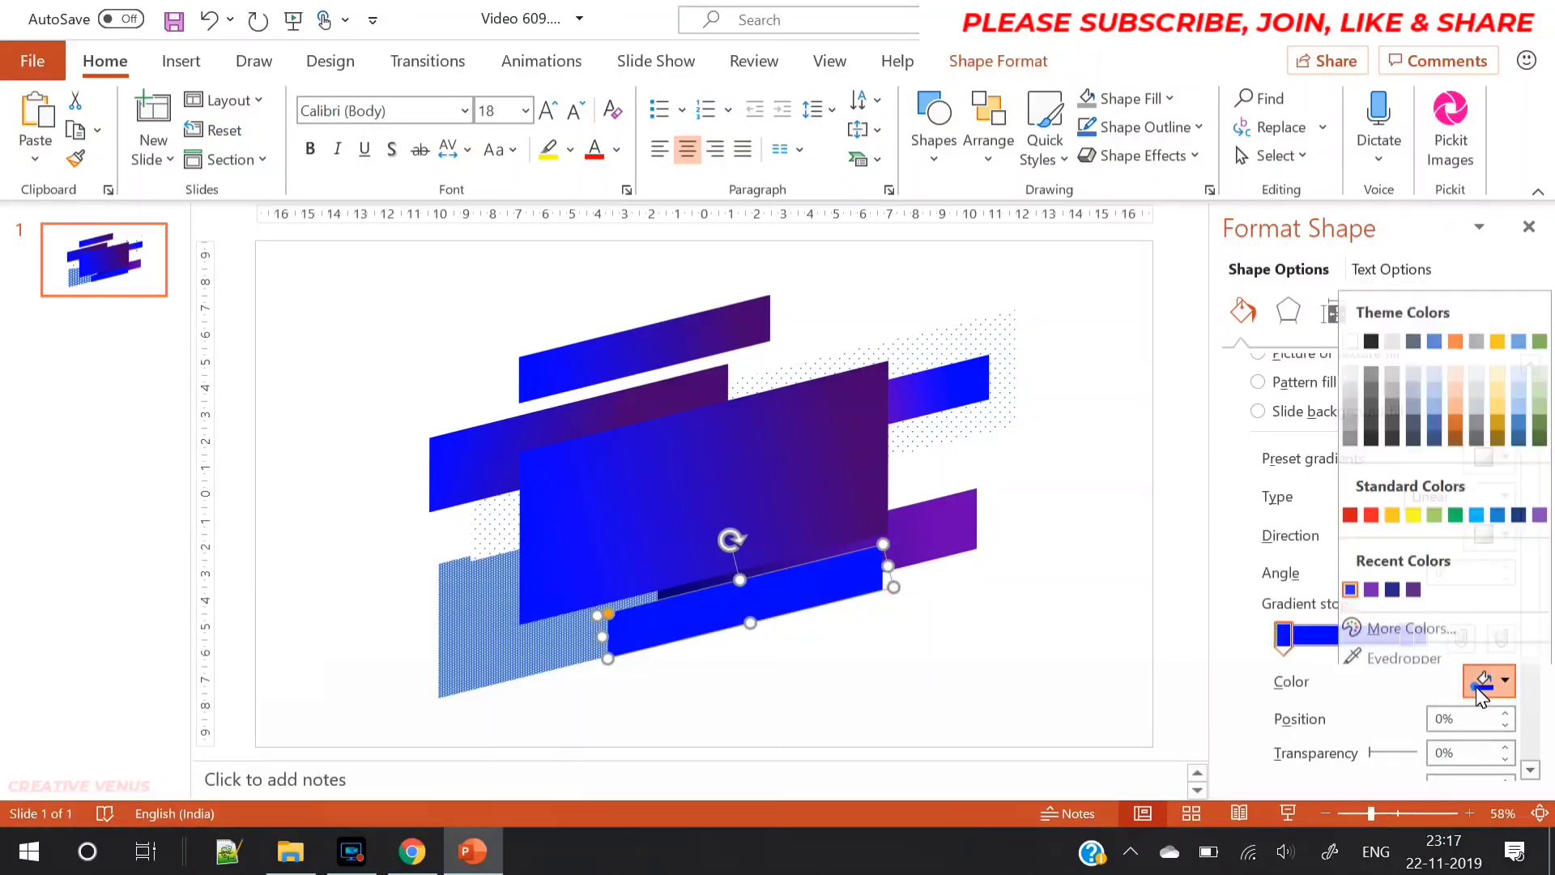
click(1414, 582)
drag(1294, 636, 1428, 639)
- Change the selected stop to a new bright blue from the custom colour picker
click(1504, 680)
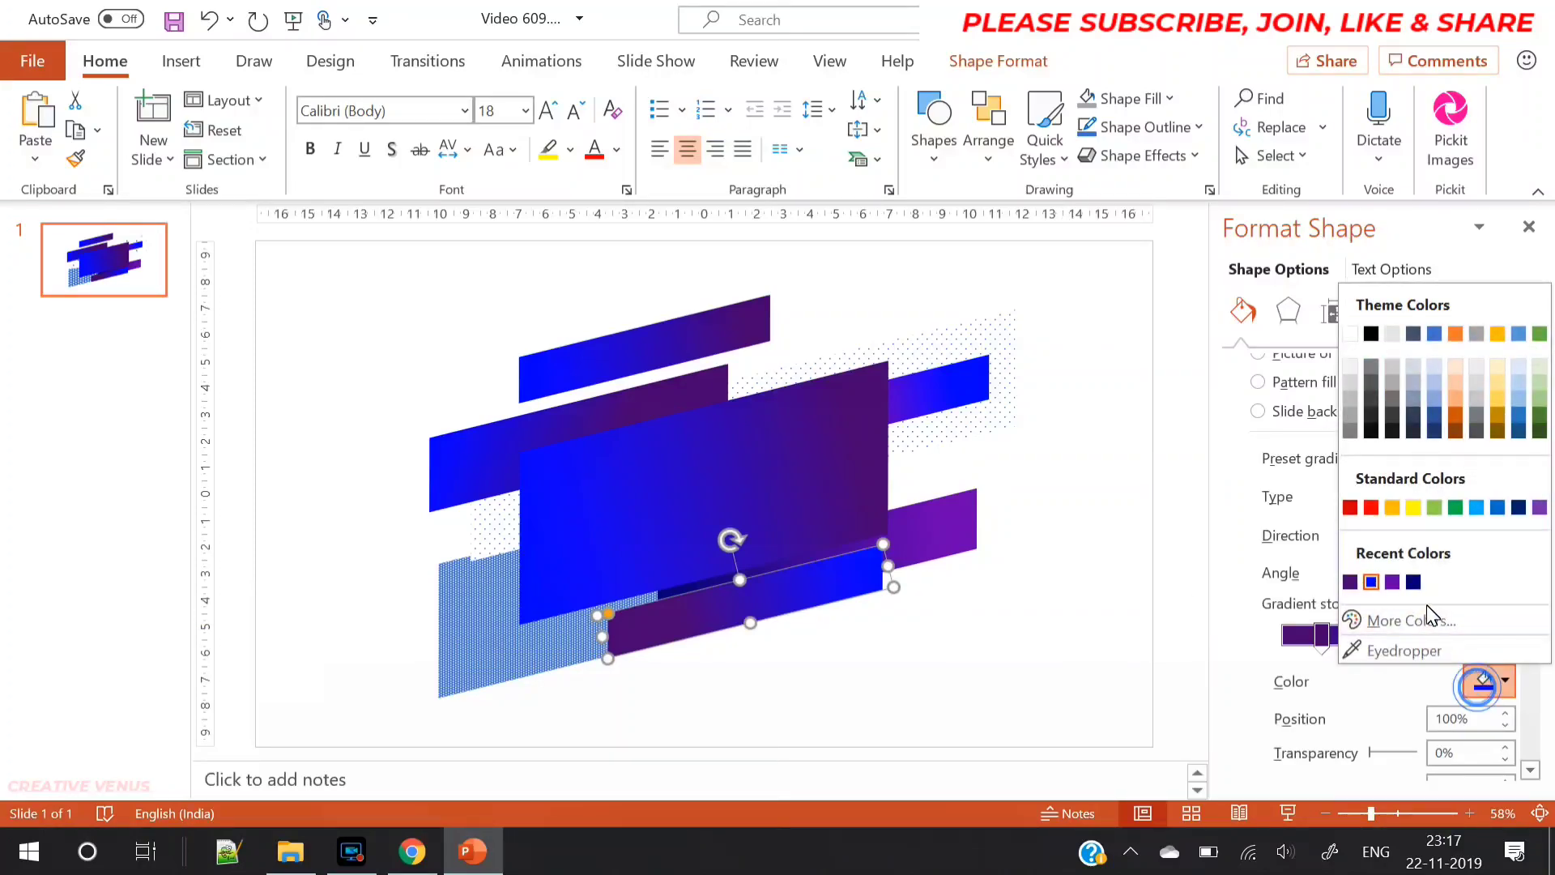
click(1345, 618)
click(711, 295)
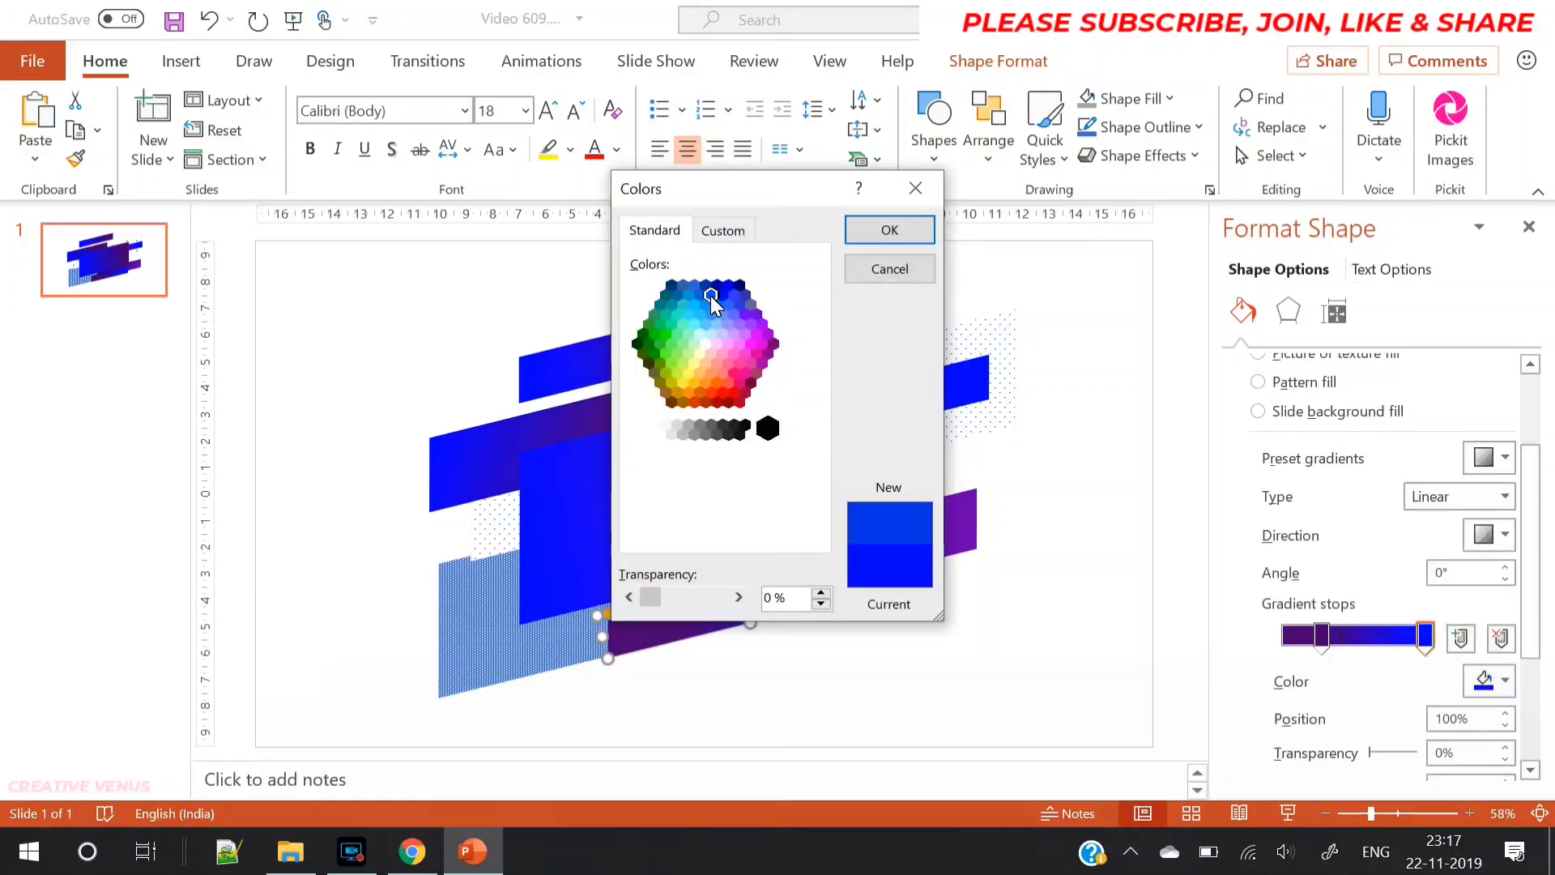
click(889, 233)
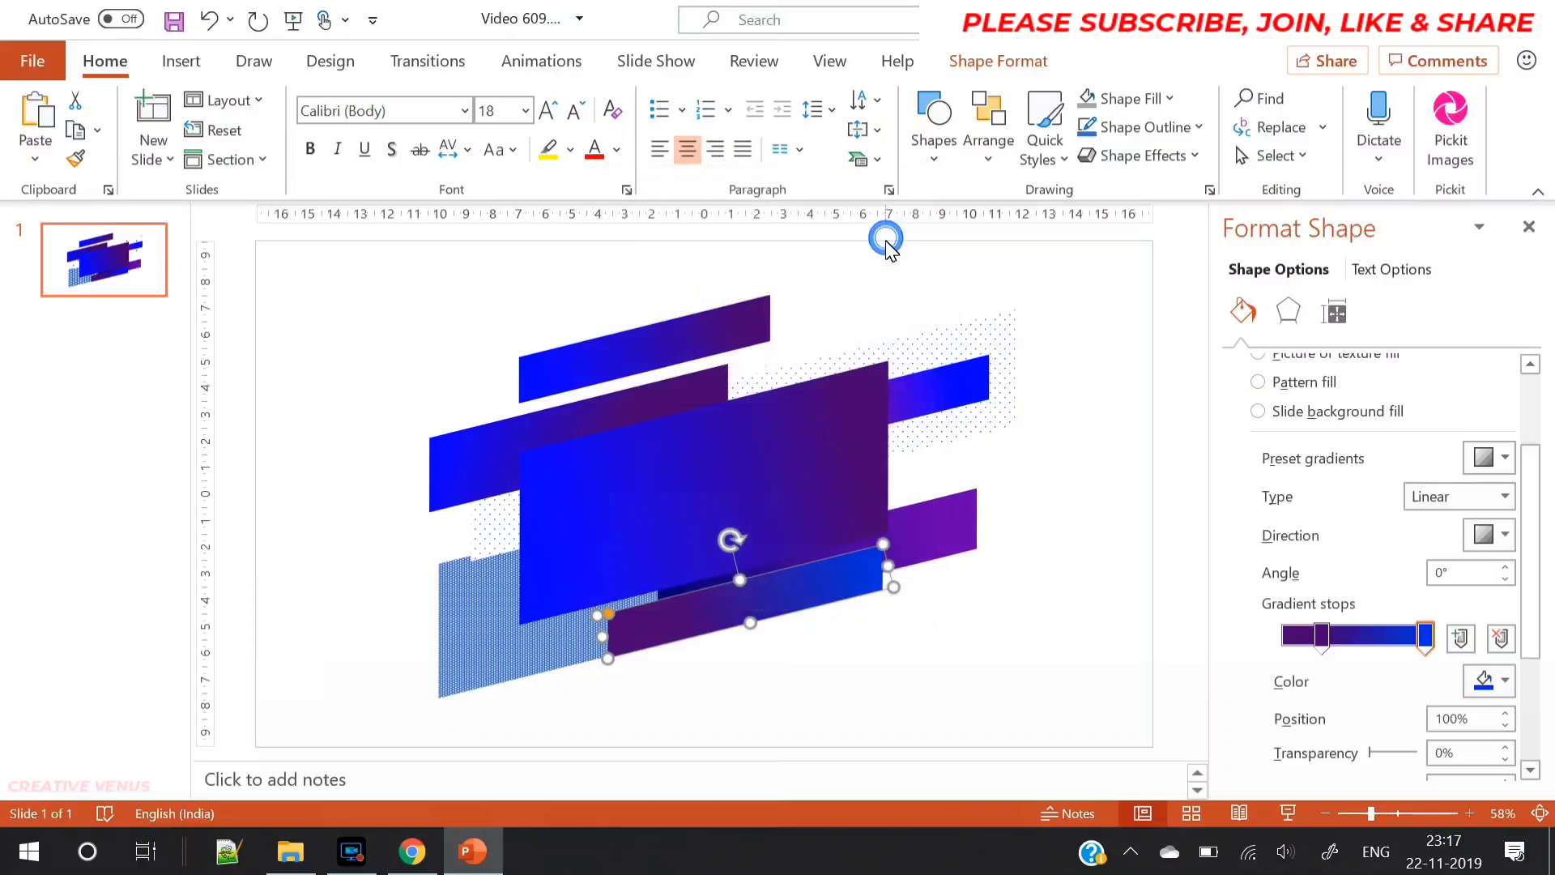
click(1038, 616)
- Set the upper-right bar's right gradient stop to the recent bright blue
click(955, 390)
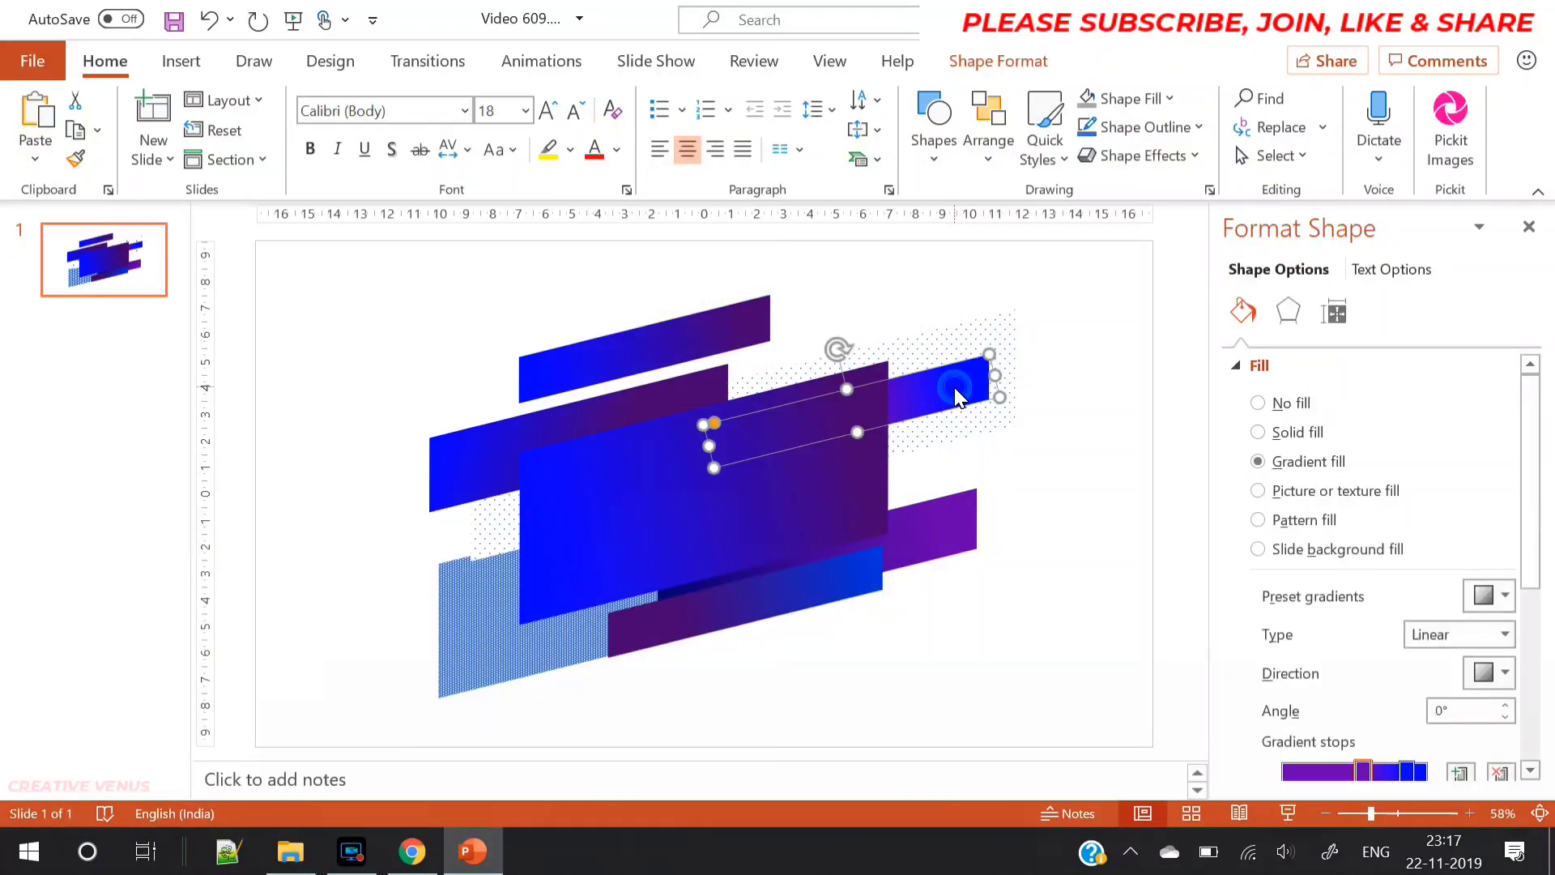
click(1409, 774)
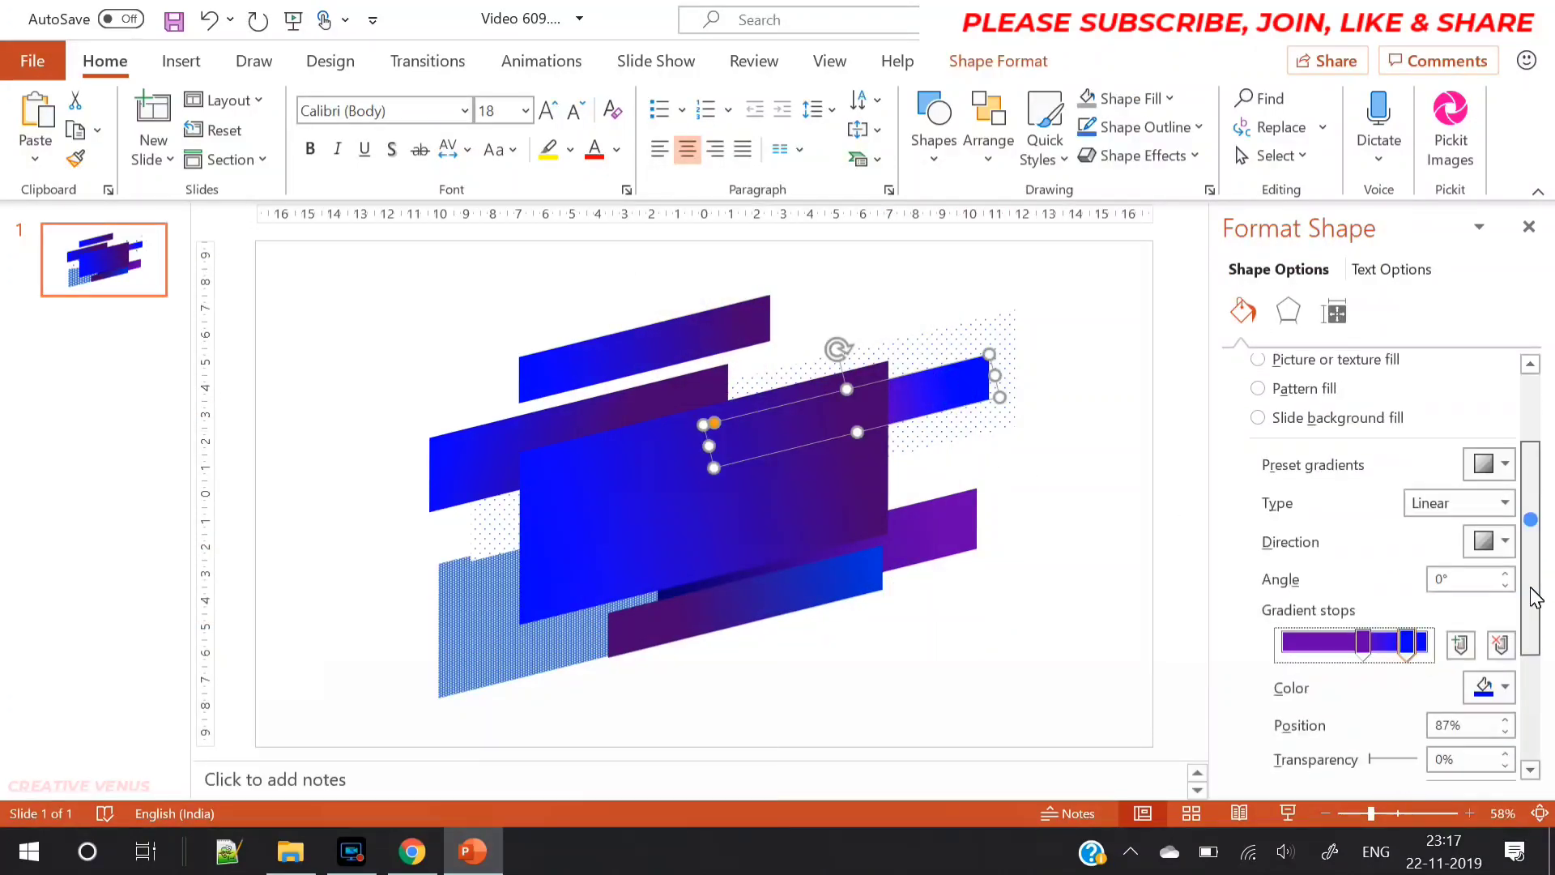
click(1489, 686)
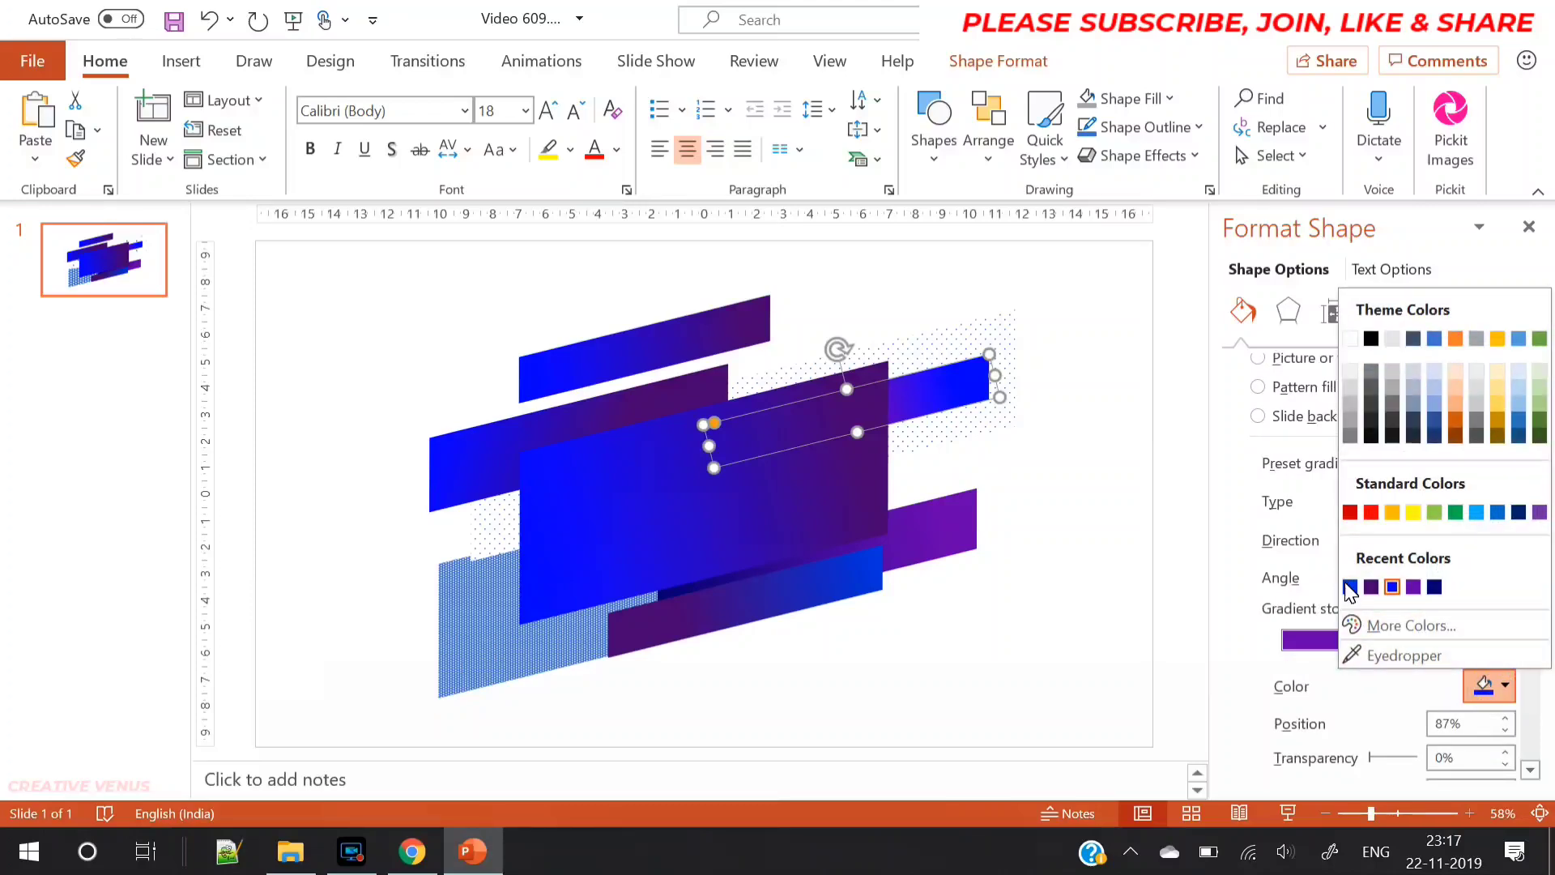
click(1351, 587)
click(1007, 639)
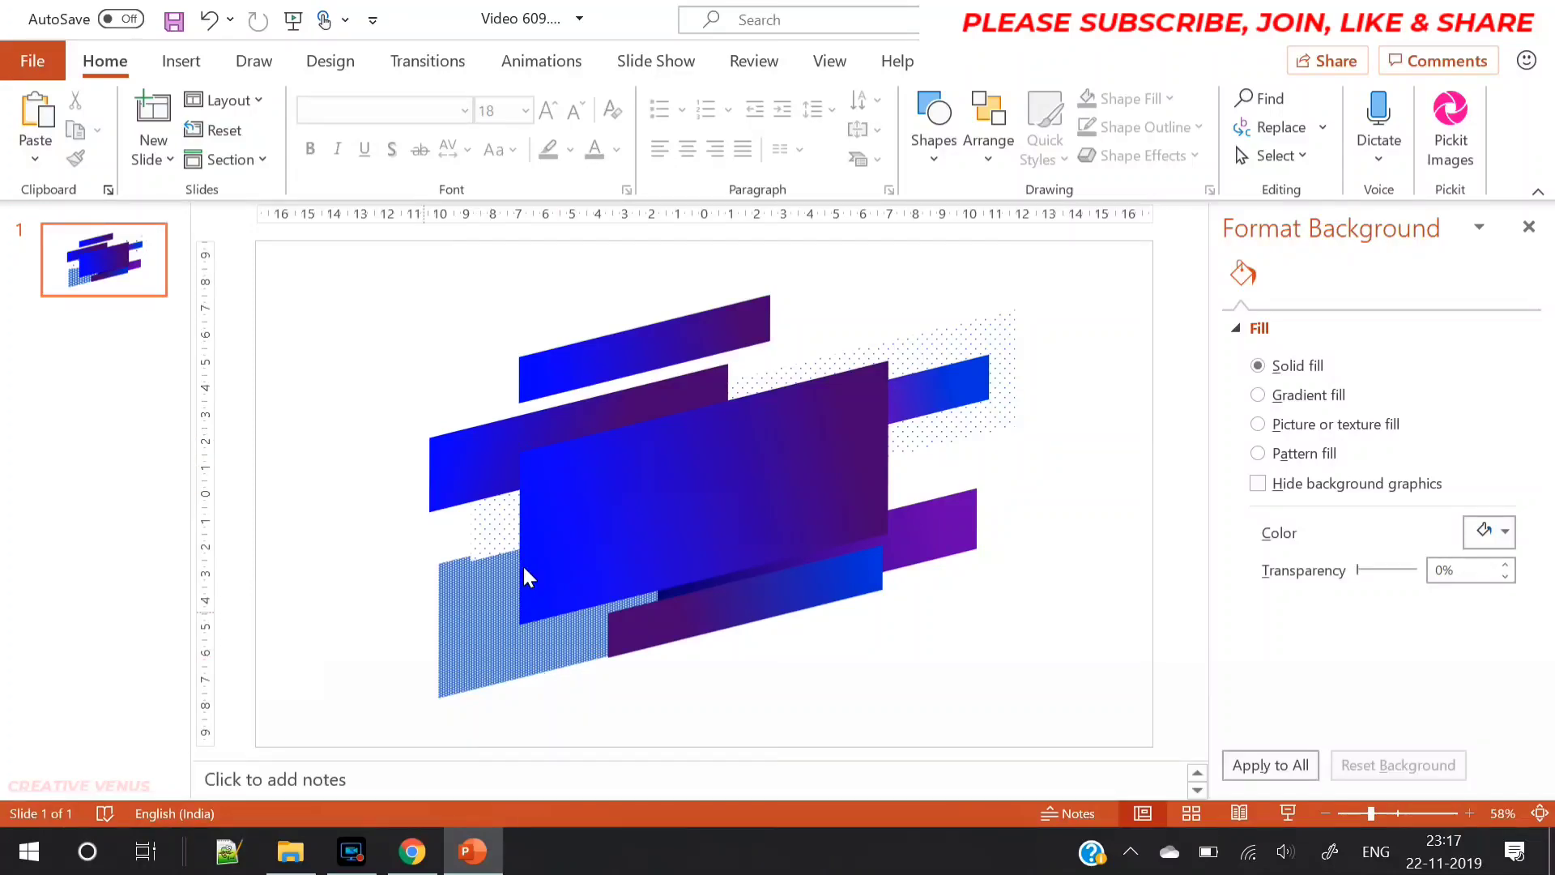
- Stretch the dotted shape downward and give it a dark blue fine diagonal-line pattern fill
click(486, 538)
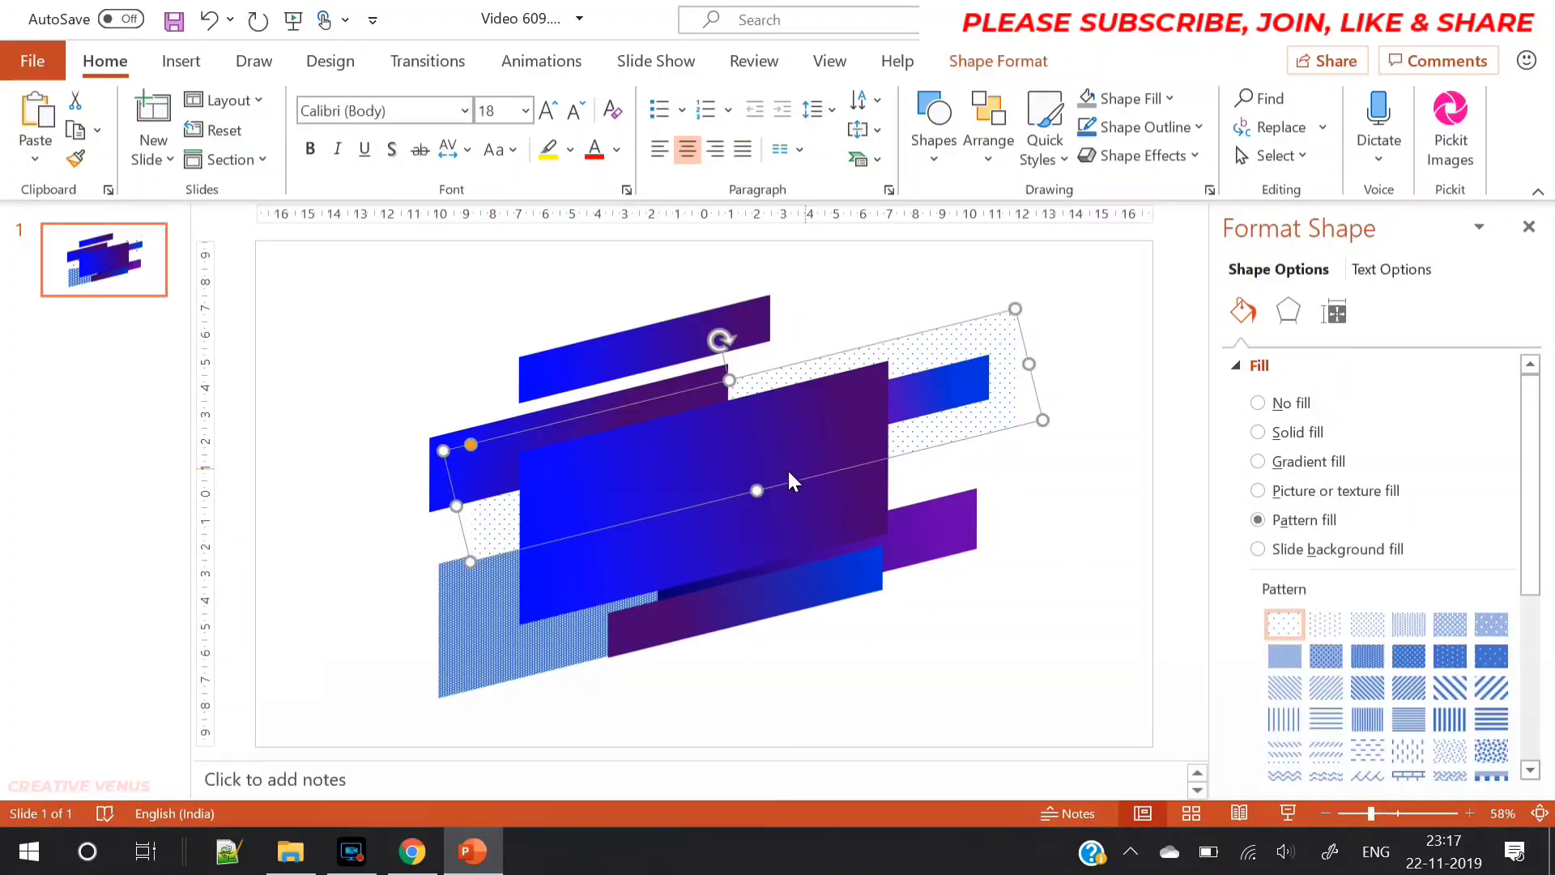
drag(757, 489, 761, 536)
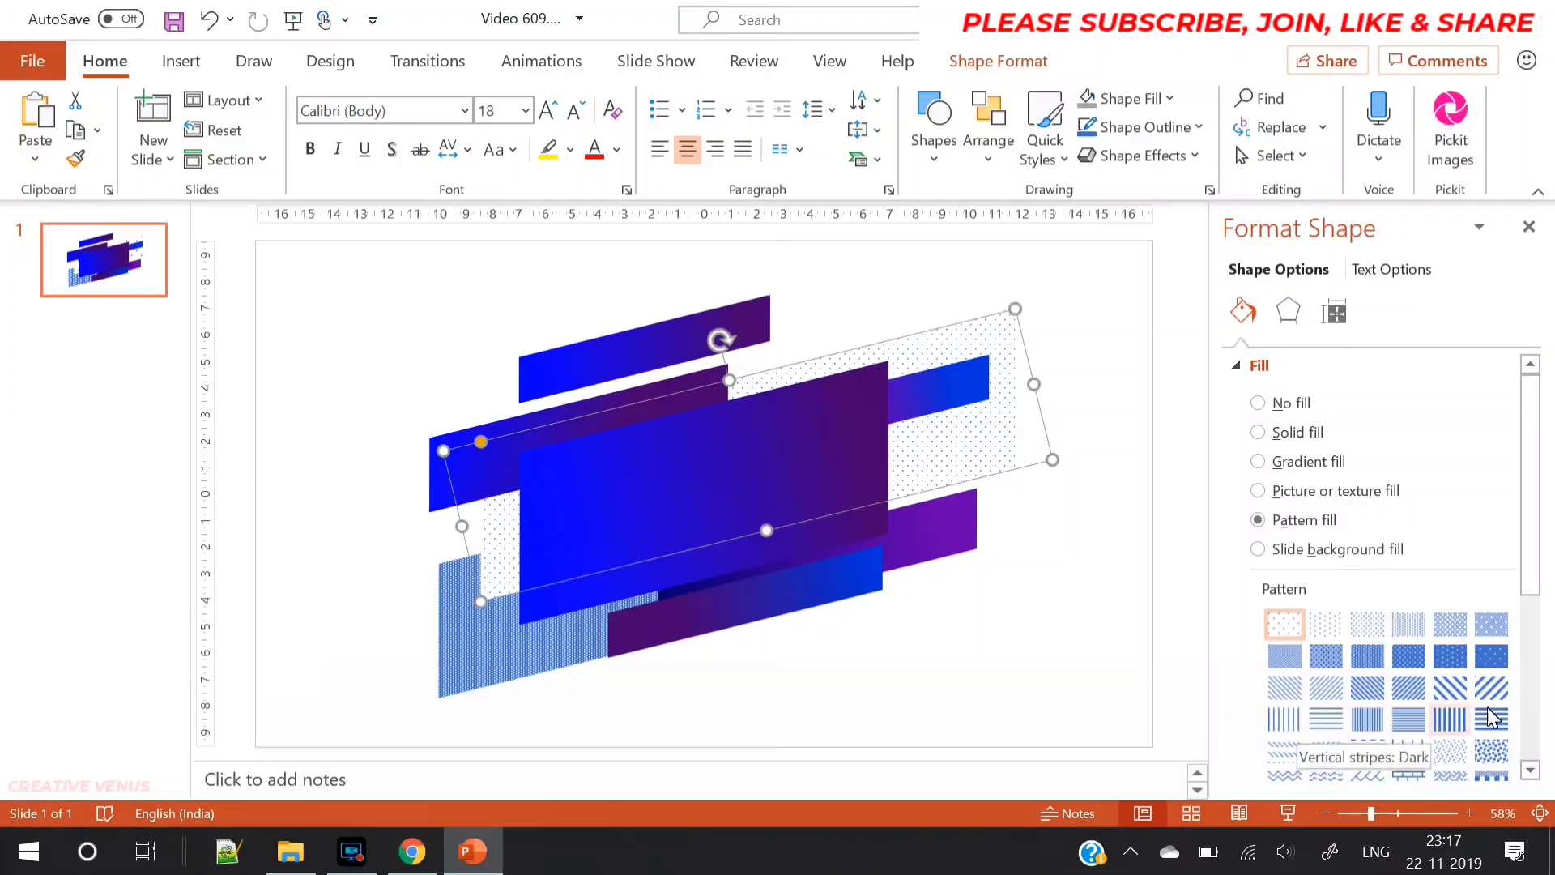
drag(1543, 559, 1543, 648)
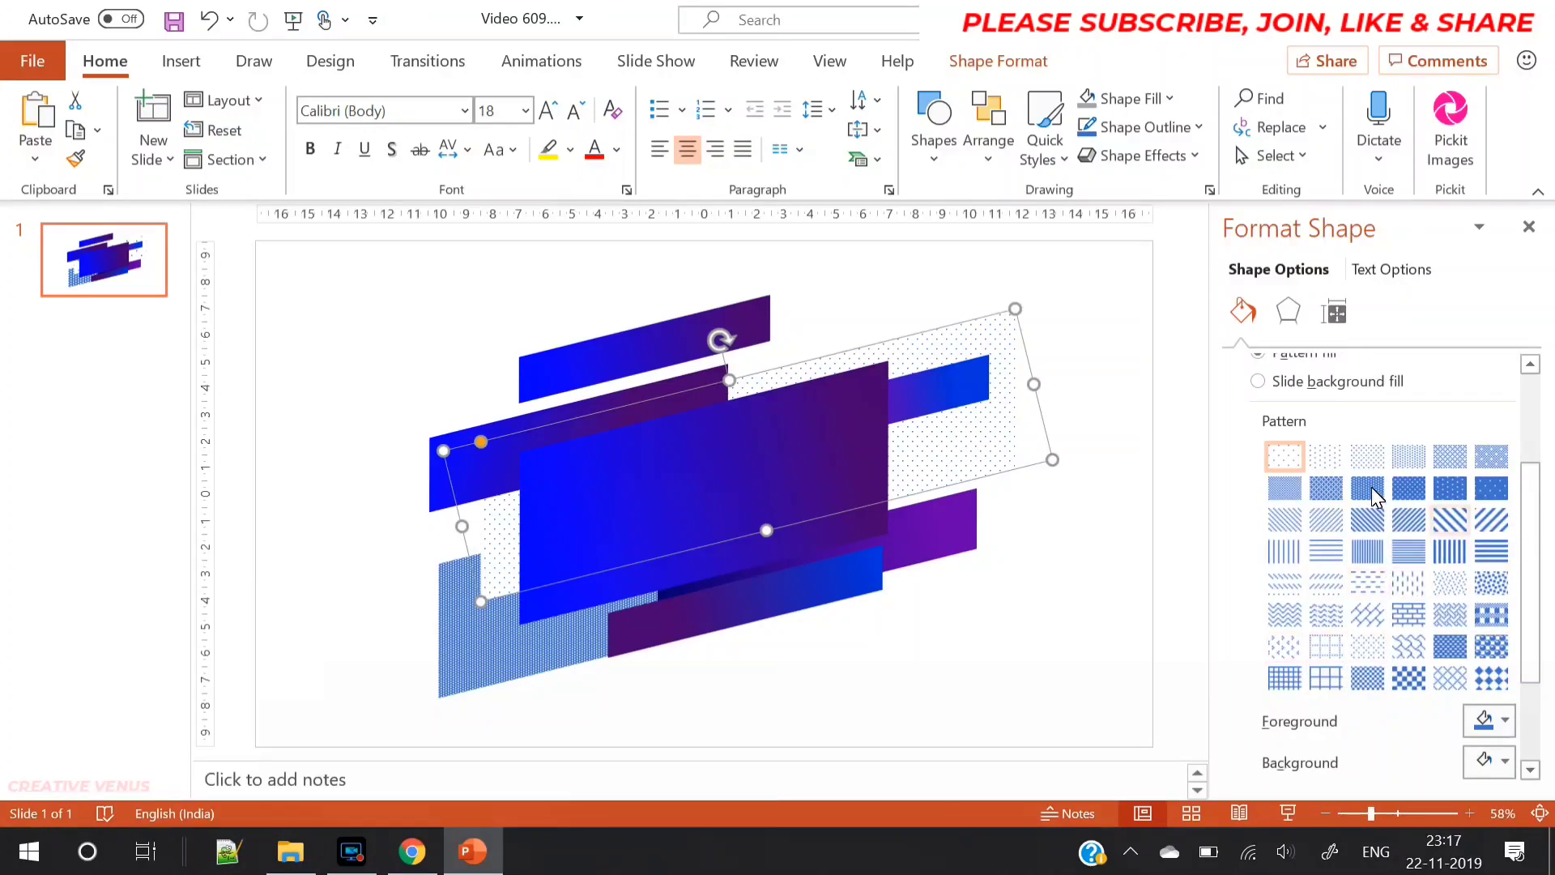
click(1333, 460)
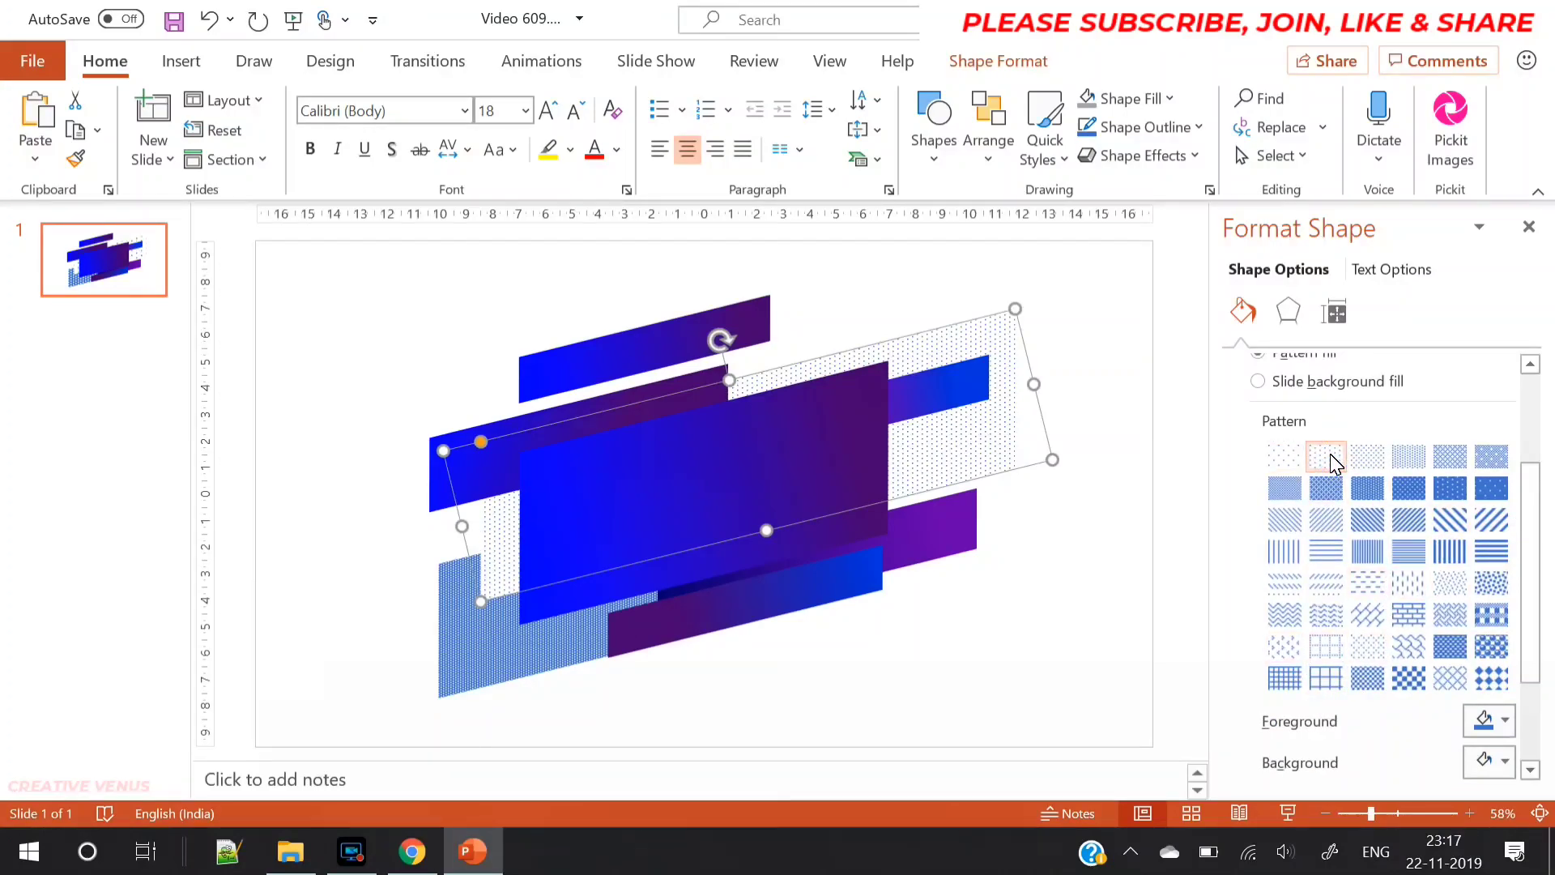
click(1503, 721)
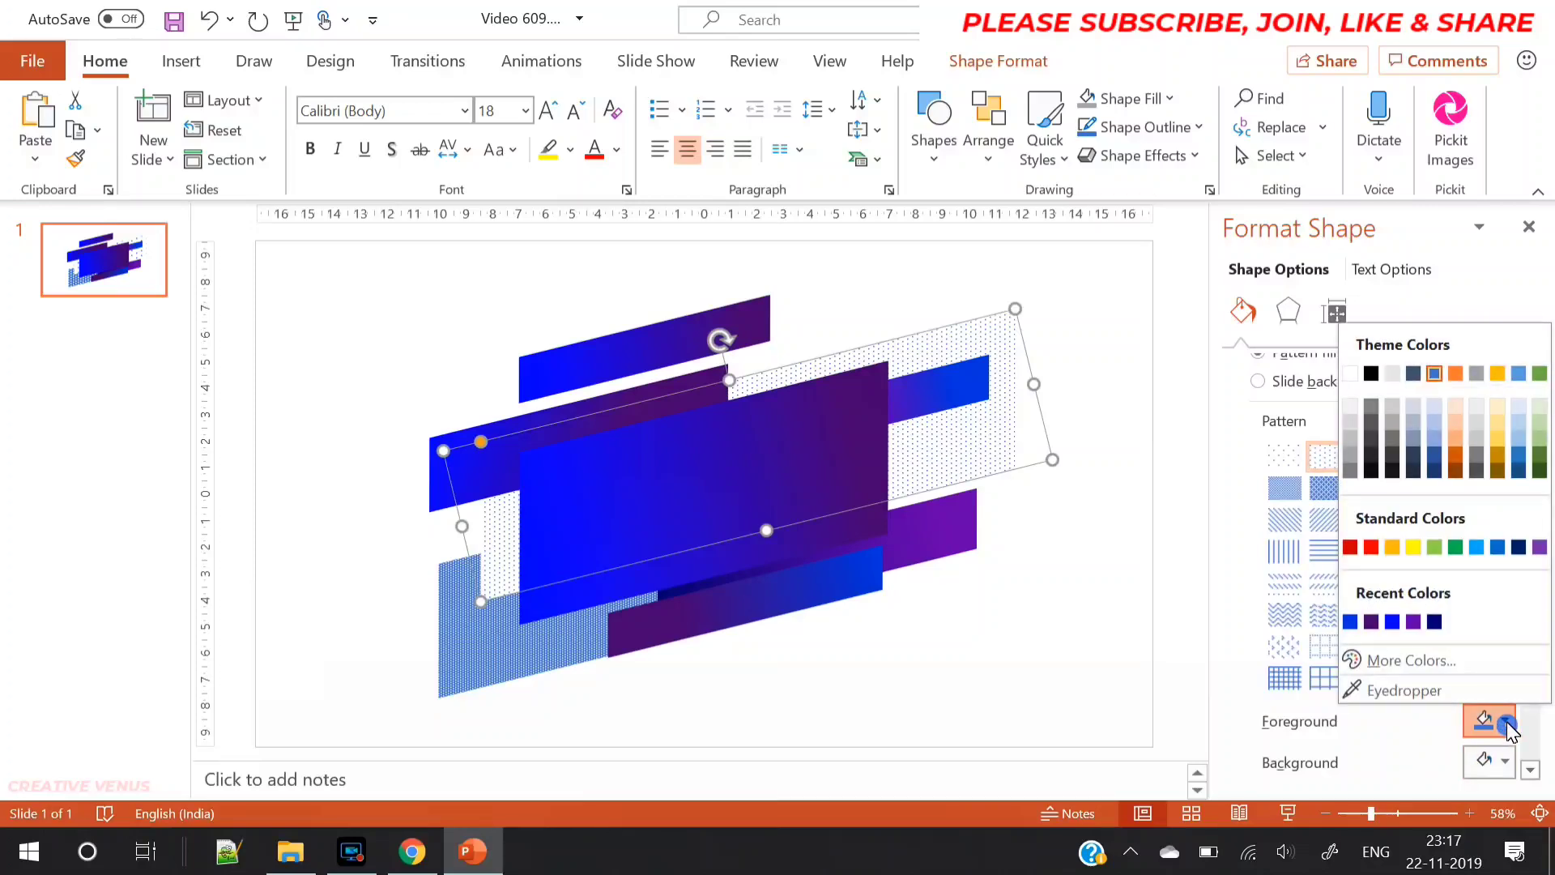
click(1393, 622)
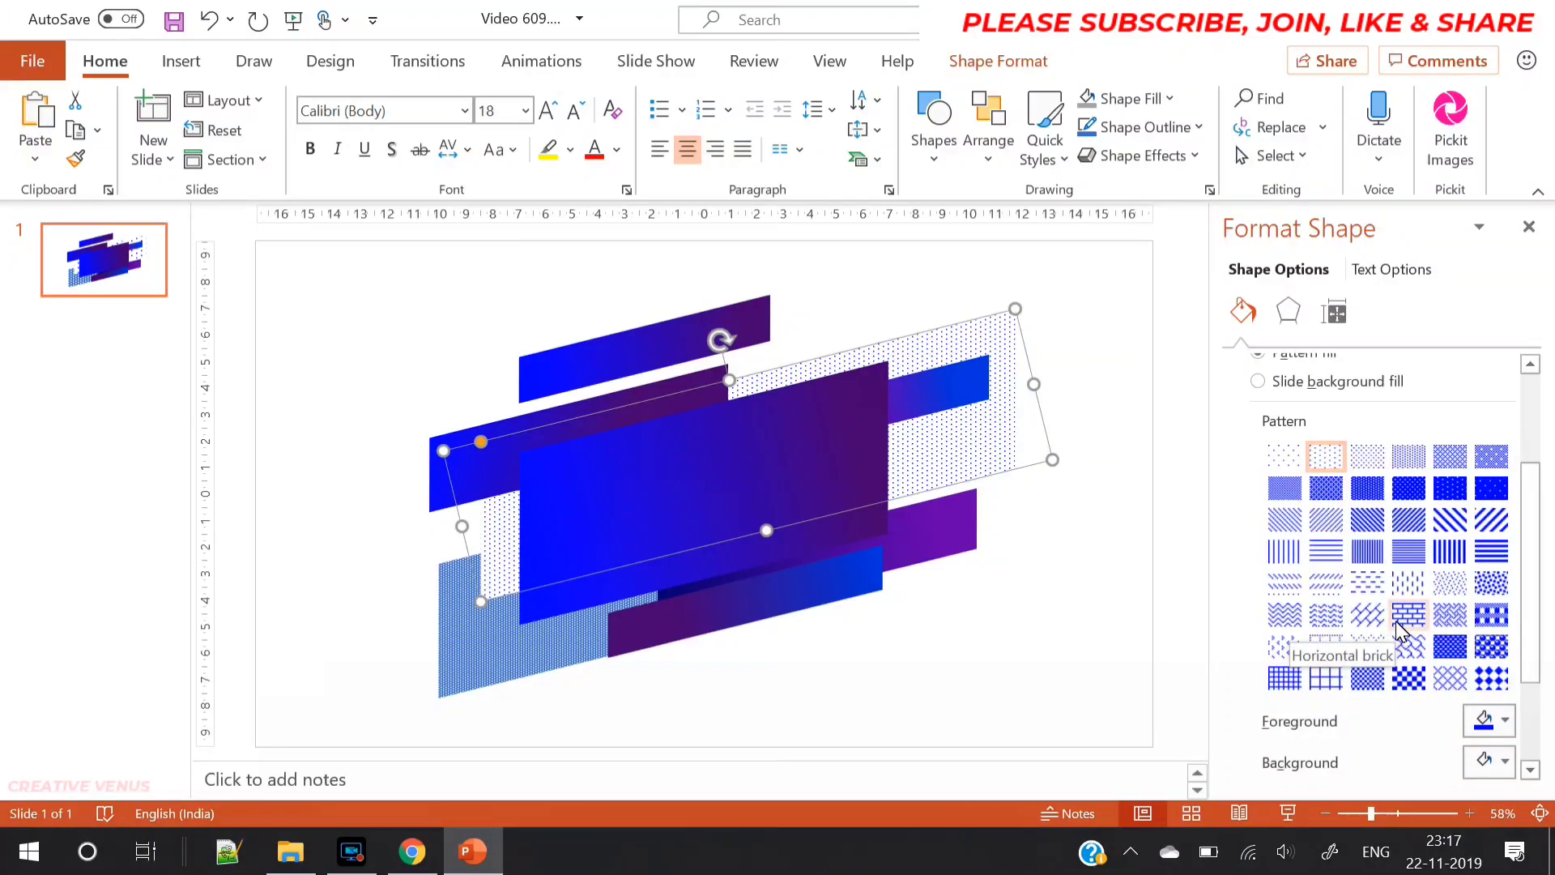
click(1450, 520)
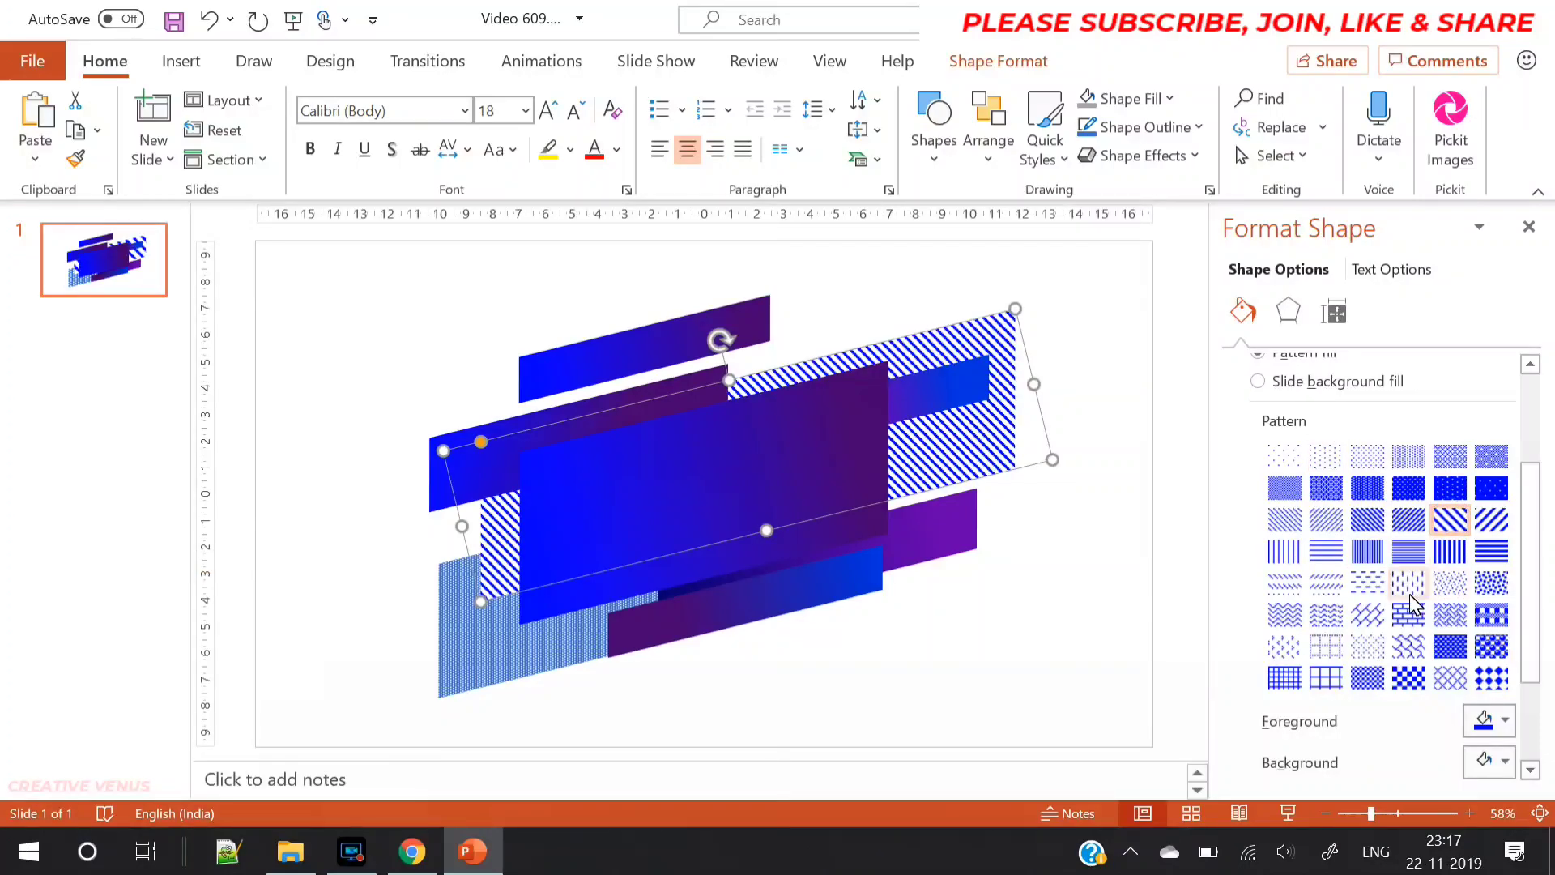
click(1285, 521)
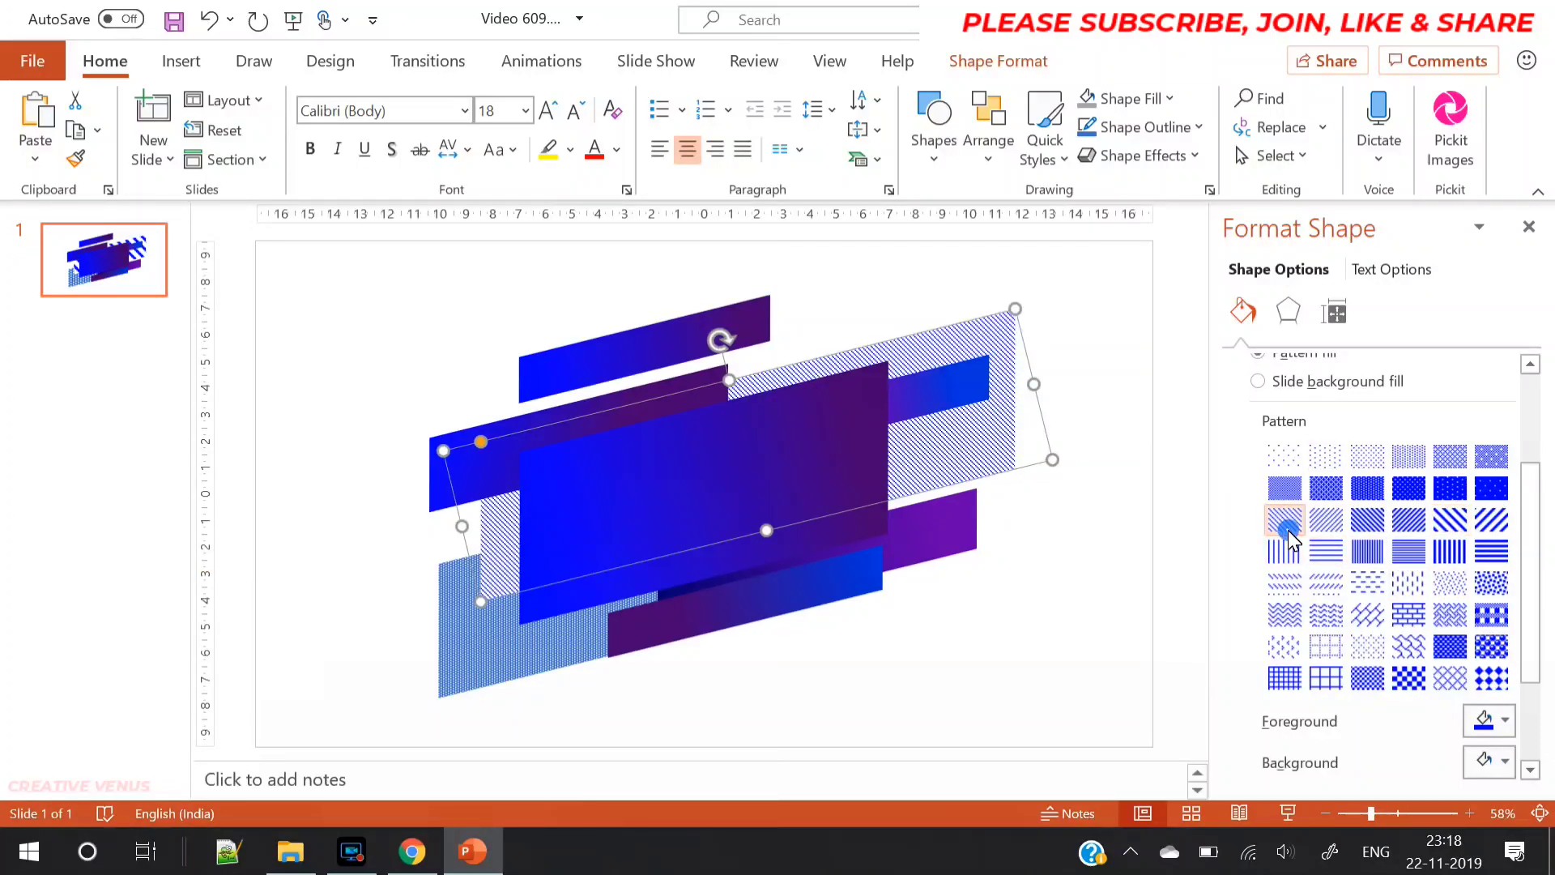
- Give the bottom-left shape a dotted pattern fill with a deeper blue foreground
click(1100, 575)
click(519, 633)
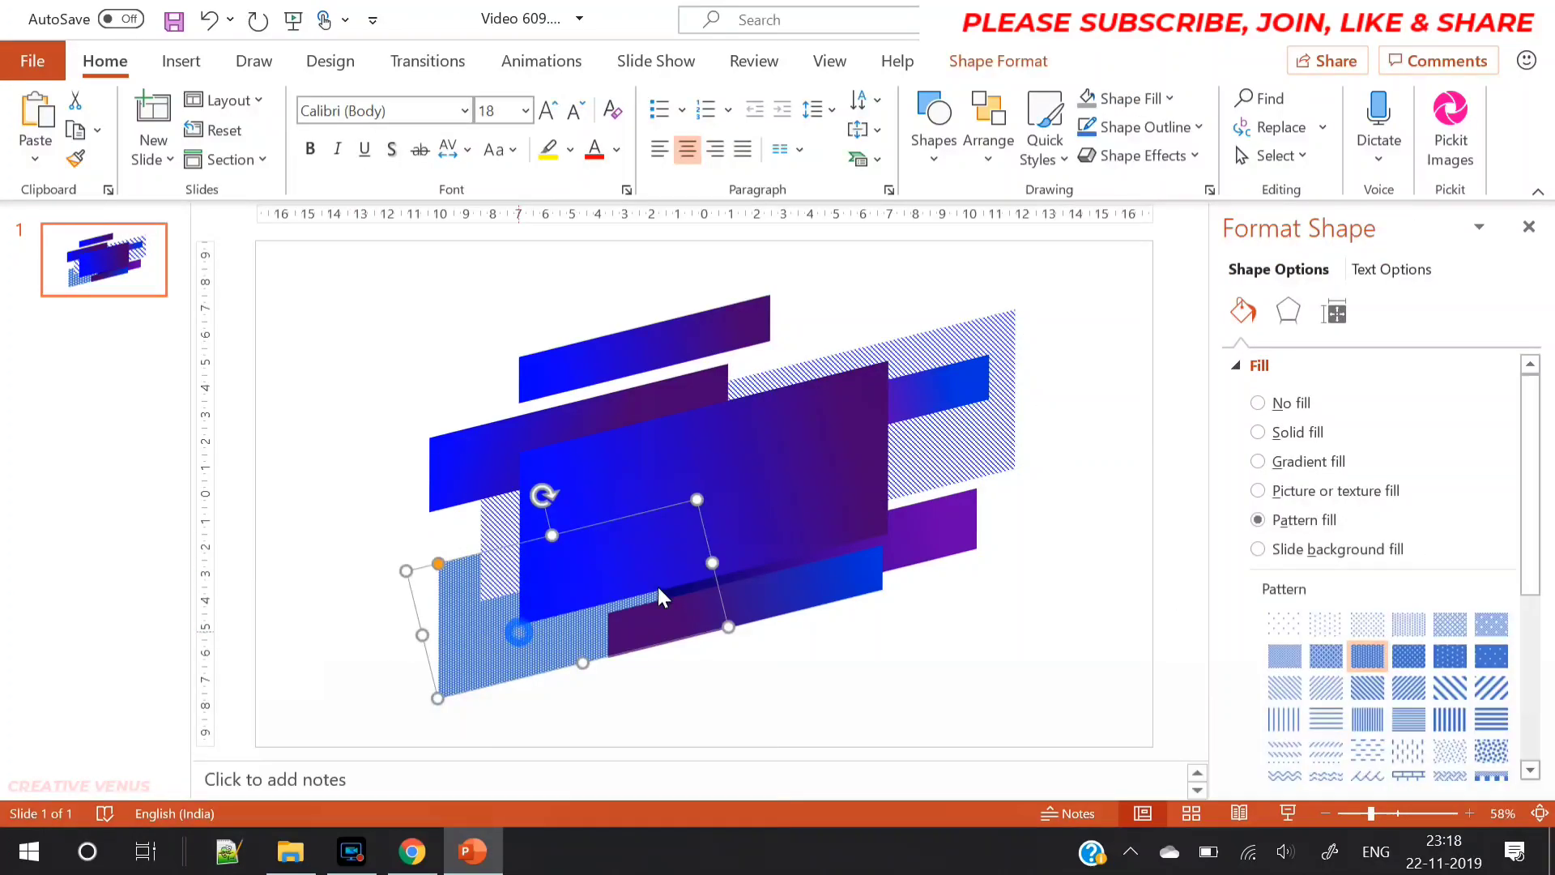
click(1285, 624)
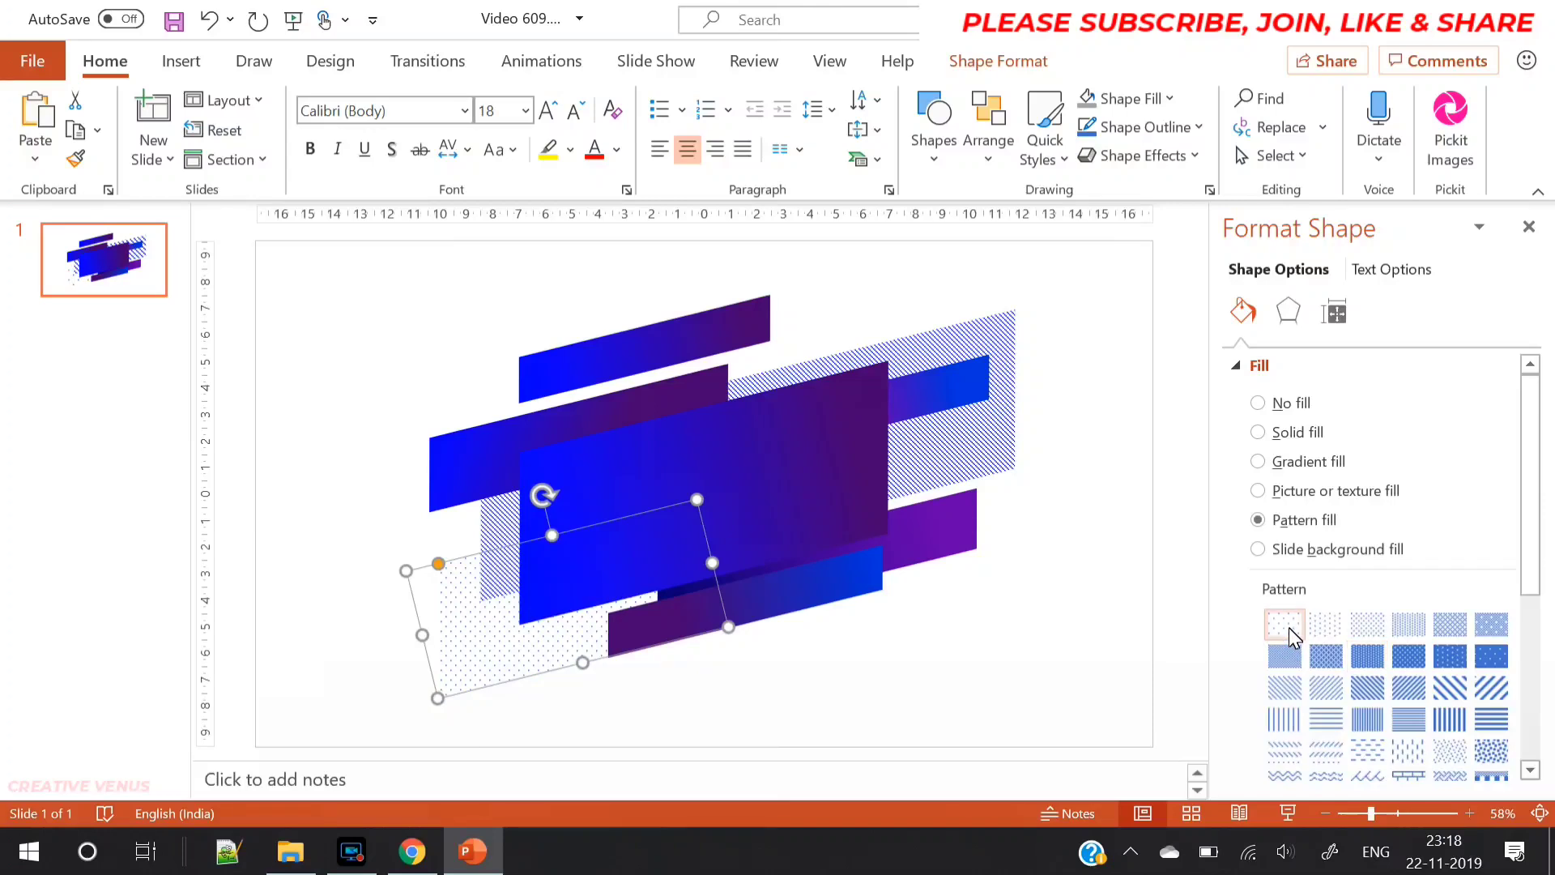
drag(1531, 475, 1531, 646)
click(1495, 614)
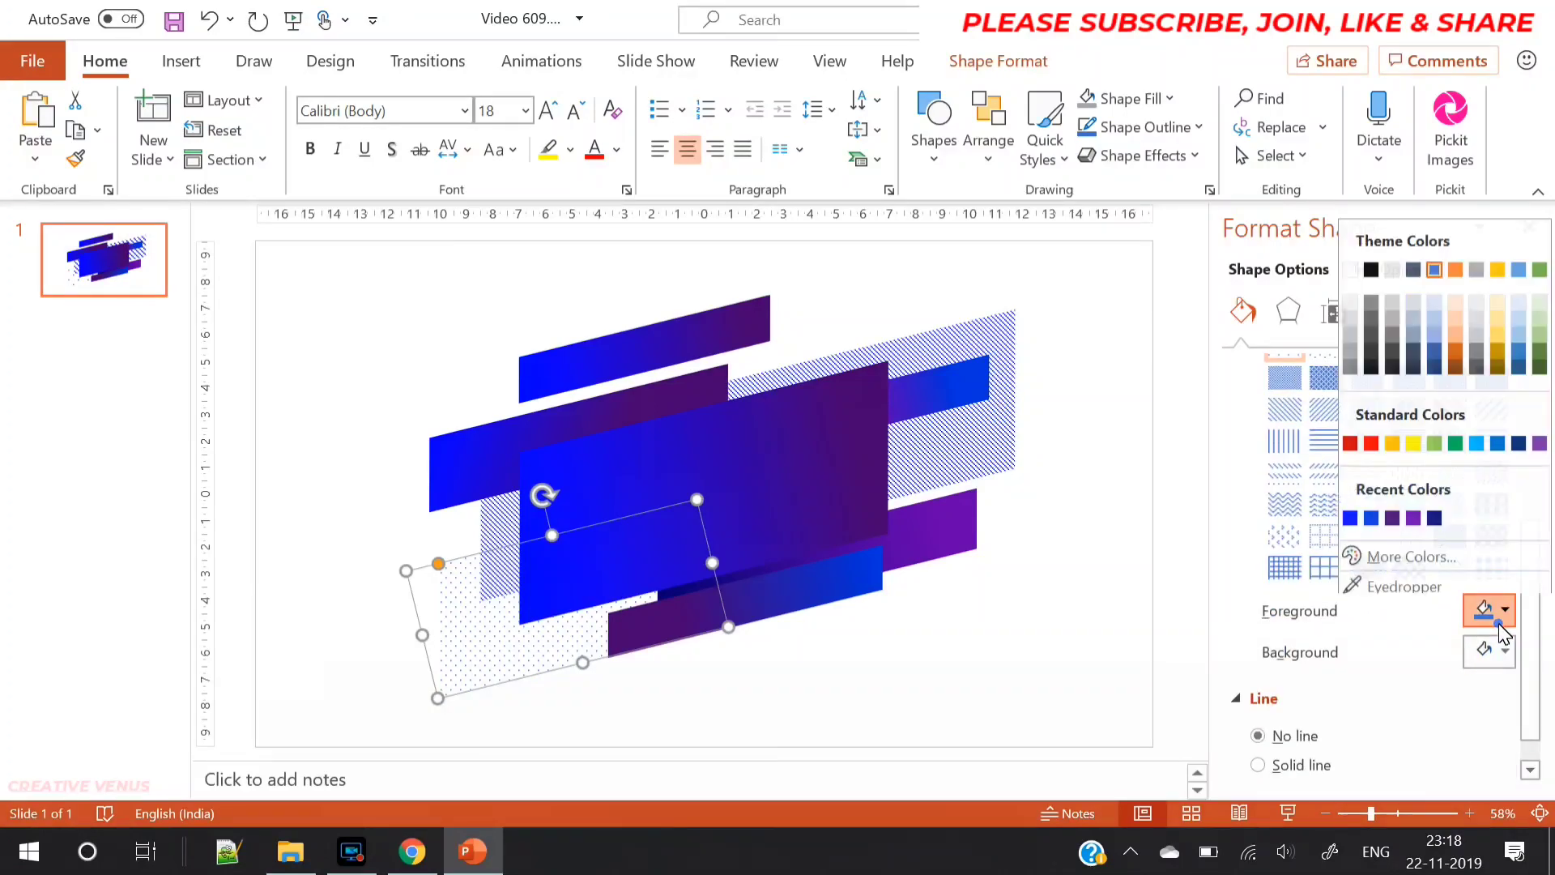
click(1372, 511)
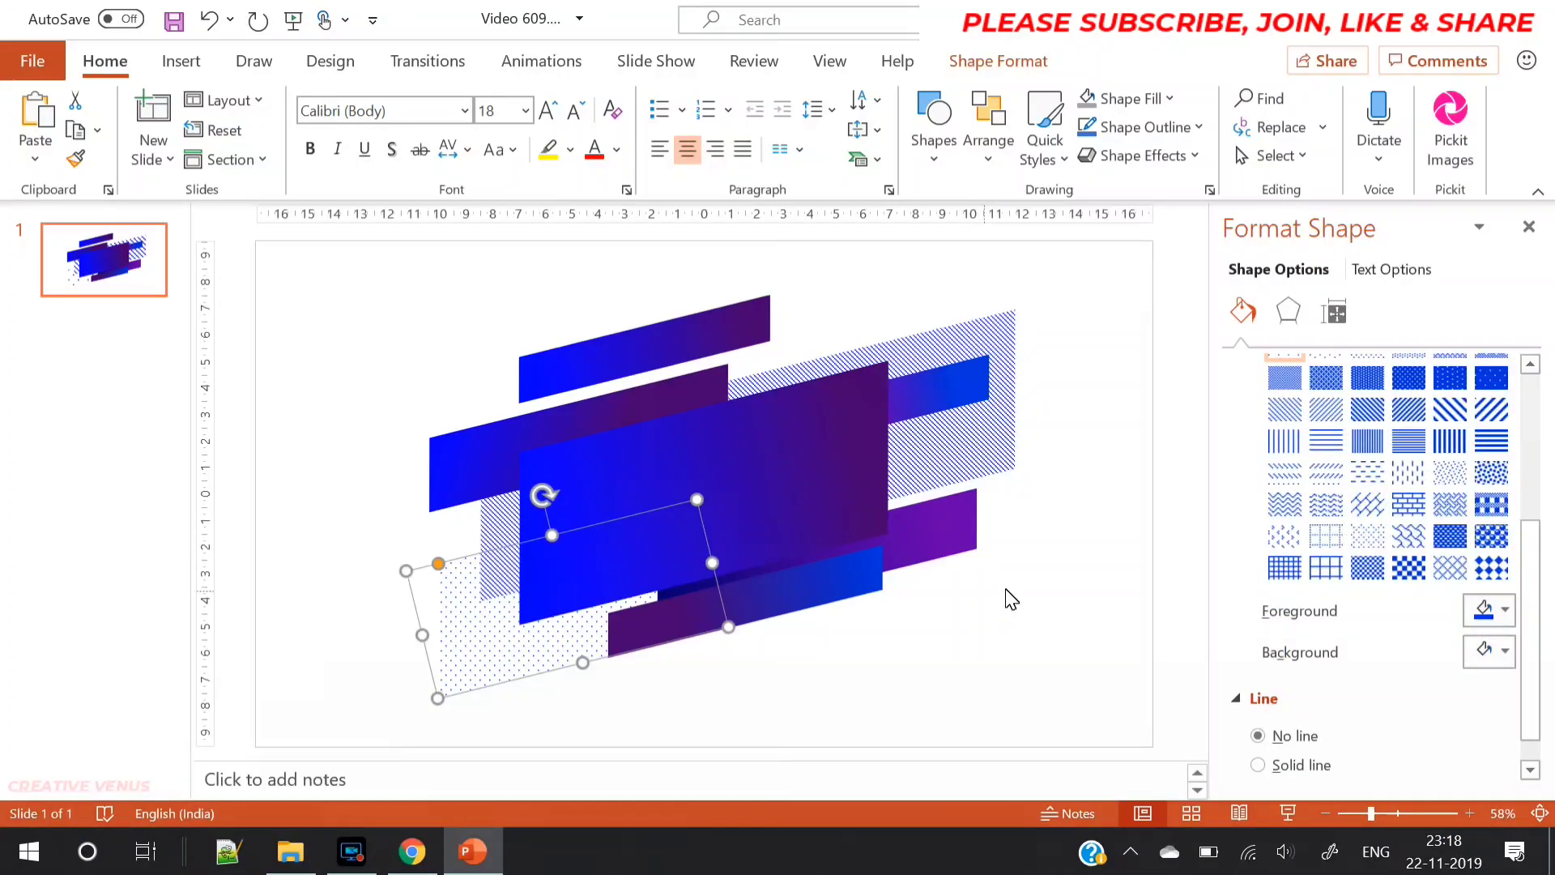
- Try dashed, diagonal-stripe and crosshatch patterns, then settle on the fine dotted pattern
click(1367, 536)
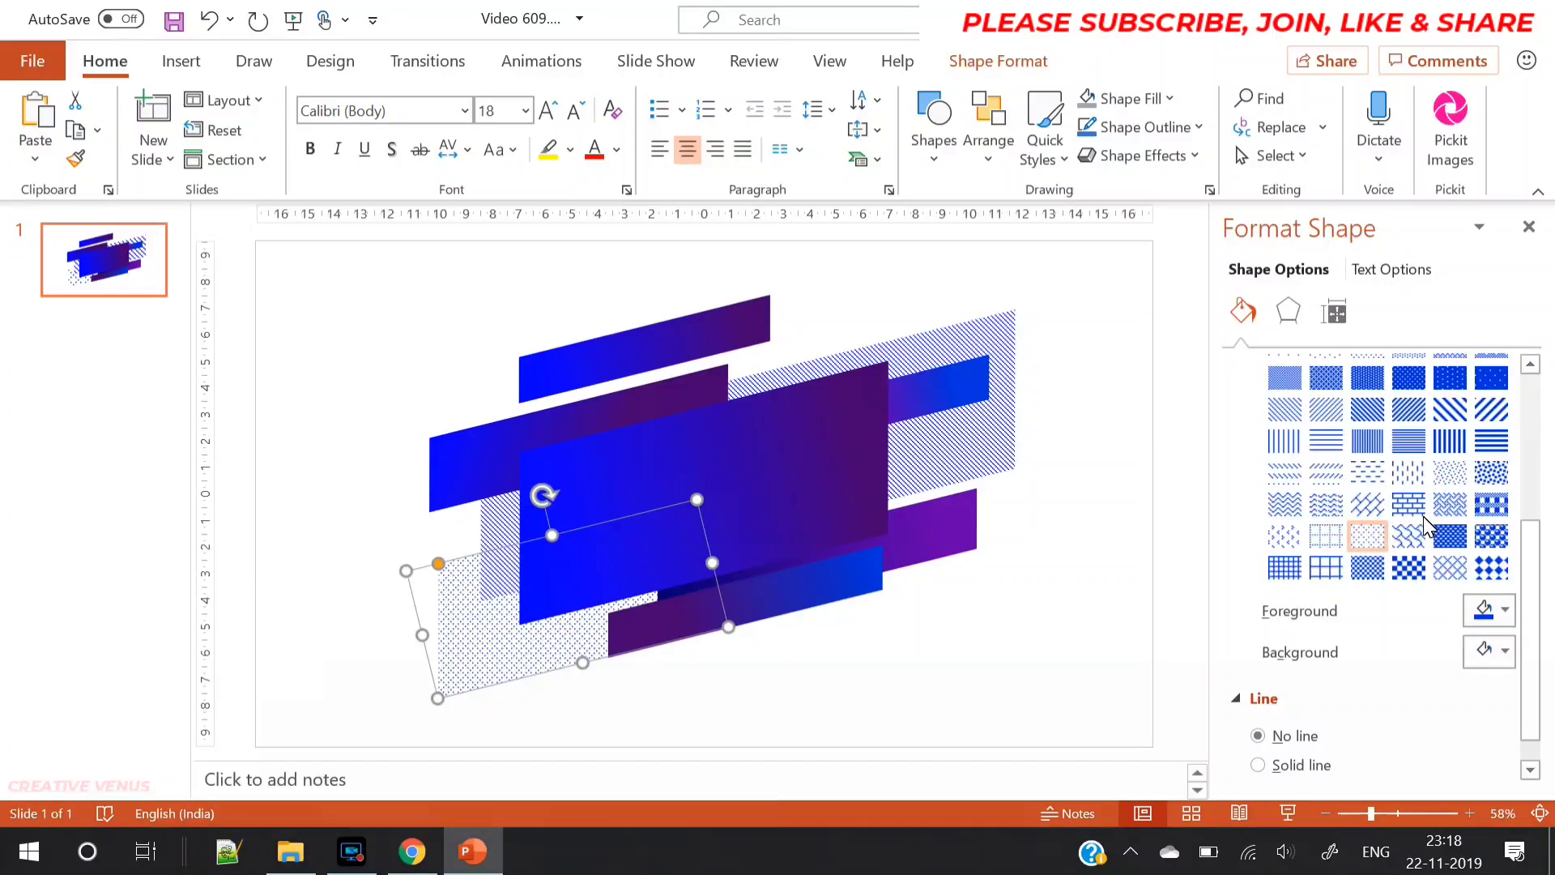
click(1450, 474)
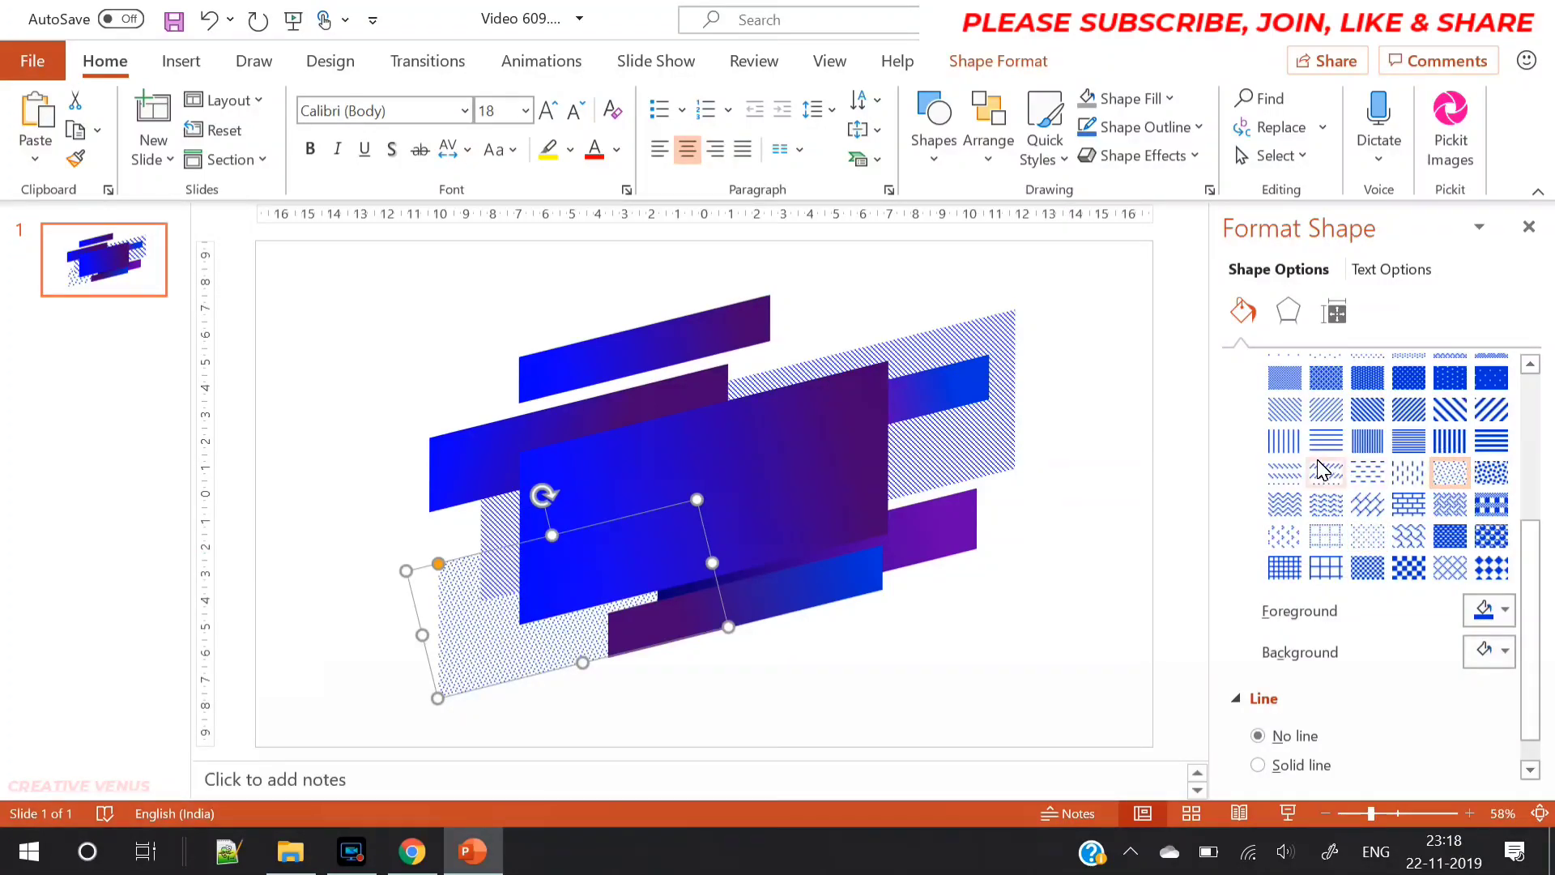
click(1296, 480)
click(1367, 474)
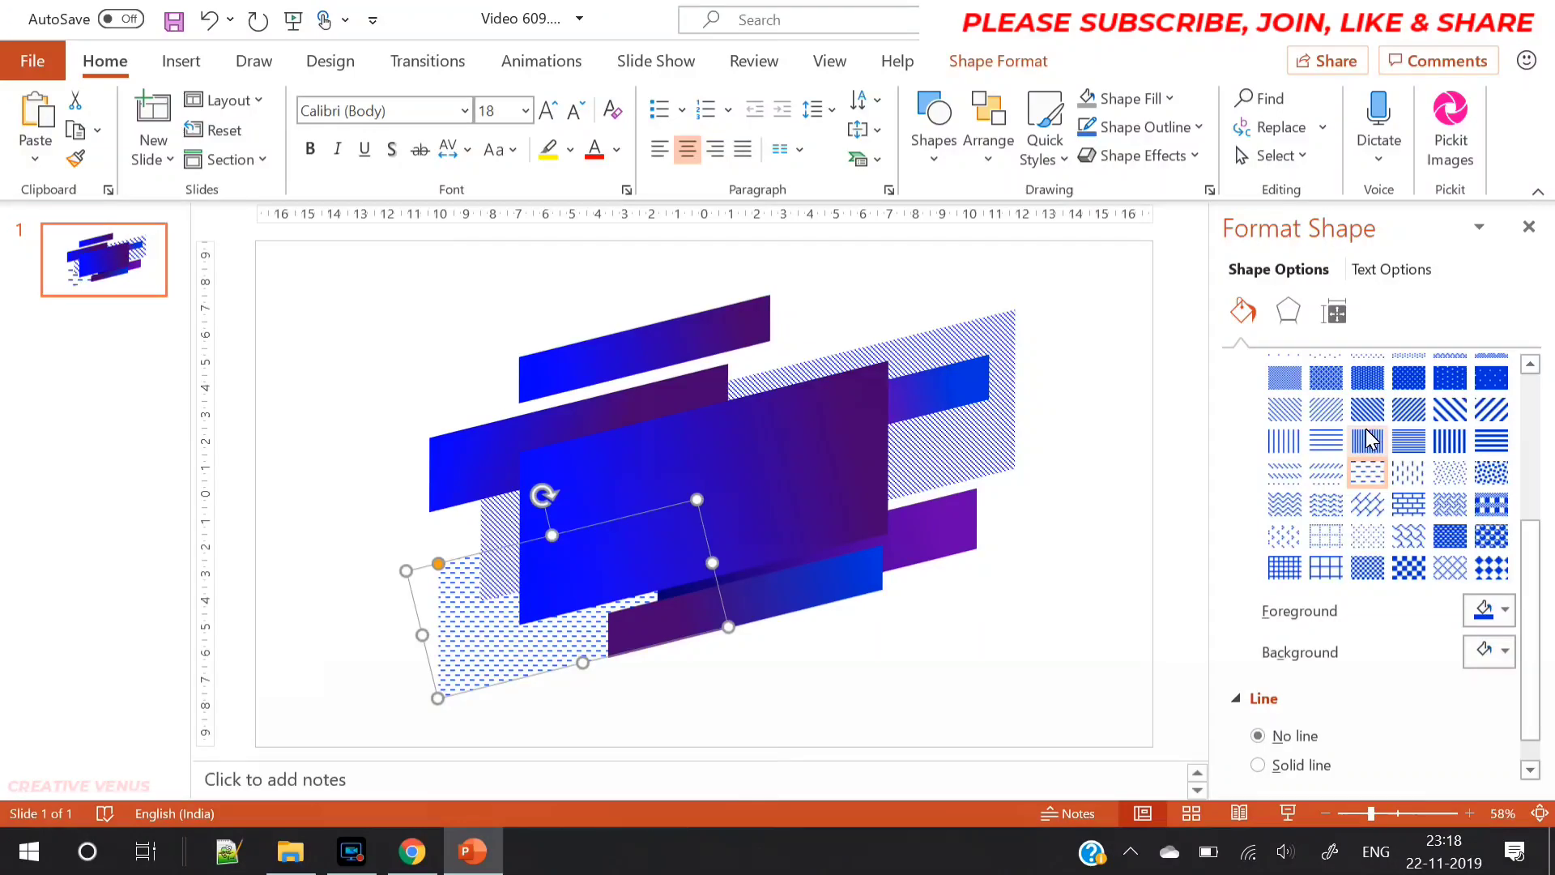
click(1408, 442)
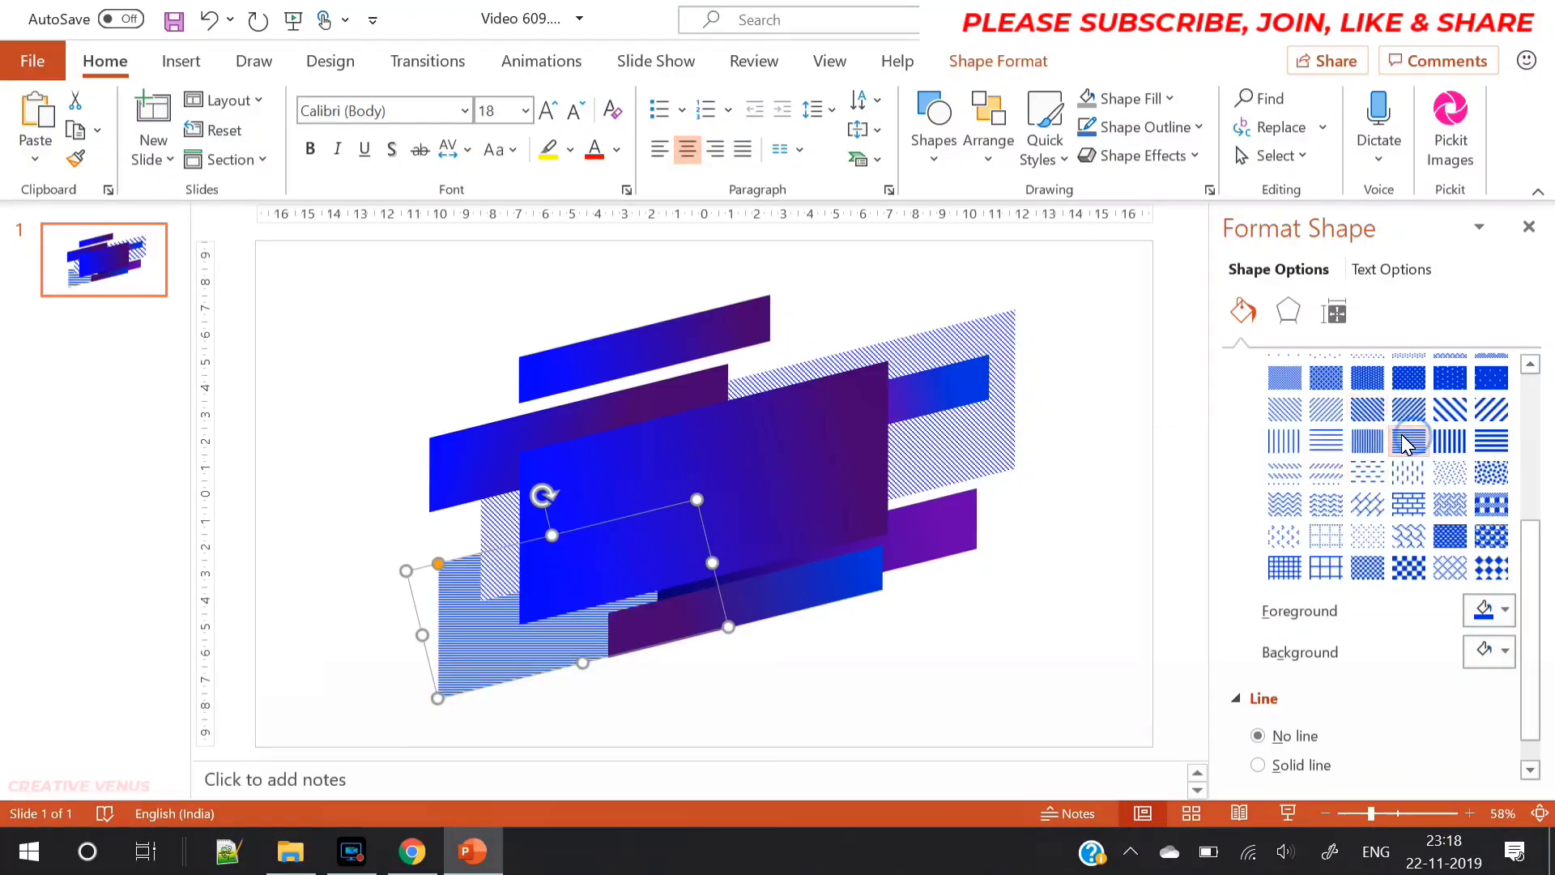
click(1382, 418)
click(1326, 378)
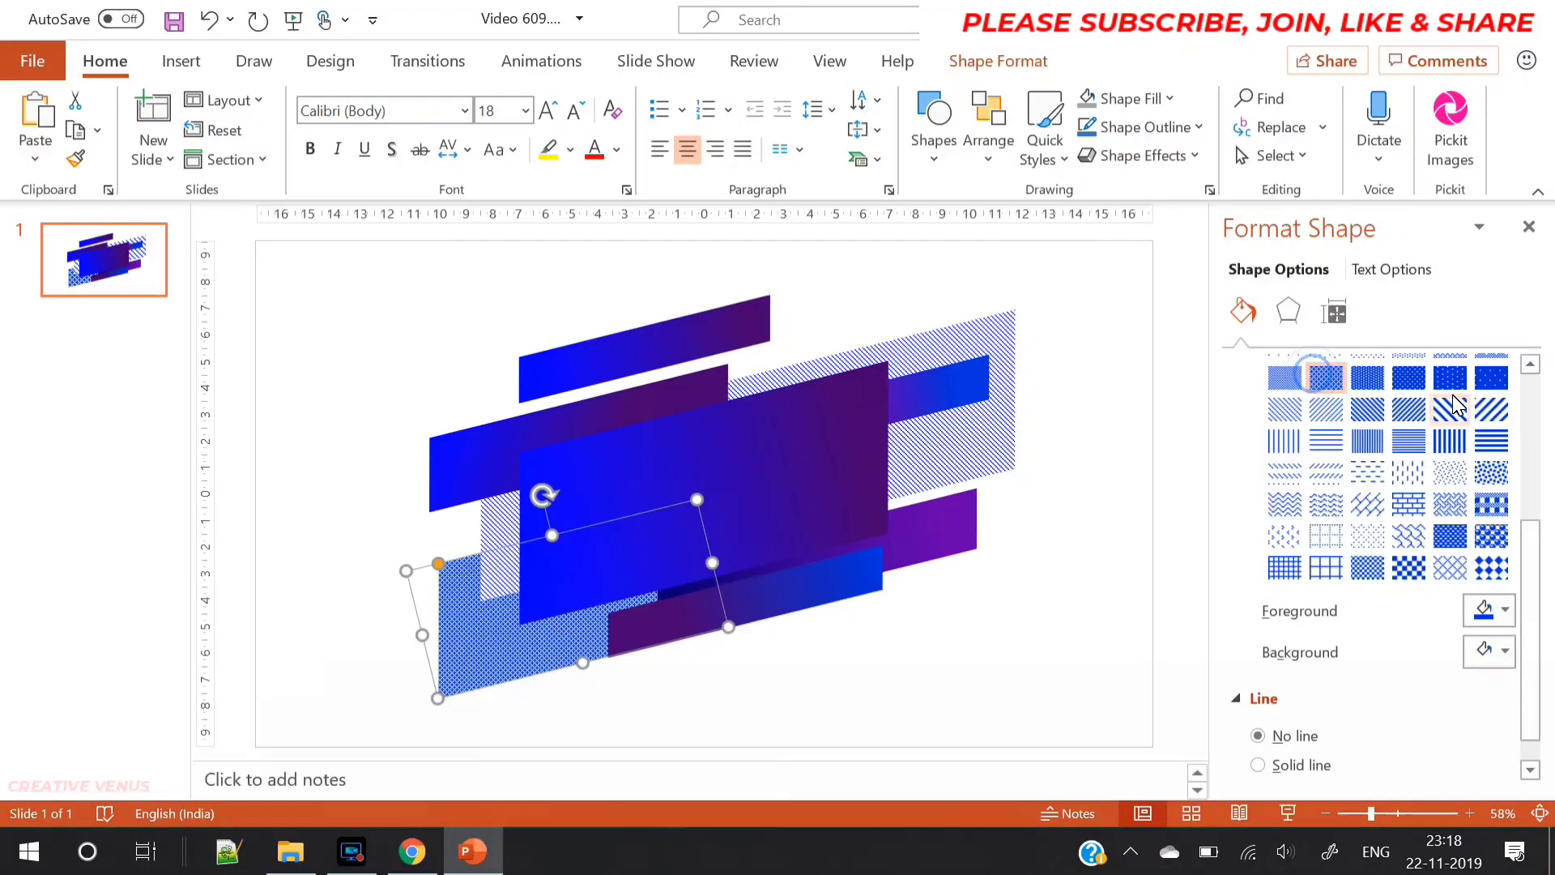
drag(1531, 534, 1531, 482)
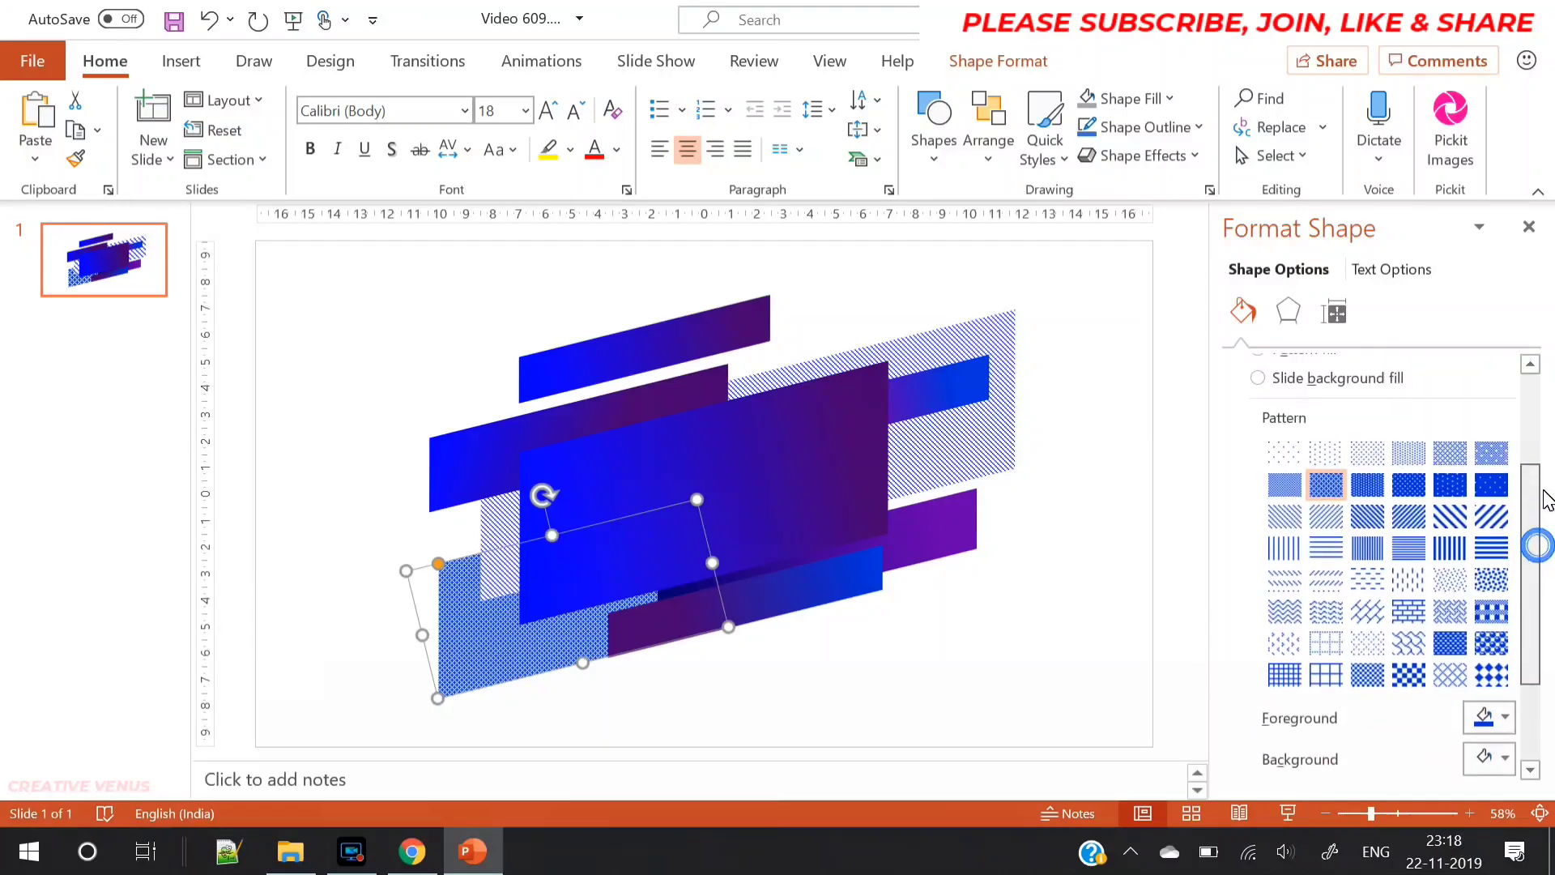
click(1492, 516)
click(1331, 456)
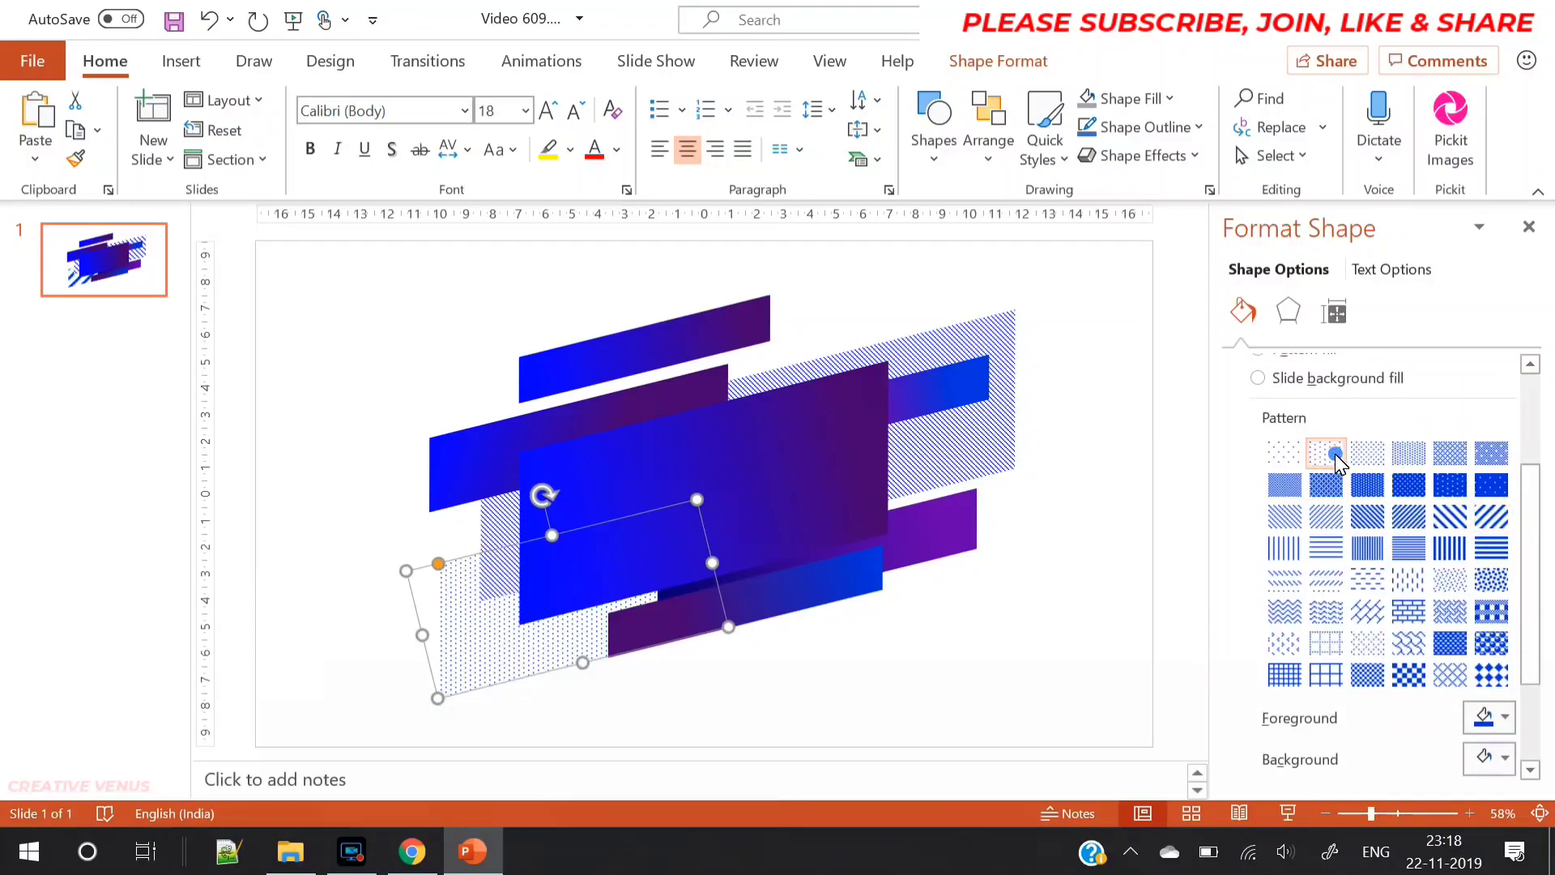
click(1027, 659)
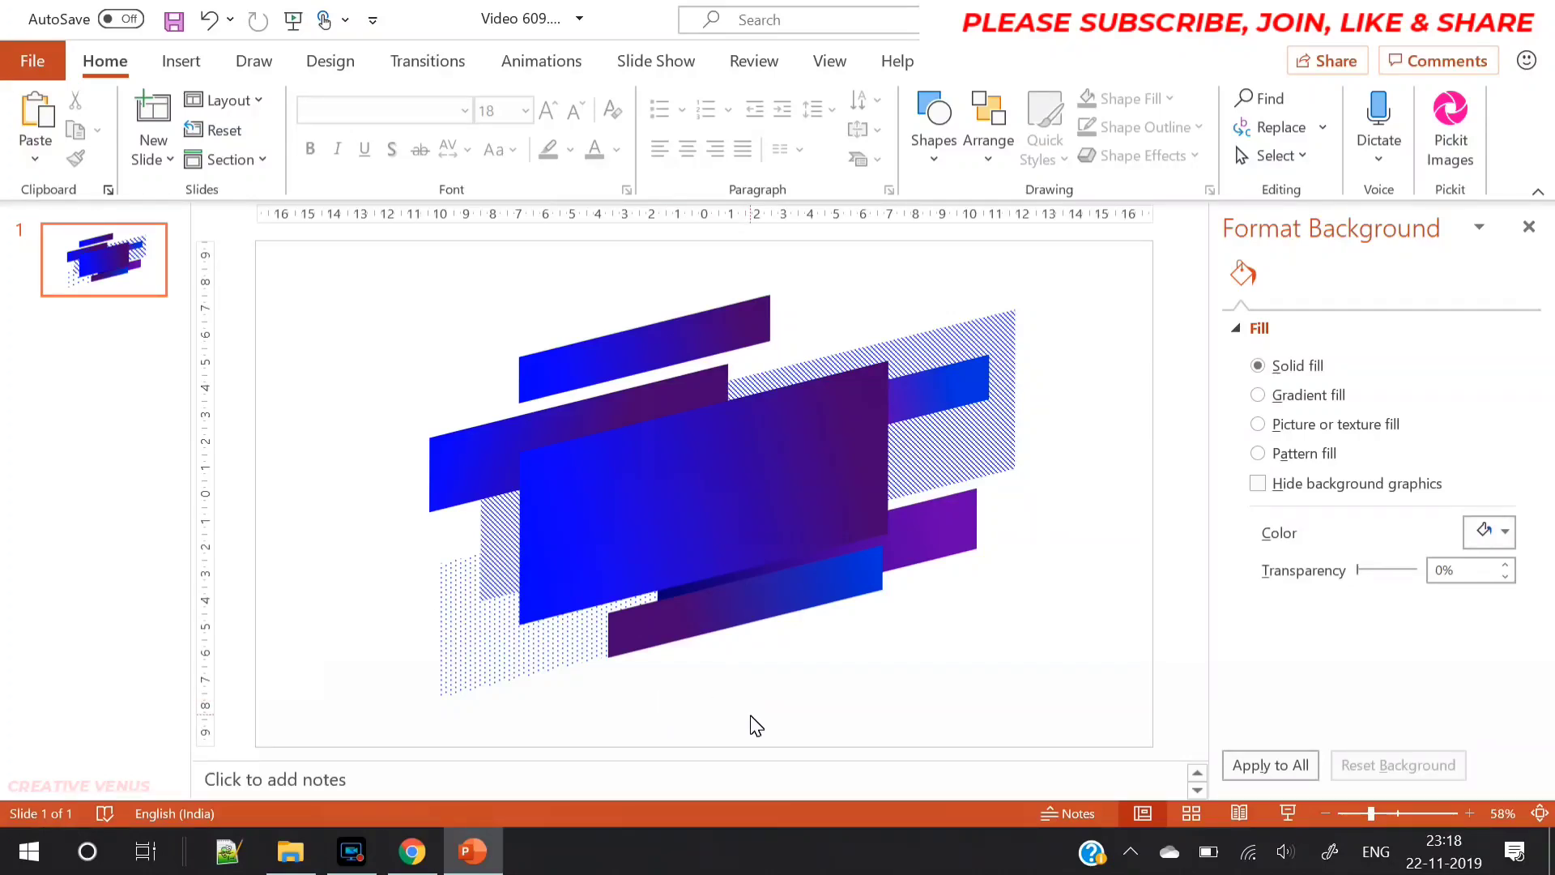
- On the central bar, move the first gradient stop to about 37% and make it lighter blue
click(693, 541)
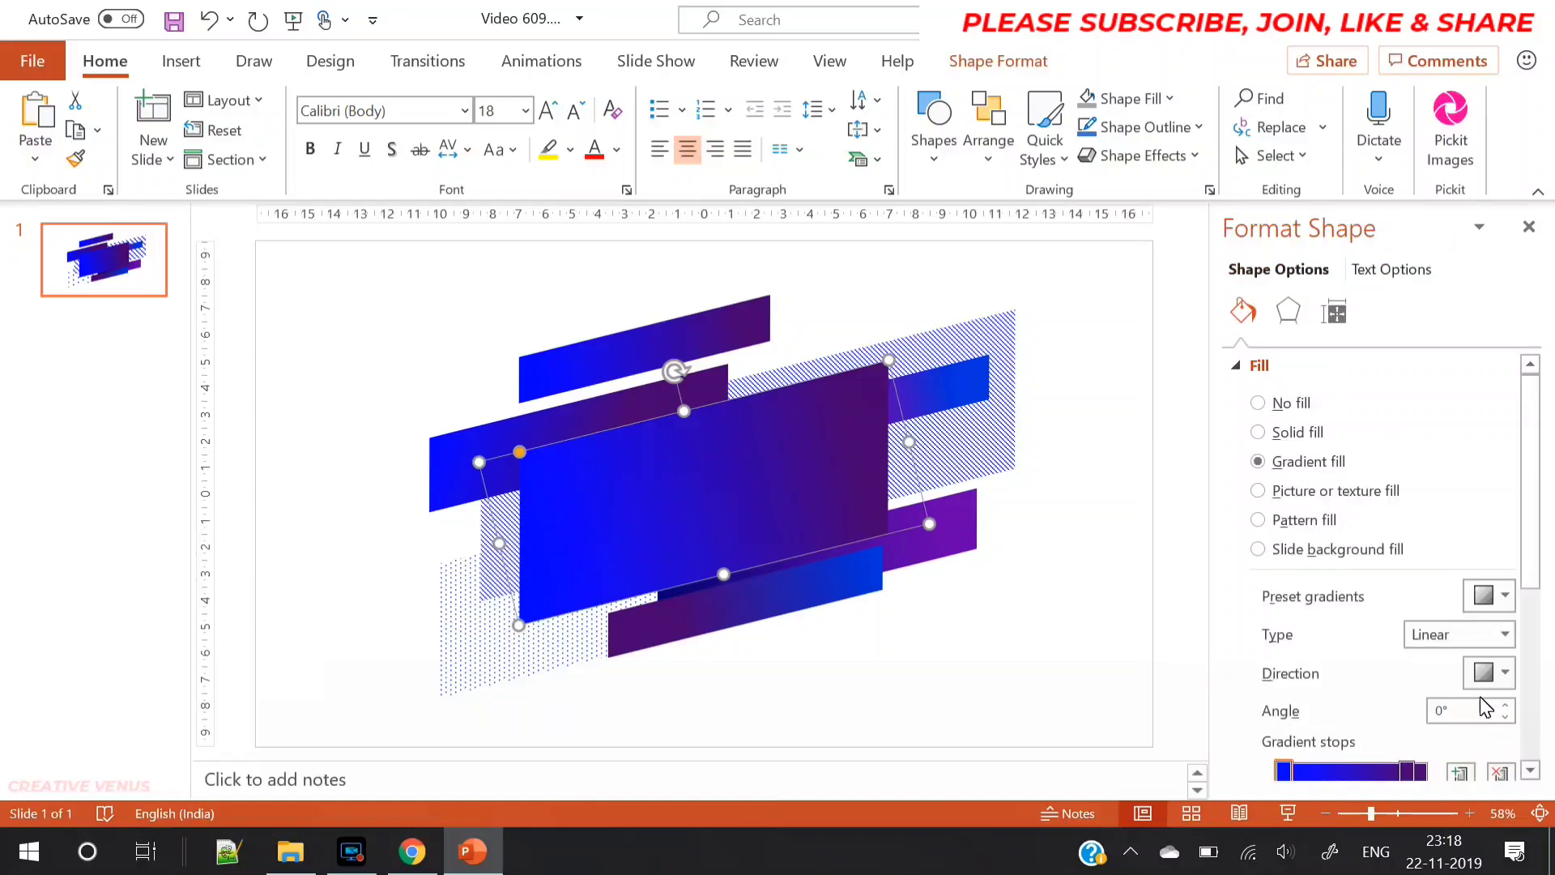
scroll(1531, 522, down, 3)
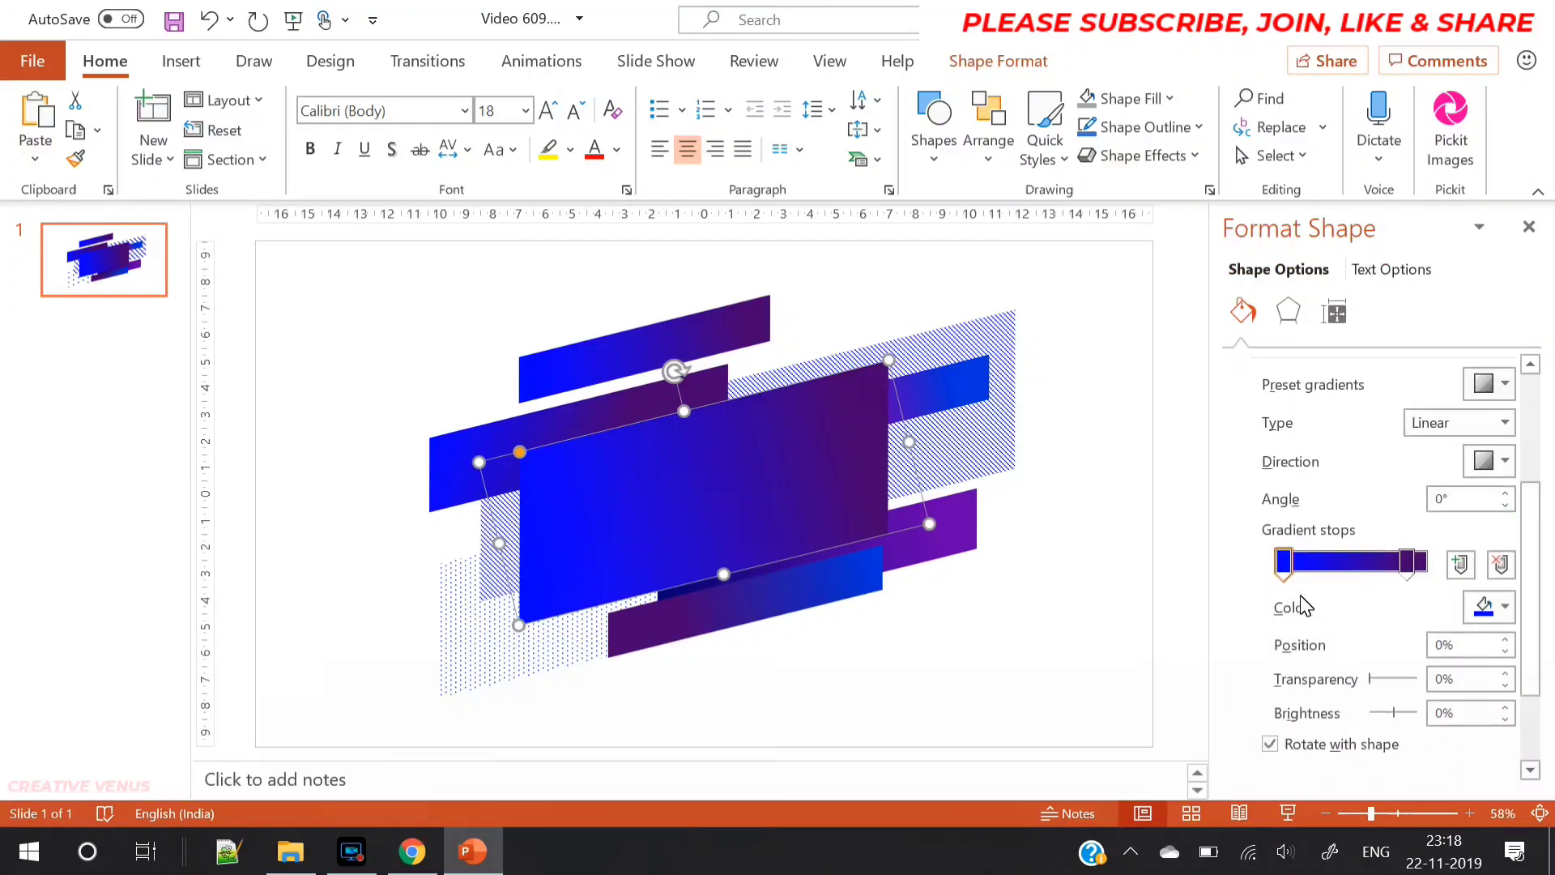
drag(1286, 563, 1232, 566)
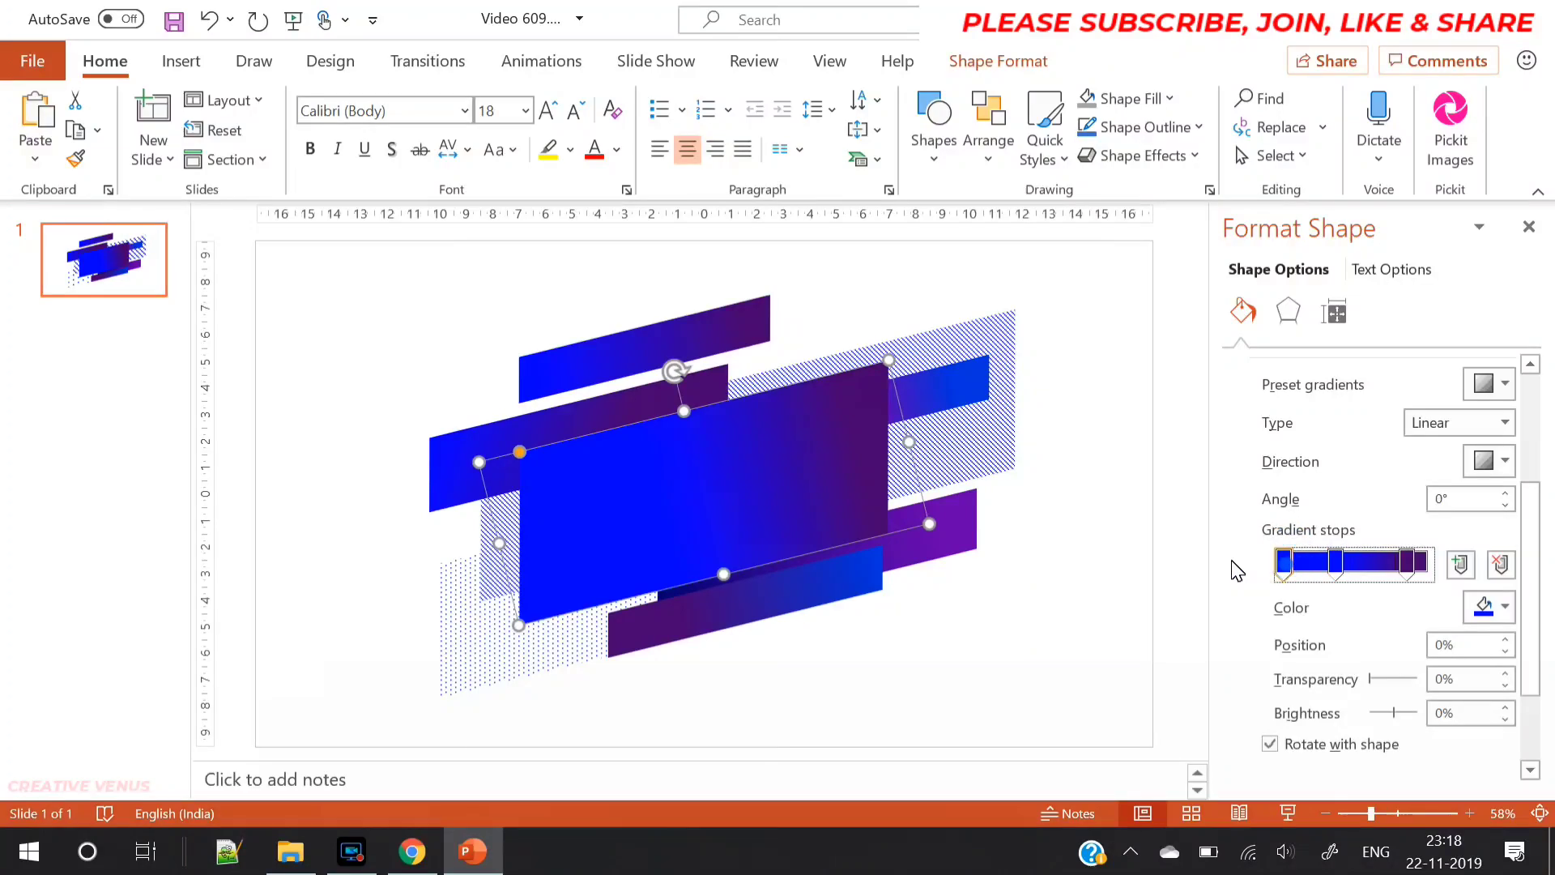
click(1481, 615)
click(1296, 545)
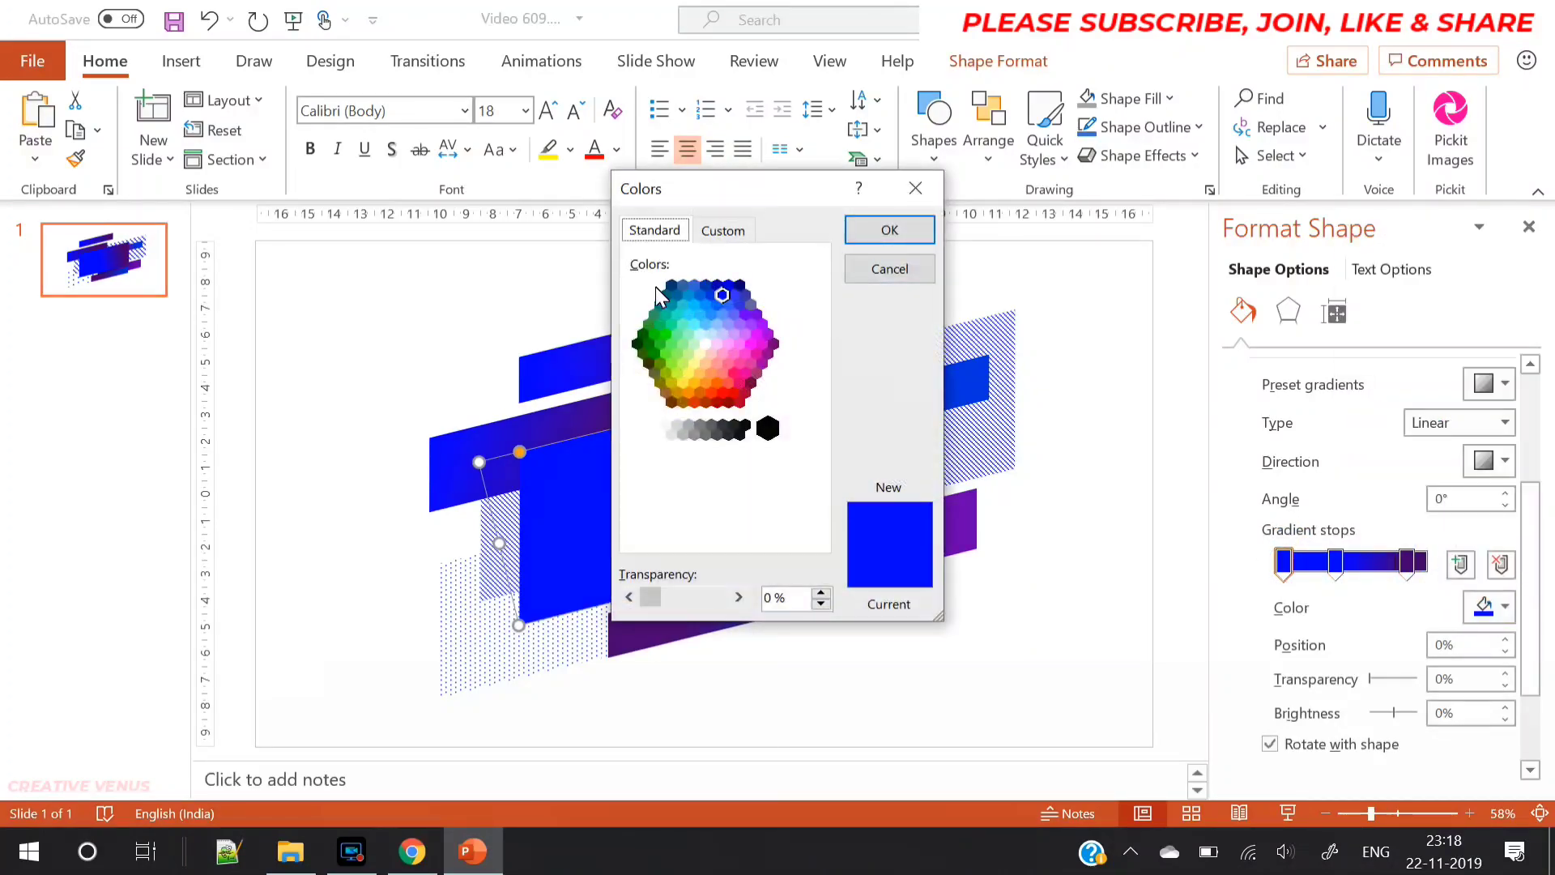
click(716, 309)
click(907, 233)
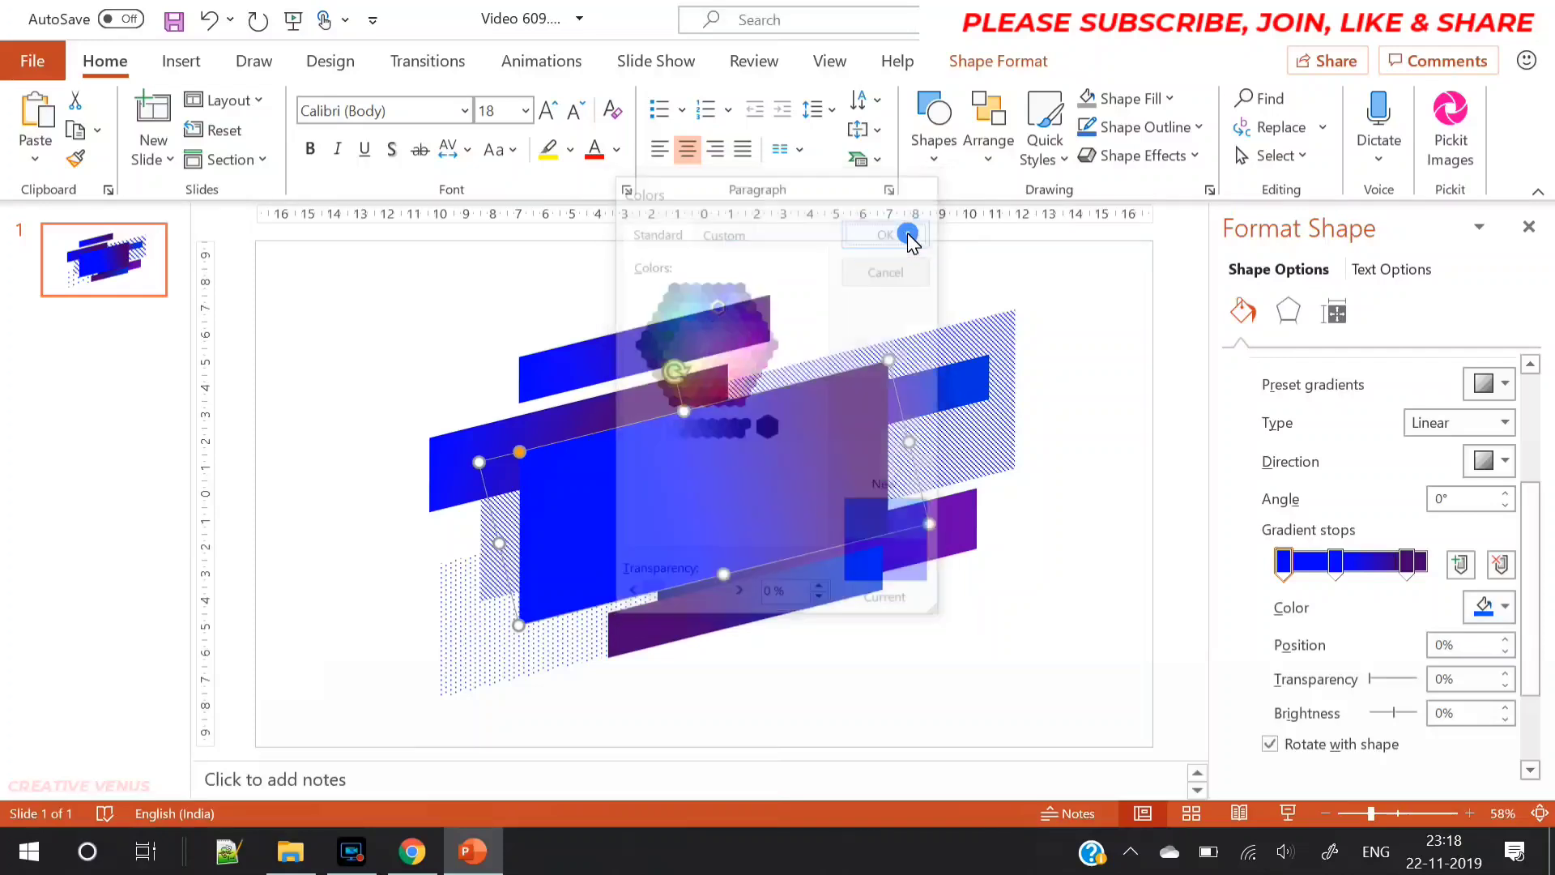
- Move the second gradient stop to 22% and deselect the bar
drag(1335, 567, 1299, 565)
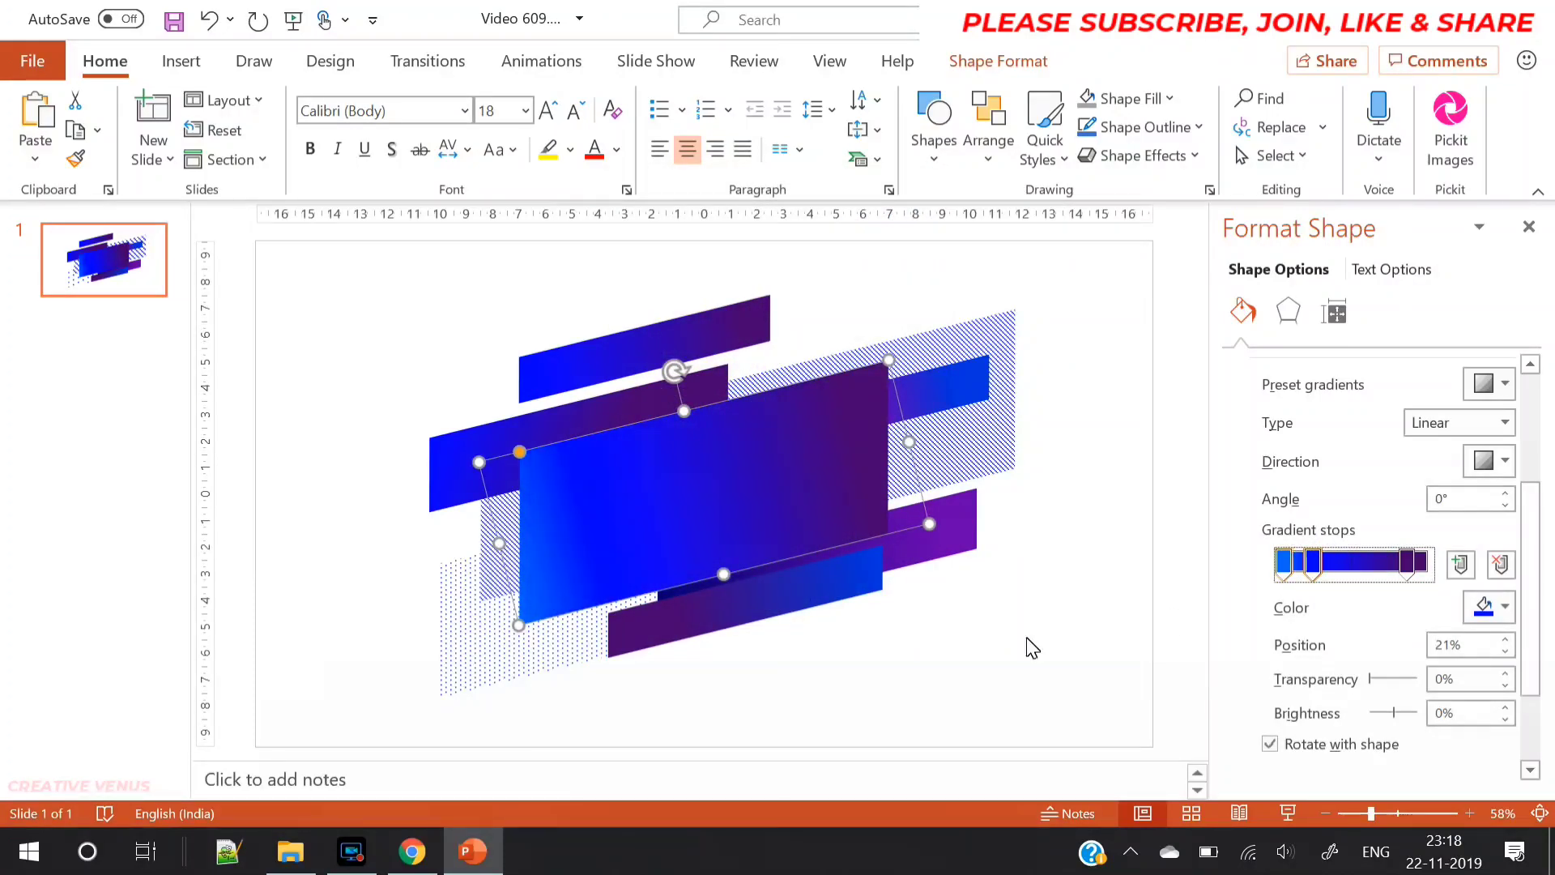
click(949, 658)
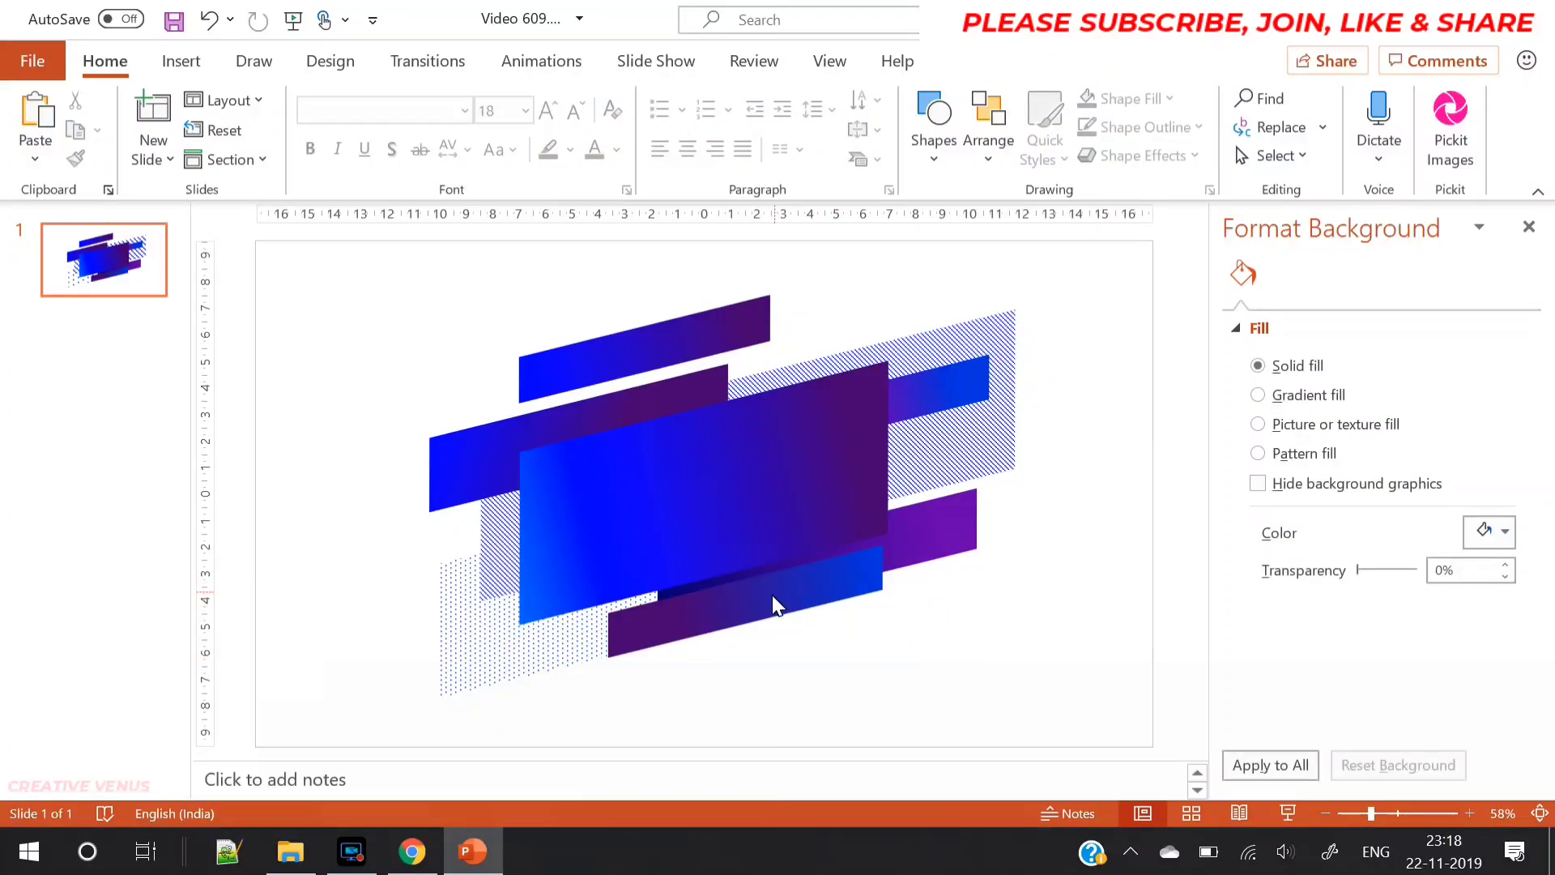
click(763, 681)
- Group all the bar shapes and shrink the group around its centre
drag(382, 718, 1101, 271)
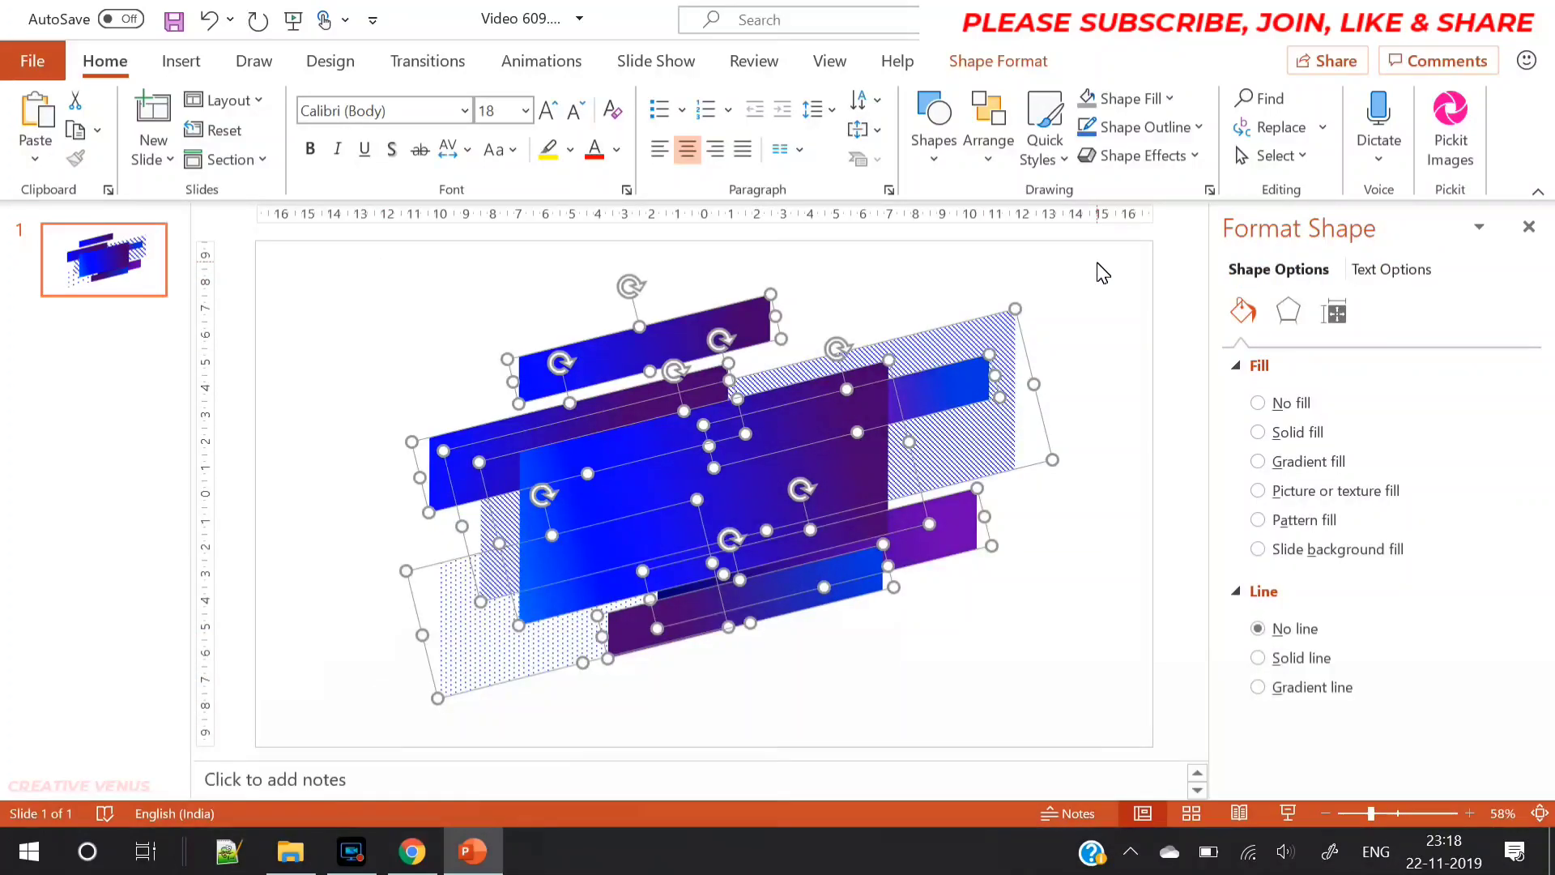
key(ctrl+g)
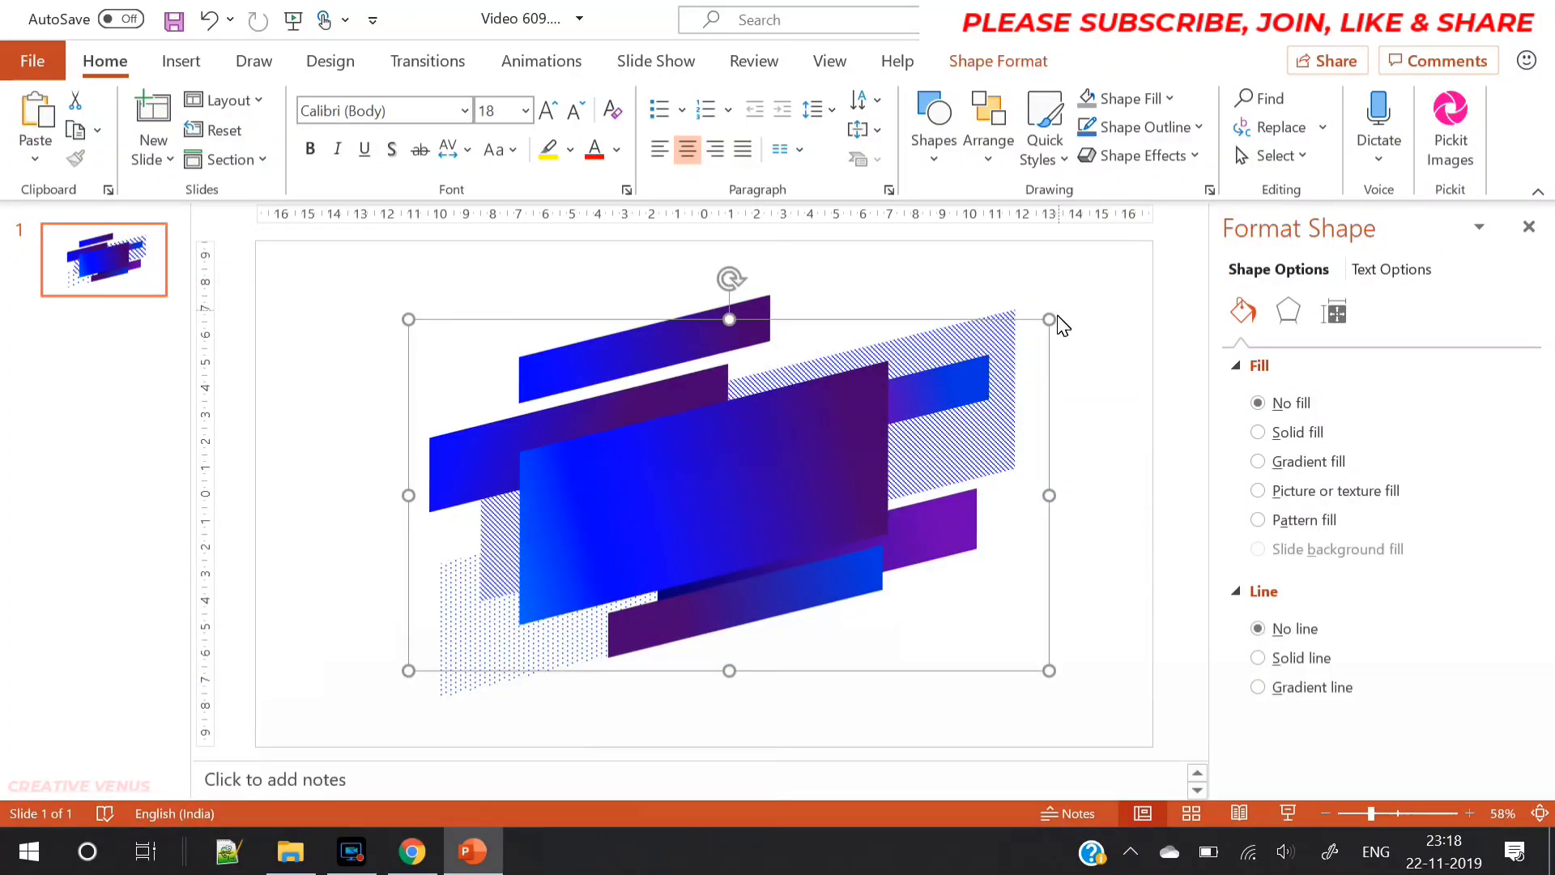
drag(1051, 324, 983, 365)
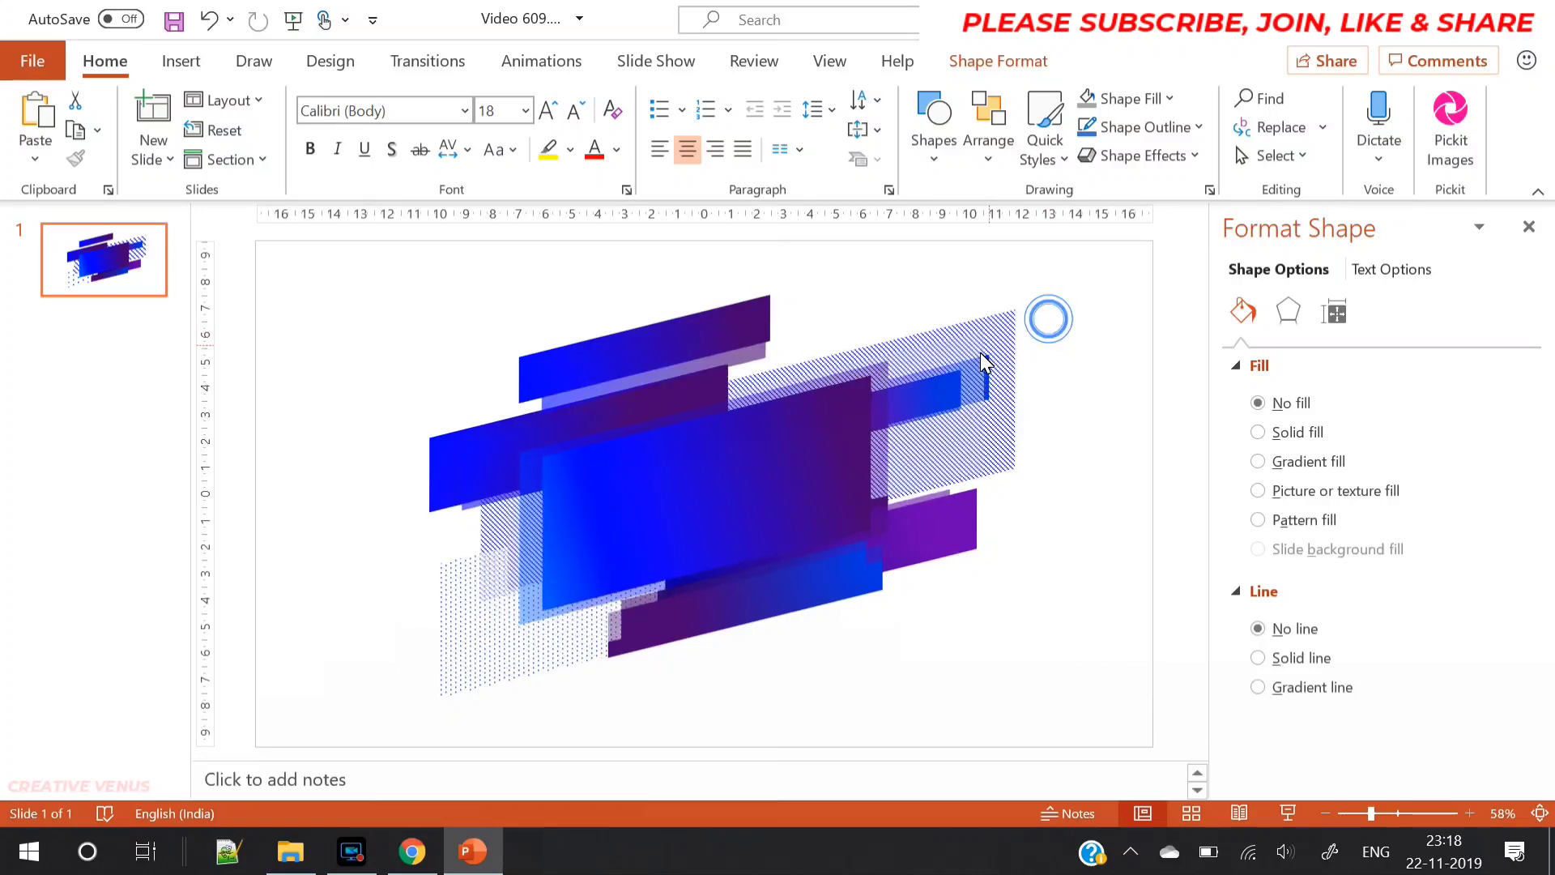
click(1086, 505)
click(351, 851)
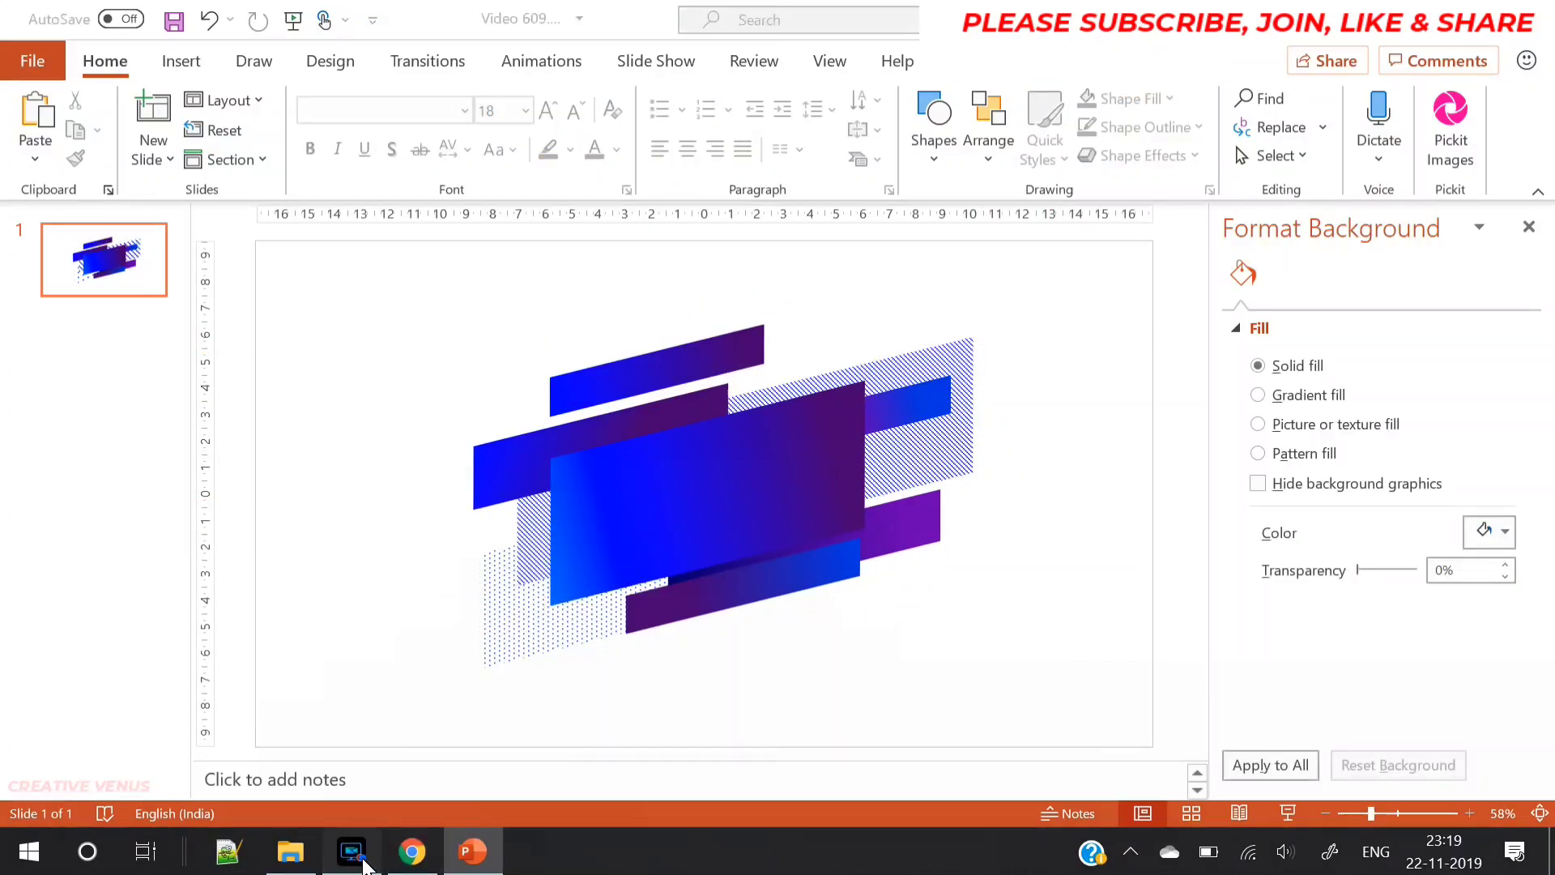
click(844, 426)
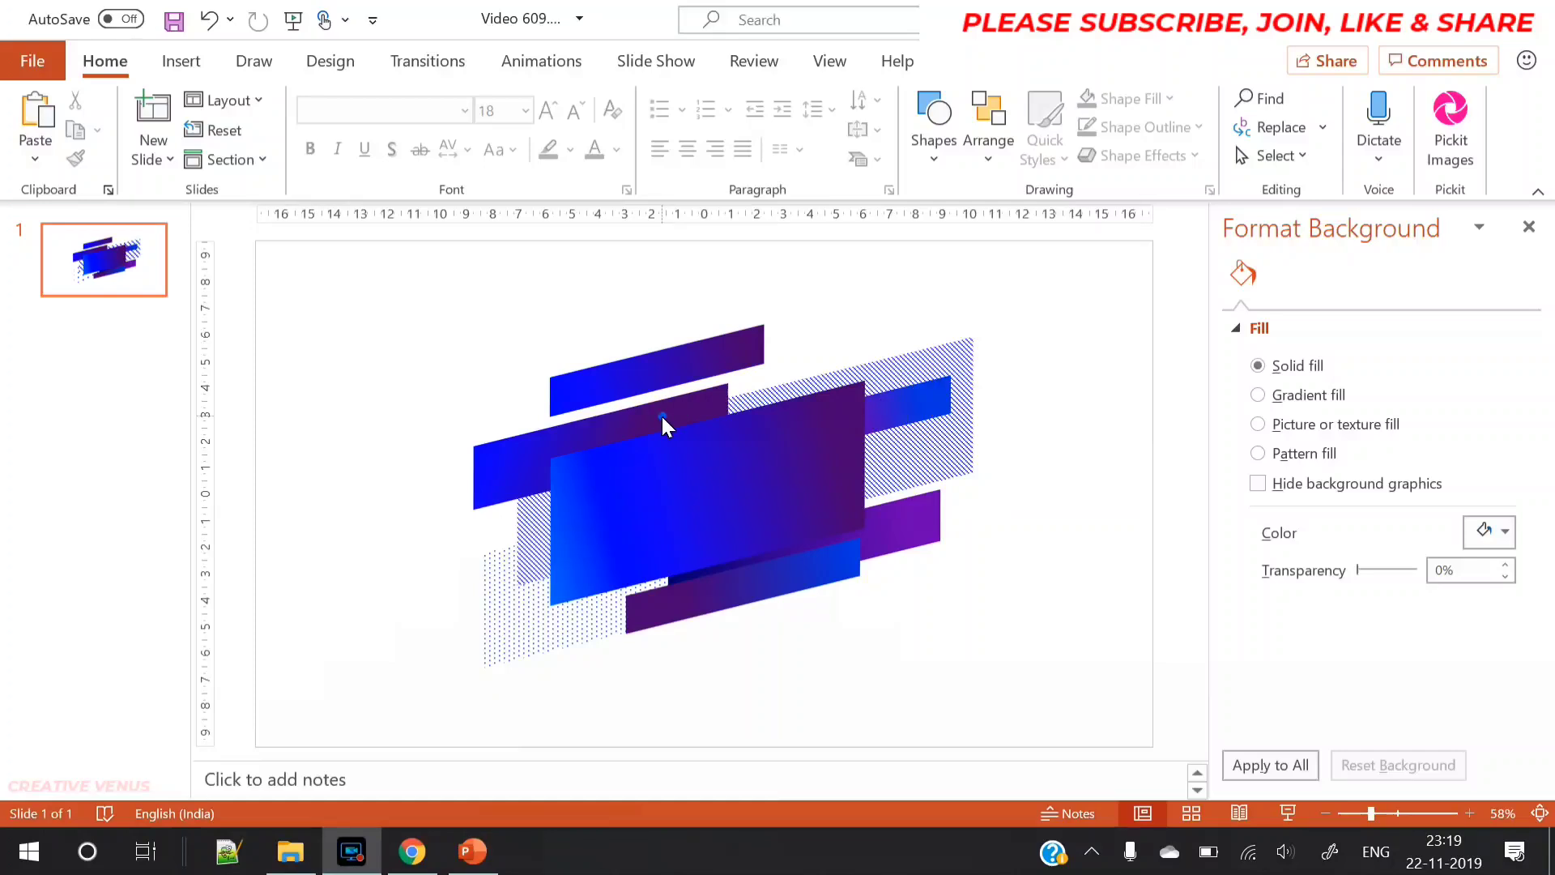
- Ungroup the bars back into separate shapes
click(644, 420)
right_click(653, 411)
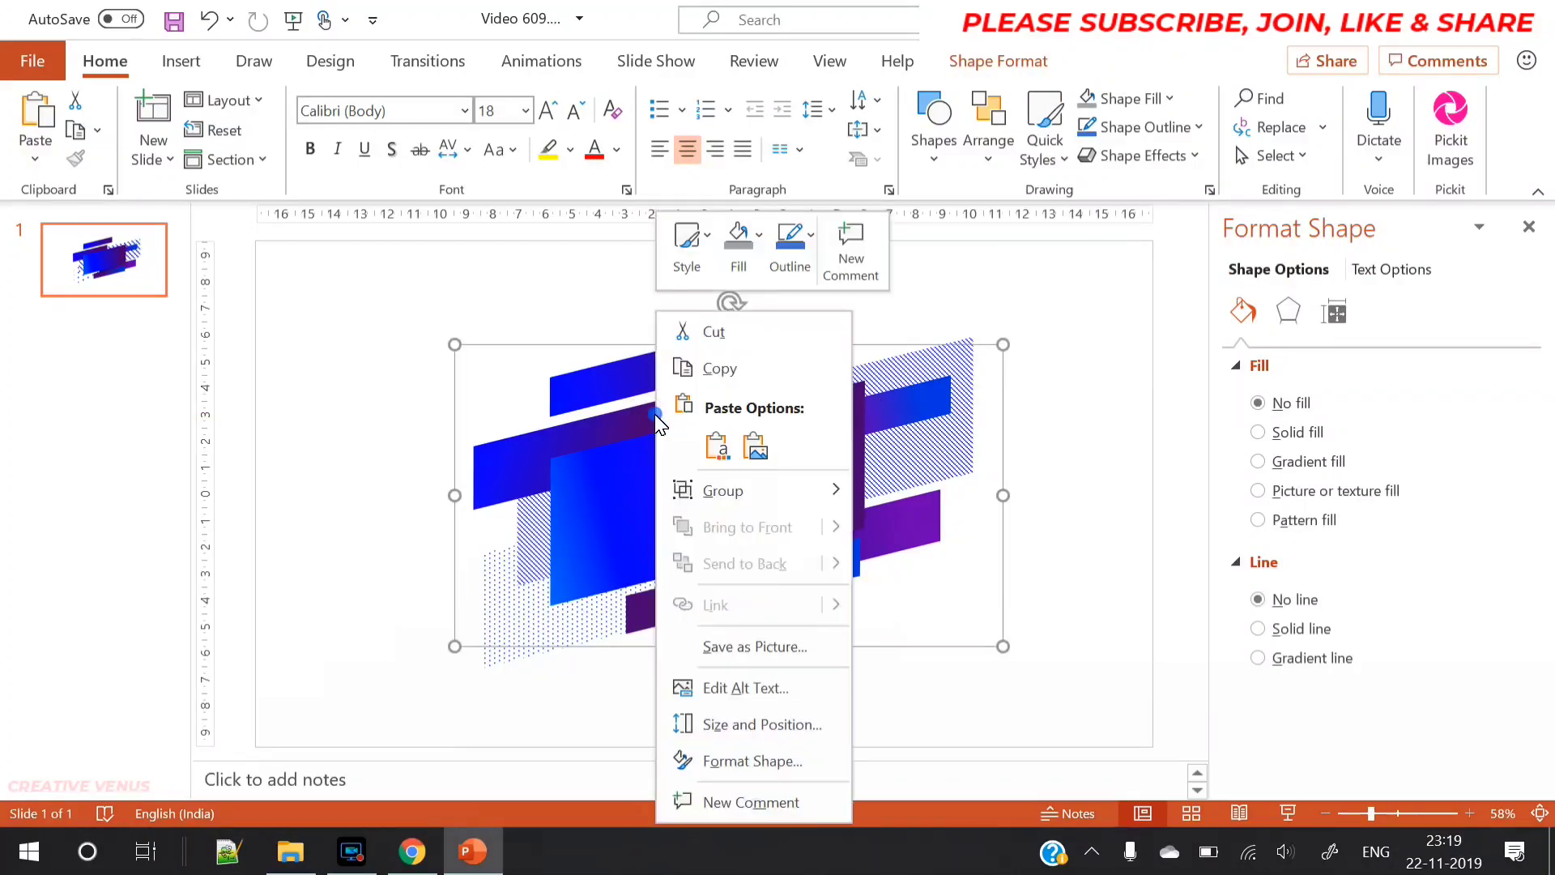
click(747, 496)
click(914, 574)
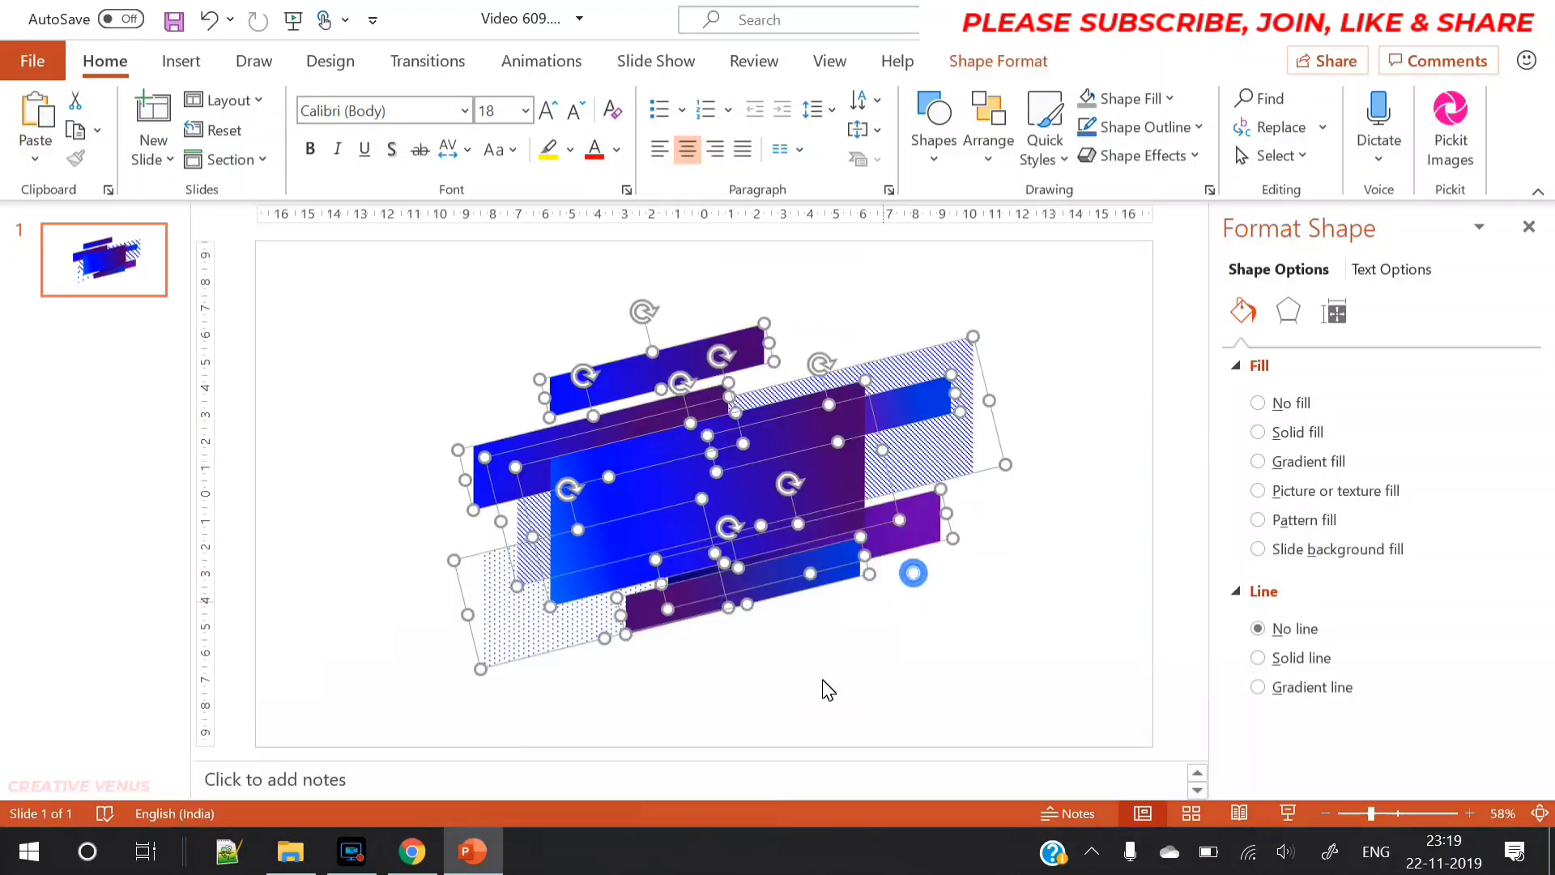
click(796, 709)
- On the left bar, move the blue gradient stop to 71% and make it lighter blue
click(642, 411)
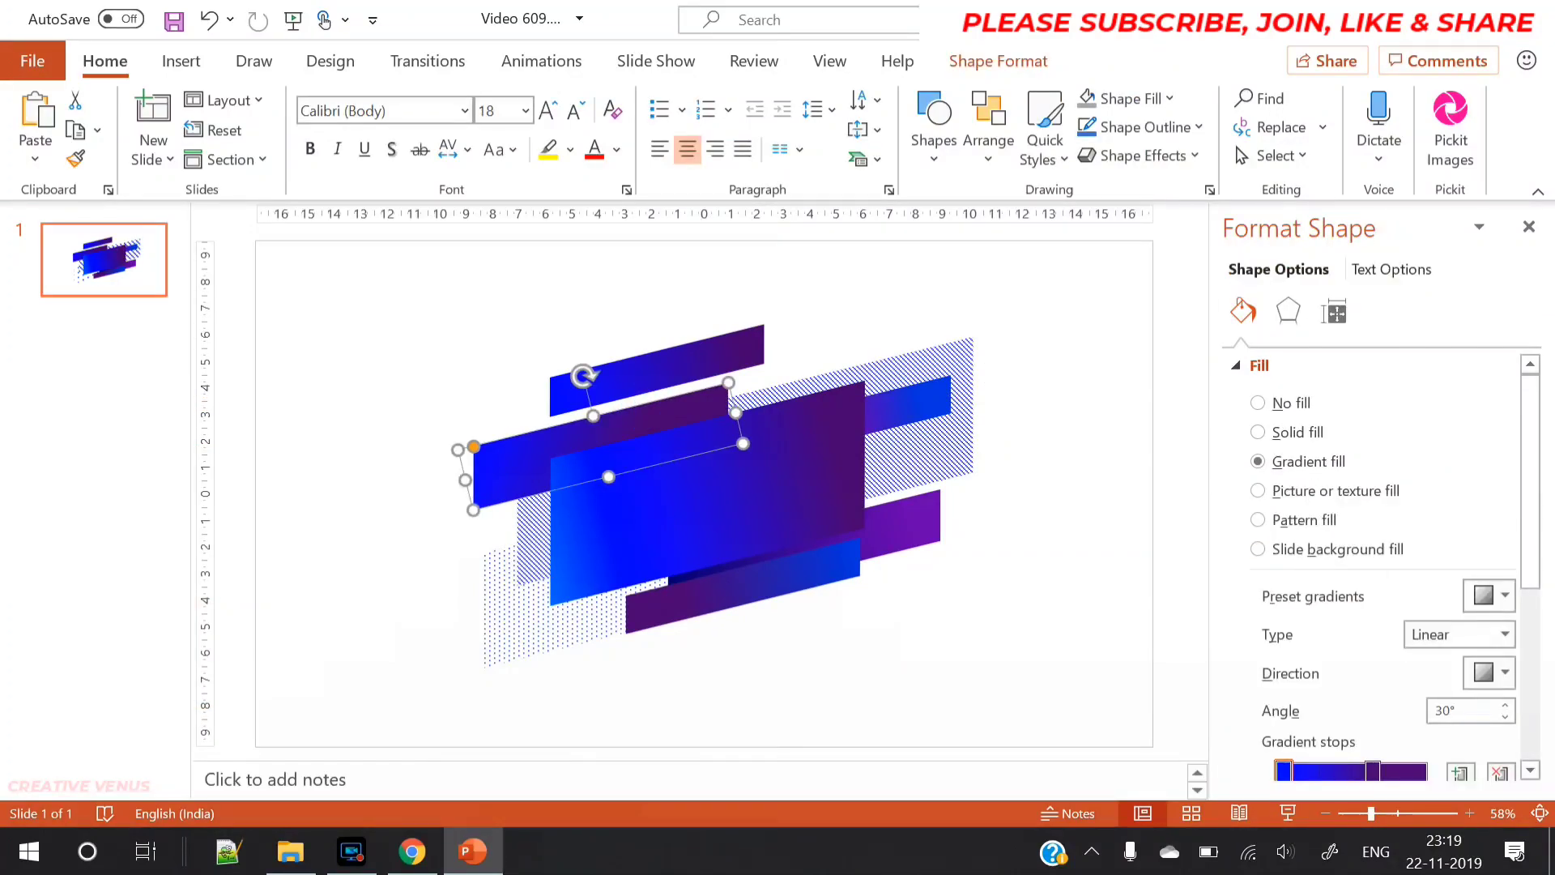
drag(1537, 541, 1536, 606)
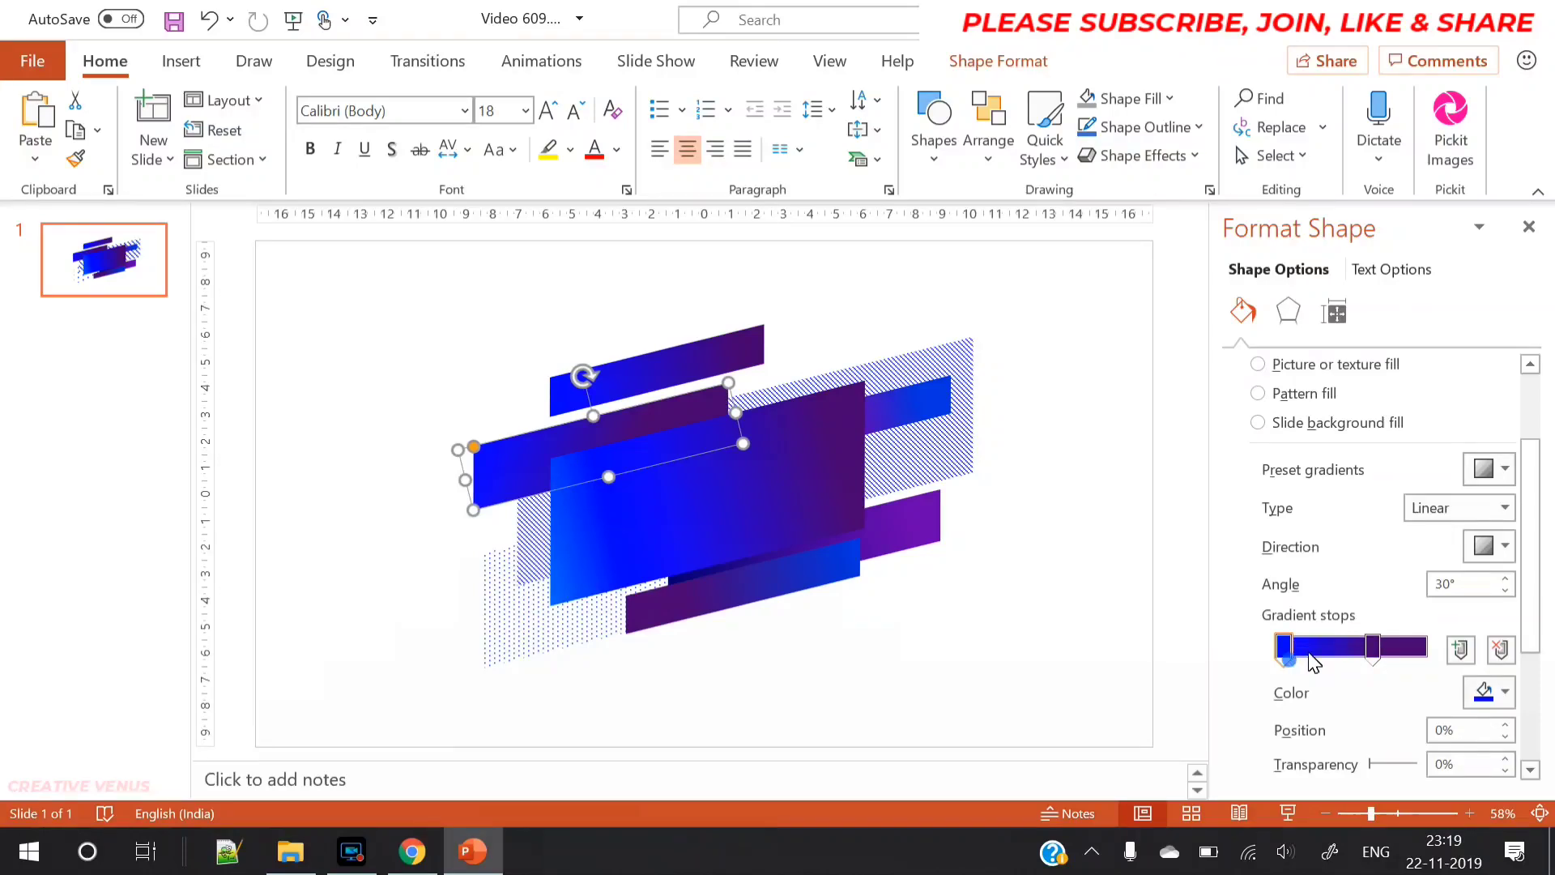
drag(1314, 663, 1284, 652)
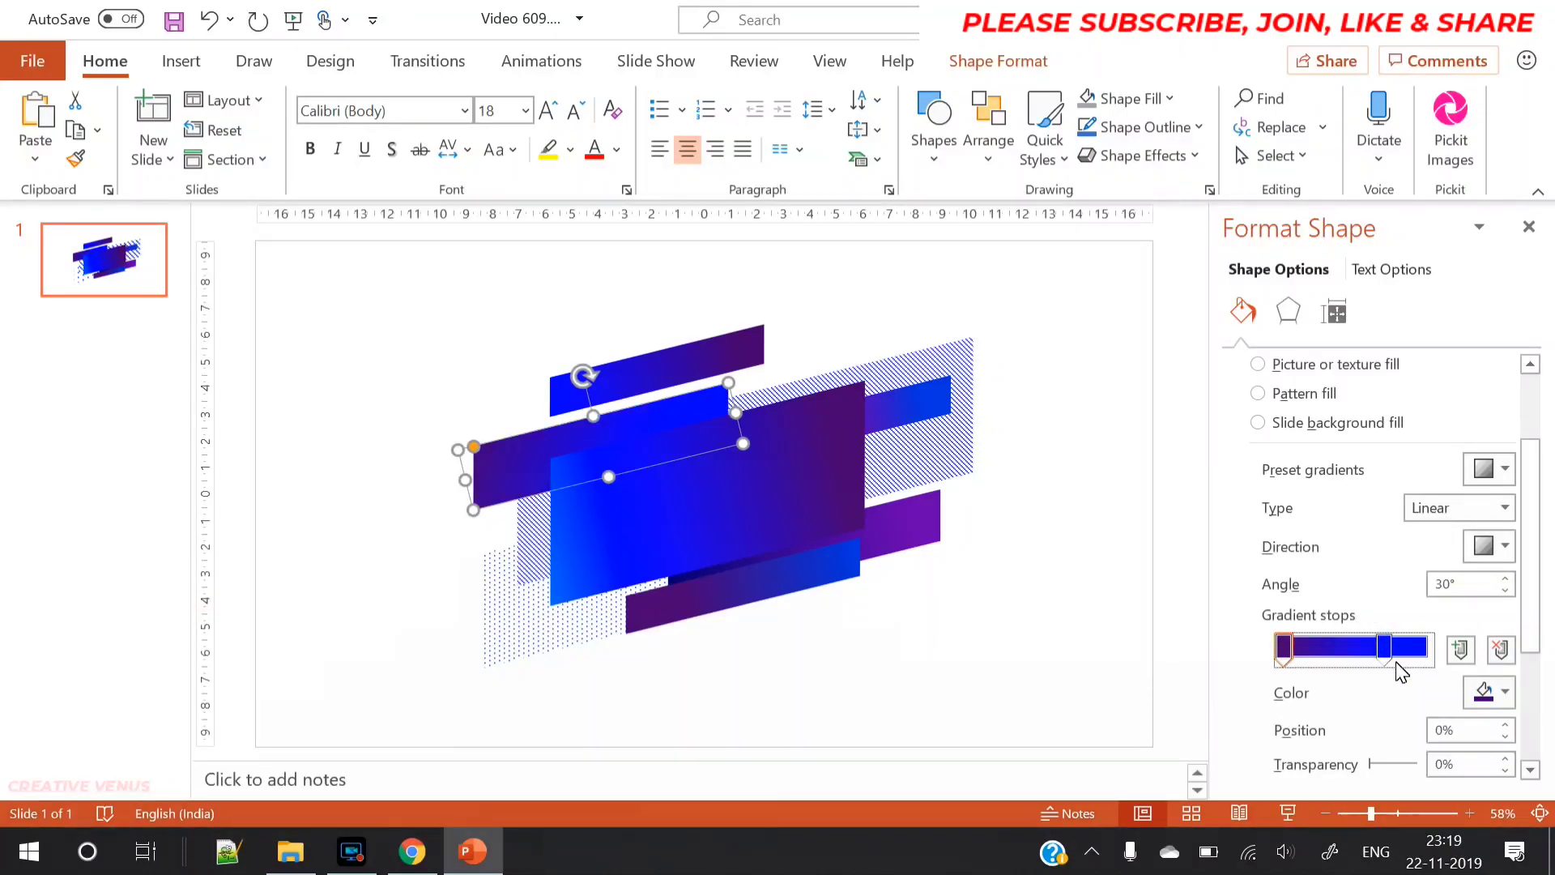
click(1491, 693)
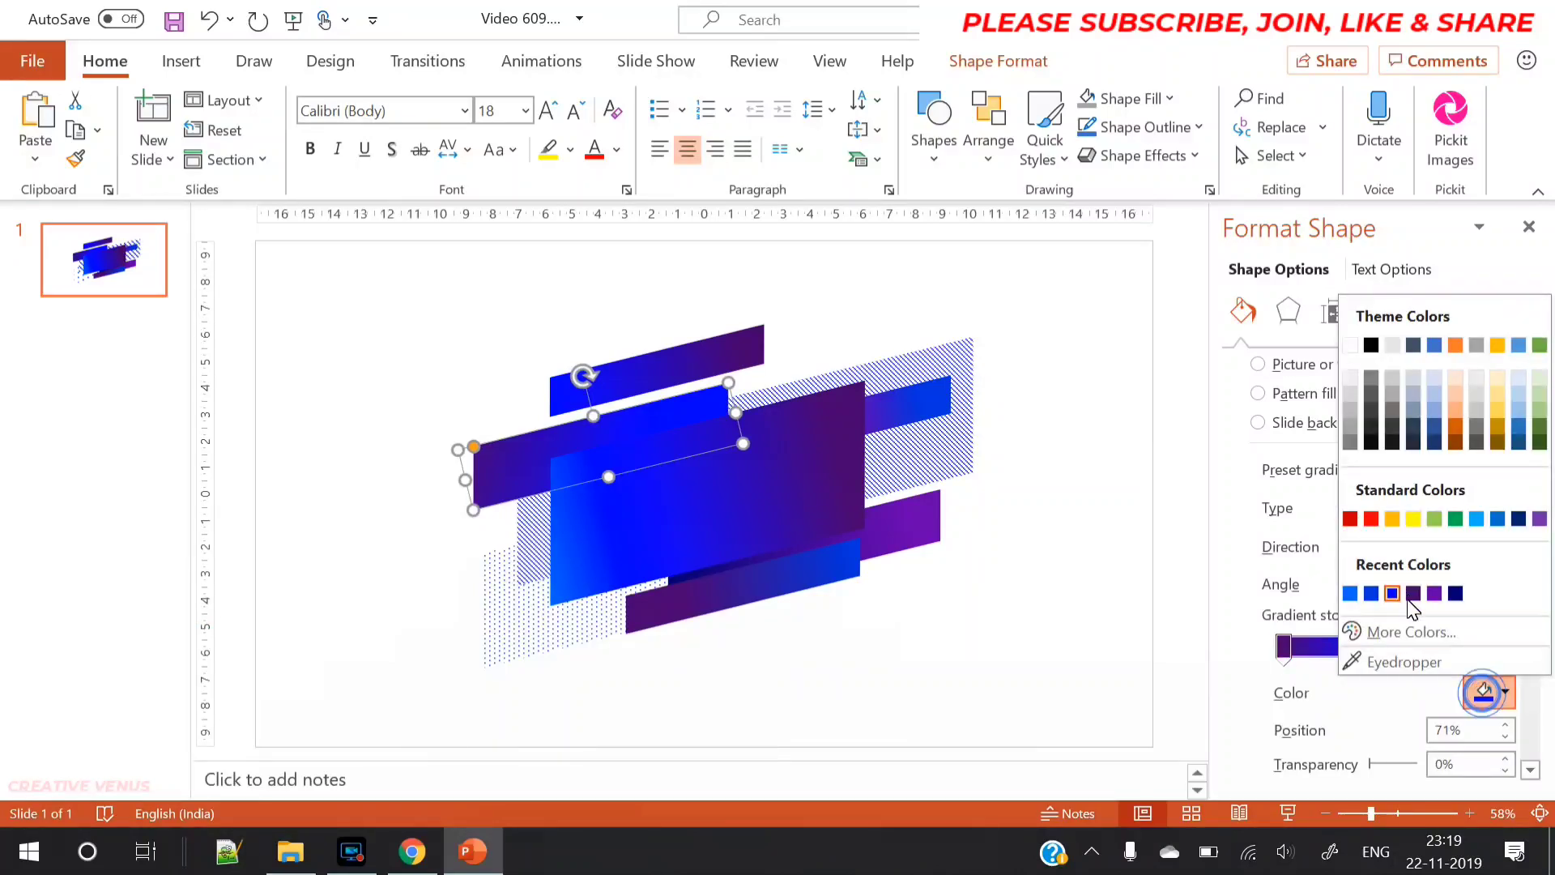
click(1399, 632)
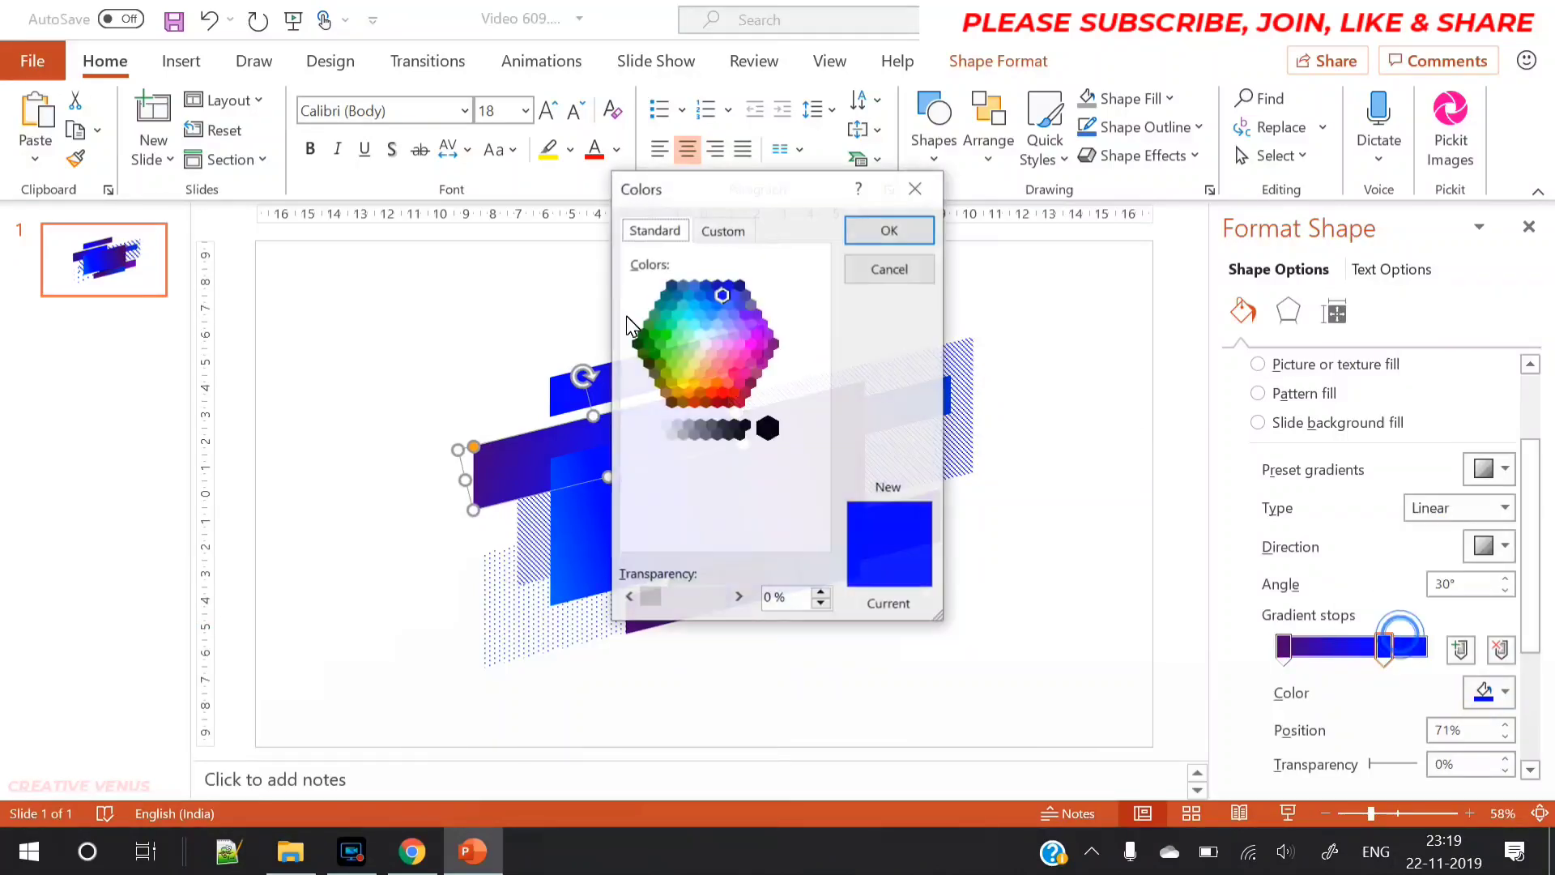
click(708, 315)
click(879, 233)
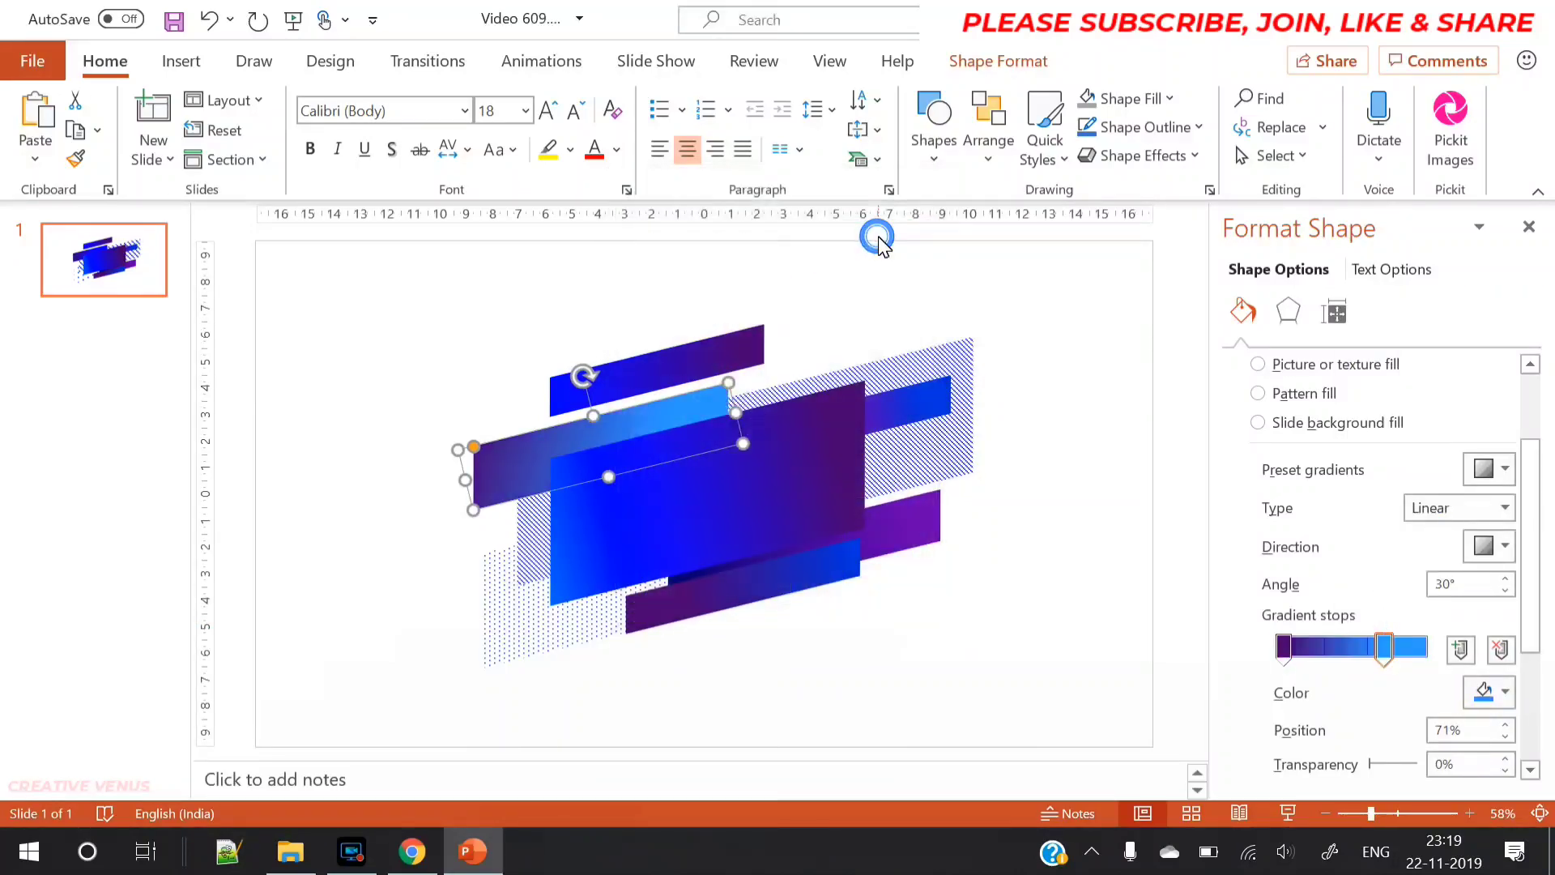
click(1033, 644)
- Delete the extra middle gradient stop from the left bar
click(591, 423)
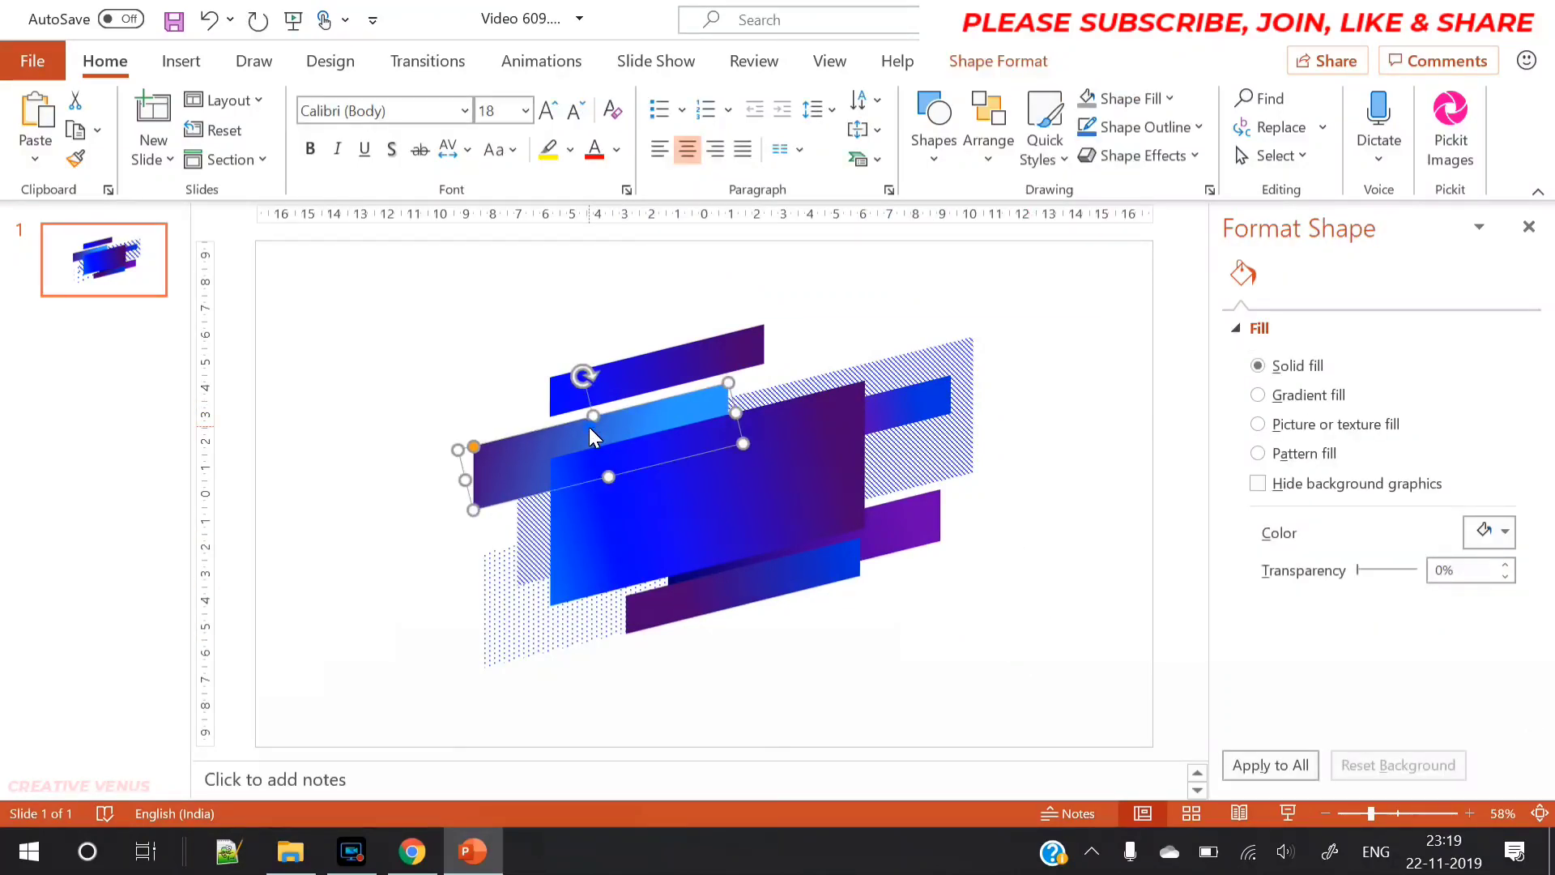
drag(1531, 543, 1534, 613)
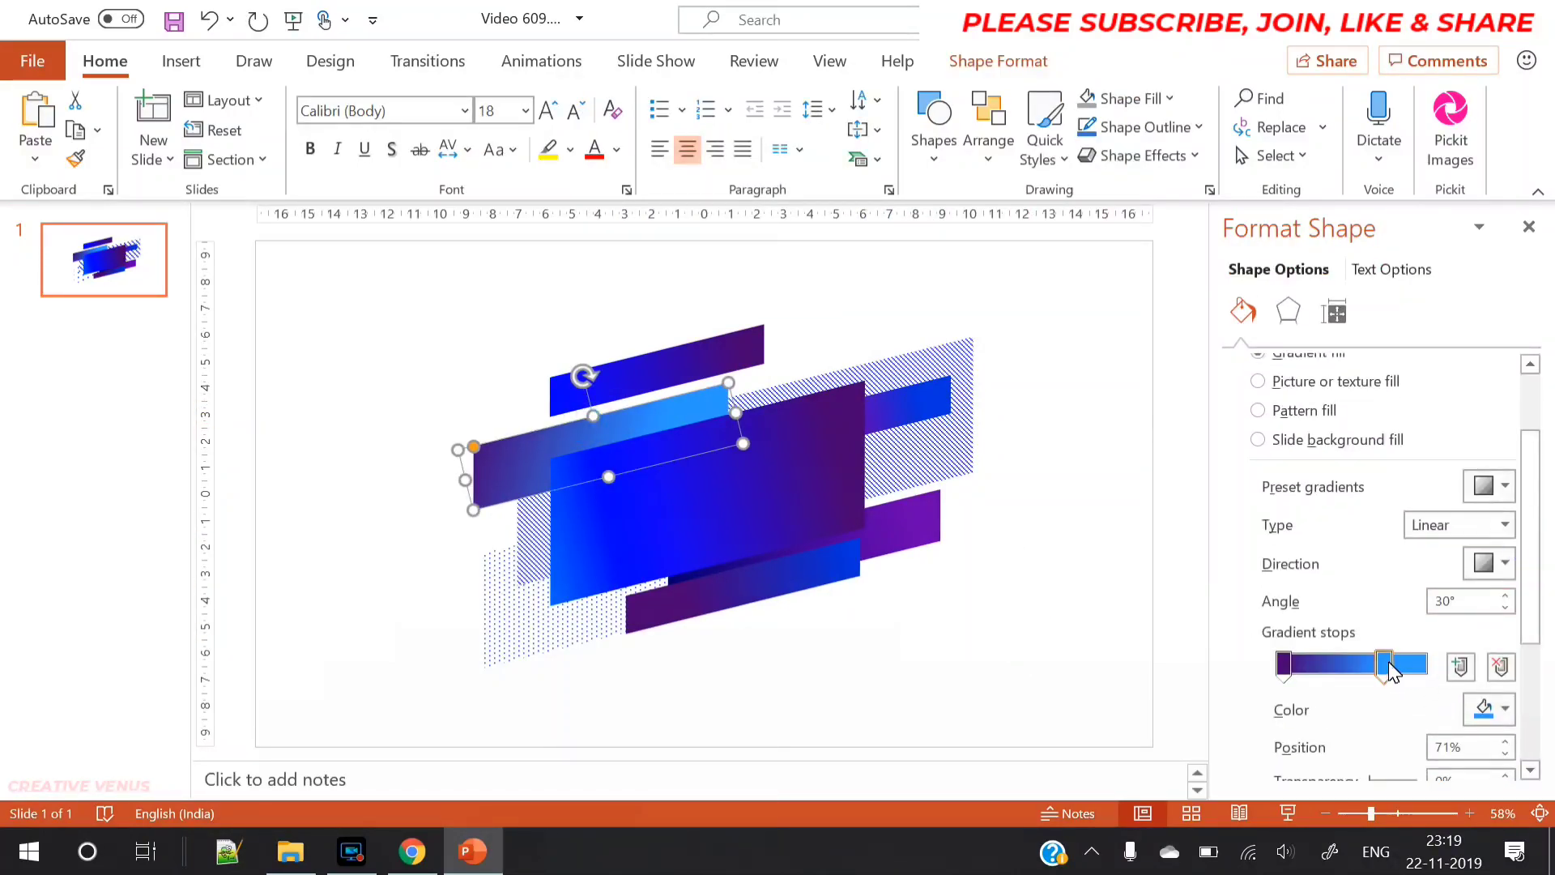
click(1503, 675)
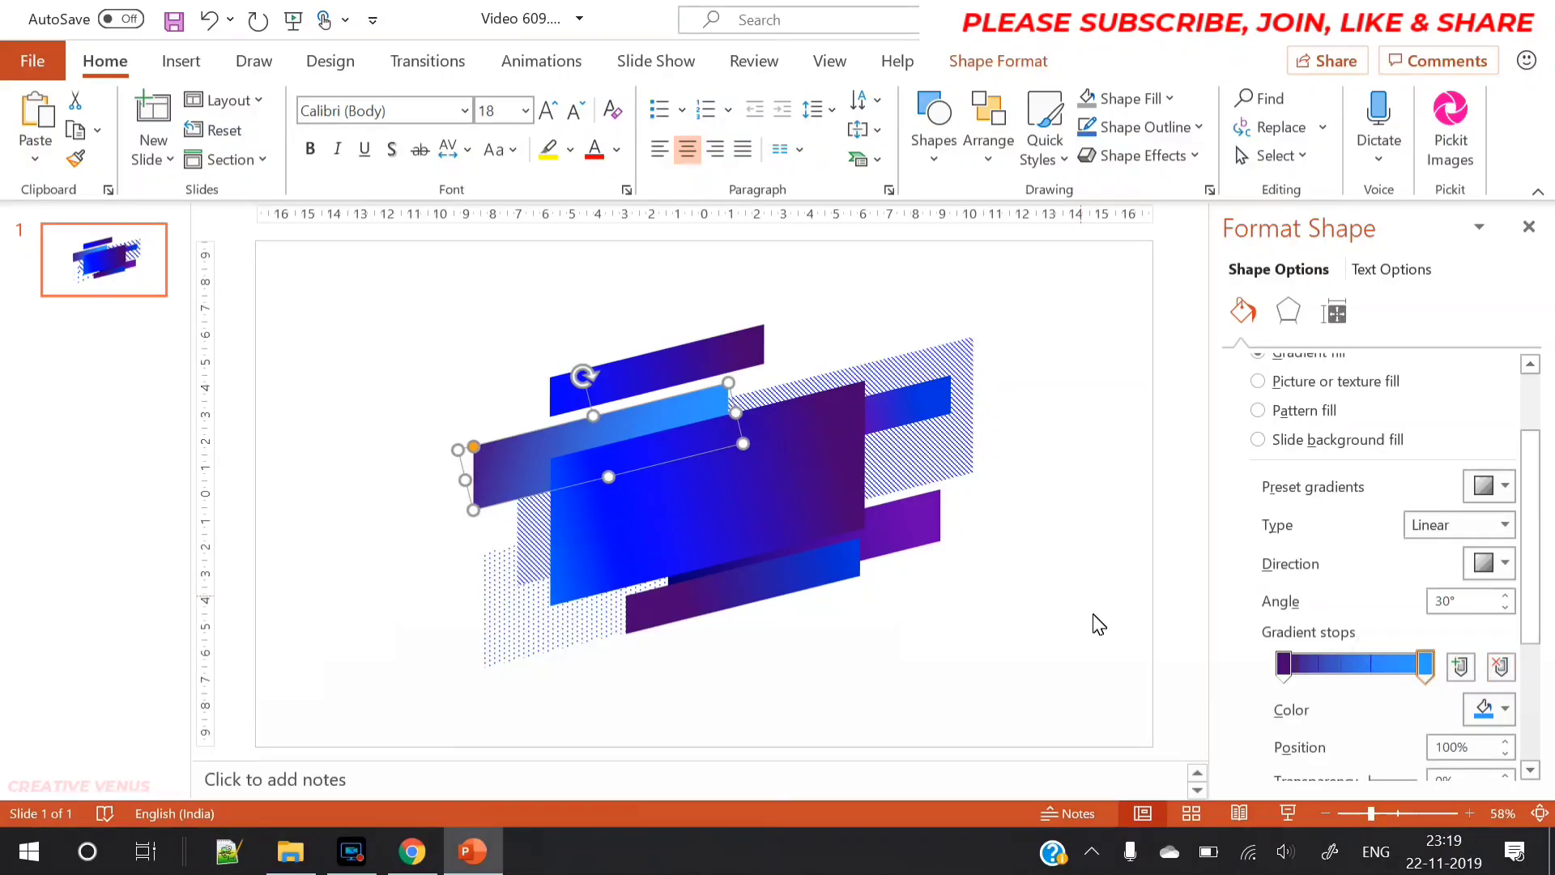
click(1062, 607)
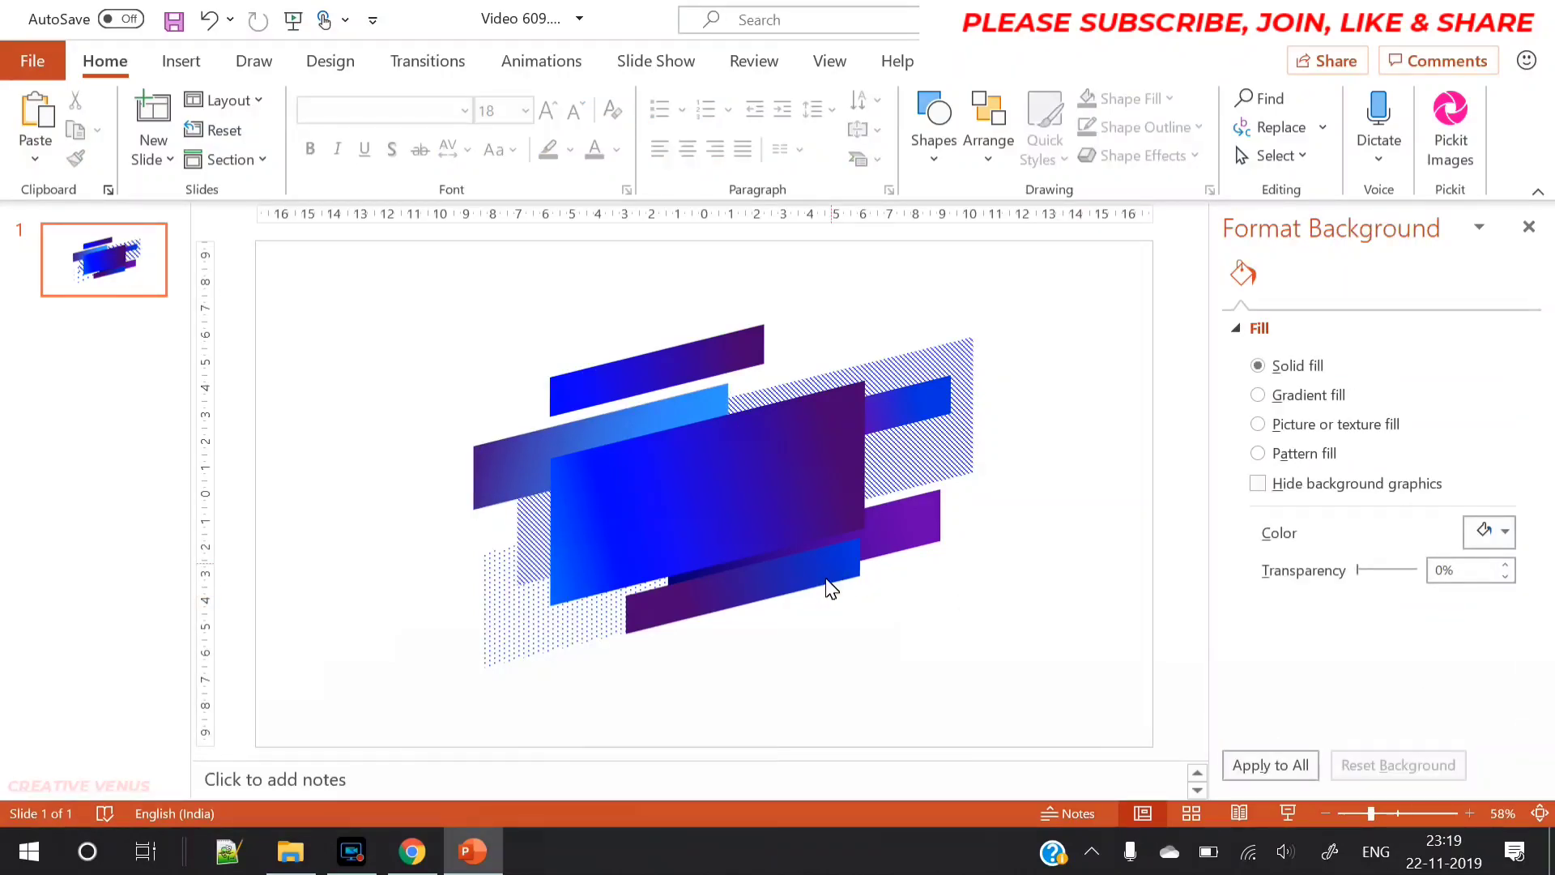
- Try blue and purple colours on the left bar's first gradient stop
click(526, 463)
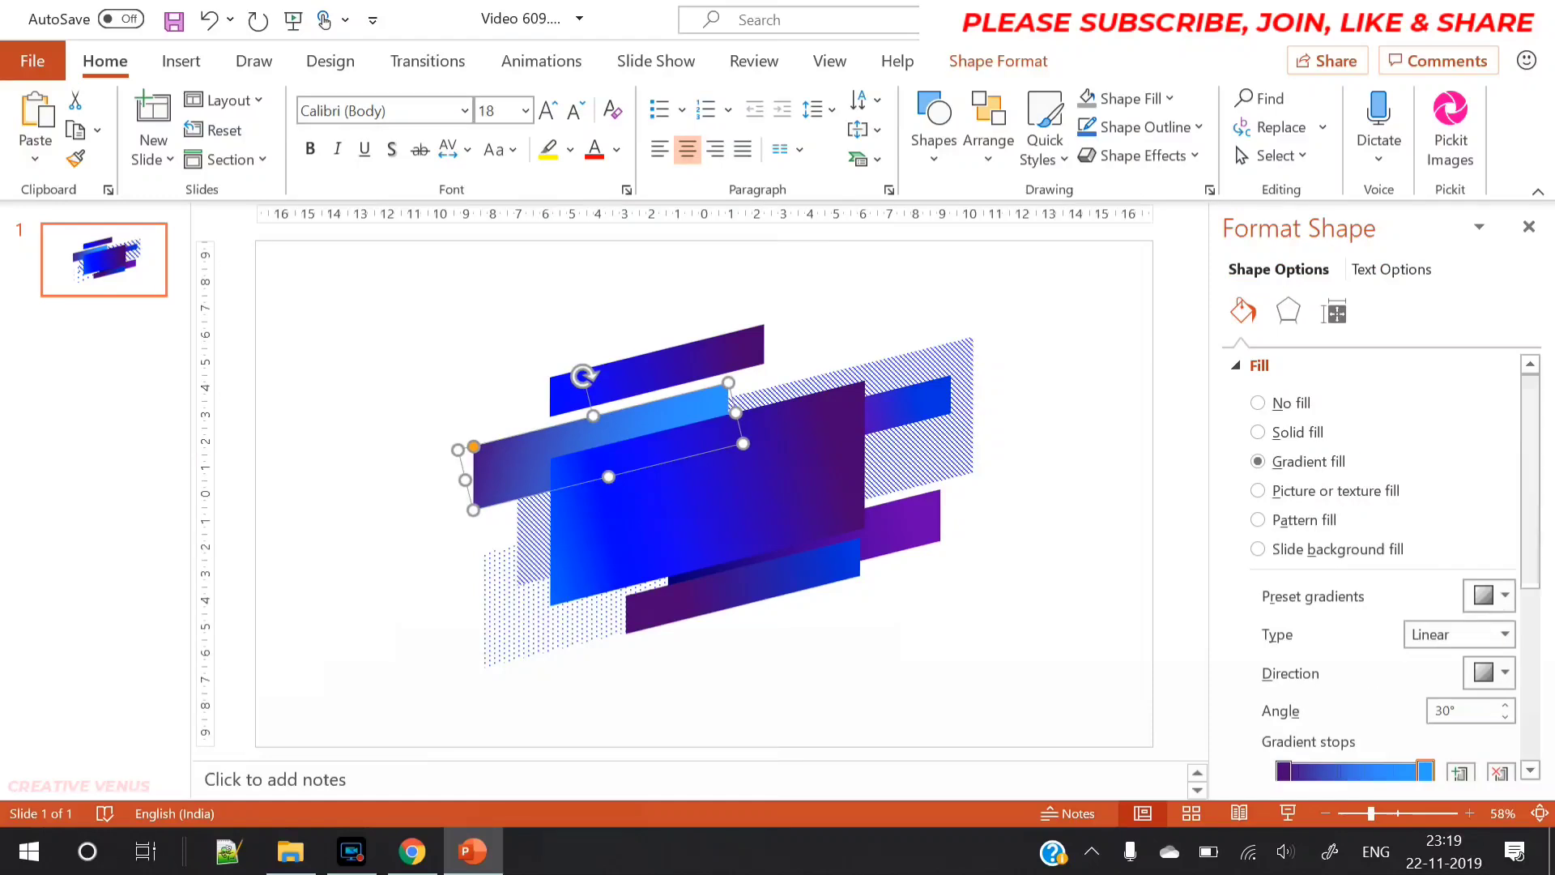
drag(1526, 502, 1530, 653)
click(1284, 498)
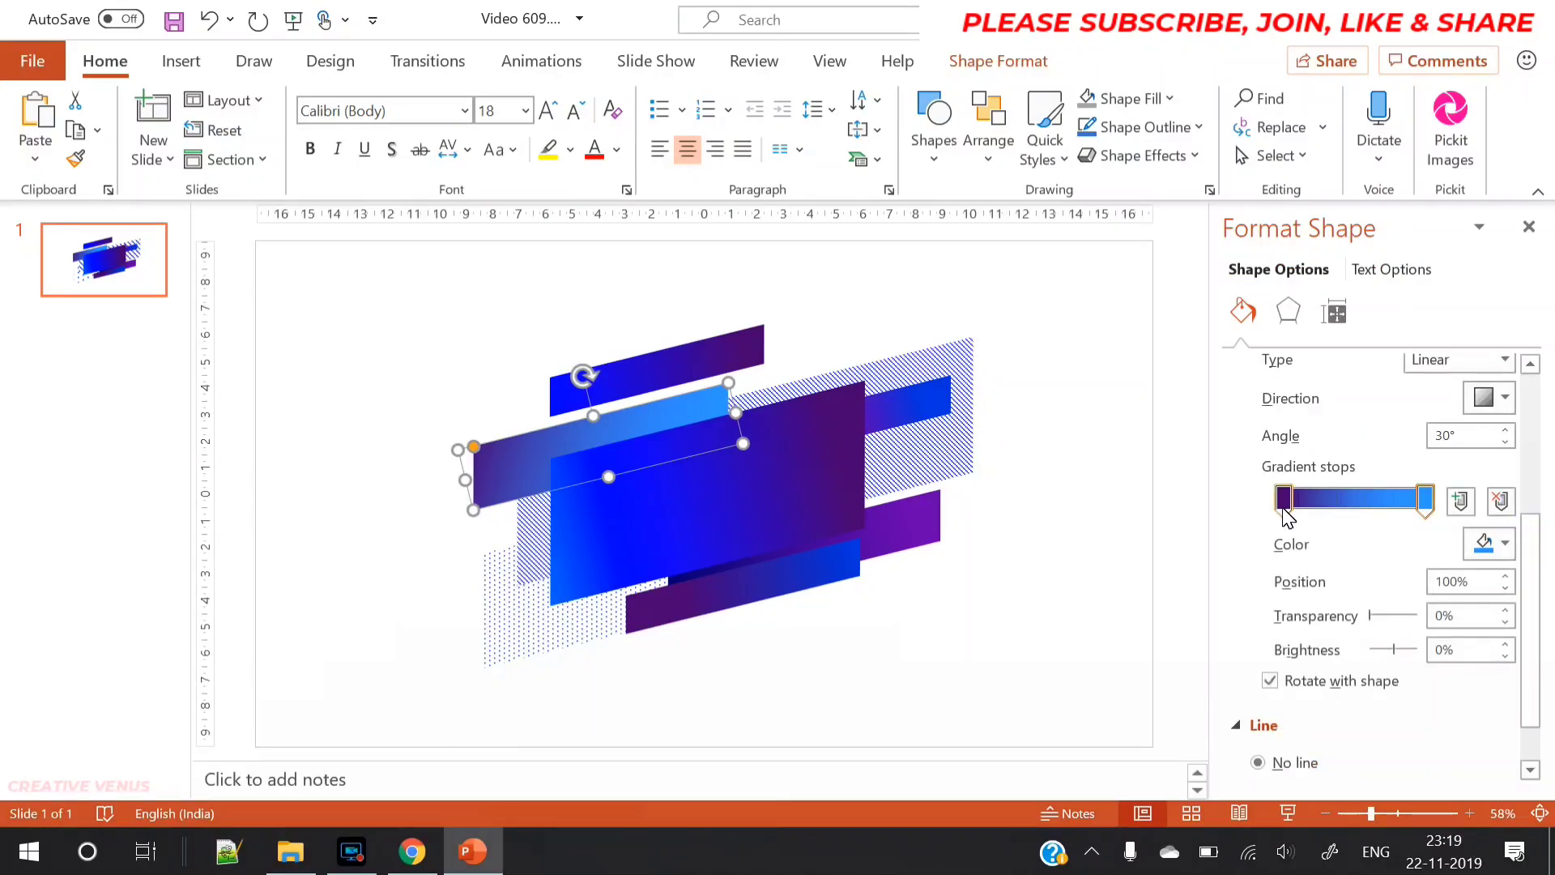
click(1490, 544)
click(1391, 445)
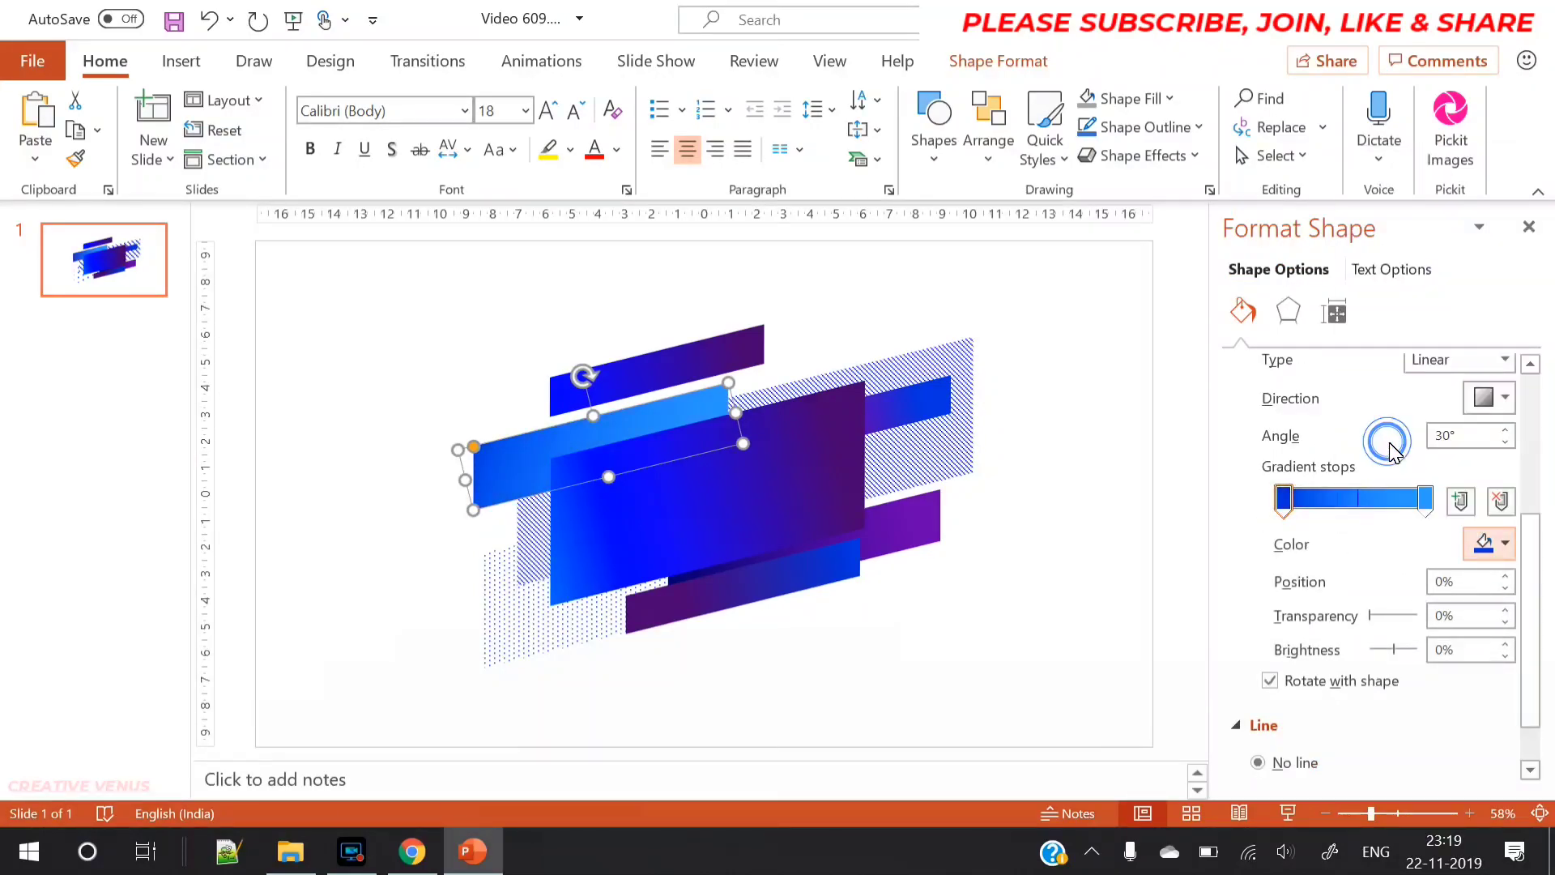
click(1502, 545)
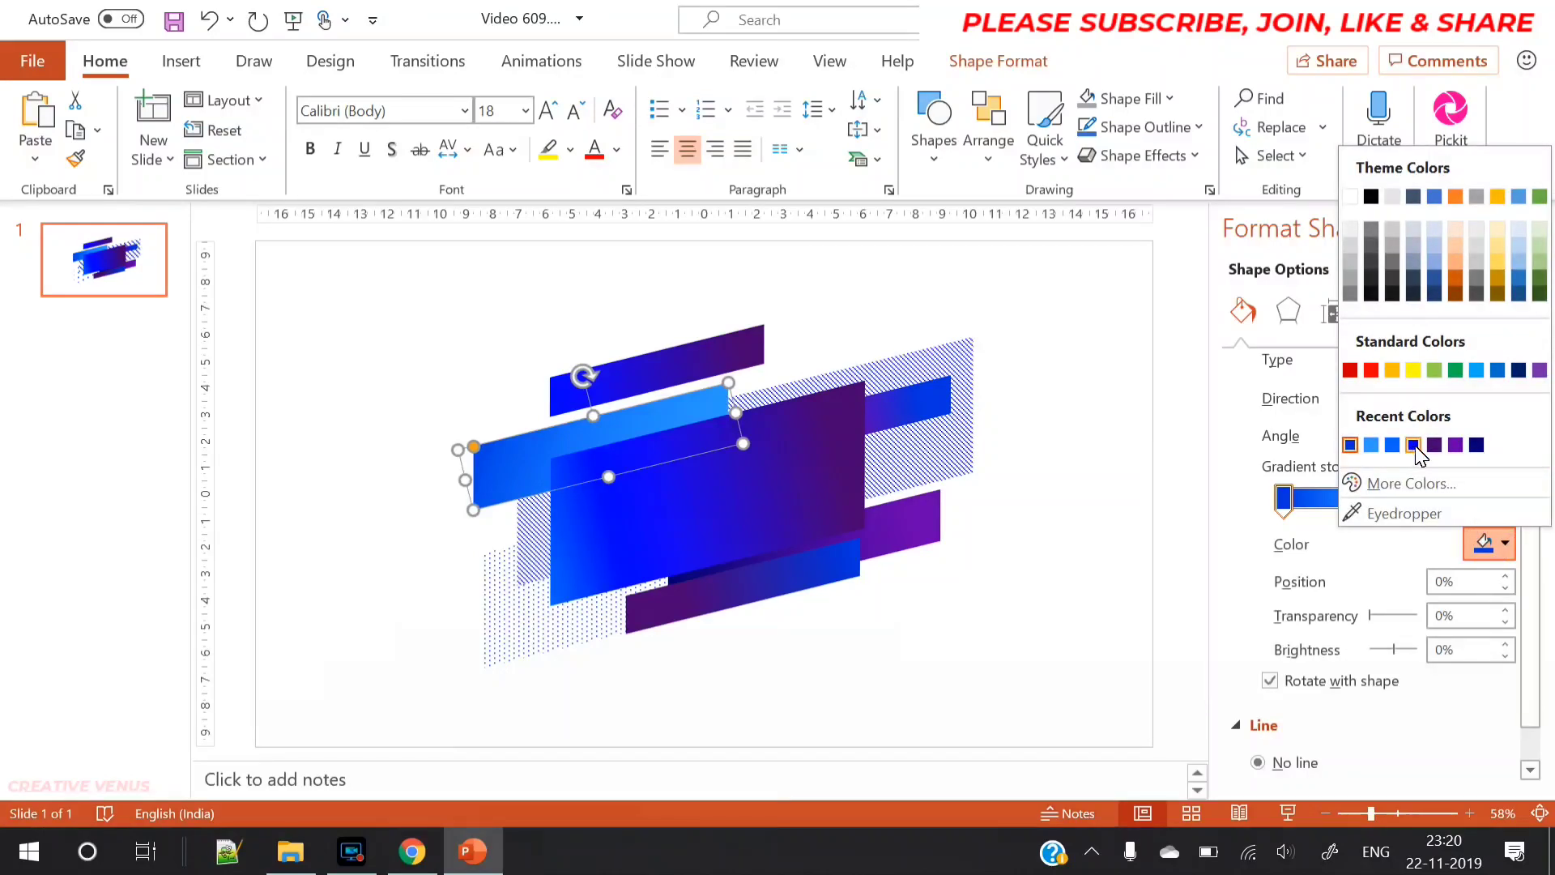
click(1414, 445)
click(1495, 544)
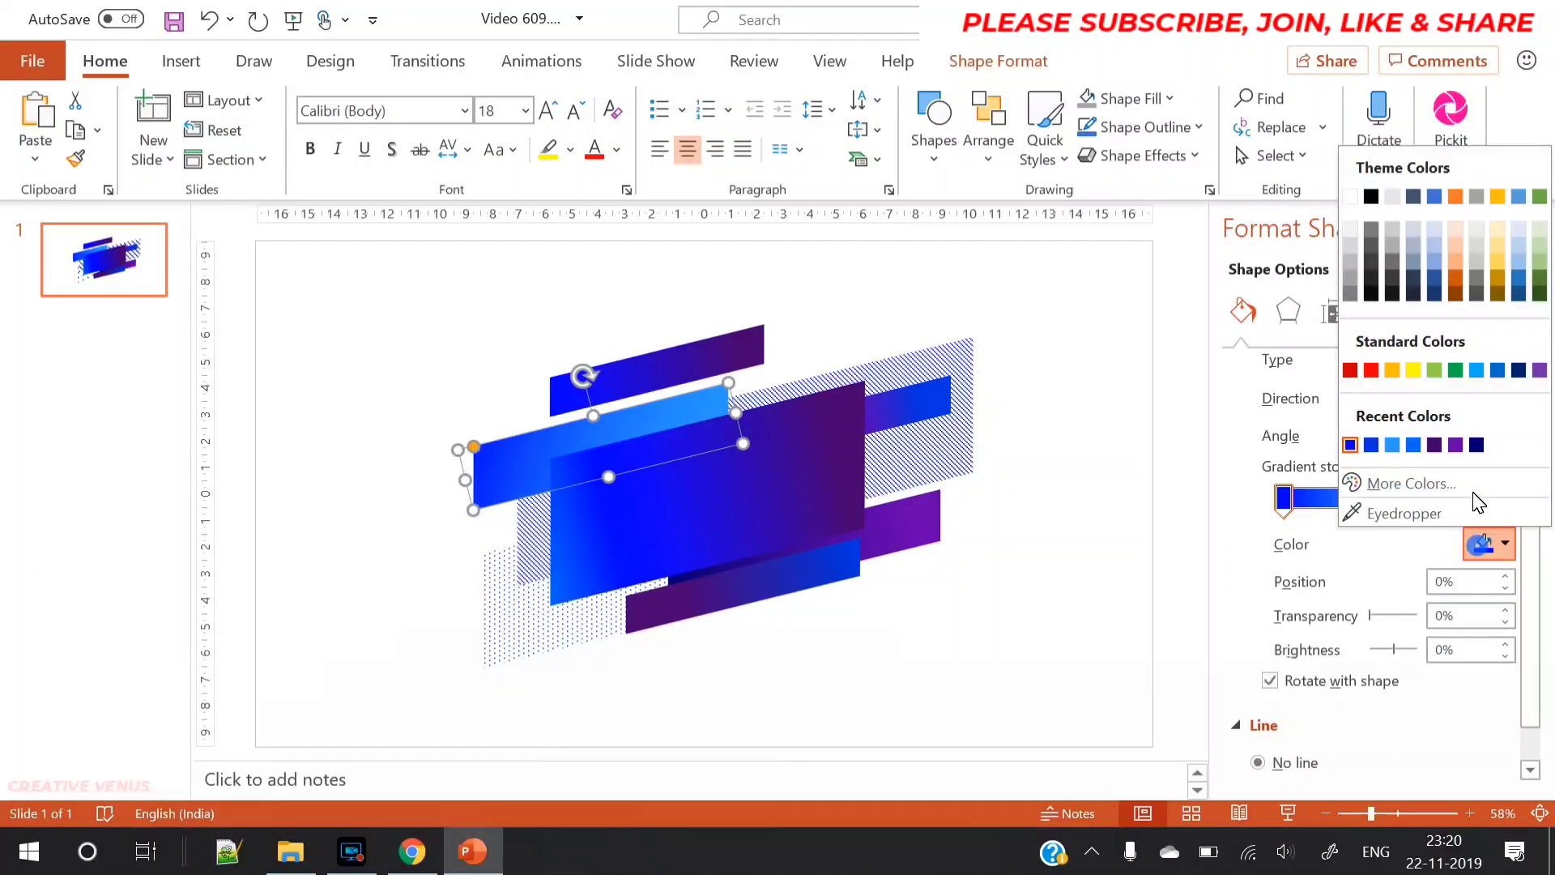
click(1446, 448)
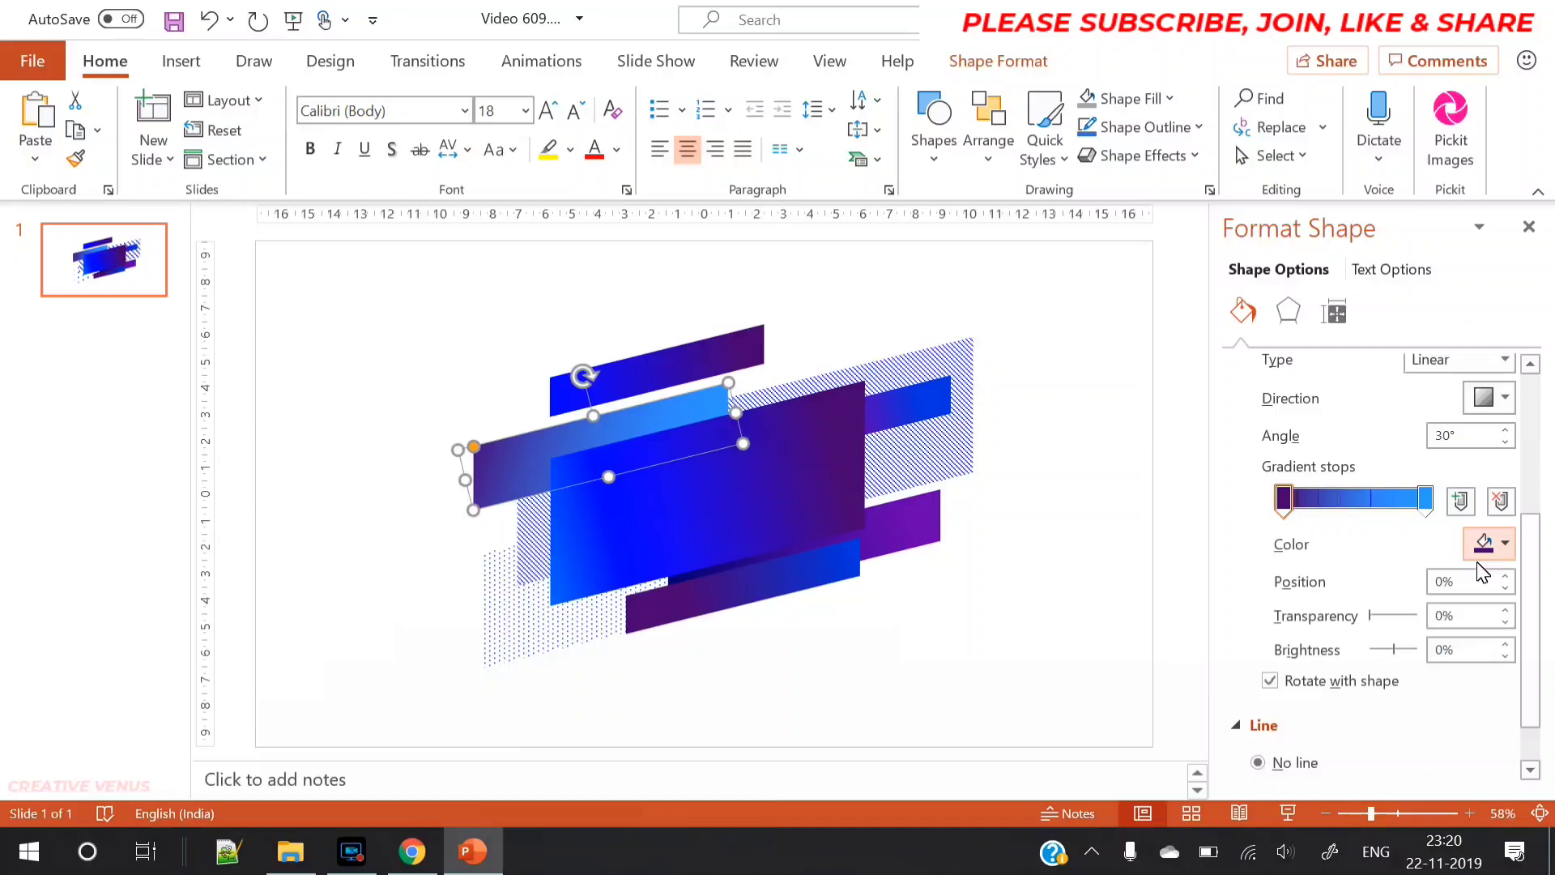
click(1490, 545)
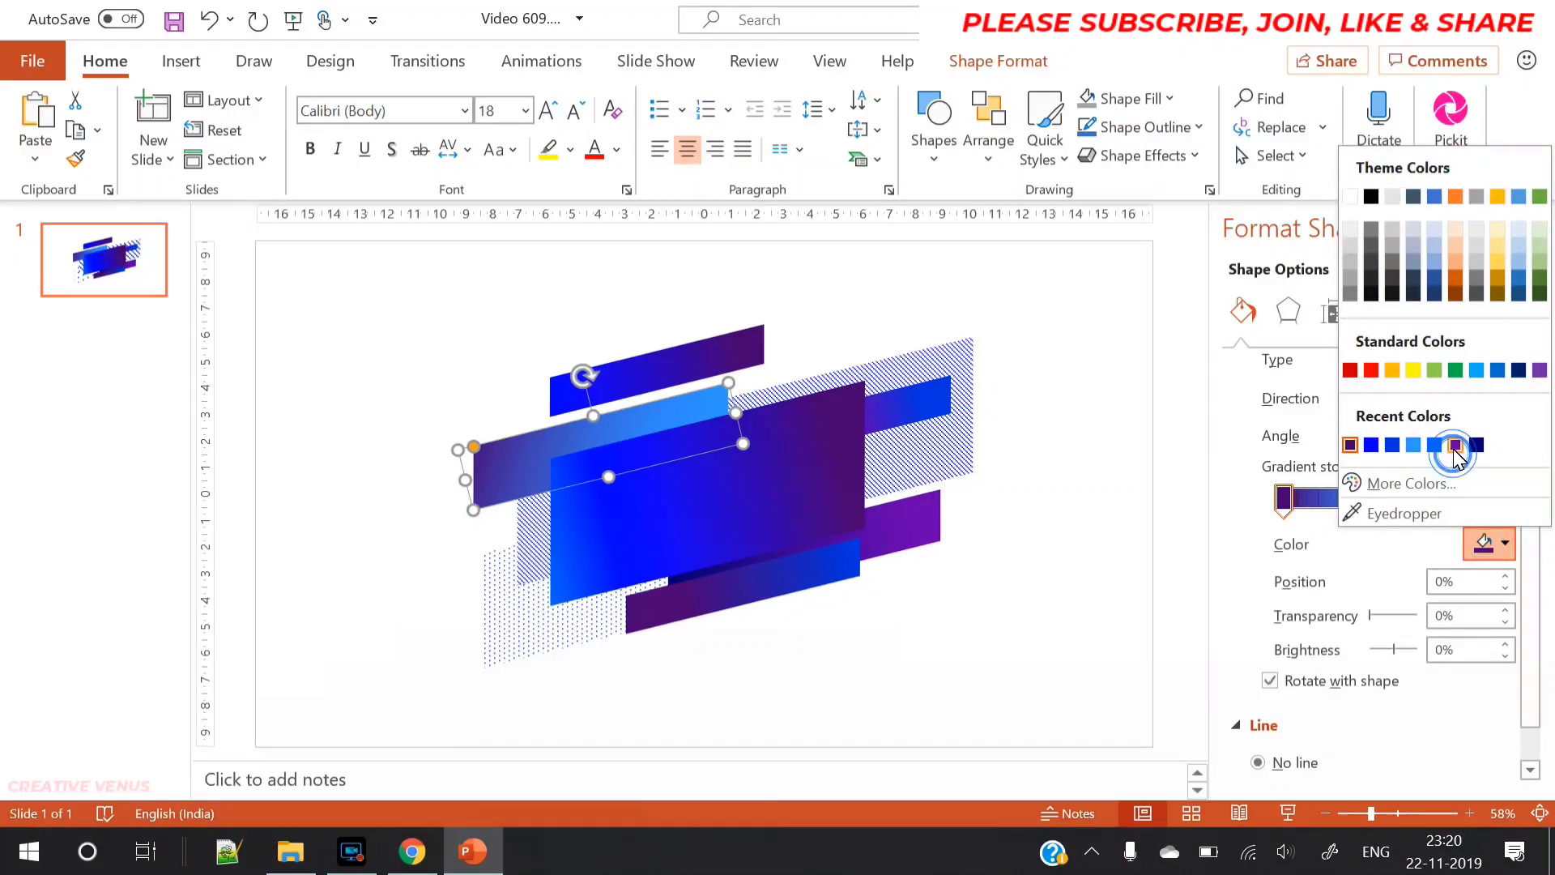
click(1456, 445)
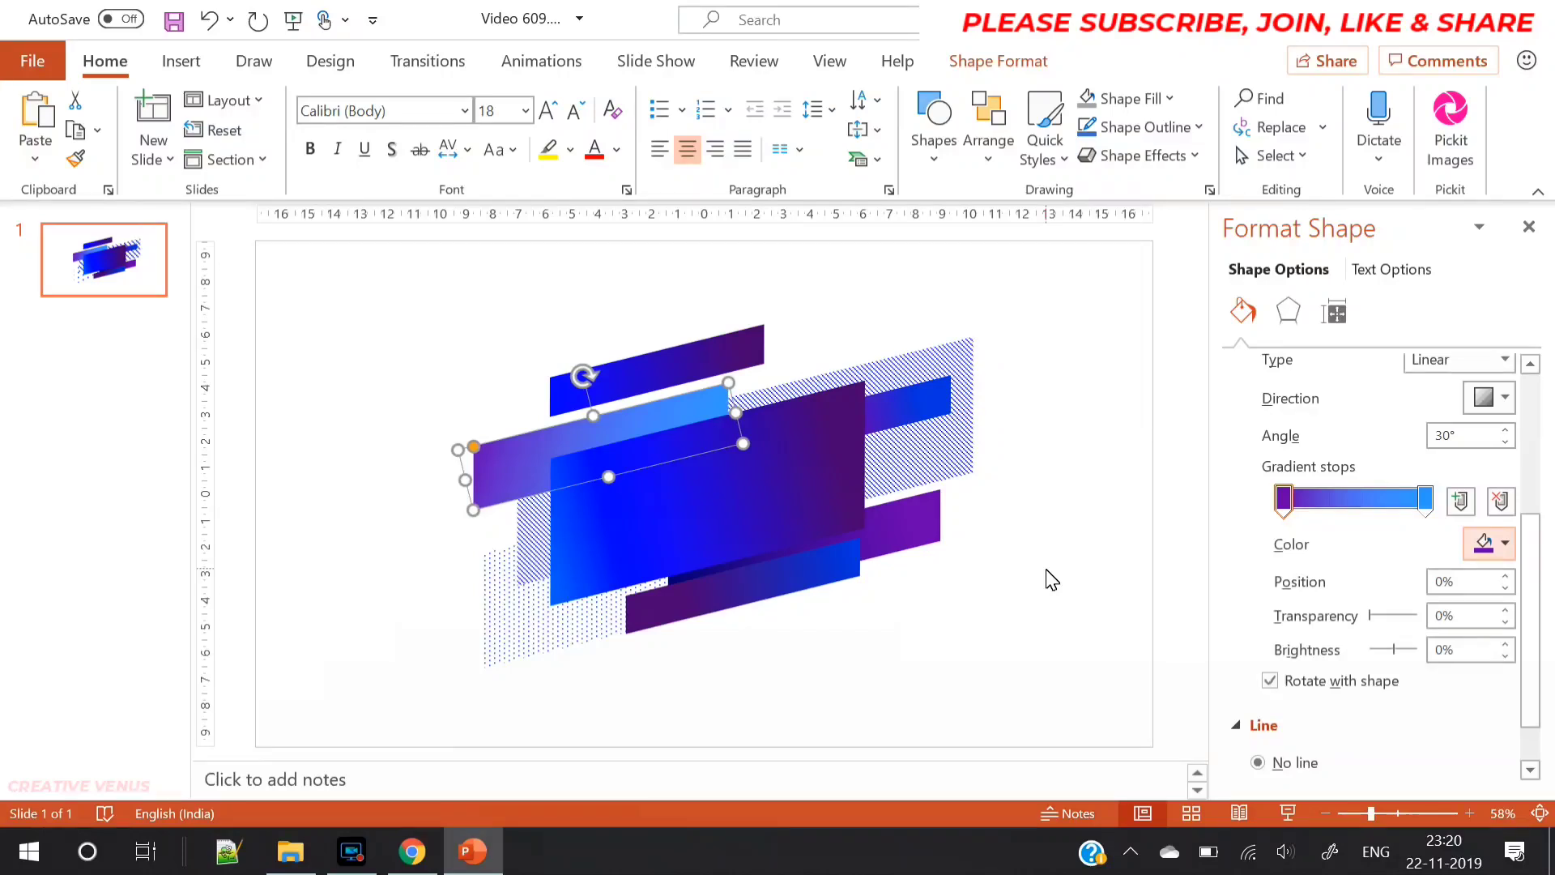
- Make the first gradient stop dark navy and move it to 38%
click(1507, 547)
click(1475, 441)
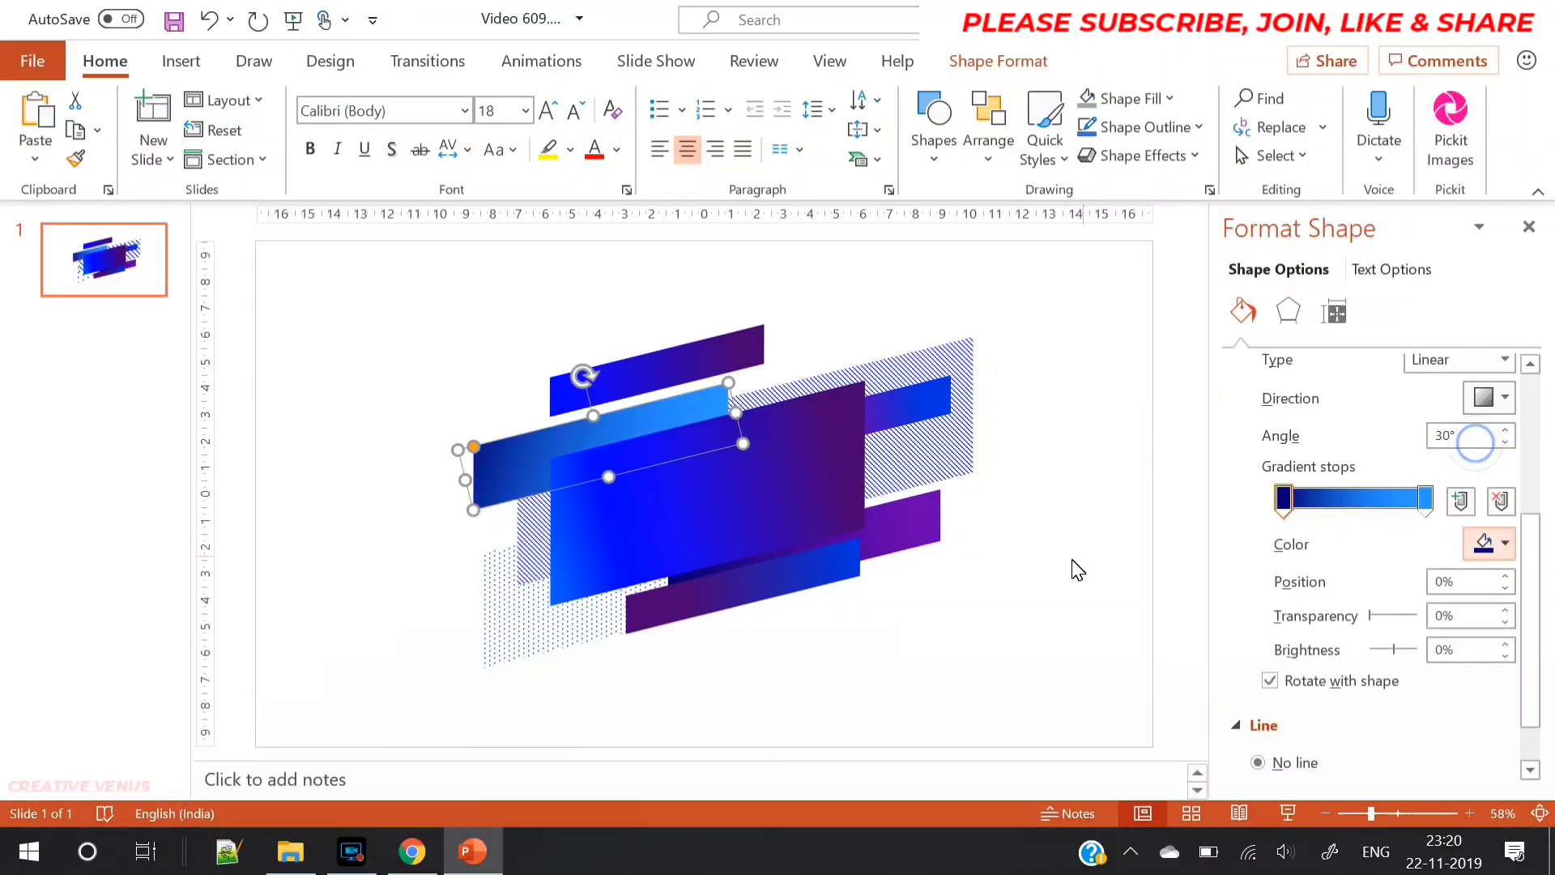
drag(1285, 503, 1323, 506)
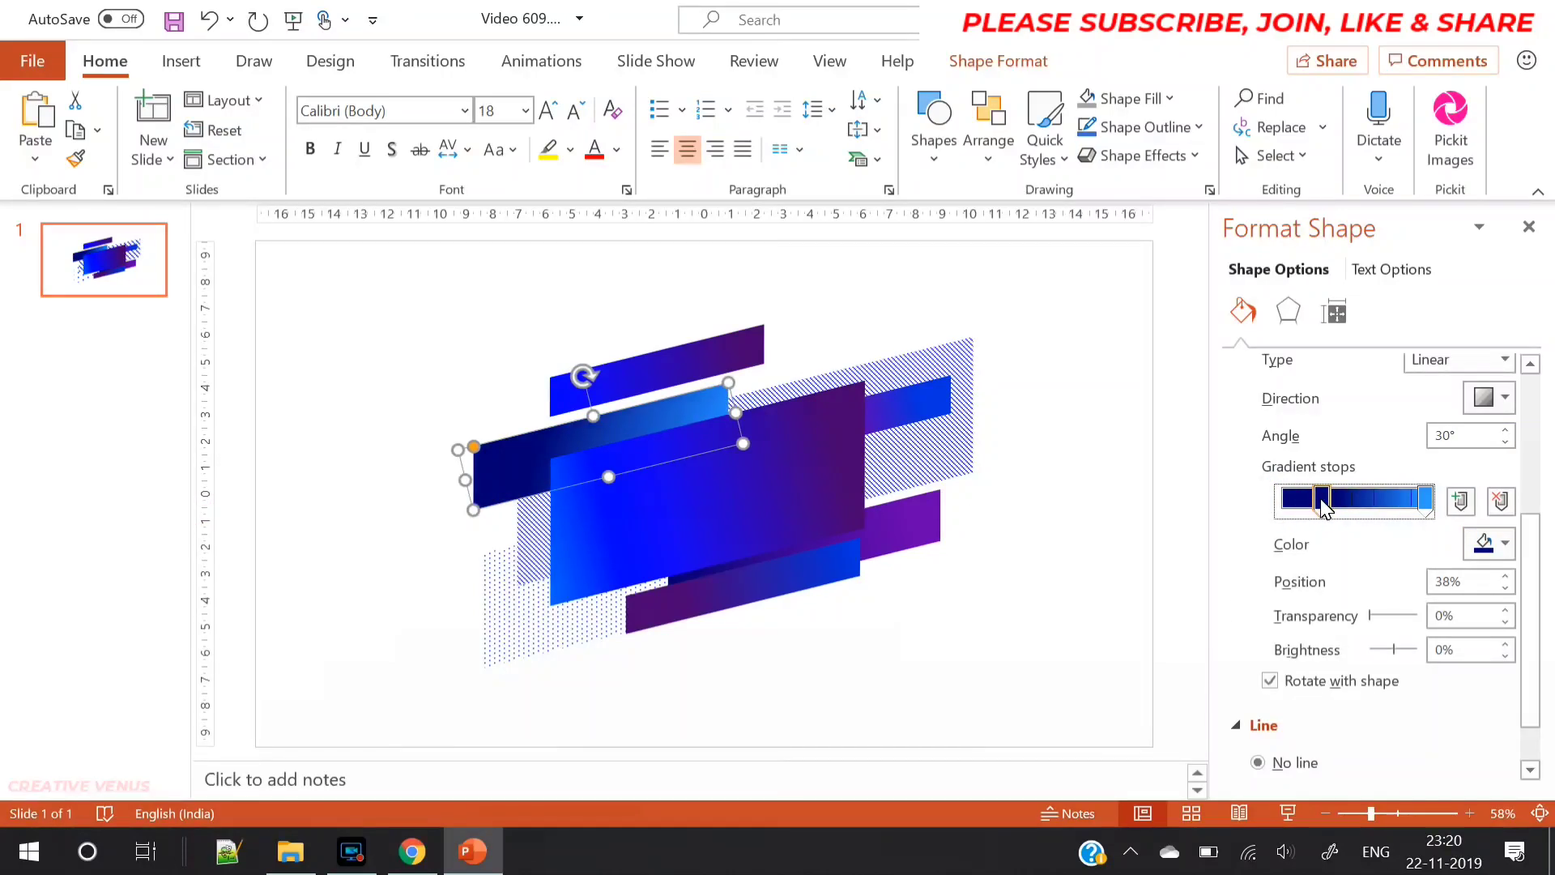
click(958, 642)
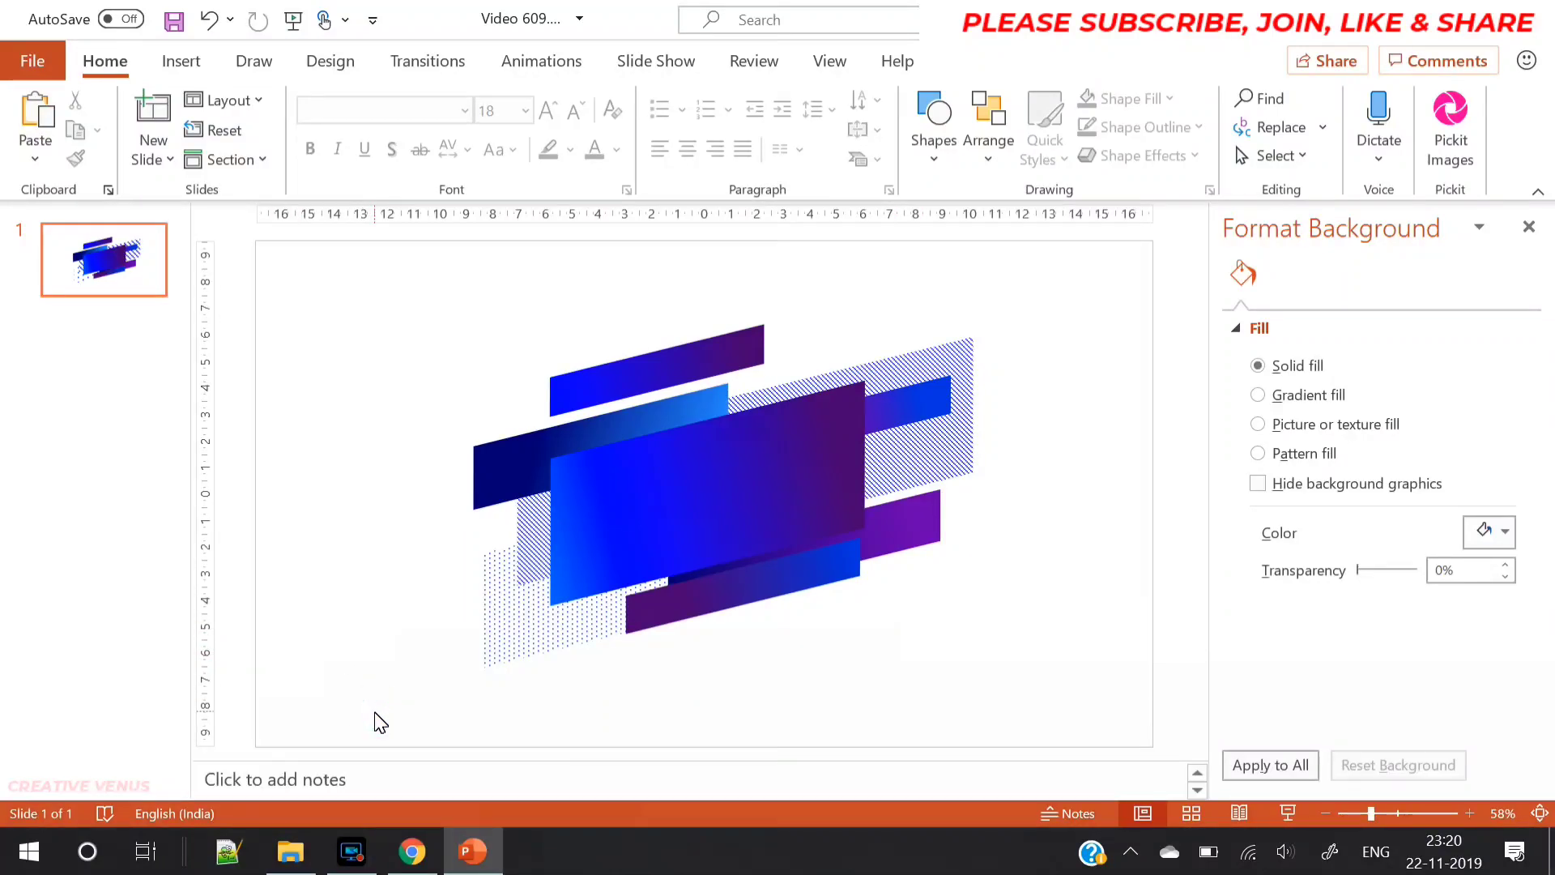
- Group all the bar shapes and align the group to the slide's horizontal centre
drag(352, 712, 1107, 264)
key(ctrl+g)
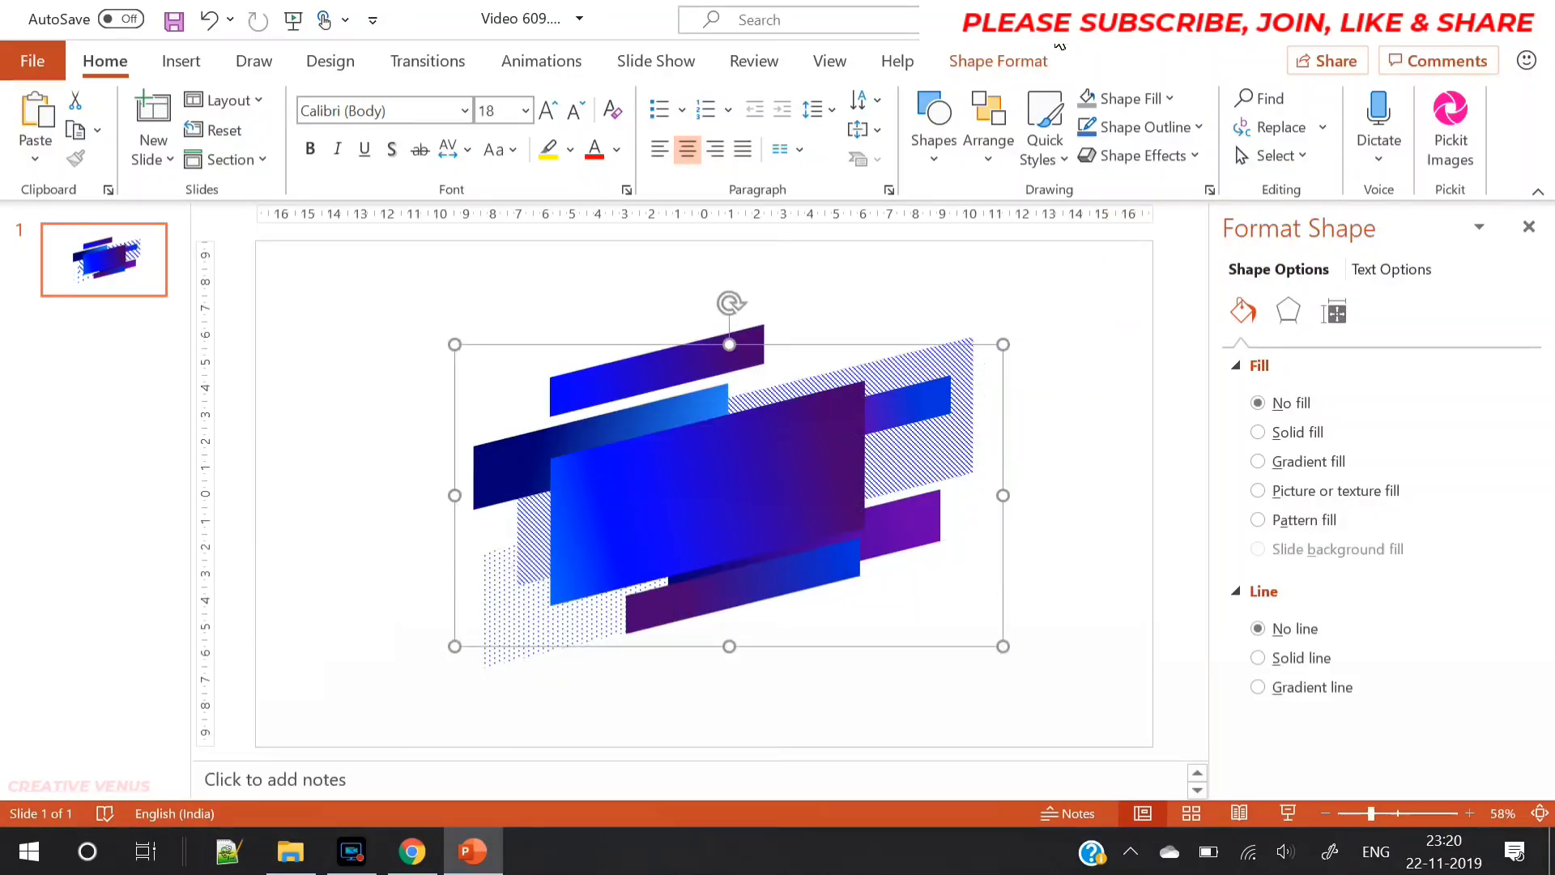
click(1001, 61)
click(1300, 100)
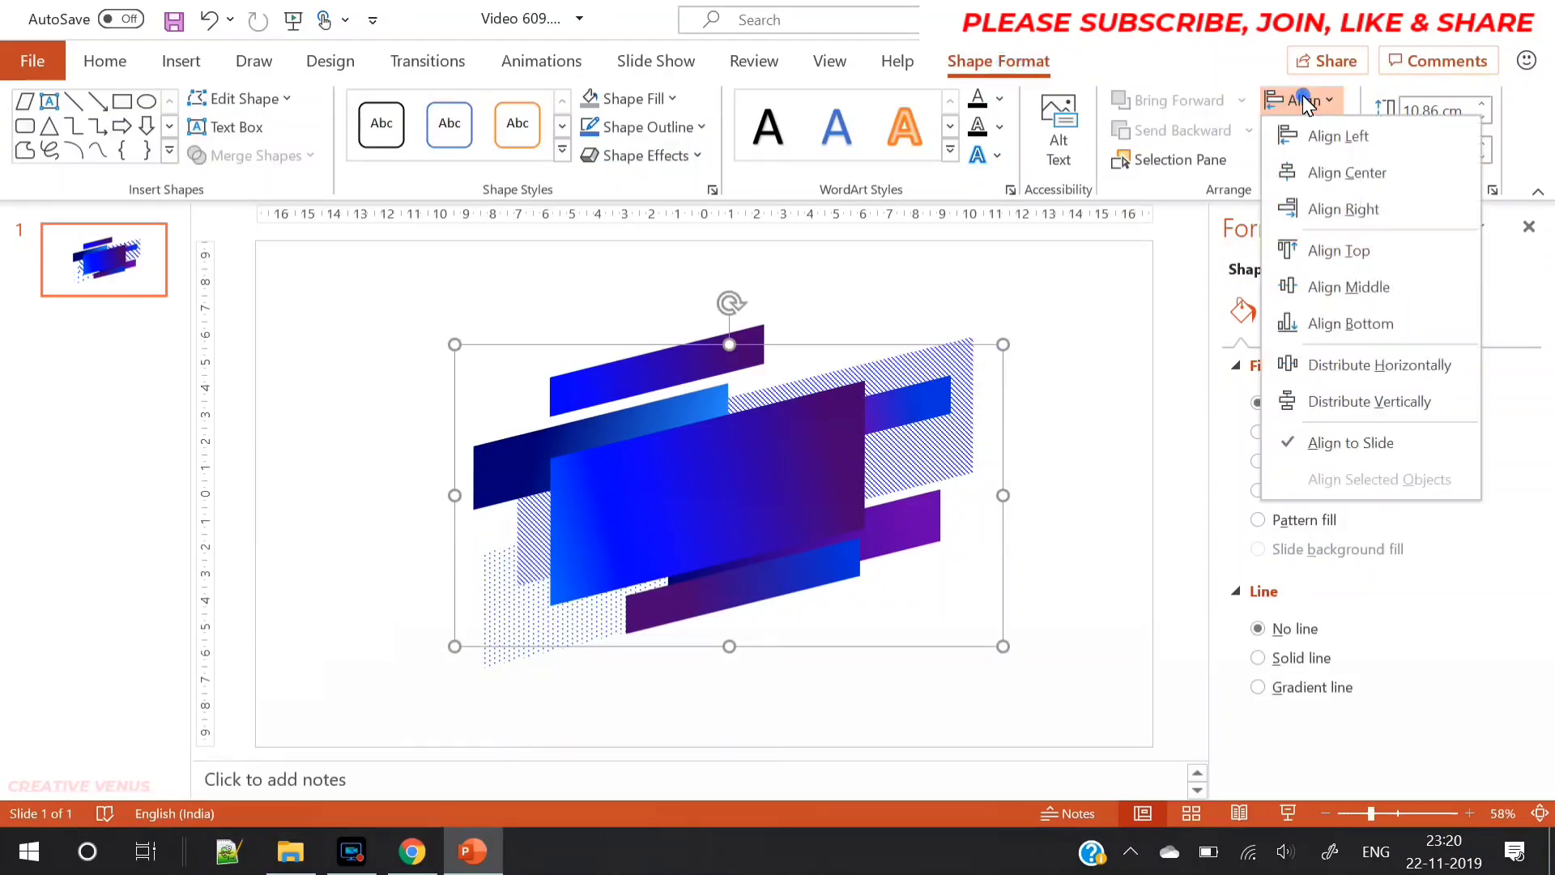
click(1315, 174)
- Ungroup the graphic back into separate shapes
right_click(725, 466)
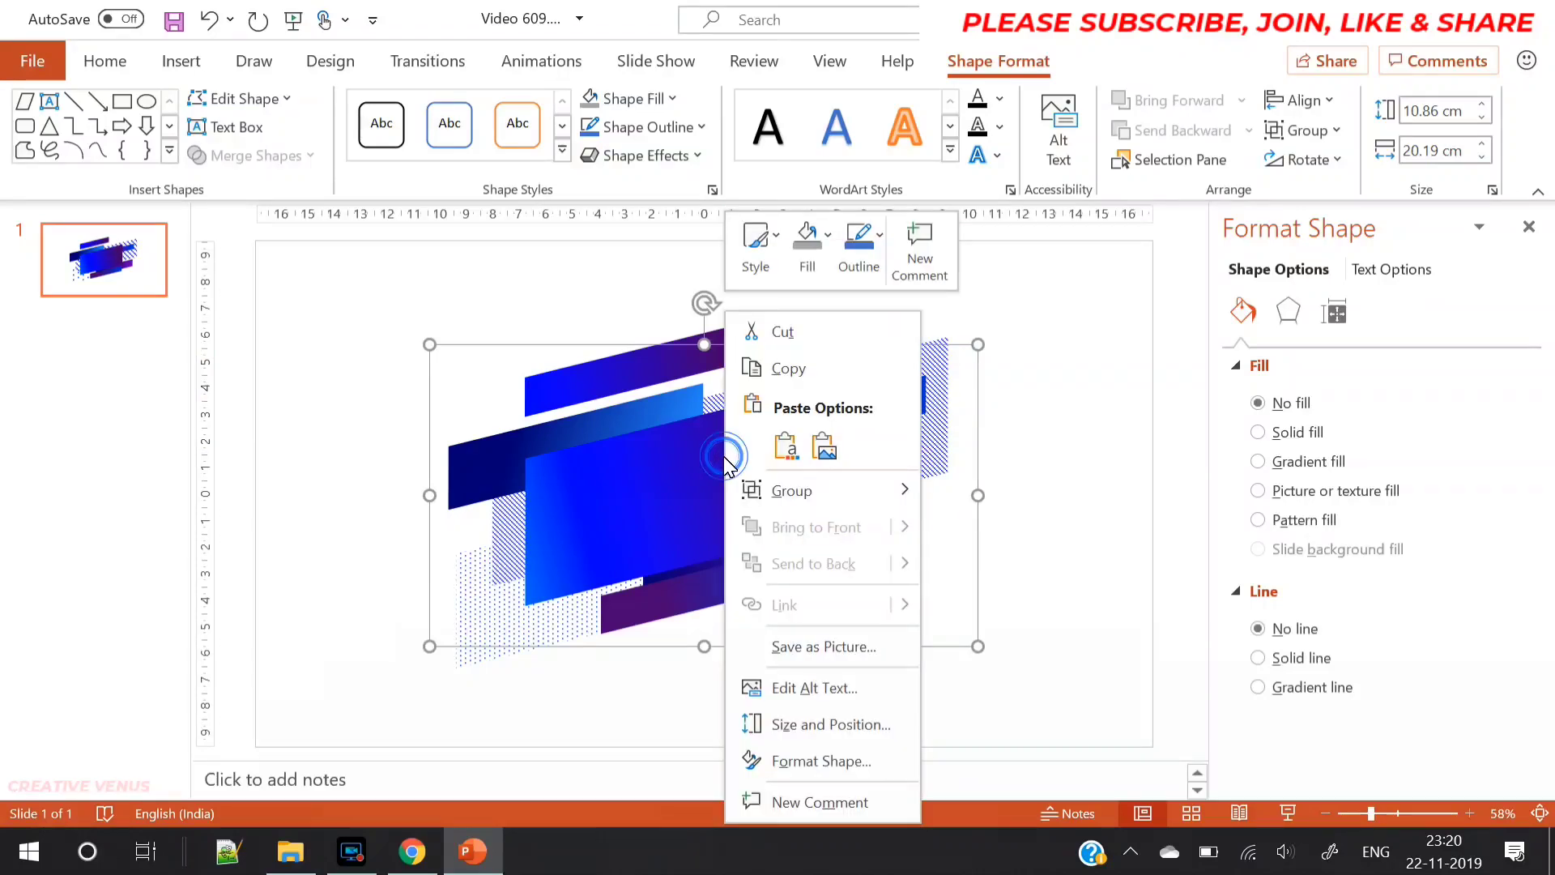
mouse_move(791, 496)
click(973, 570)
click(973, 570)
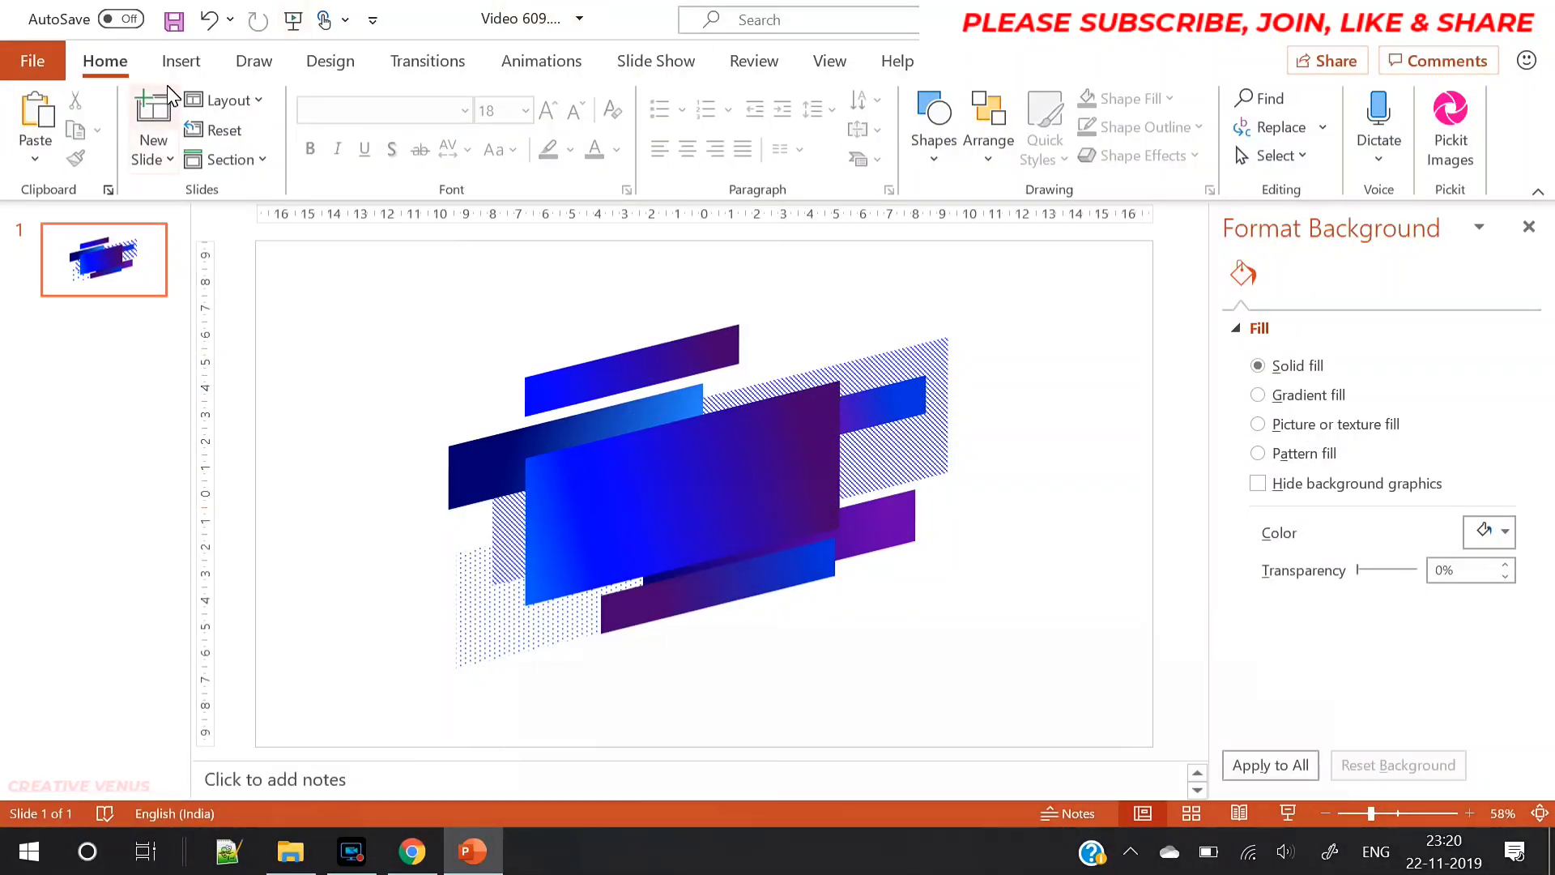
- Draw a thin centred oval under the graphic, about 1.12 cm tall, with no outline and gradient fill
click(179, 58)
click(394, 130)
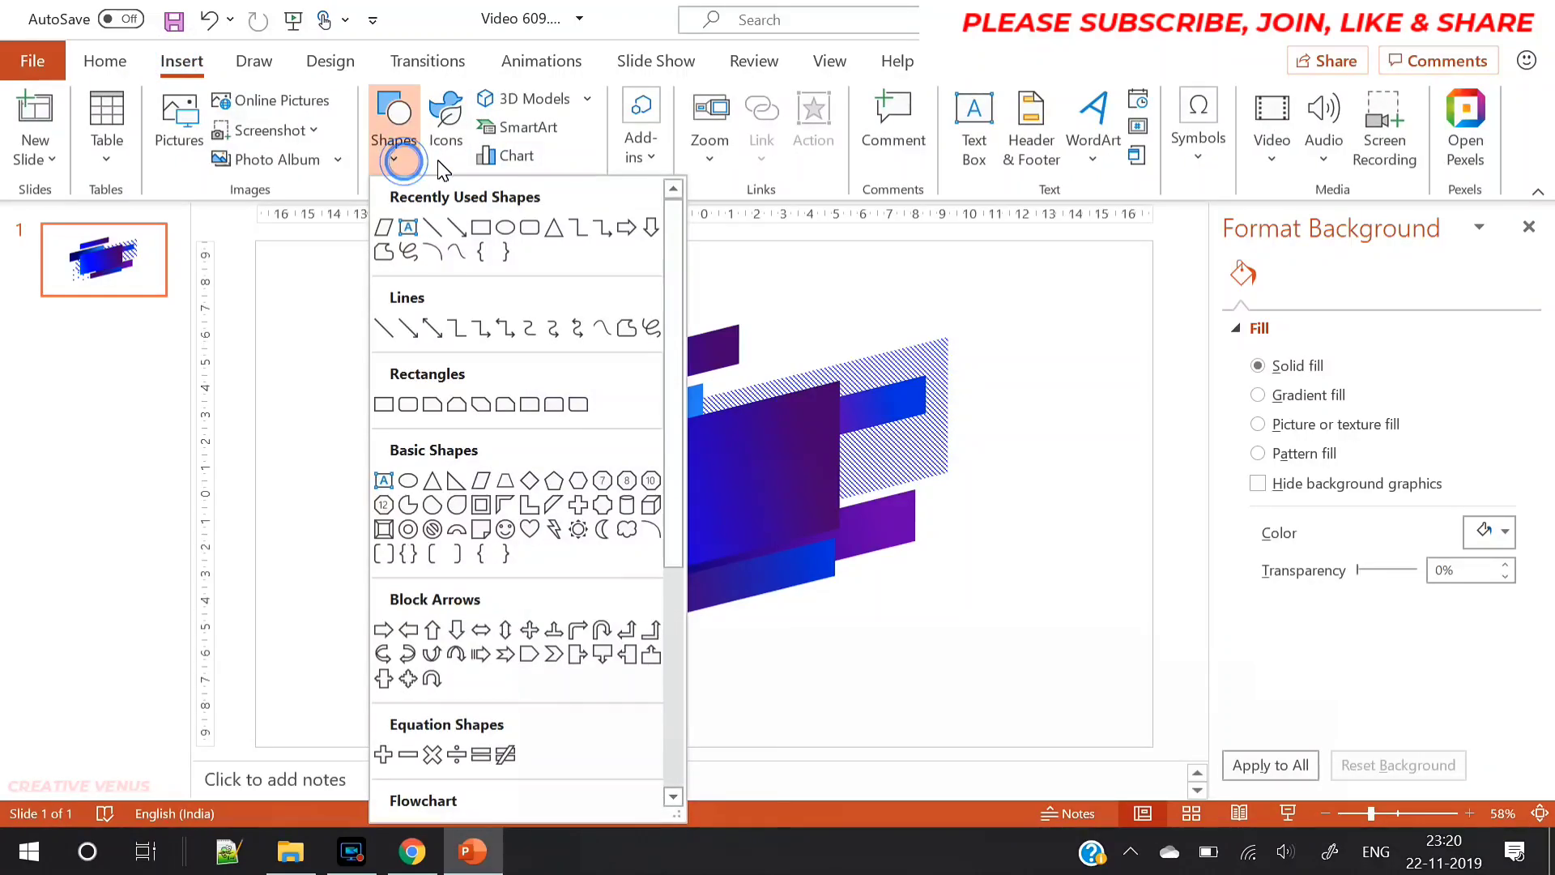
click(504, 233)
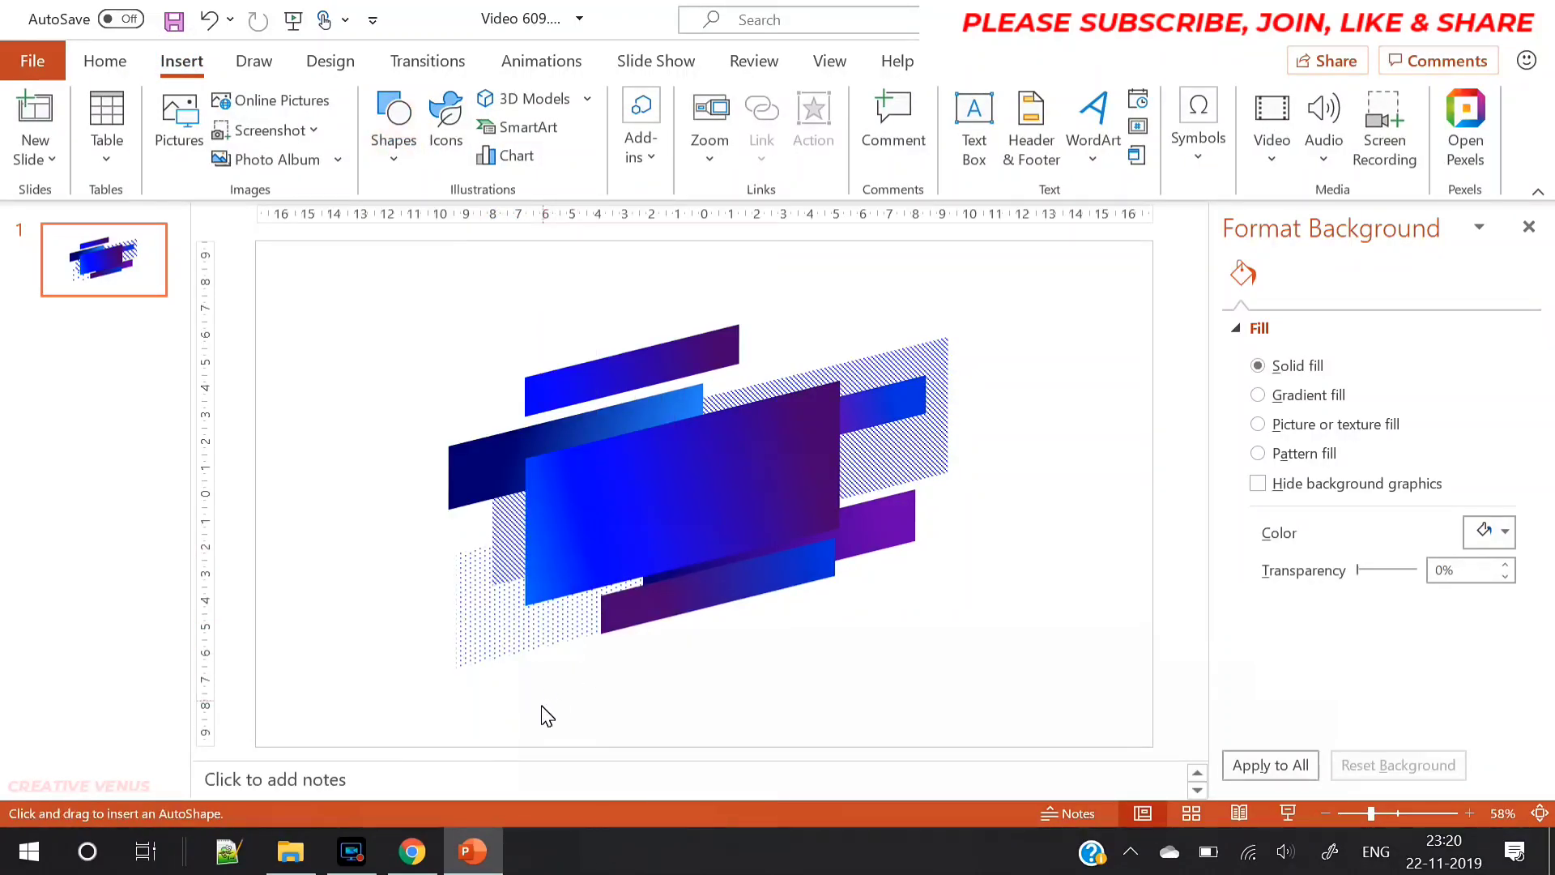
drag(542, 707, 1061, 701)
drag(875, 701, 769, 703)
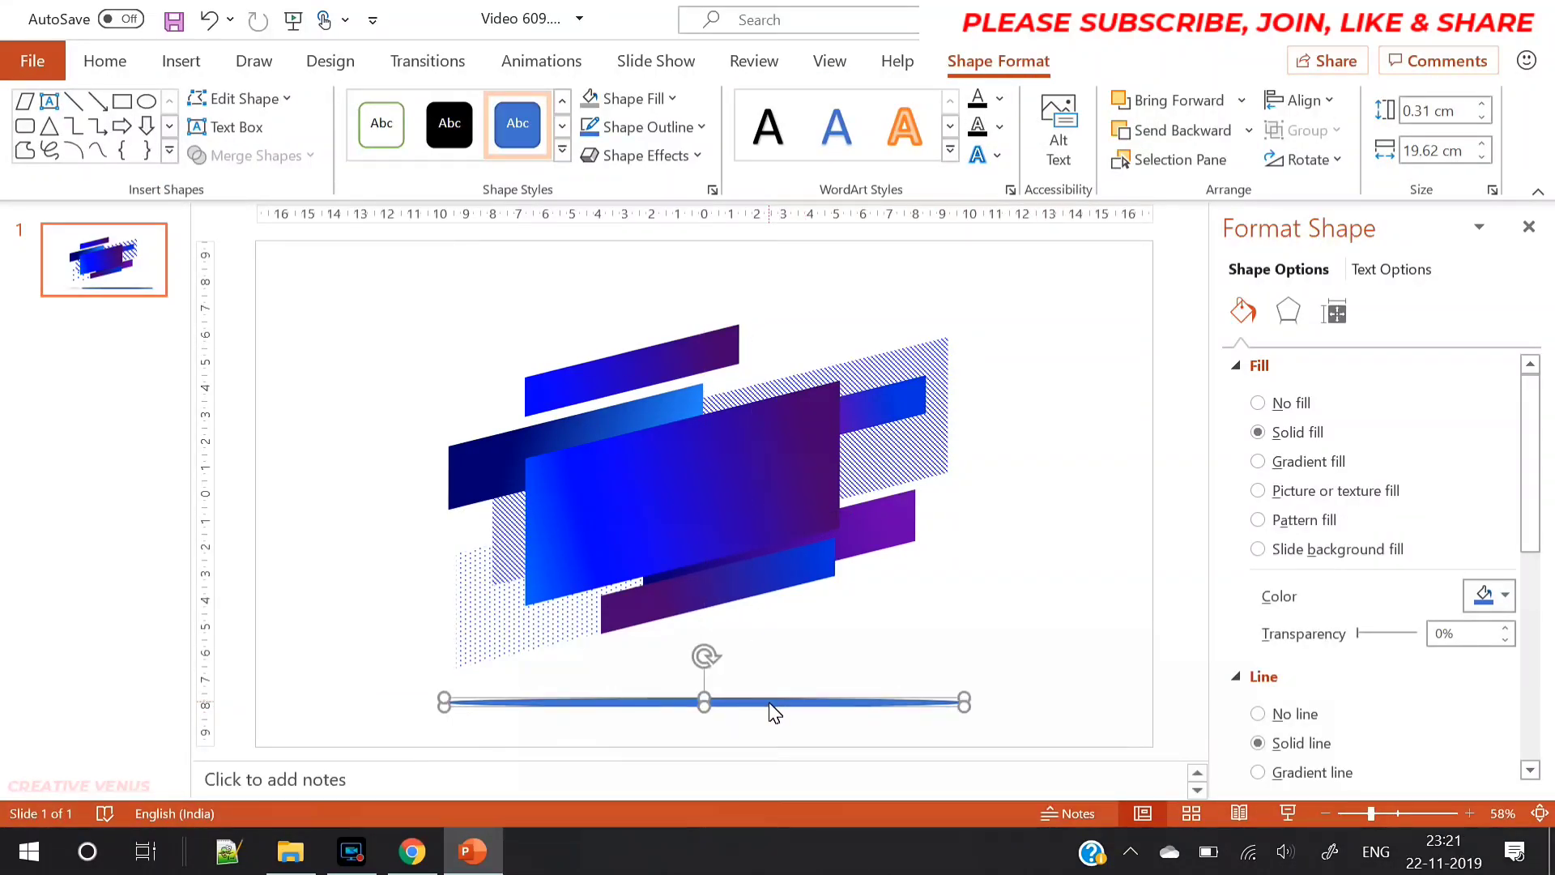
click(1287, 719)
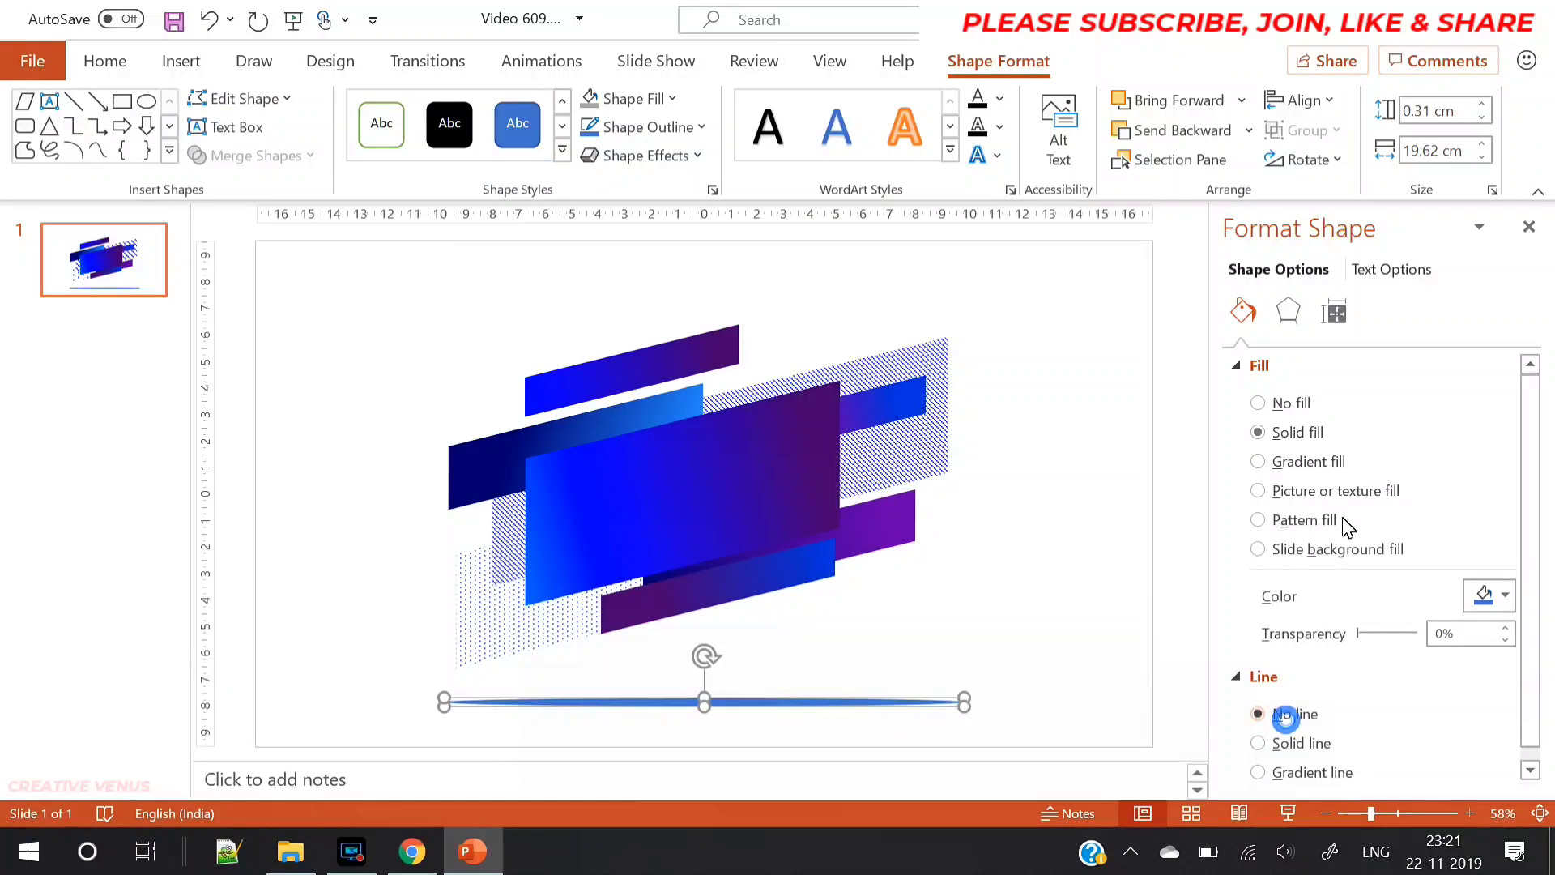
click(1301, 464)
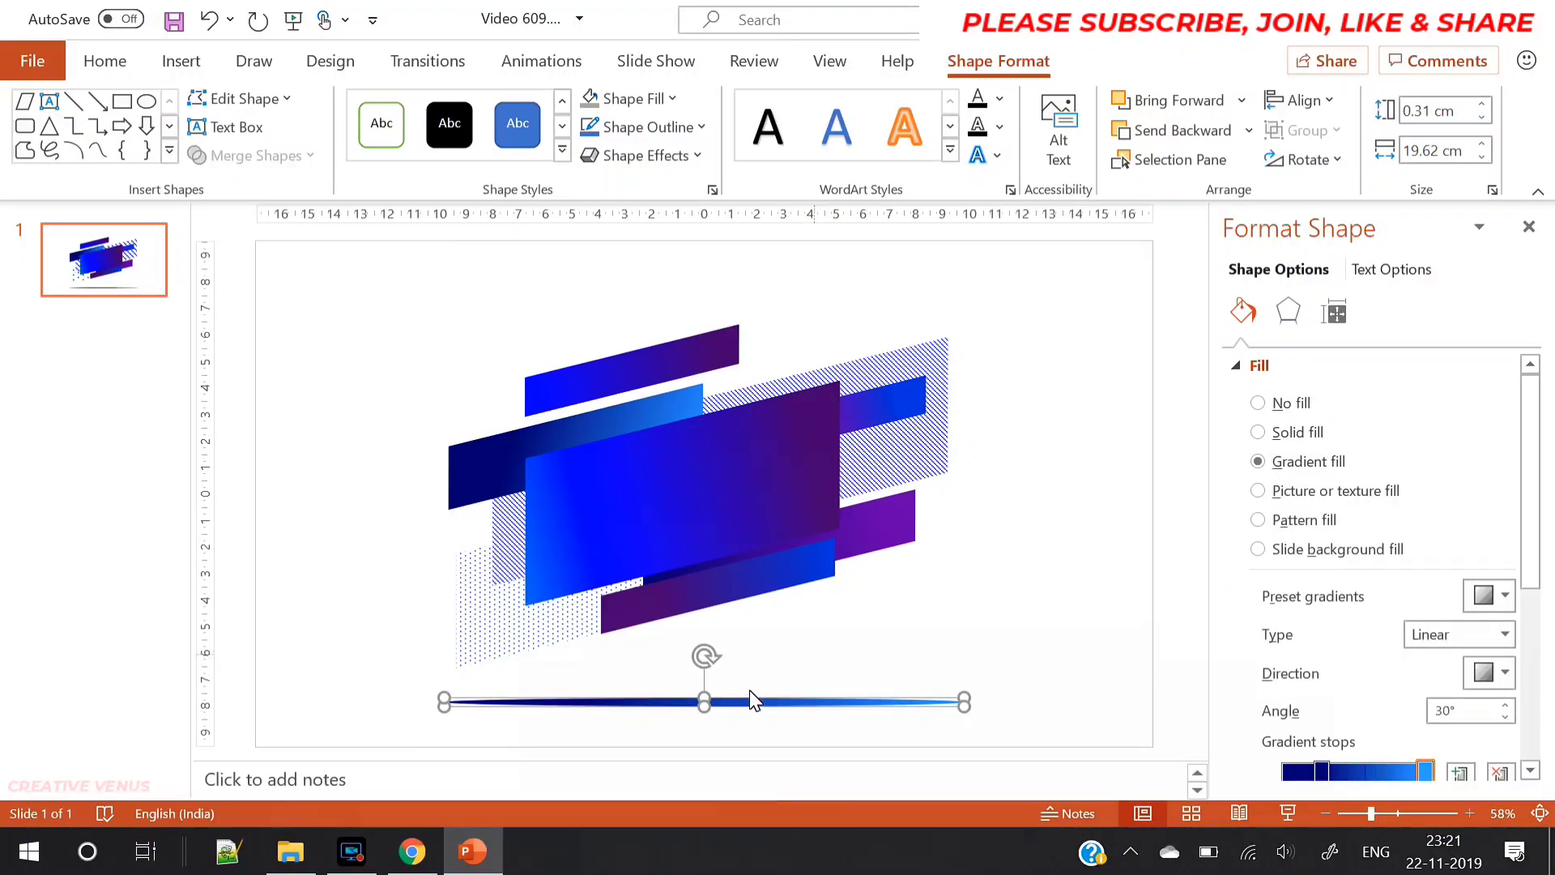
drag(704, 702, 705, 667)
- Set the oval's gradient type to Path with a grey stop and a black inner stop
scroll(1531, 567, down, 3)
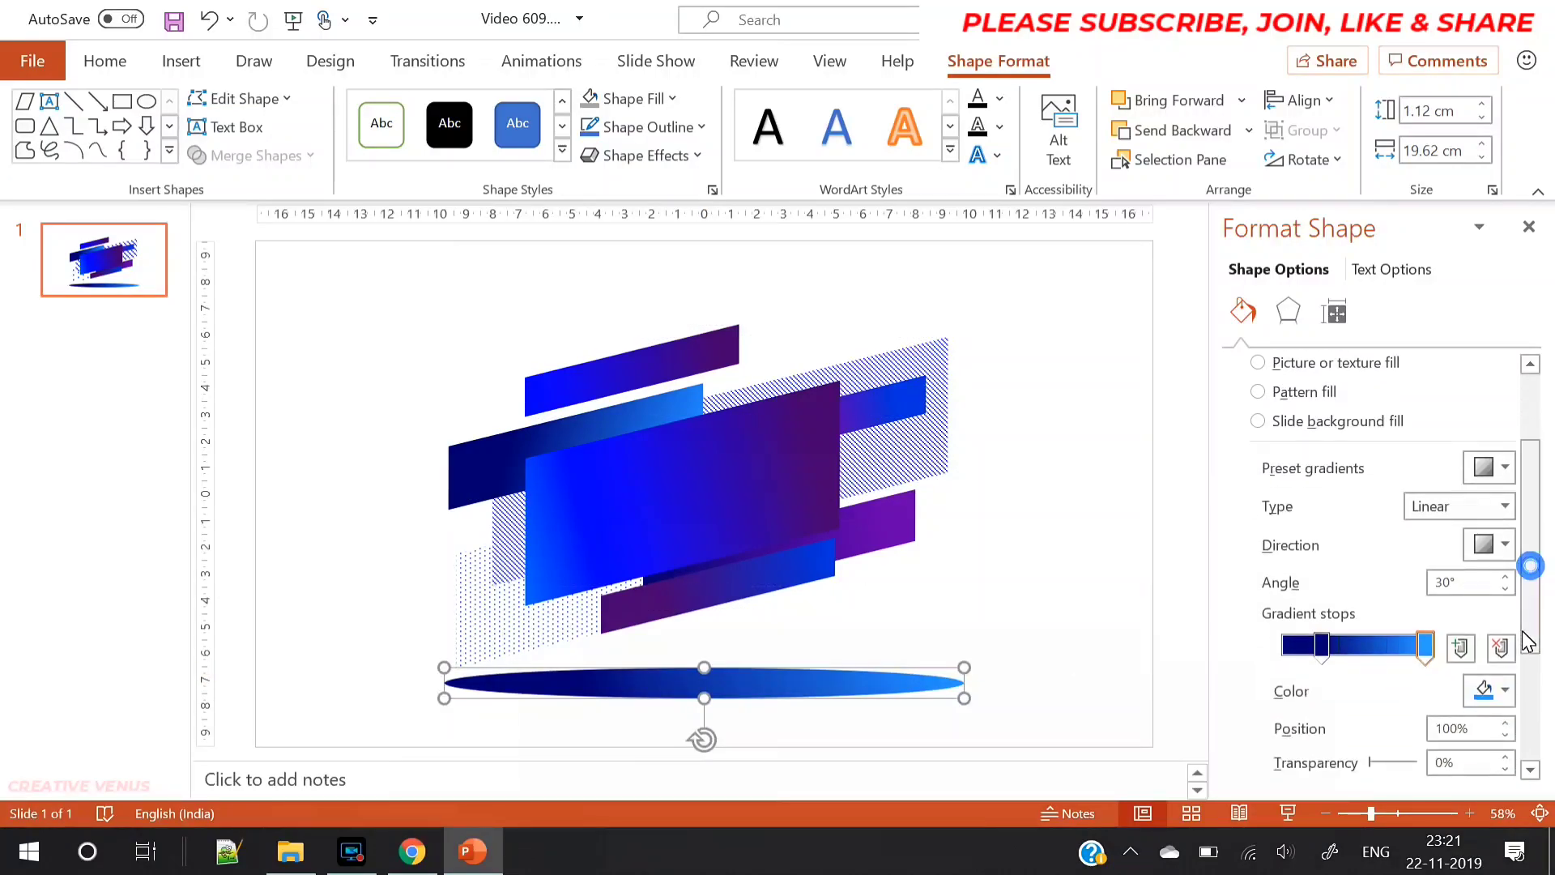
click(1504, 506)
click(1423, 610)
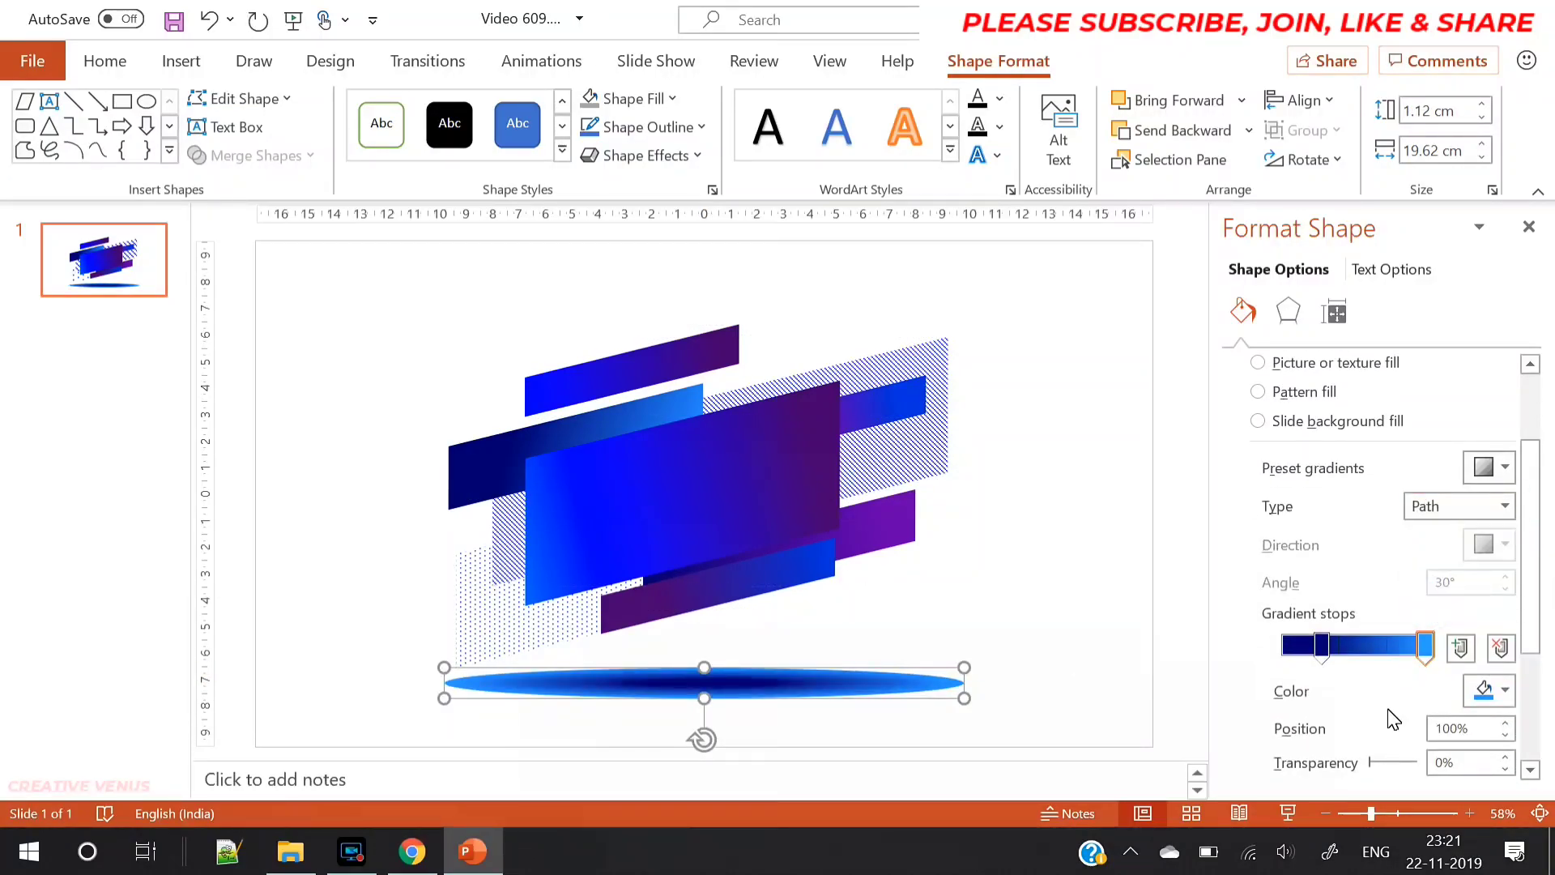
click(1493, 705)
click(1371, 375)
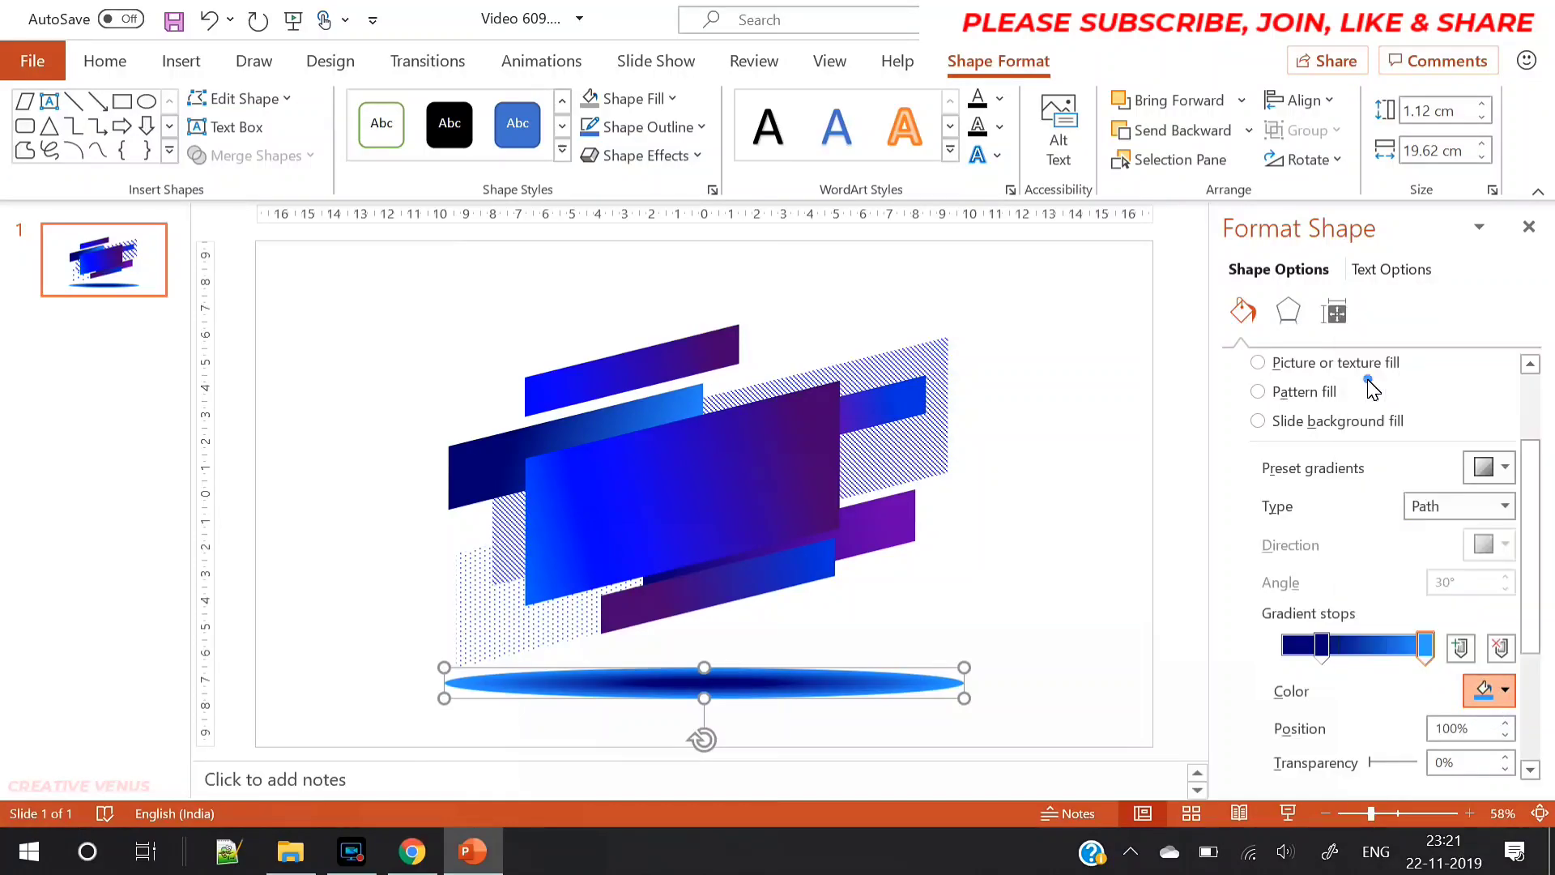
click(1324, 645)
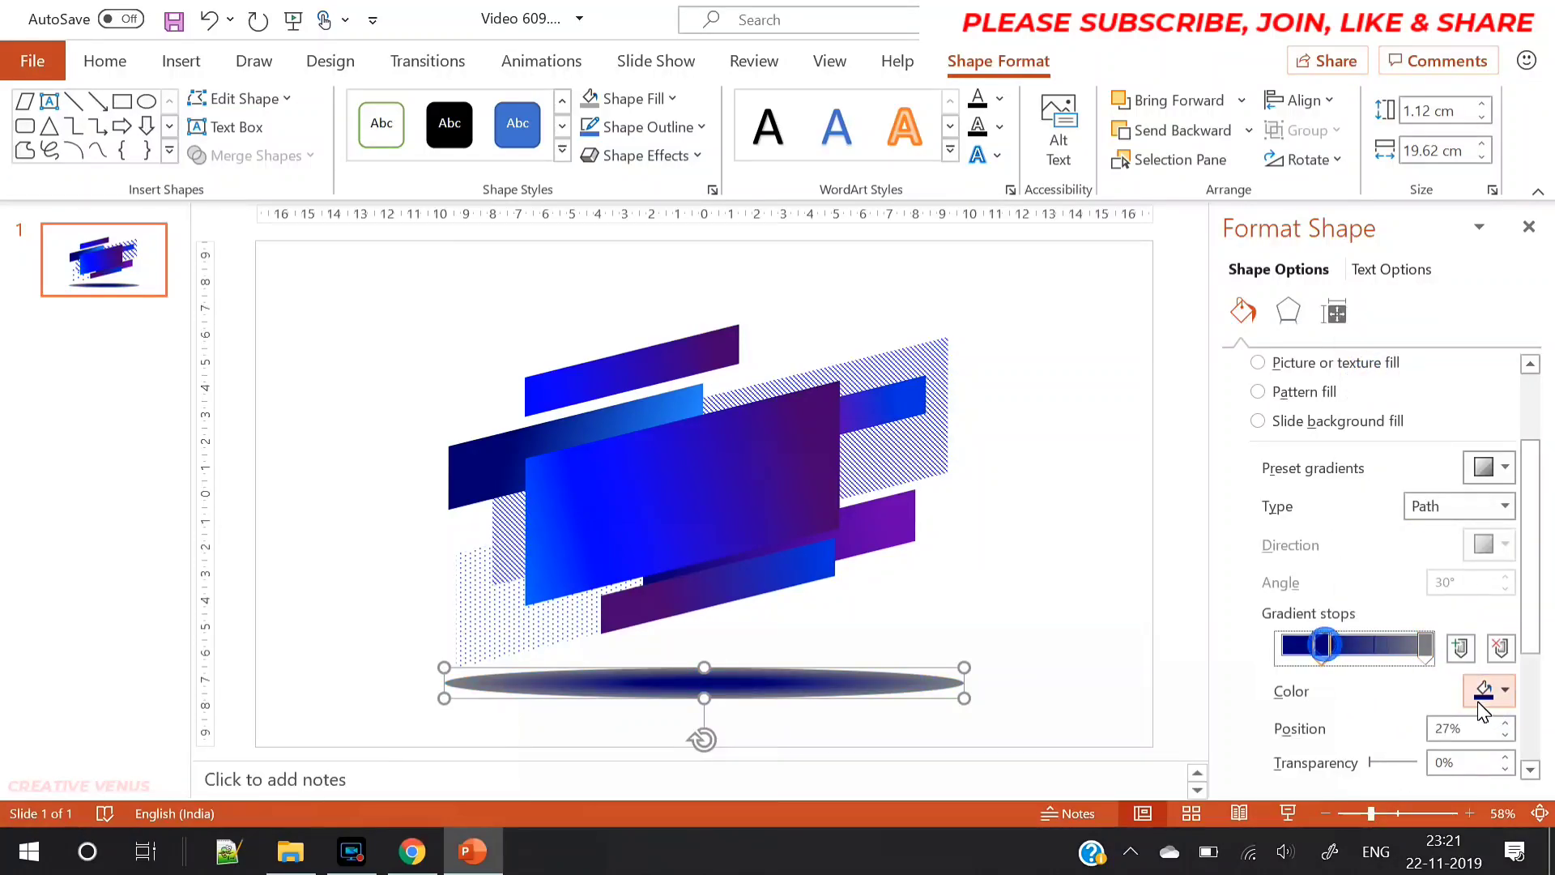
click(1487, 690)
click(1380, 346)
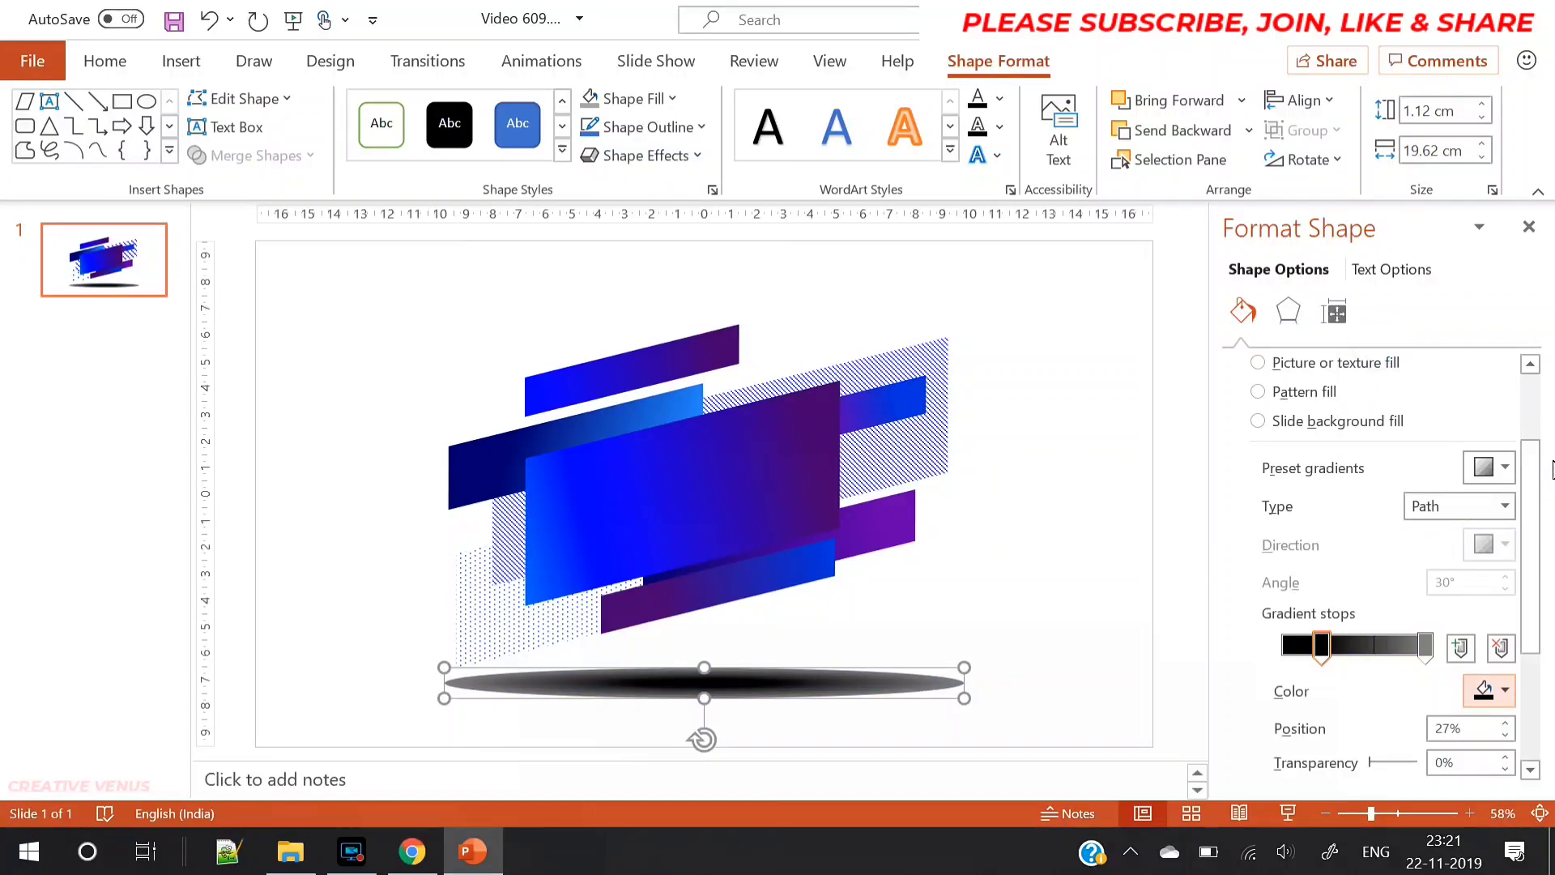
- Make the outer stop fully transparent and fade the inner stop to light grey
scroll(1535, 567, down, 3)
click(1426, 437)
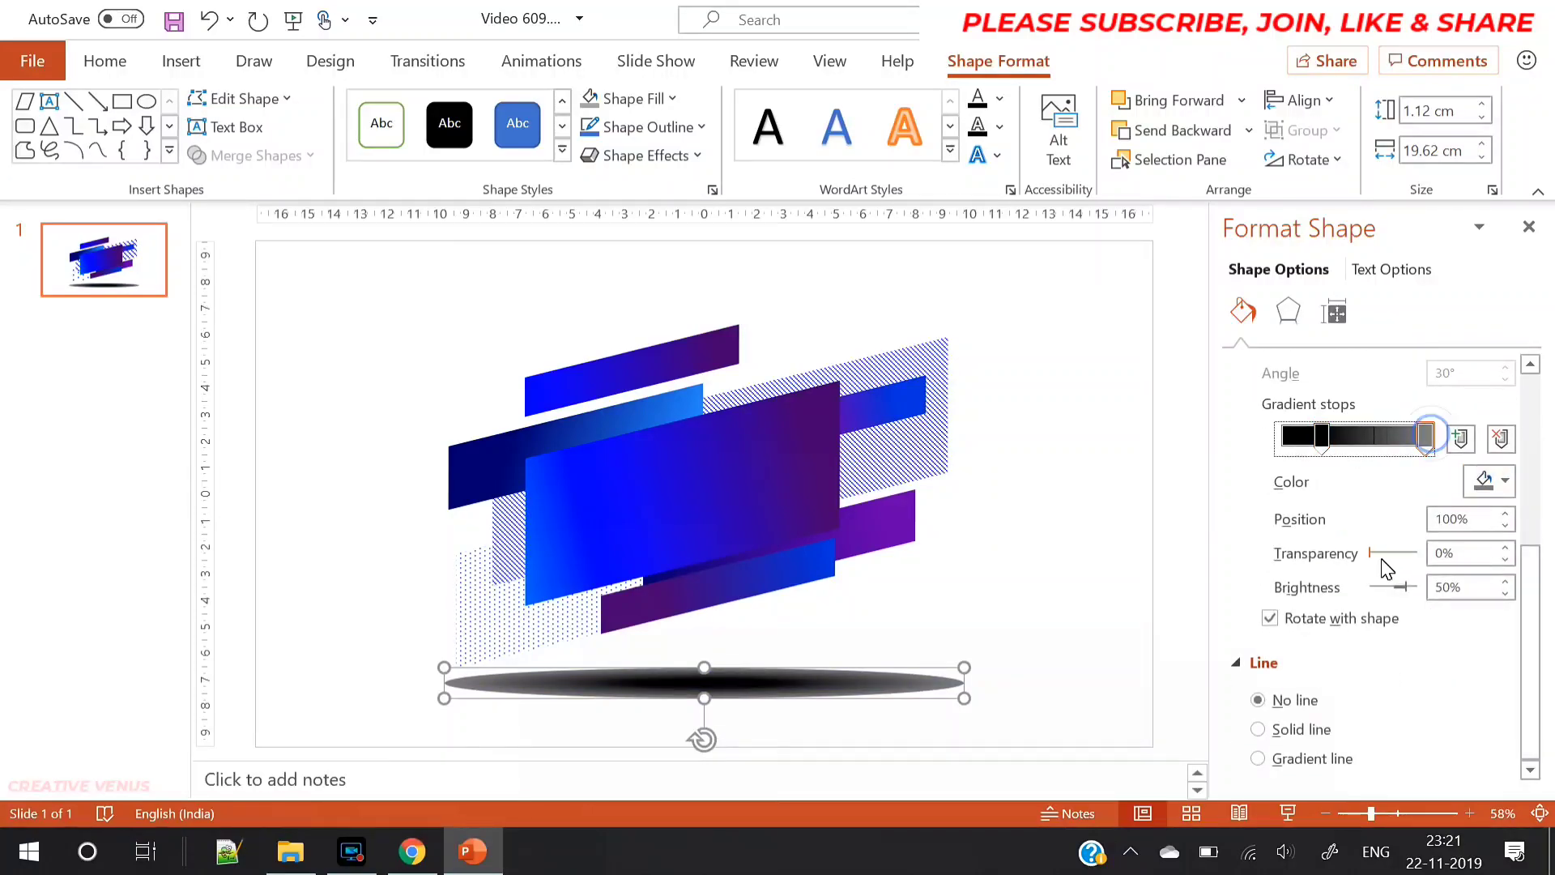
drag(1369, 556, 1411, 577)
click(1322, 437)
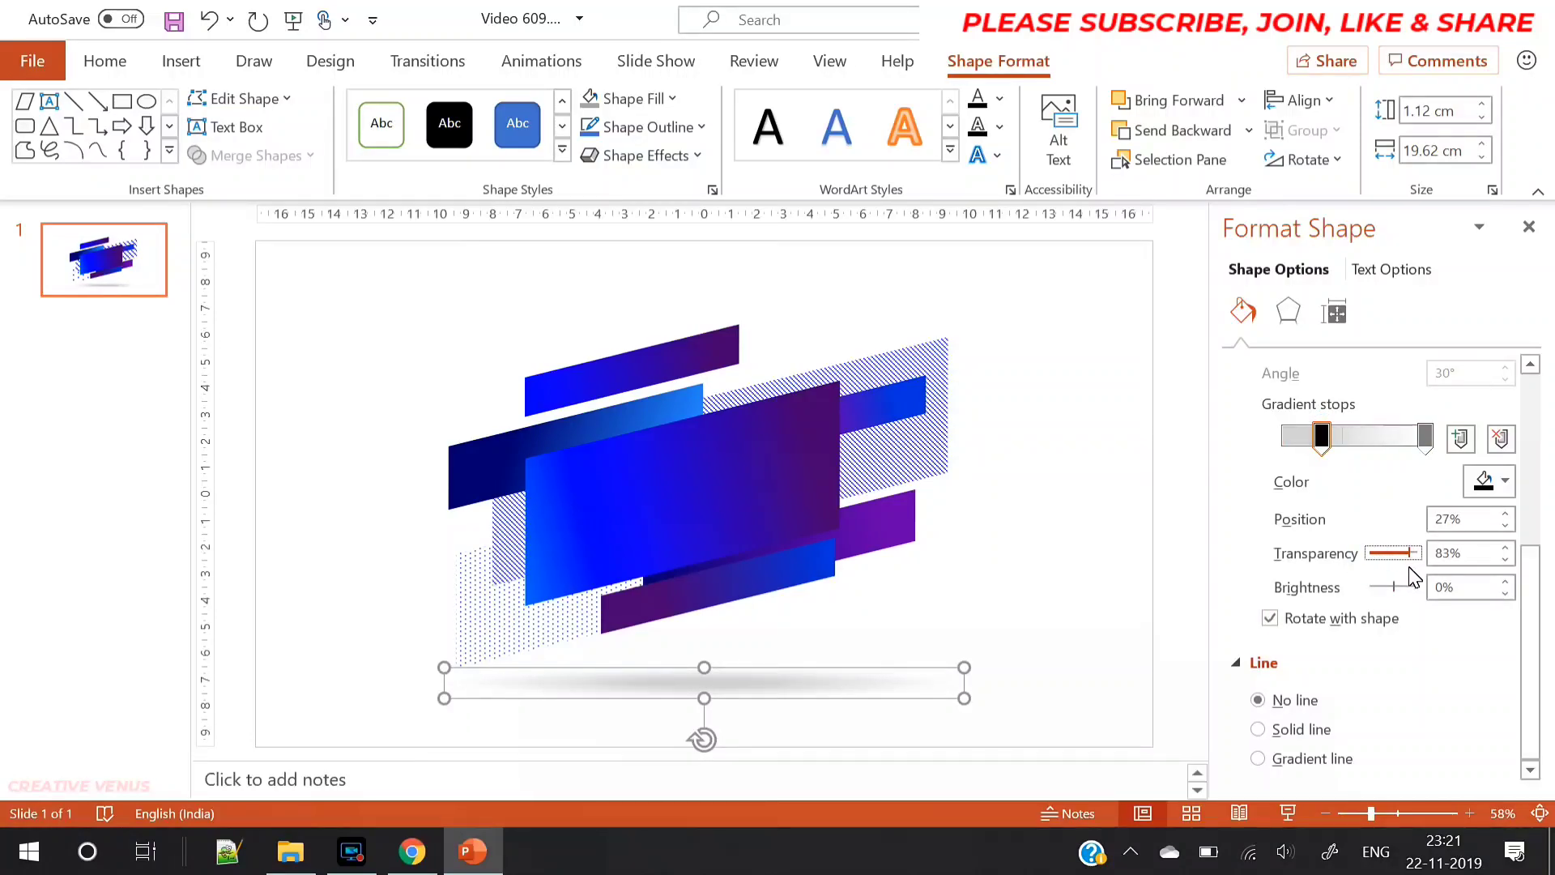
click(1066, 624)
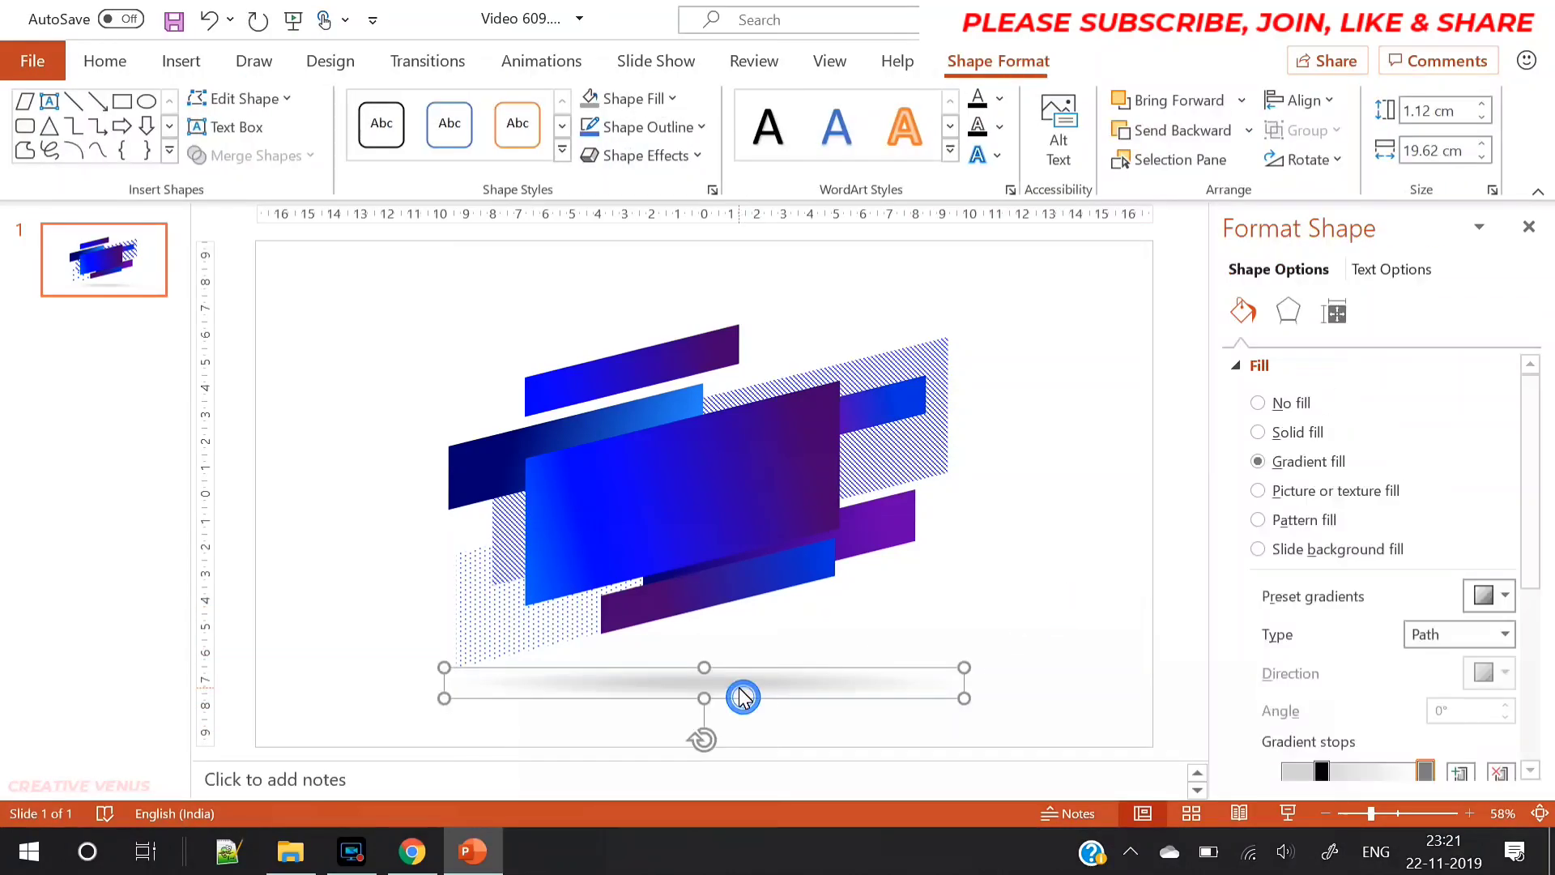
drag(743, 697, 737, 714)
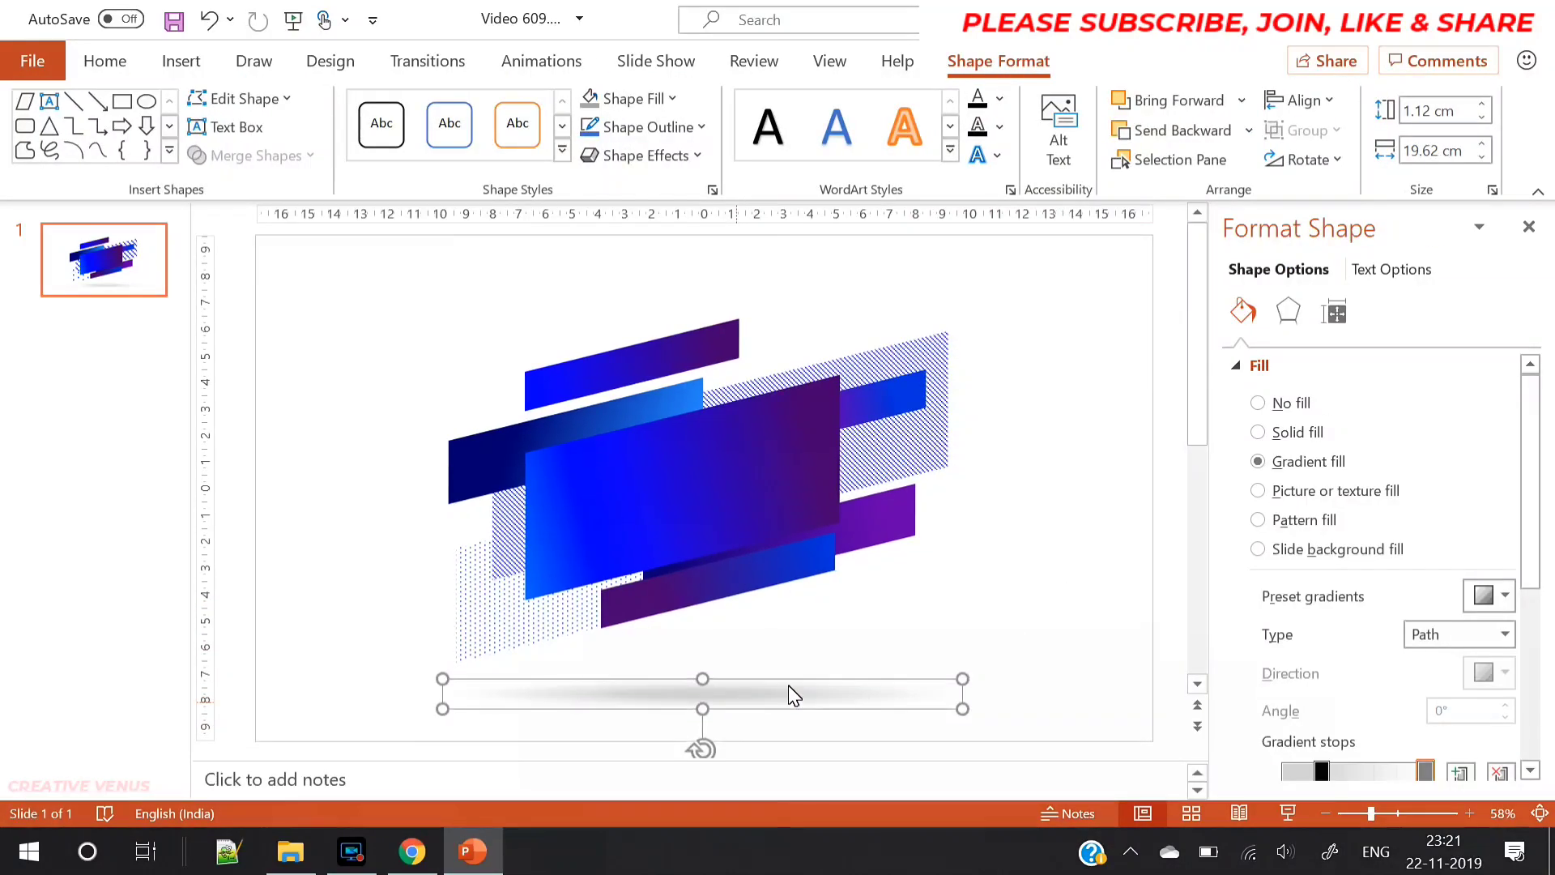
click(957, 640)
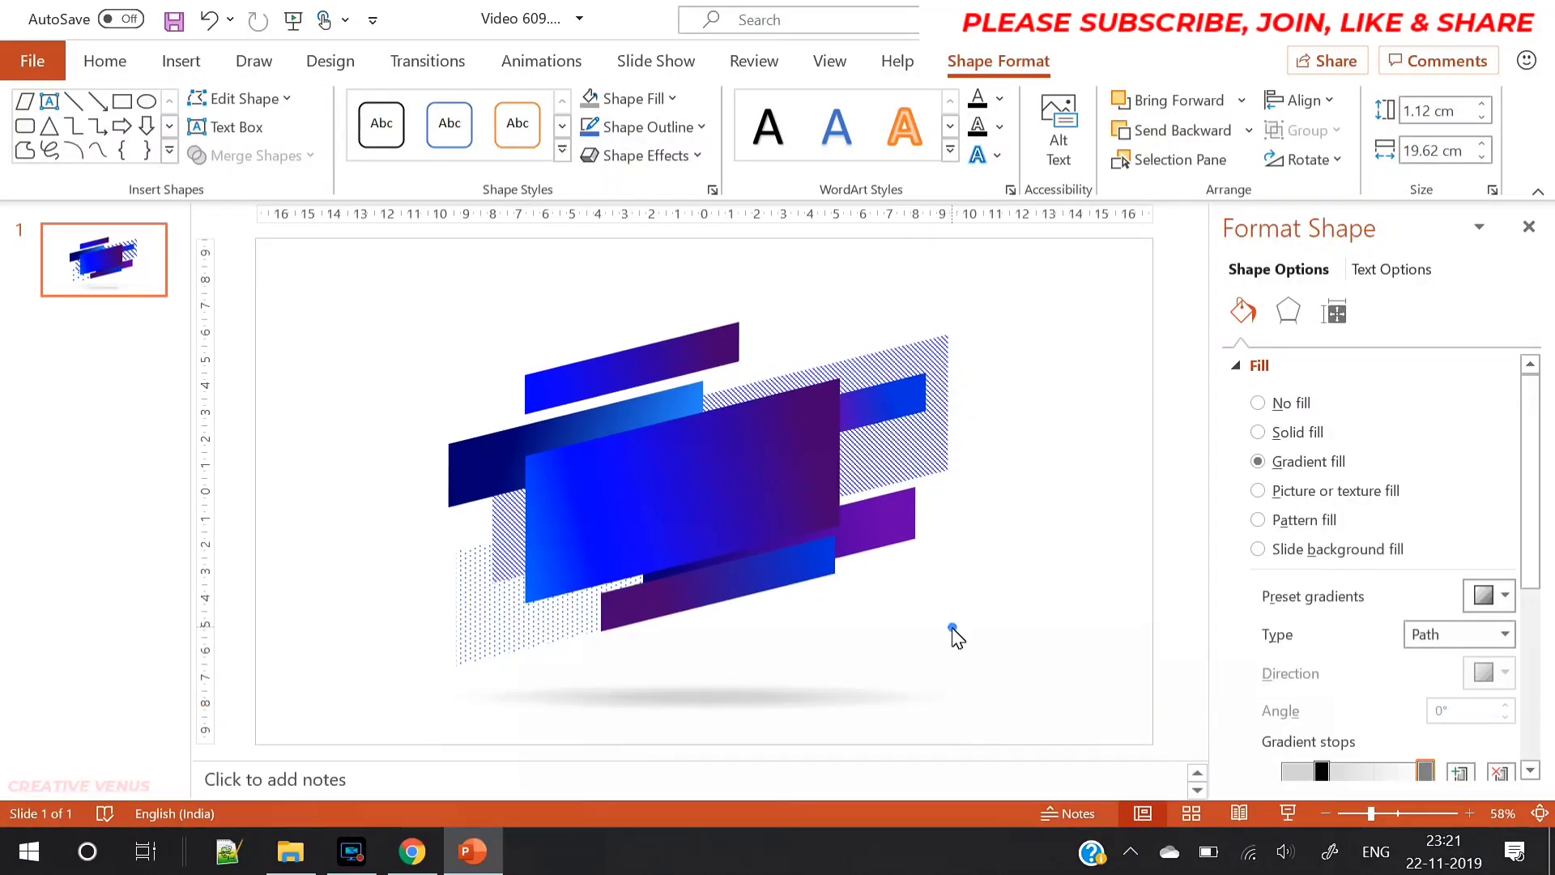
- Zoom out to 40% to see the whole slide and choose the Text Box tool
click(1325, 813)
click(1326, 814)
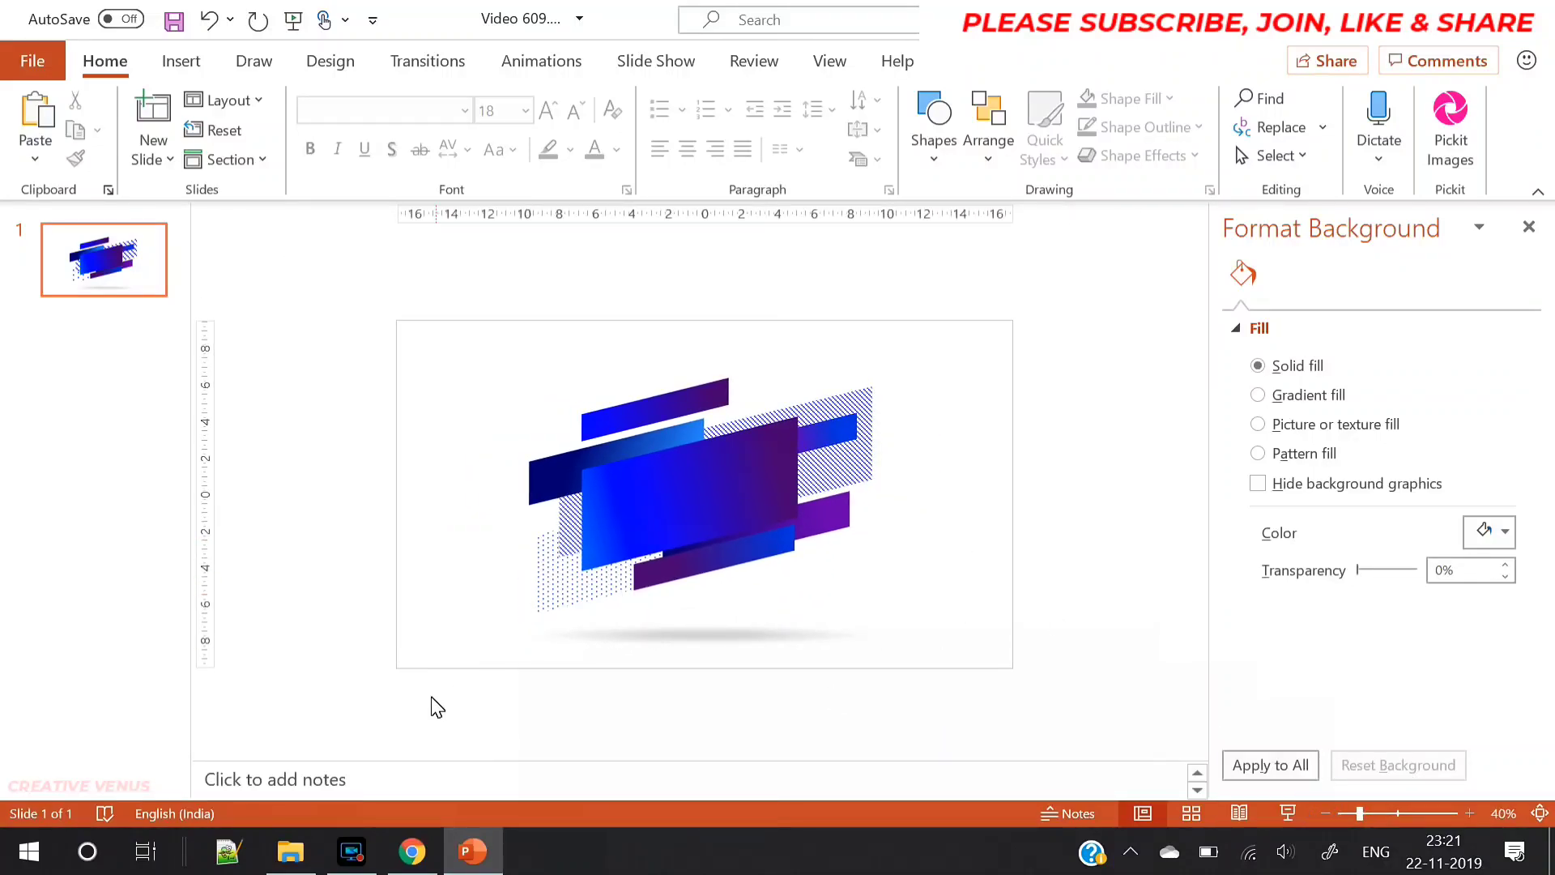
drag(432, 696, 878, 410)
click(190, 63)
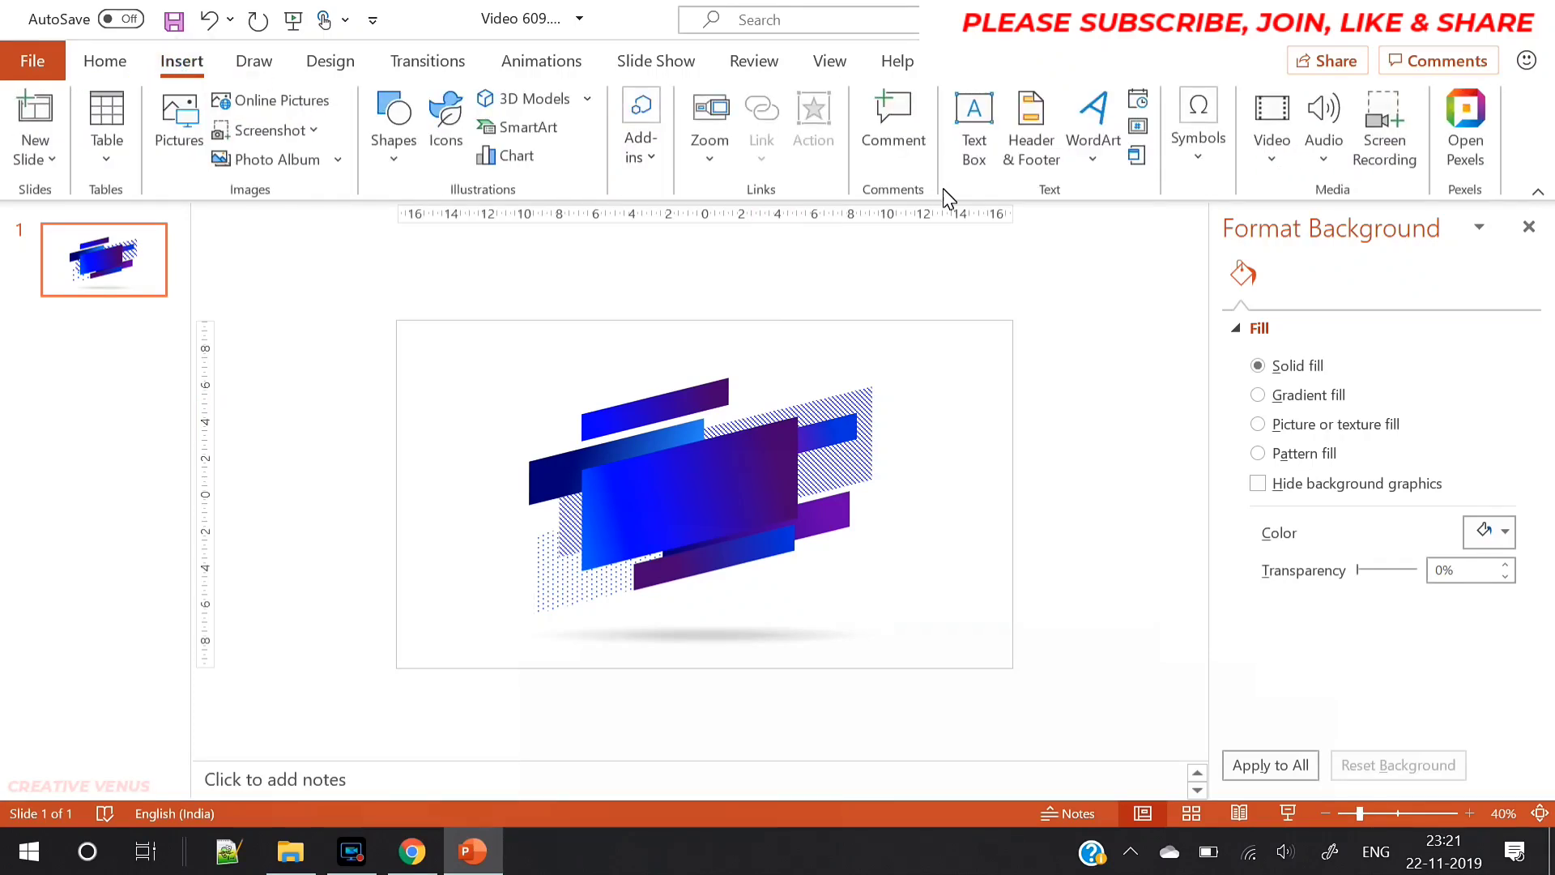
click(974, 130)
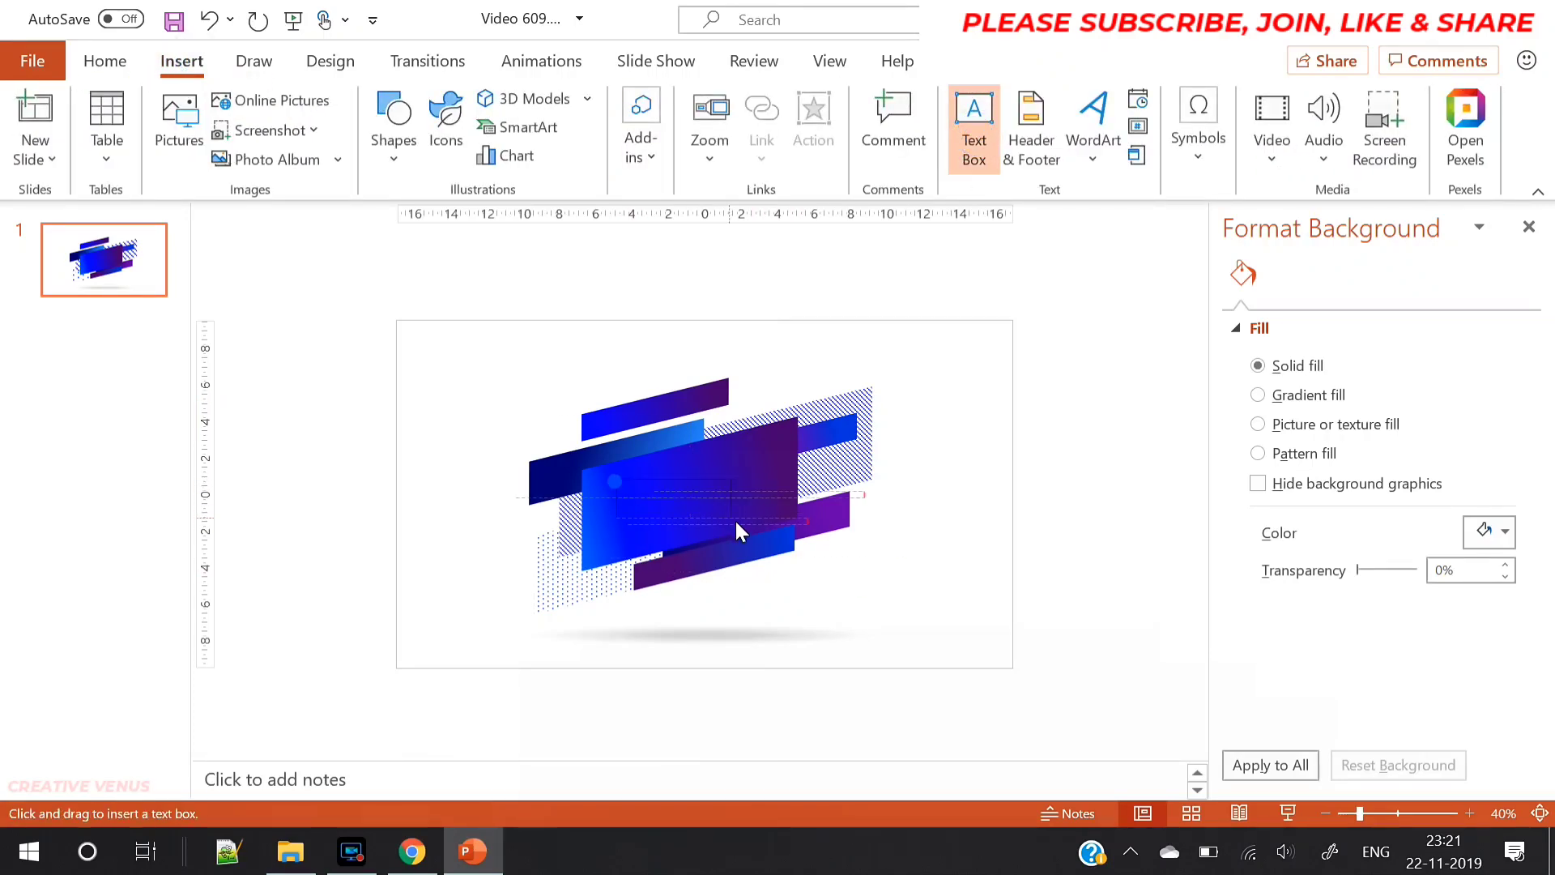
- Add an 'Astonished' text box on the central bar in white Raleway
drag(736, 518, 765, 511)
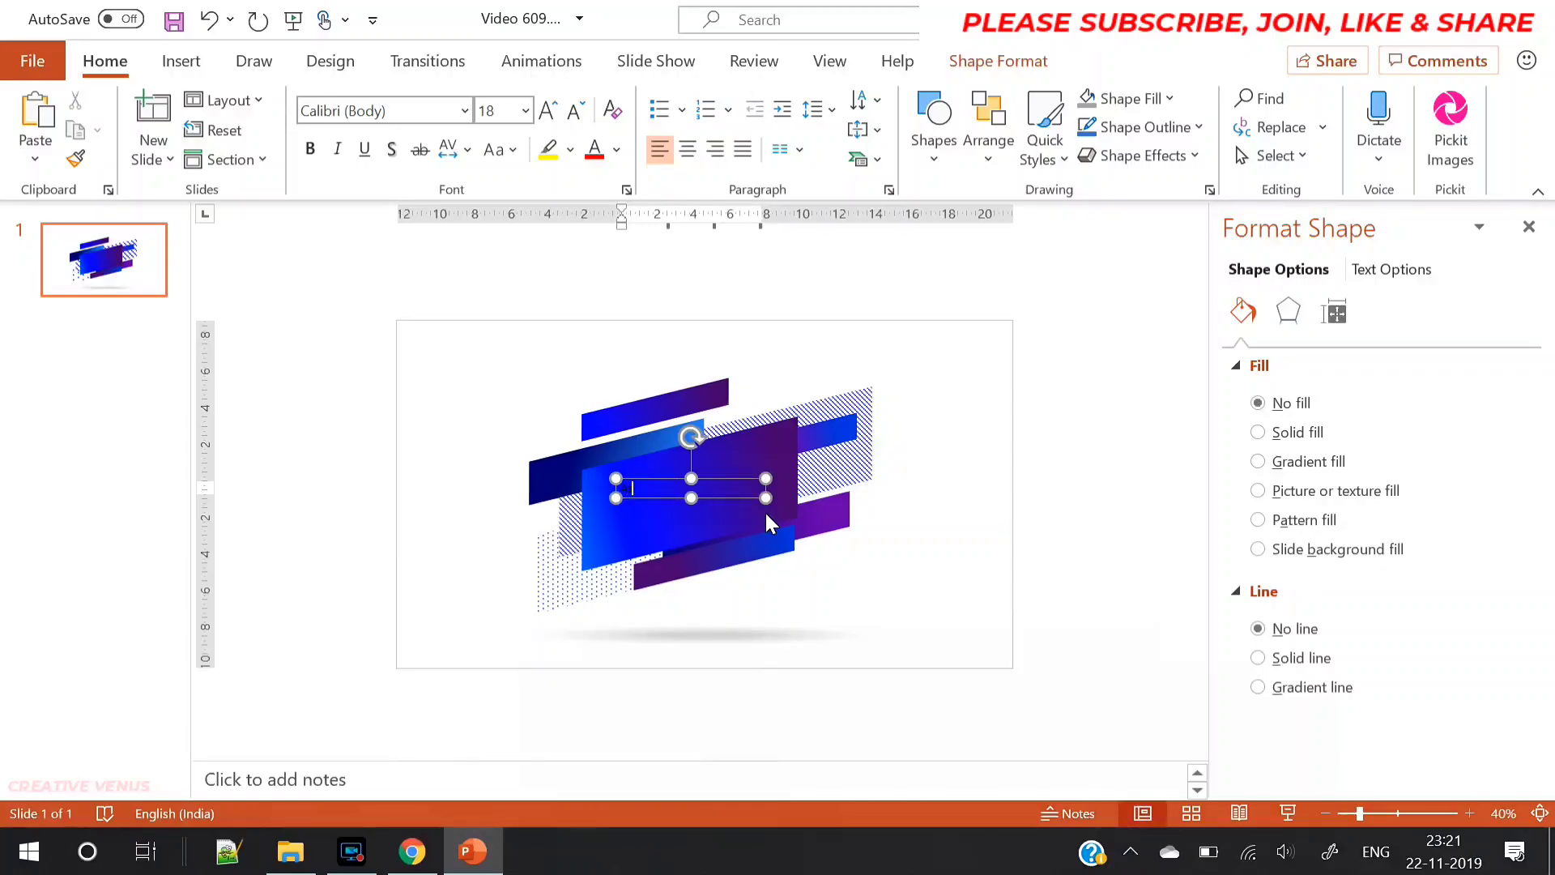
text(Astonished)
key(ctrl+a)
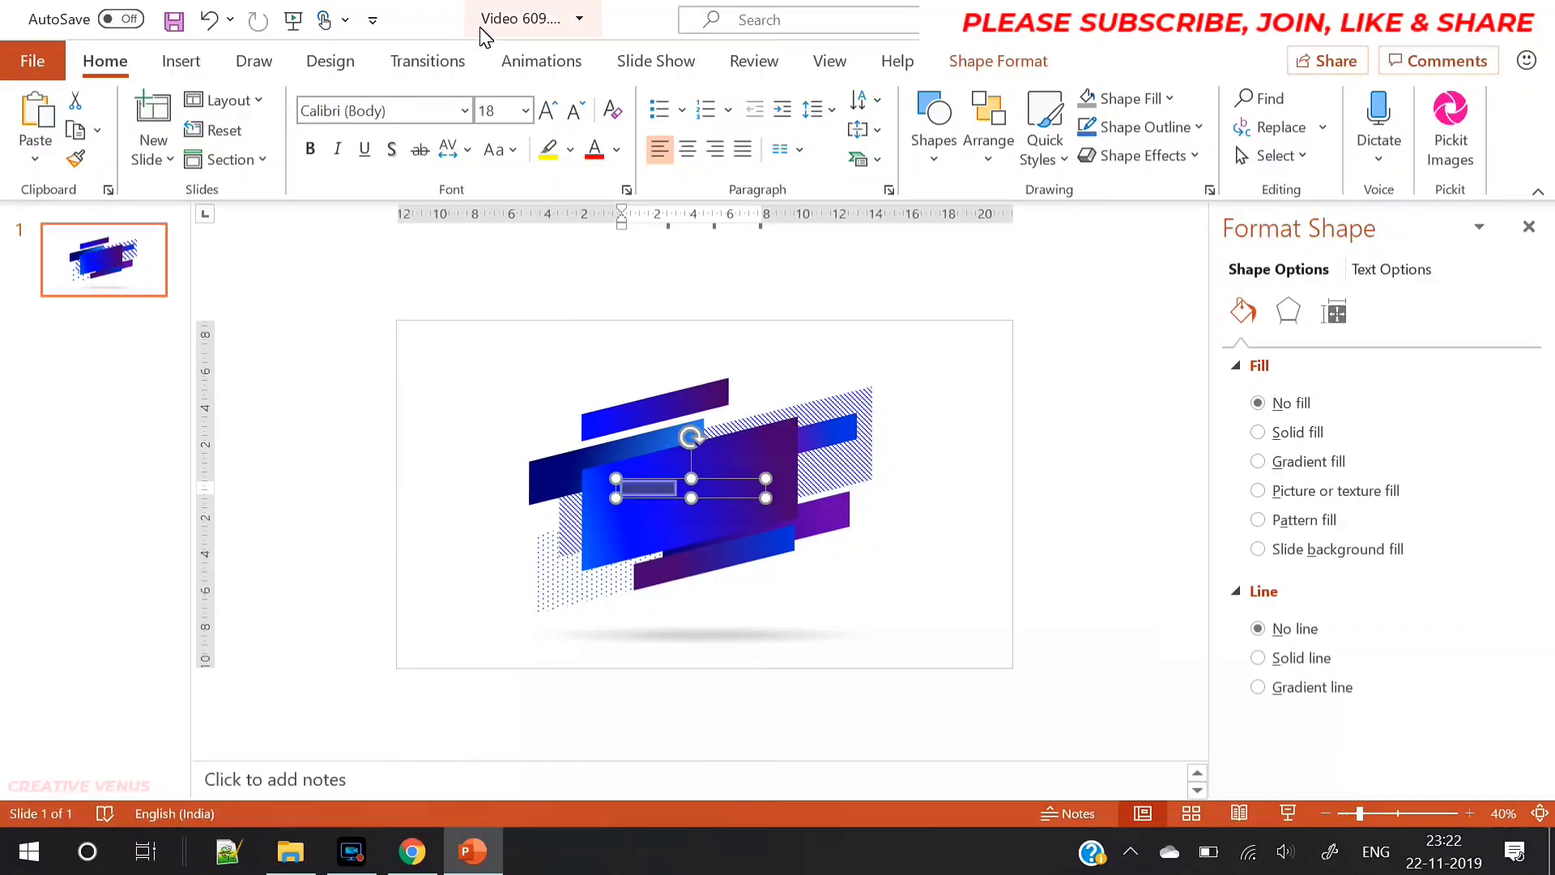
click(423, 110)
text(Raleway)
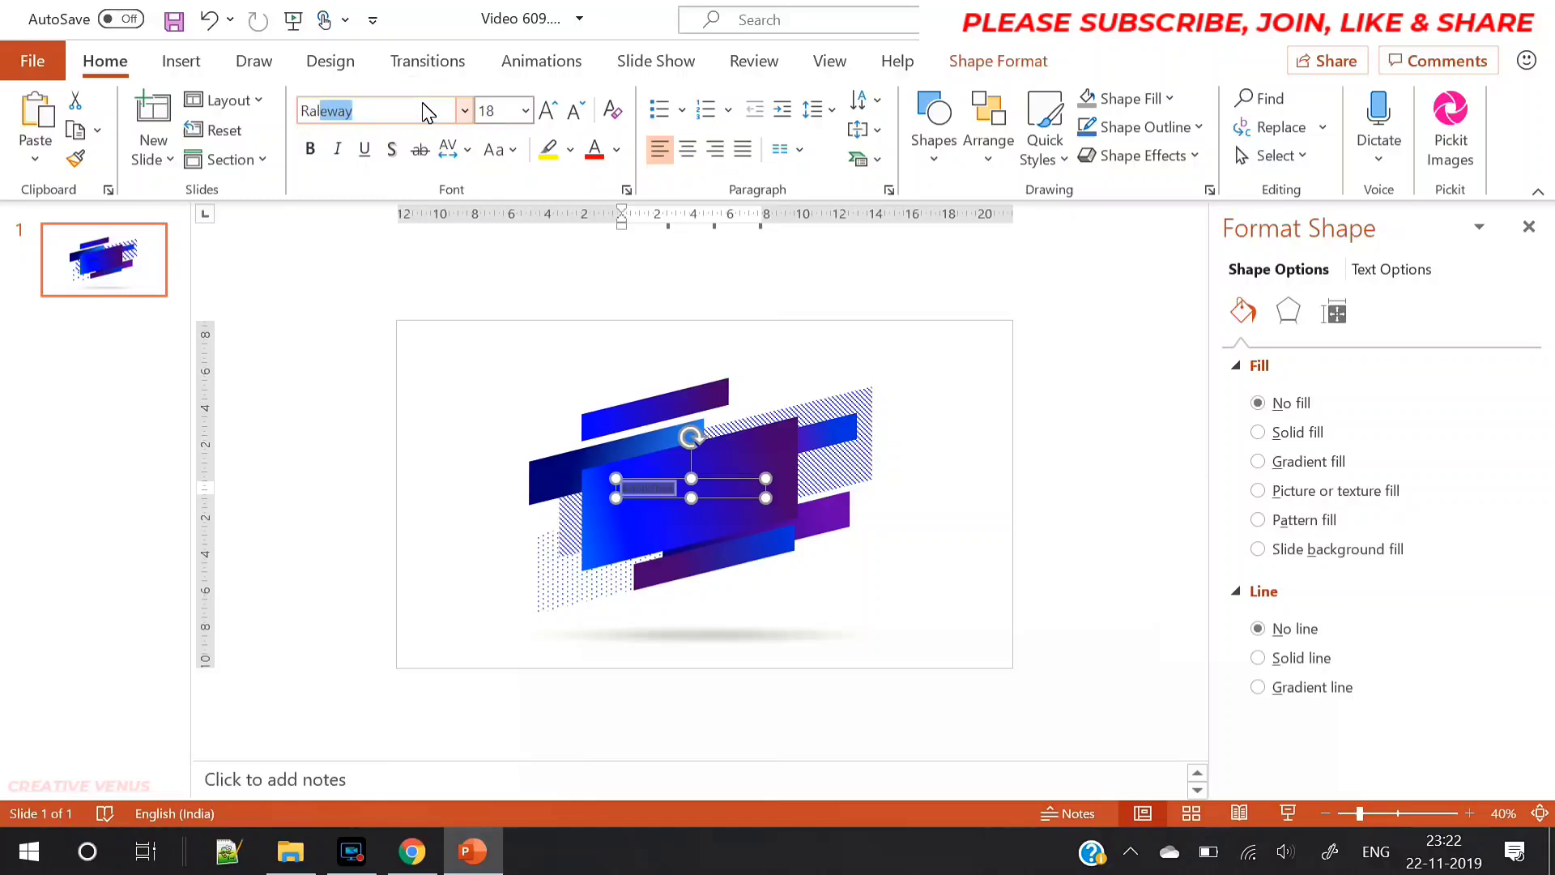
key(Return)
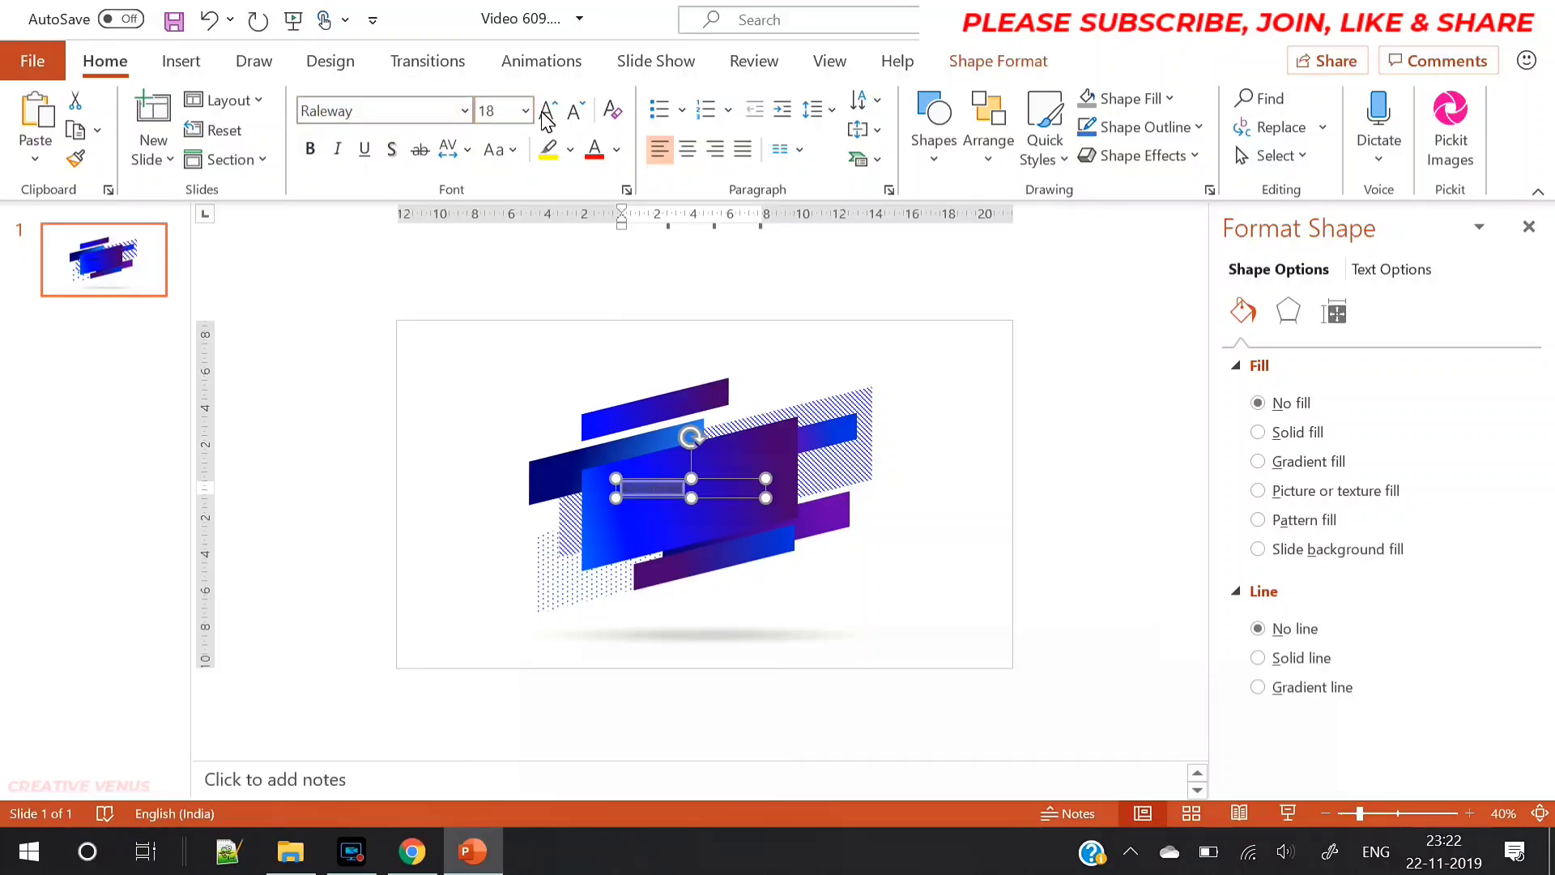
click(618, 152)
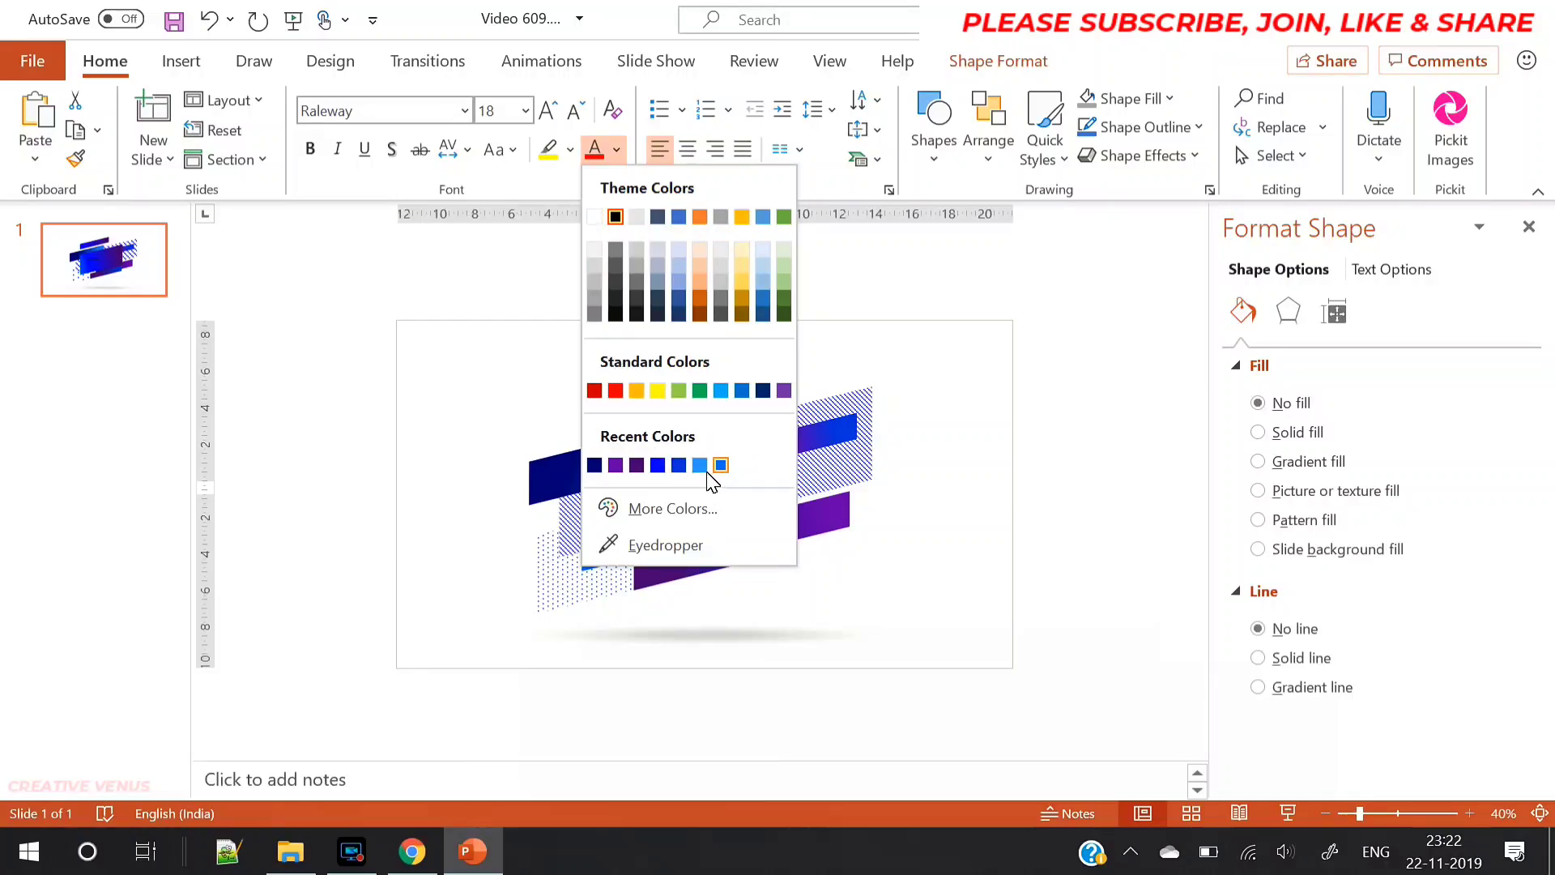
click(595, 216)
- Enlarge the title to 28 pt, make it bold with looser letter spacing, and nudge it left
click(548, 111)
click(548, 111)
click(549, 113)
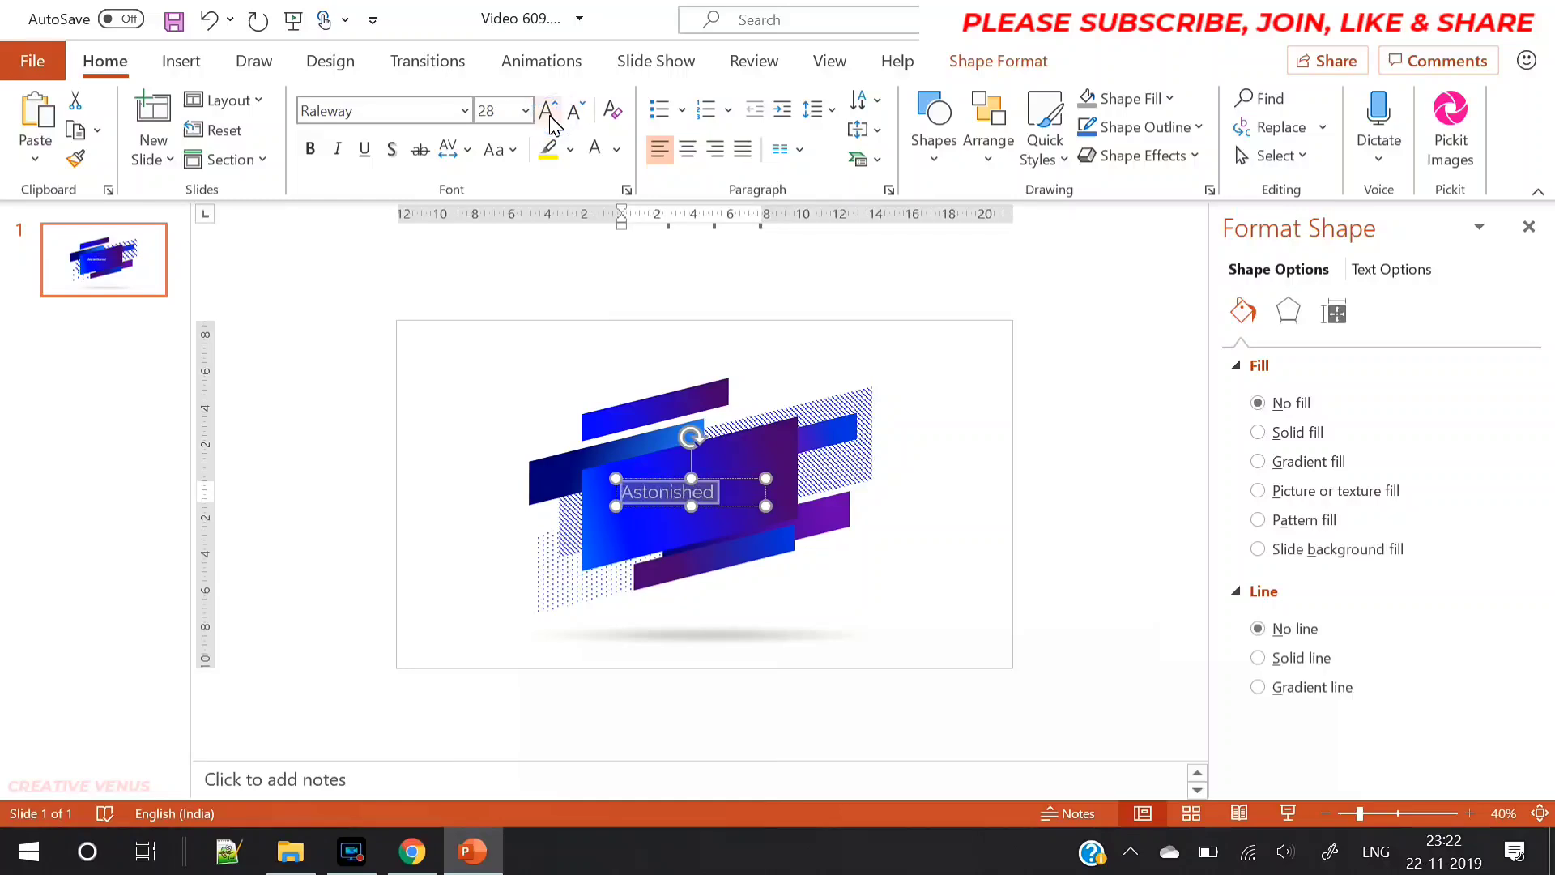
click(310, 149)
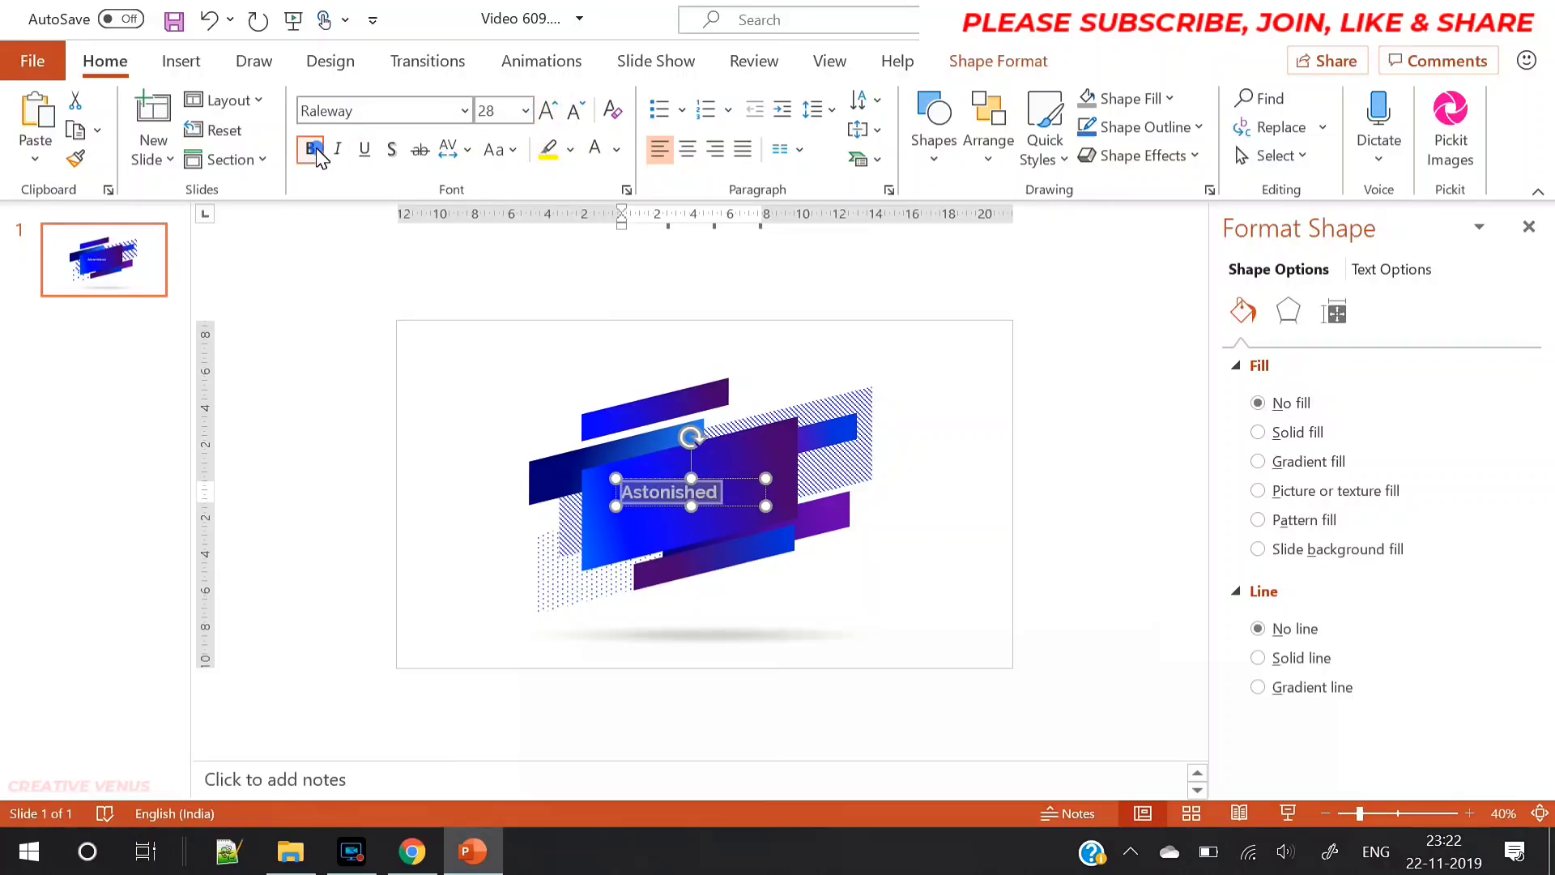
click(448, 149)
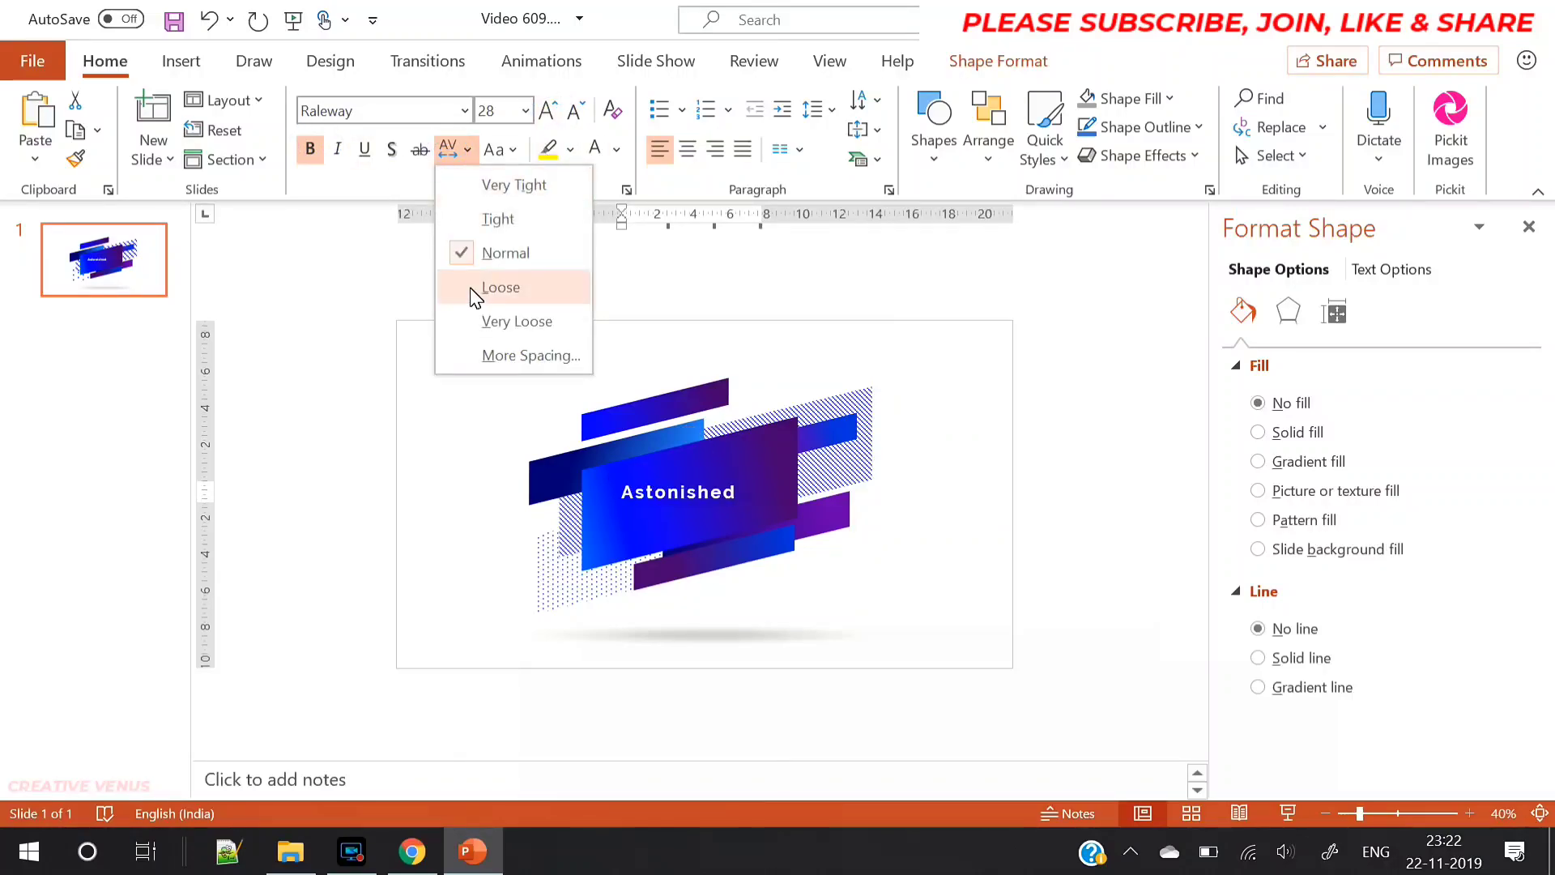
click(708, 483)
drag(708, 478, 692, 474)
- Zoom in to 60%, reduce the title to 24 pt, and paste a duplicate text box
click(1469, 813)
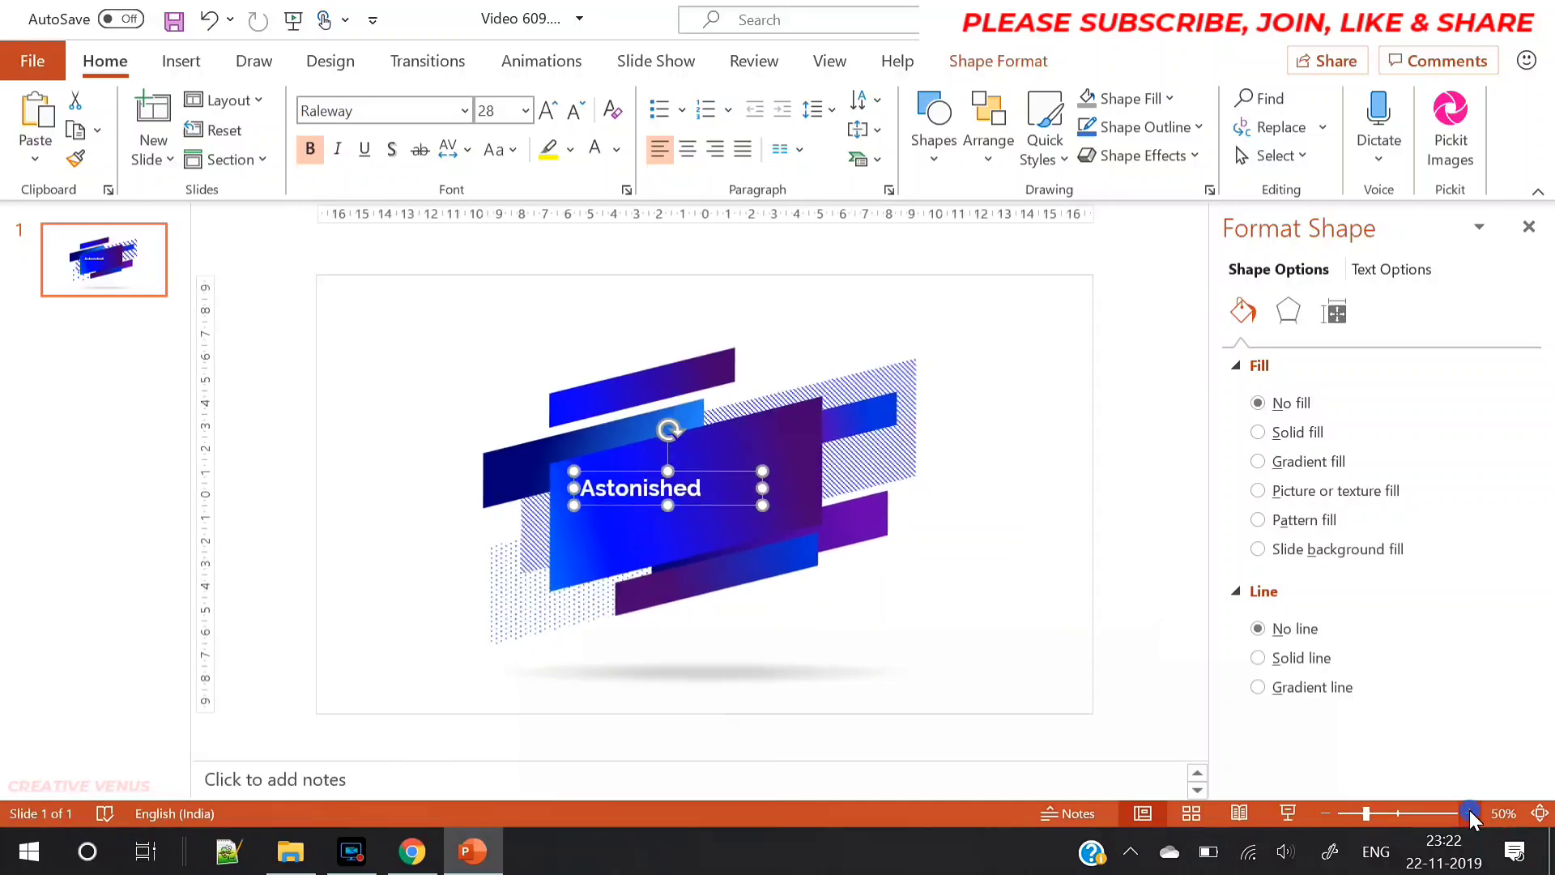
click(1470, 813)
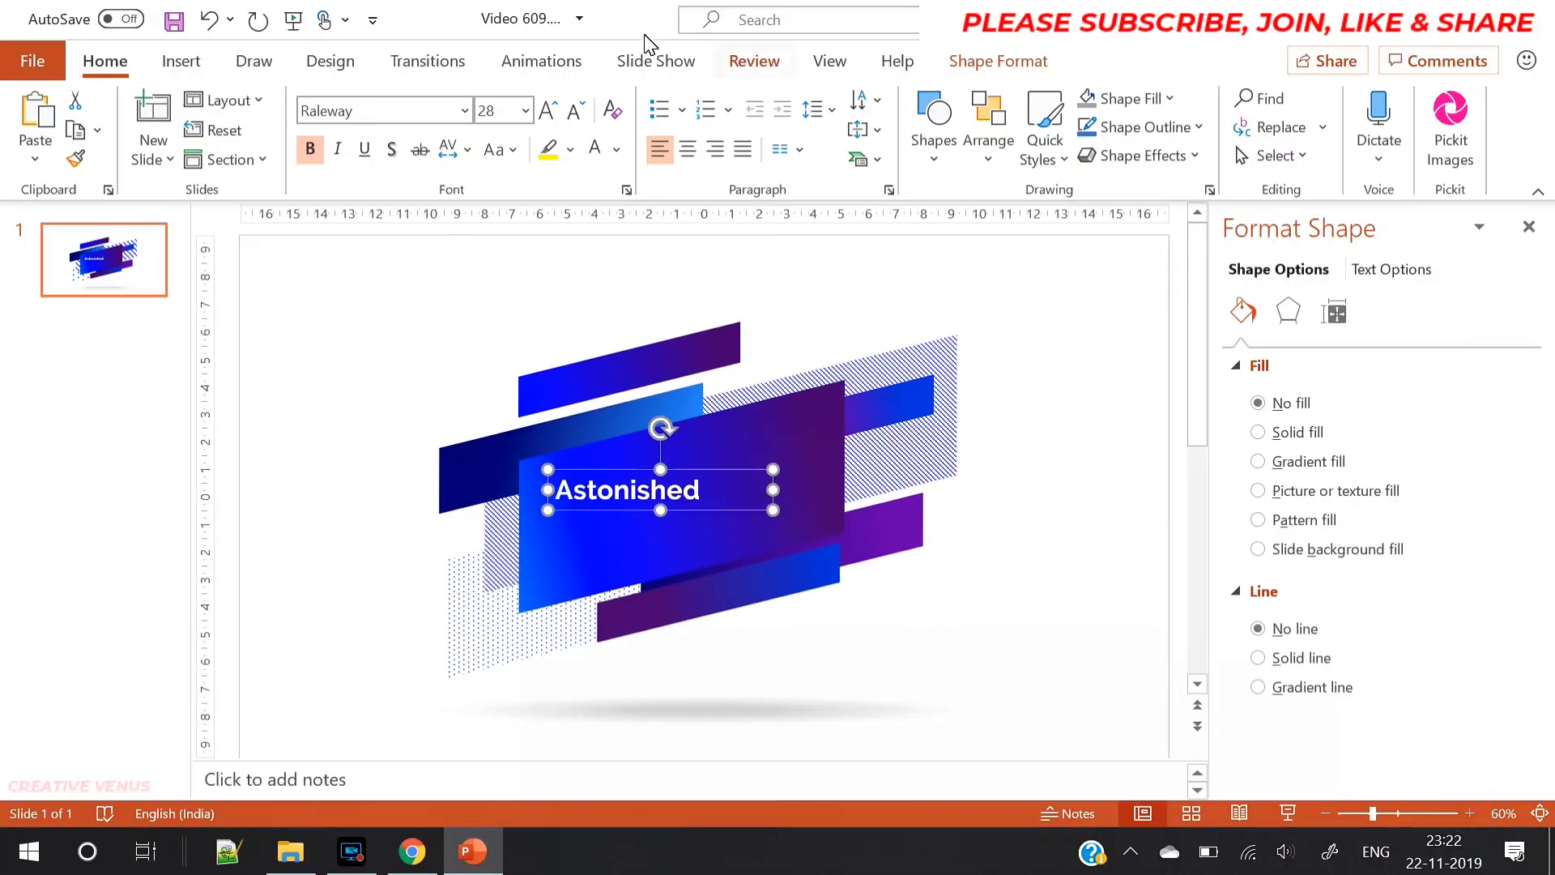
click(576, 111)
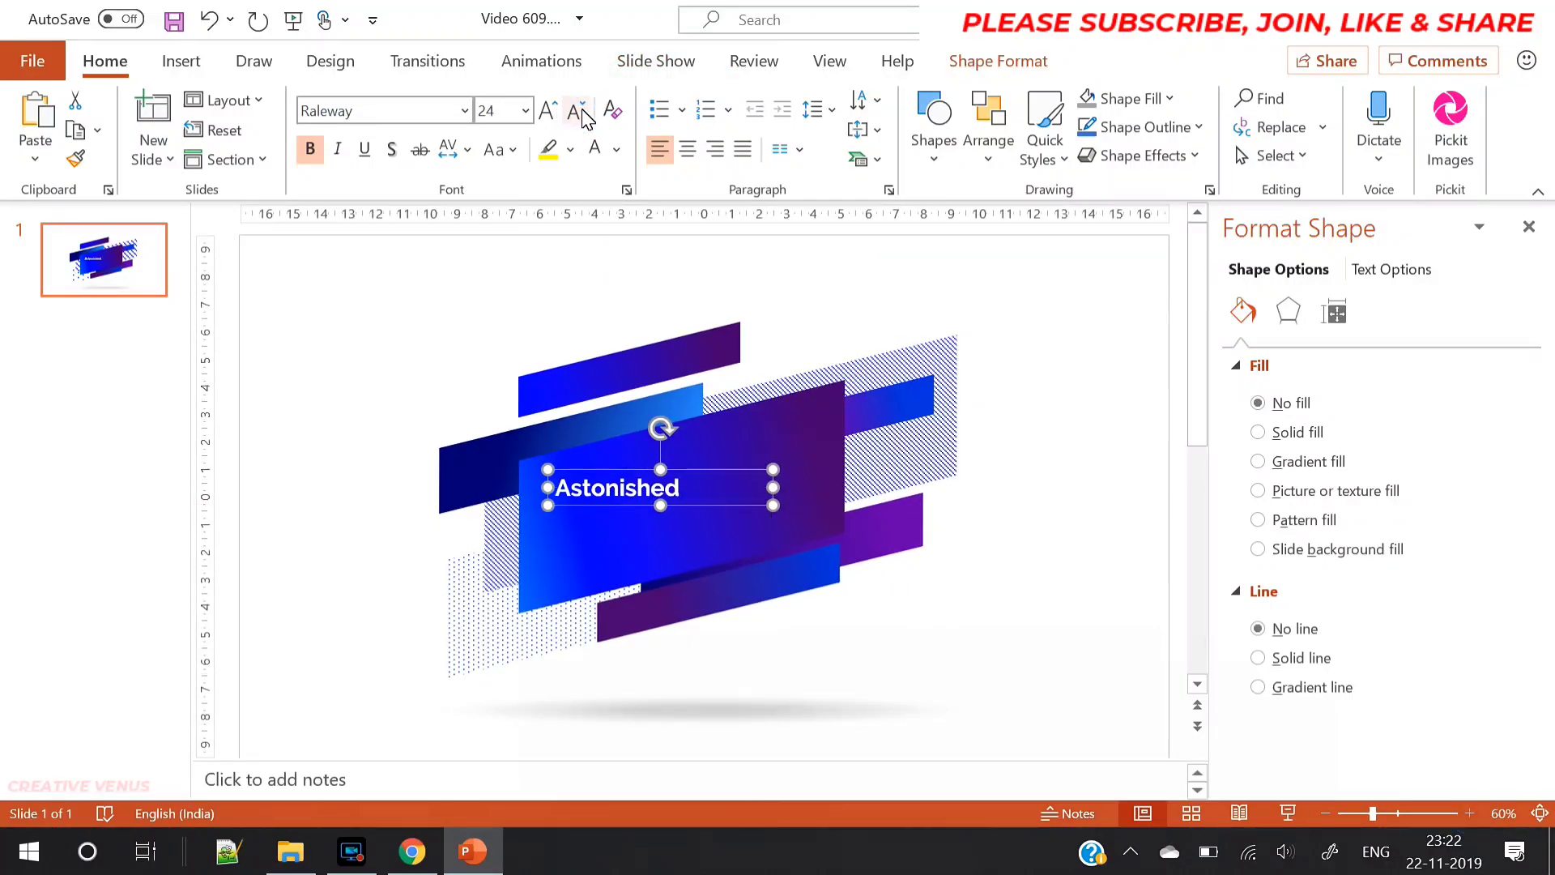
key(ctrl+v)
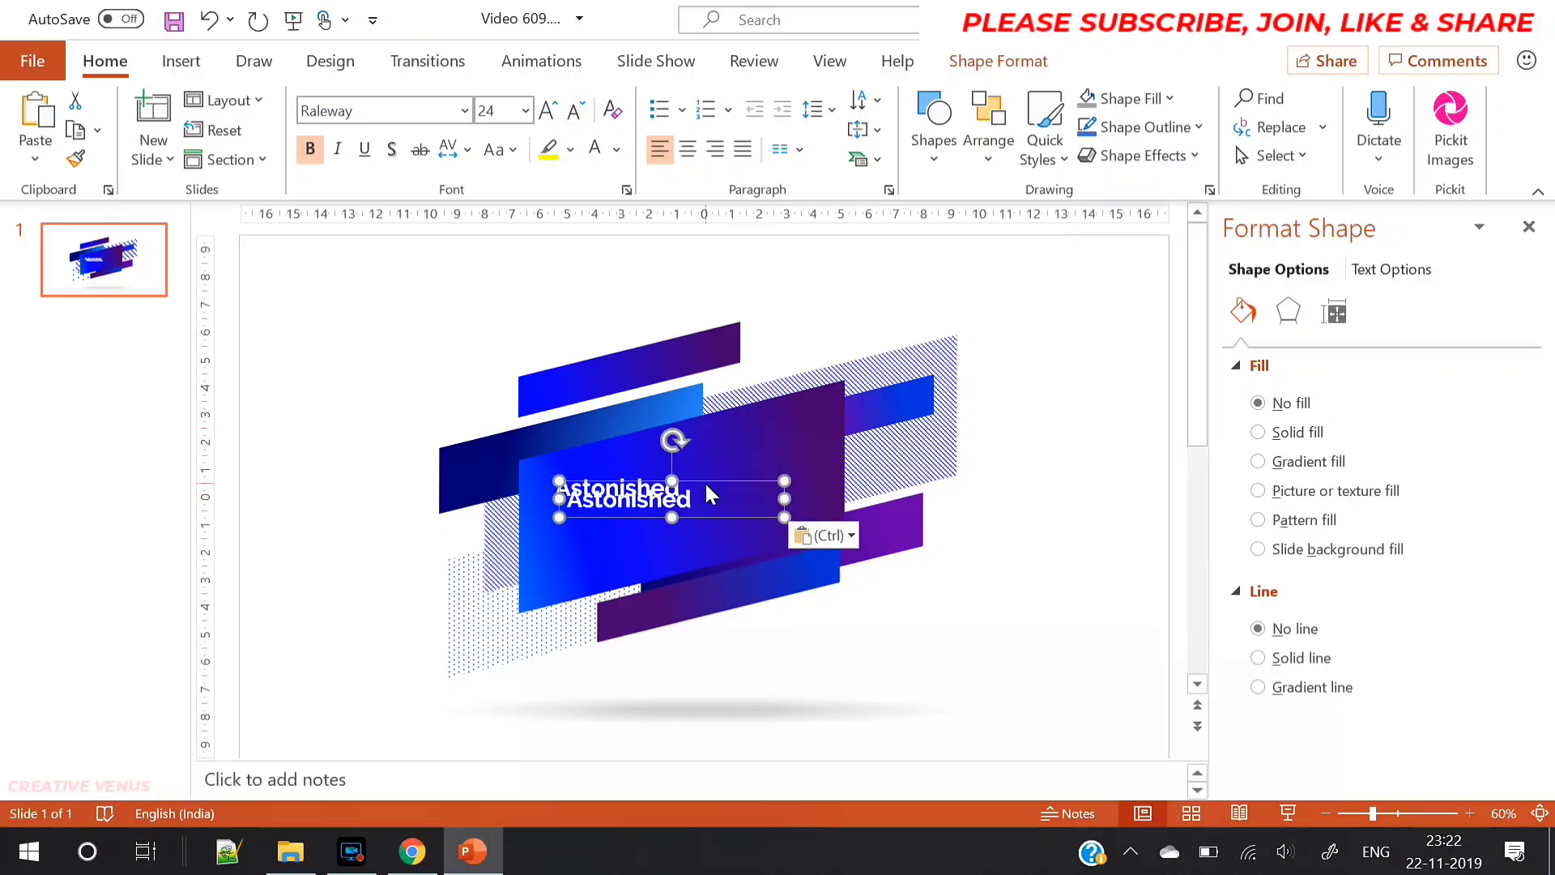
- Move the copy below the title and fill it with the subscribe message and free template note
drag(707, 486, 693, 502)
double_click(640, 528)
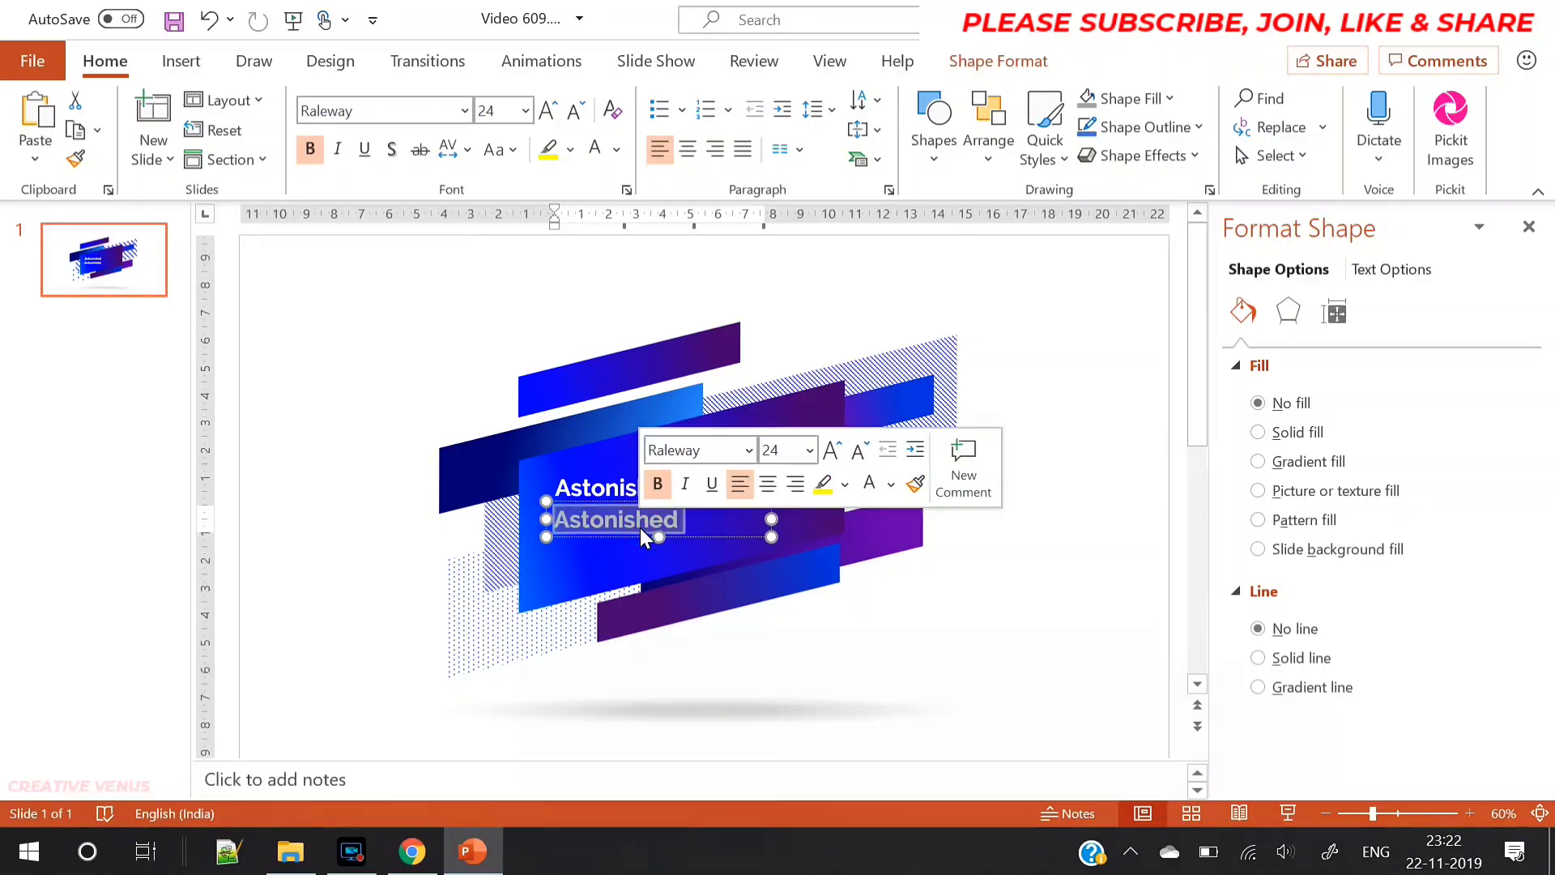
text(Plea)
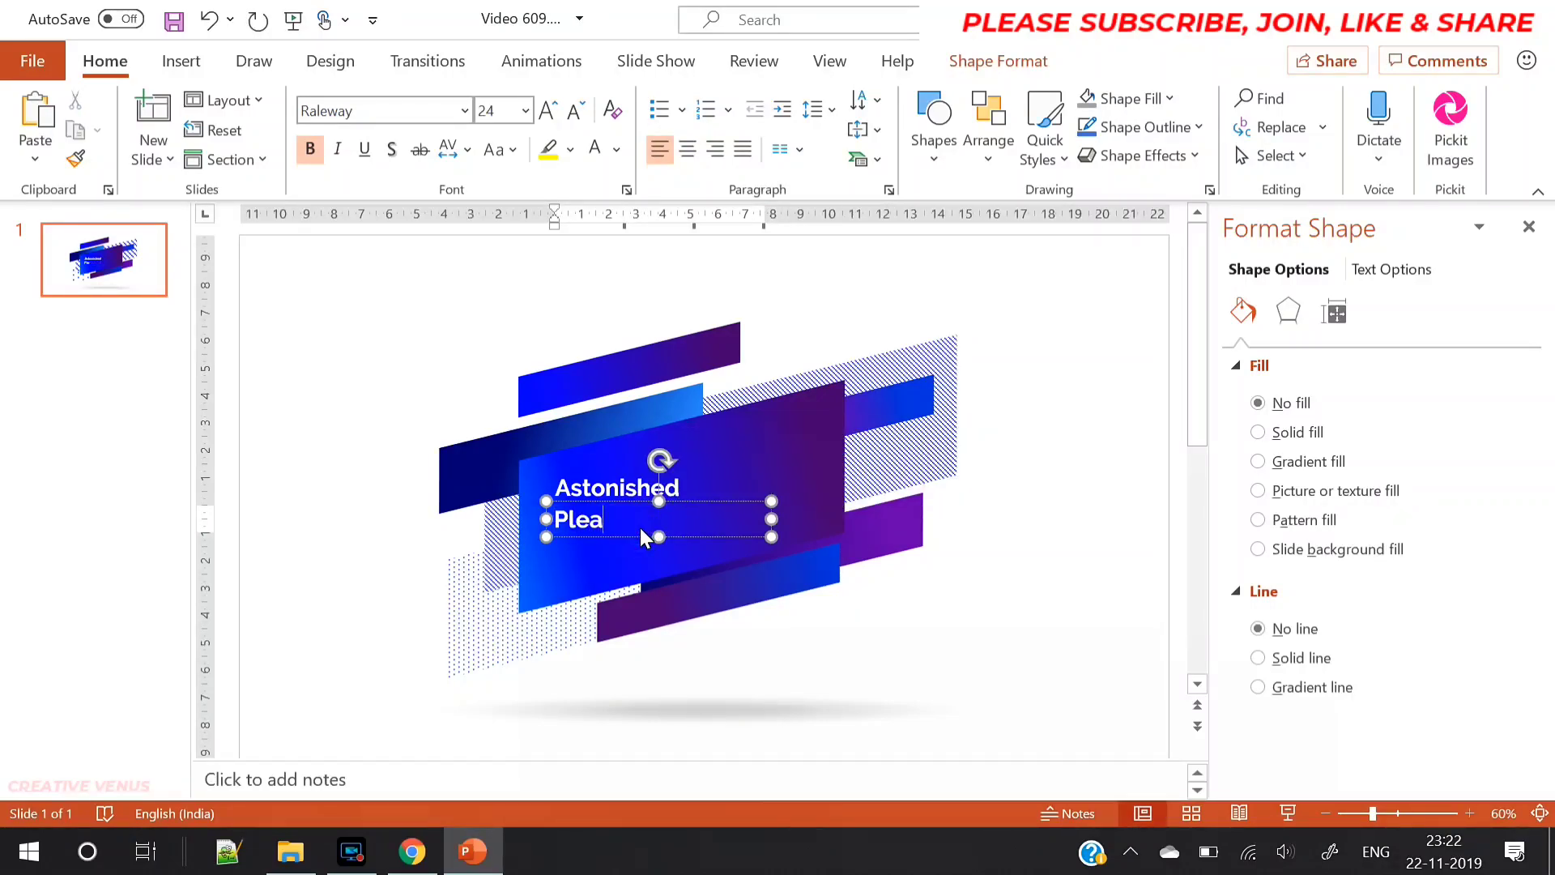
text(se subscribe to our chan)
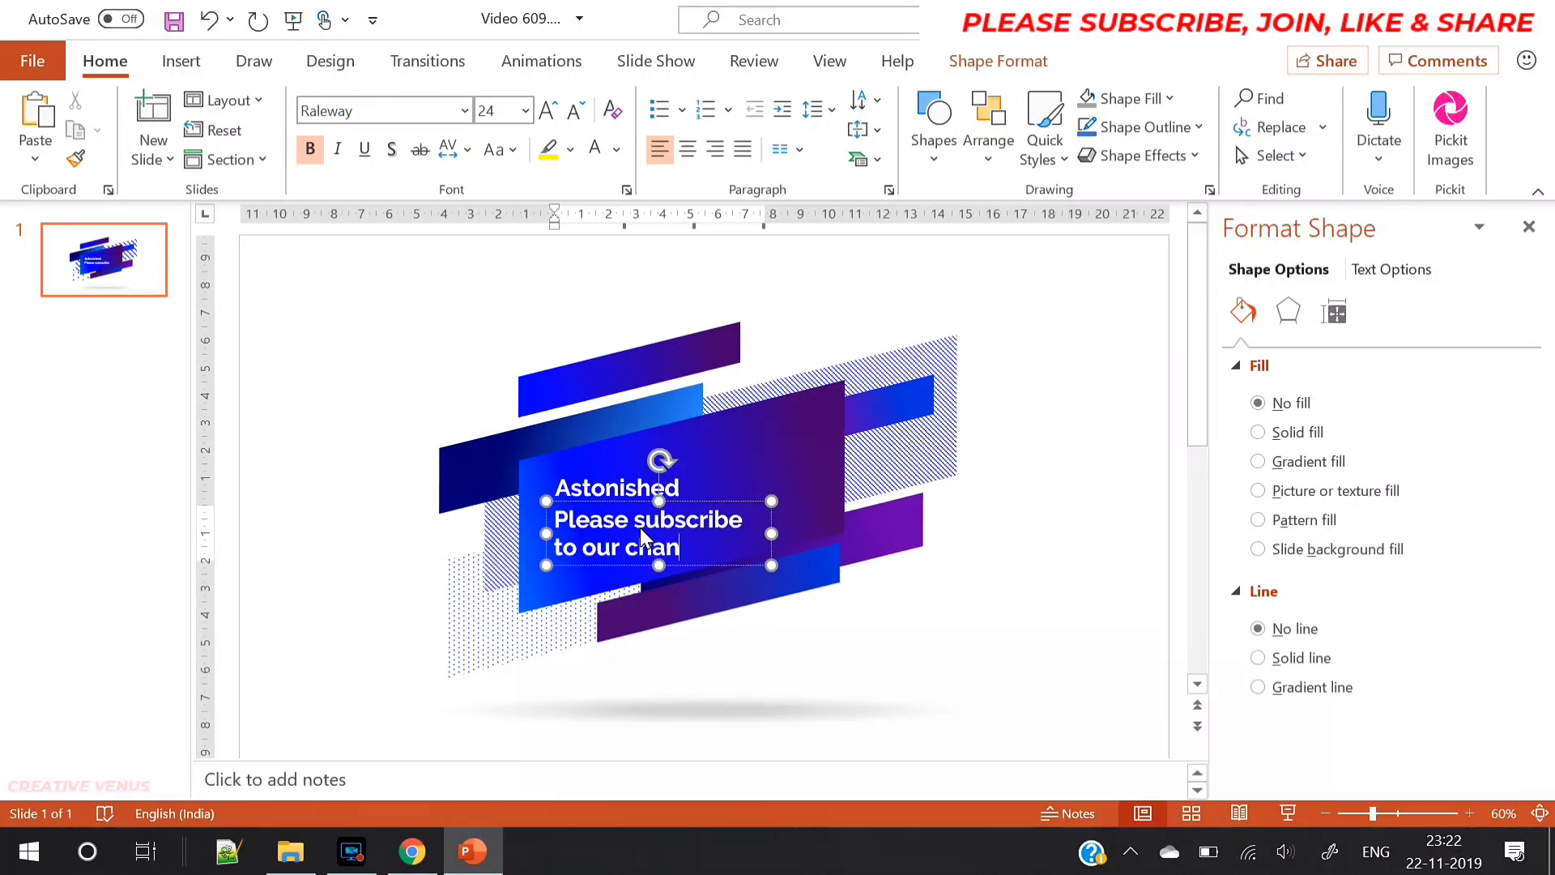
text(nel and sup)
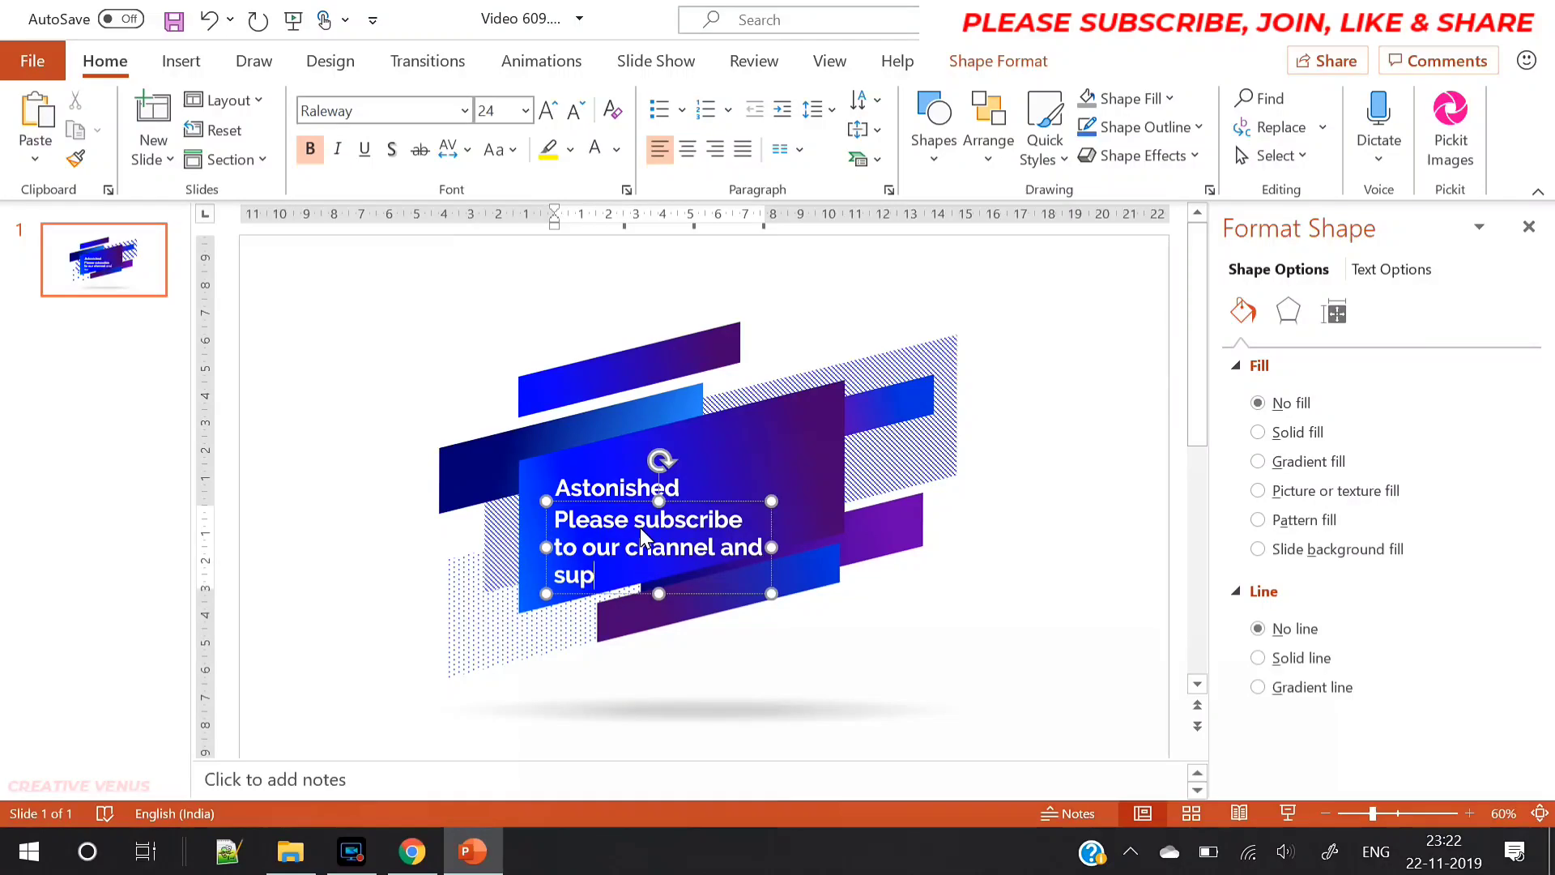
text(port our work.)
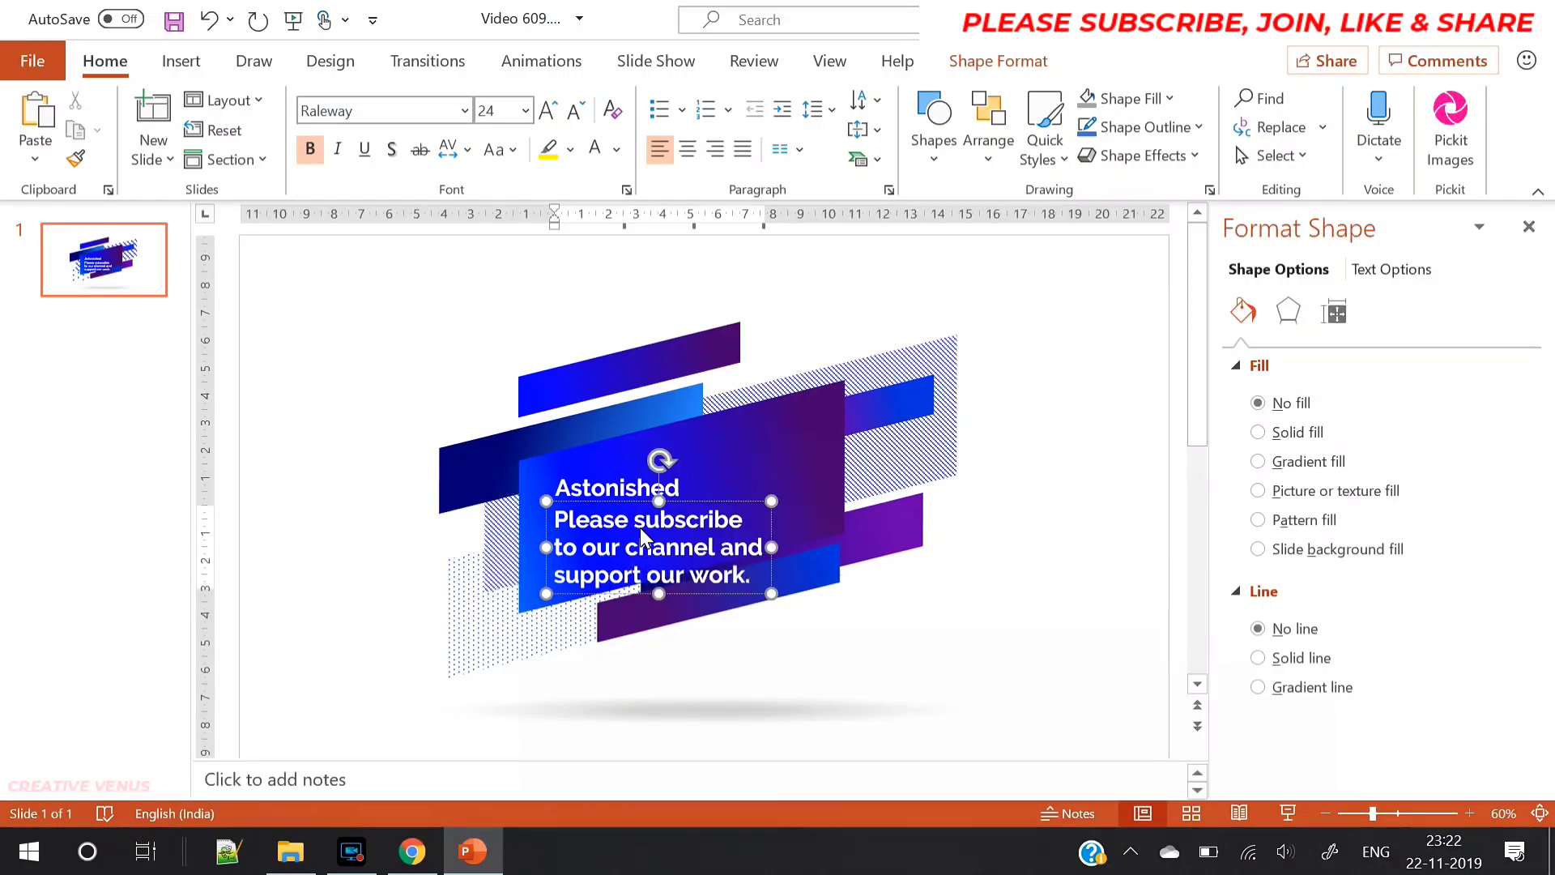
key(Return)
text(You)
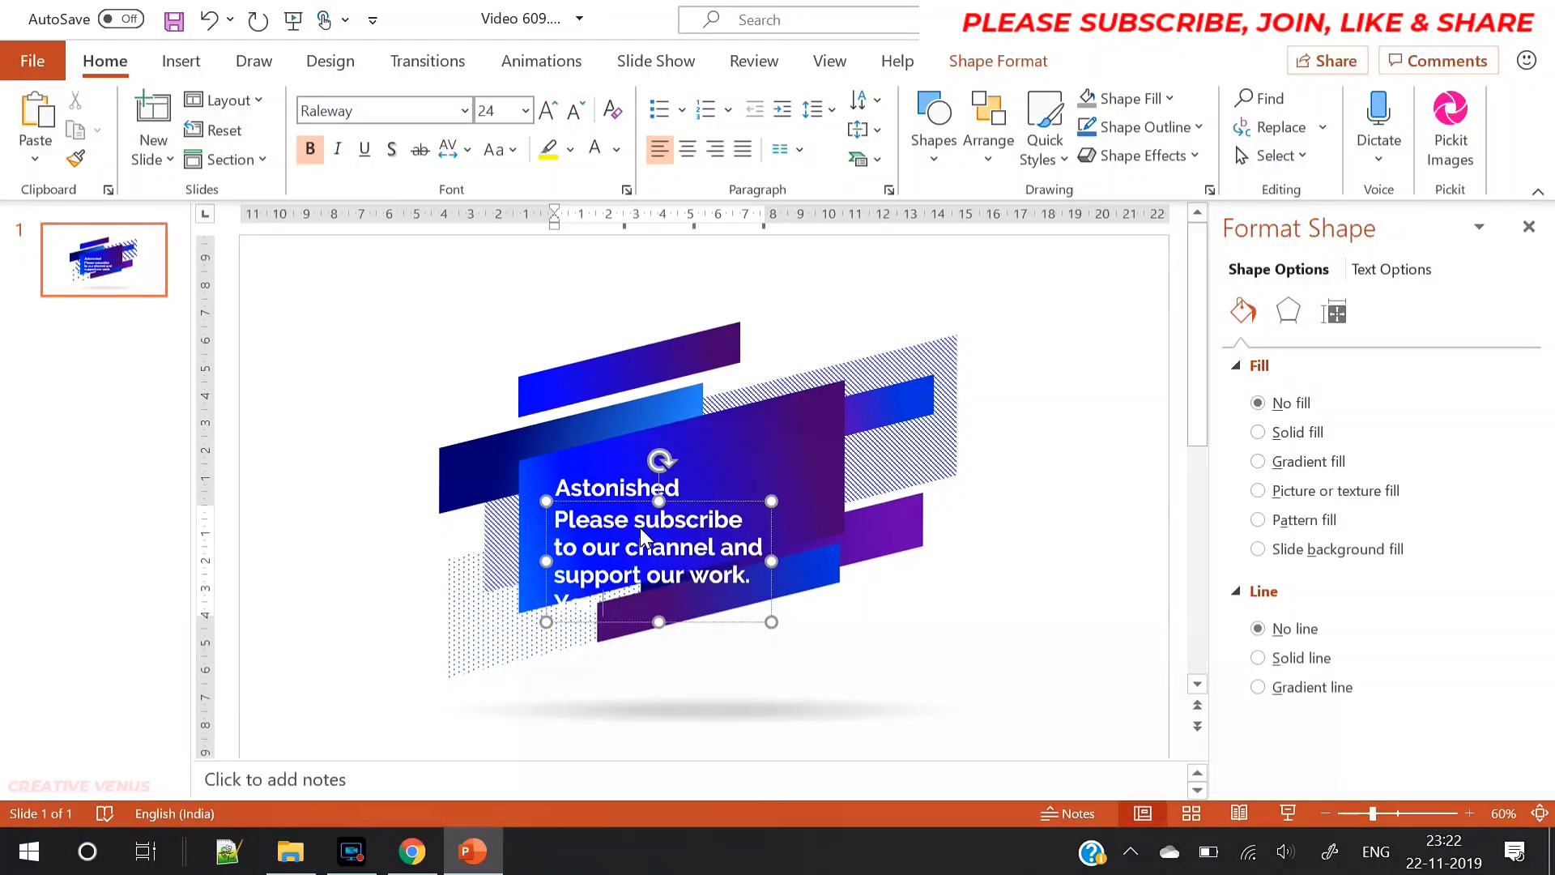
text( can downloa)
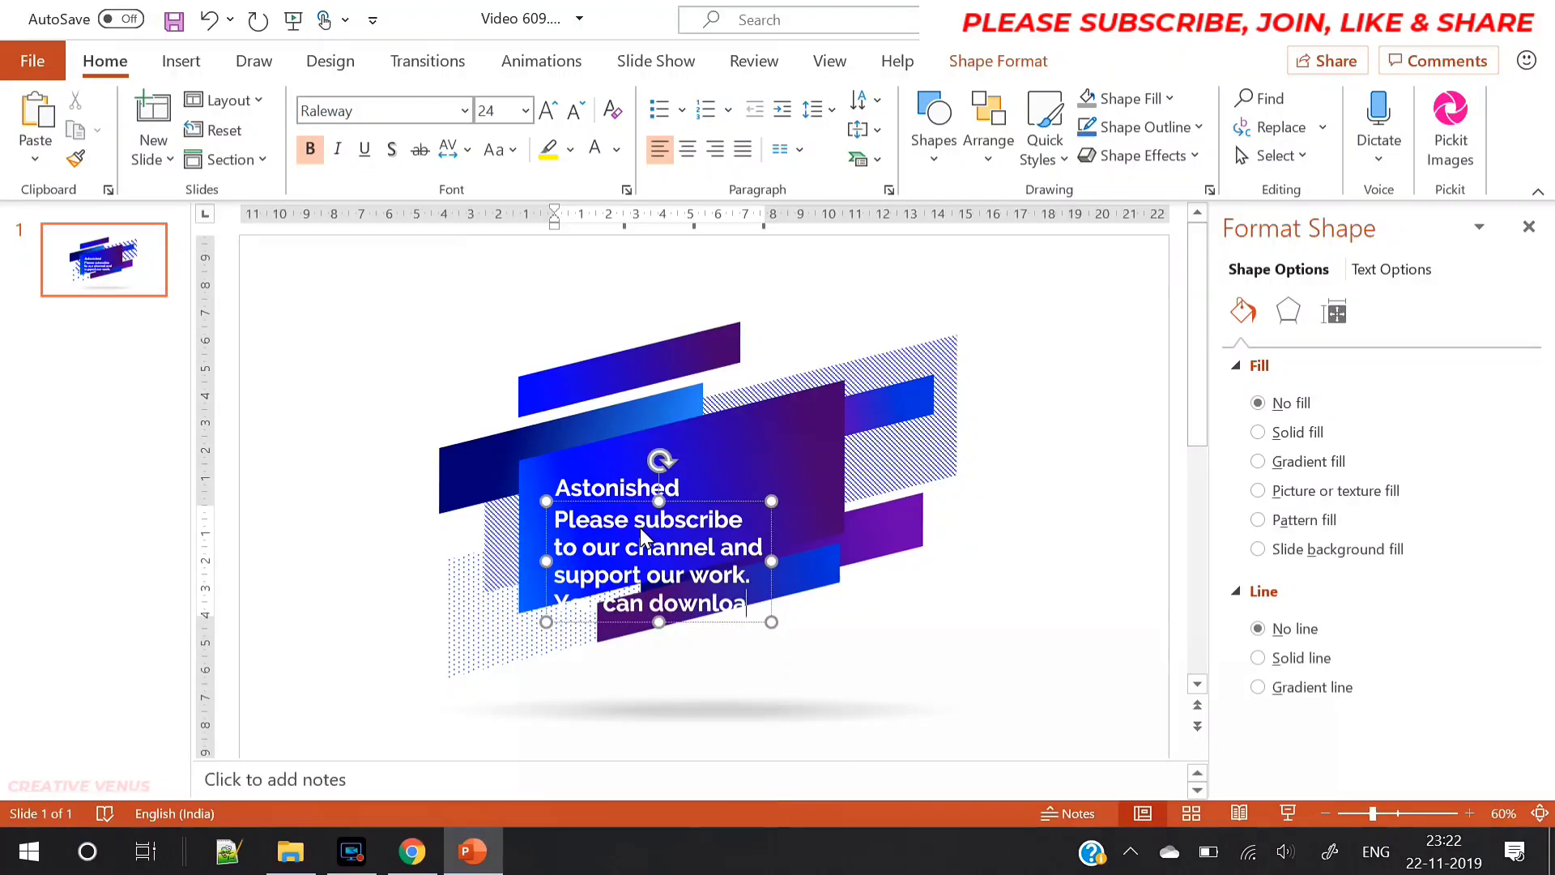
text(d templat)
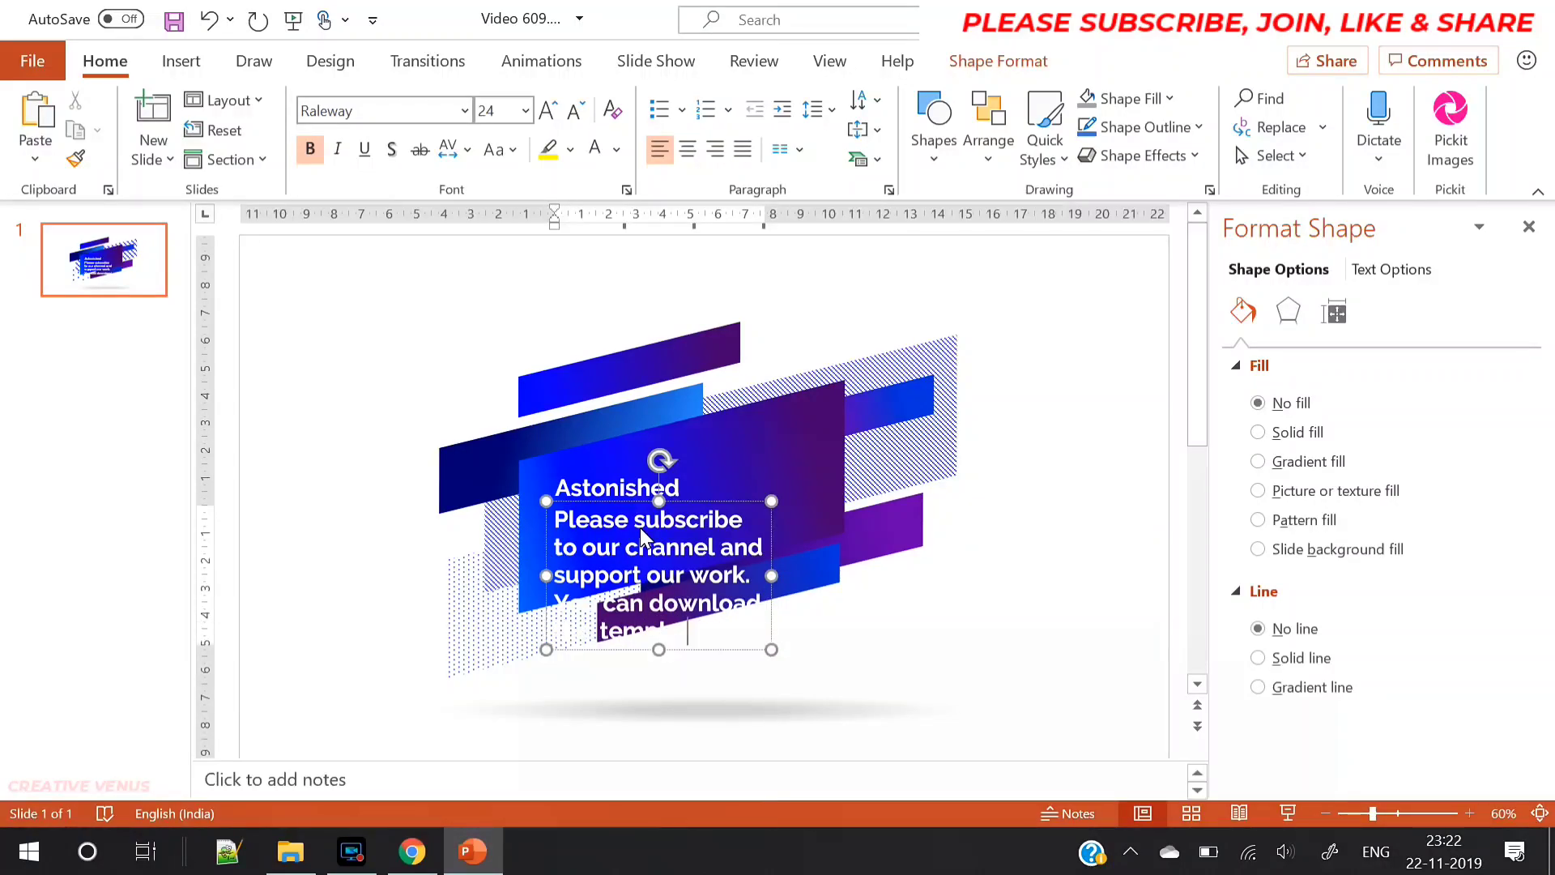
text(e for free.)
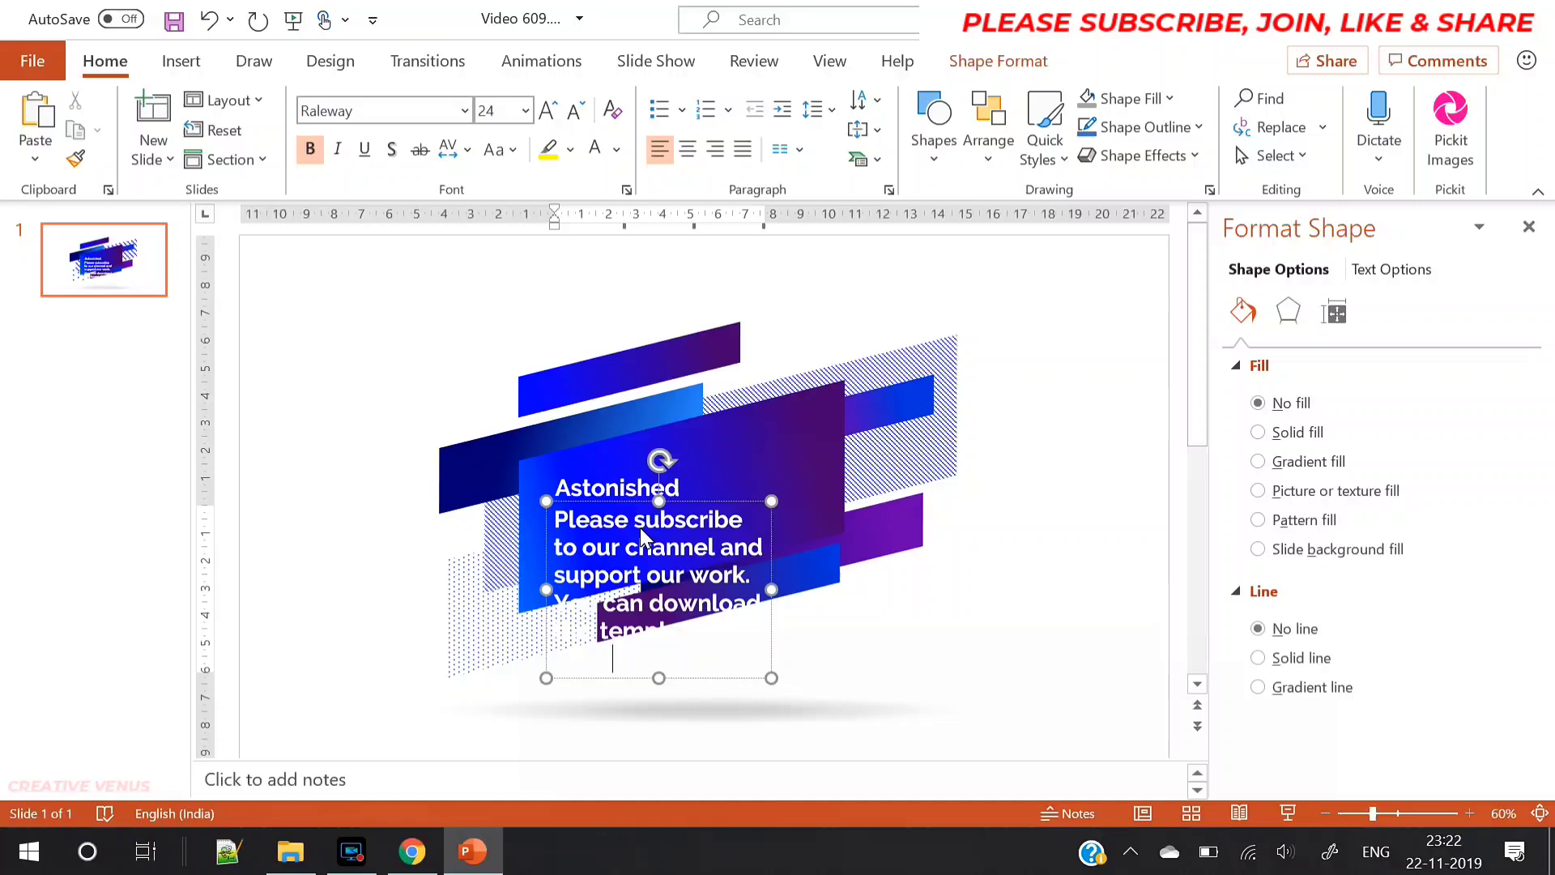
text( Thank you)
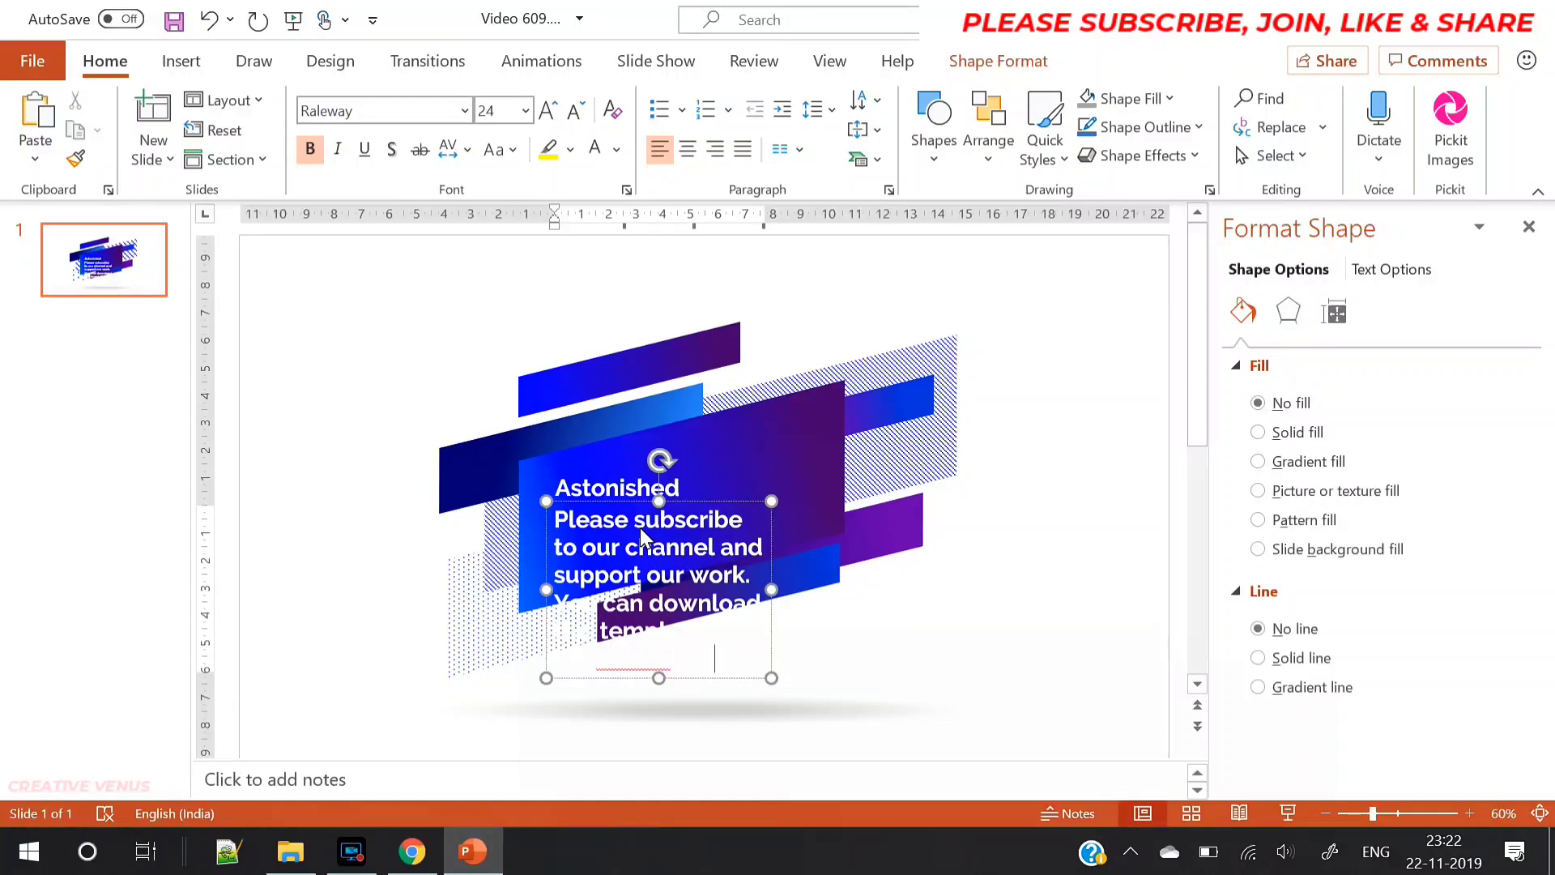
text( for watching)
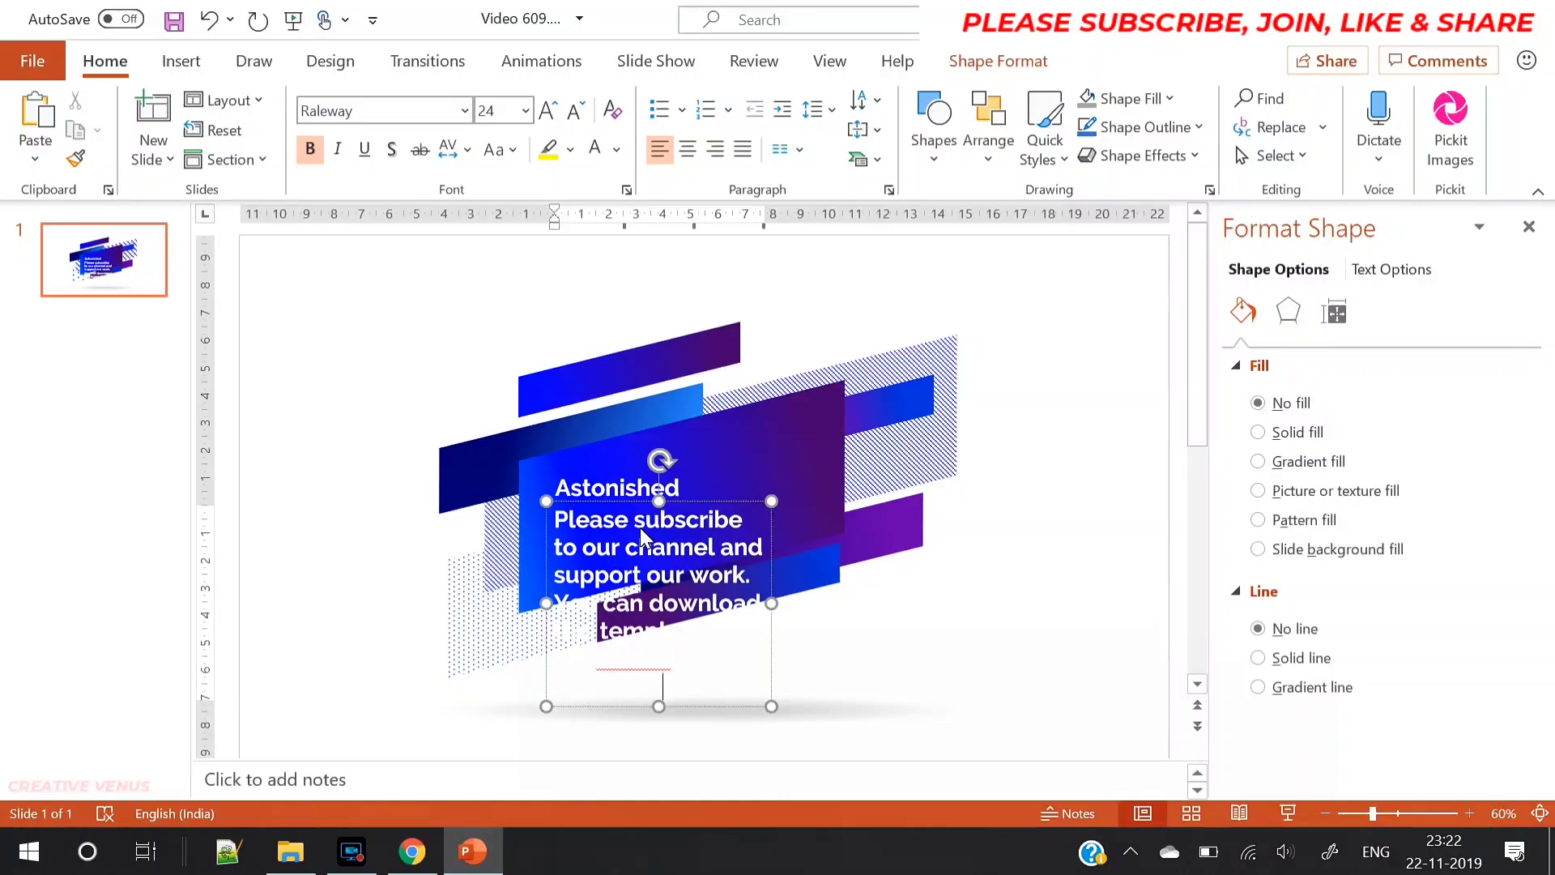
text(. Link in description)
key(ctrl+a)
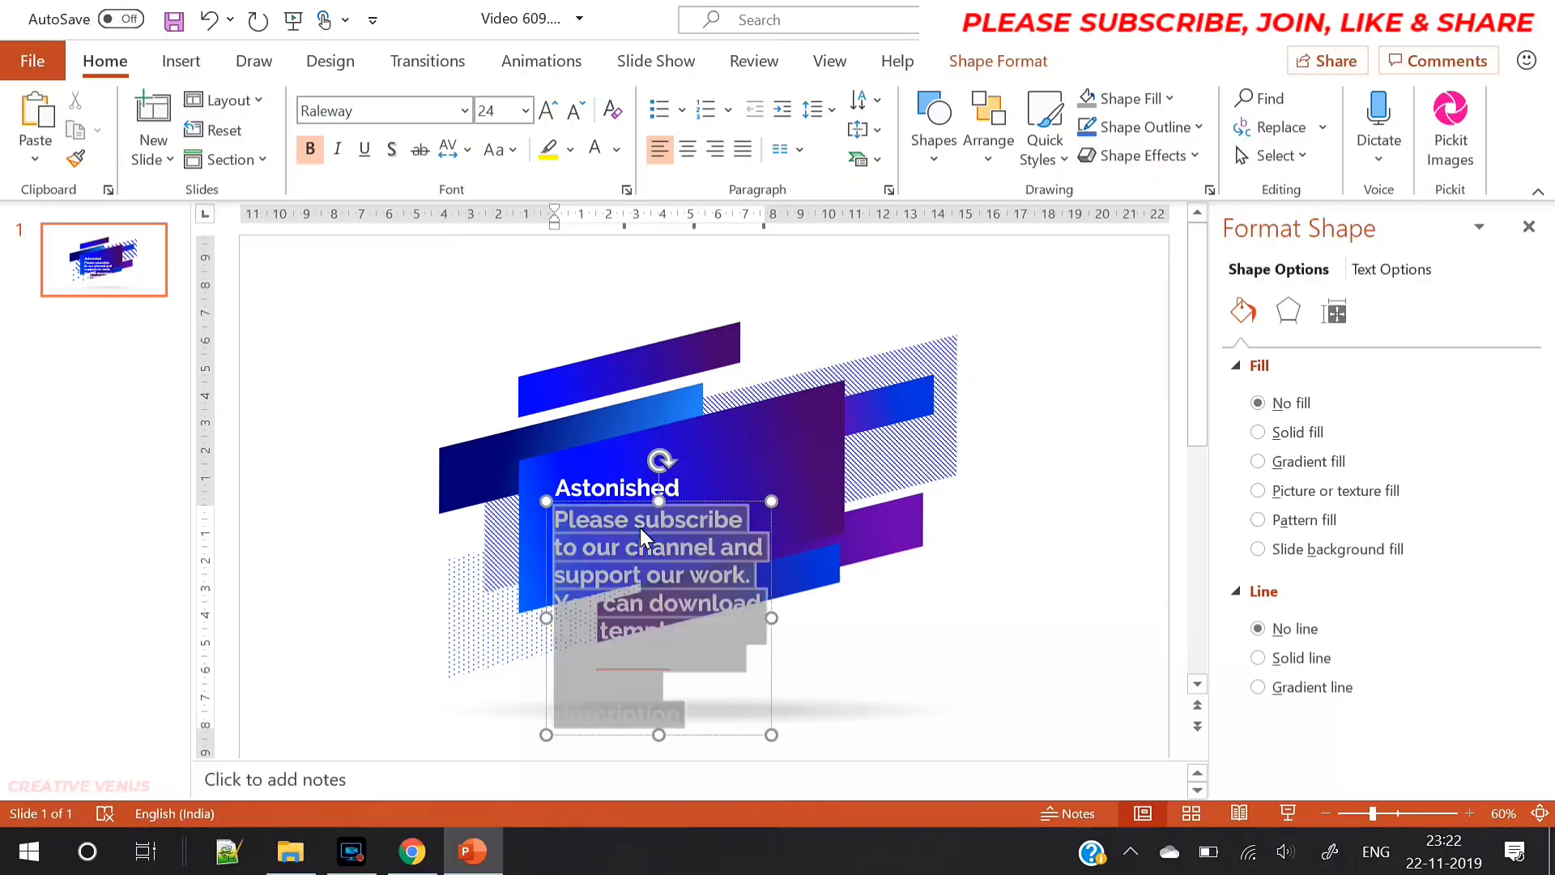
- Remove bold from the body paragraph and reduce its font size to 11 pt
click(309, 150)
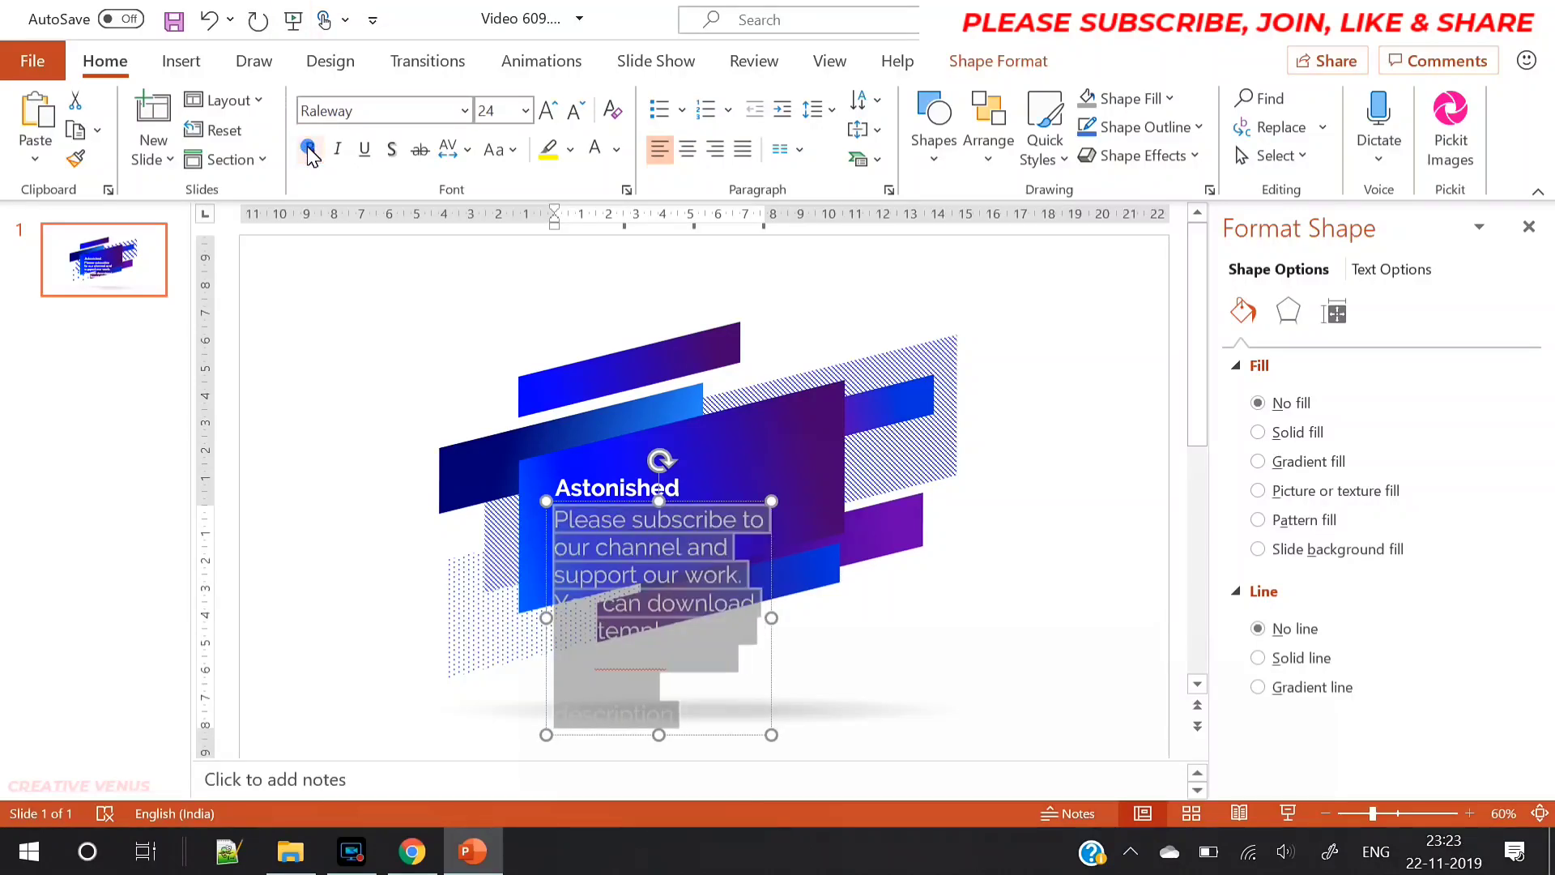
click(574, 114)
click(574, 114)
click(574, 113)
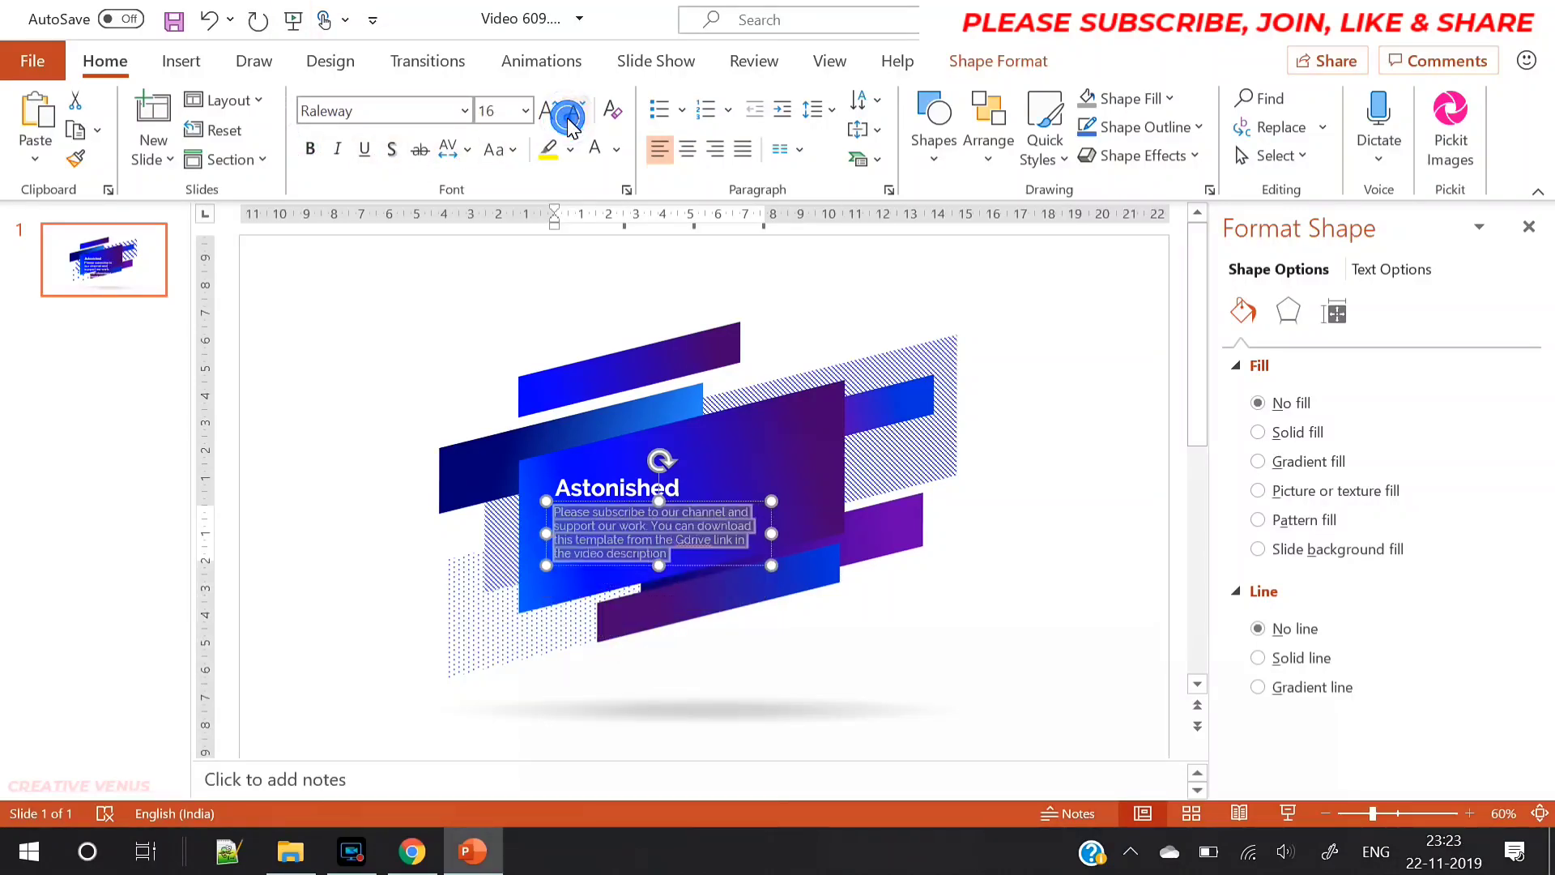
click(572, 117)
click(572, 118)
click(572, 118)
click(639, 551)
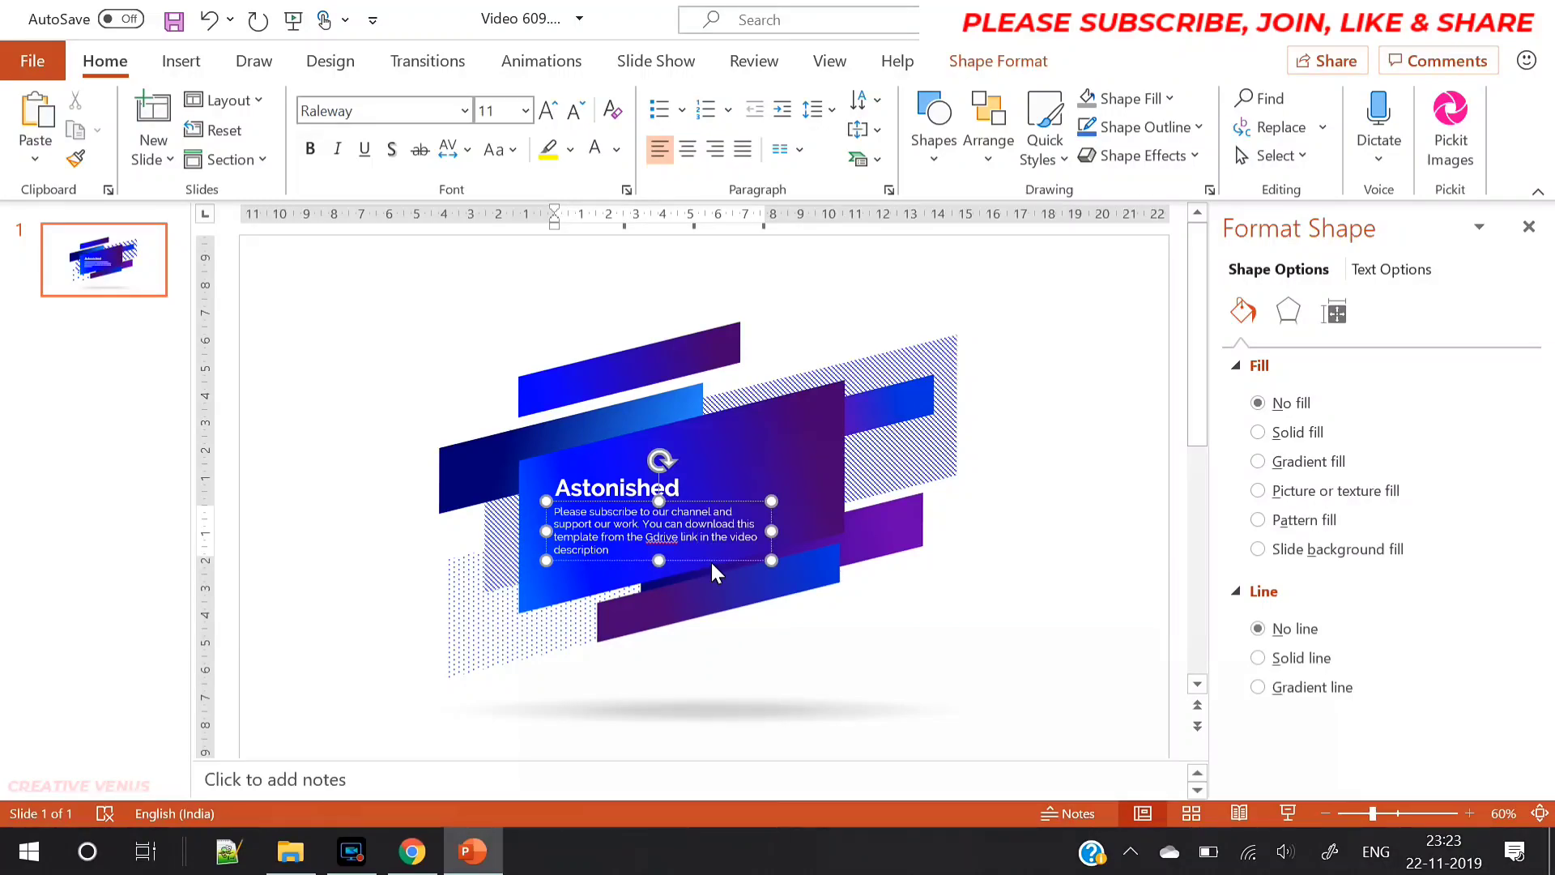
key(ctrl+a)
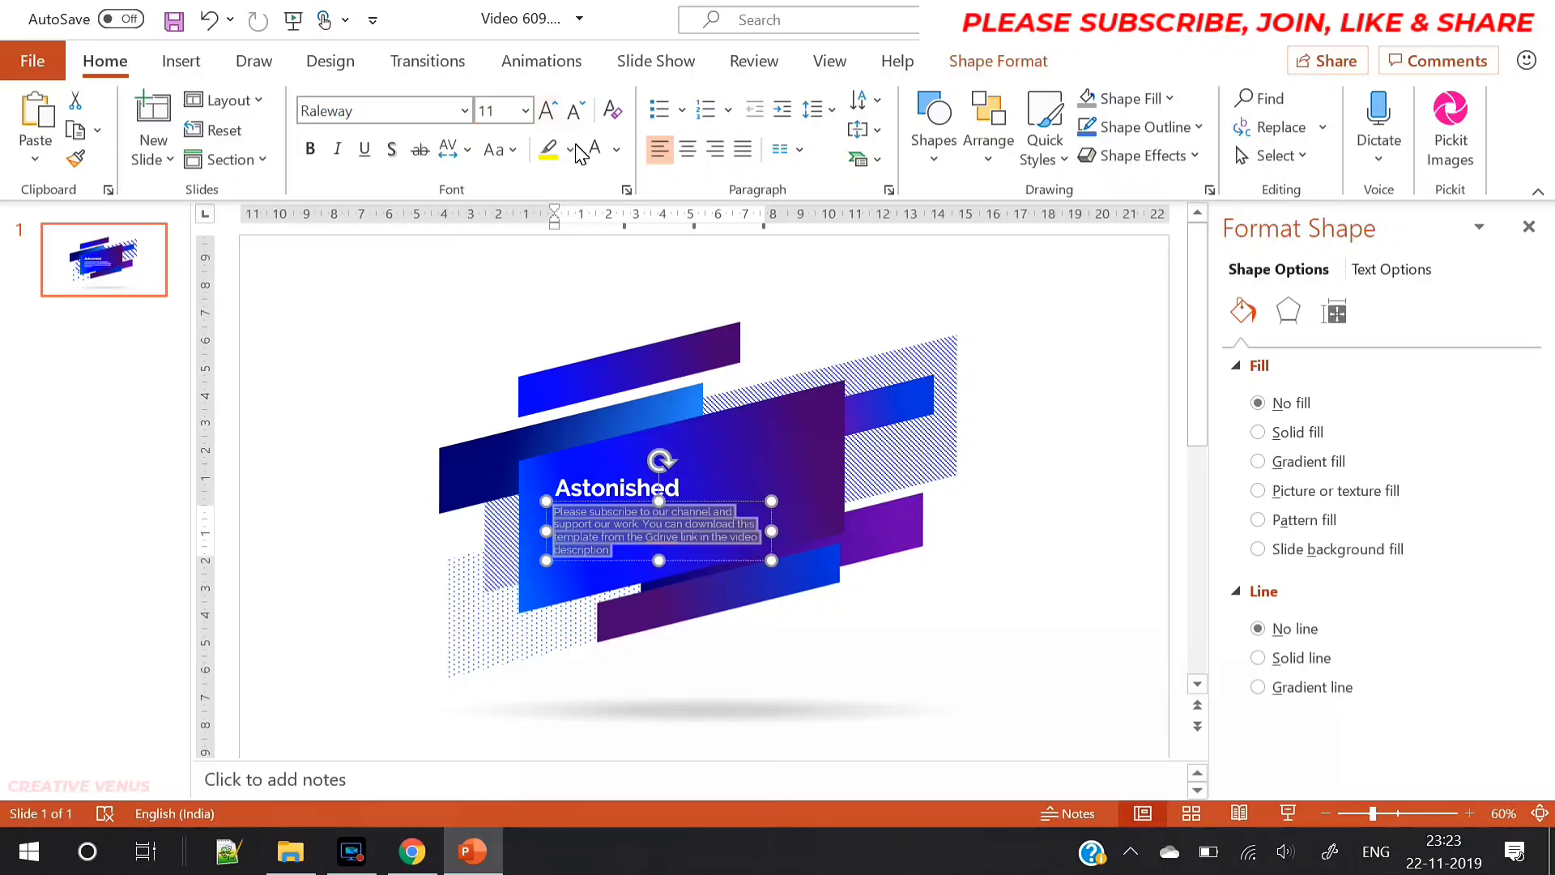
- Widen and reposition the body text box, shrink the text to 10.5 pt, and justify it
drag(615, 506, 616, 512)
drag(774, 549, 791, 542)
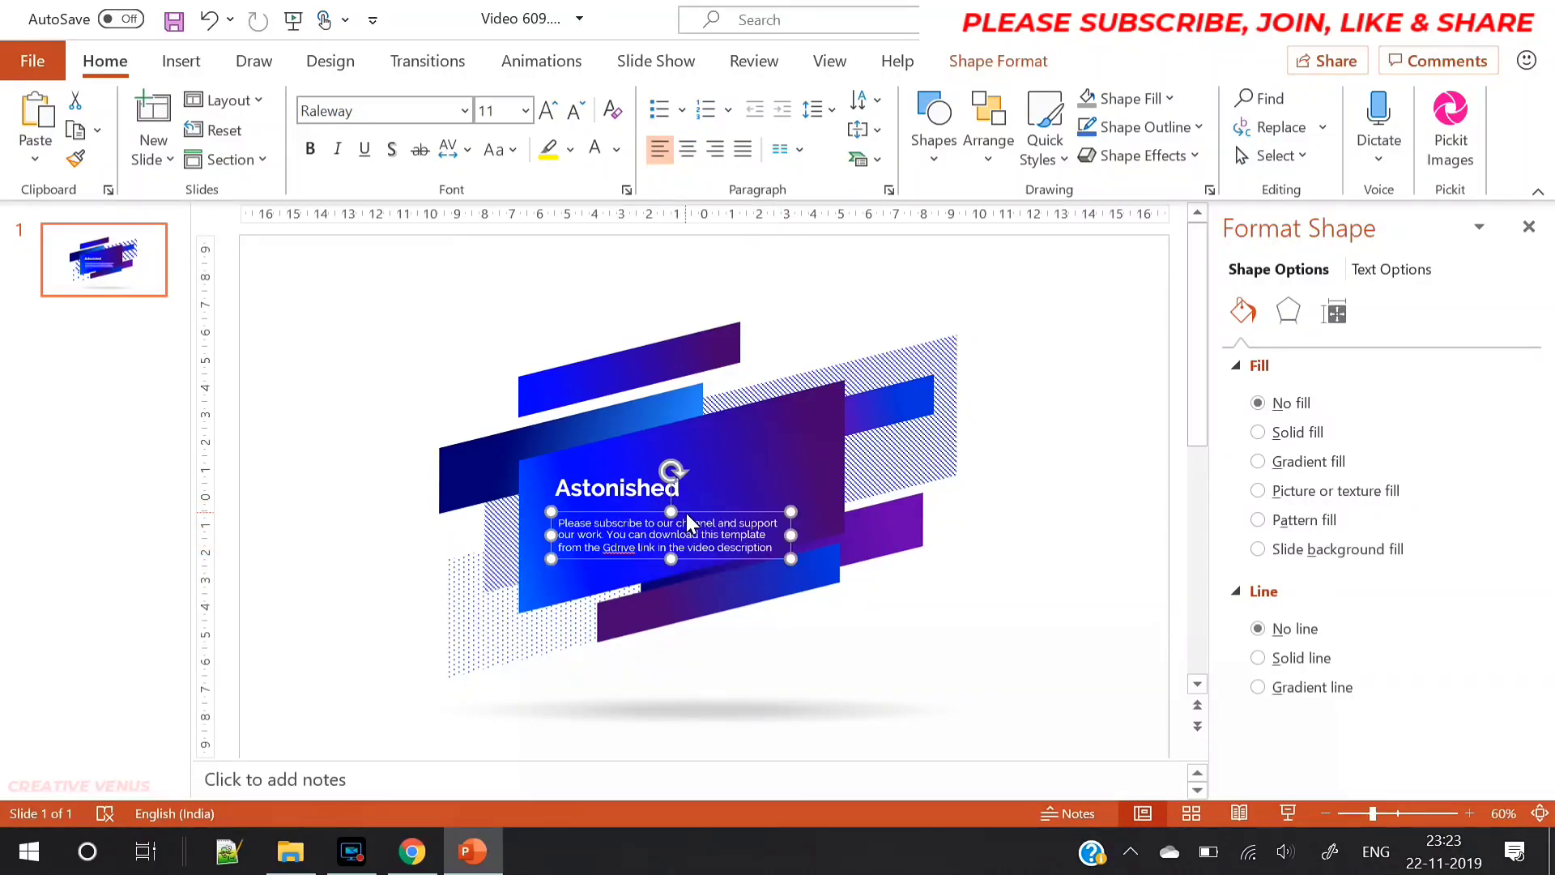
drag(687, 515, 684, 504)
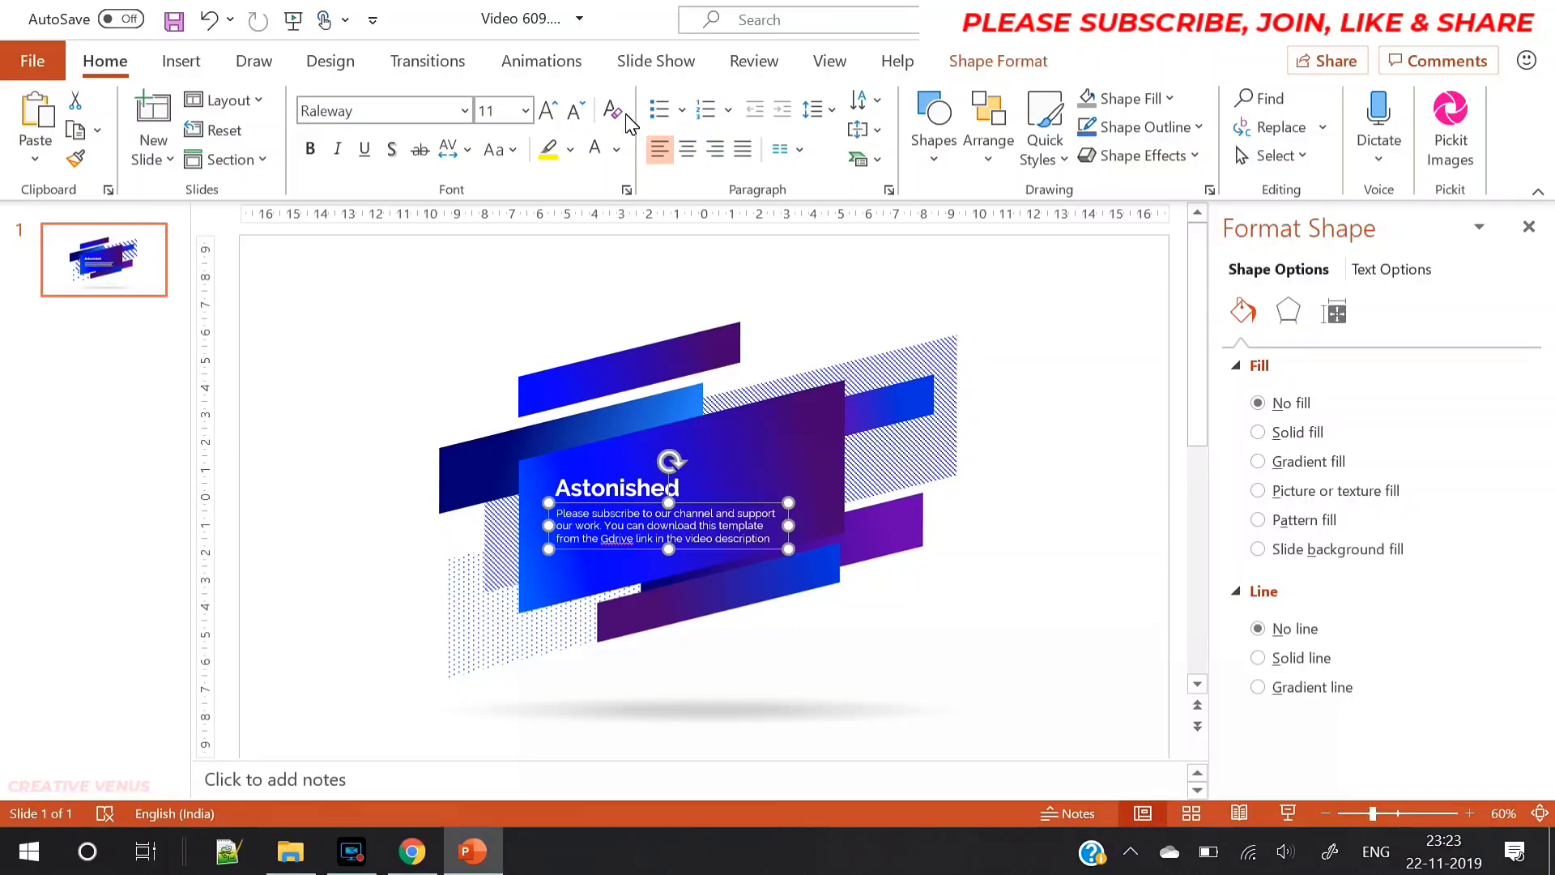
click(576, 110)
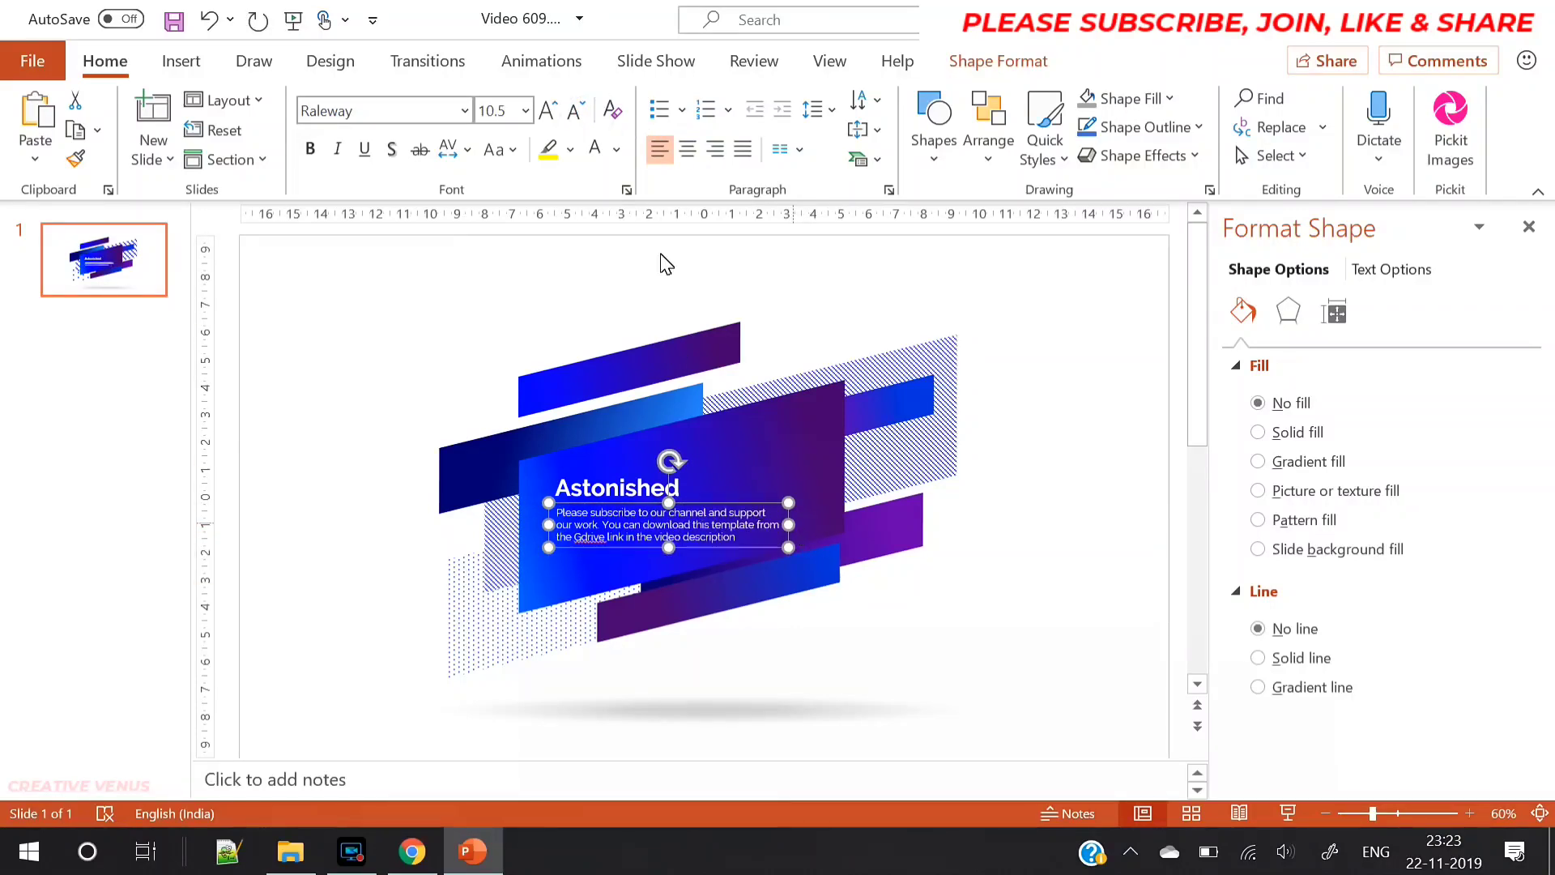
click(741, 149)
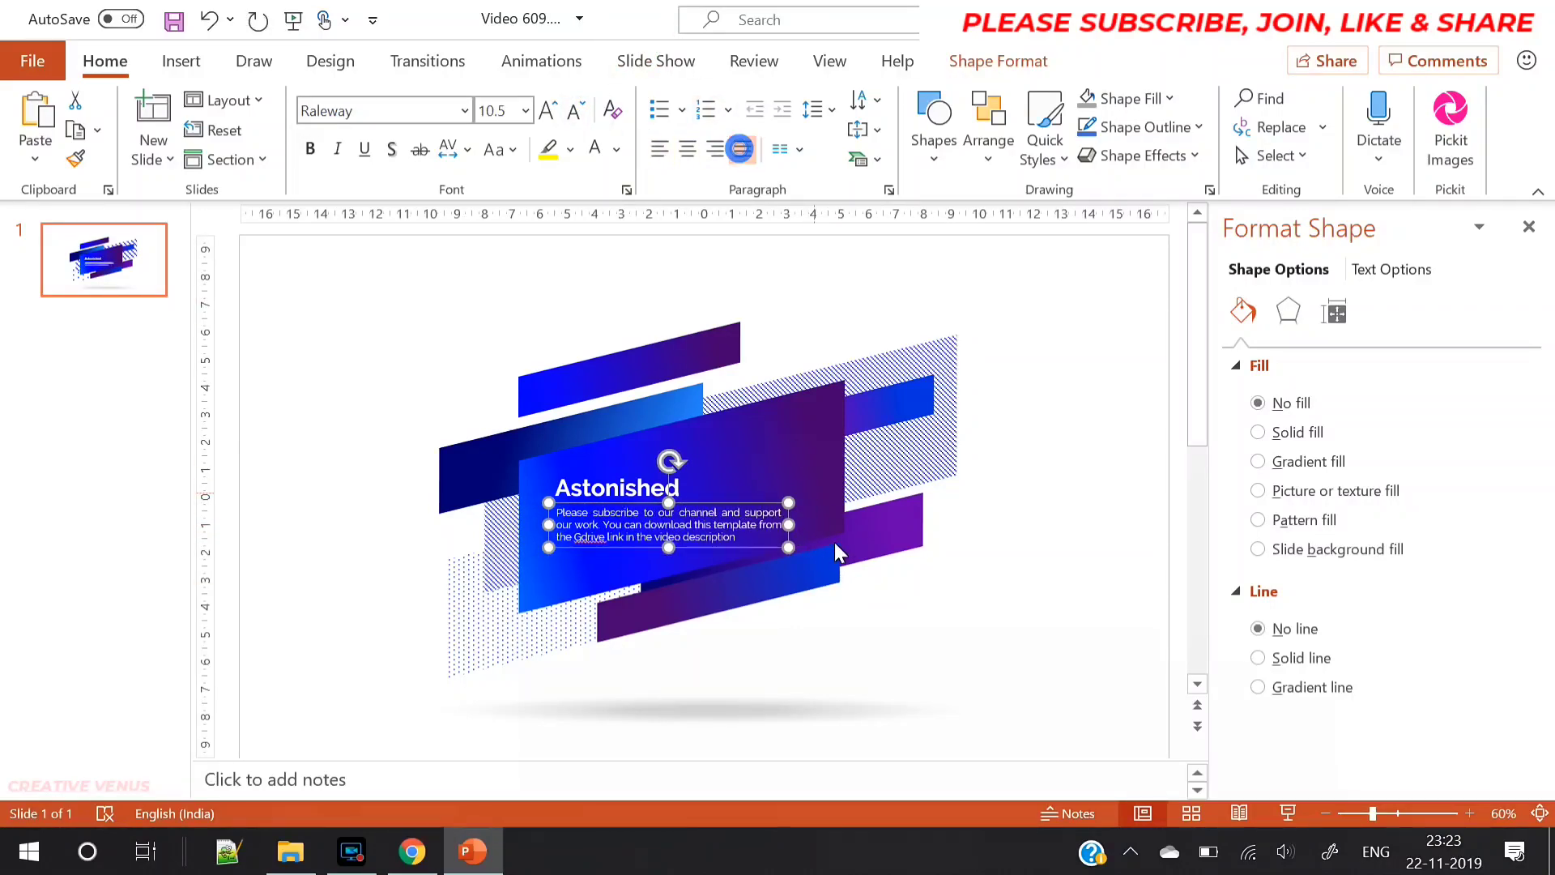
- Widen the box slightly more, set the text to 10 pt, and nudge it down
drag(789, 525, 780, 530)
click(577, 109)
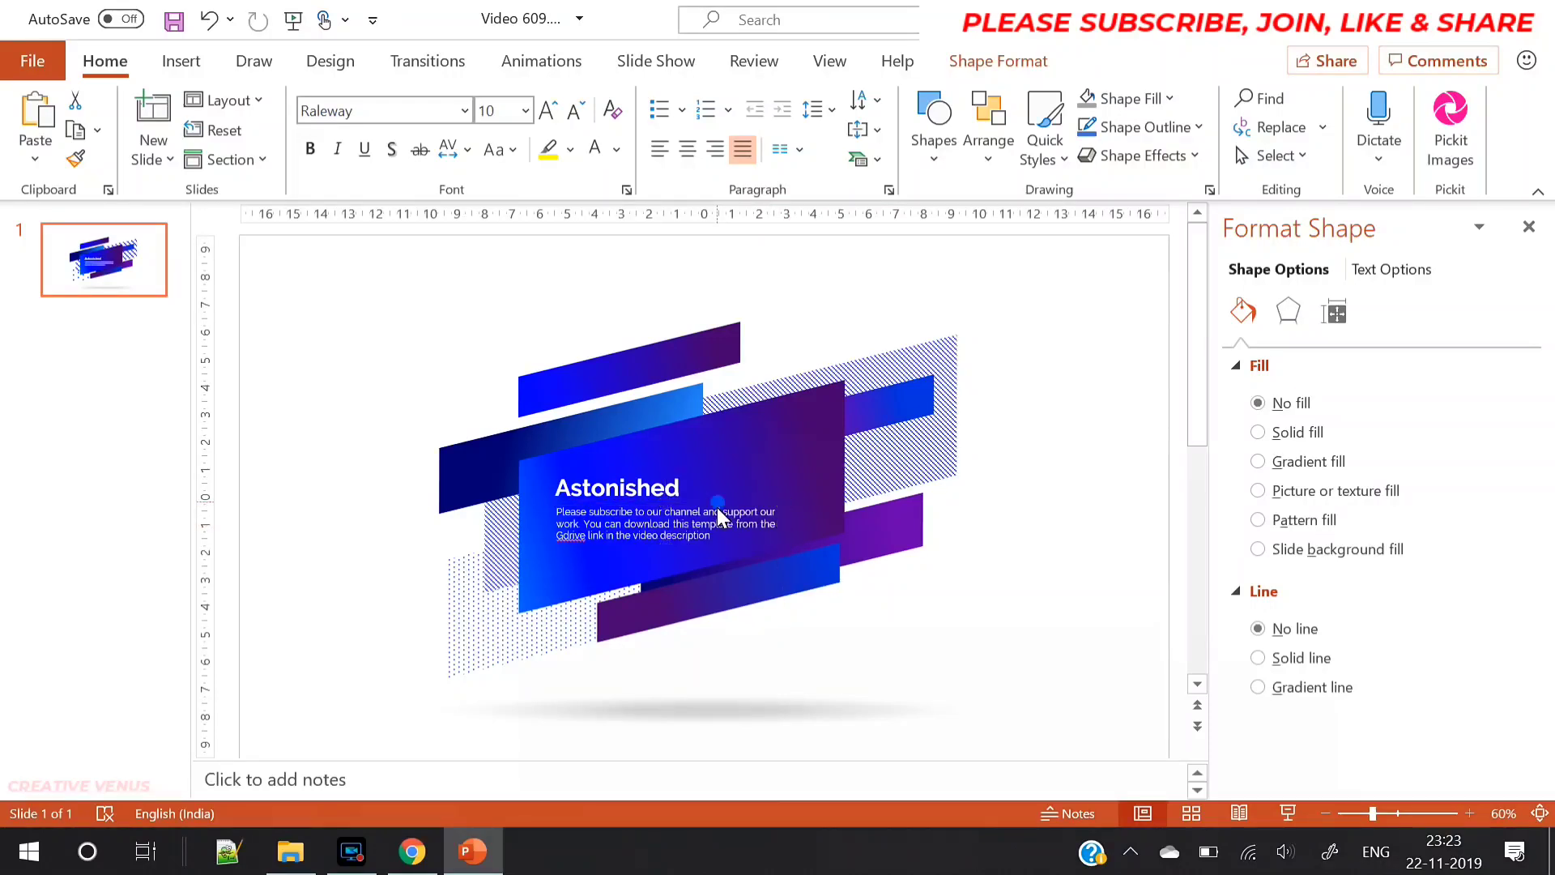
key(Down)
key(Down)
click(681, 491)
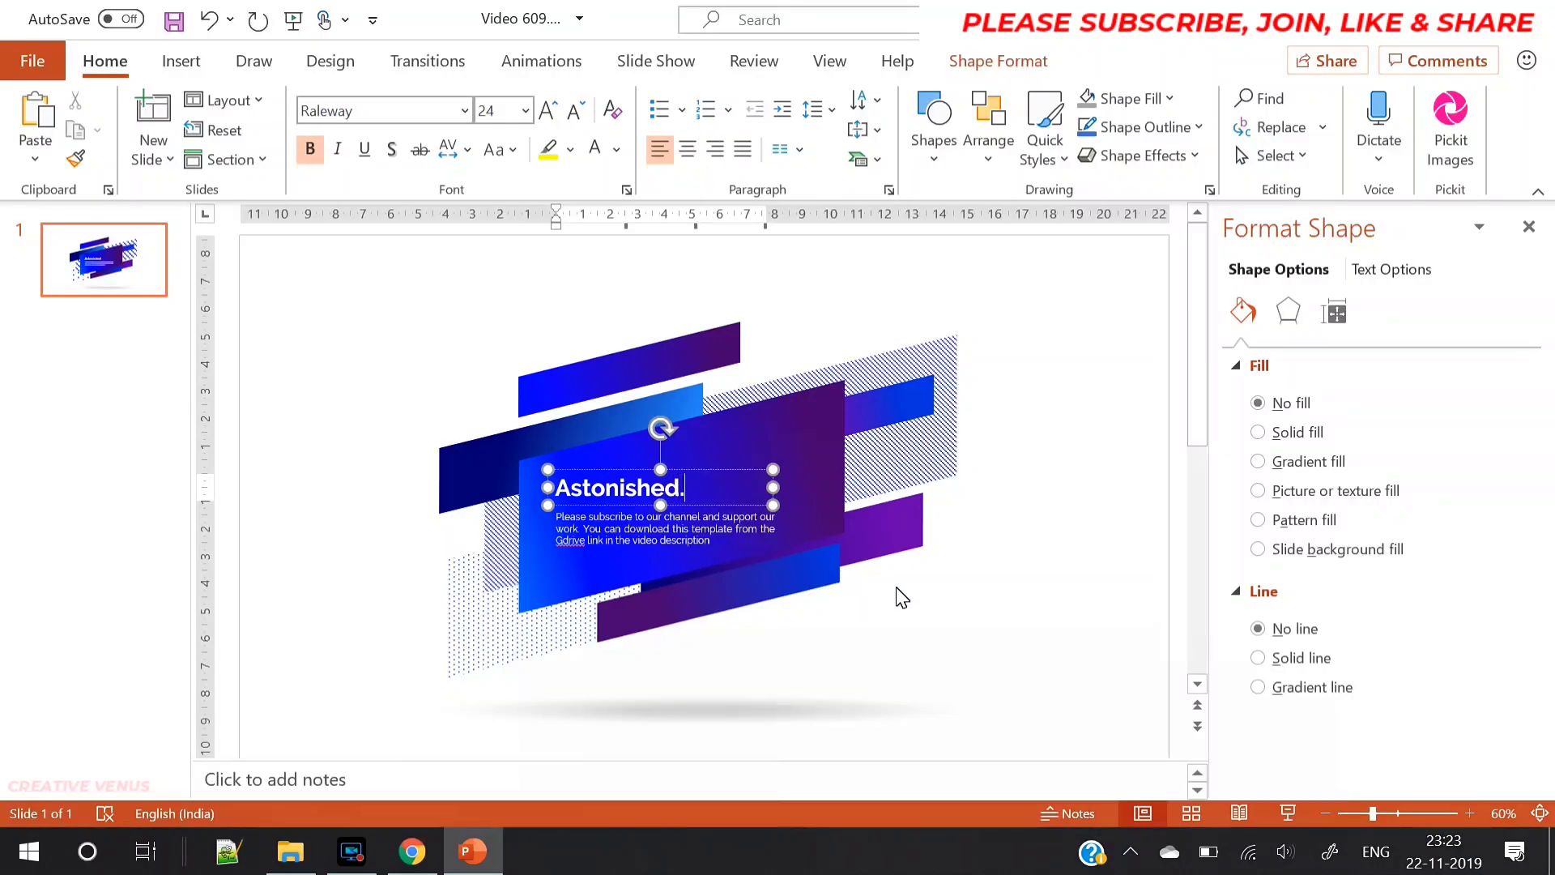
click(966, 612)
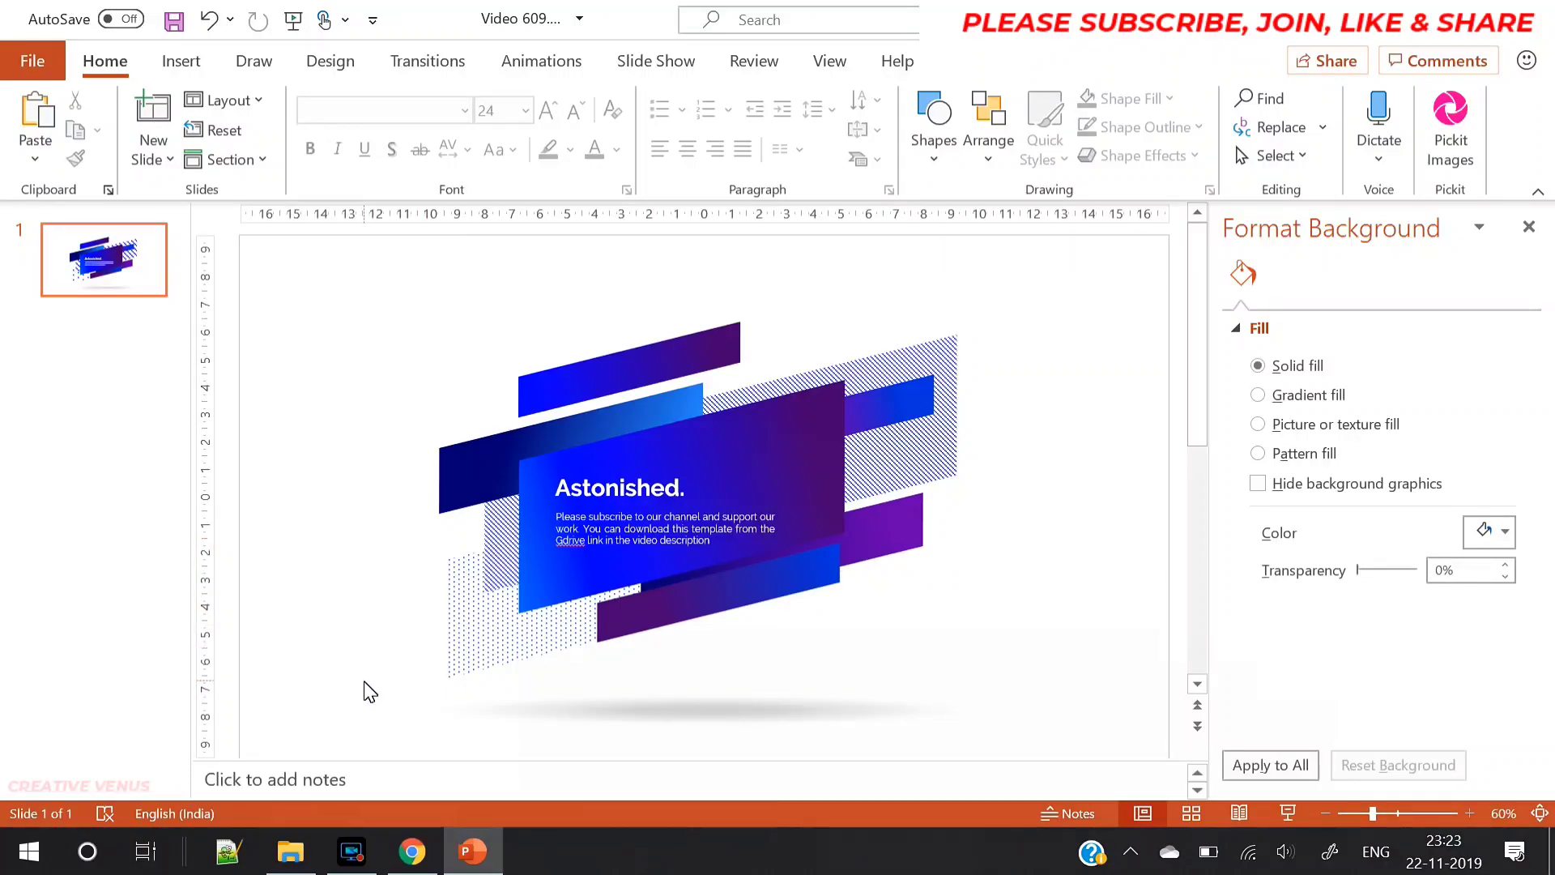
click(1292, 812)
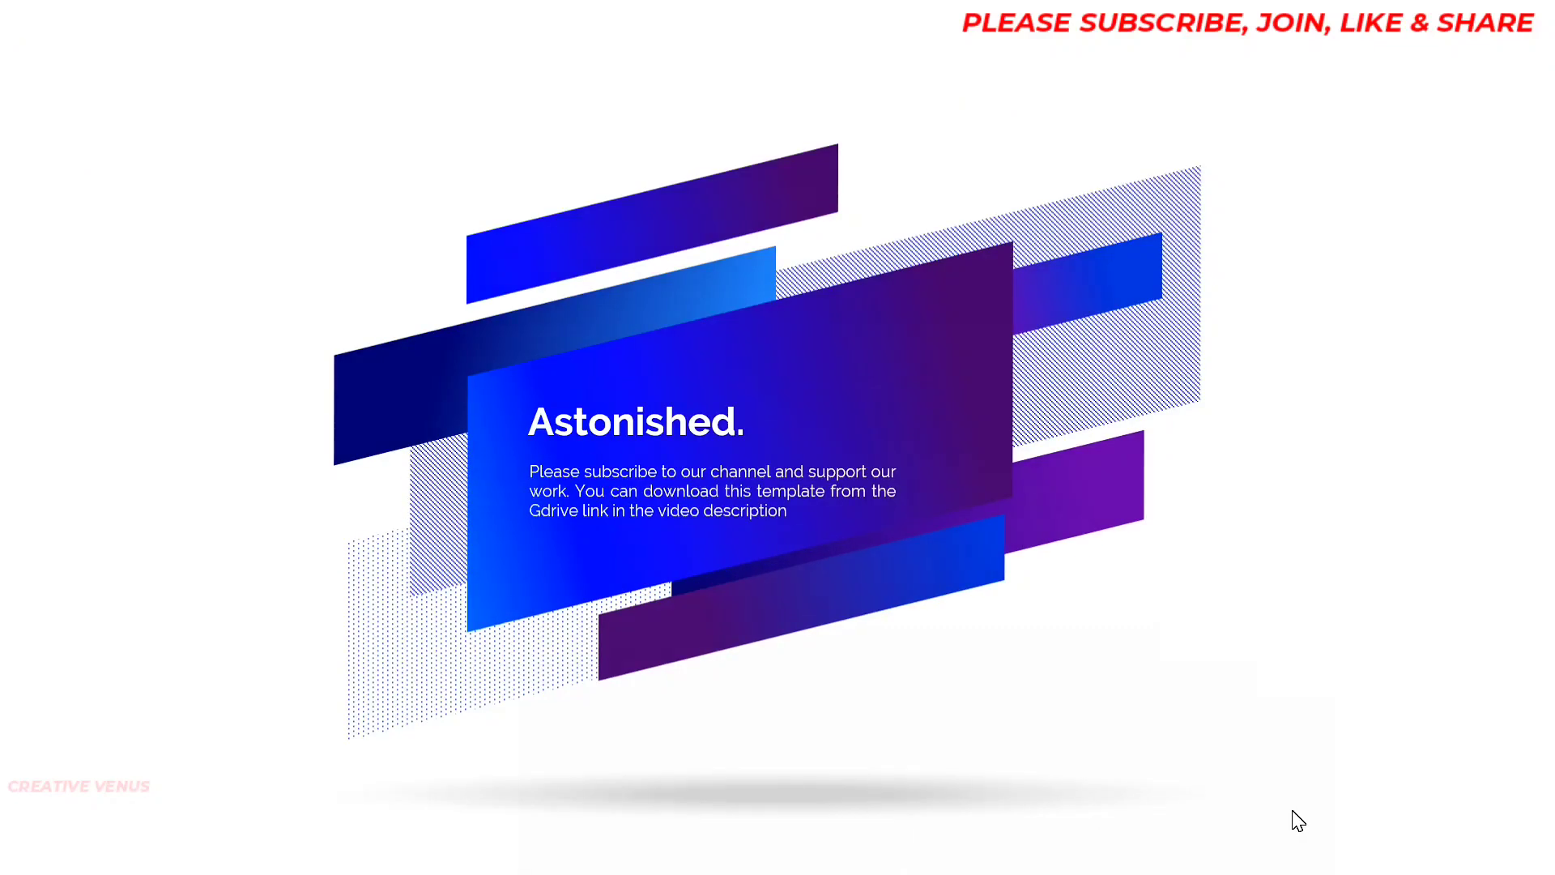
key(Escape)
- Set the text card's rightmost gradient stop to a redder purple using custom colours
click(782, 437)
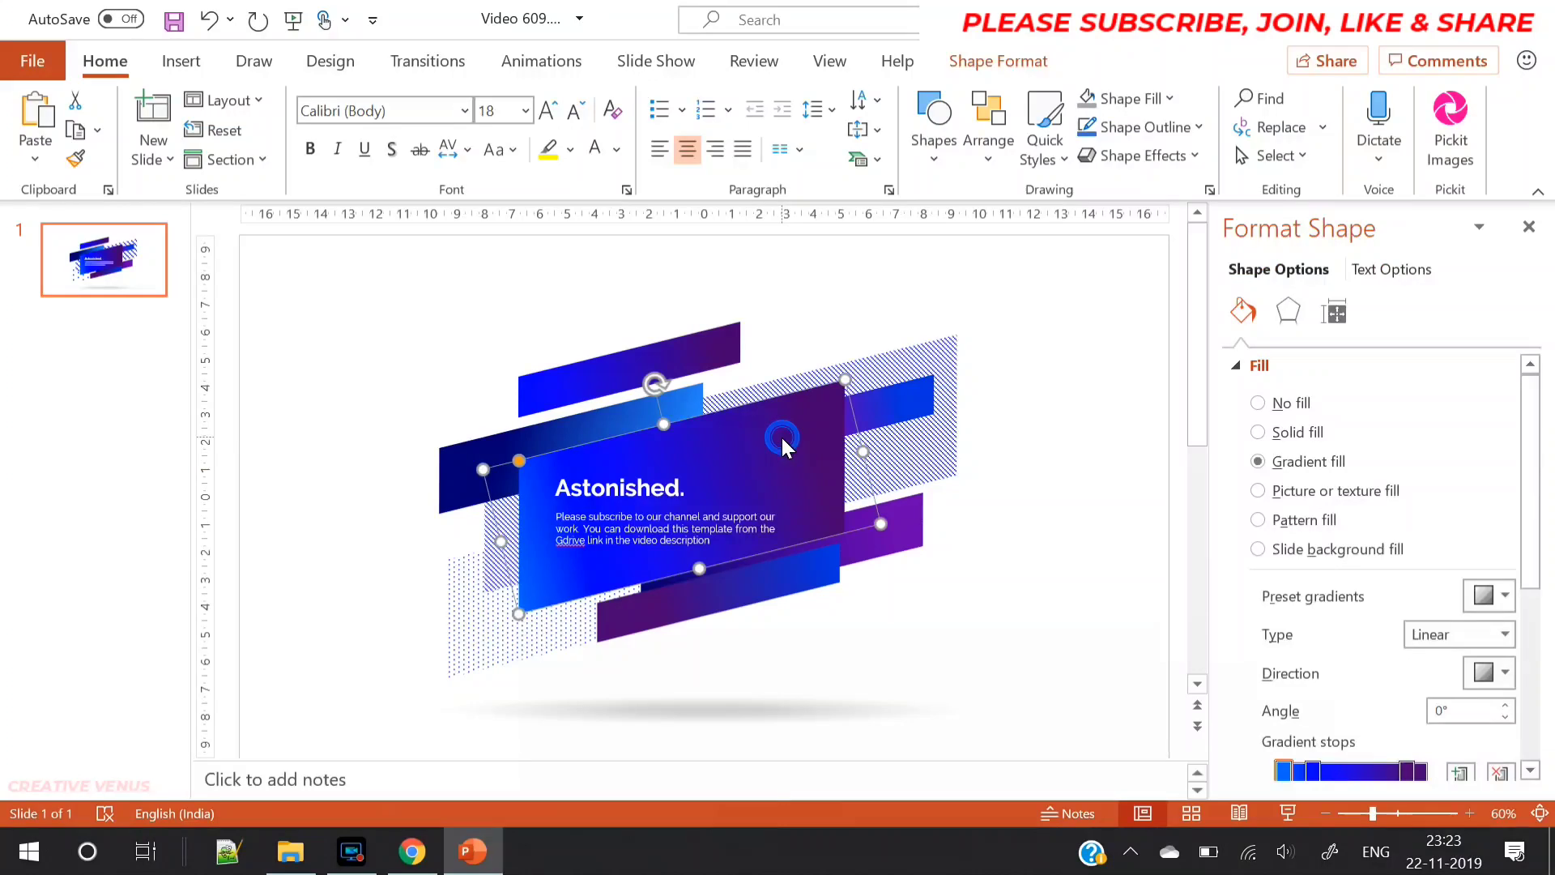
scroll(1537, 496, down, 3)
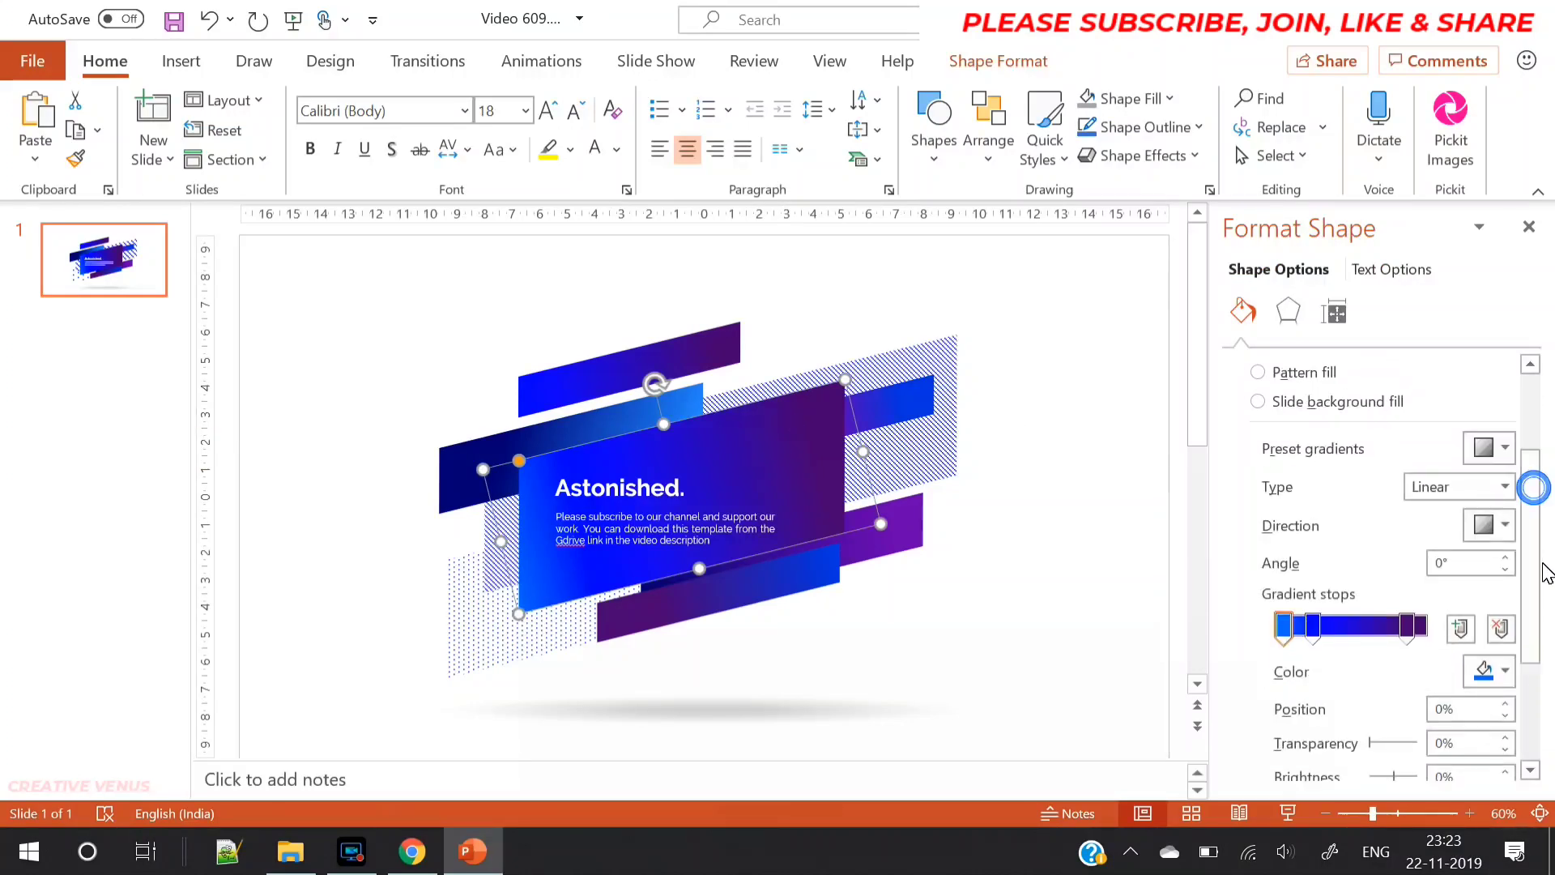
click(1407, 628)
click(1497, 672)
click(1314, 607)
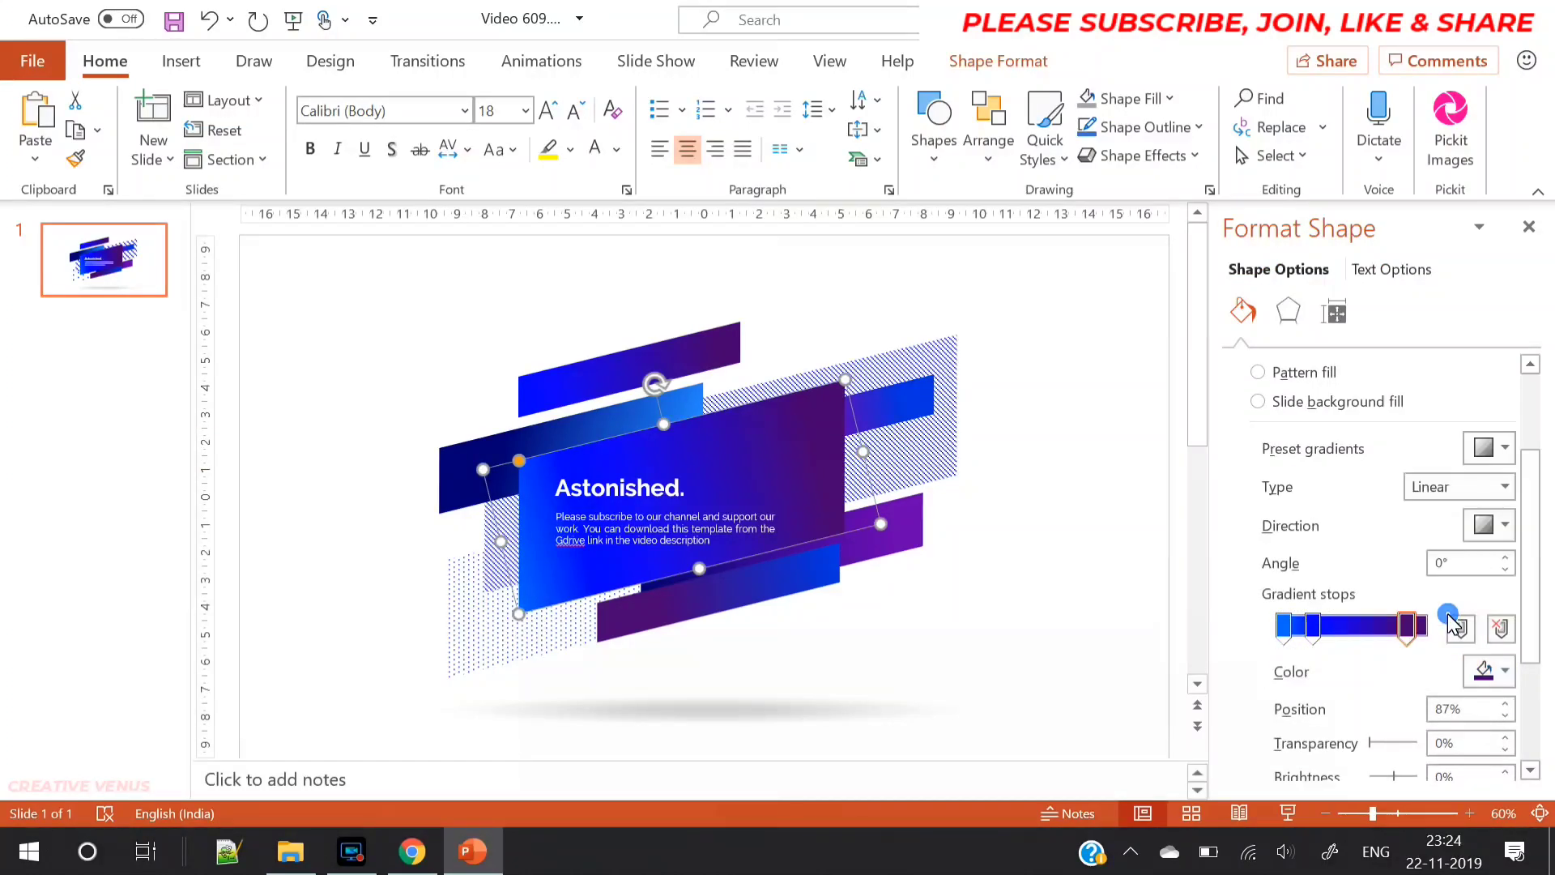
drag(750, 283, 764, 280)
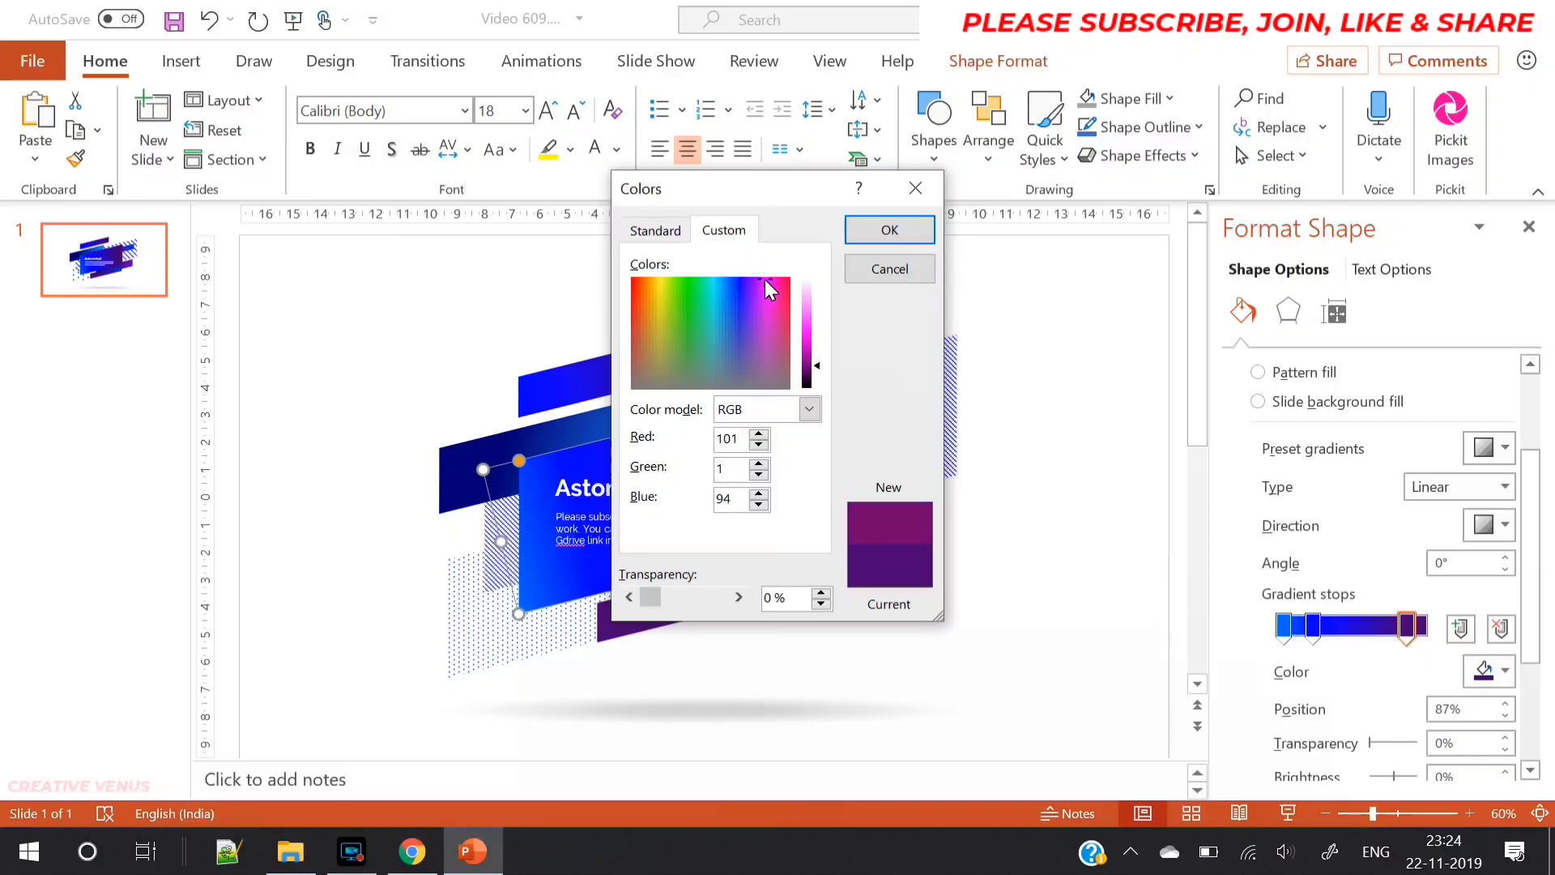
click(902, 235)
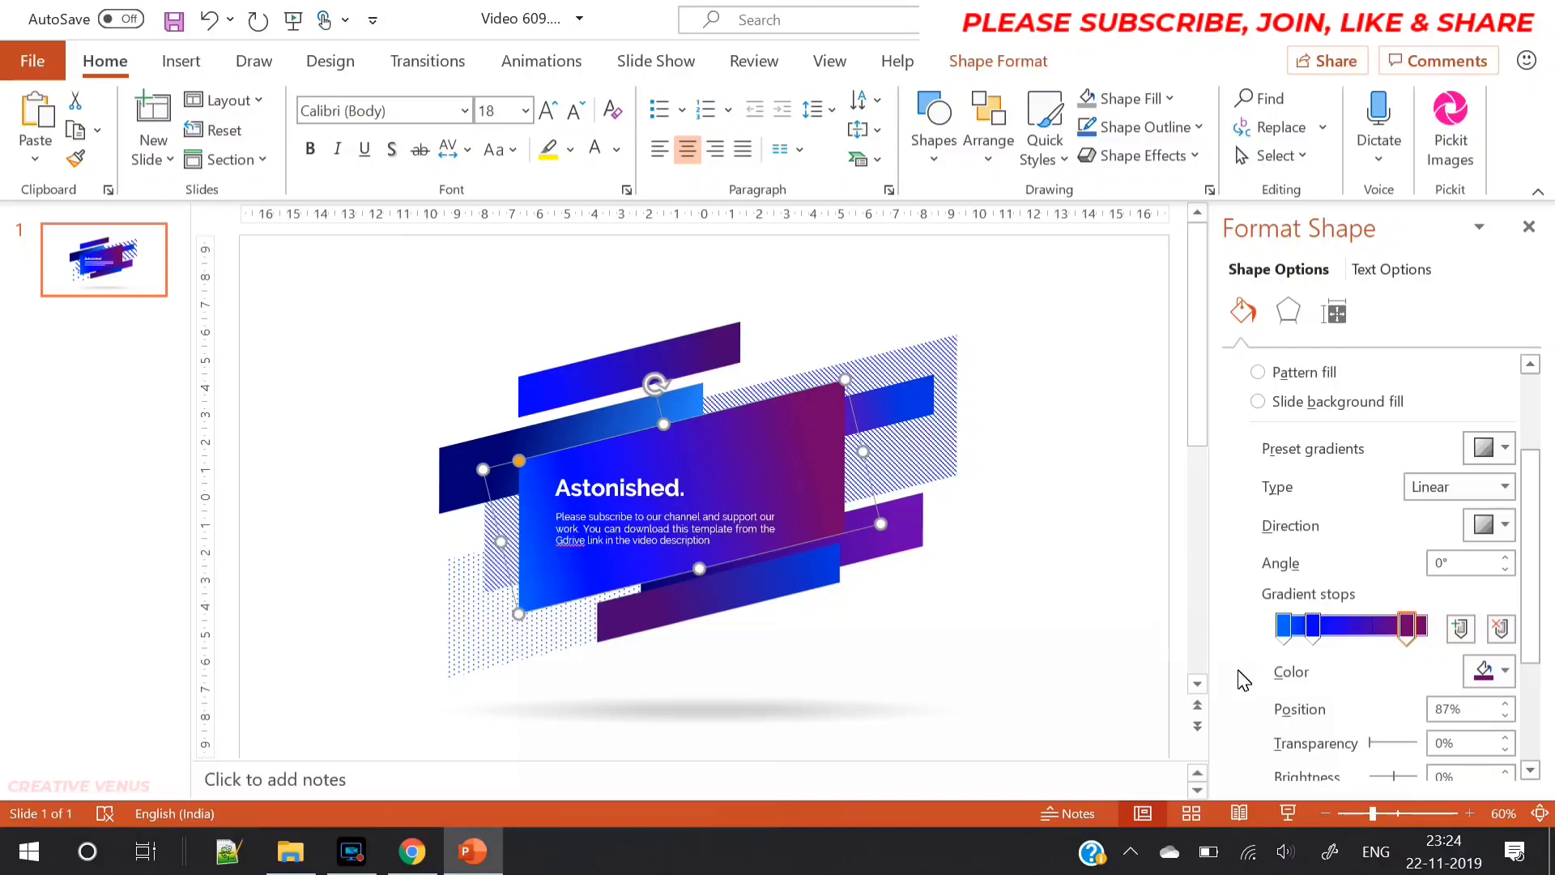
- Replace that gradient stop colour with a bright purple from the standard palette
click(1485, 673)
click(1446, 613)
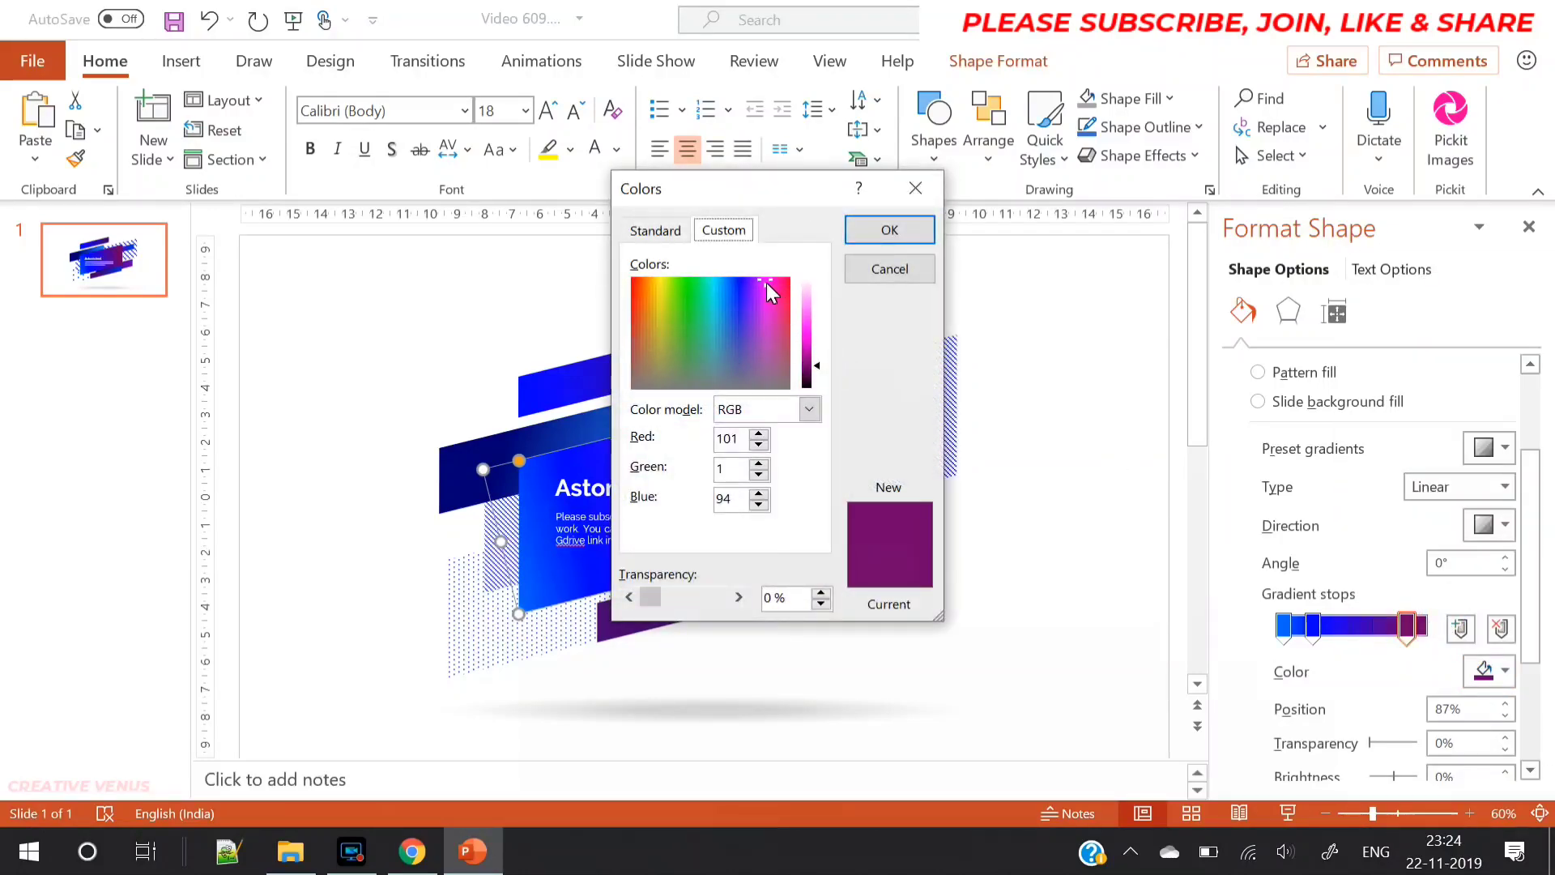
click(666, 242)
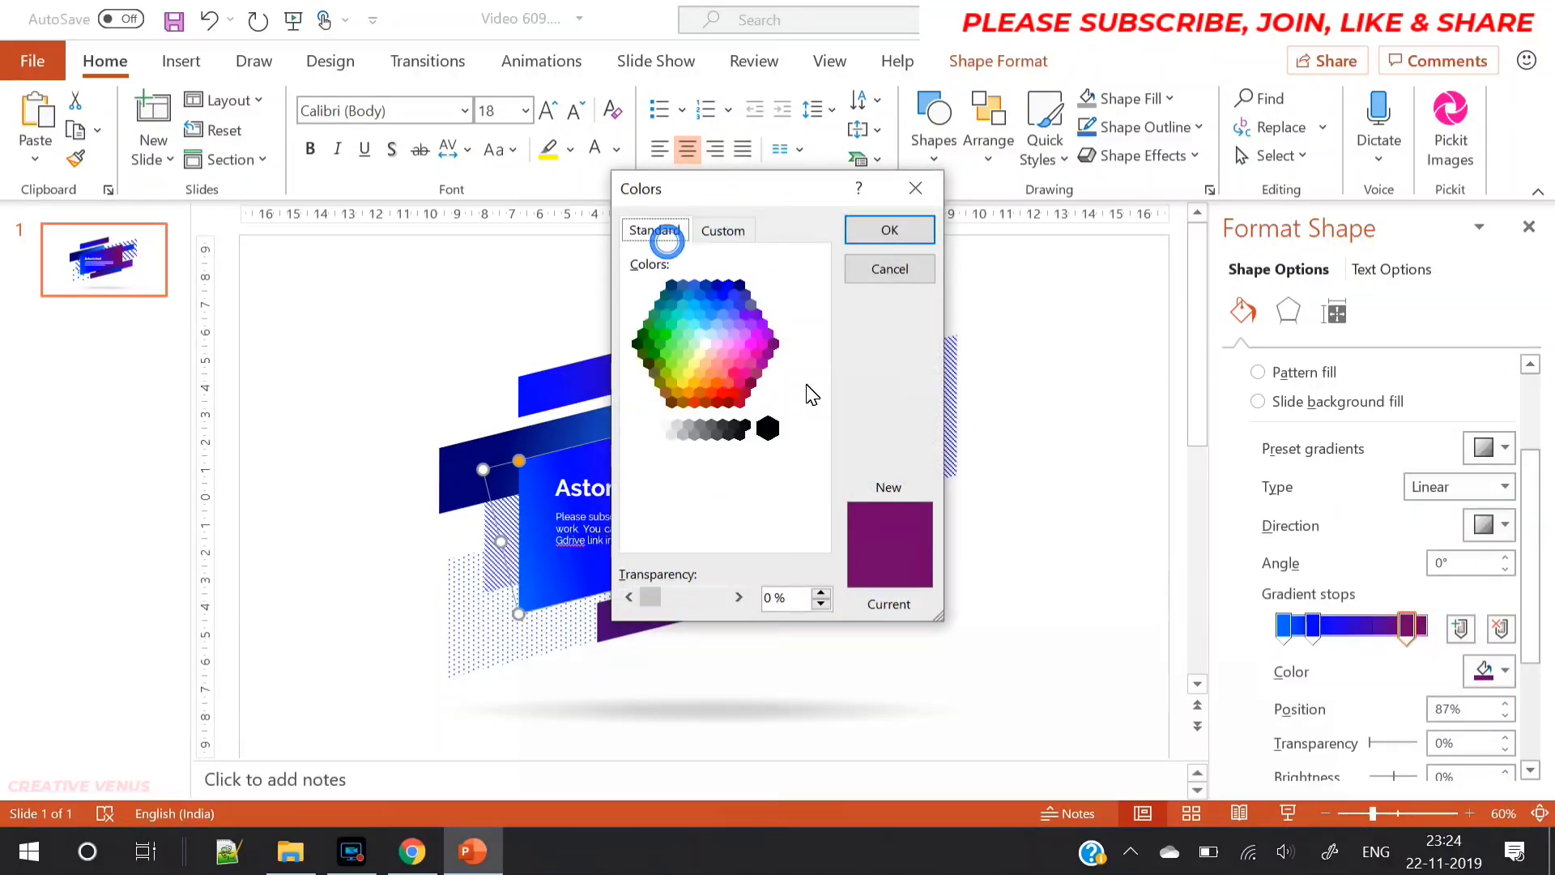
click(767, 334)
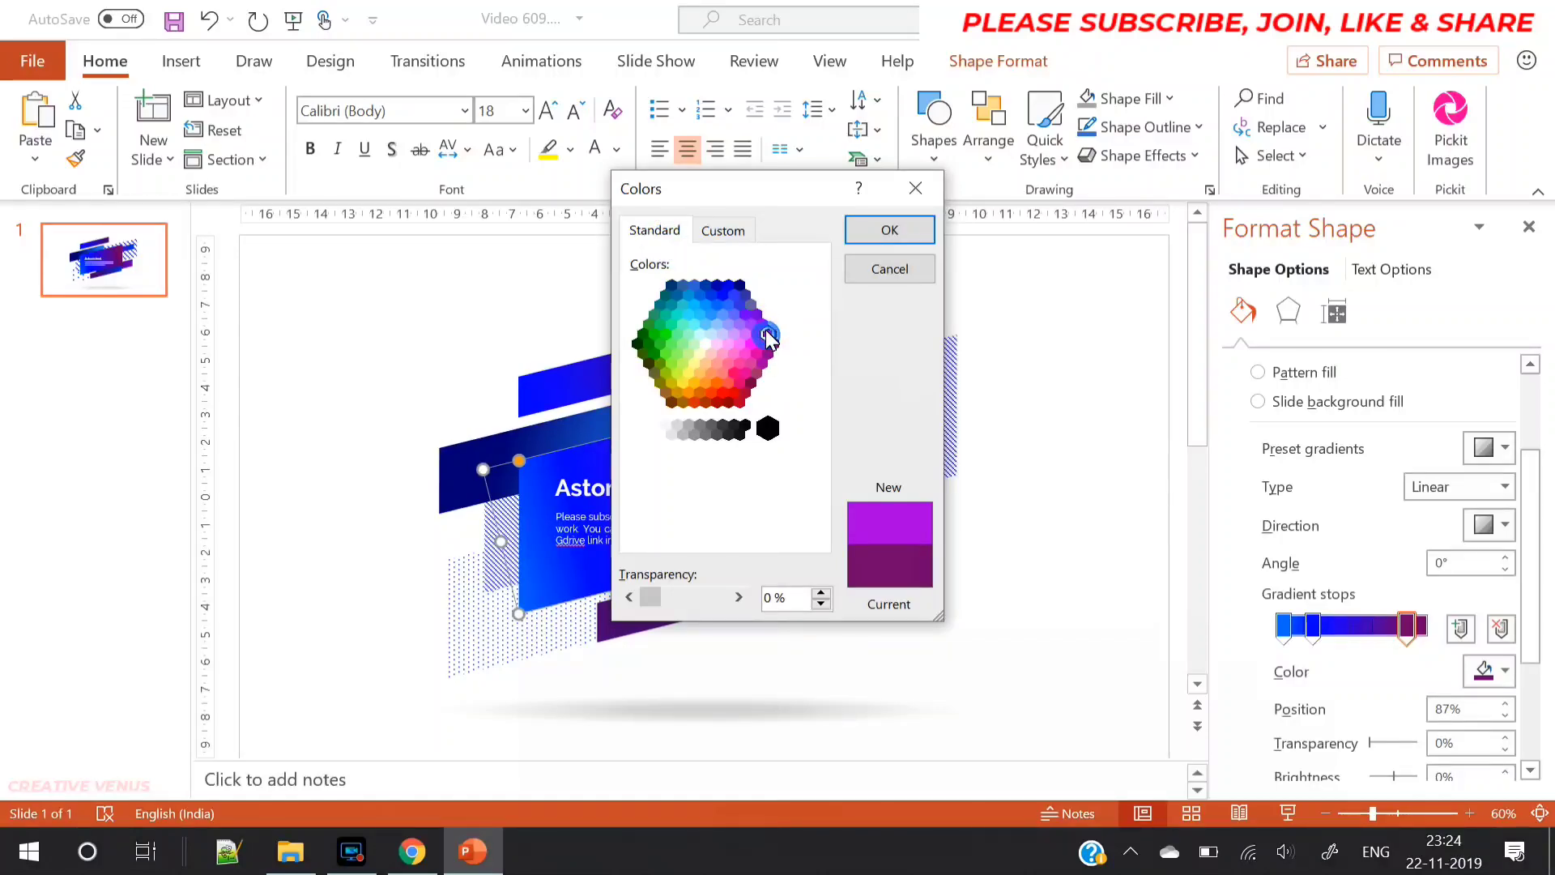
click(896, 241)
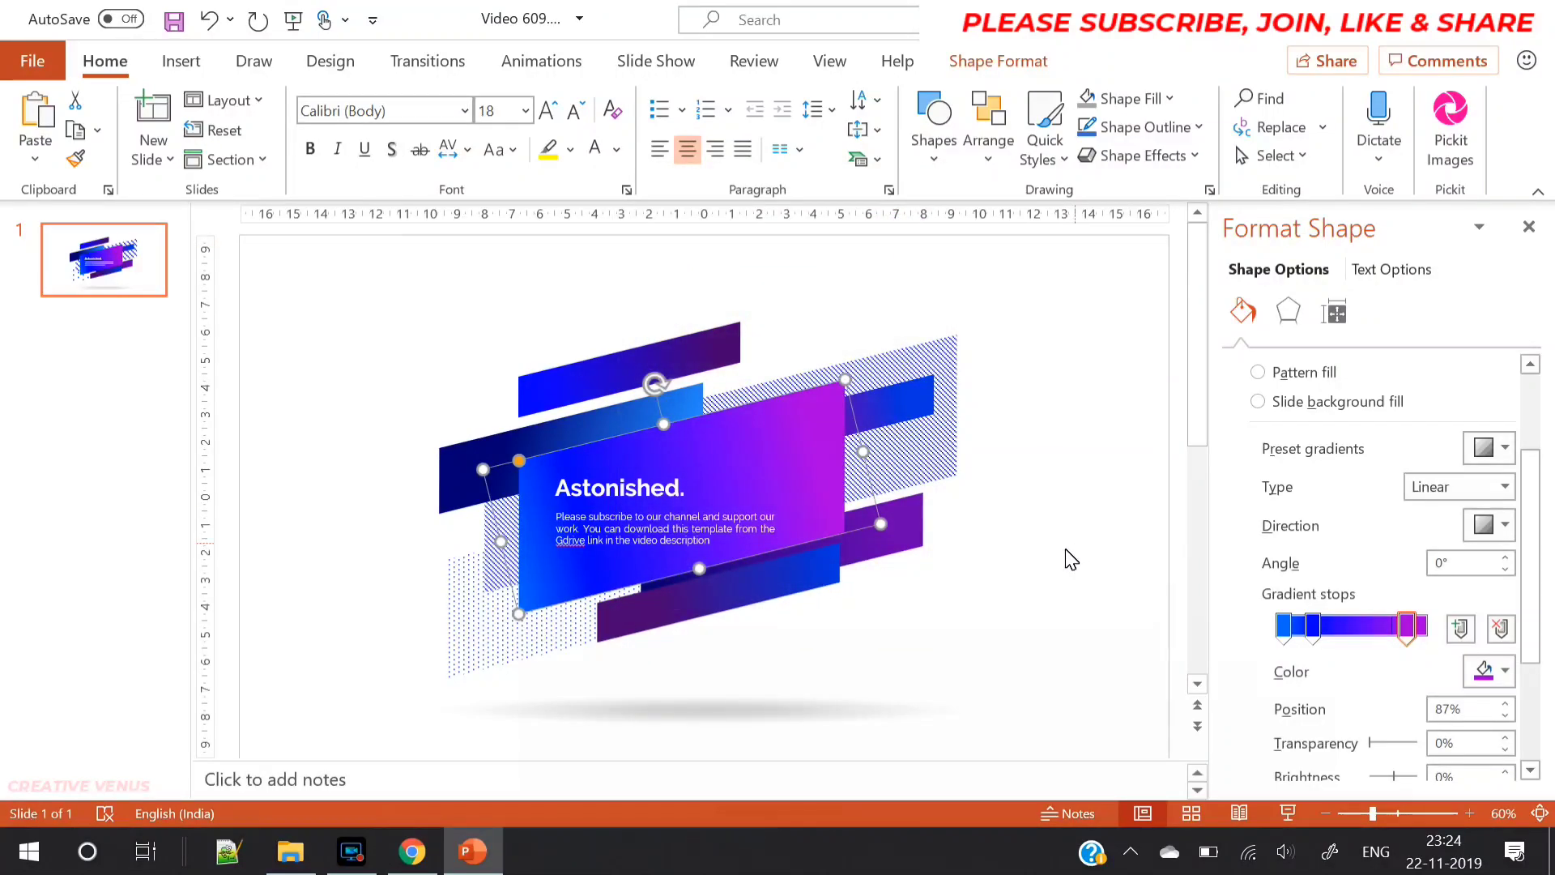
click(1021, 632)
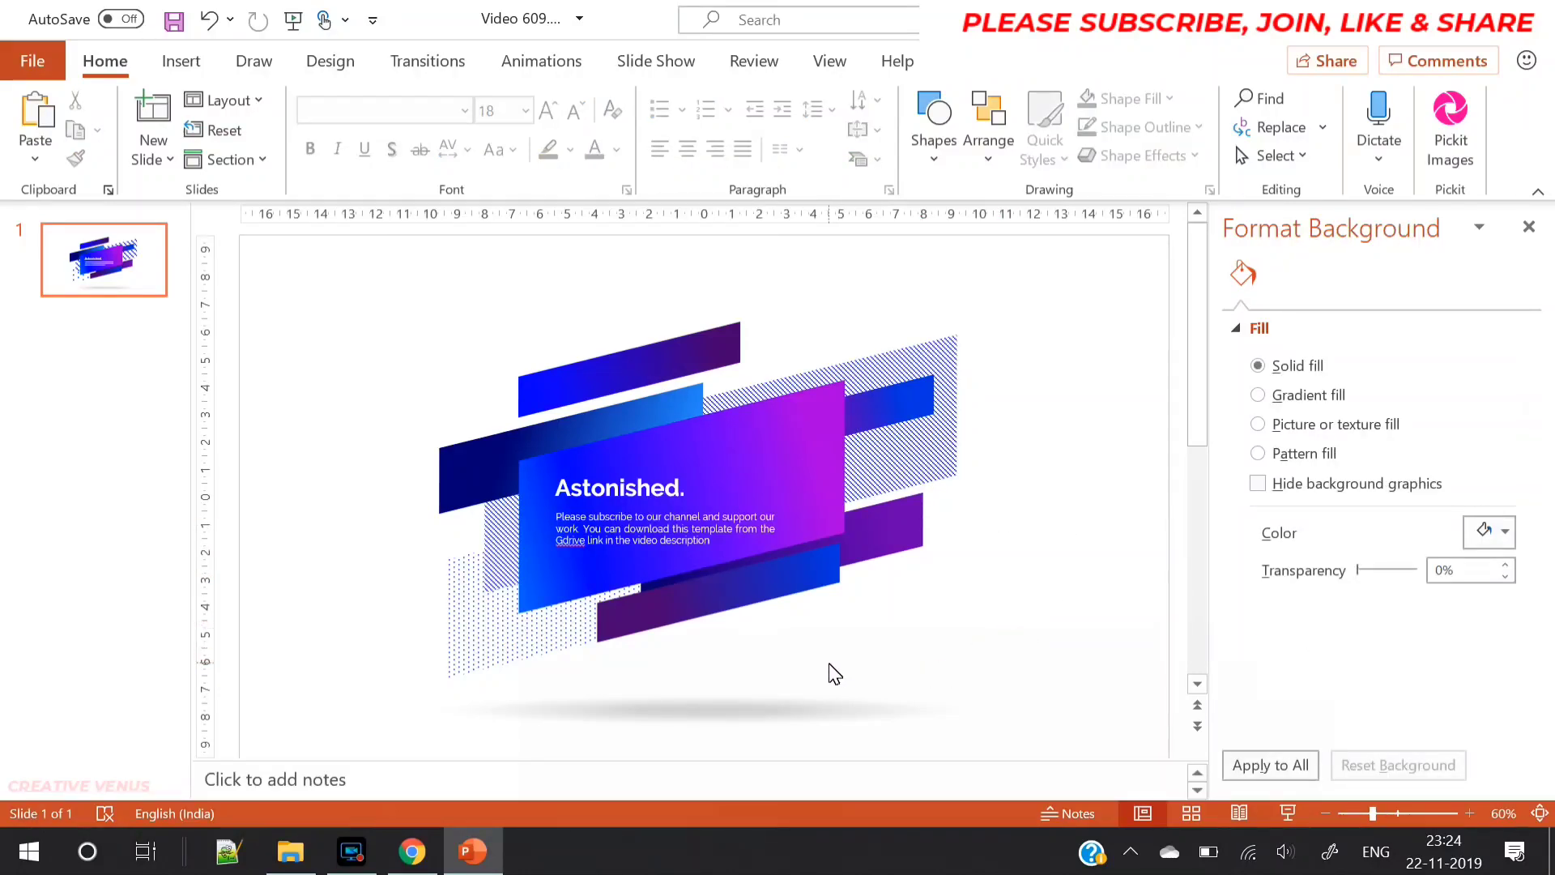
- Make the right end of the lower blue bar's gradient light blue
click(813, 571)
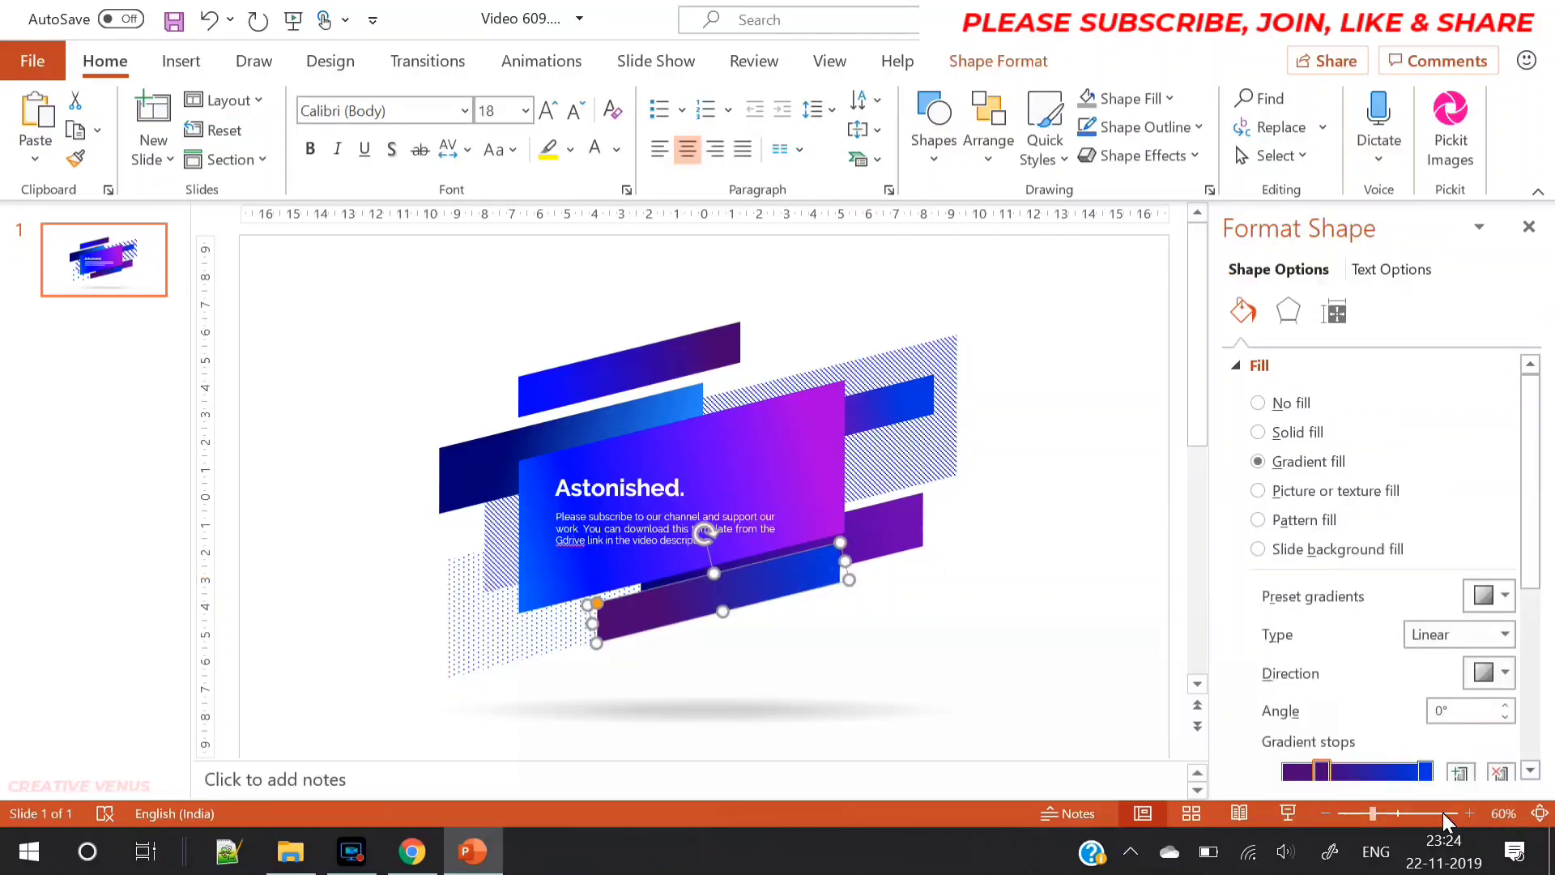
click(1425, 774)
scroll(1539, 519, down, 3)
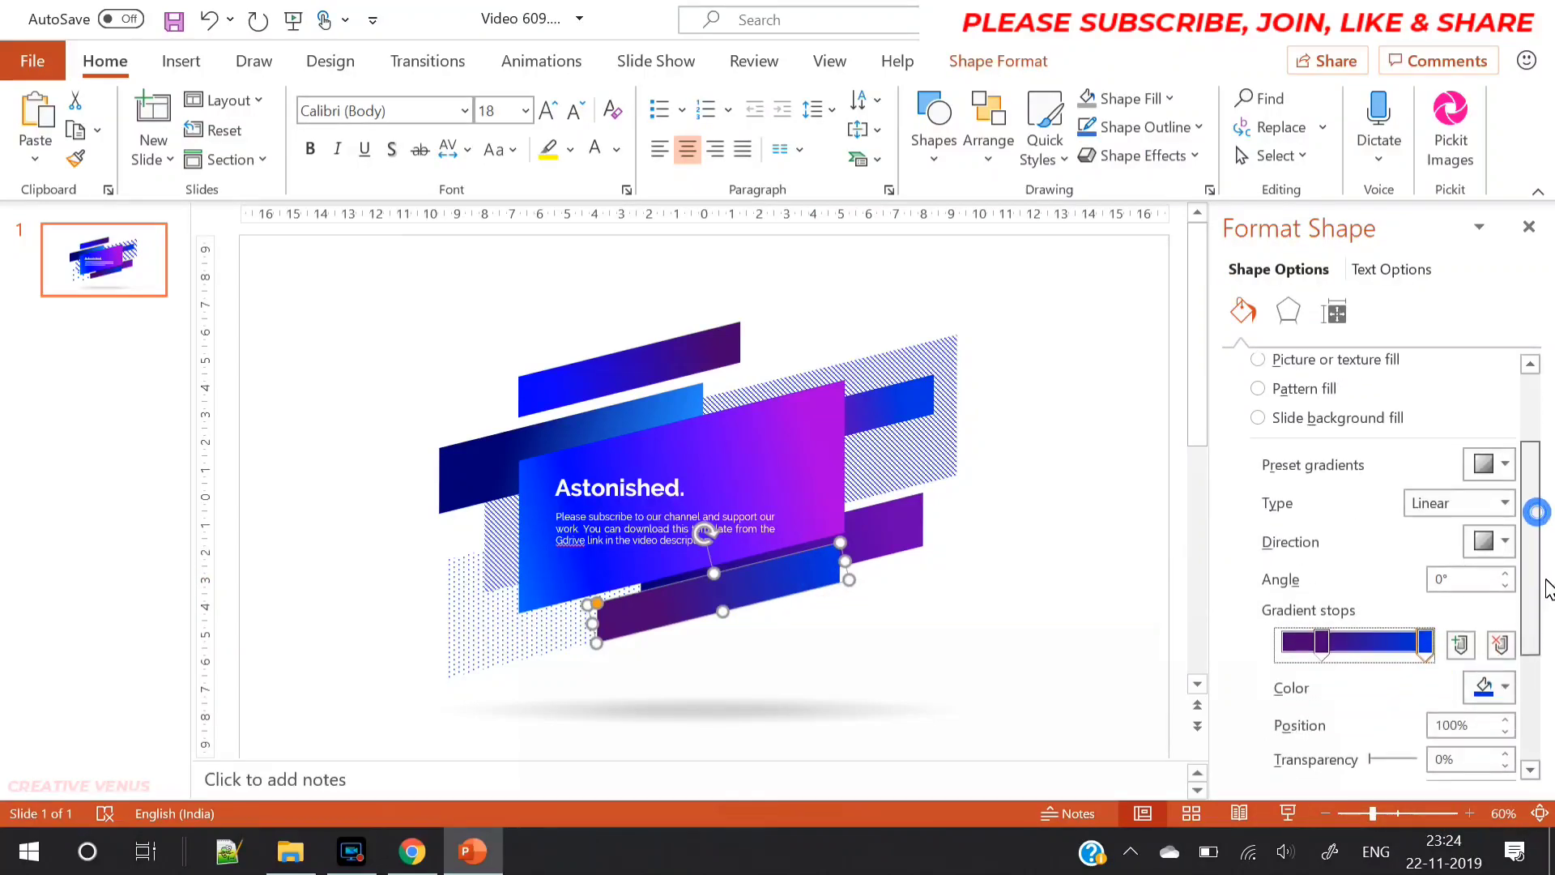
click(1494, 687)
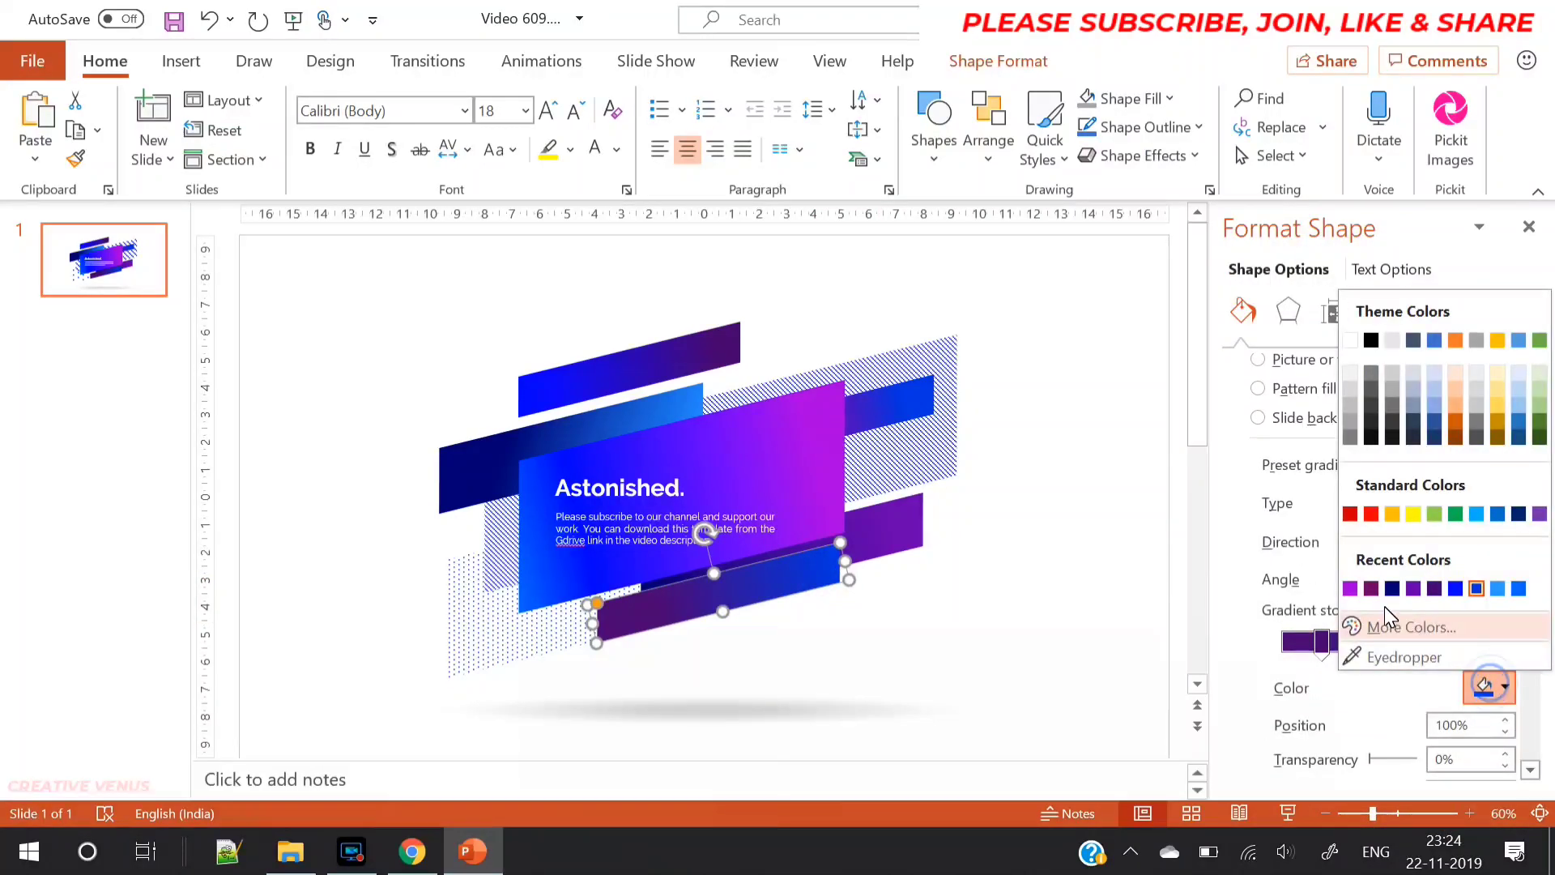
click(1370, 591)
click(990, 591)
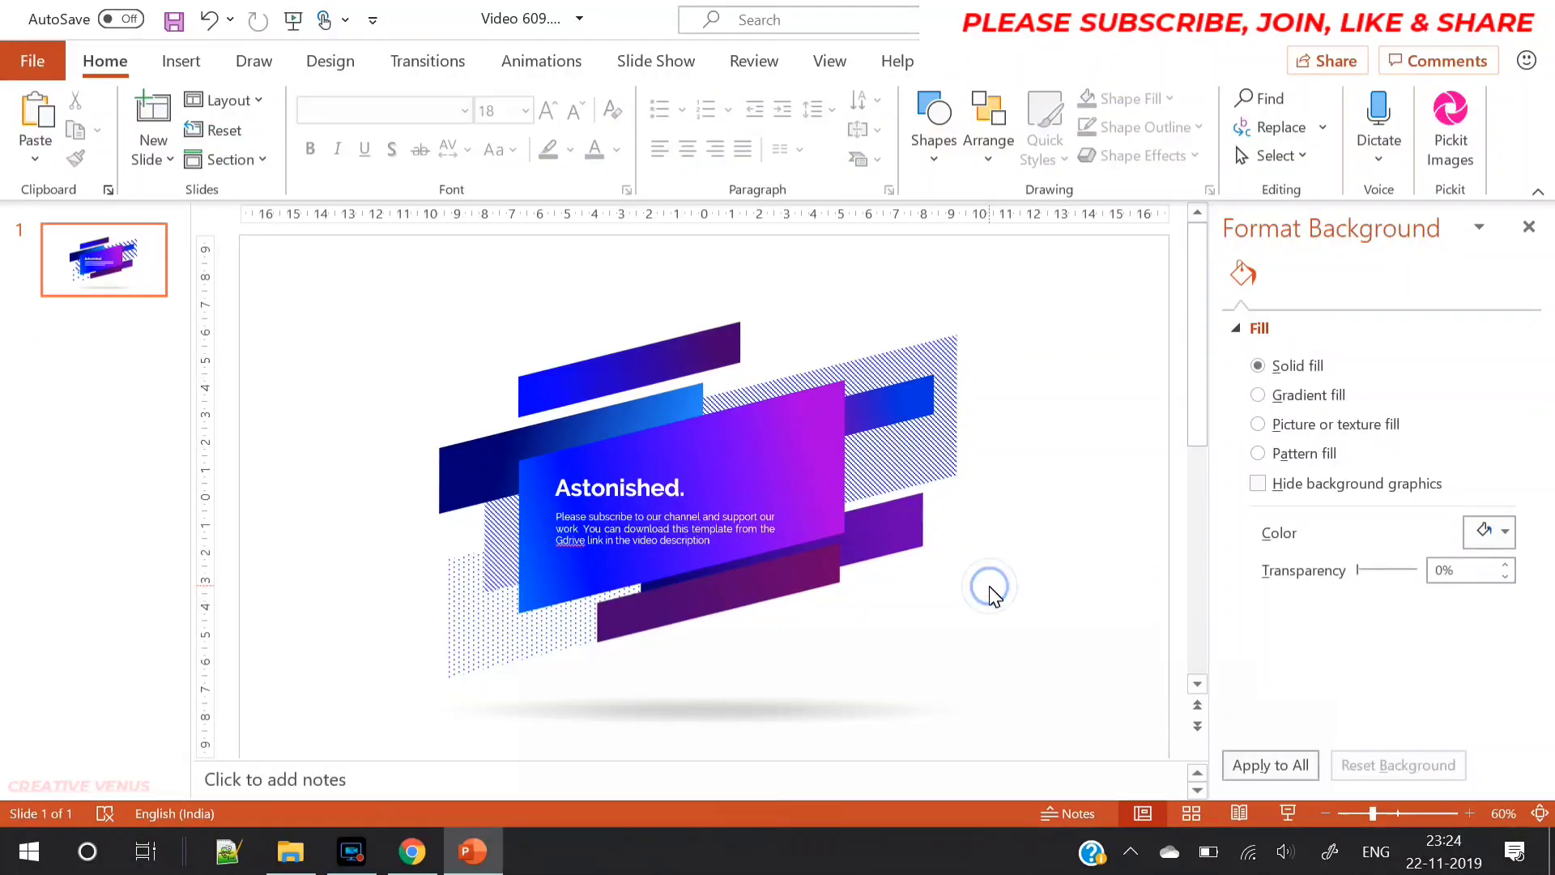
key(ctrl+z)
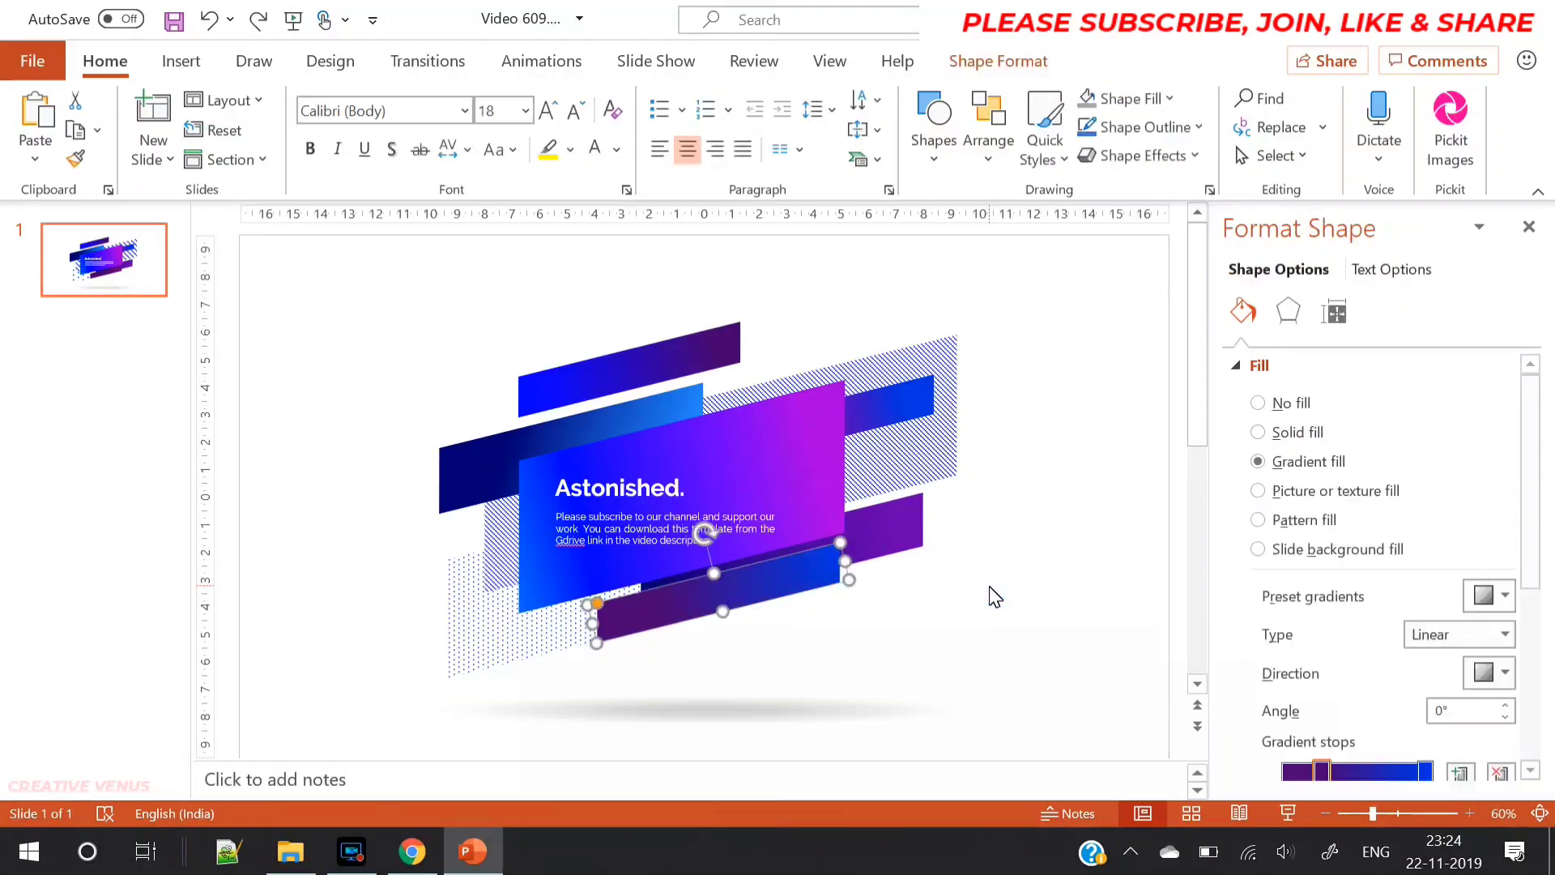
click(1423, 774)
scroll(1531, 559, down, 3)
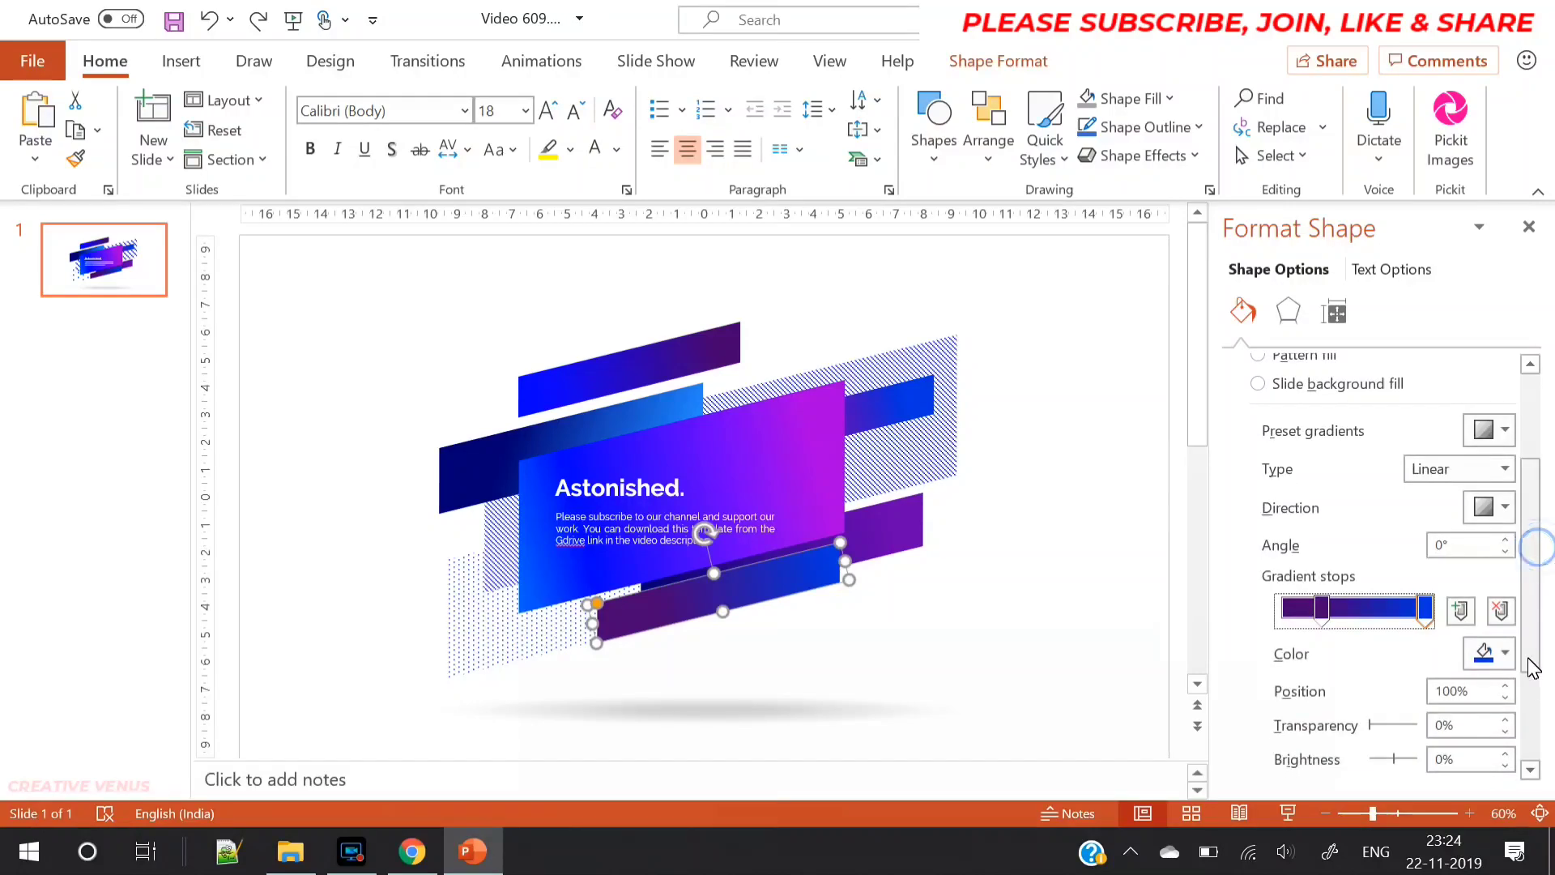
click(1504, 663)
click(1498, 572)
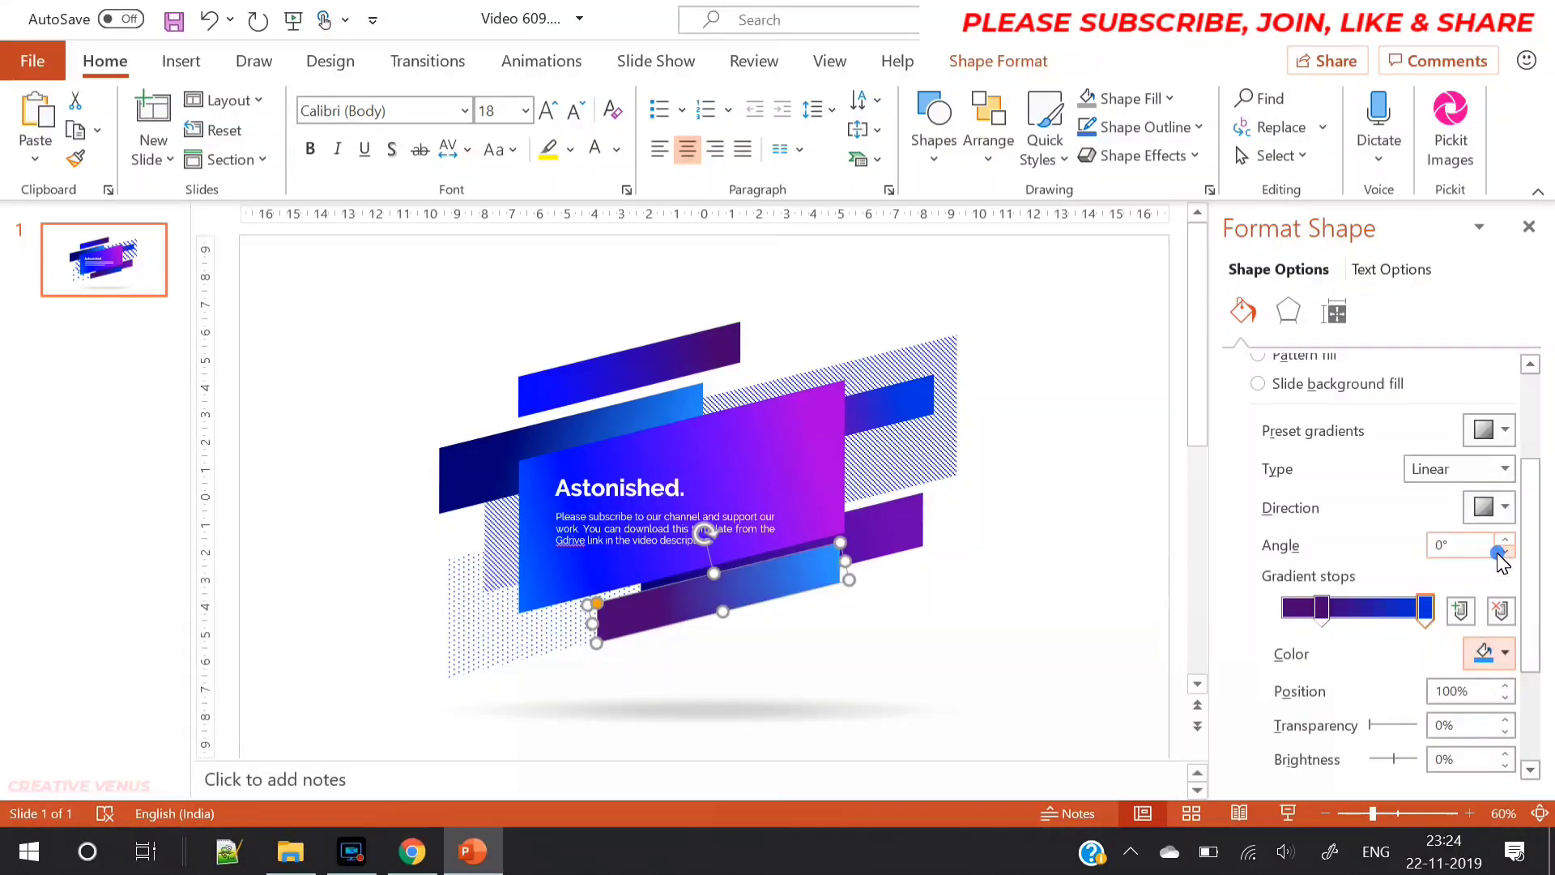
click(973, 606)
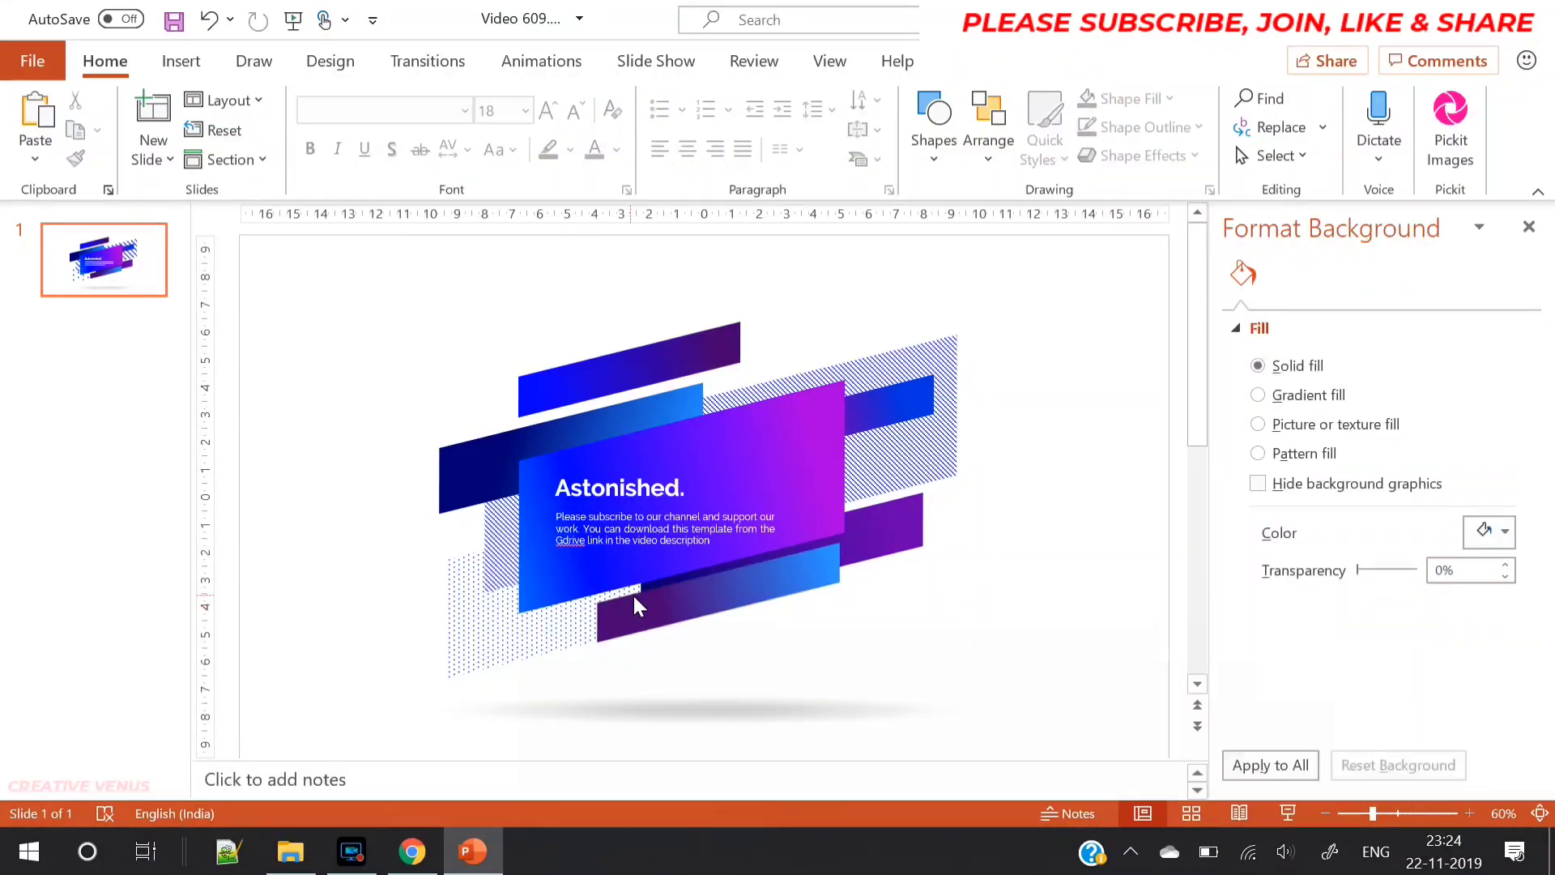
- Retune the upper-left bar's gradient: dark blue right end, first stop at 13%
click(543, 438)
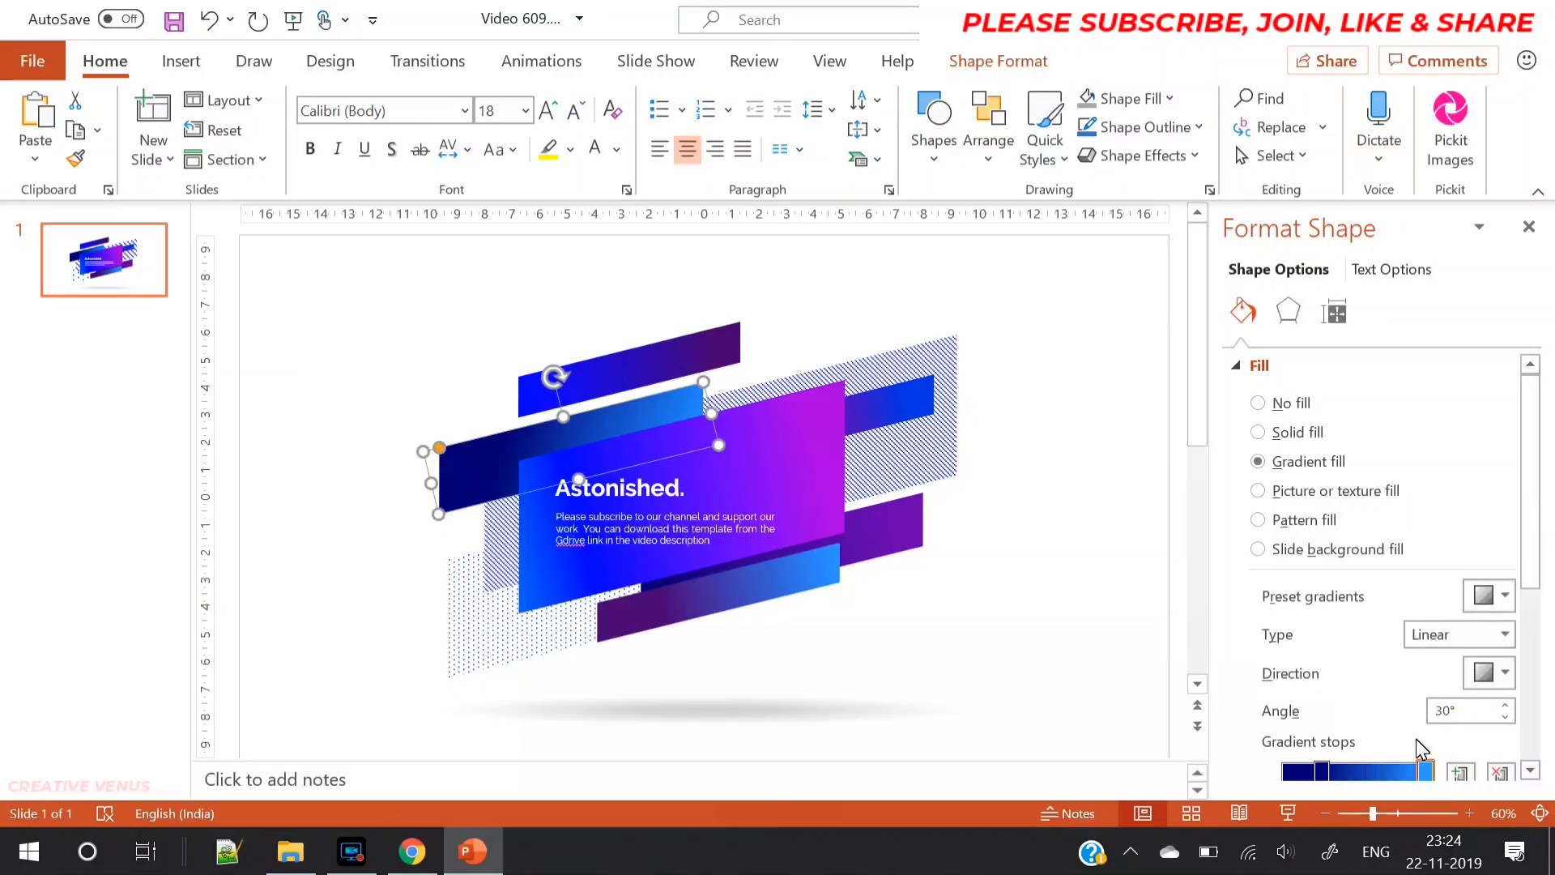
drag(1322, 771, 1280, 772)
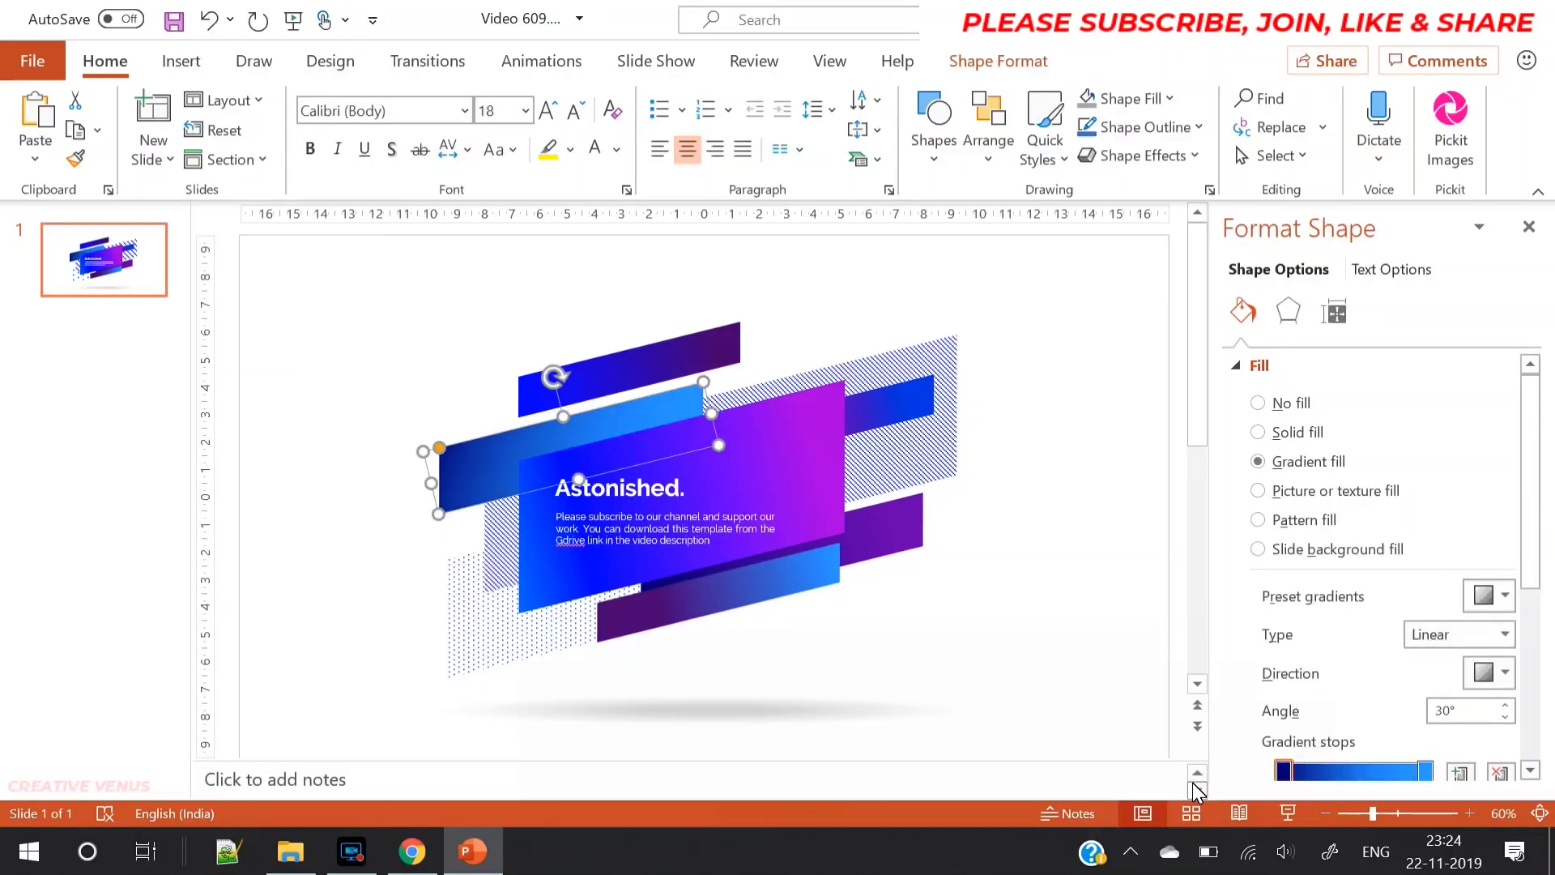
scroll(1542, 531, down, 3)
click(1425, 569)
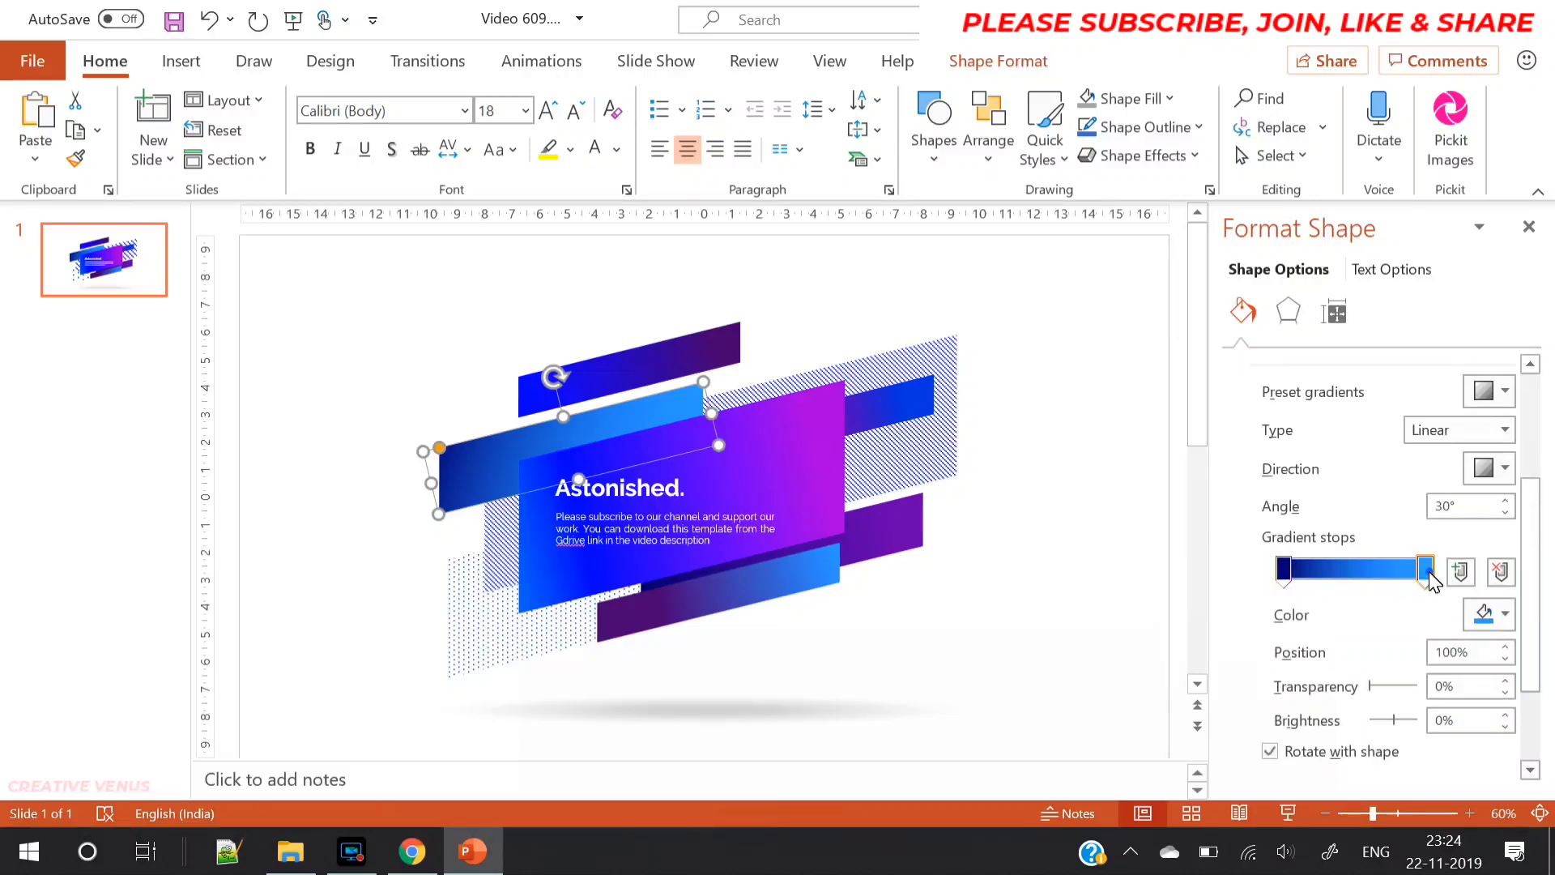
click(1503, 617)
click(1468, 512)
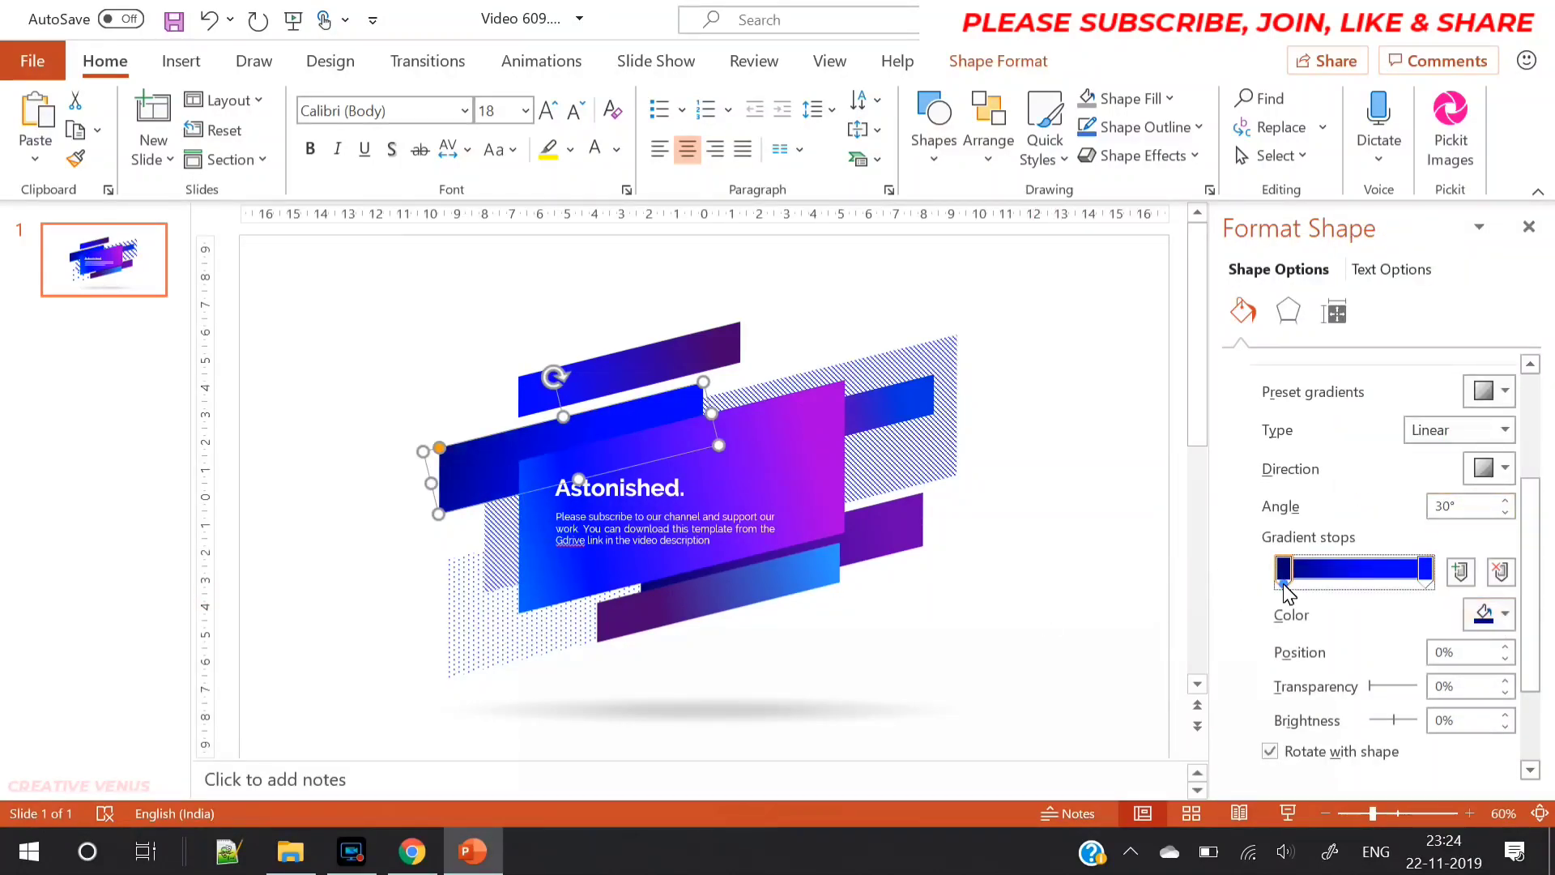
mouse_move(1284, 583)
mouse_down()
mouse_move(1327, 586)
mouse_move(1301, 589)
mouse_up()
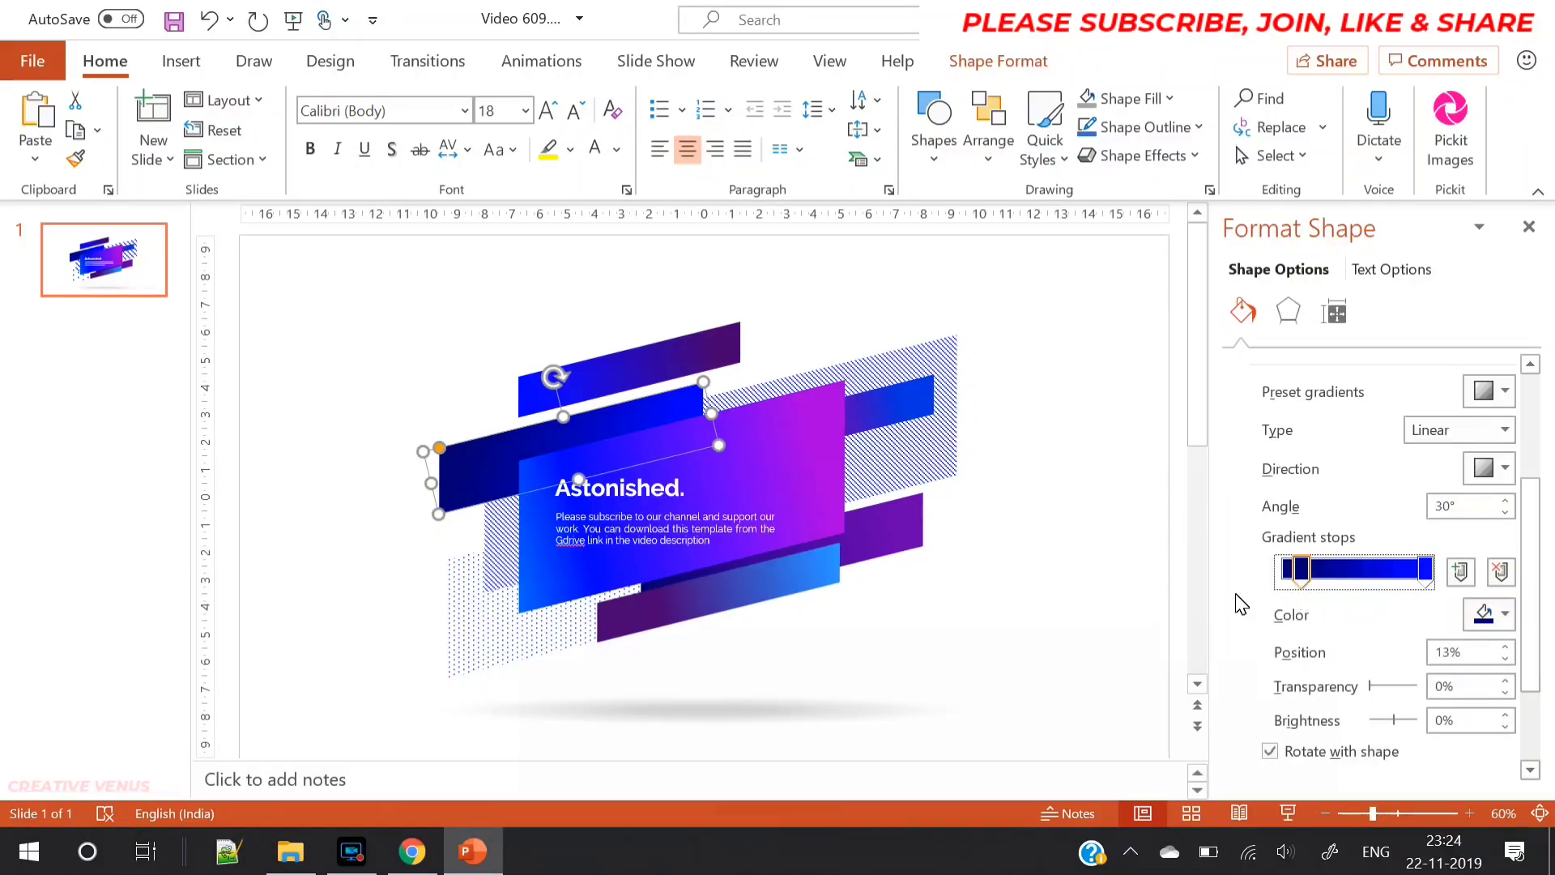
click(965, 611)
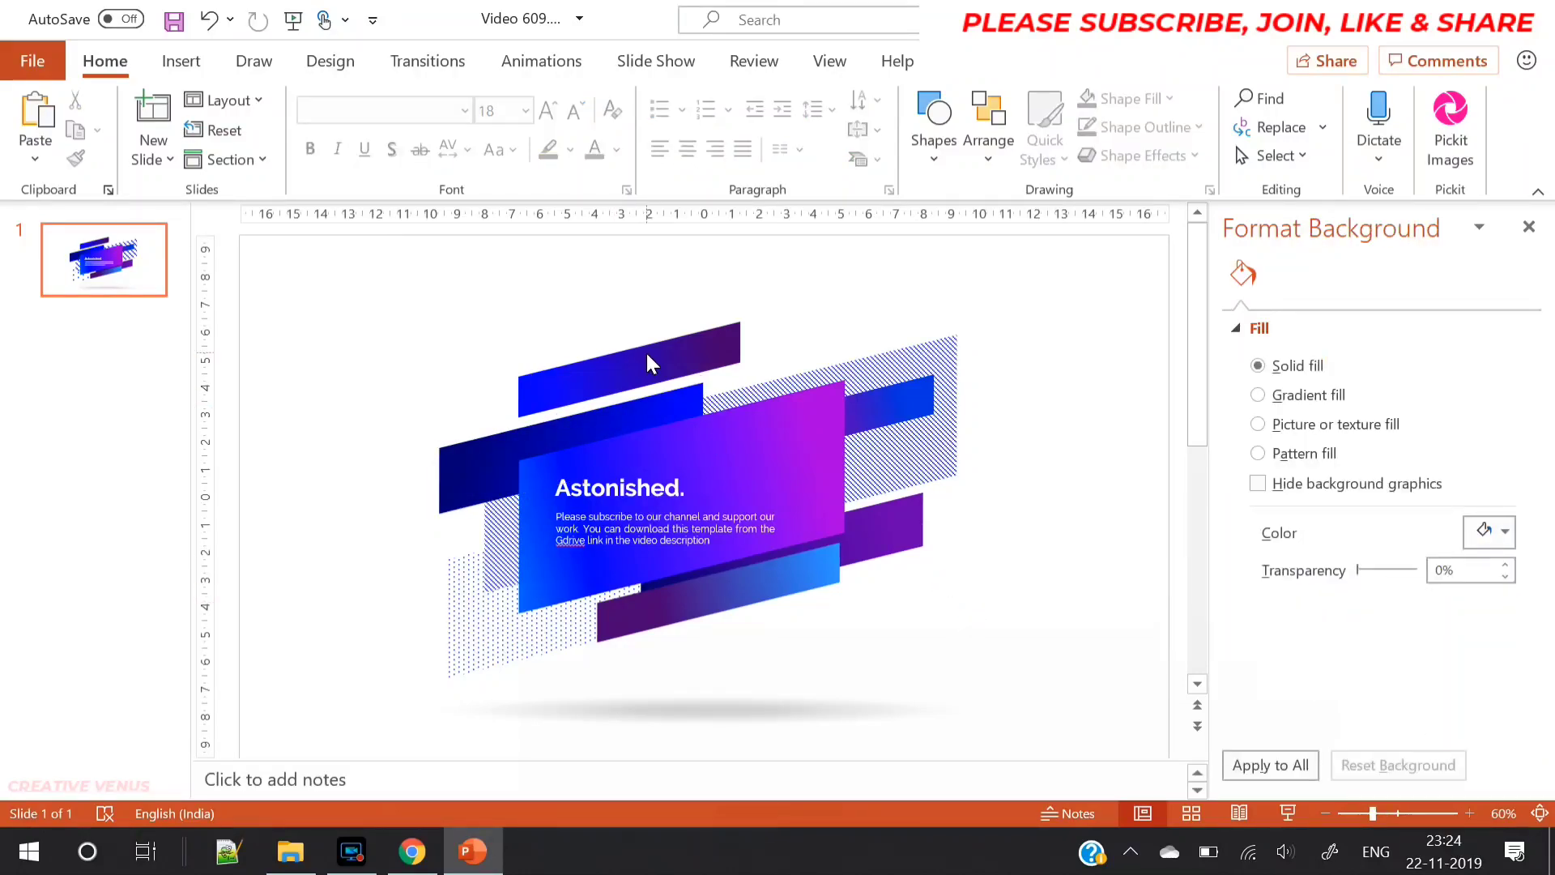
- Move the small top bar slightly right and down
drag(648, 362, 683, 376)
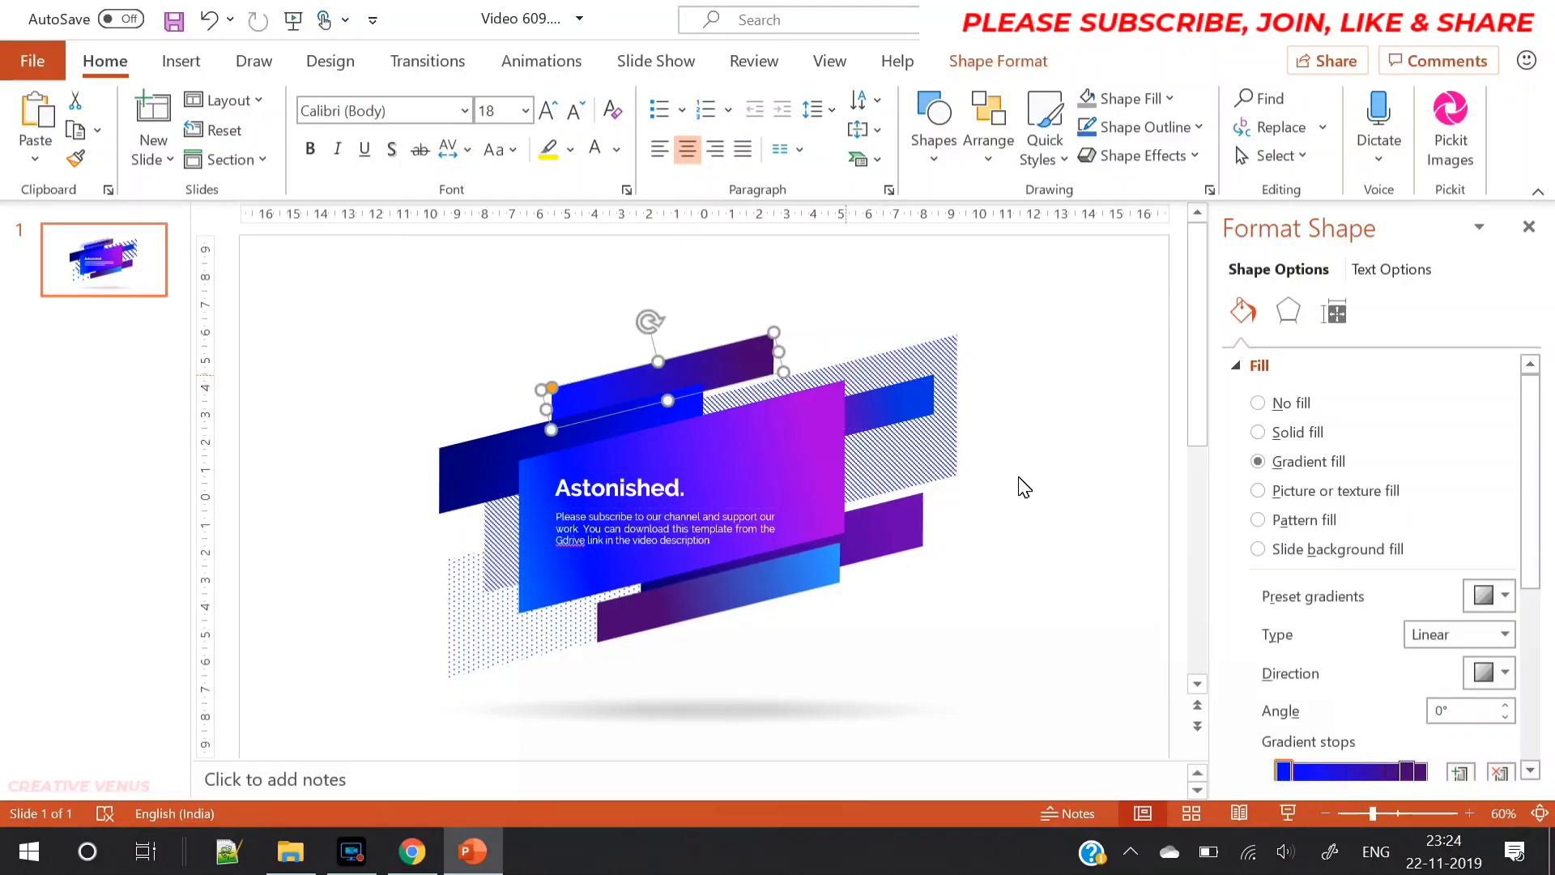
click(1077, 556)
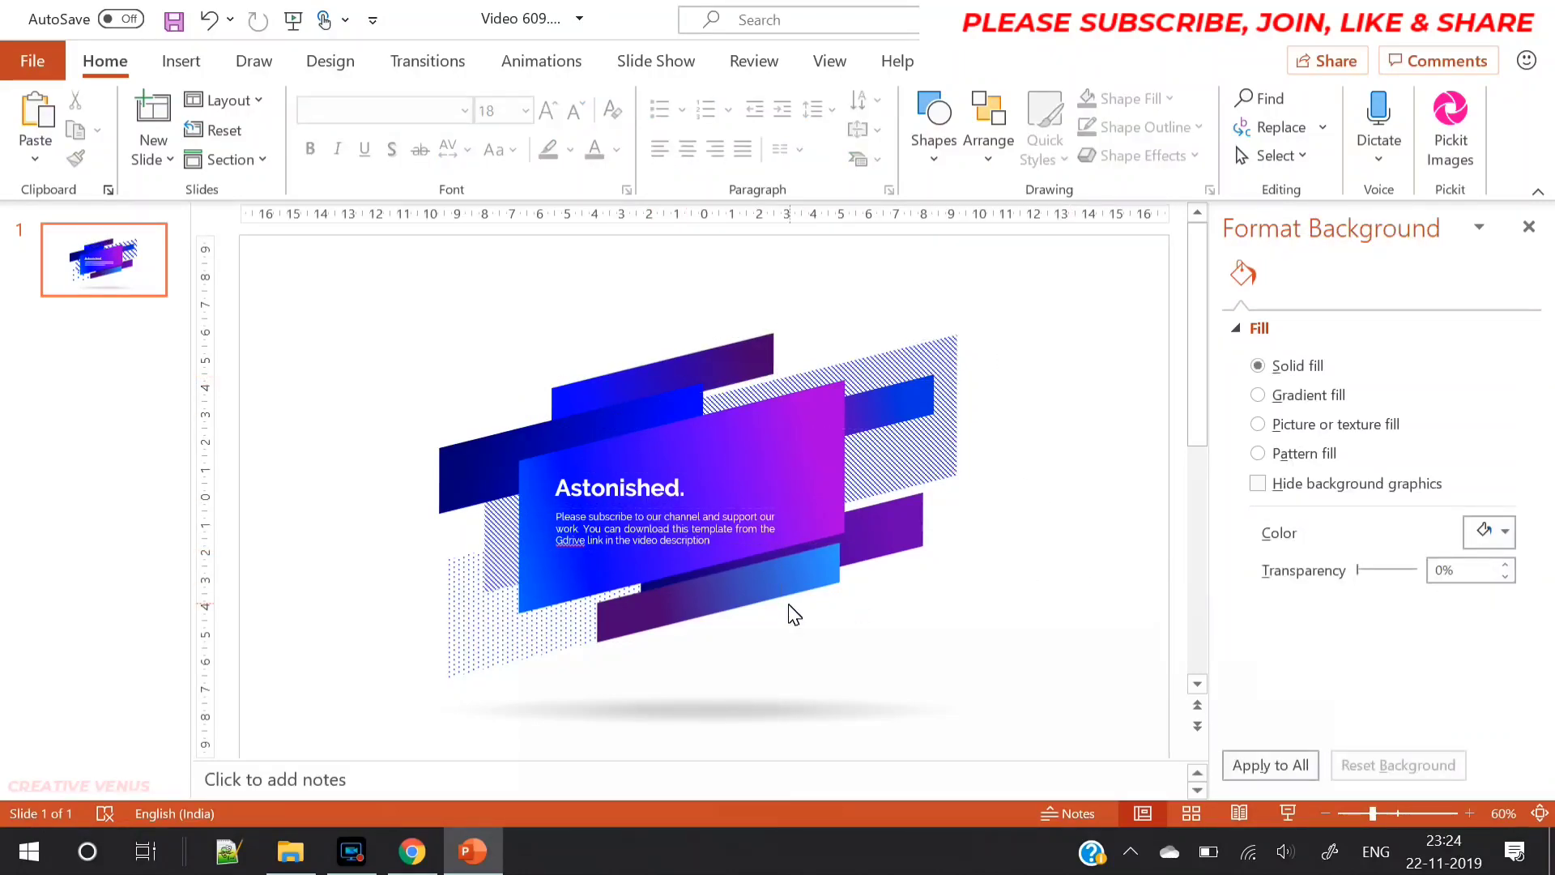
click(686, 719)
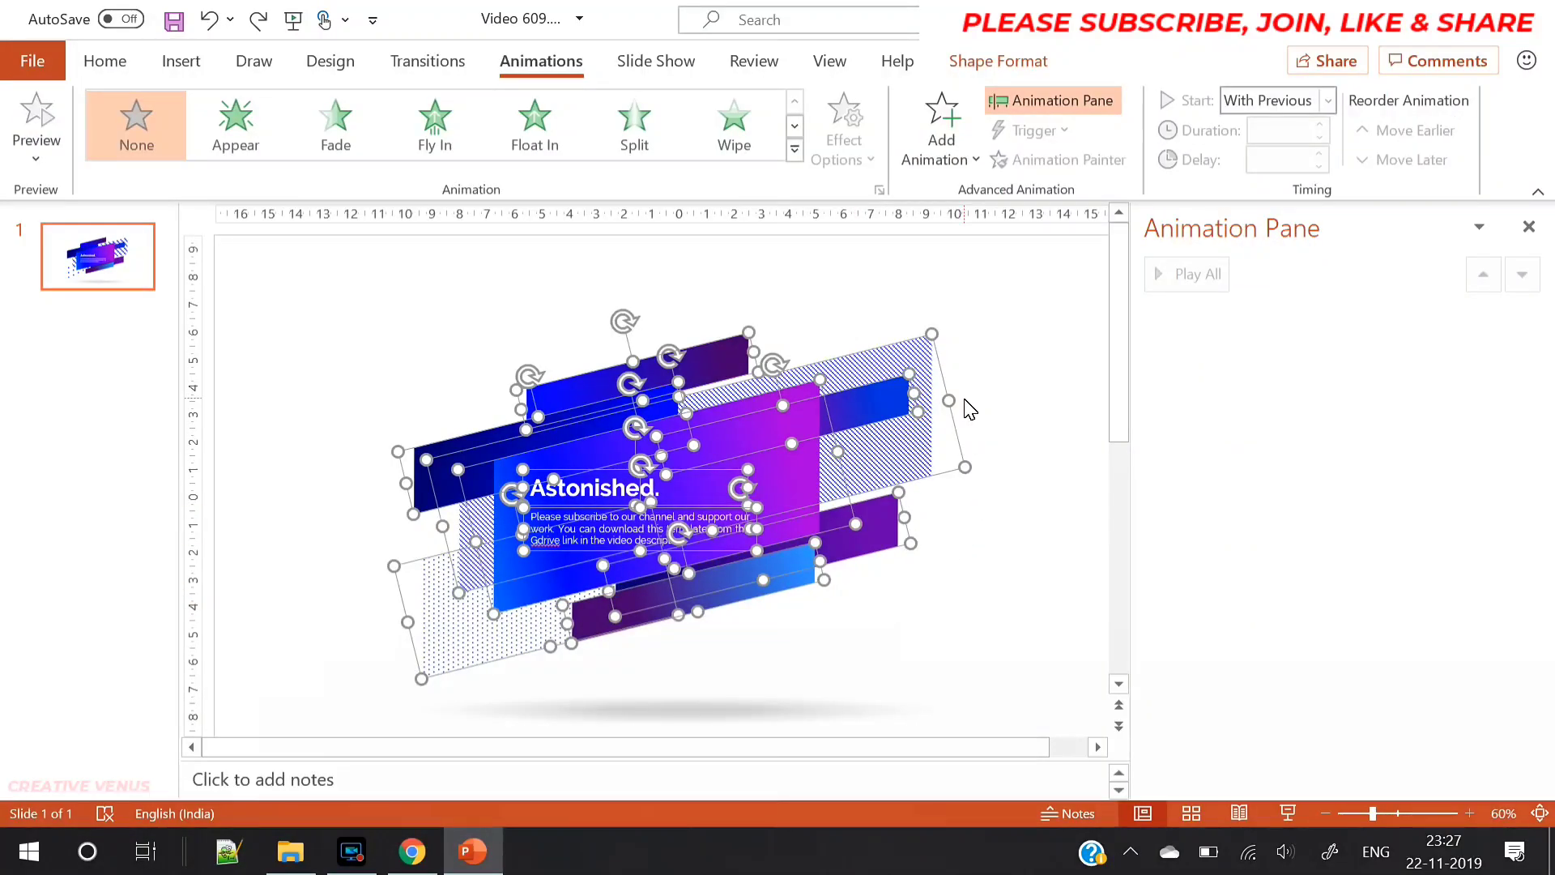
- Apply a Custom Path motion animation to all selected shapes, set to start With Previous
click(940, 142)
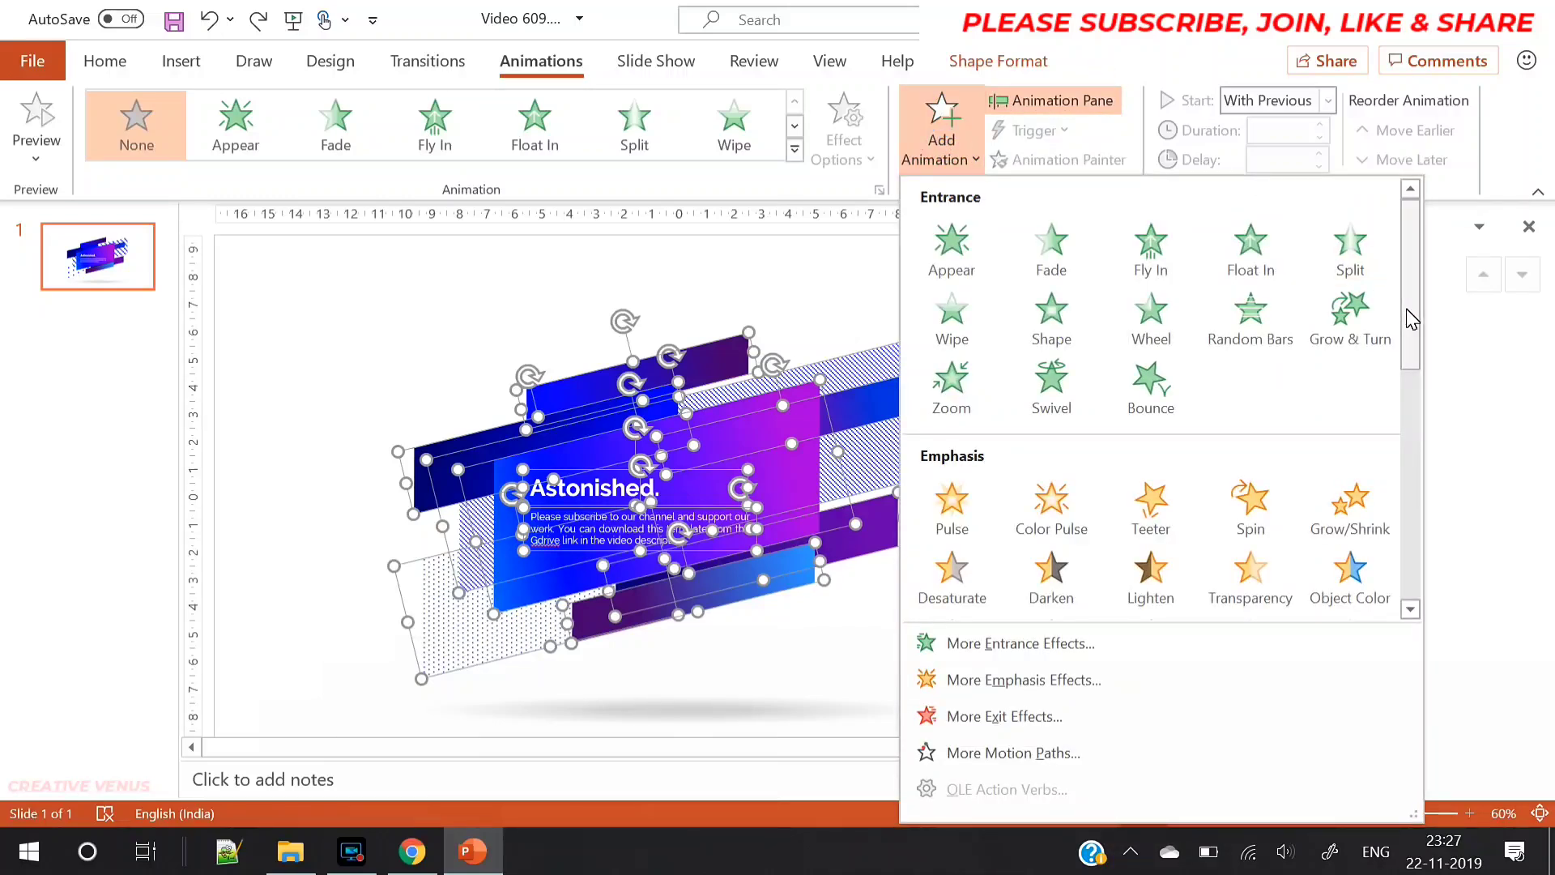
drag(1410, 283, 1411, 515)
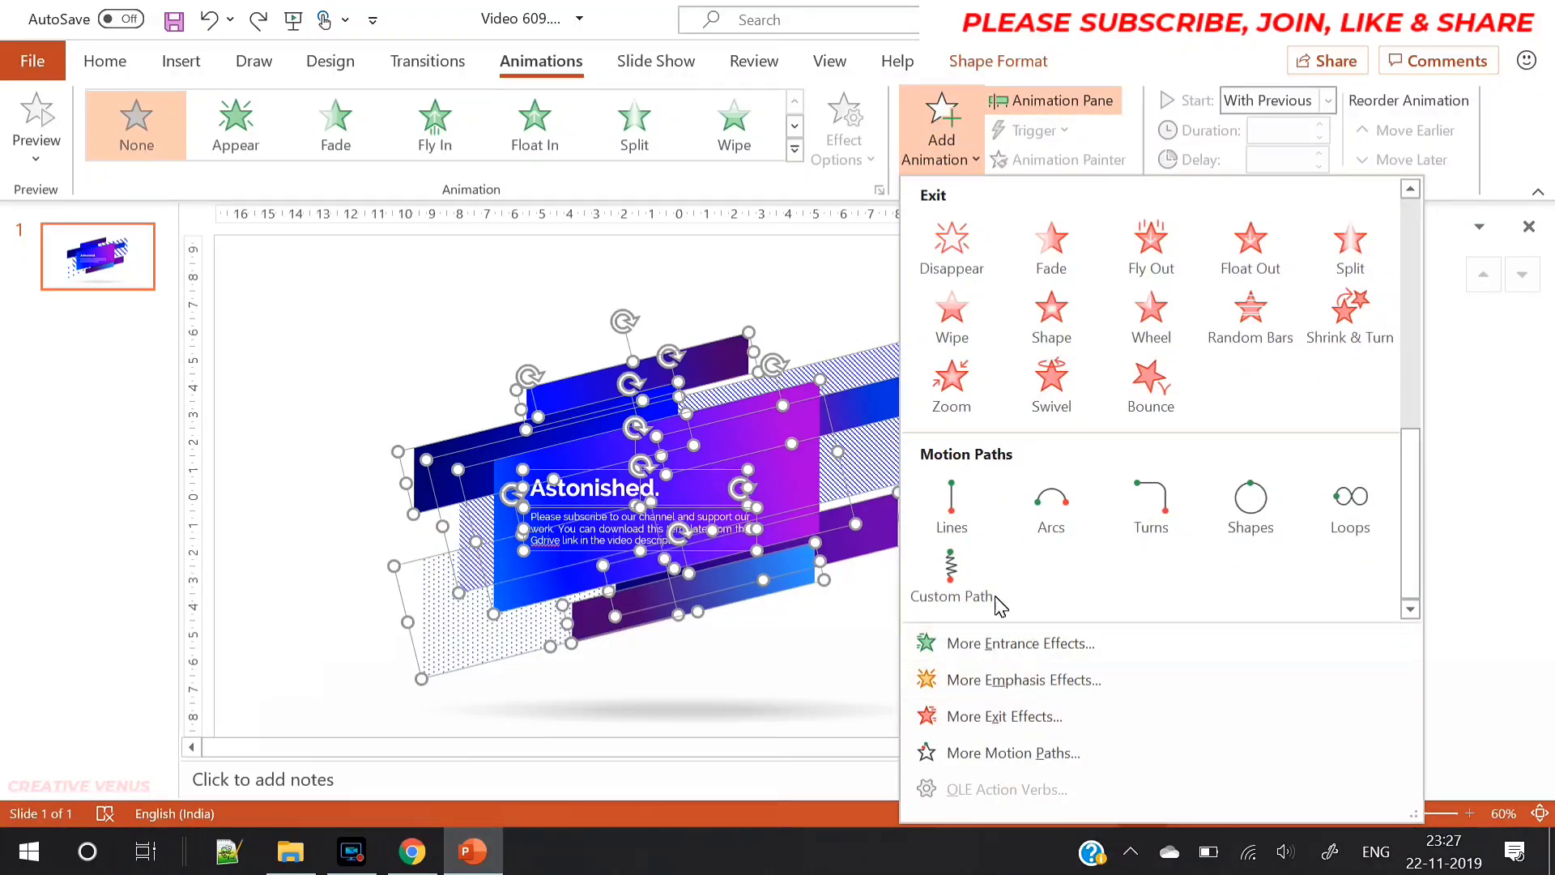
click(950, 577)
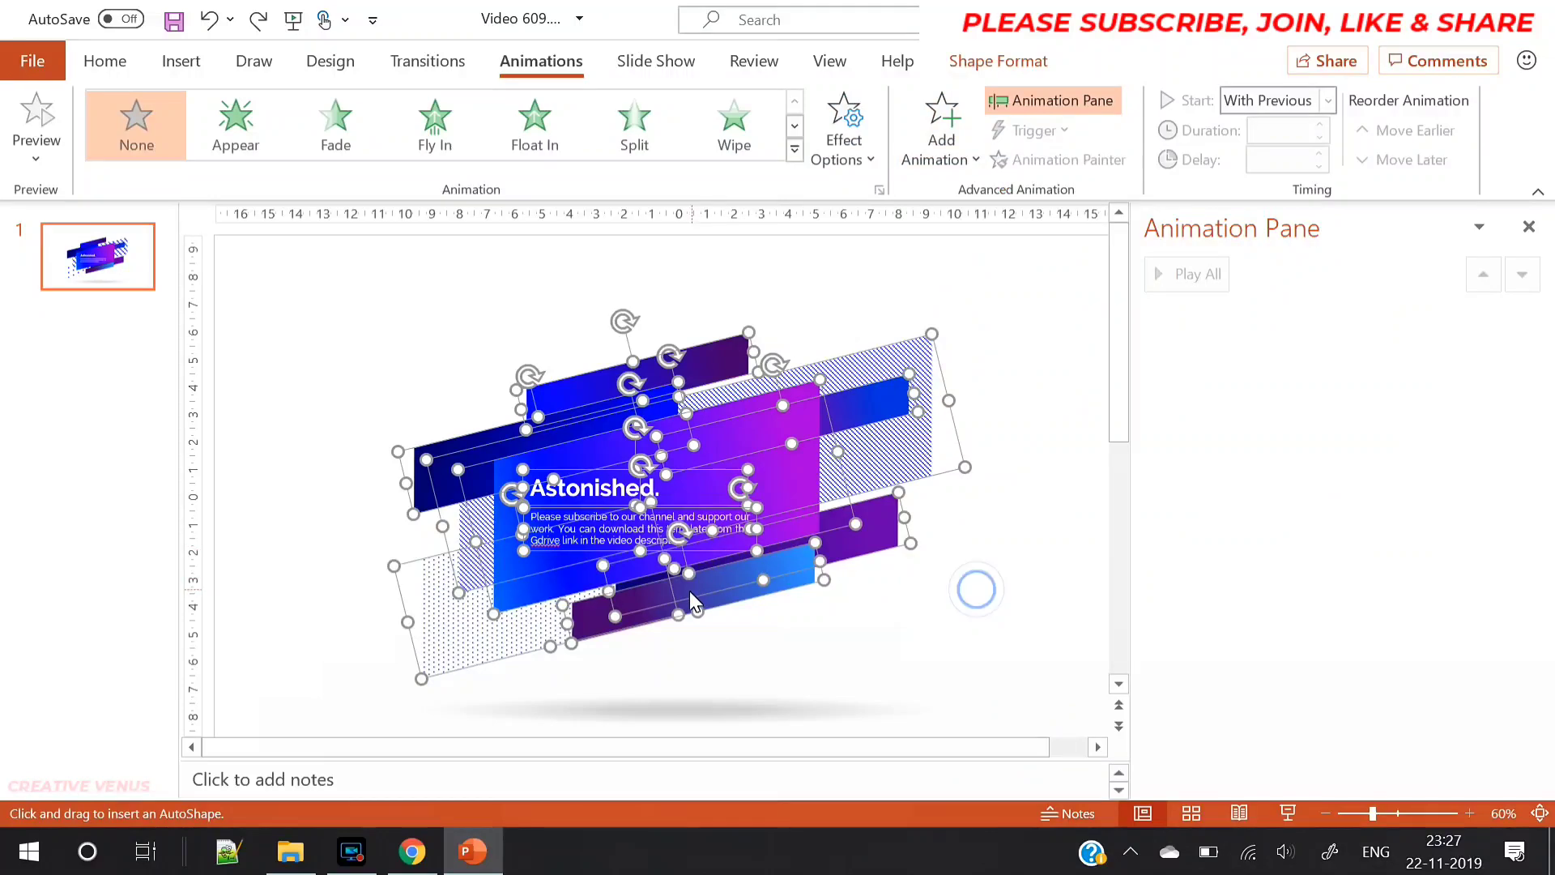
double_click(669, 517)
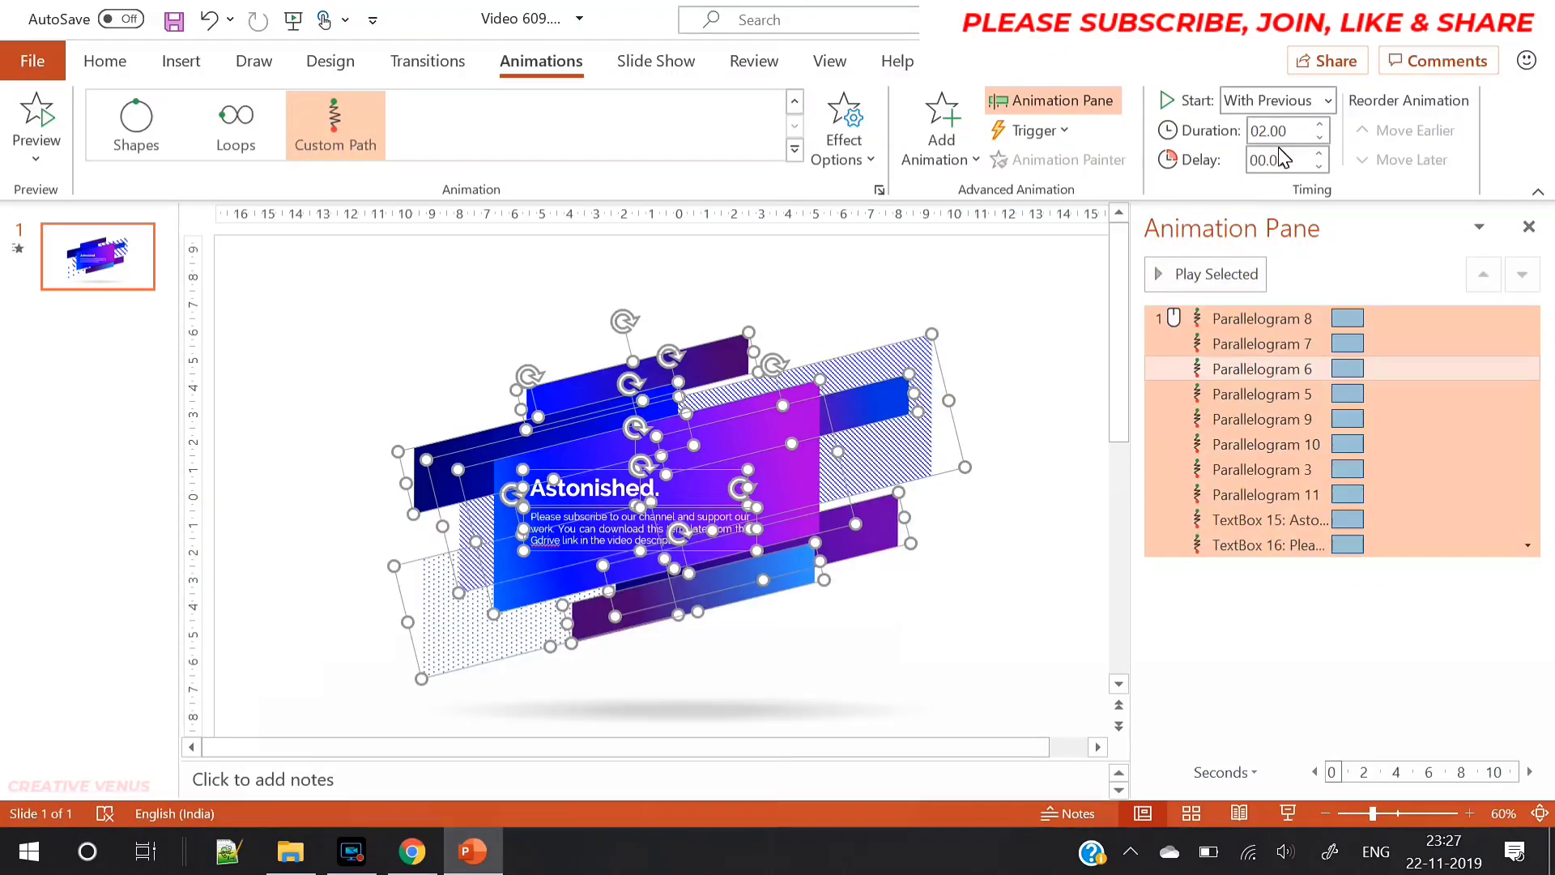
click(1324, 104)
click(1285, 163)
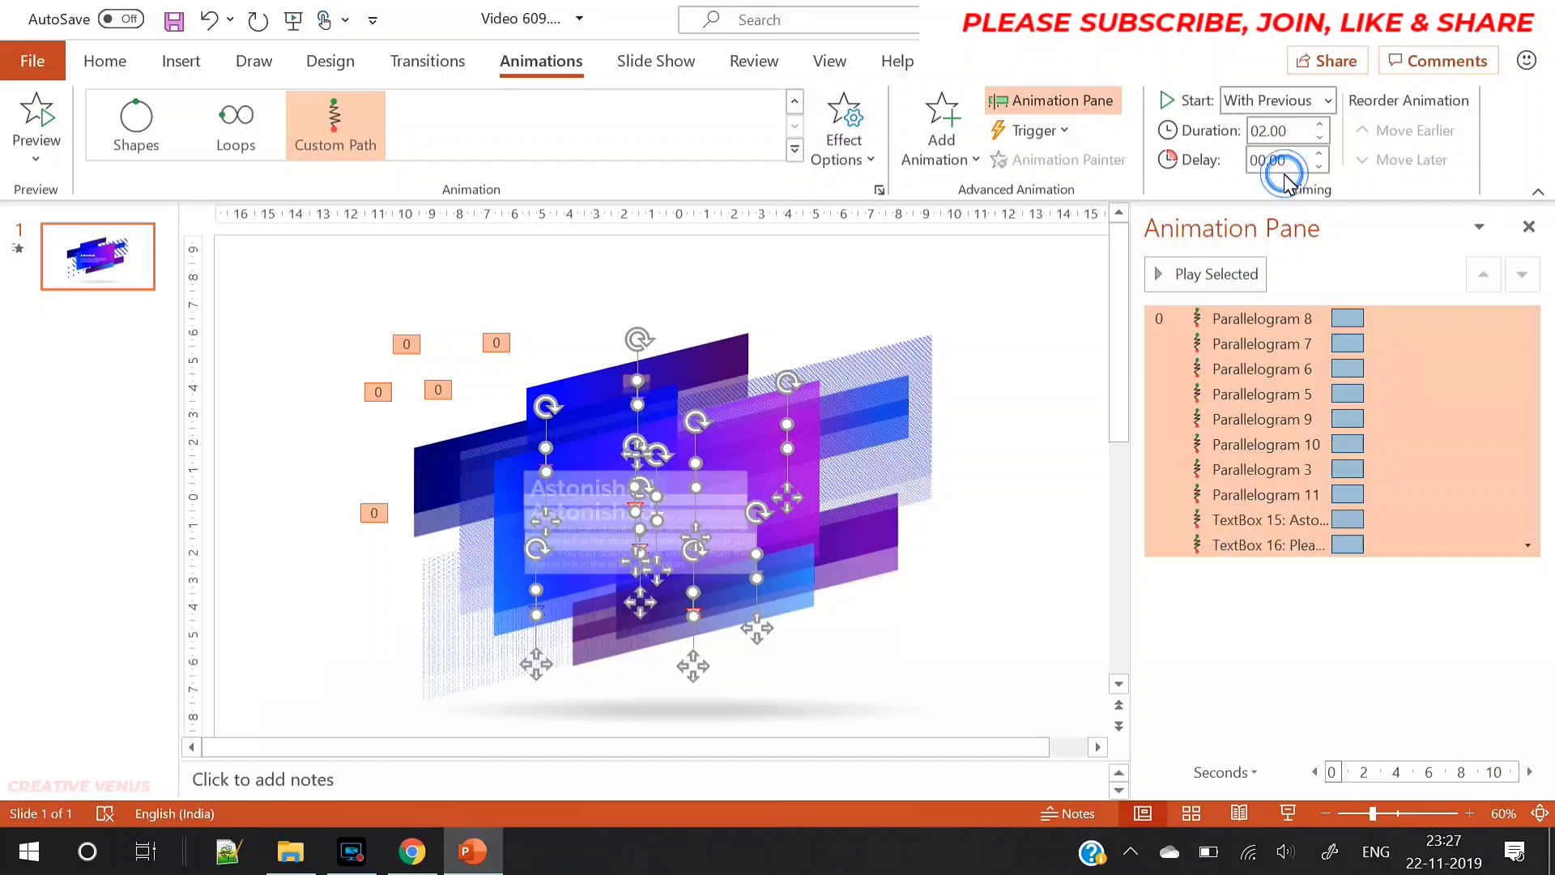
- Set the Custom Path animations to Auto-reverse, 3-second duration, repeating Until End of Slide
right_click(1261, 348)
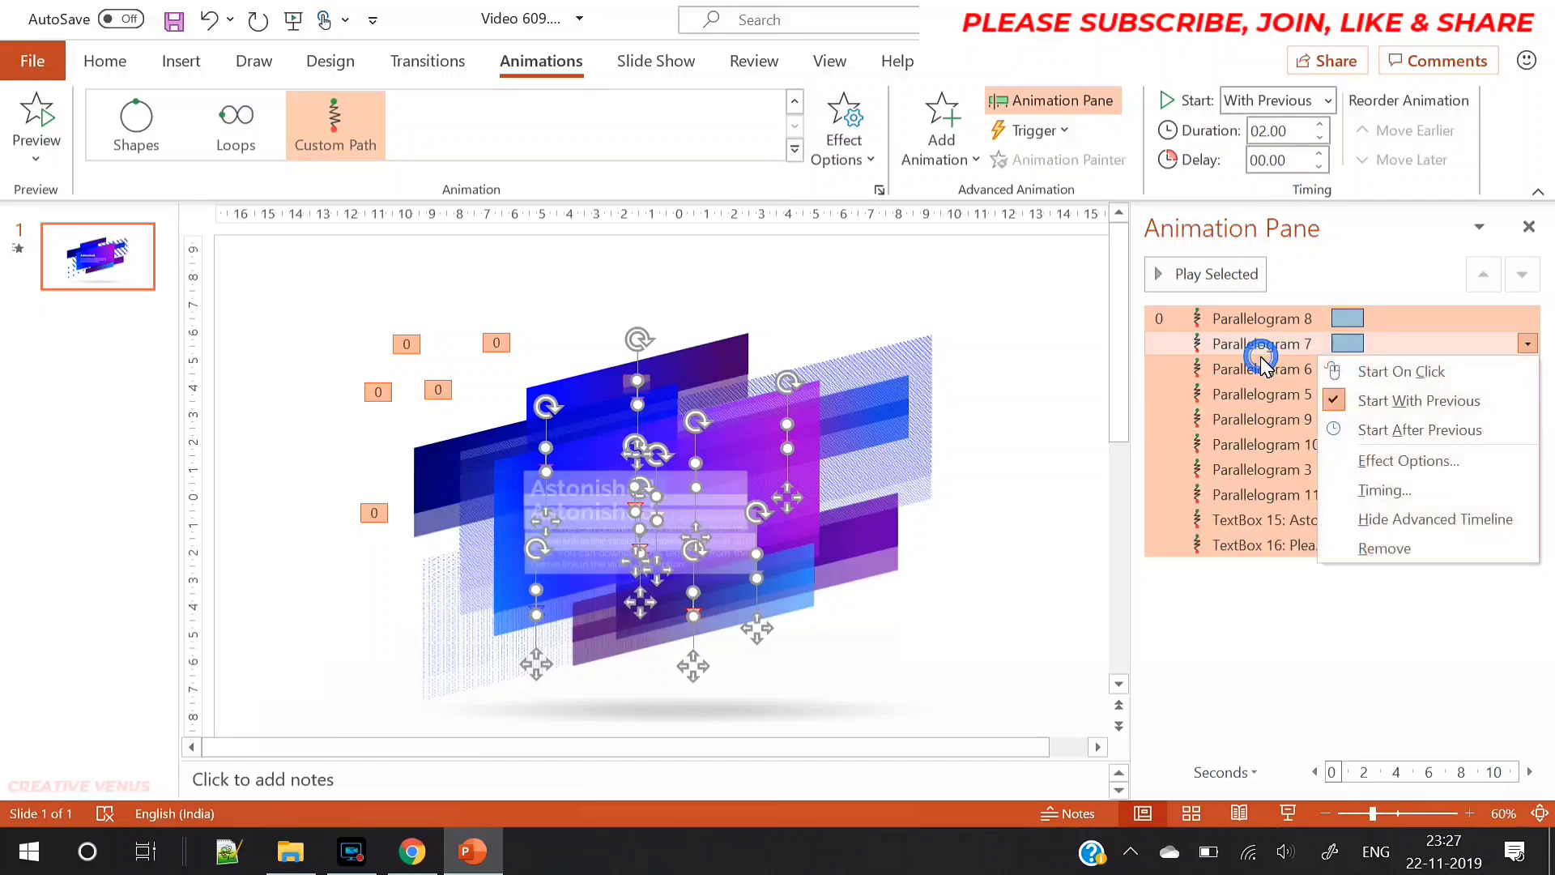
click(1349, 452)
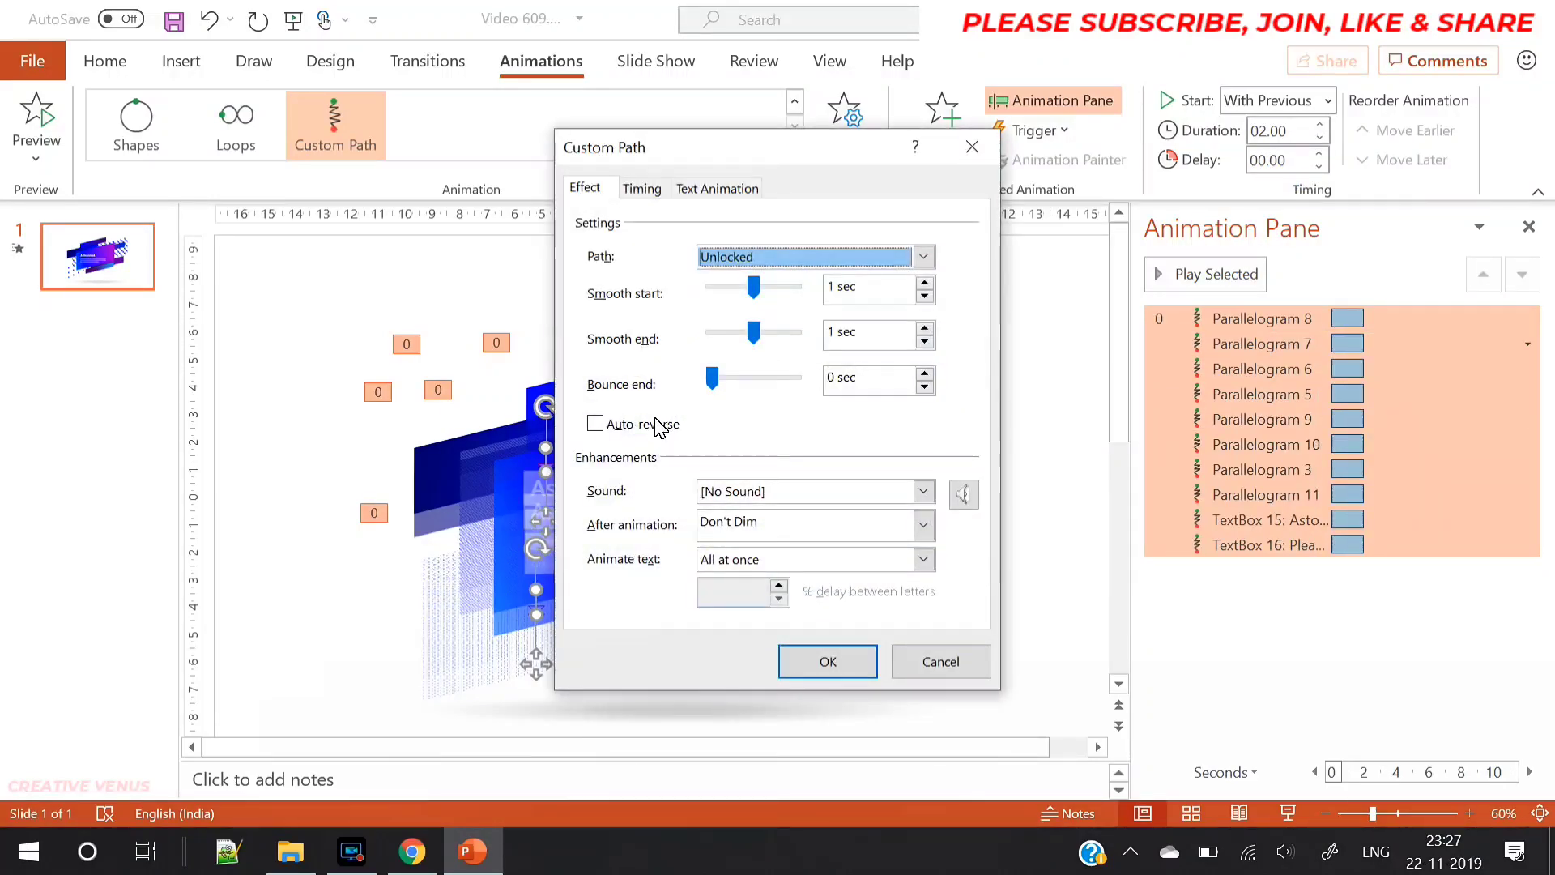
click(648, 424)
click(641, 189)
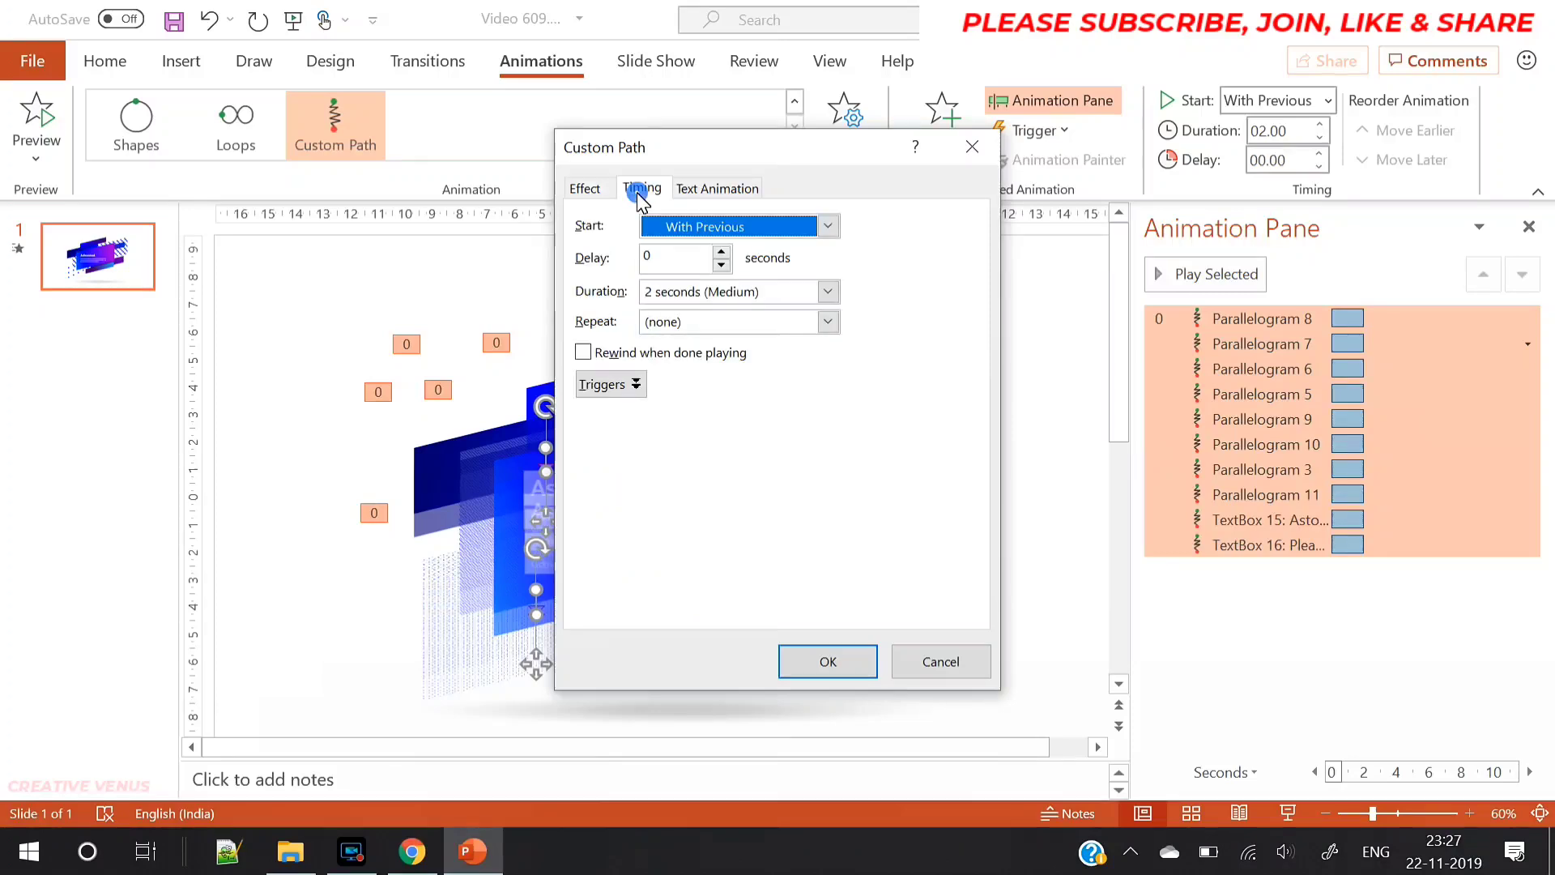
click(828, 292)
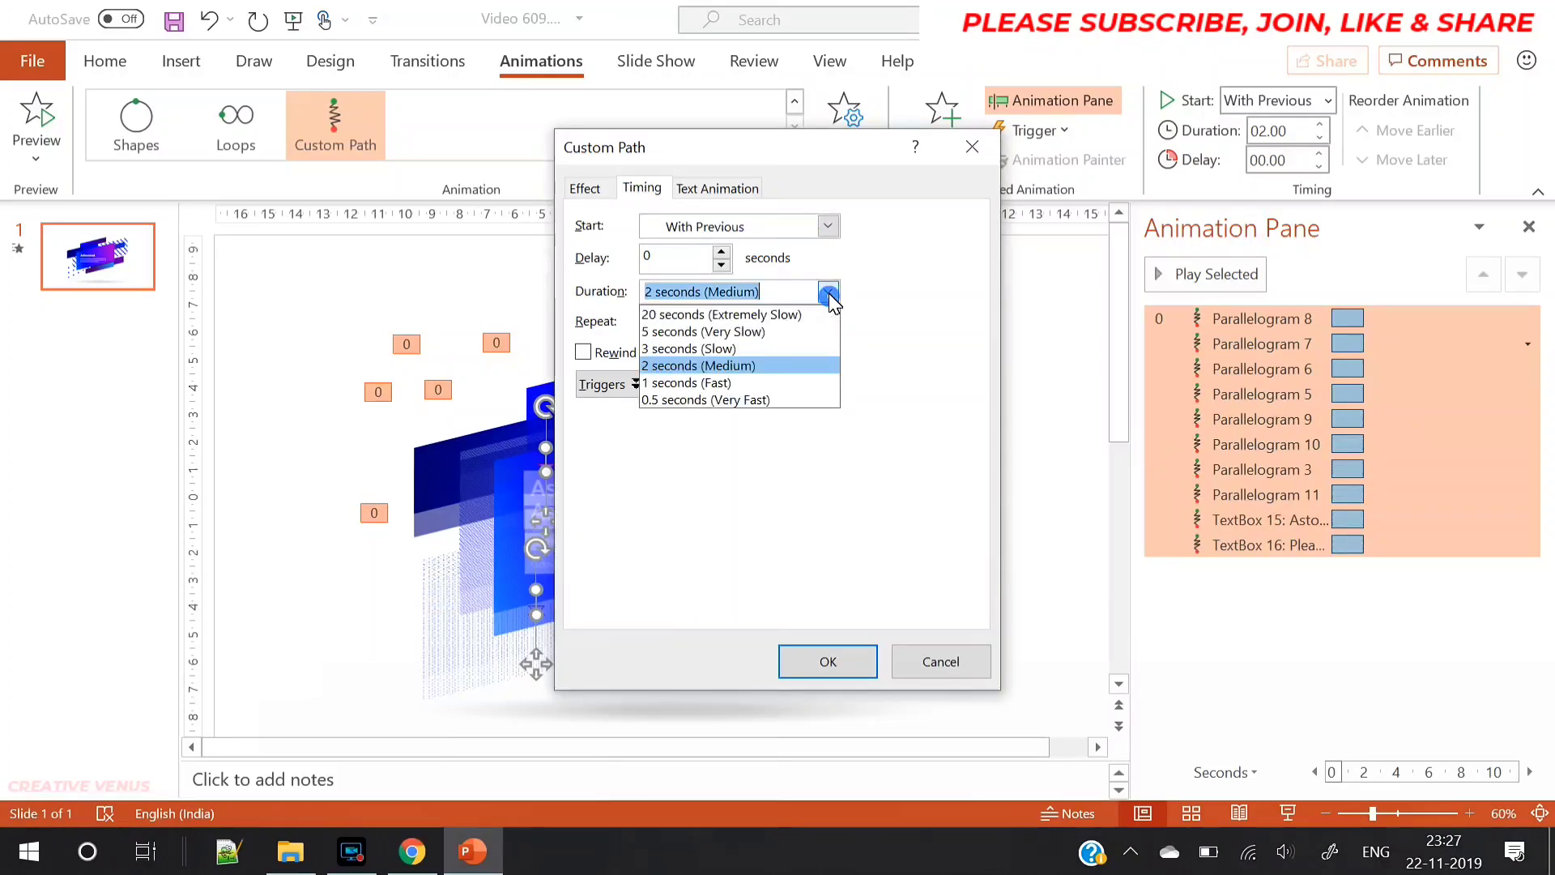
click(737, 347)
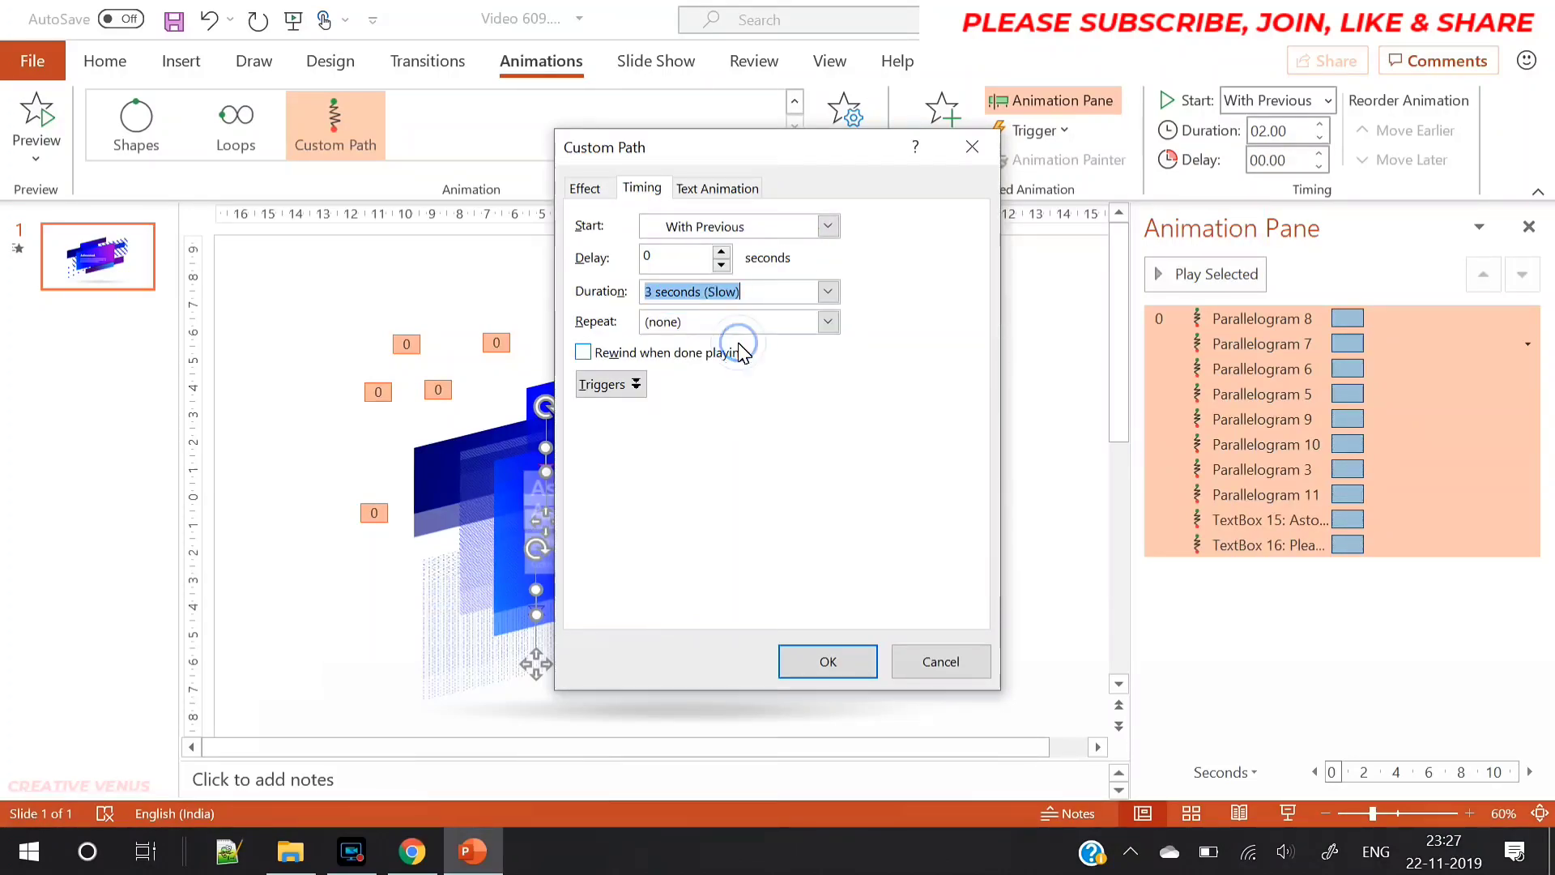
click(826, 322)
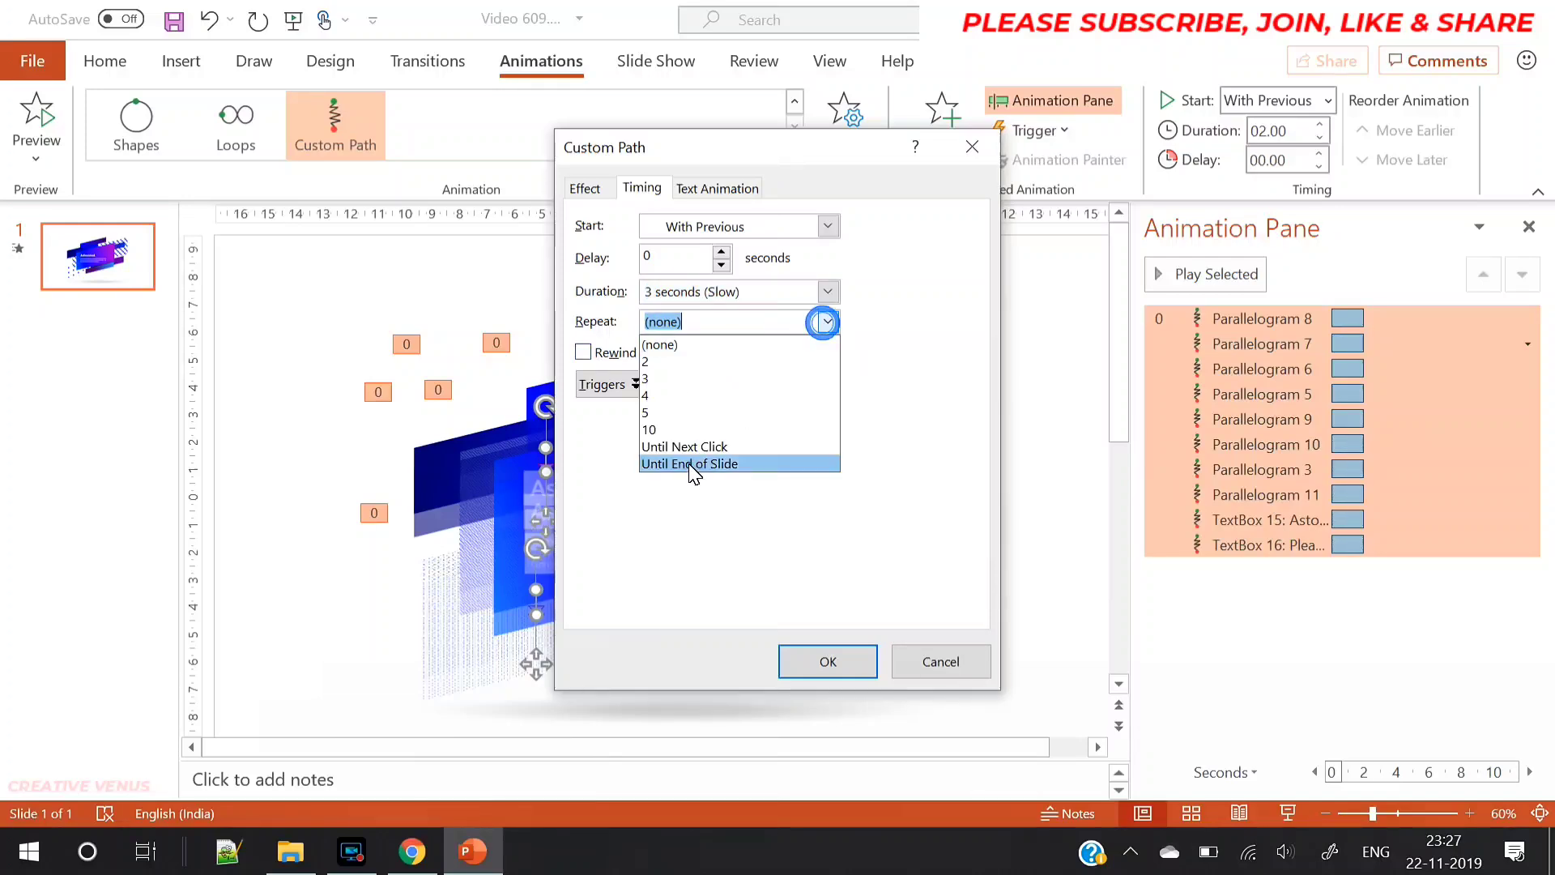
click(697, 463)
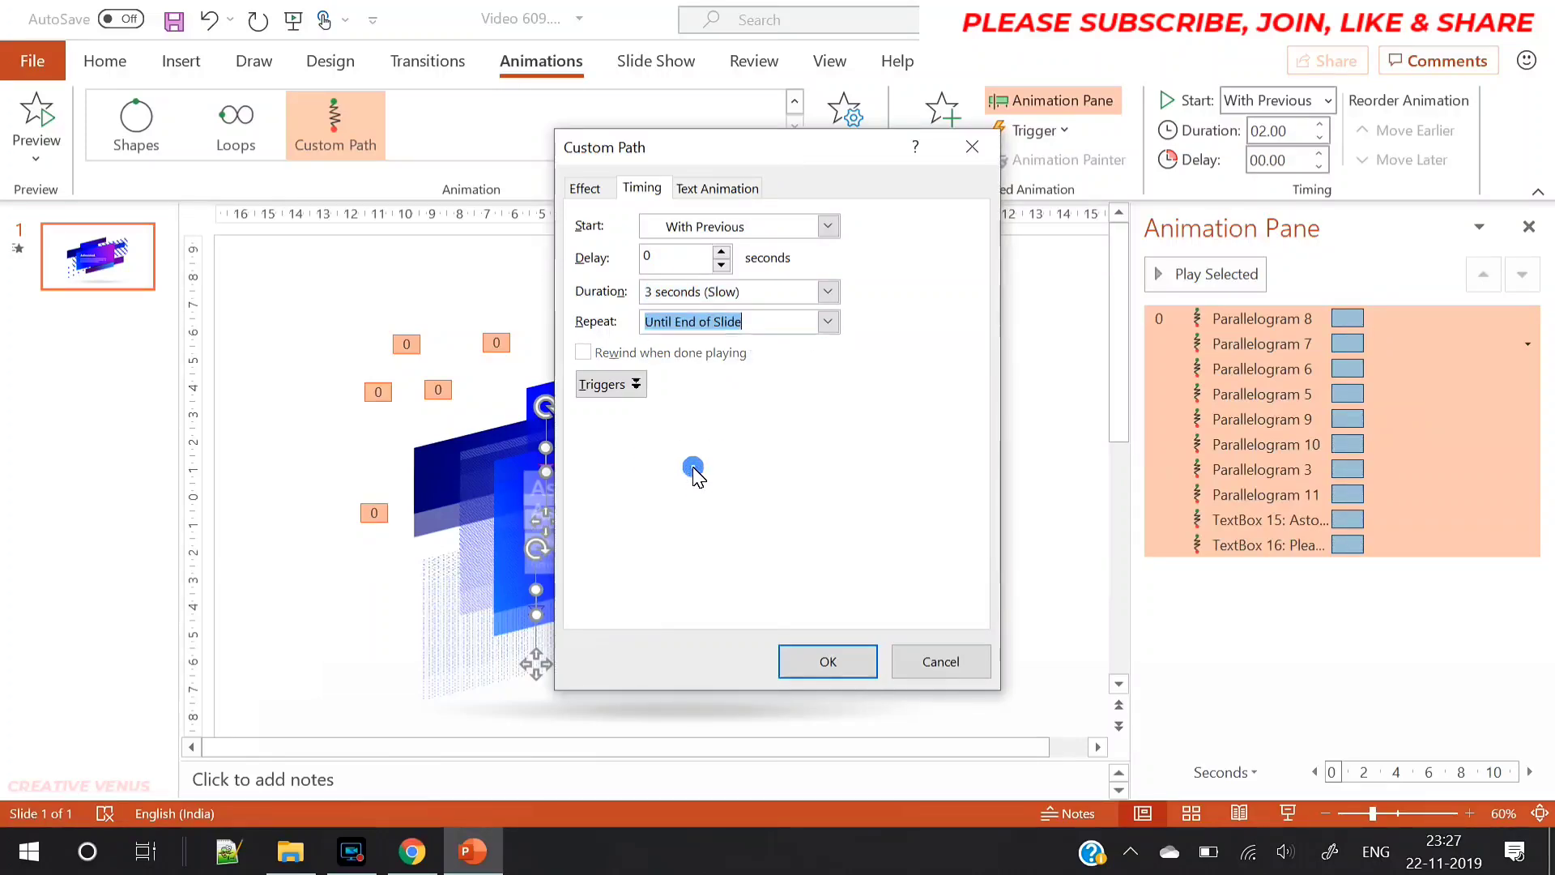
click(824, 670)
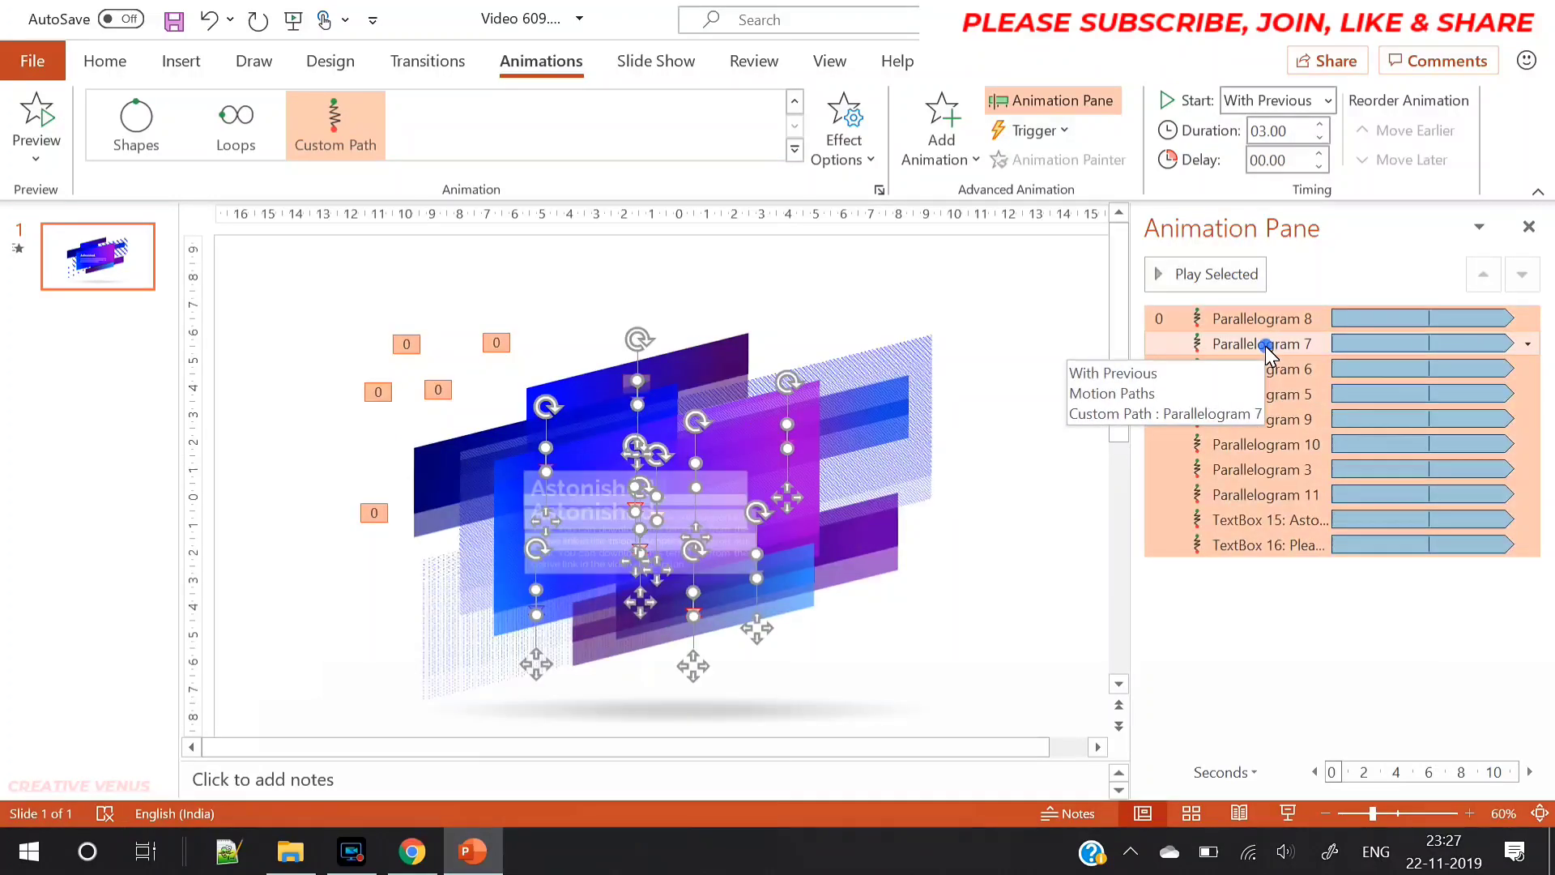
- Stagger delays to 0.25, 0.50 and 0.75 s, dropping Parallelogram 7 and 6 in turn
click(1265, 347)
shift+click(1276, 546)
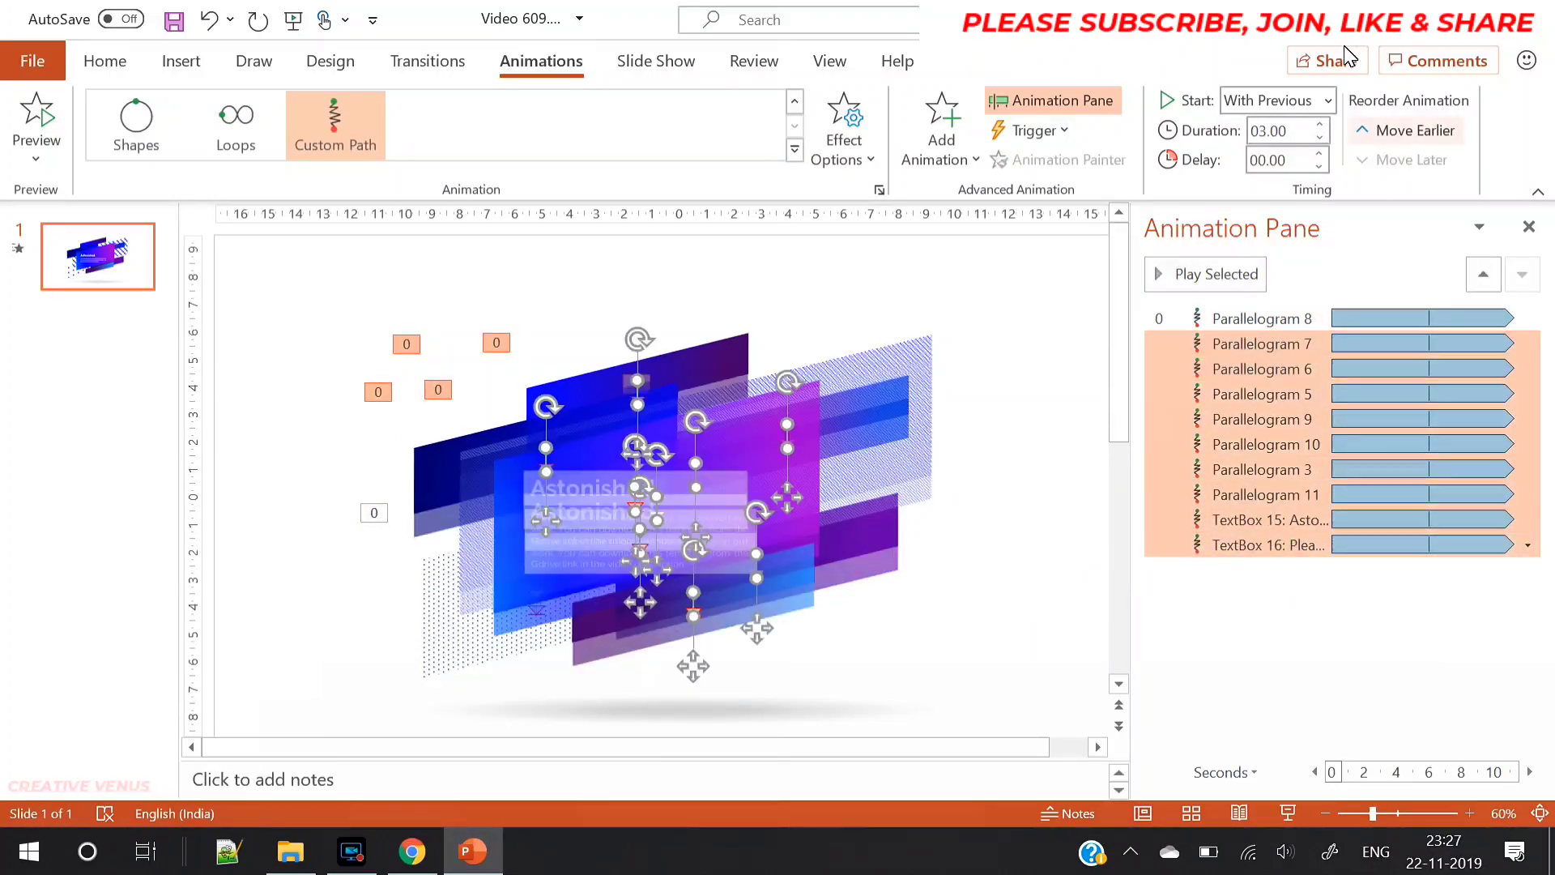
click(1320, 153)
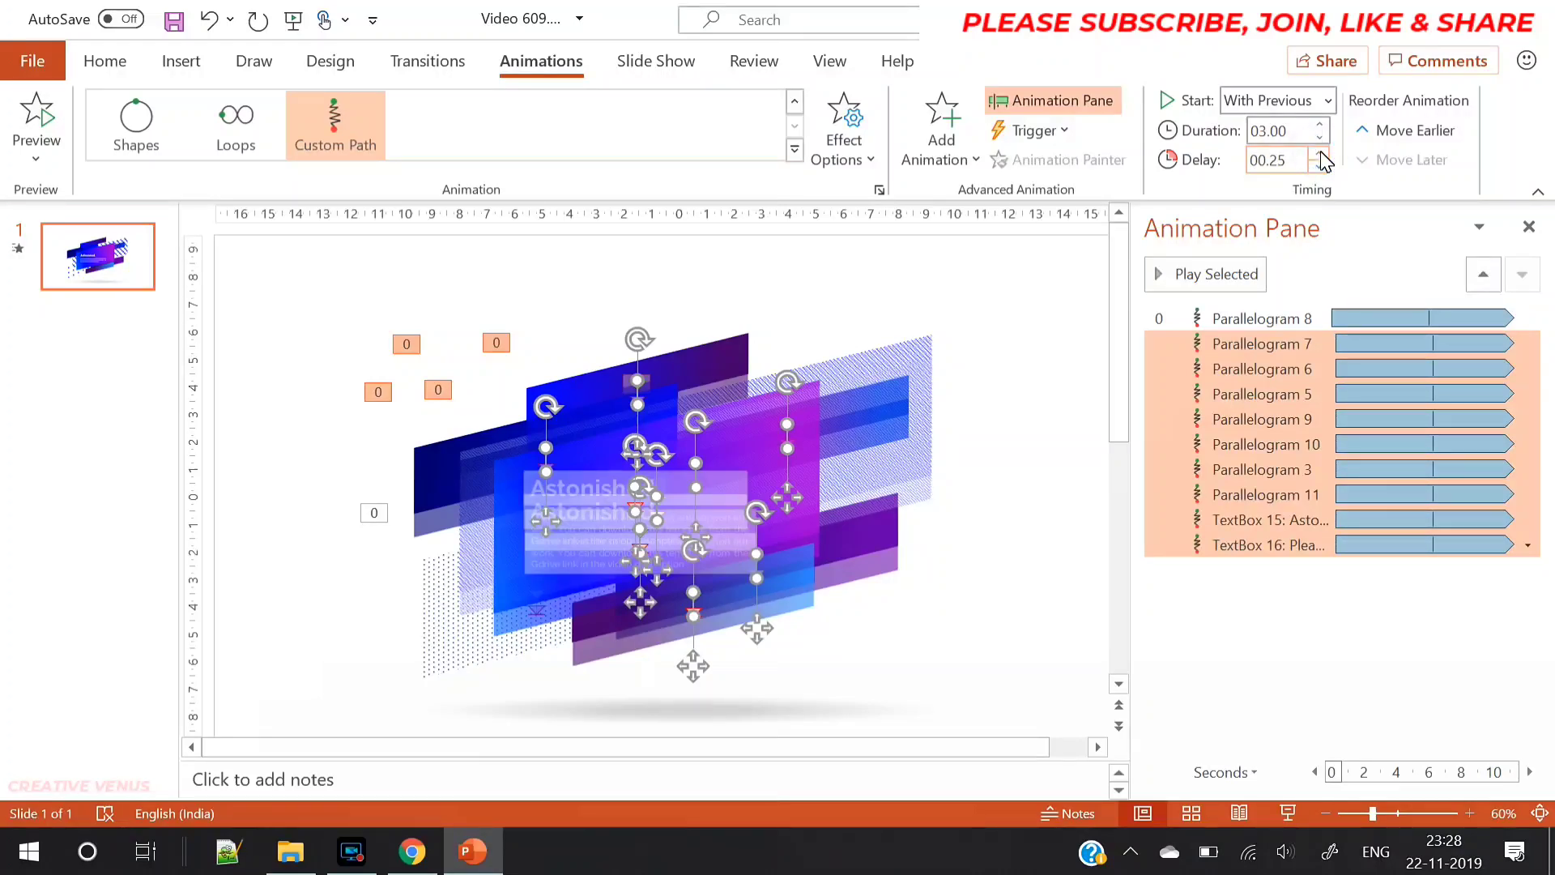
ctrl+click(1286, 343)
click(1320, 154)
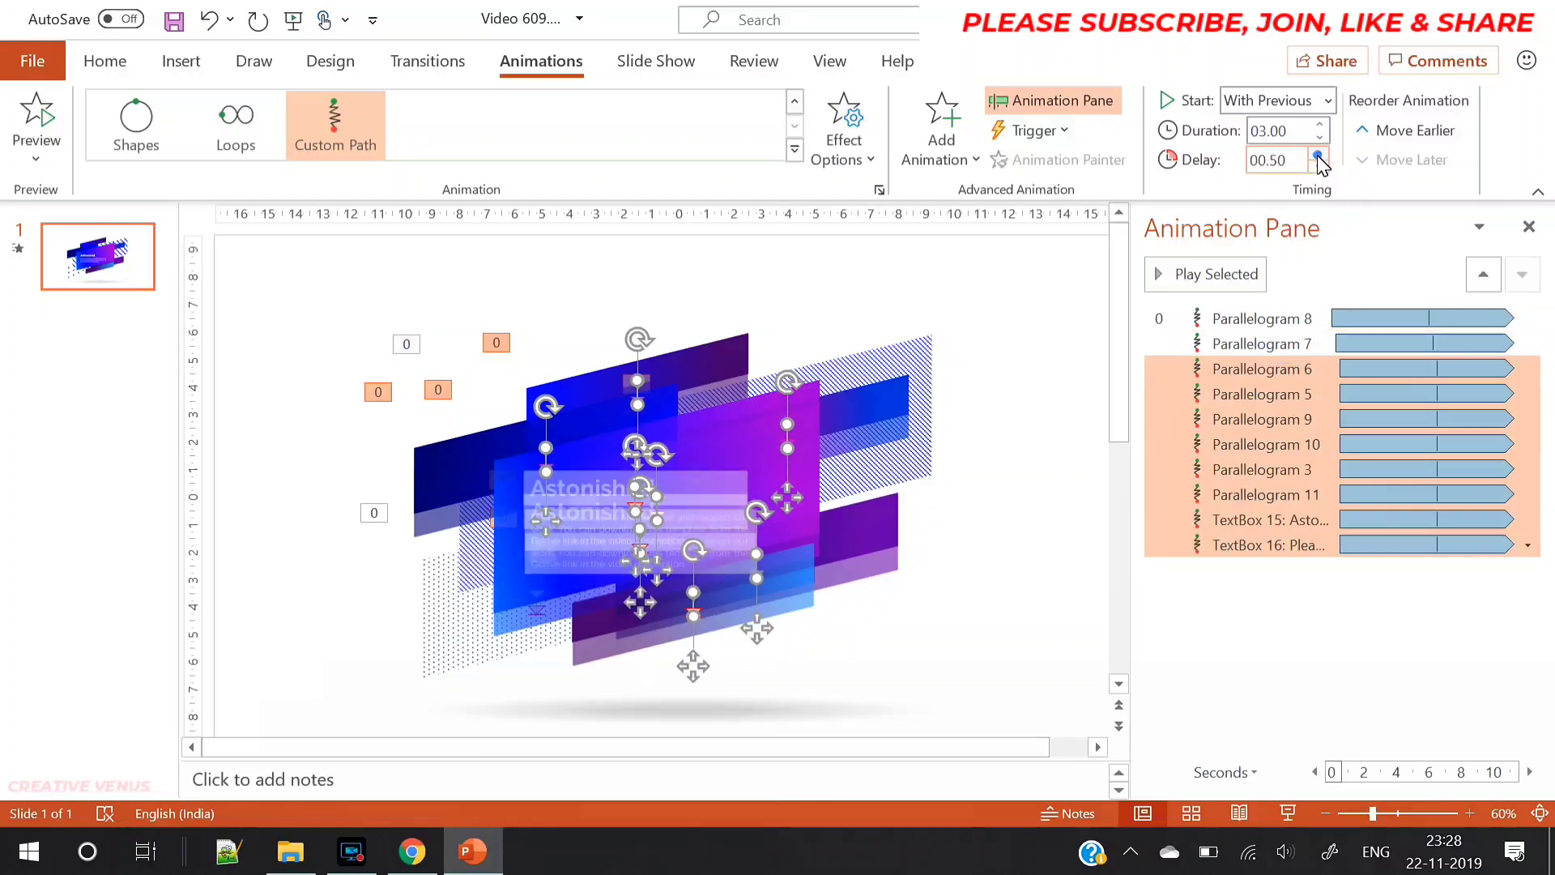
ctrl+click(1298, 377)
click(1296, 371)
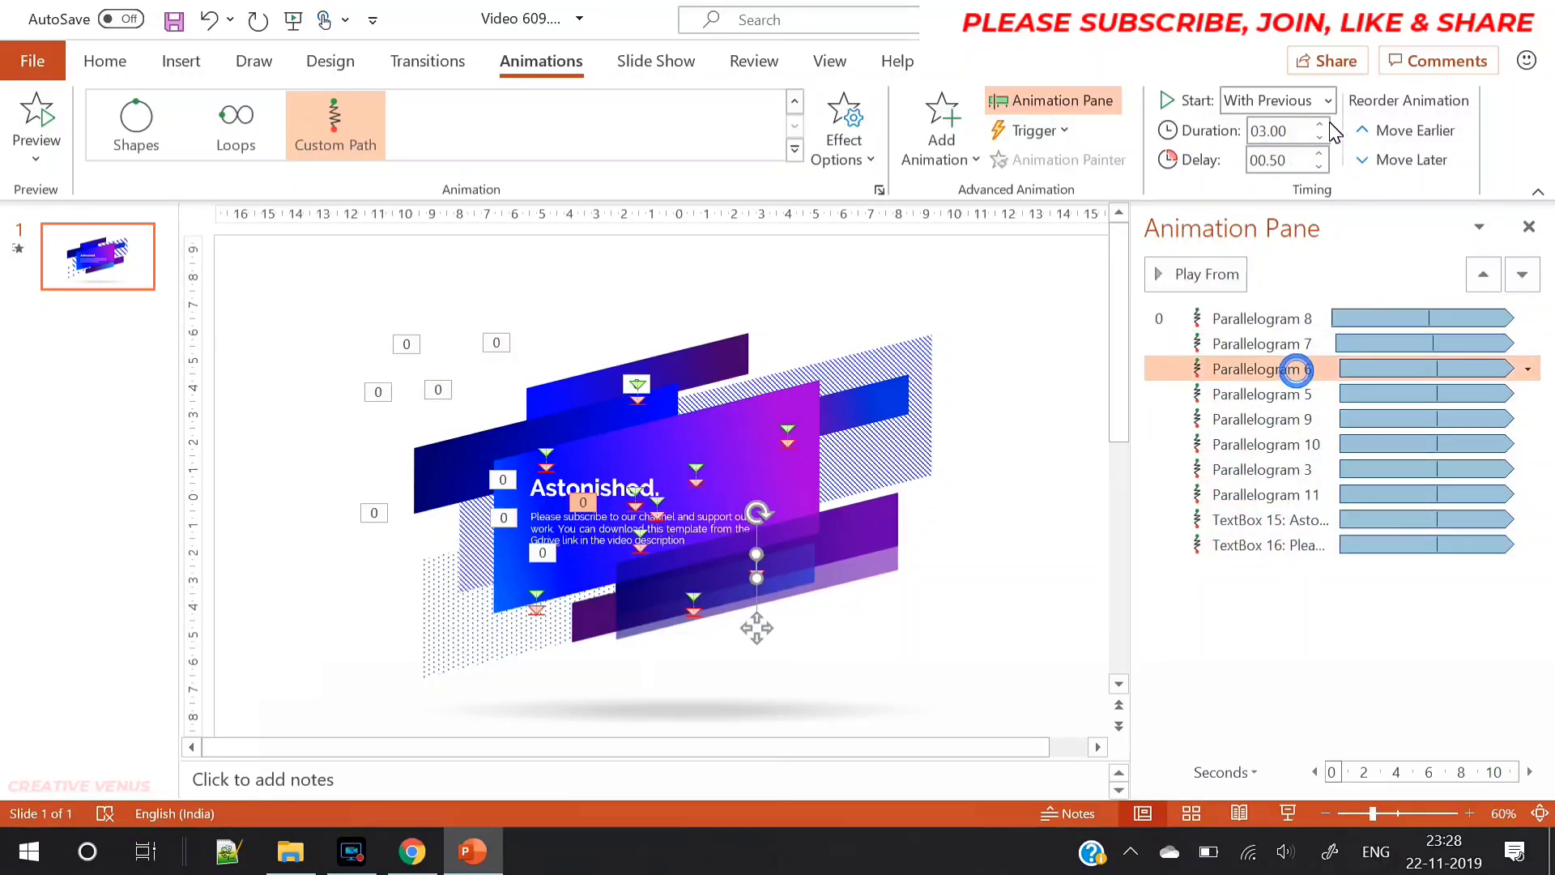
shift+click(1287, 546)
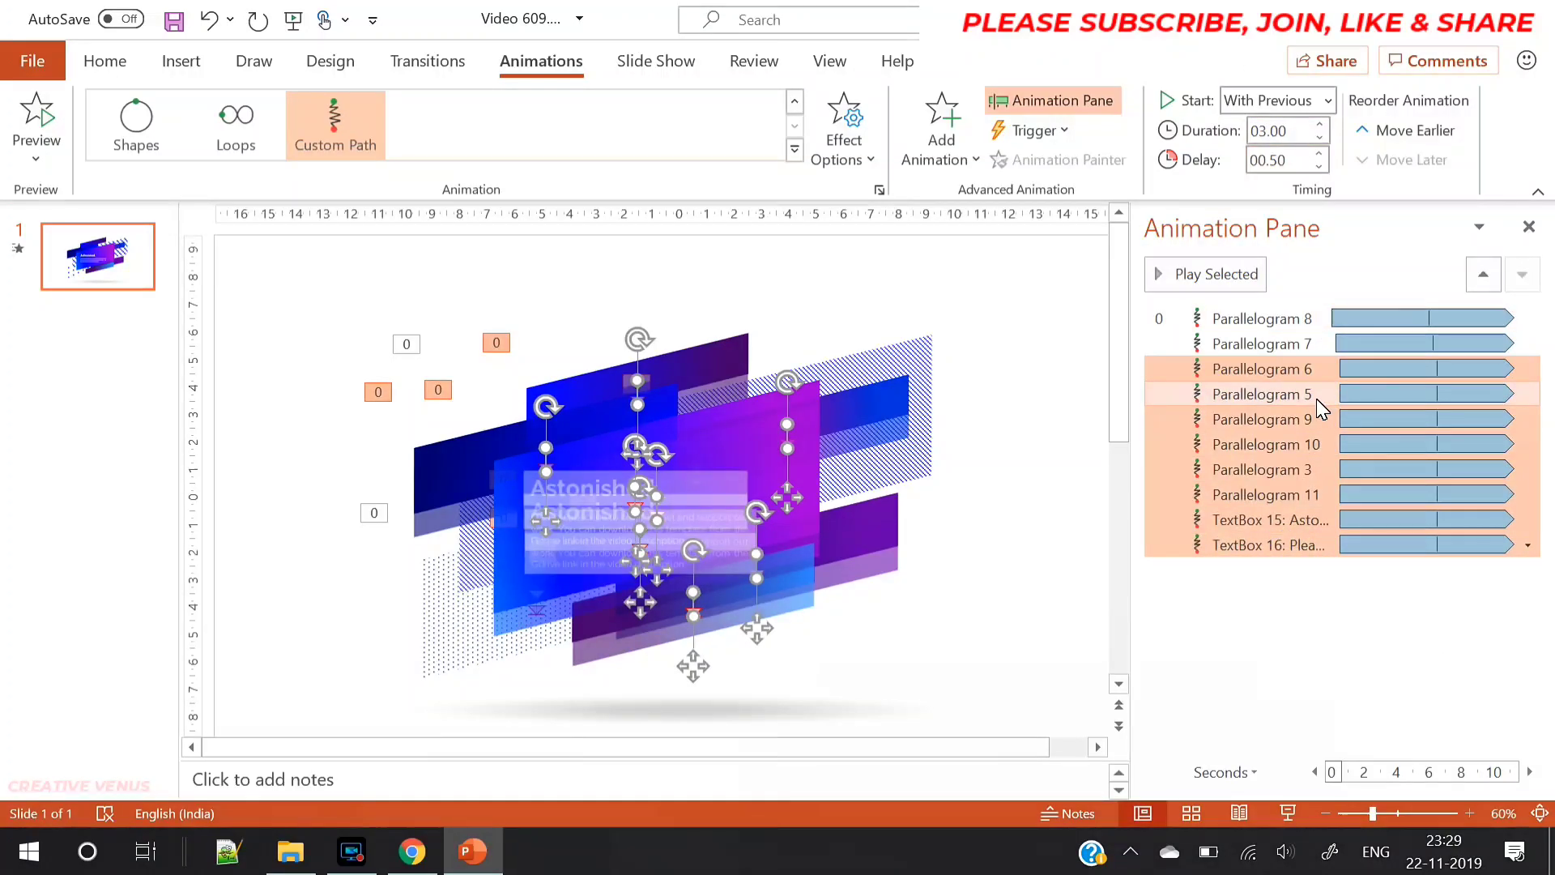
ctrl+click(1301, 371)
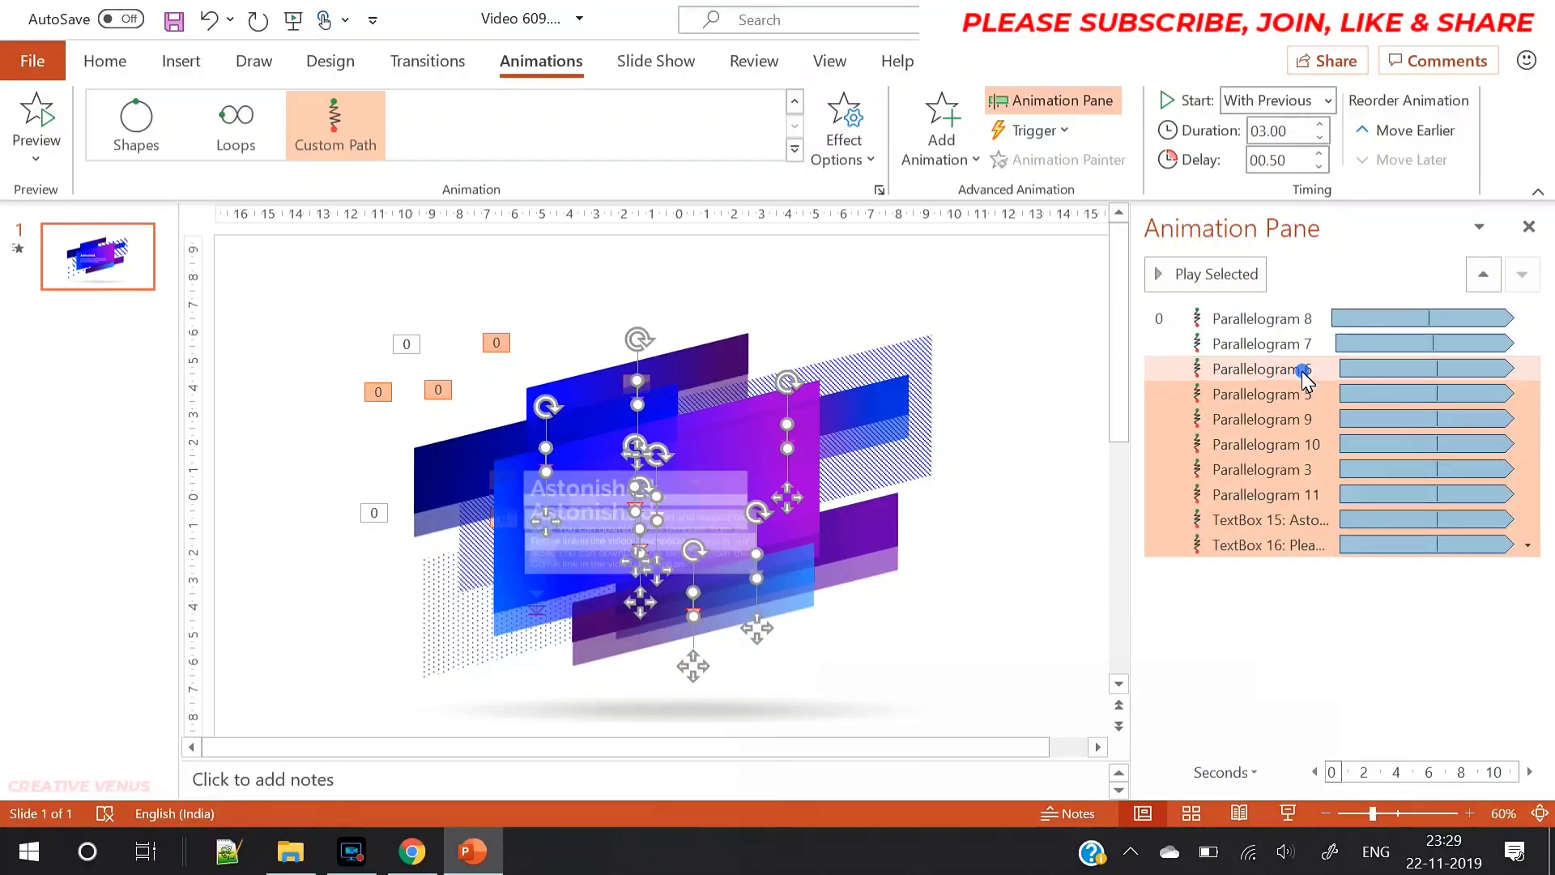
click(1319, 155)
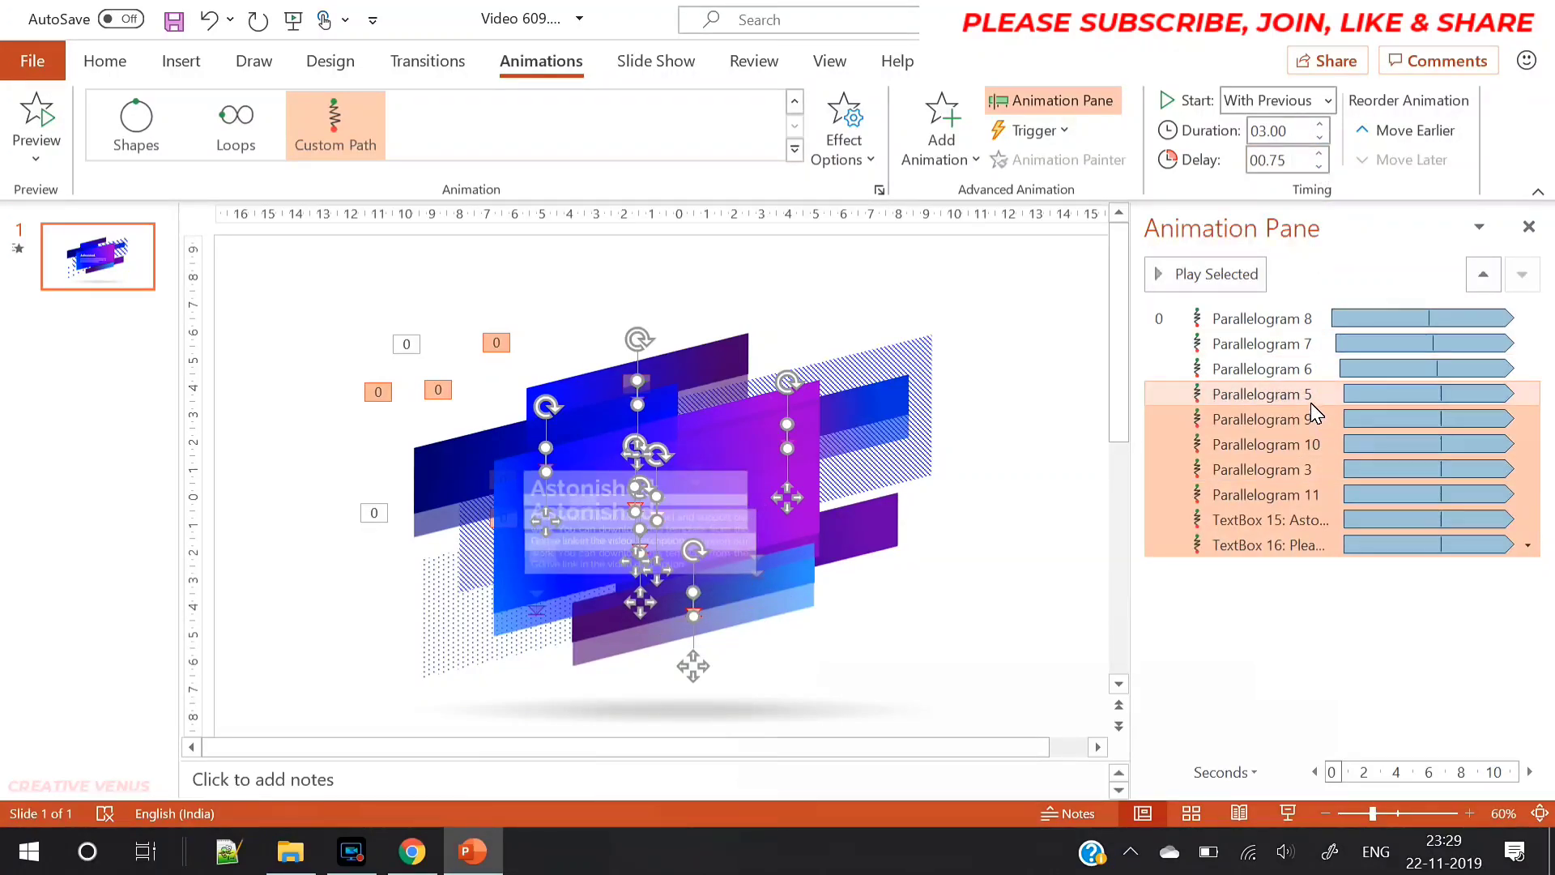
- Continue raising delays to 1.00, 1.25 and 1.75 s for the remaining bars and text boxes
ctrl+click(1310, 399)
click(1319, 155)
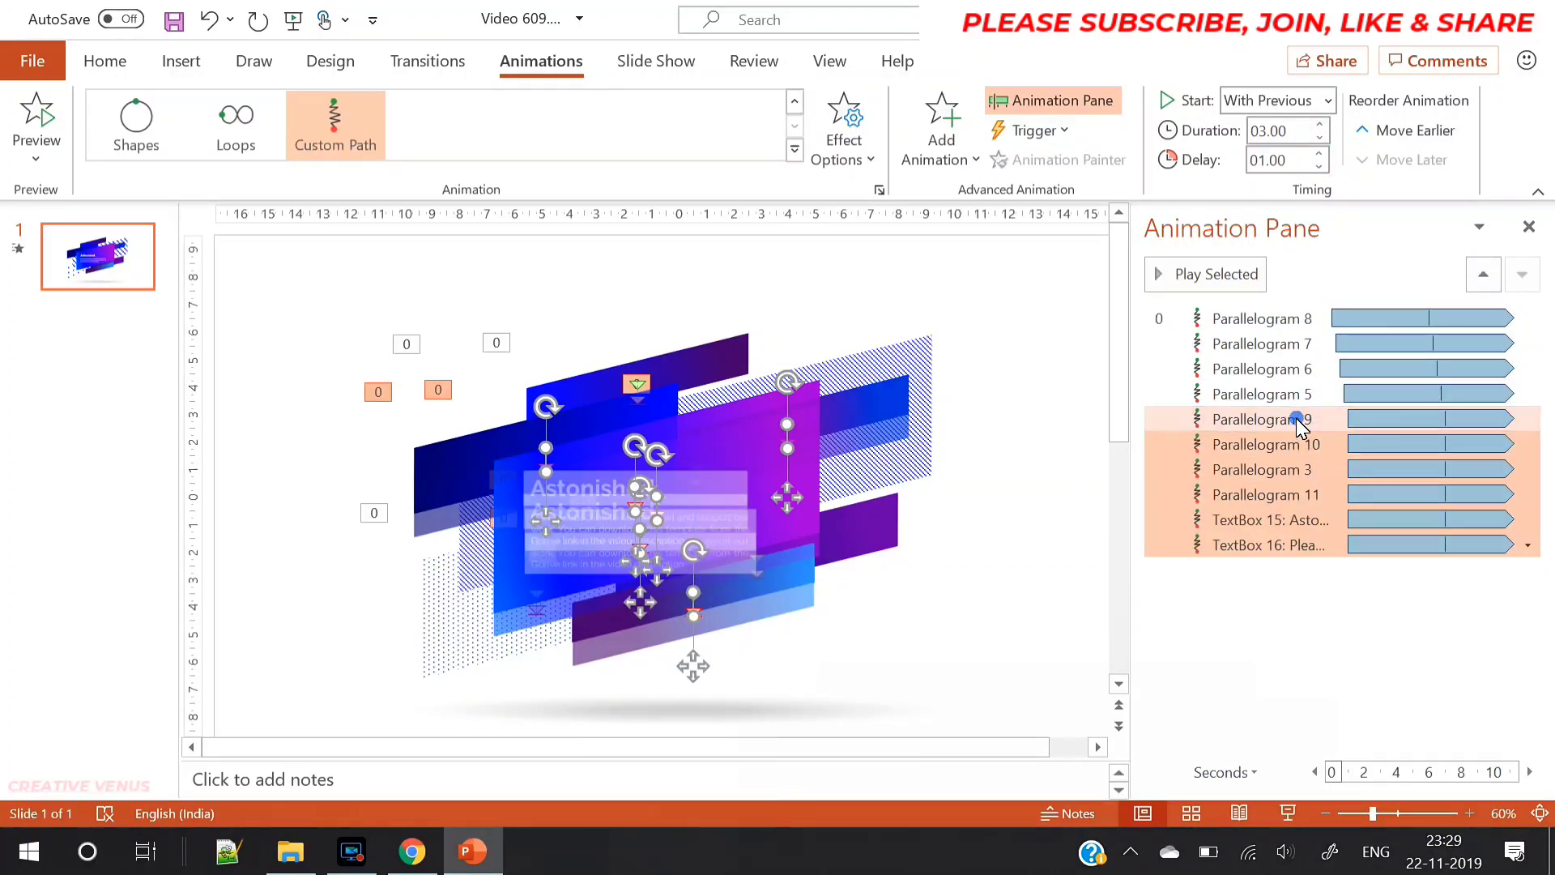
ctrl+click(1297, 419)
click(1319, 157)
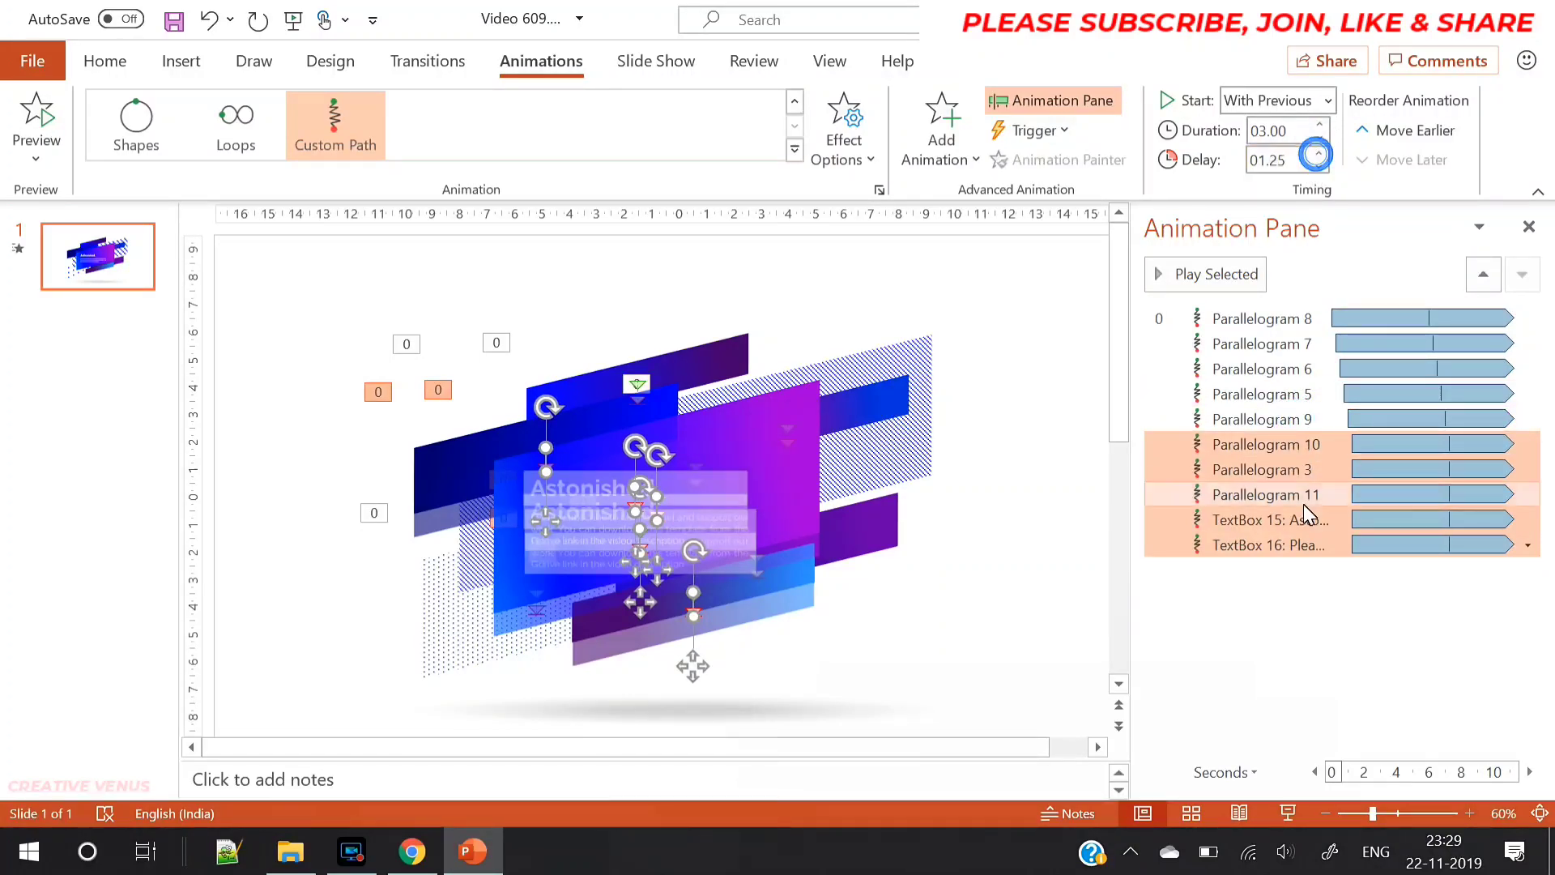
ctrl+click(1307, 442)
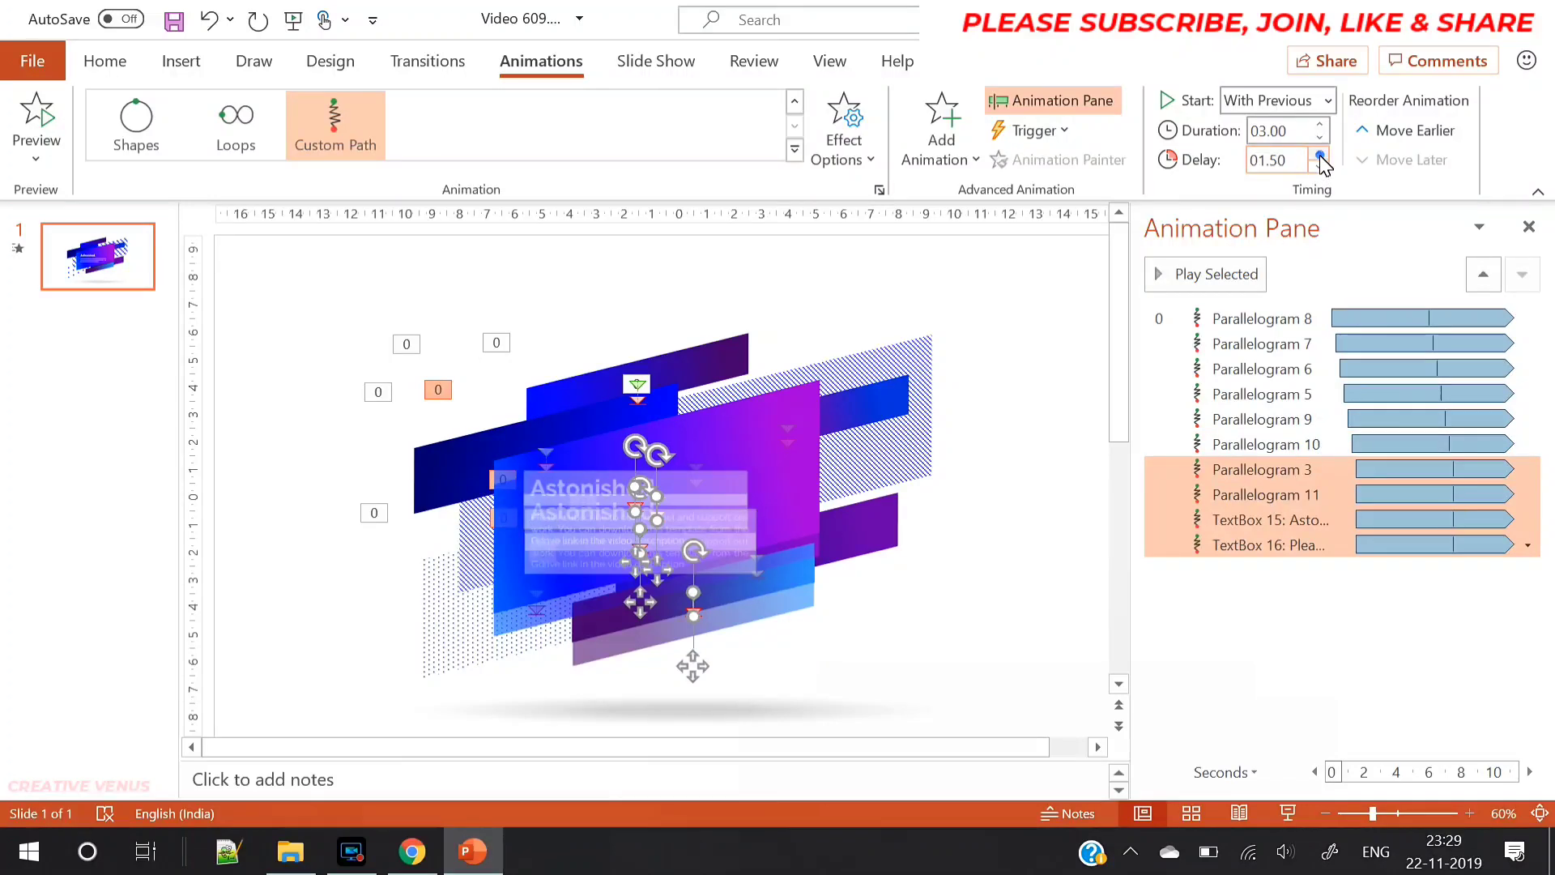
ctrl+click(1310, 471)
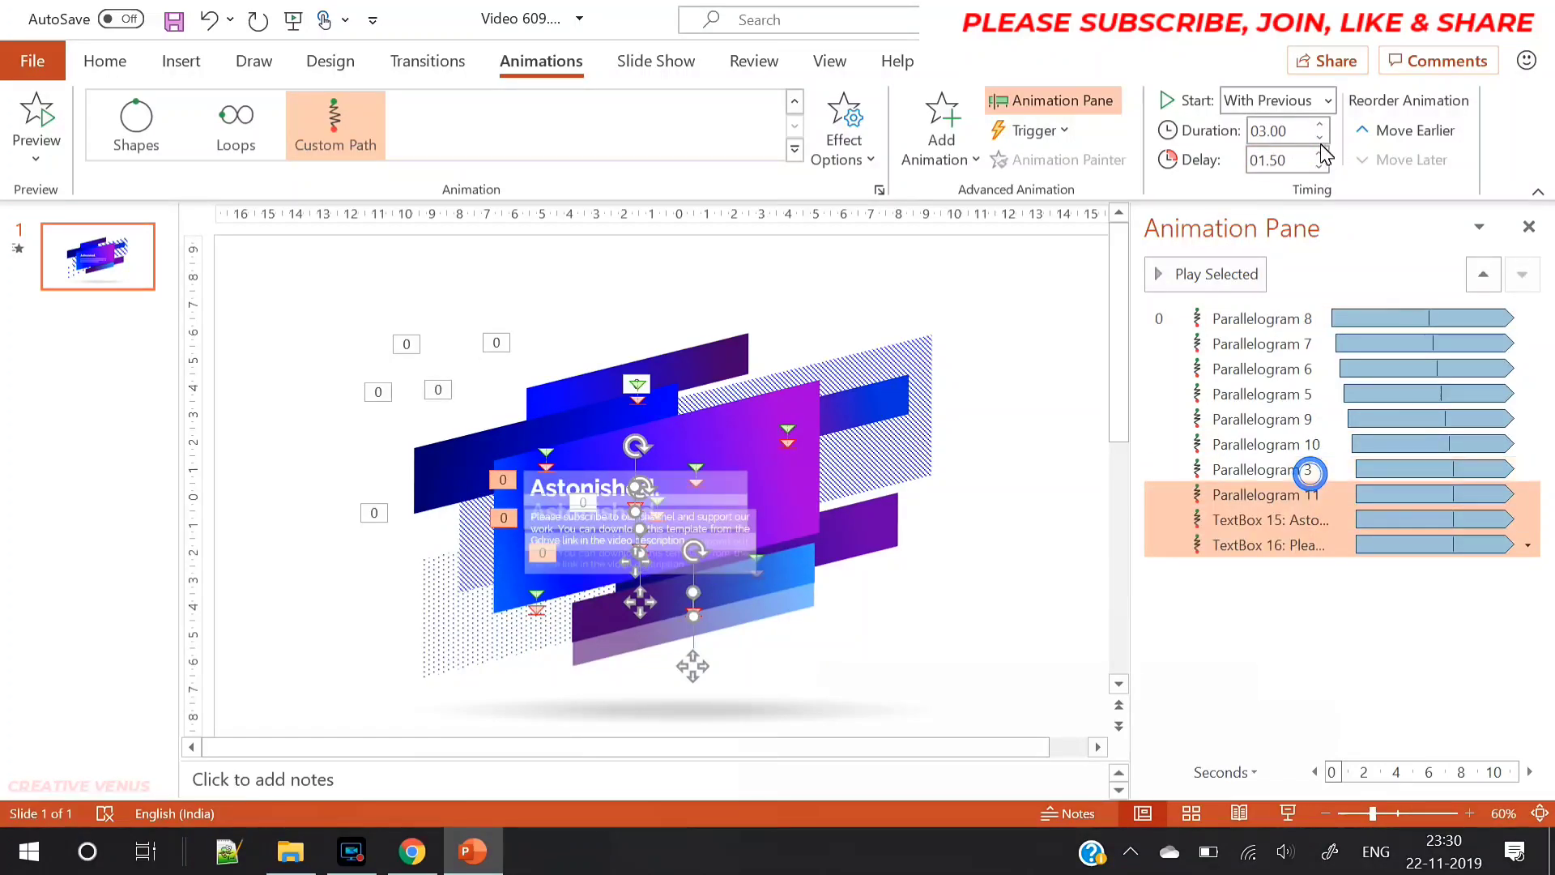
click(1319, 153)
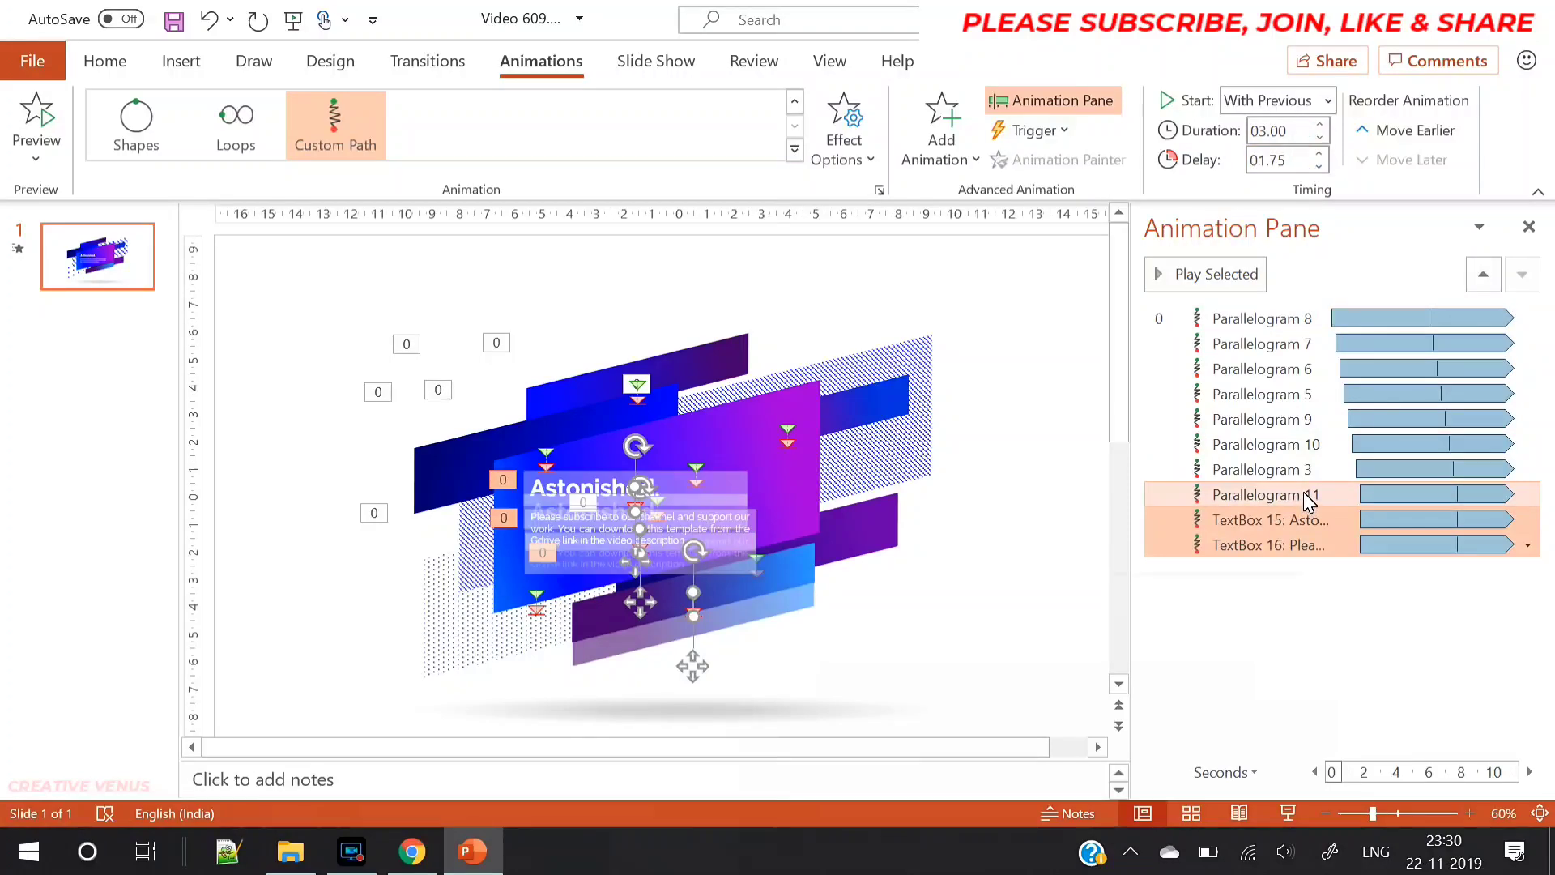
ctrl+click(1304, 494)
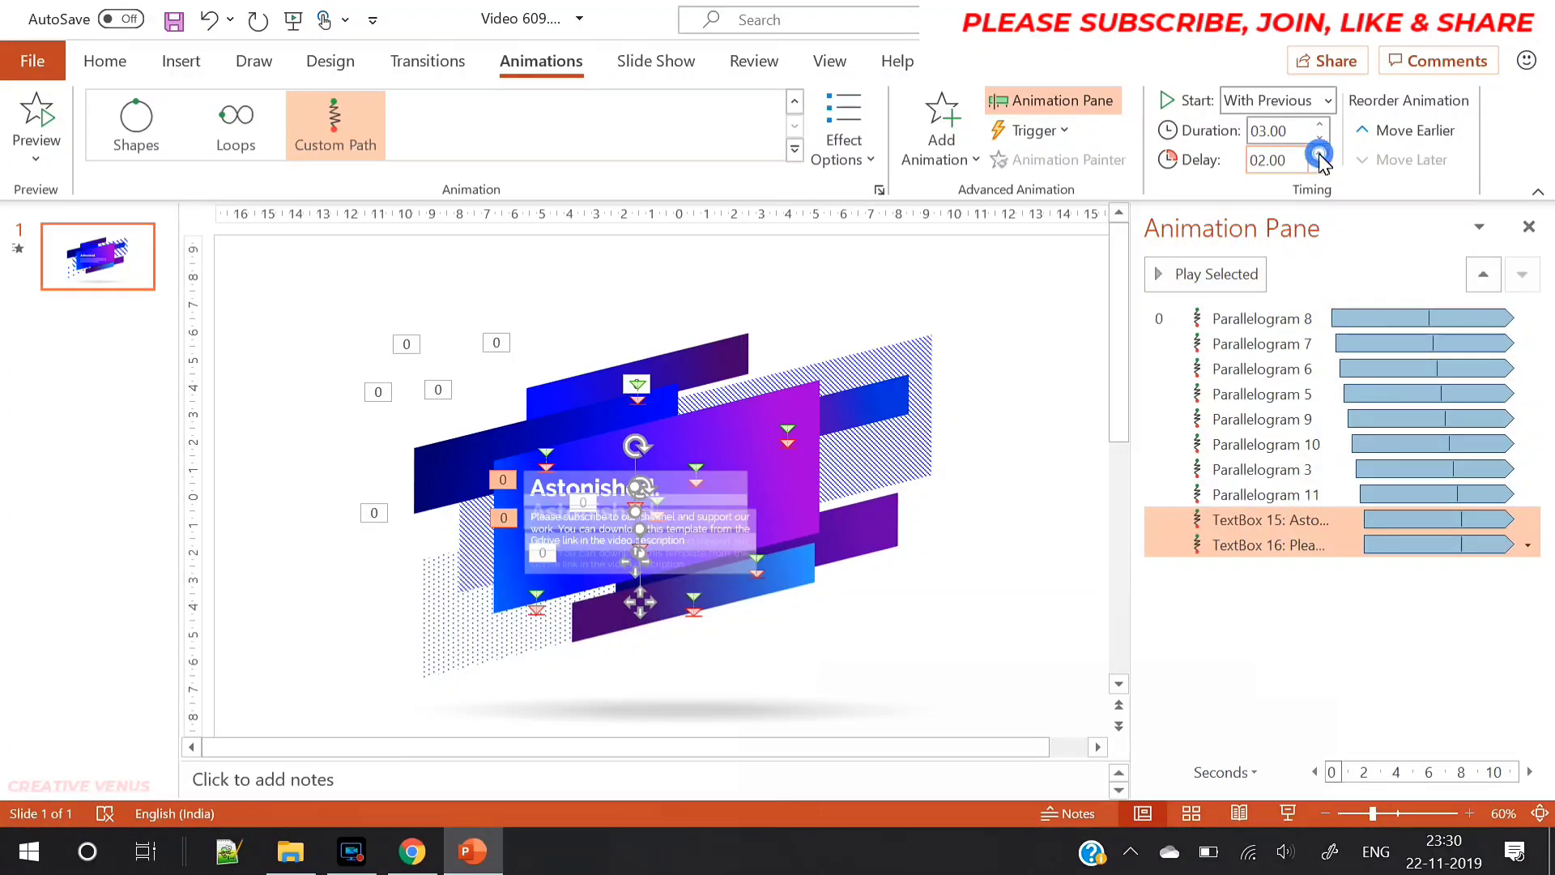
ctrl+click(1338, 523)
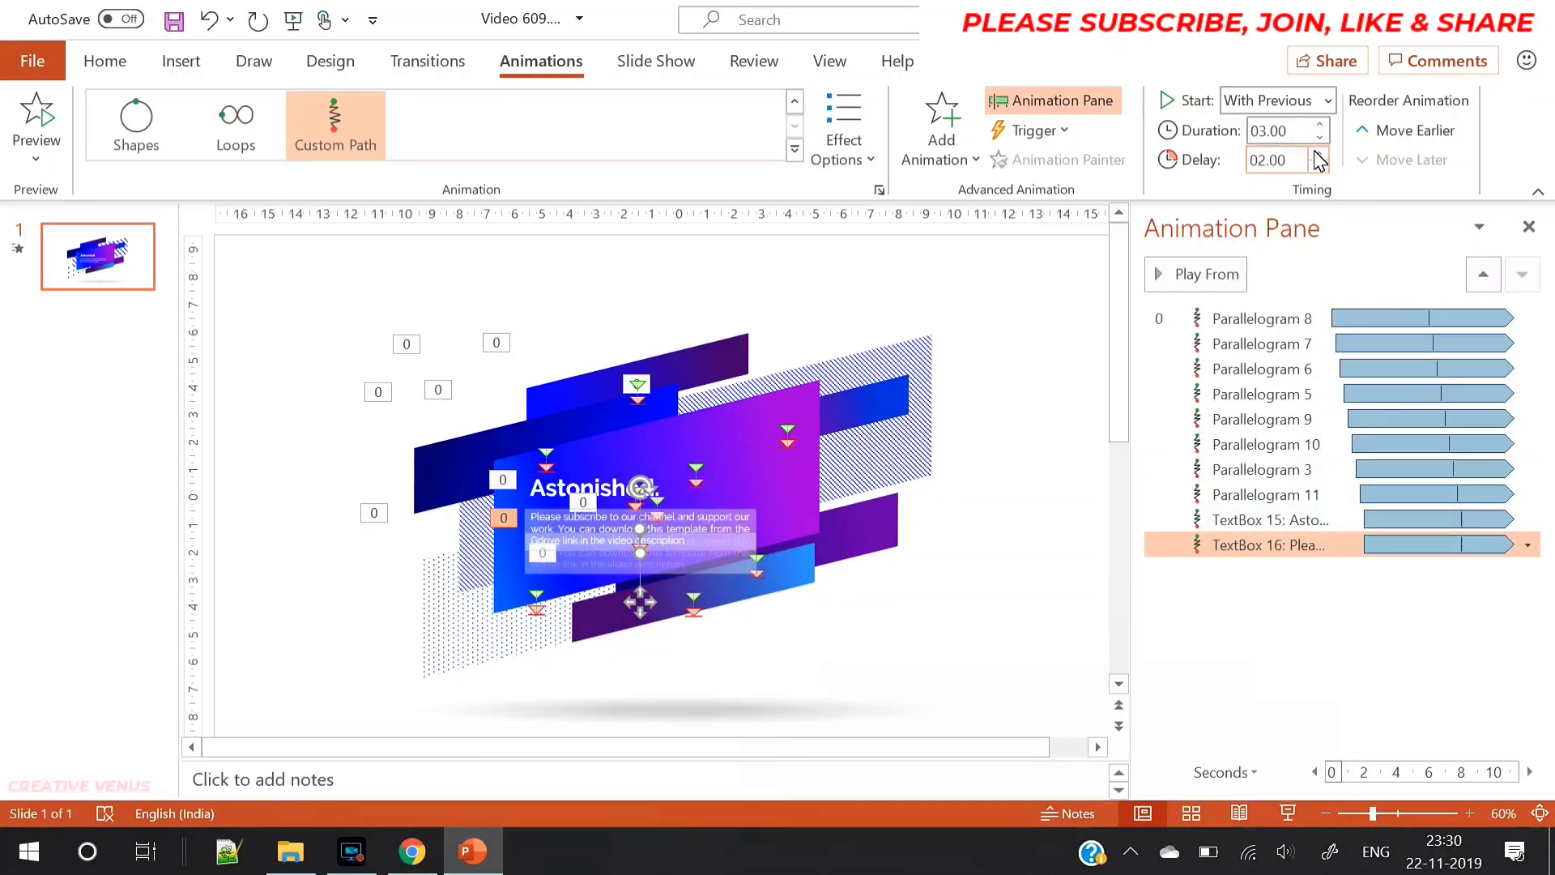